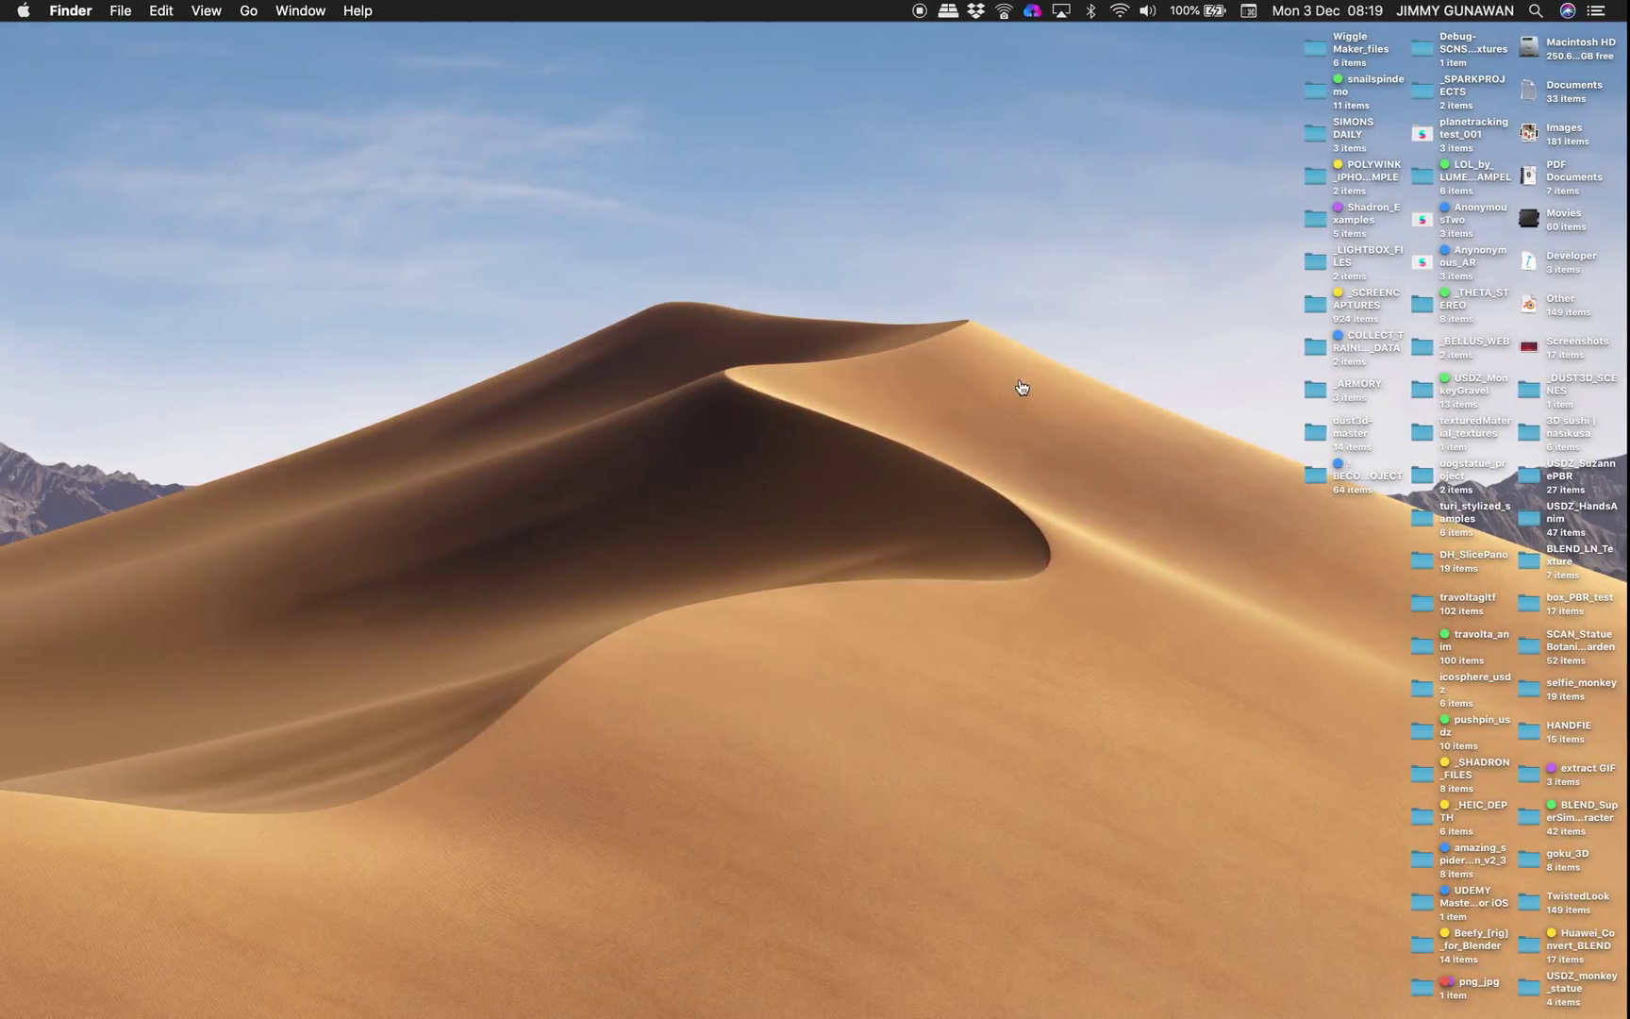
Open the COLLECT_TRAINING_DATA folder from the desktop, then launch Blender 2.80 from its window.
click(1321, 349)
key(super+o)
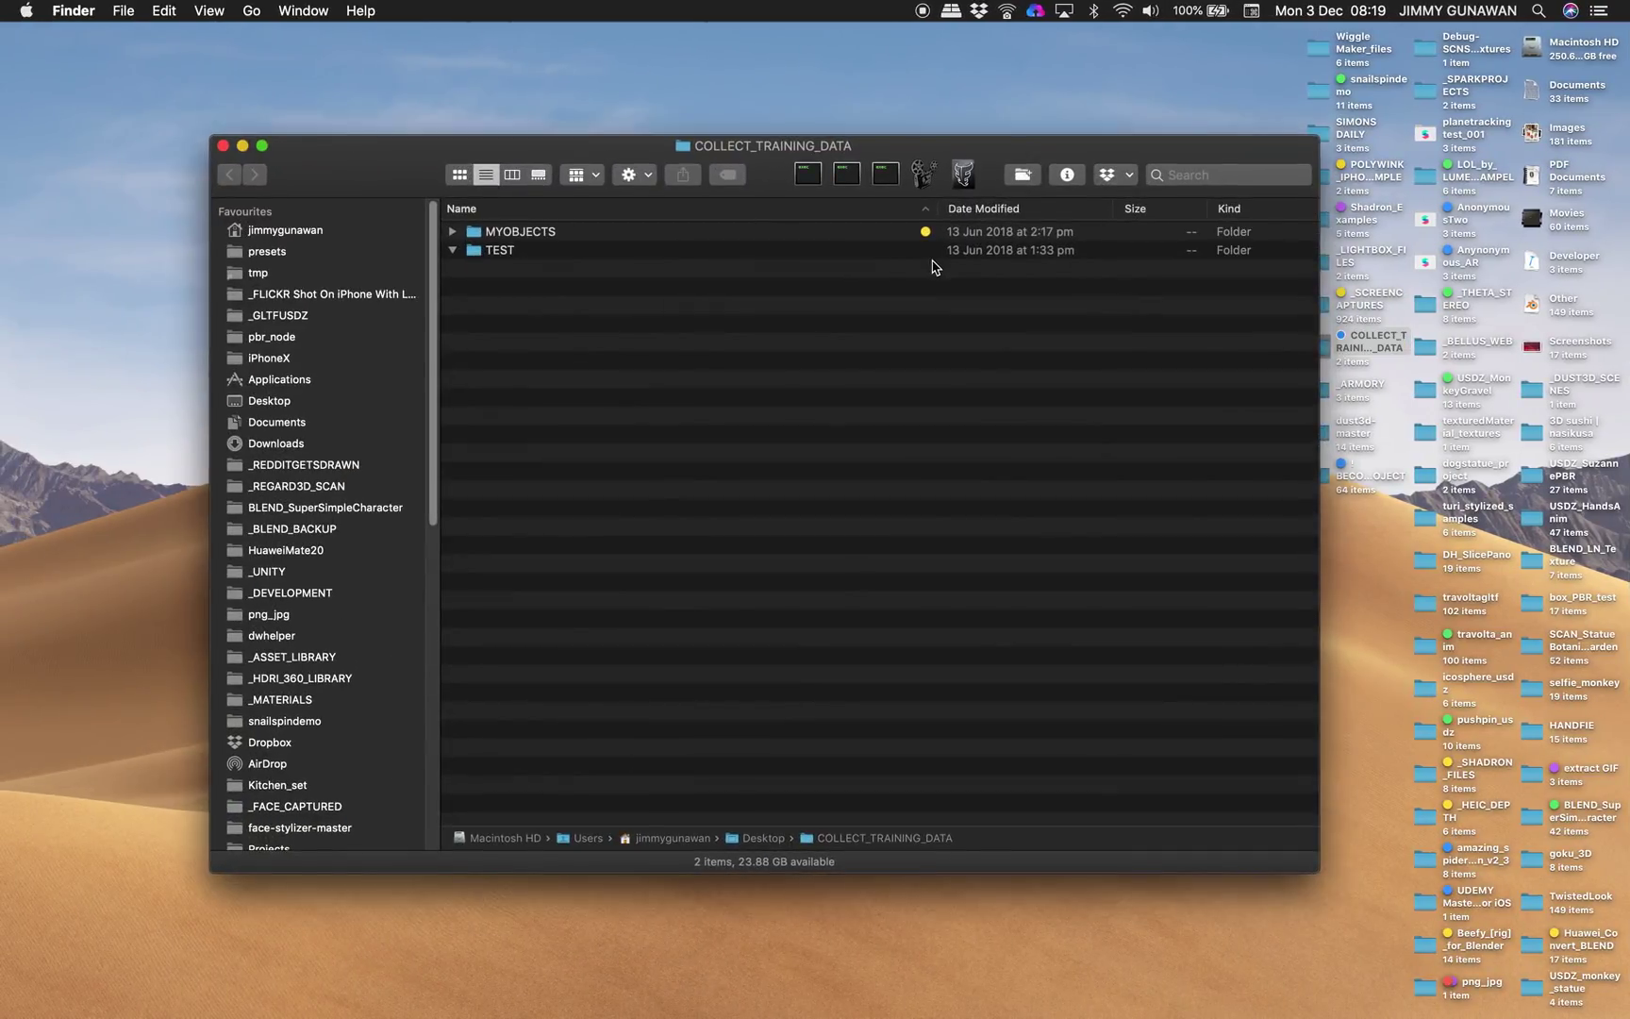
drag(919, 147, 920, 167)
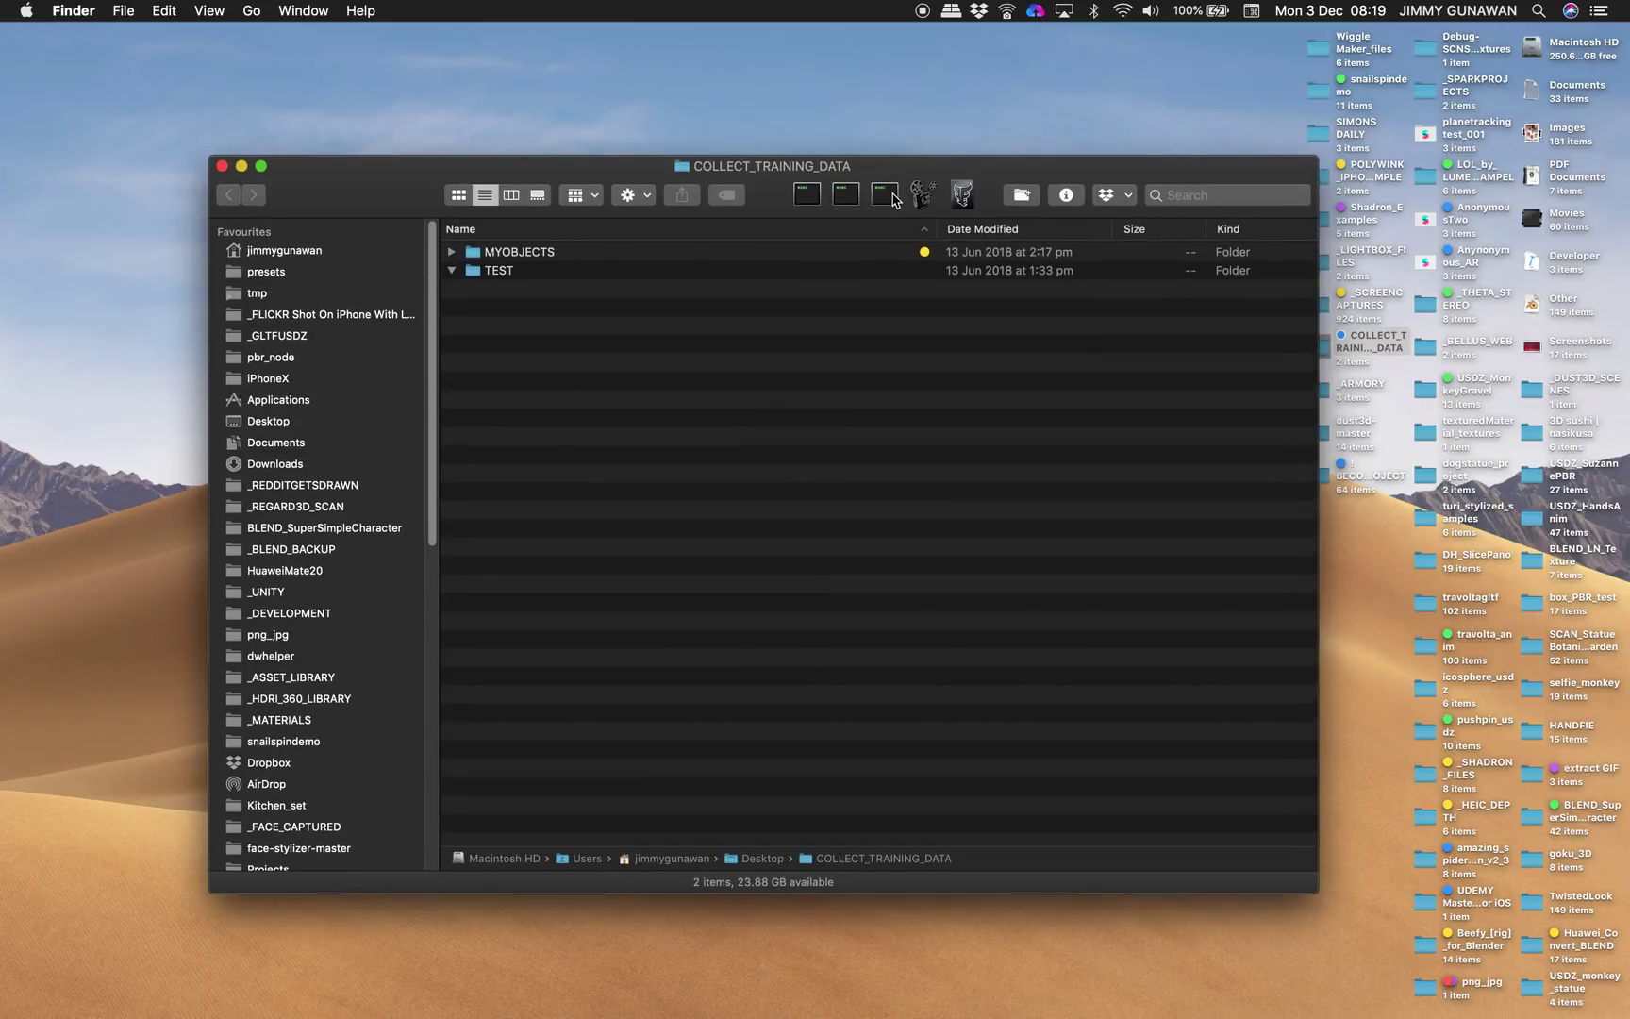
click(887, 195)
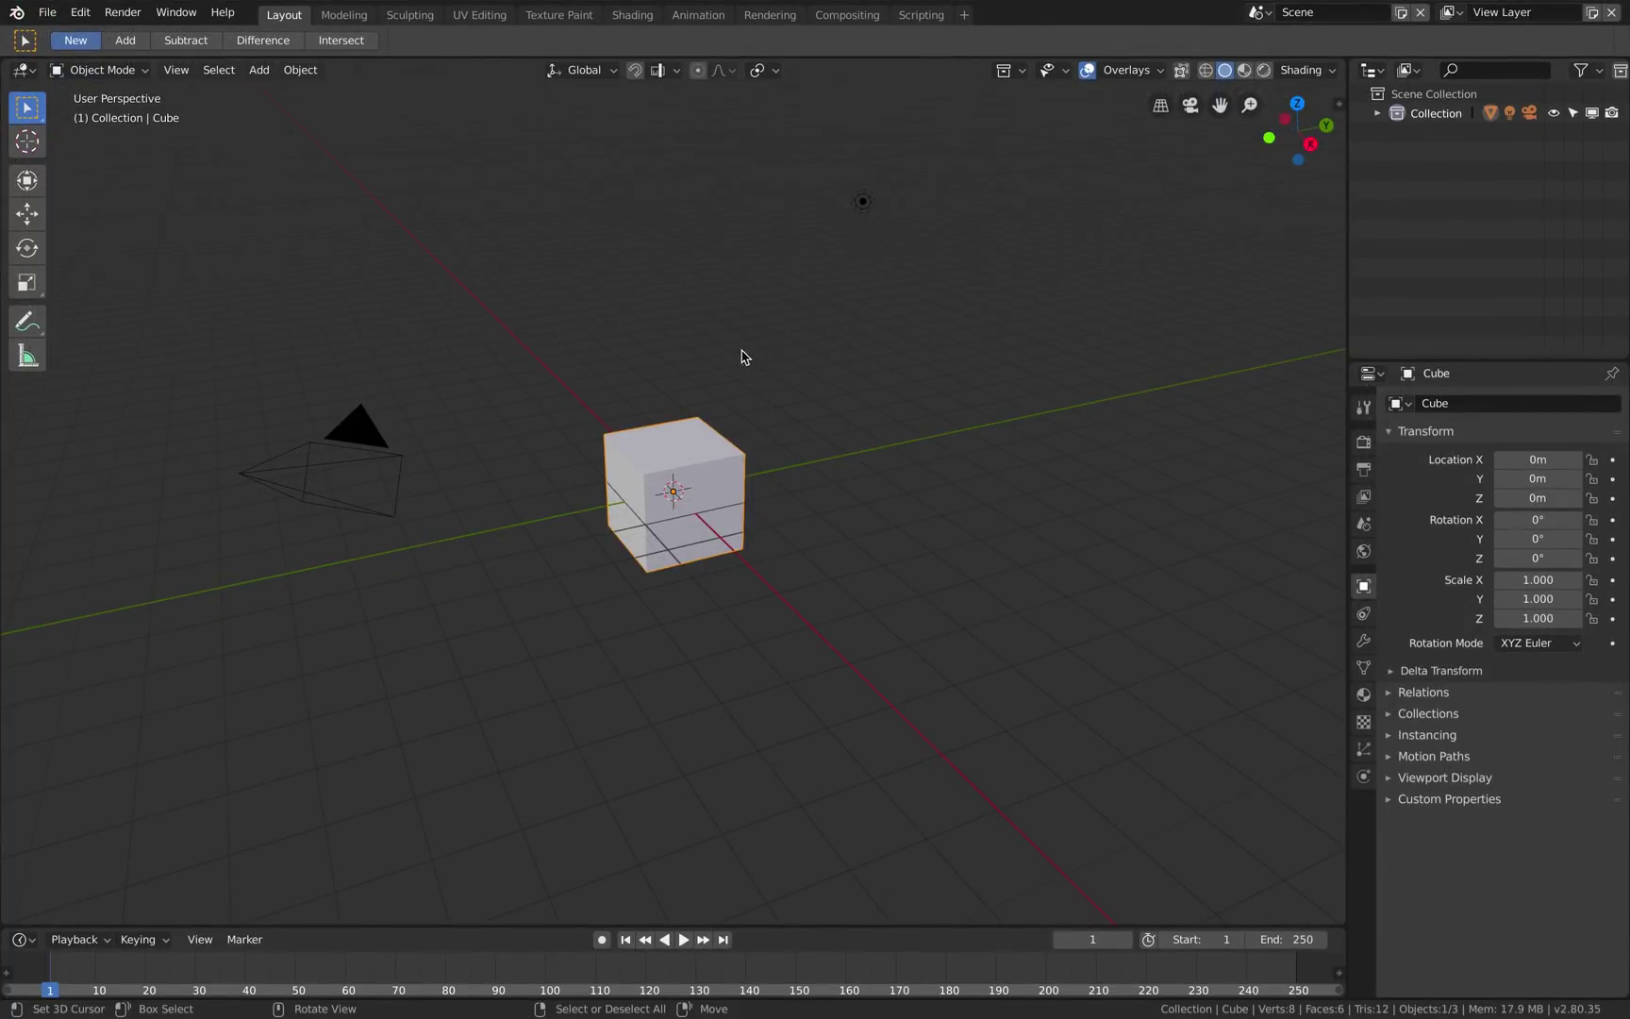
Switch to the browser and check the full address of the nortikin/sverchok GitHub repository.
mouse_move(743, 357)
middle_down()
mouse_move(758, 359)
mouse_move(727, 364)
middle_up()
key(ctrl+Right)
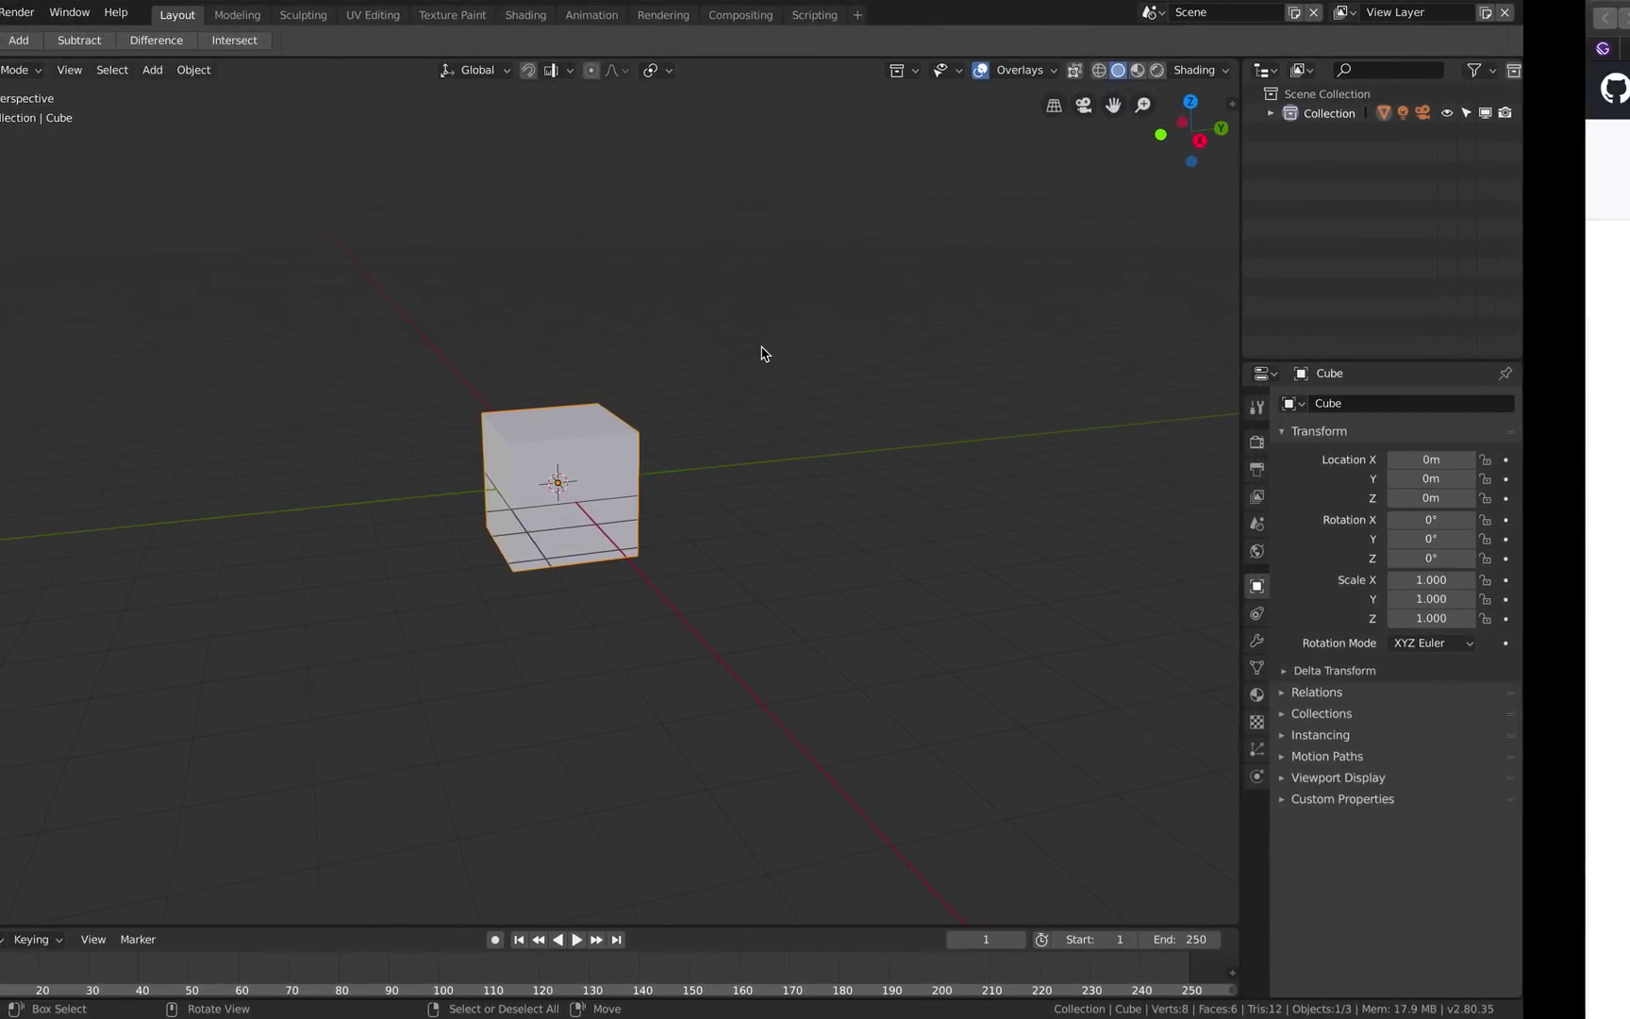
key(ctrl+Left)
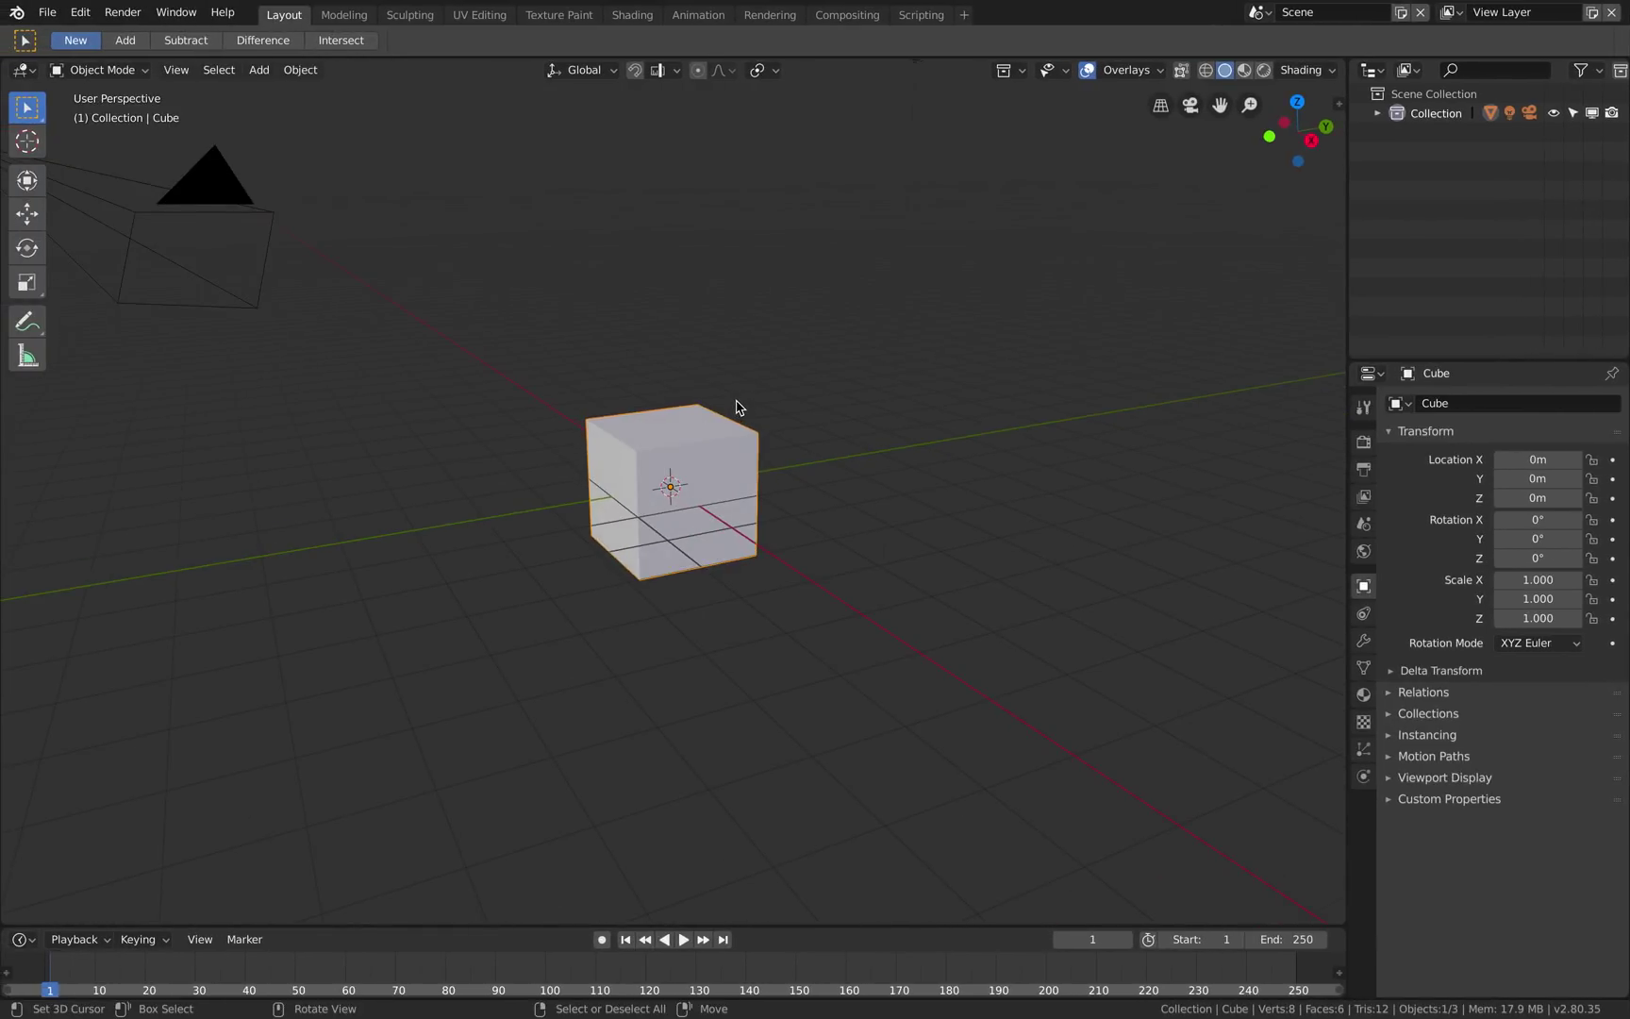
key(ctrl+Right)
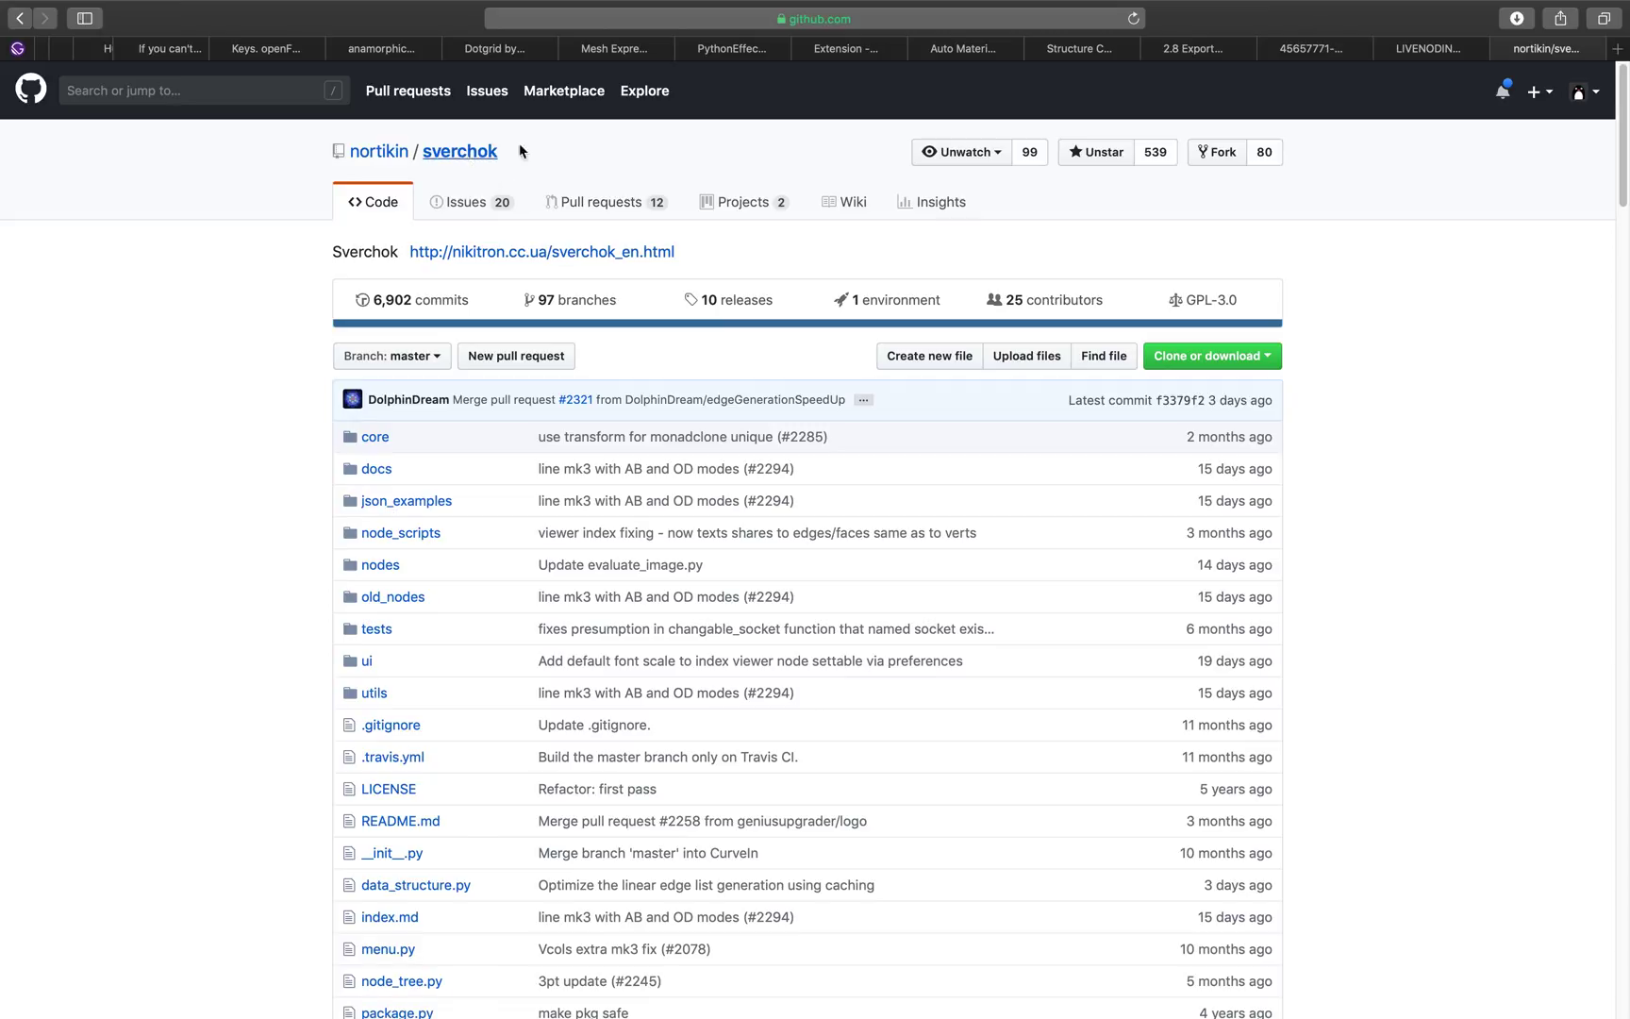
click(716, 19)
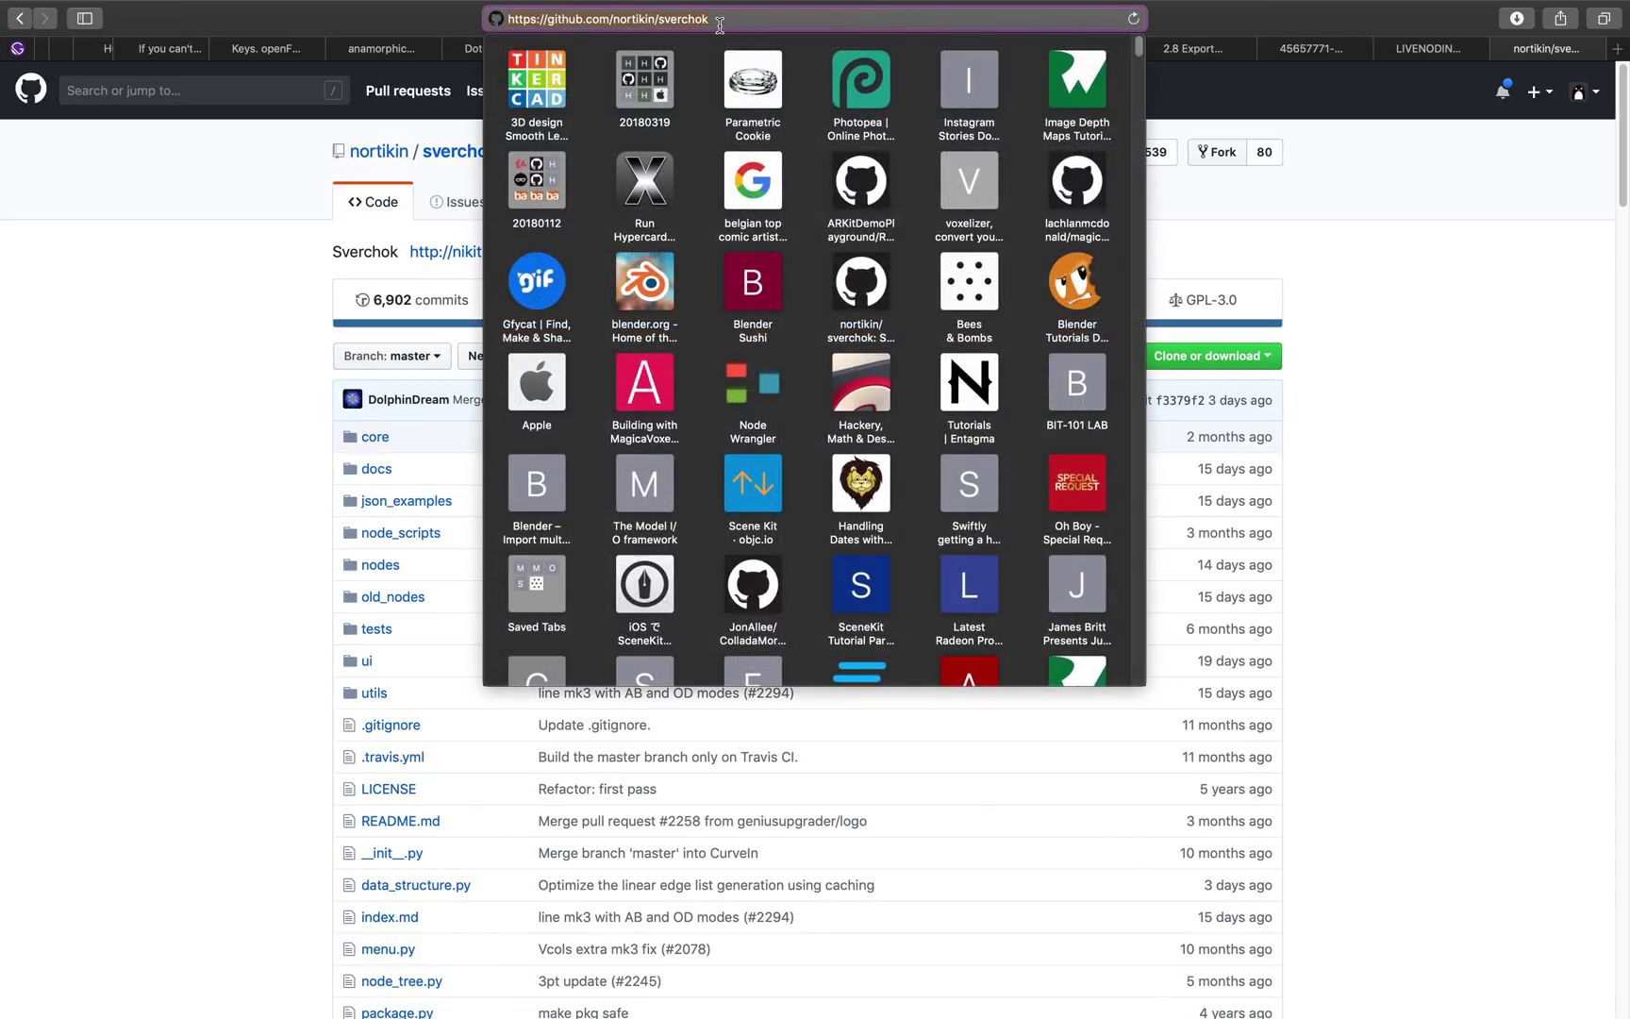
click(273, 186)
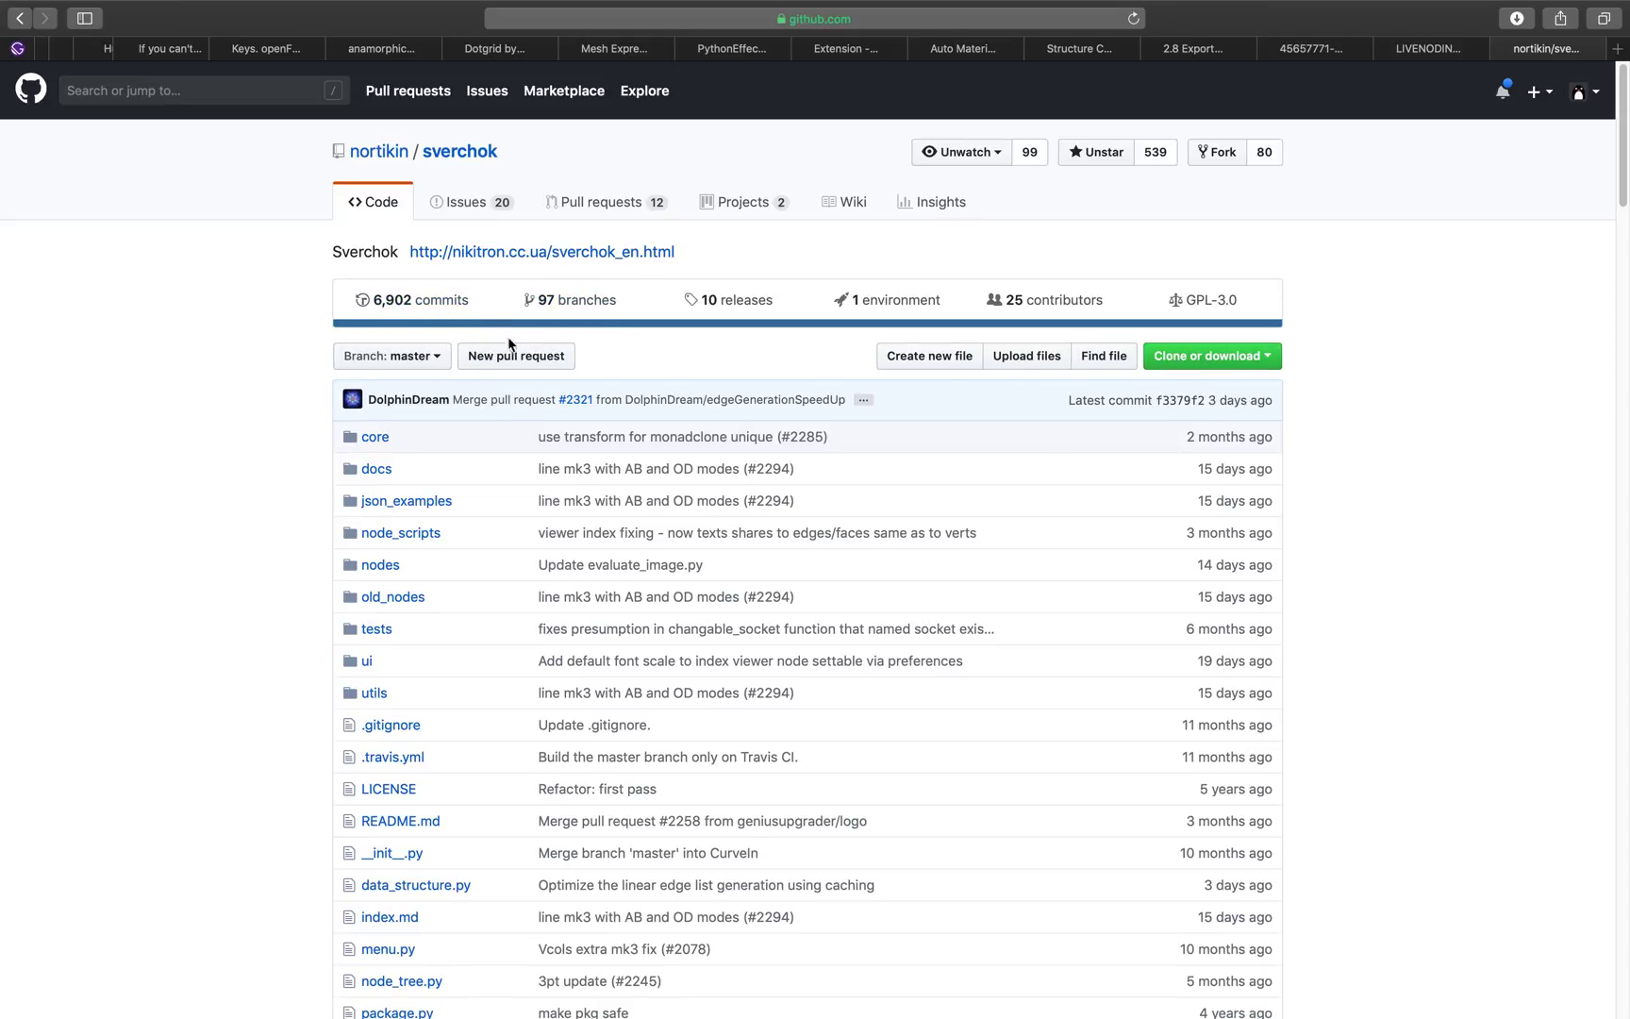
Switch the sverchok repository to the Blender-2.8-testing branch, filtering branches by 2.8, and download it as a ZIP.
click(434, 360)
text(2.8)
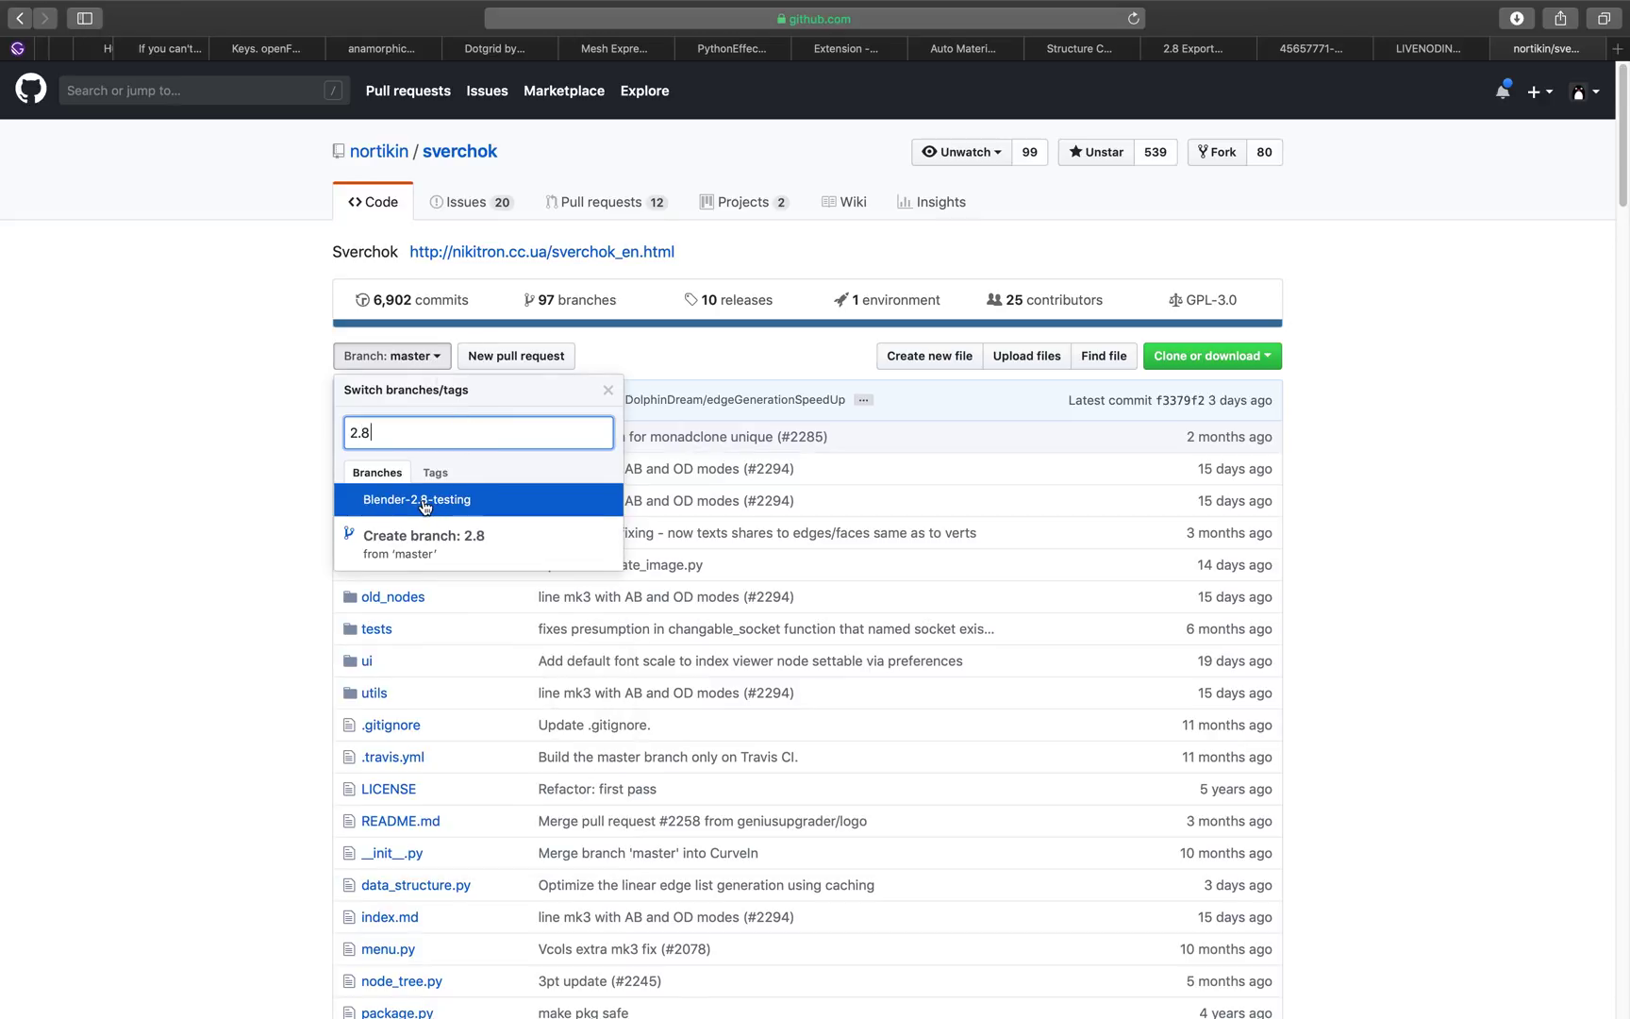
click(425, 502)
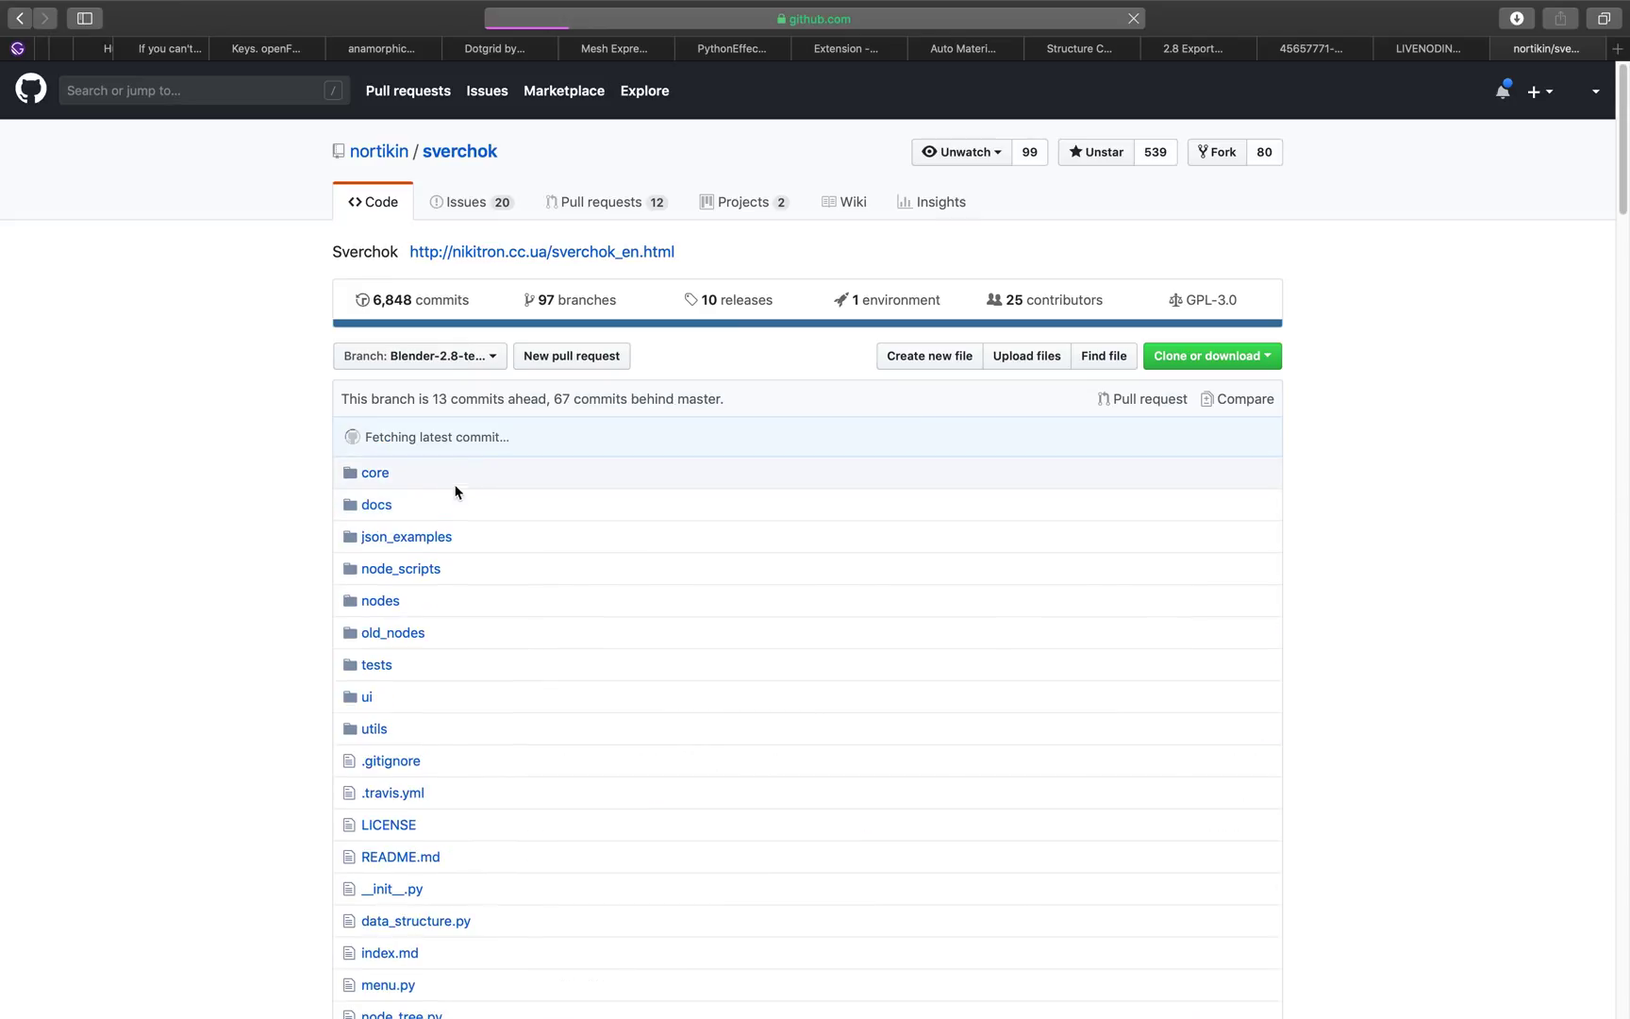
click(1213, 366)
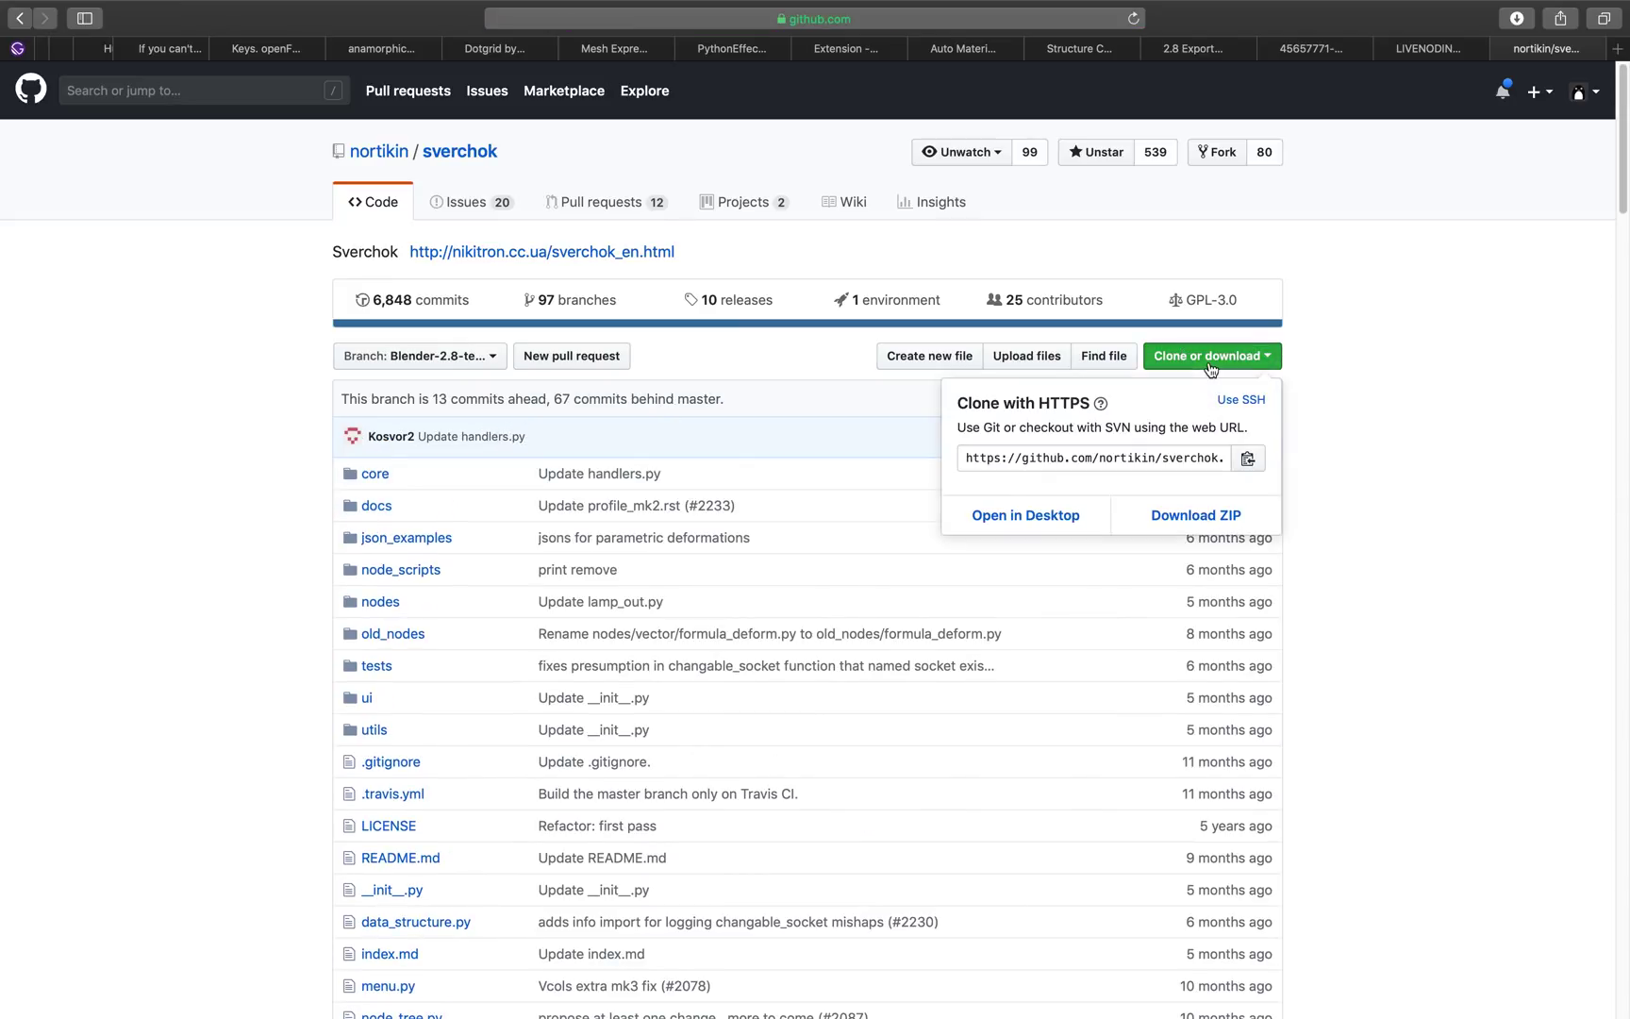
click(1196, 522)
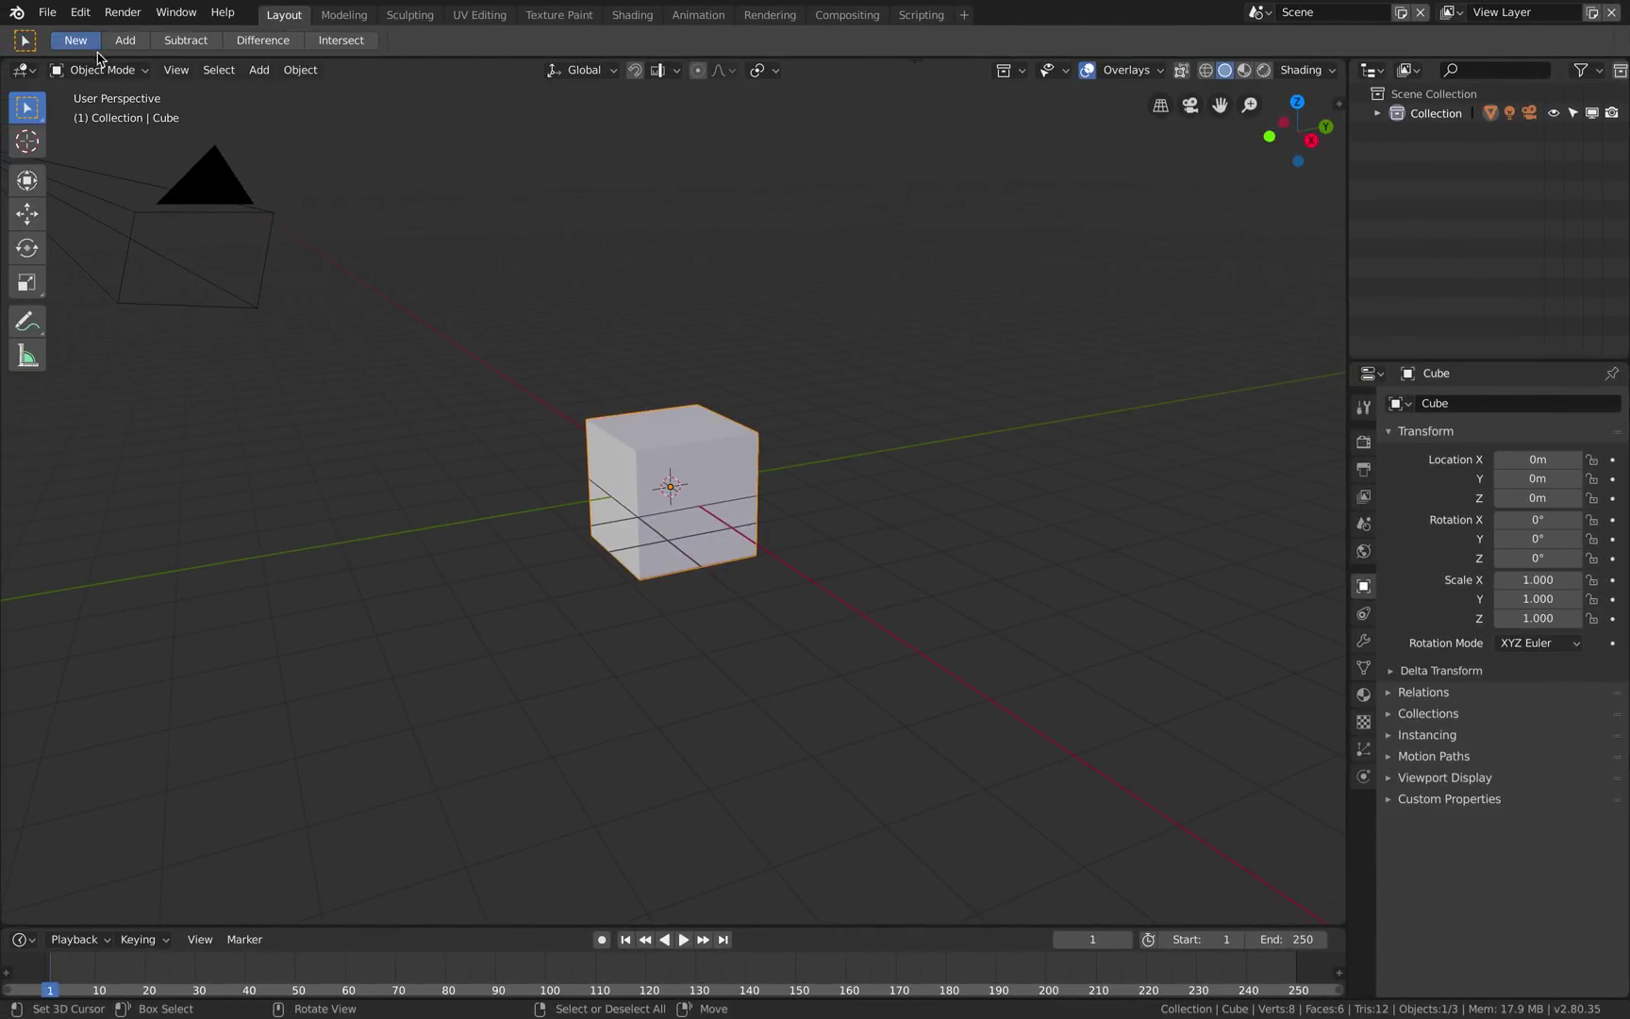
In Blender, start installing an add-on from file in the preferences, expand the system bookmarks and enlarge the window.
click(56, 19)
click(80, 12)
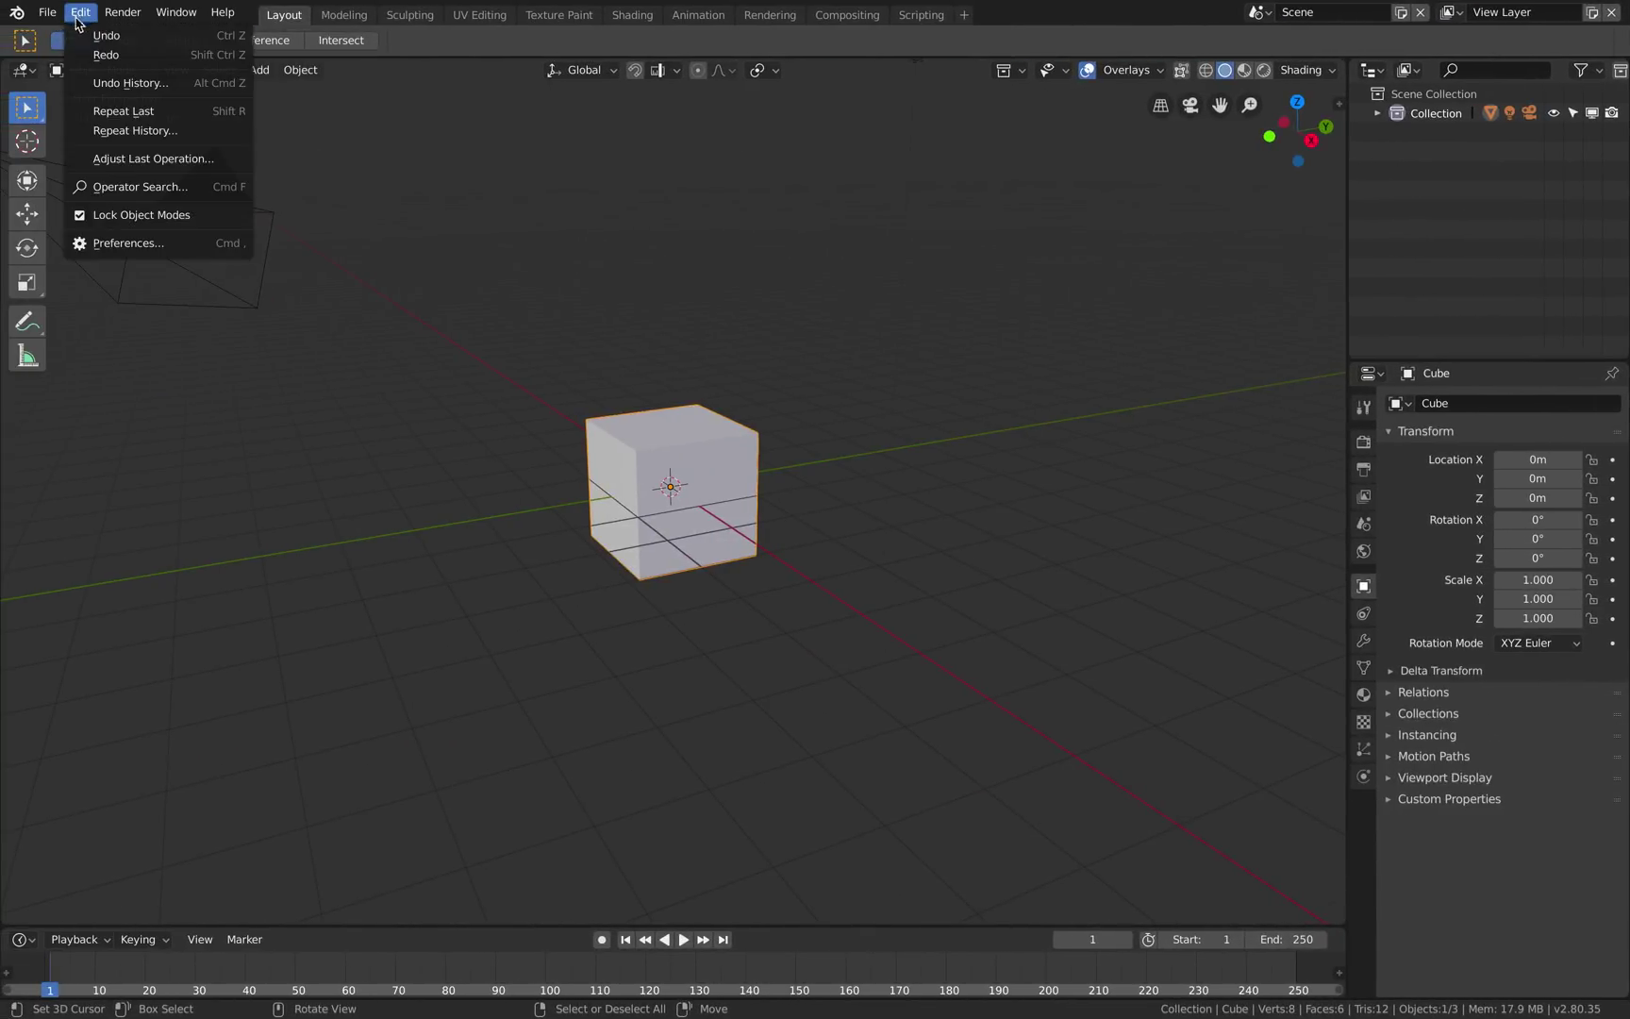
click(142, 241)
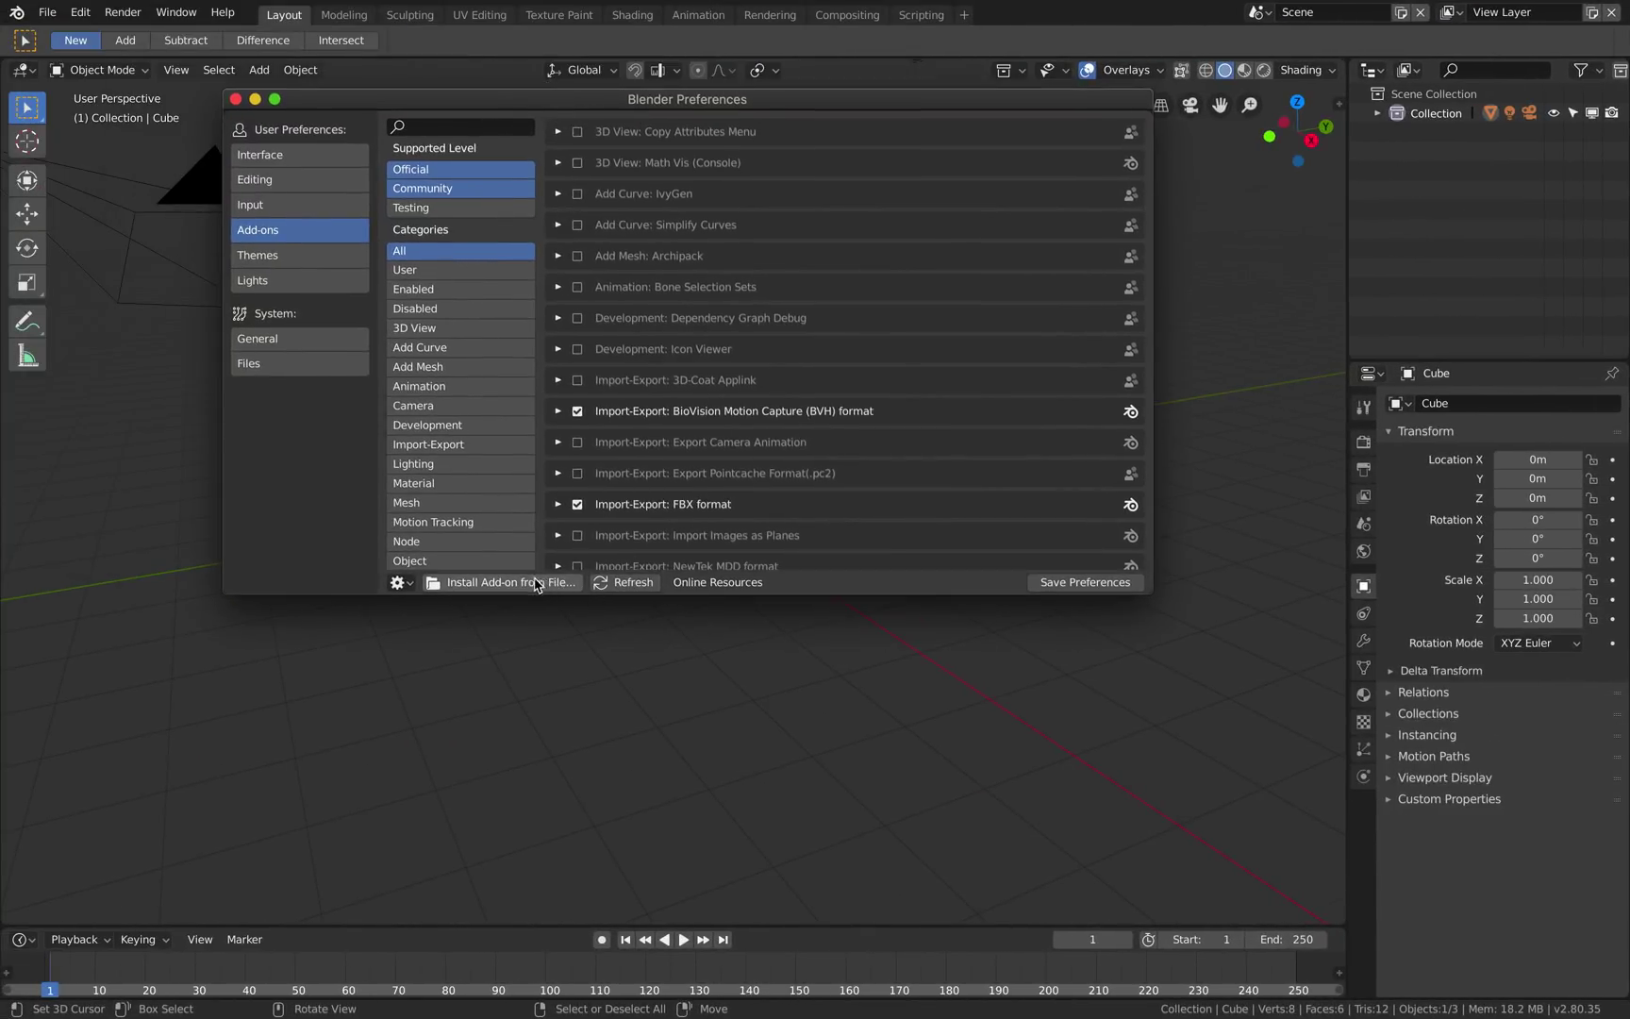
click(530, 576)
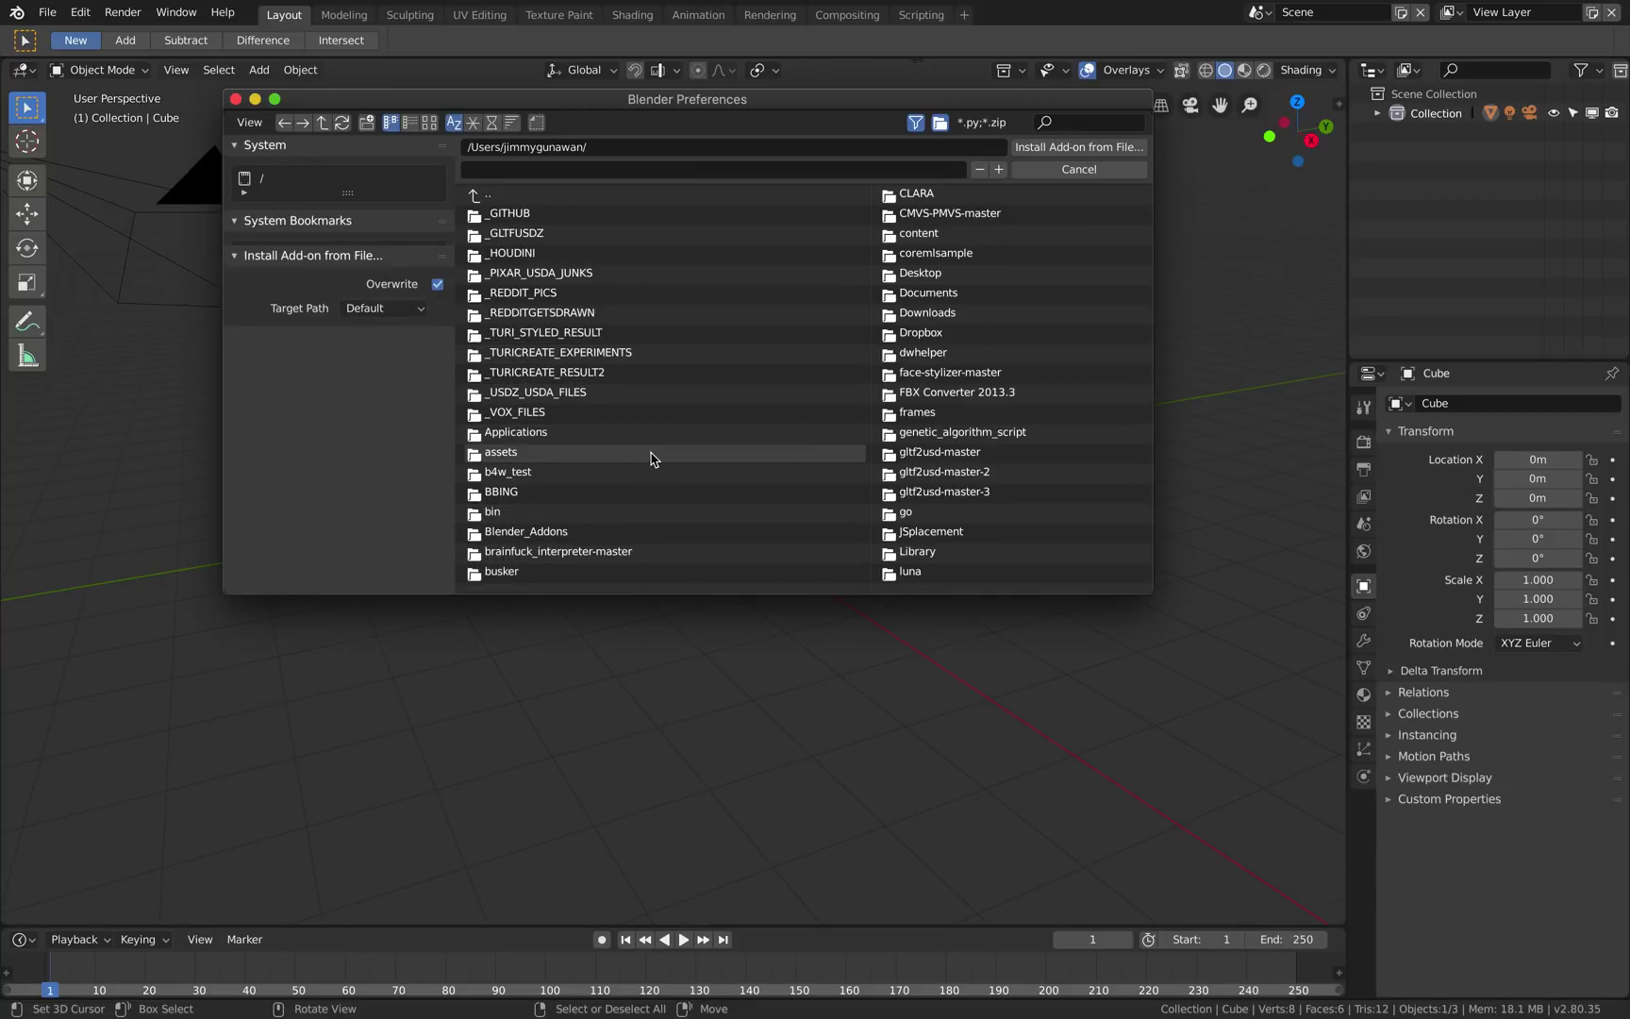
mouse_move(348, 203)
mouse_down()
mouse_move(364, 309)
mouse_move(363, 219)
mouse_up()
drag(1051, 596, 1051, 797)
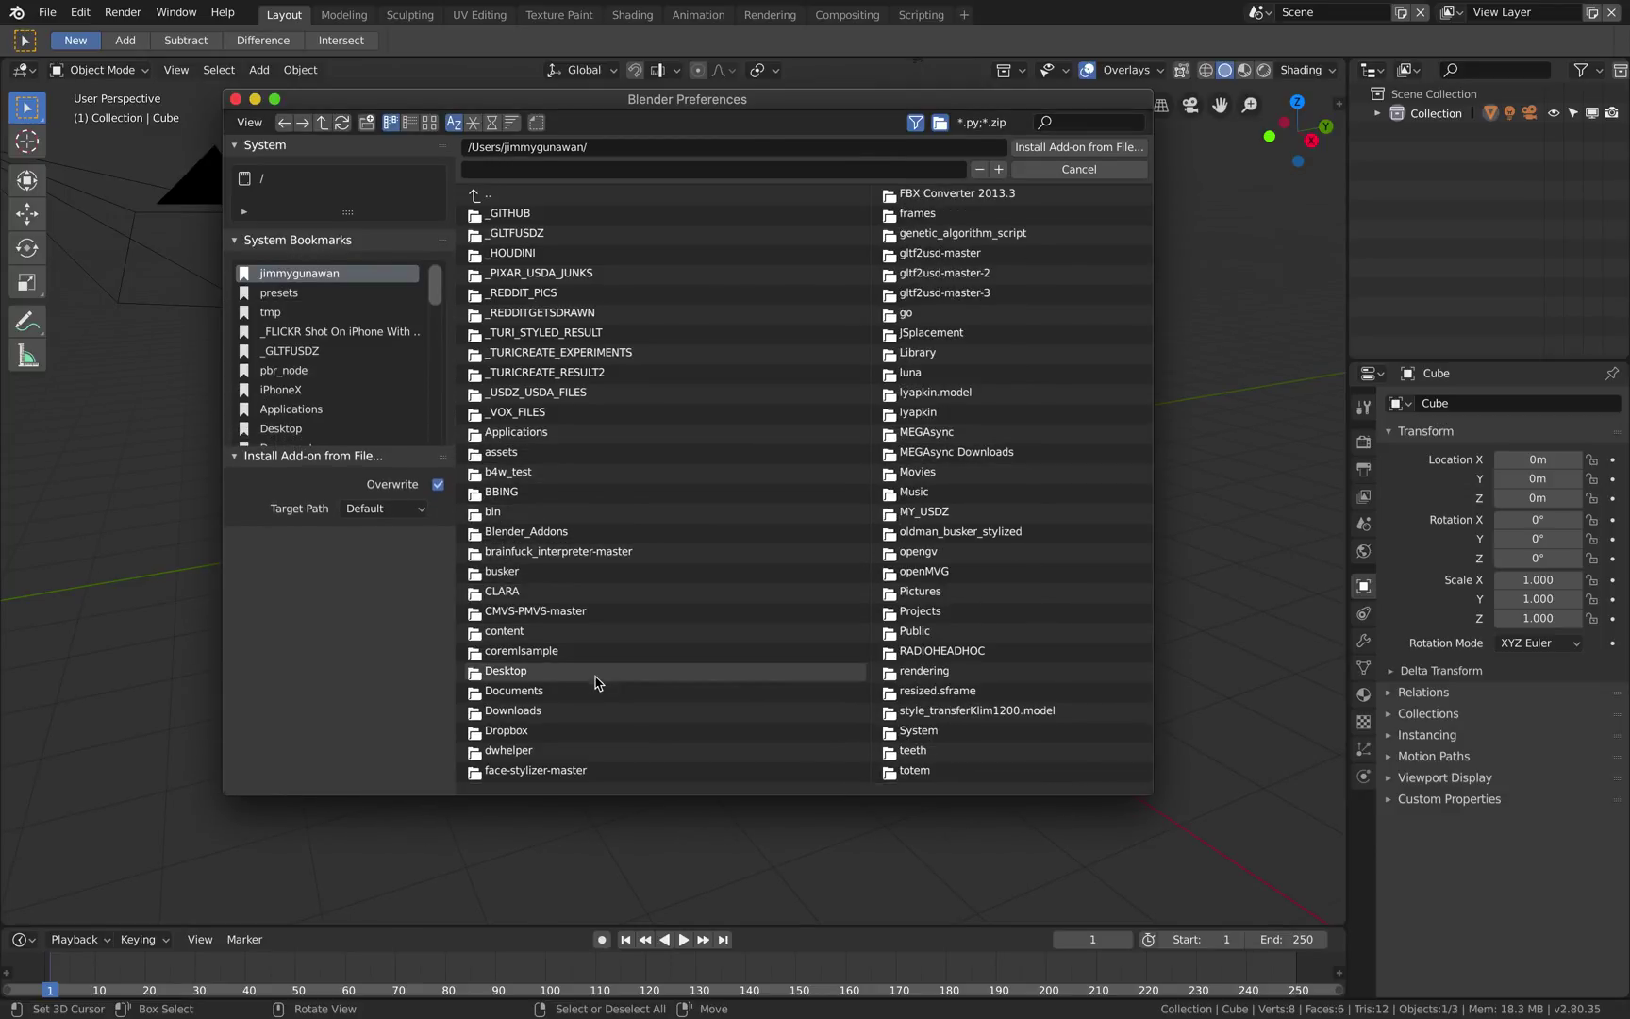
Look for the Sverchok zip files in the Downloads folder, then close the preferences without installing.
click(585, 710)
scroll(327, 429, down, 2)
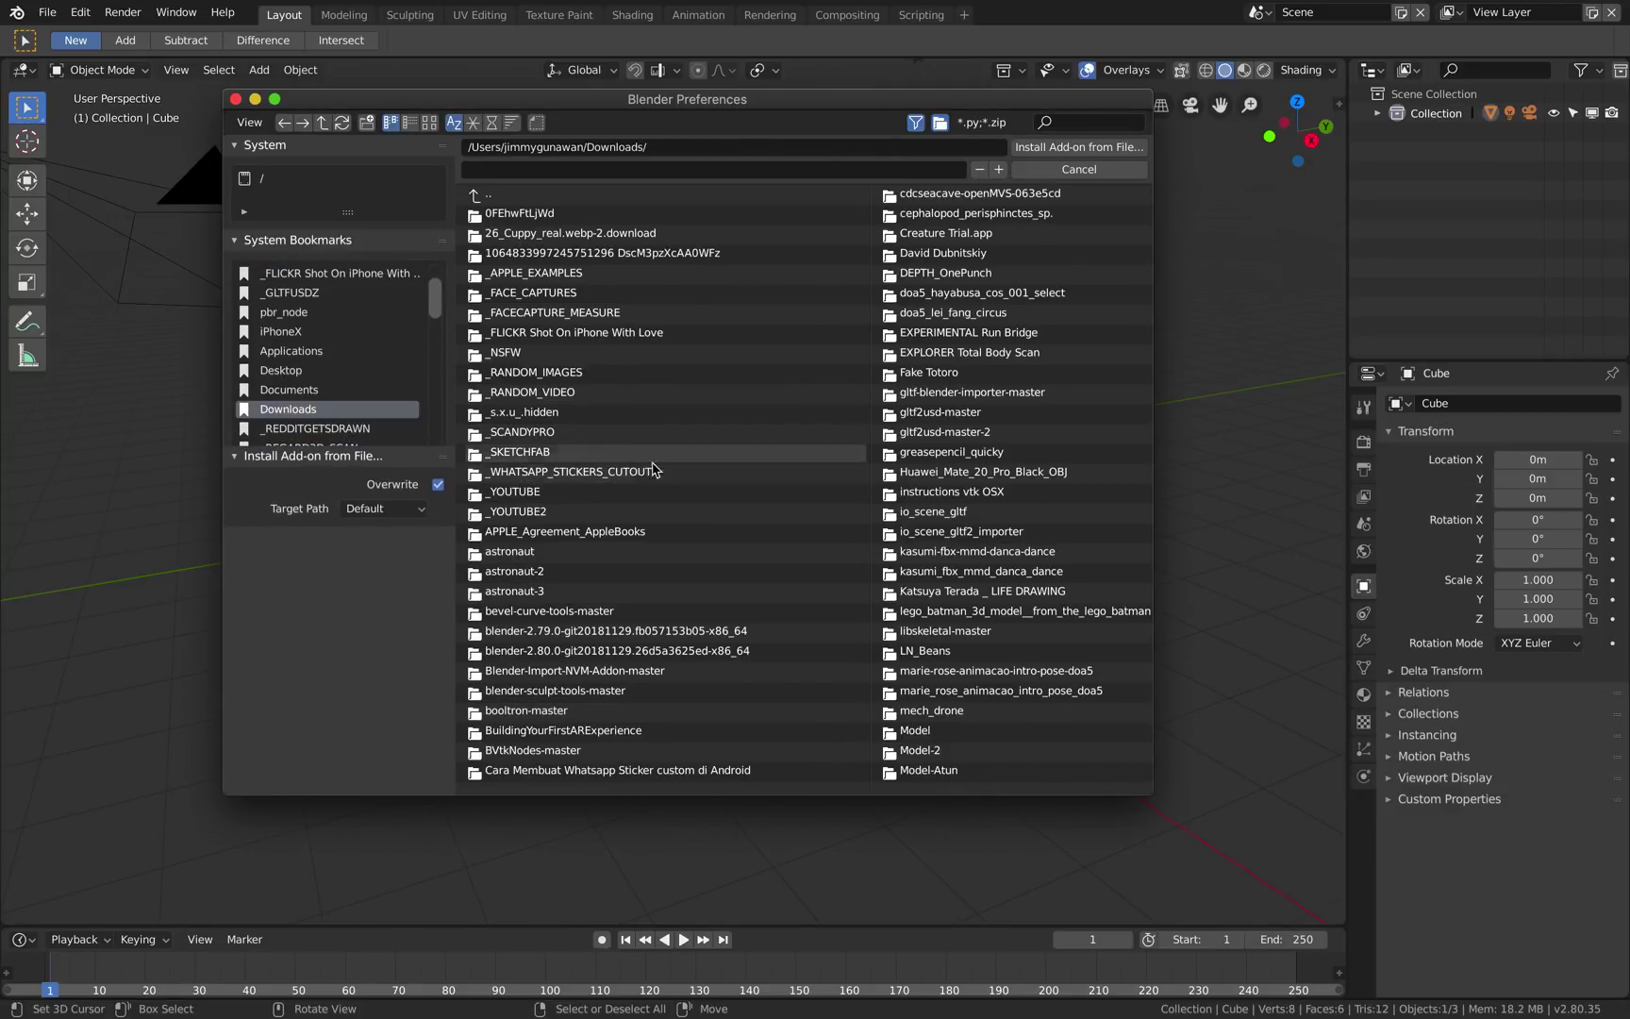
drag(704, 793, 1176, 763)
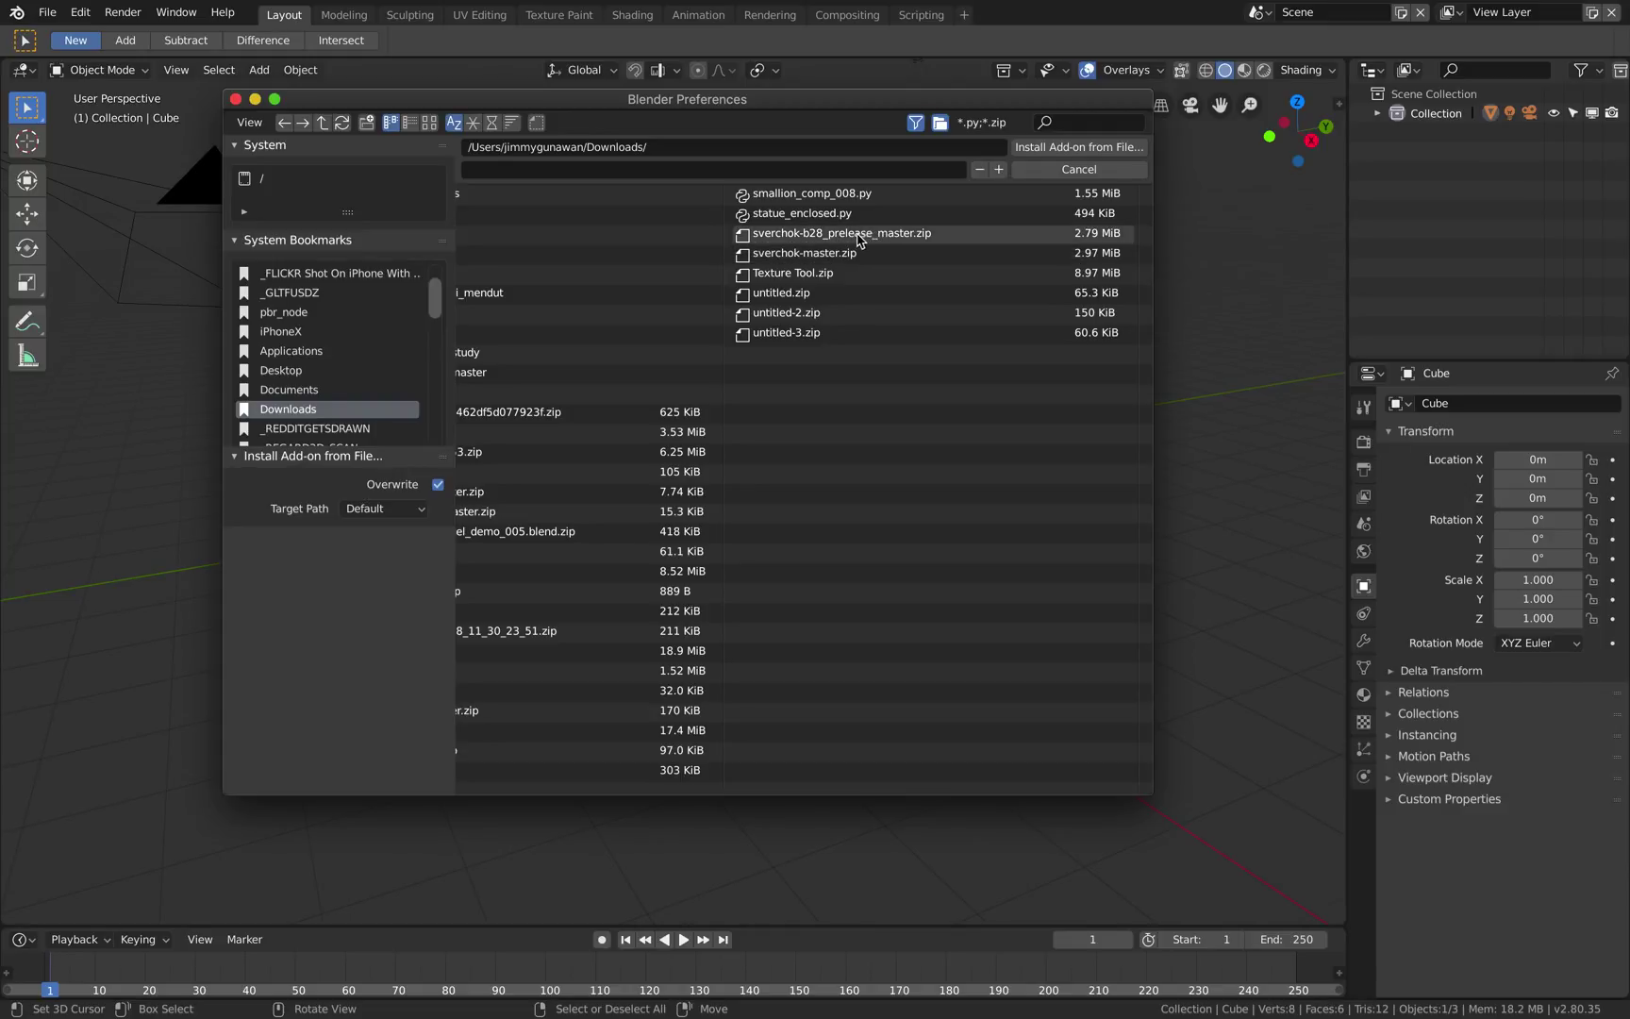
click(236, 99)
shift+middle_drag(824, 427, 888, 433)
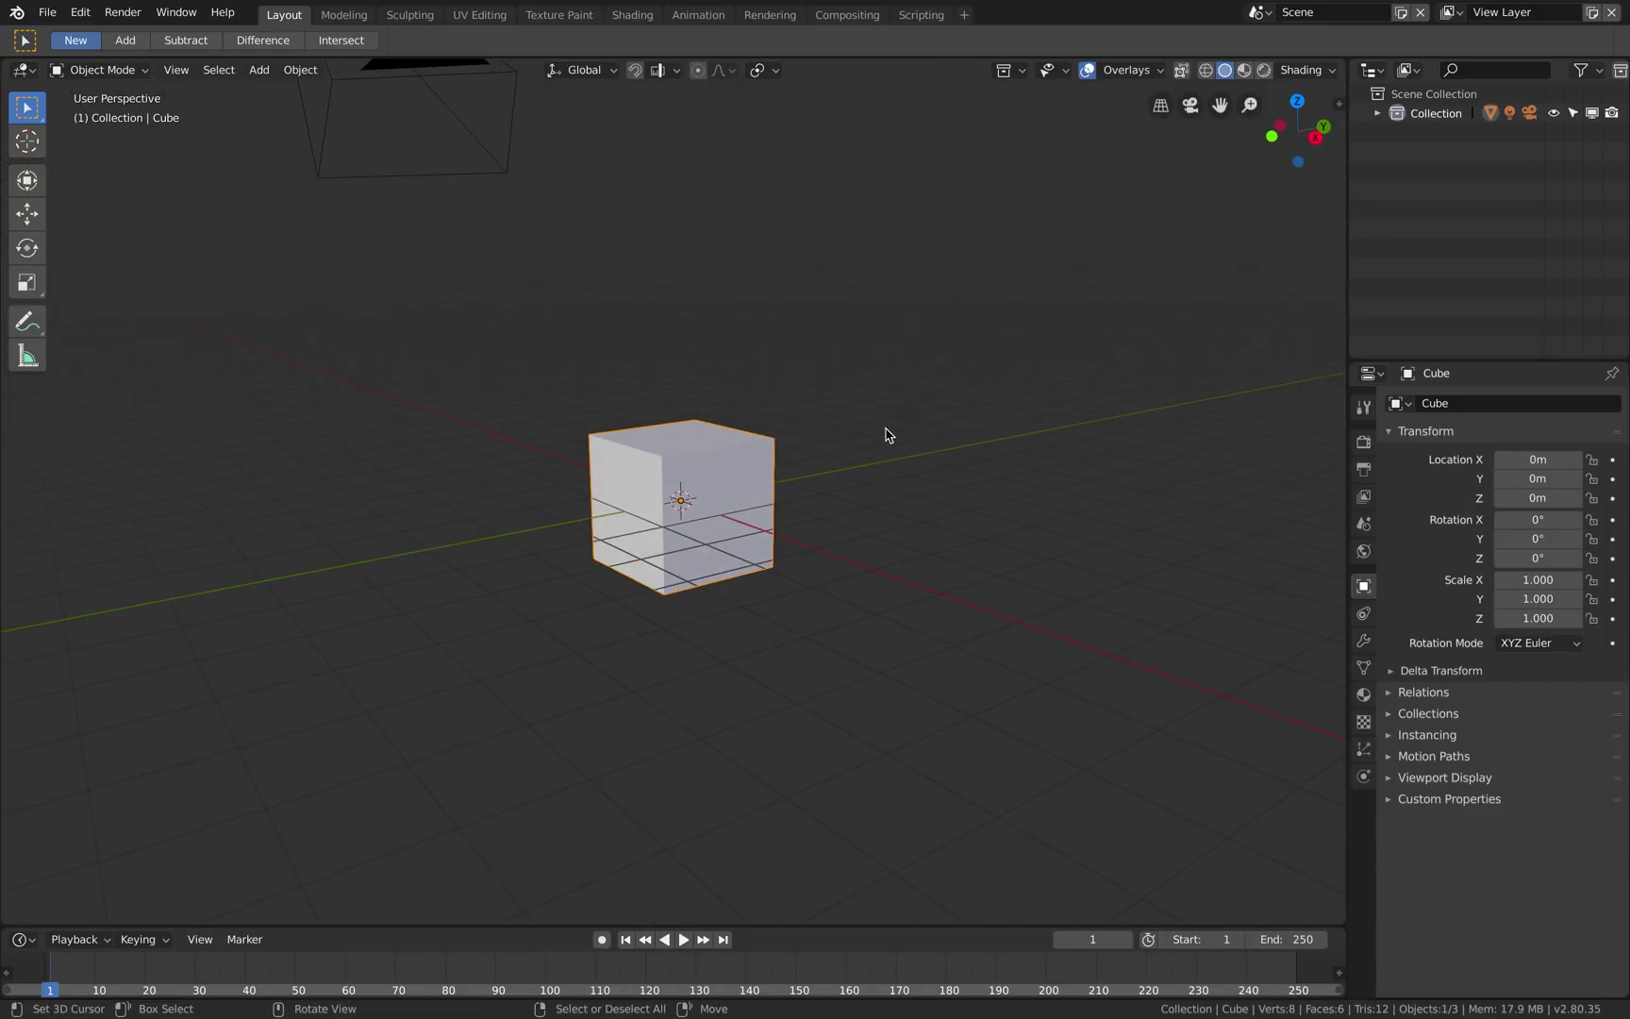
key(ctrl+Right)
key(ctrl+Left)
Split the 3D viewport into two stacked areas, show the Shader Editor in the upper one and check the available editor types.
drag(1343, 58, 1303, 478)
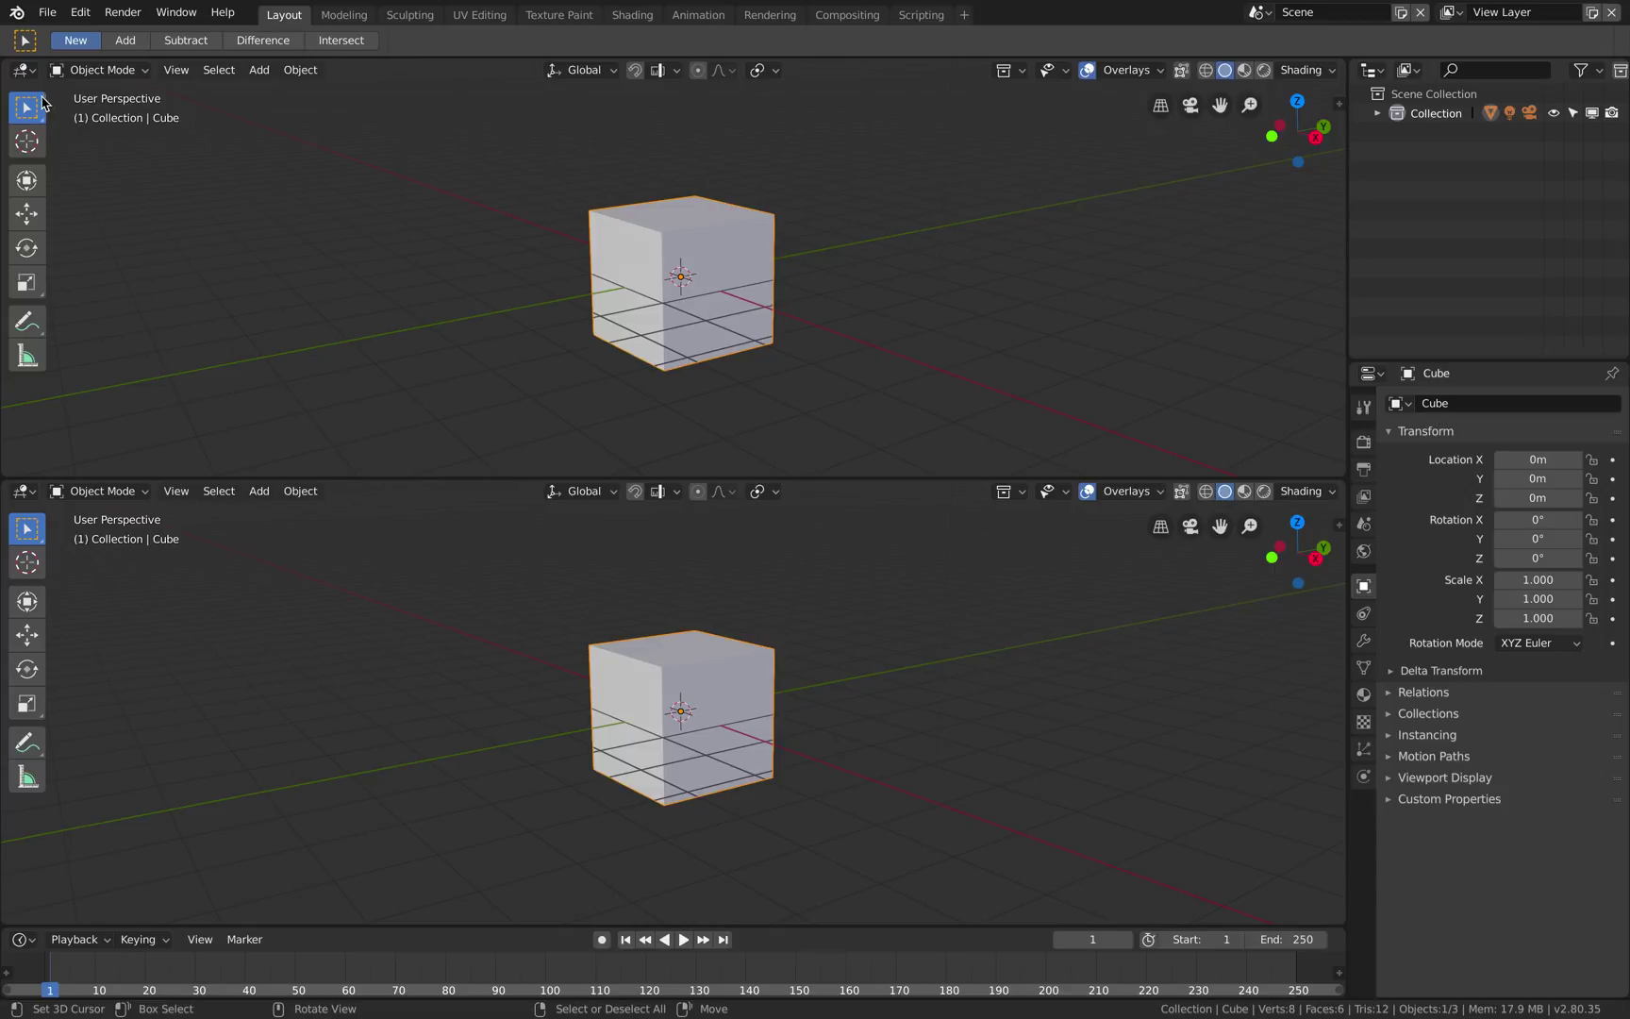
click(24, 70)
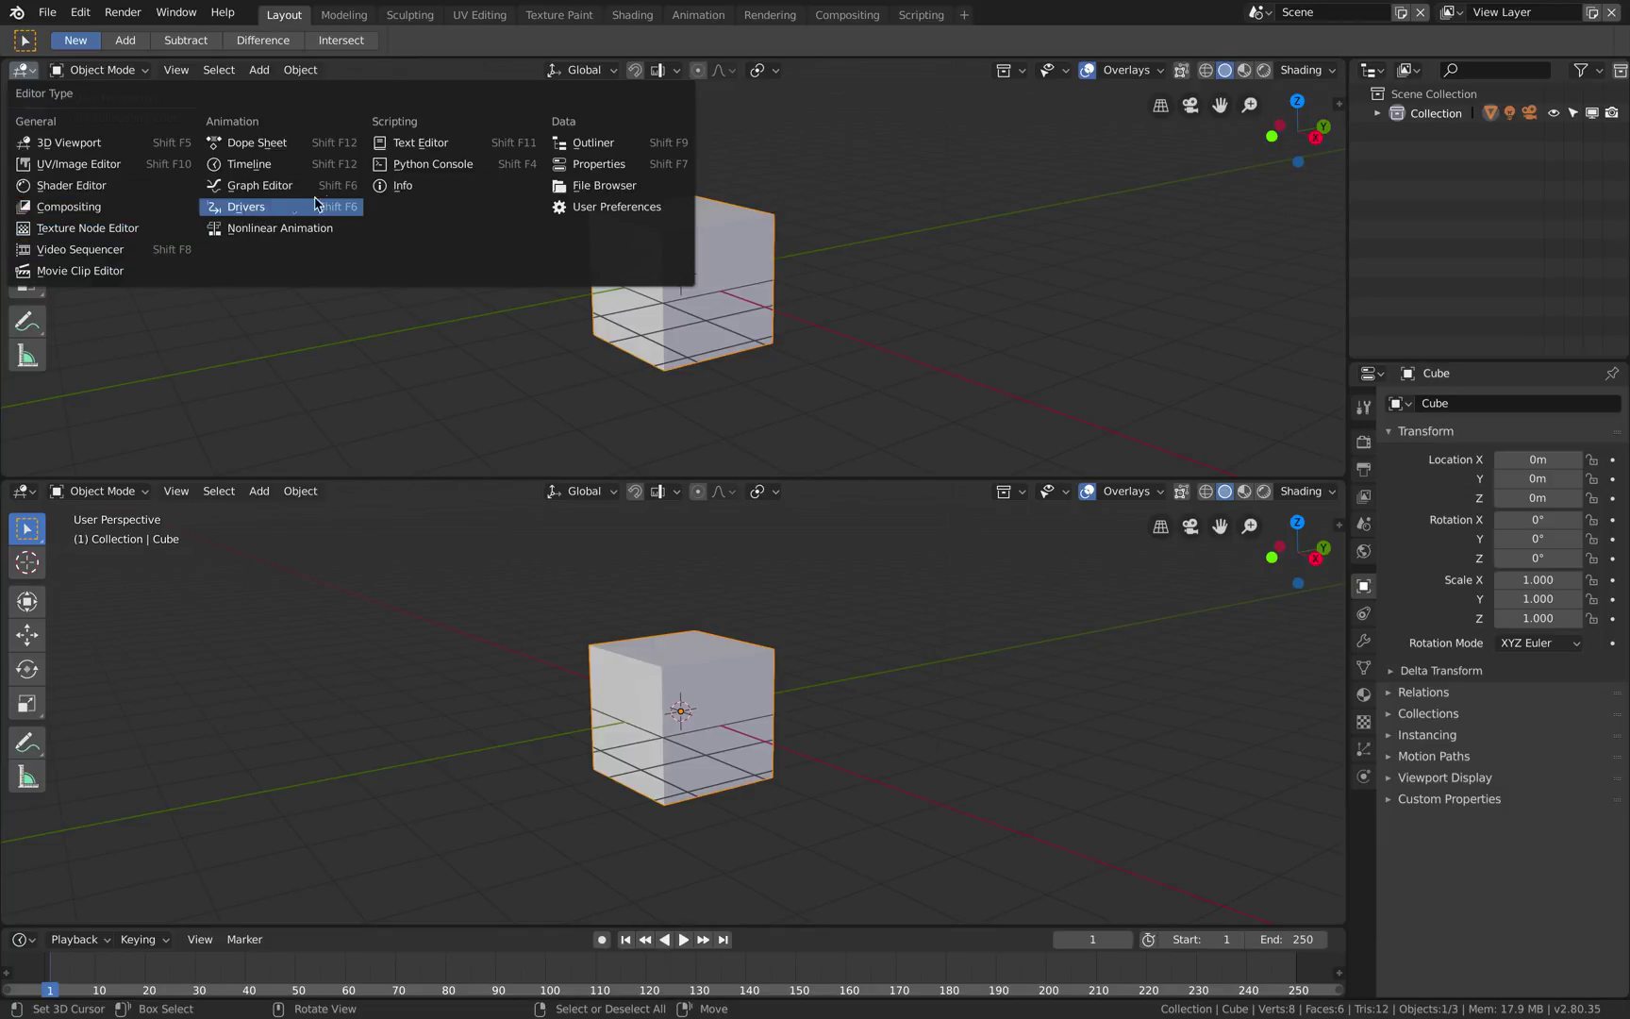
click(131, 188)
middle_drag(686, 179, 699, 138)
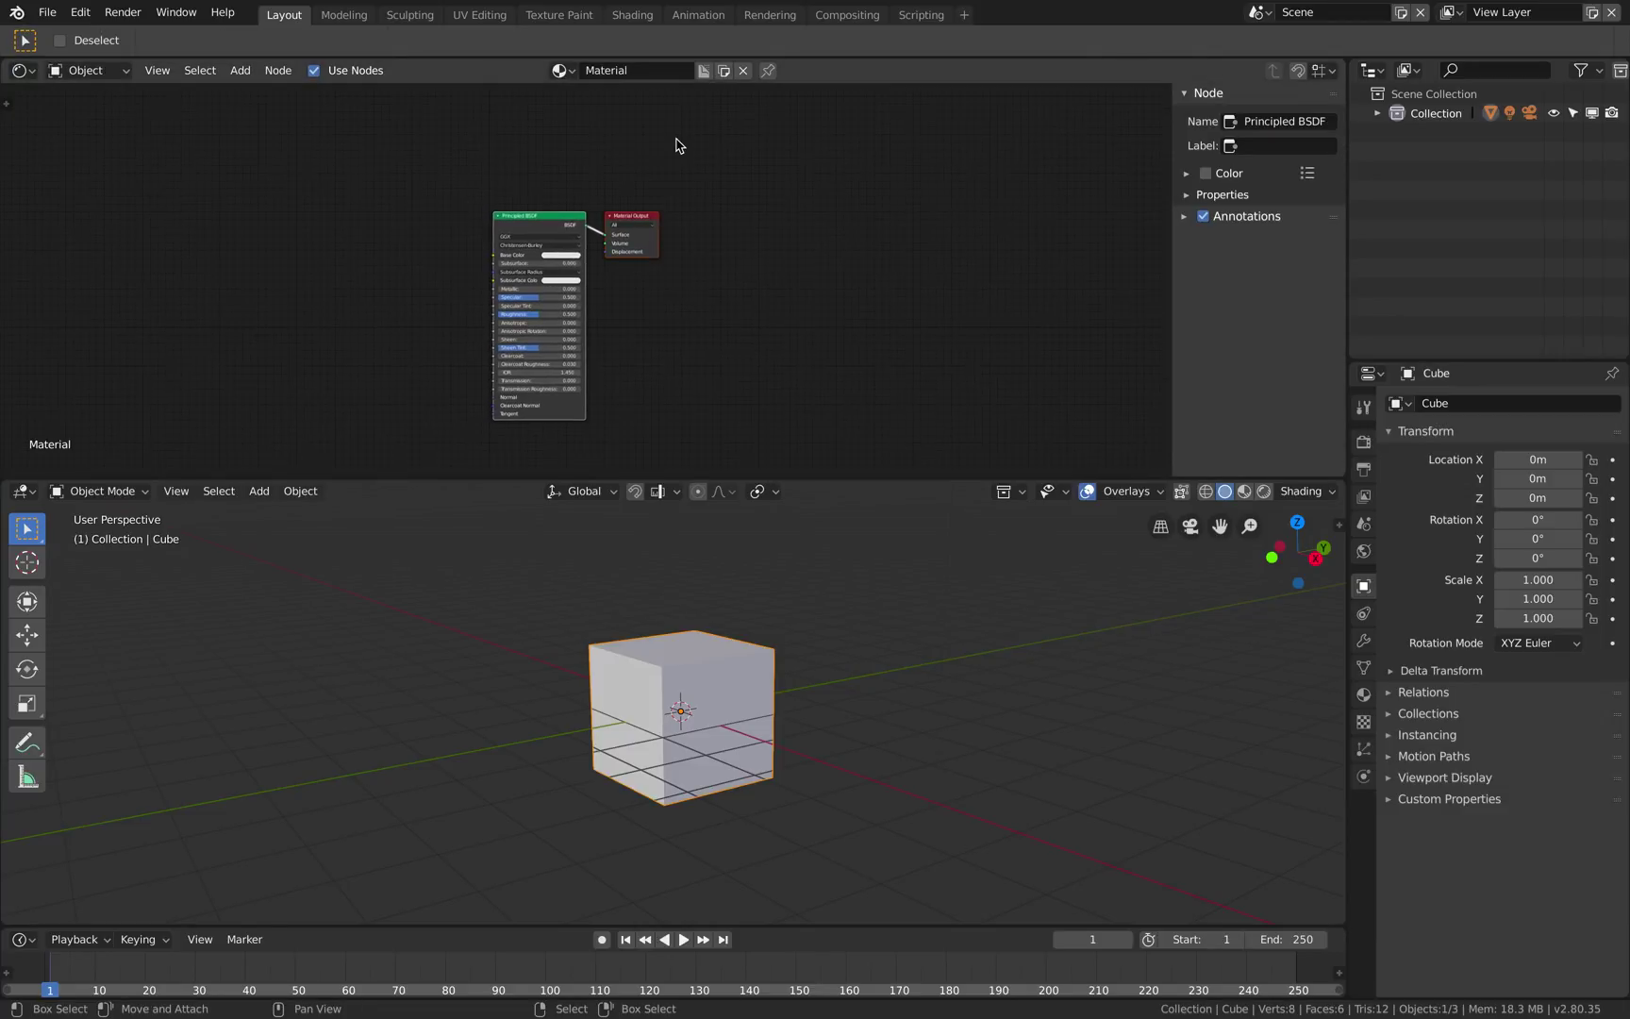
scroll(311, 121, up, 1)
click(90, 70)
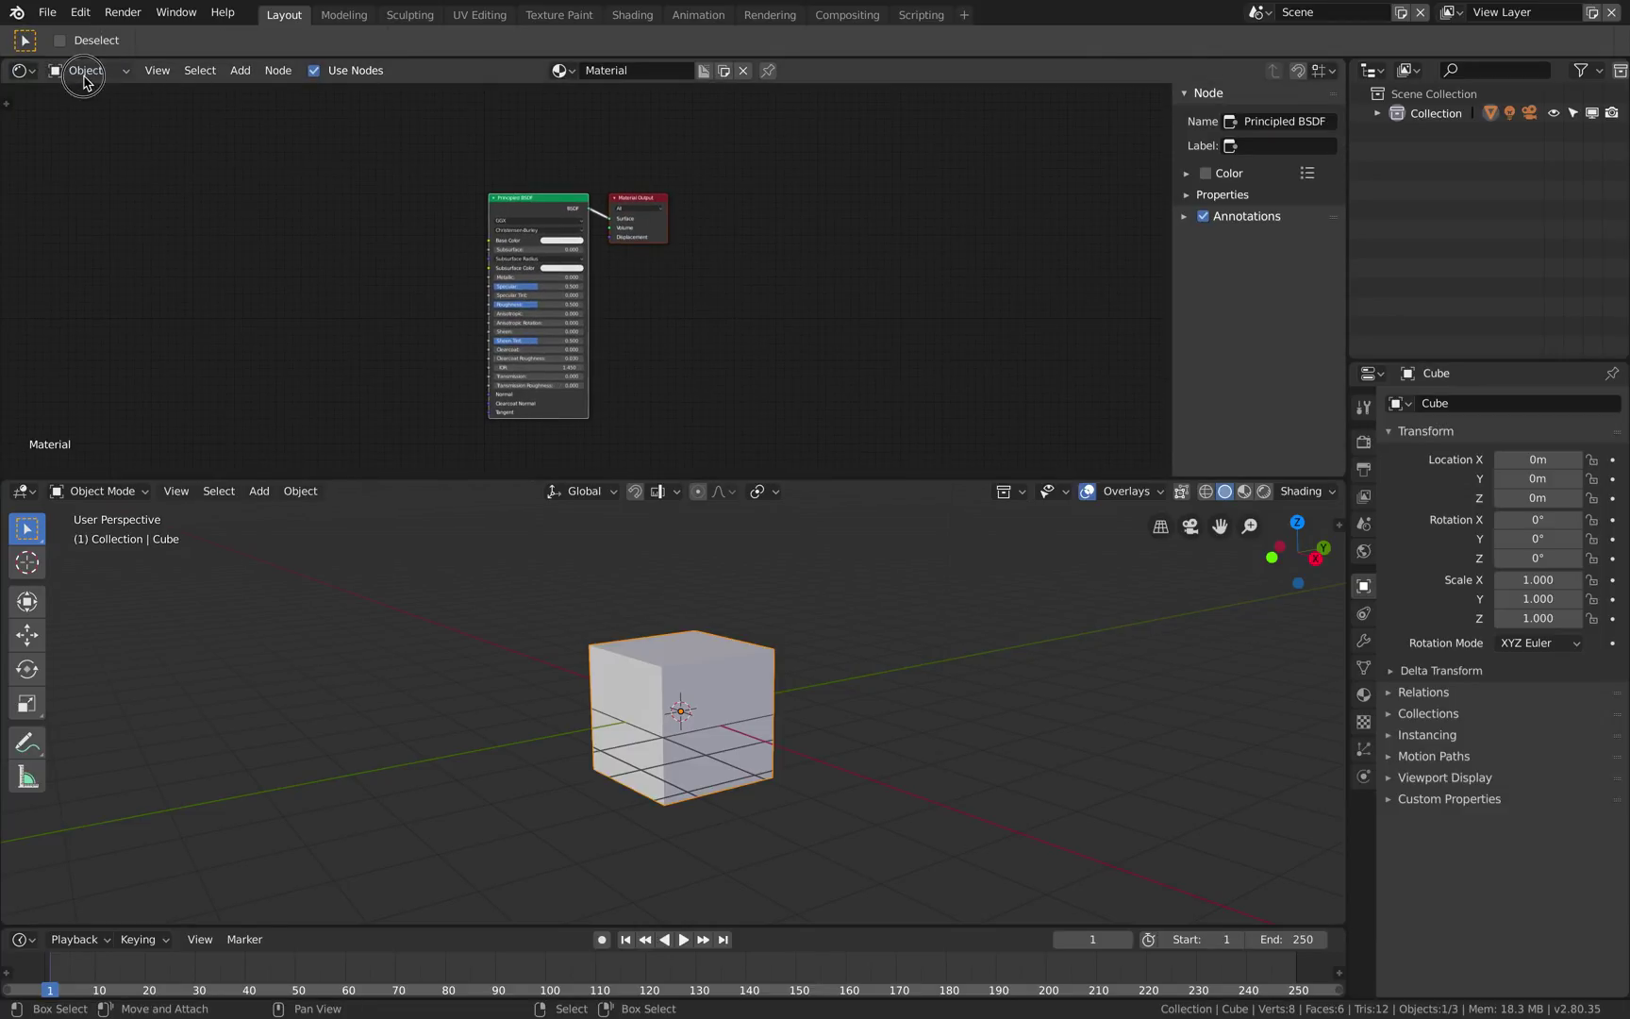
click(25, 73)
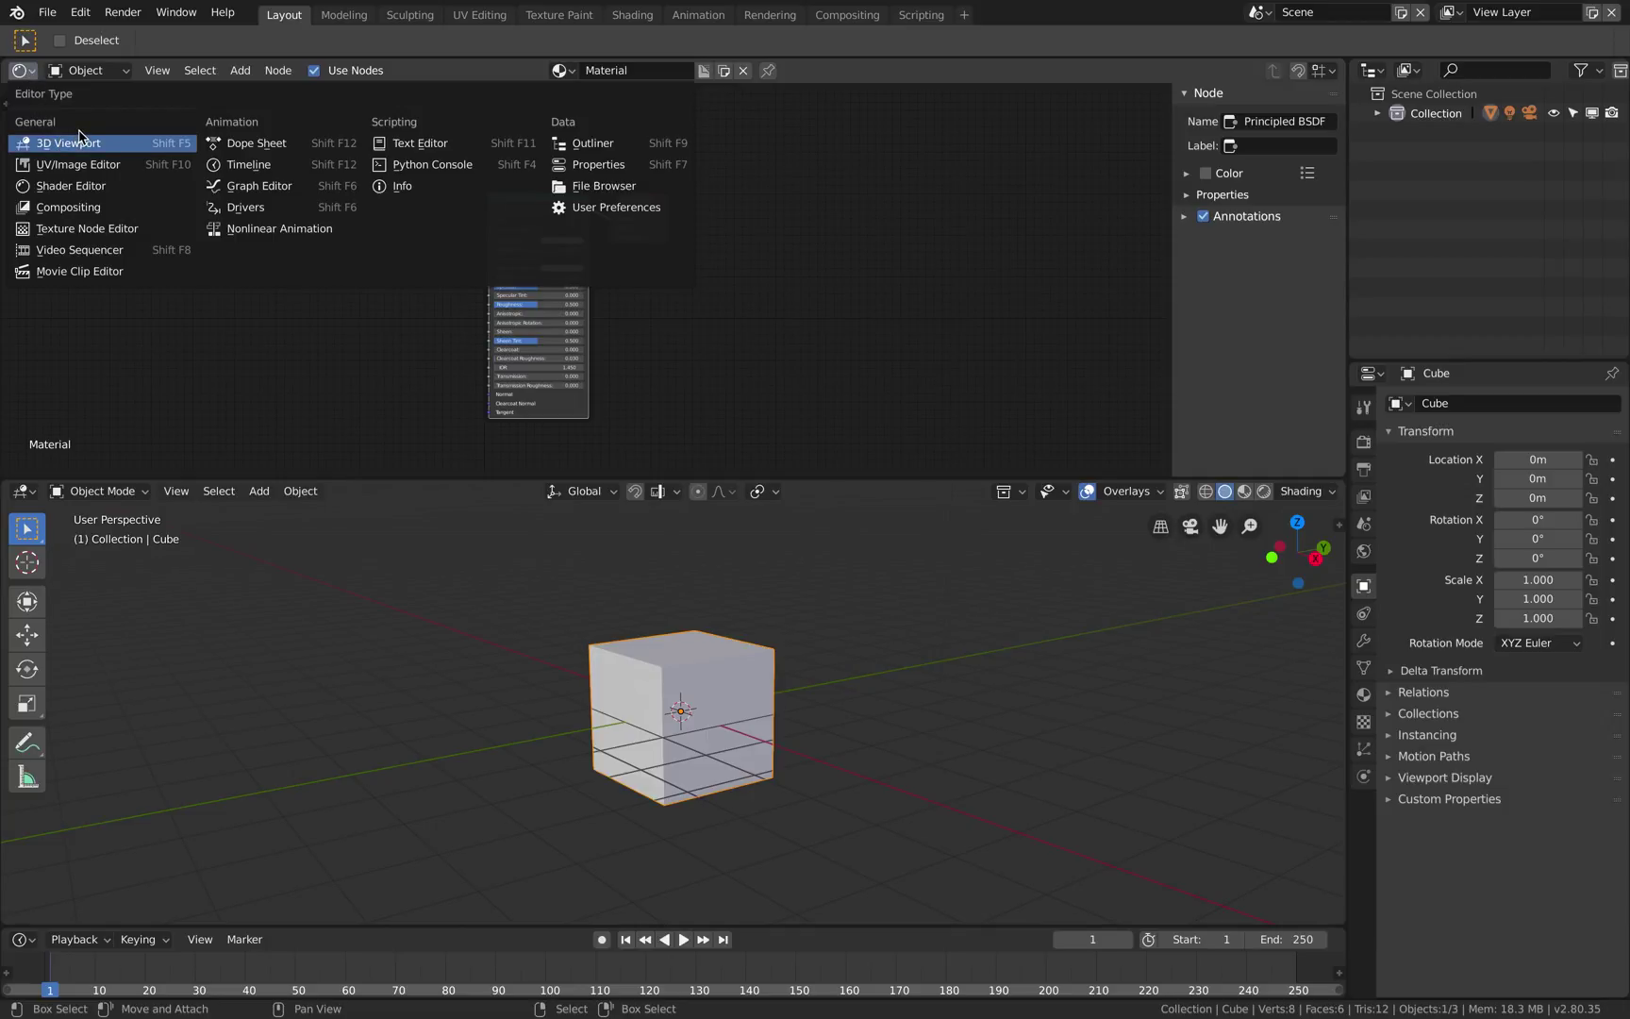
Open the add-on preferences and search the add-ons for "sverc".
click(81, 13)
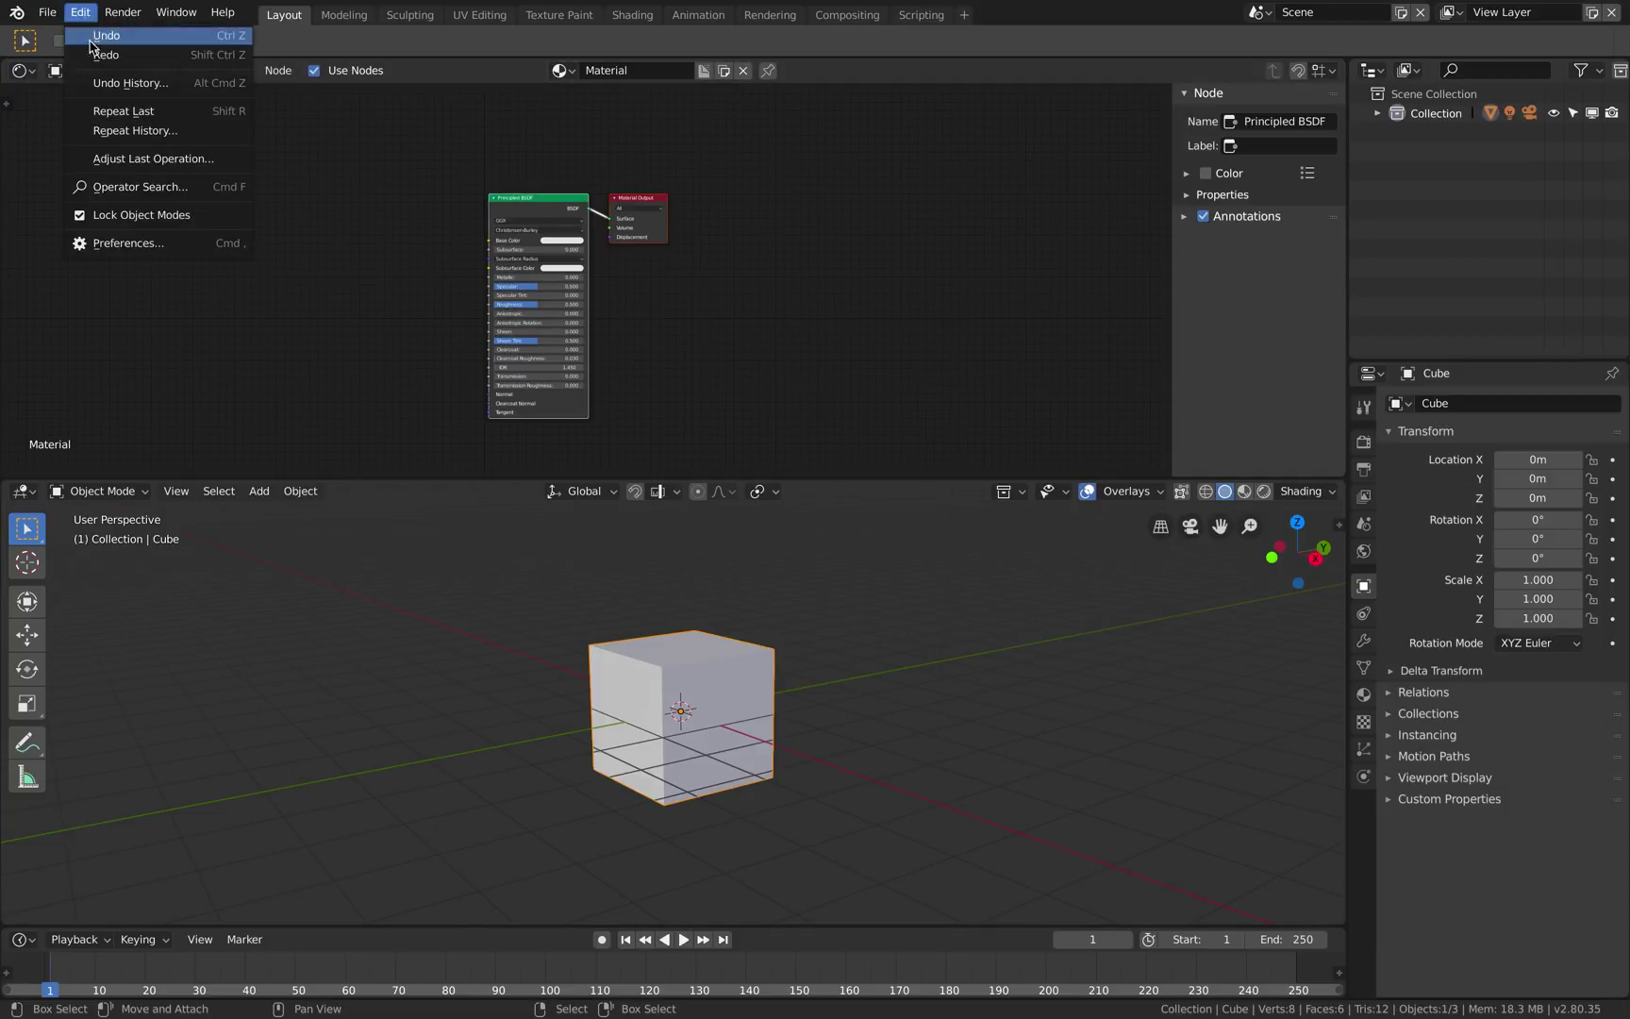
click(128, 244)
click(215, 38)
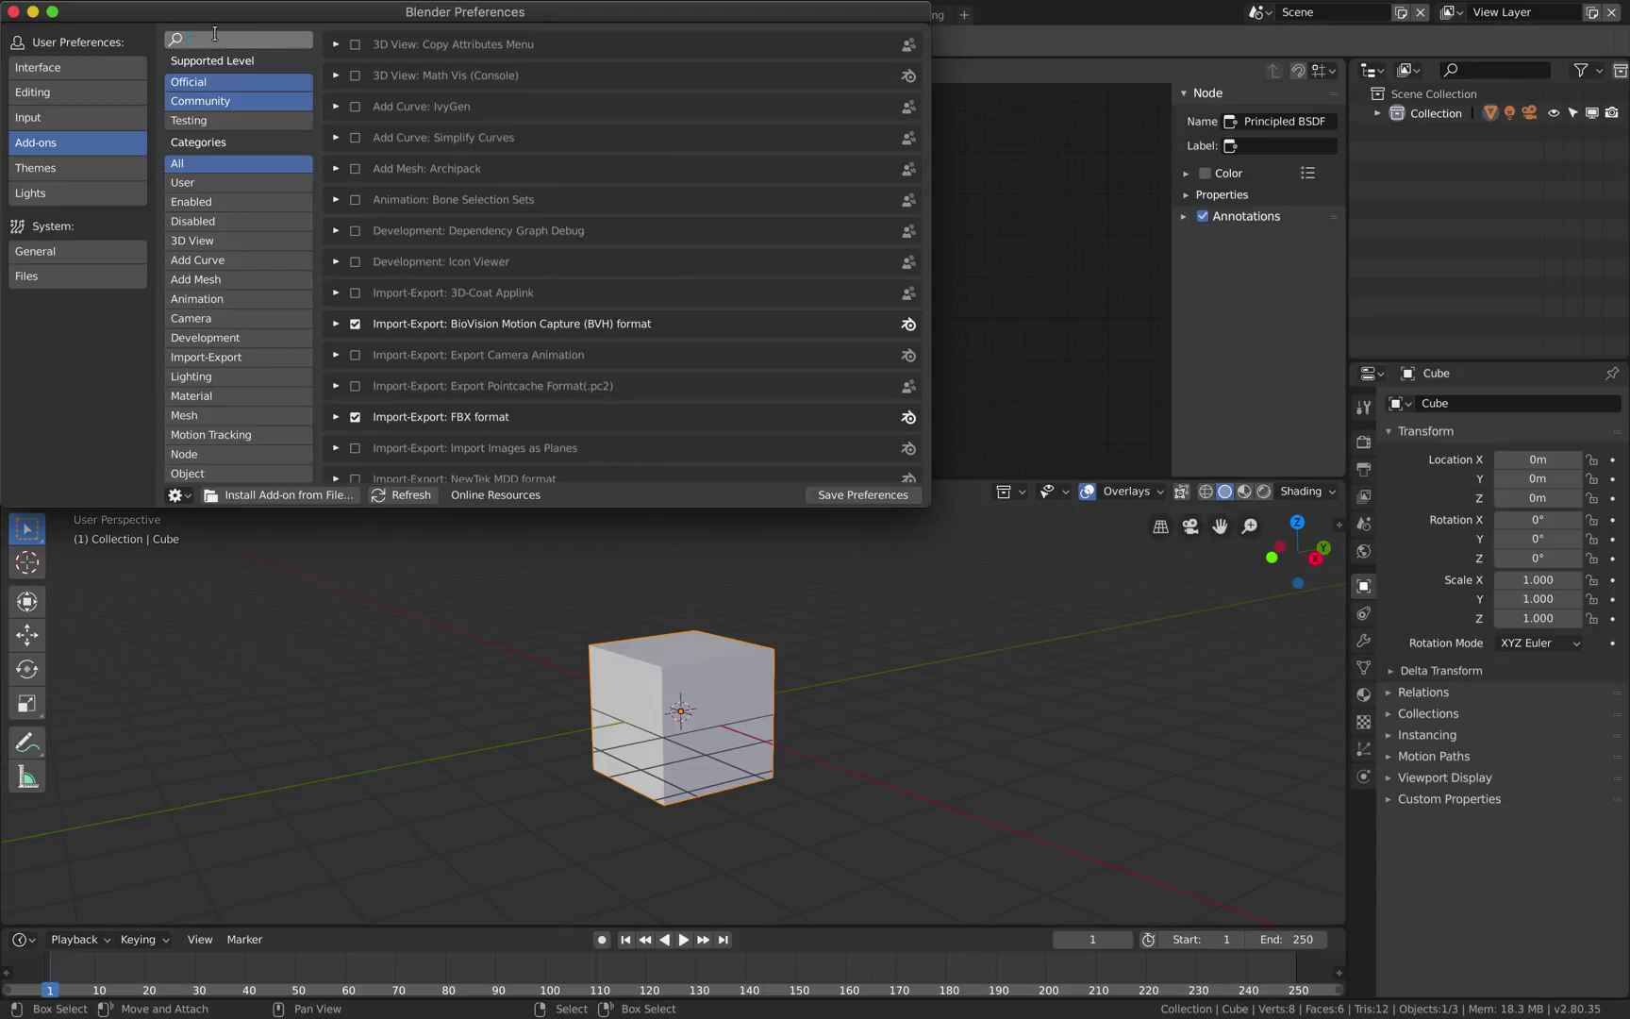
text(sverc)
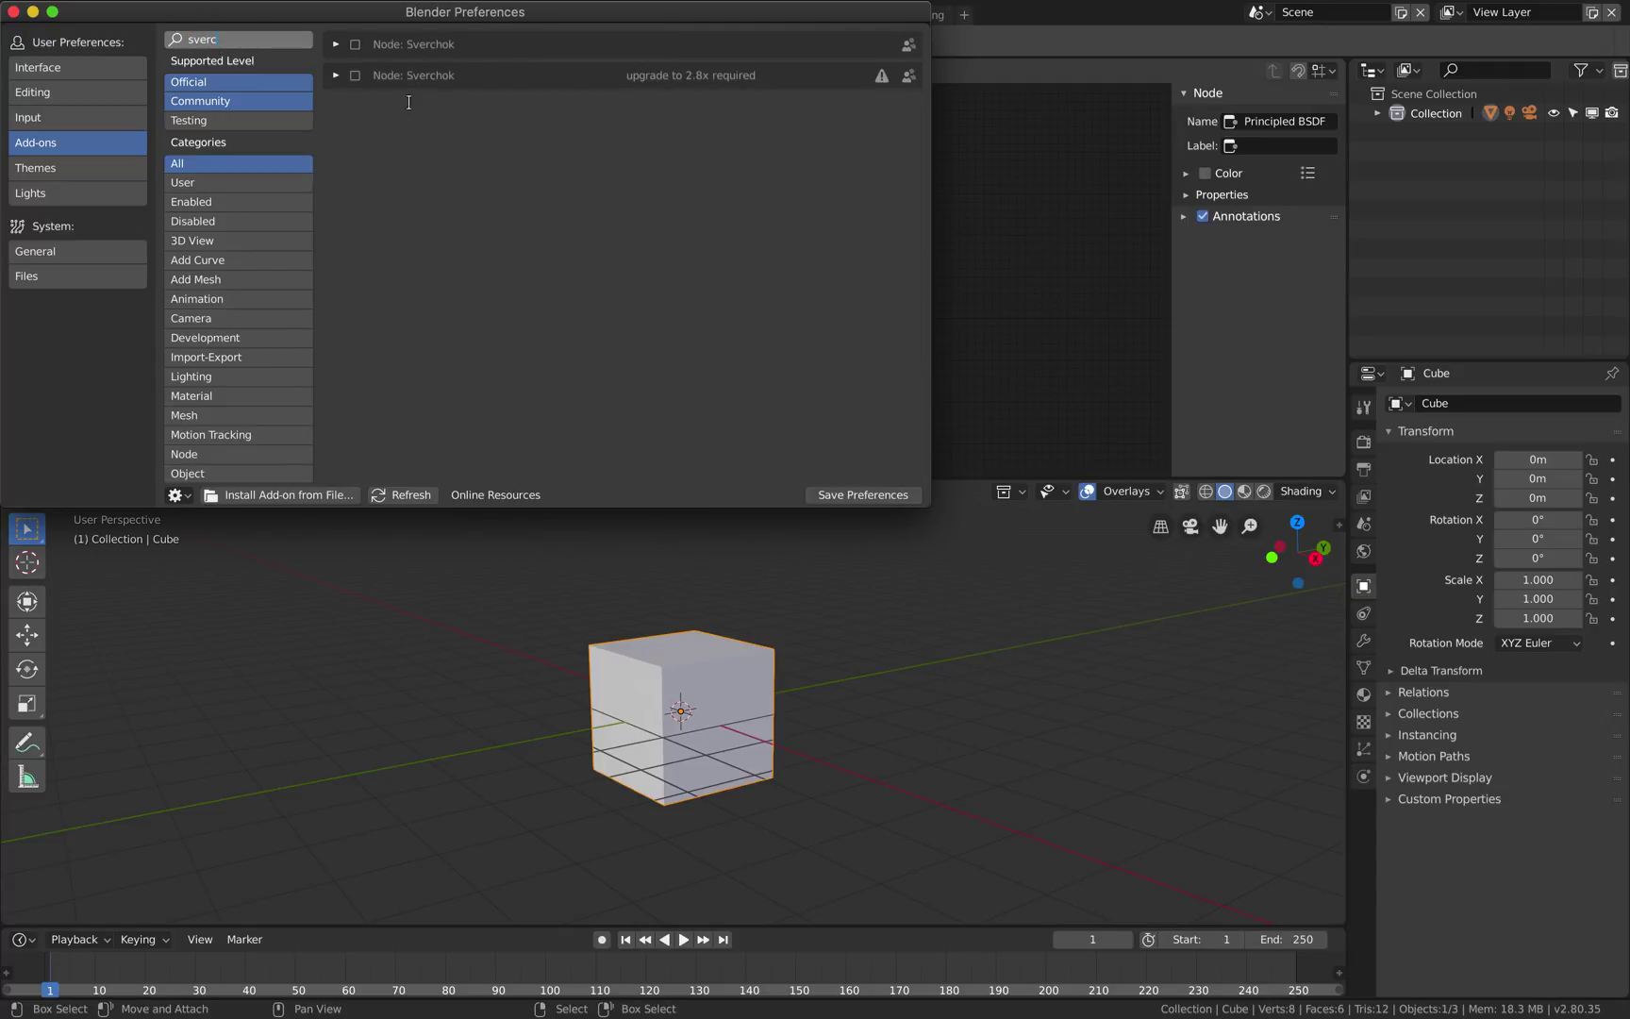
Expand both Sverchok entries, enable the one stored in sverchok-b28_prelease_master, and close the preferences.
click(377, 83)
click(337, 76)
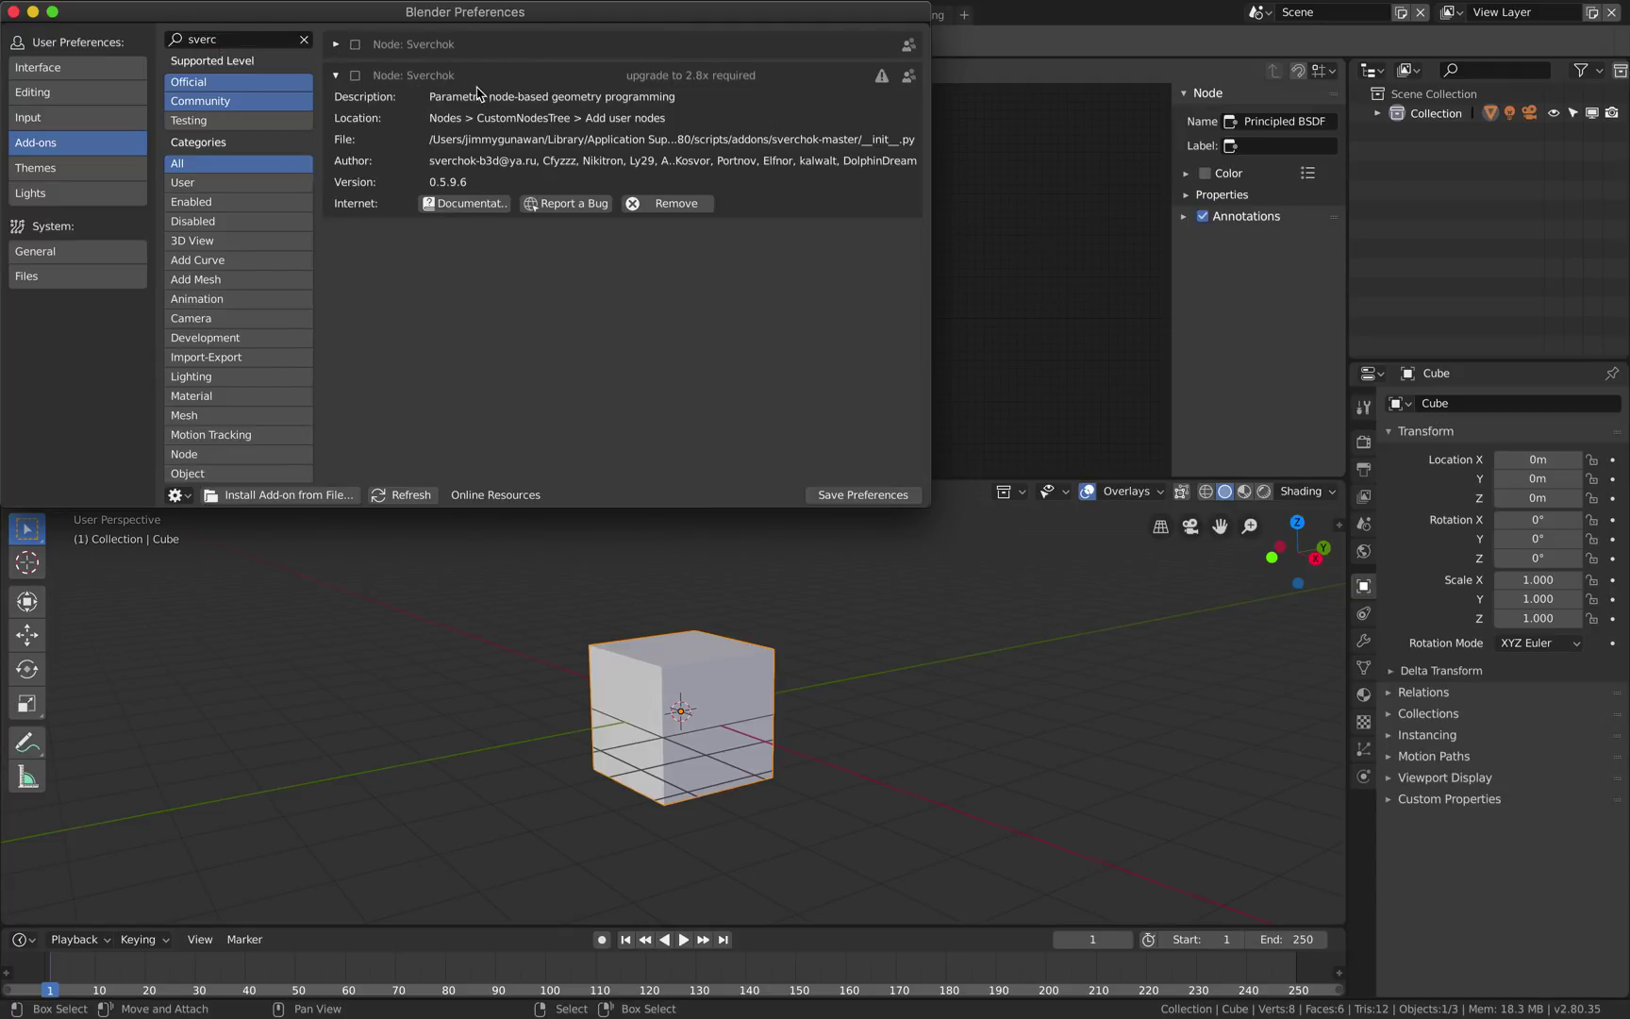
click(337, 45)
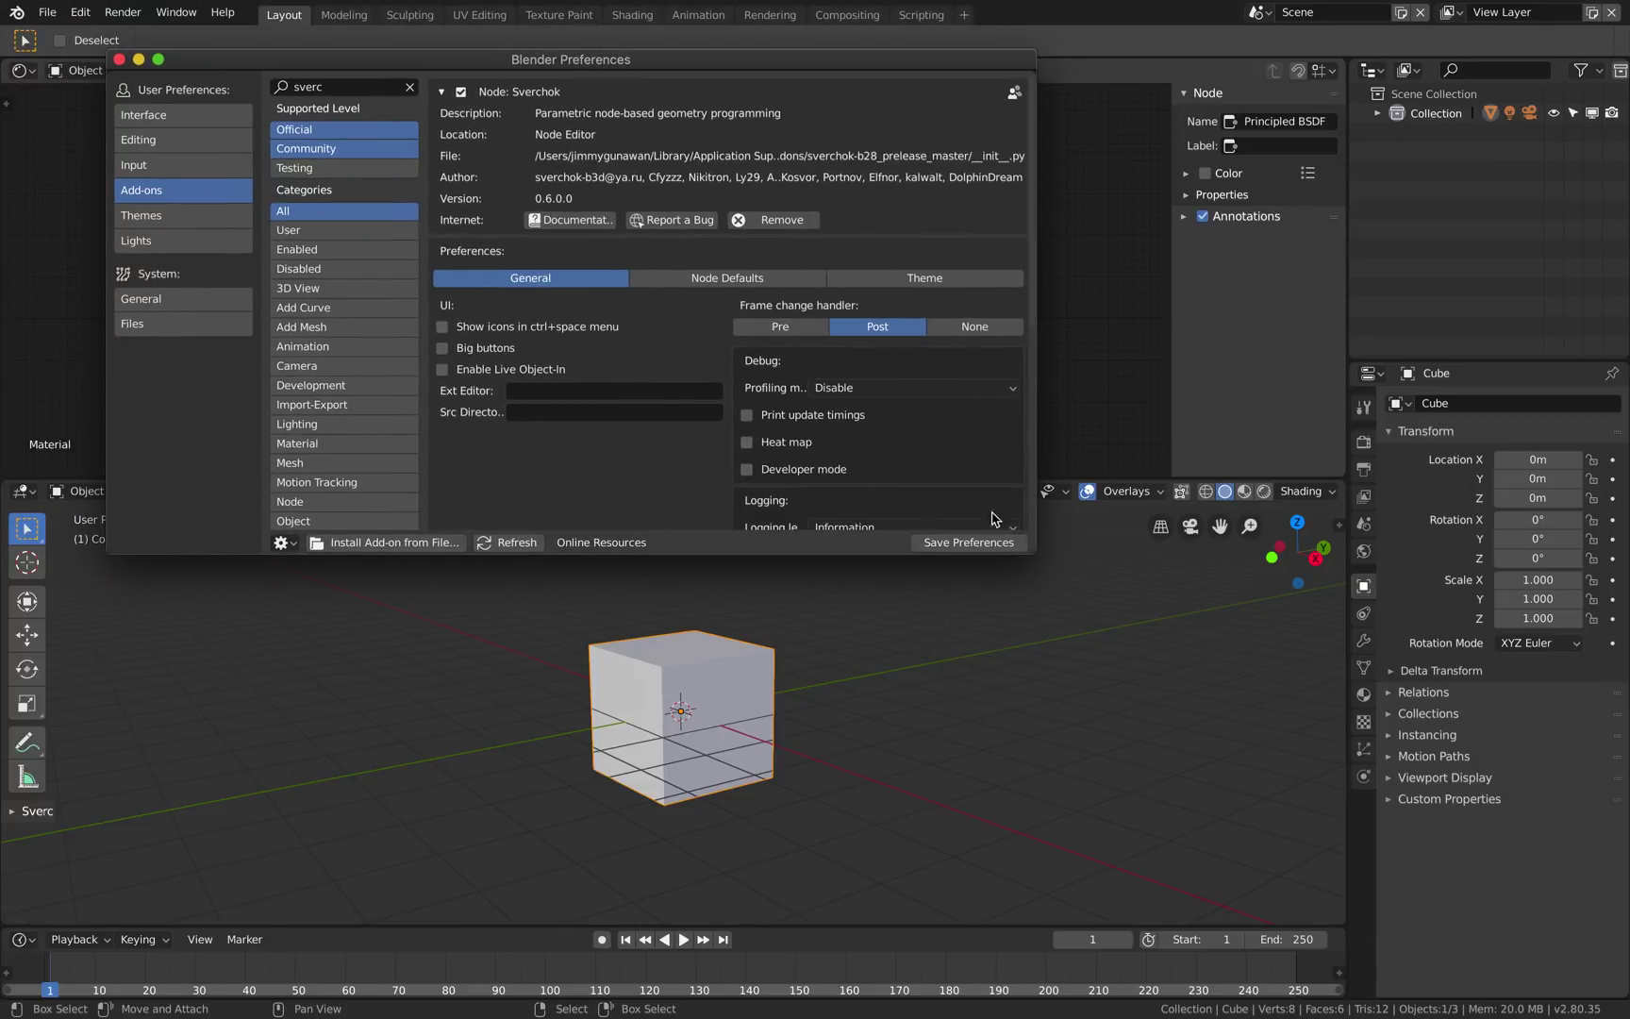
drag(1037, 555, 1075, 632)
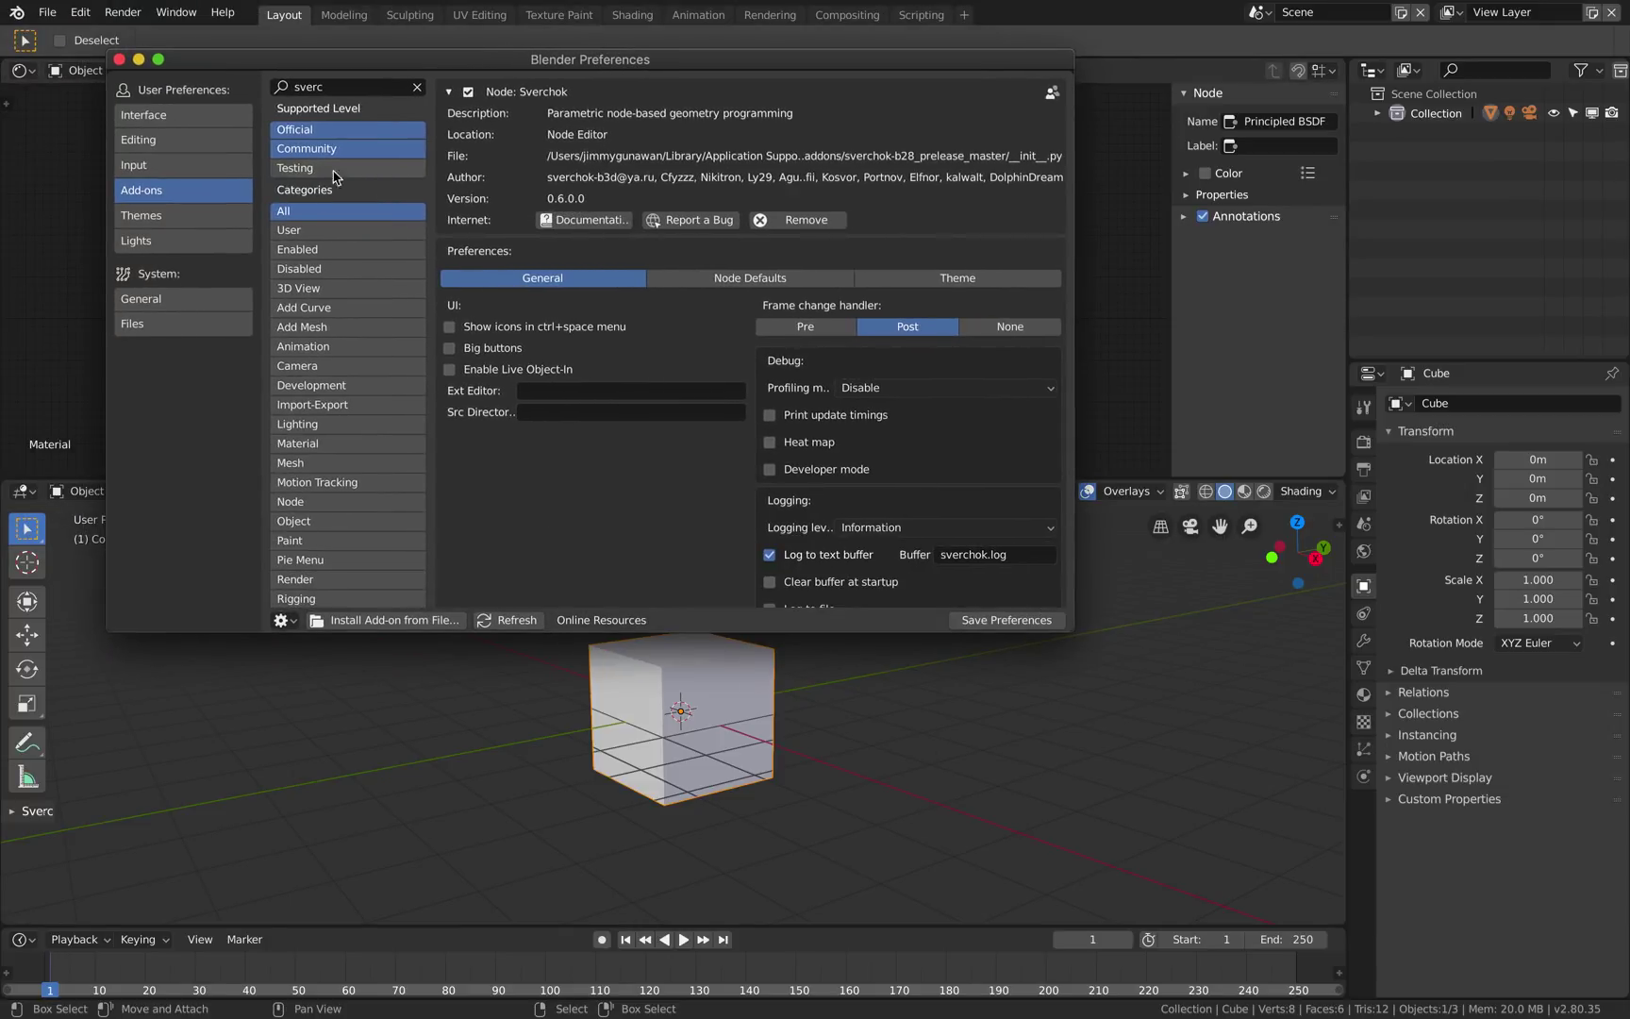
click(119, 58)
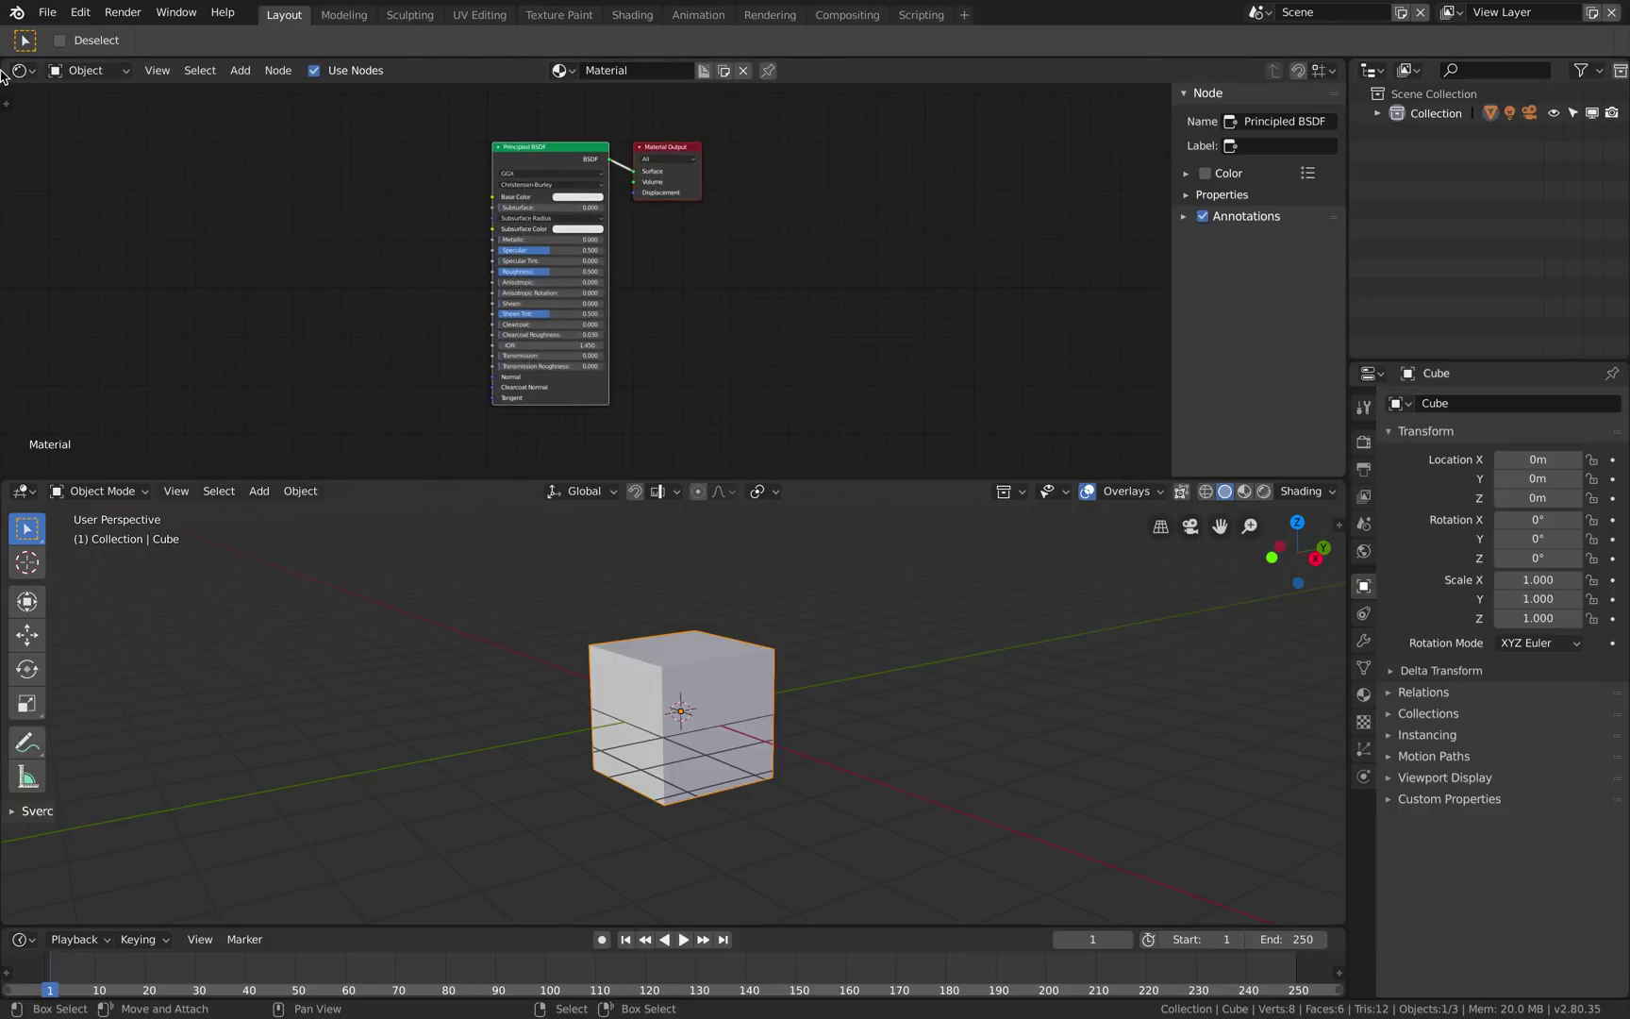
Change the upper area to the Sverchok Nodes editor and make it slightly taller.
click(20, 71)
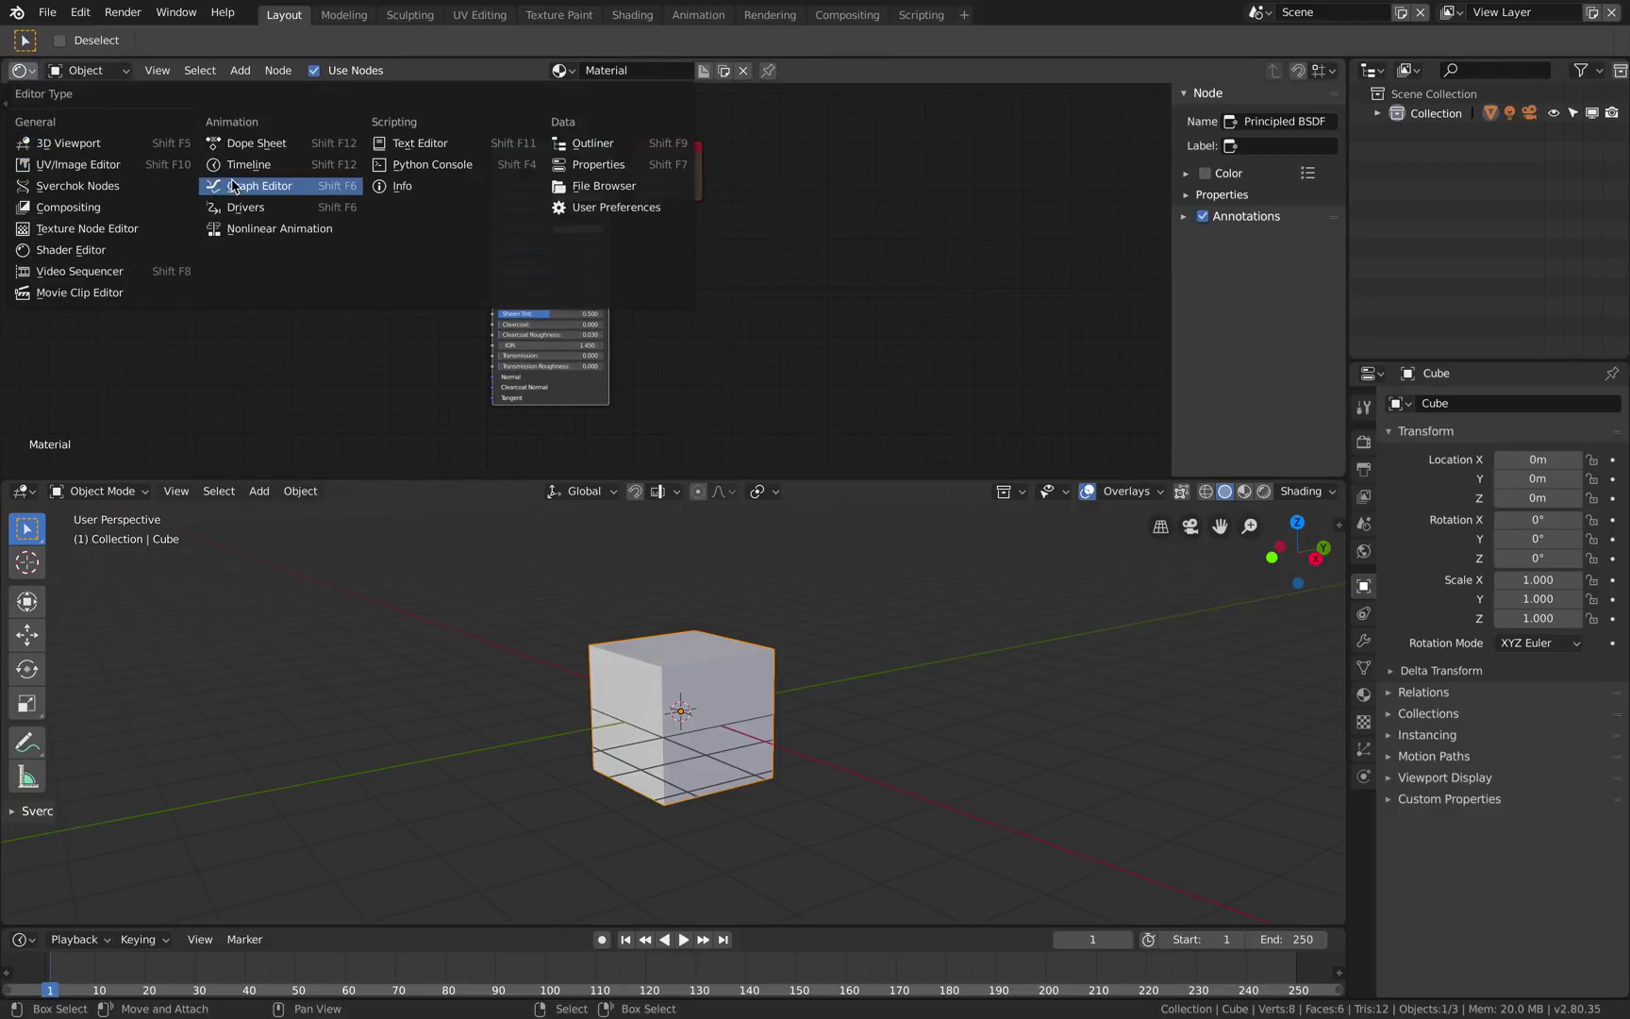
click(90, 194)
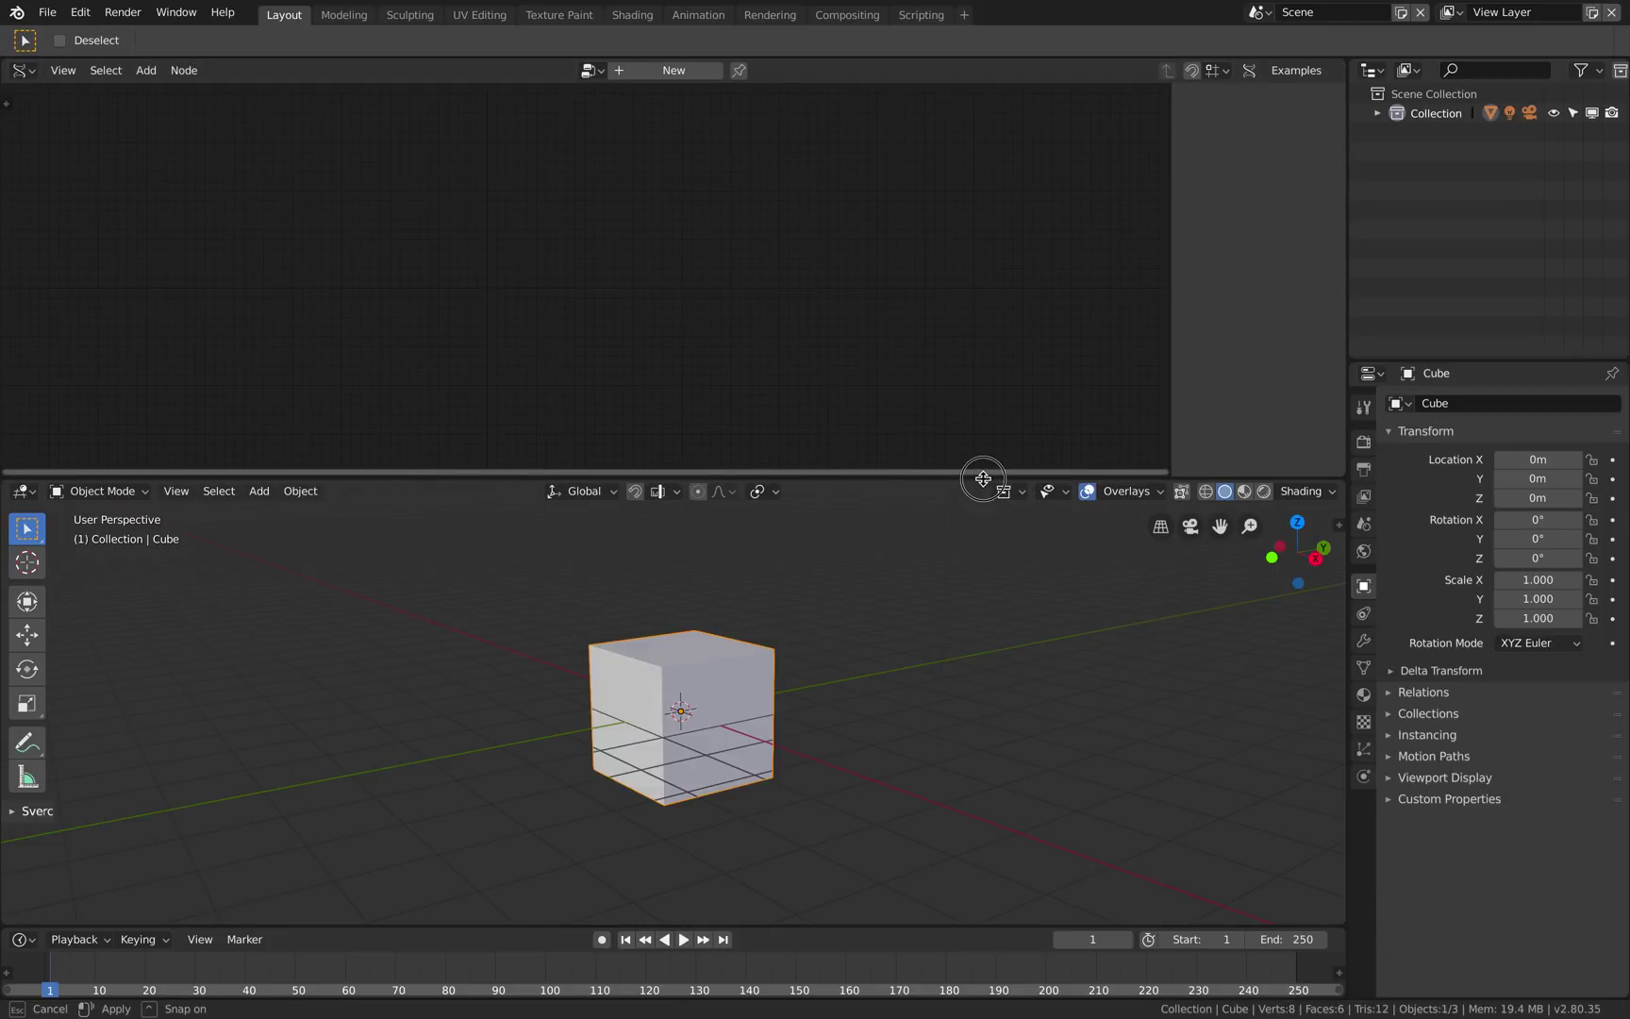
drag(983, 475, 983, 507)
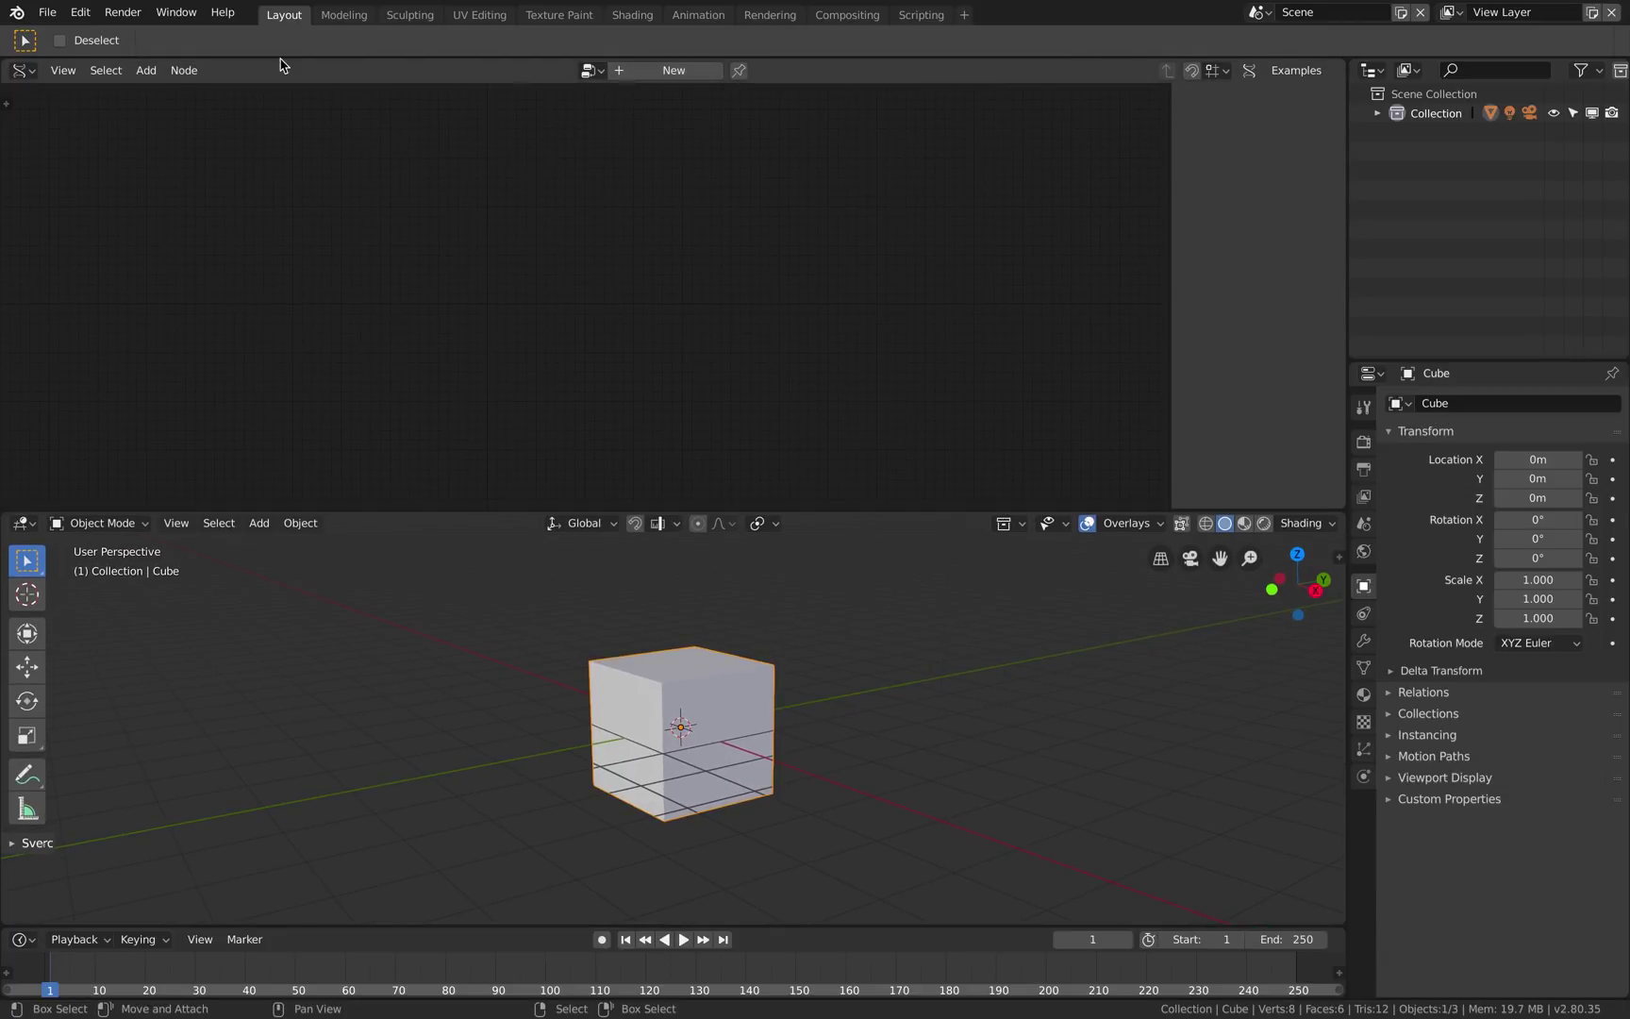
Save the scene to the Desktop as sv_intro_001.blend.
click(50, 14)
click(112, 186)
click(364, 118)
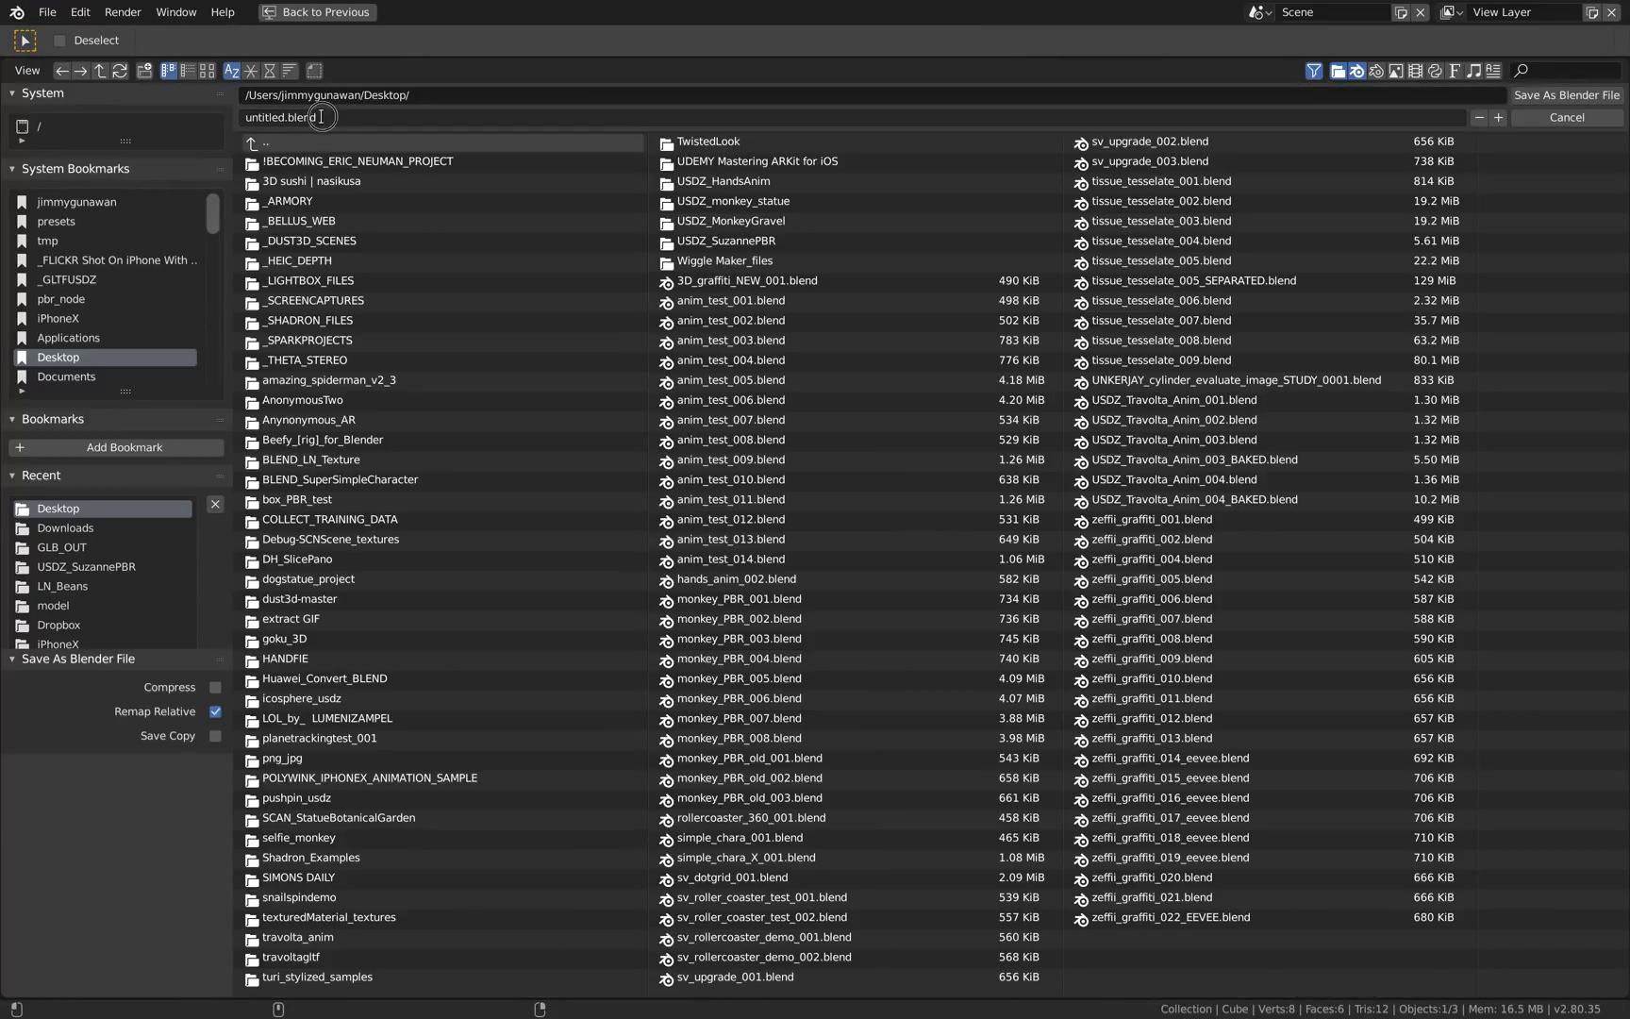
text(sv)
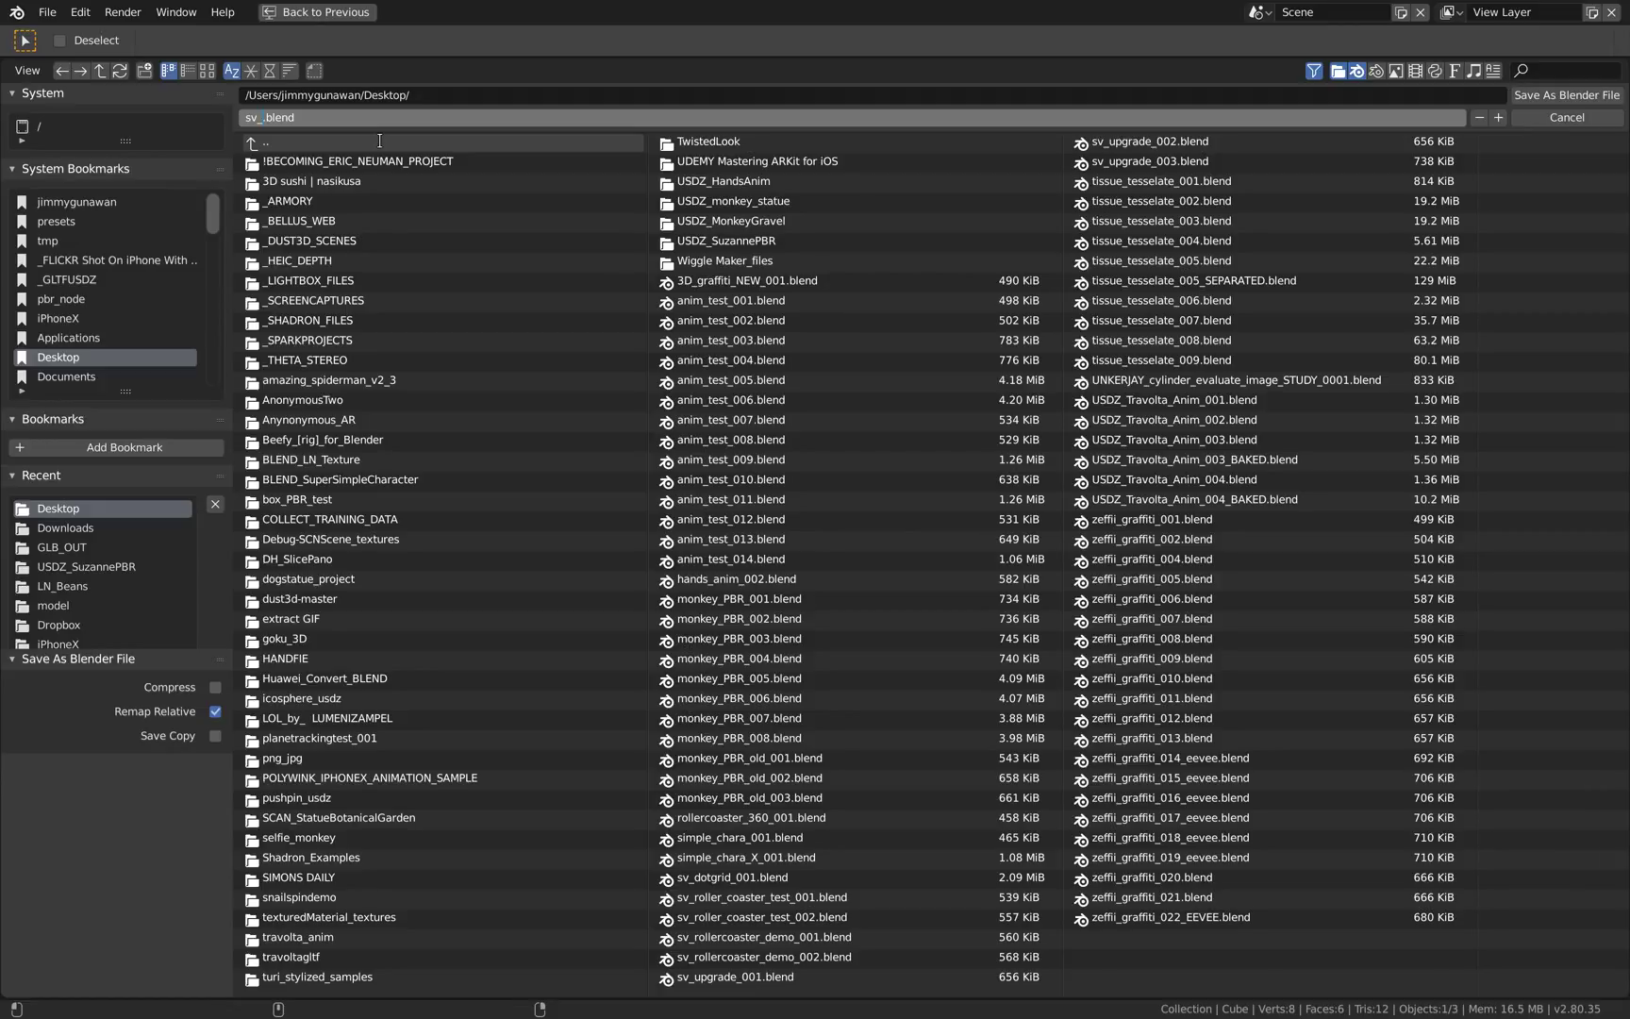
text(_intro_001)
key(Return)
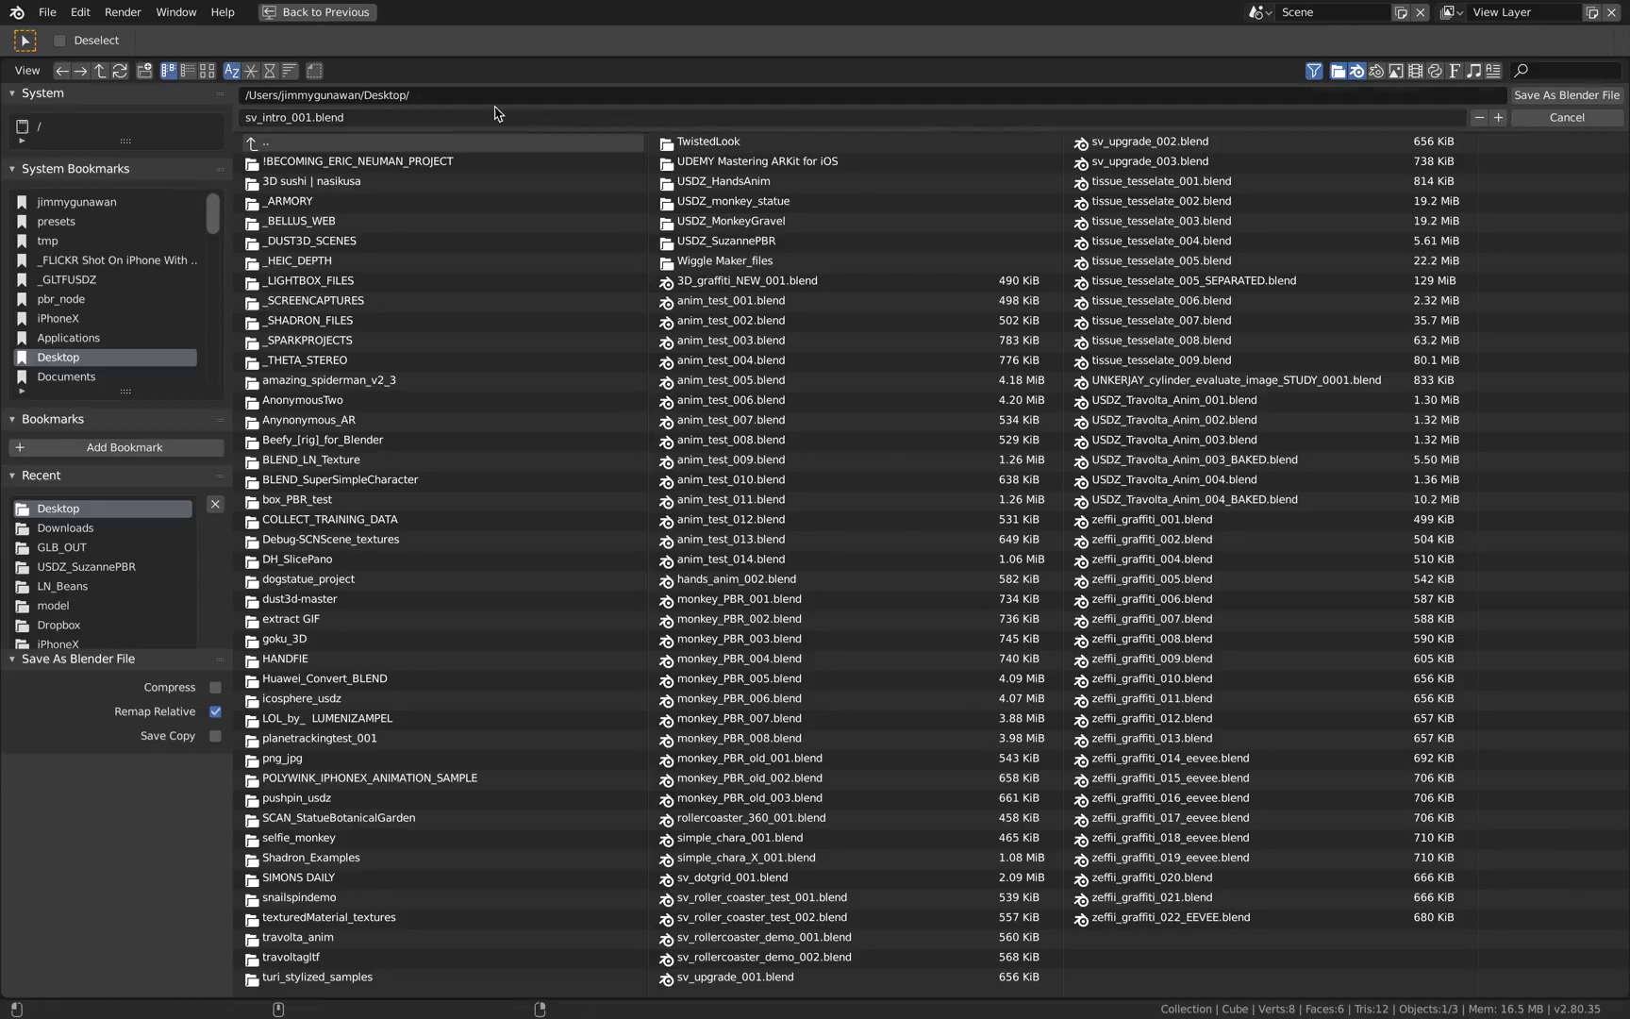
click(1535, 97)
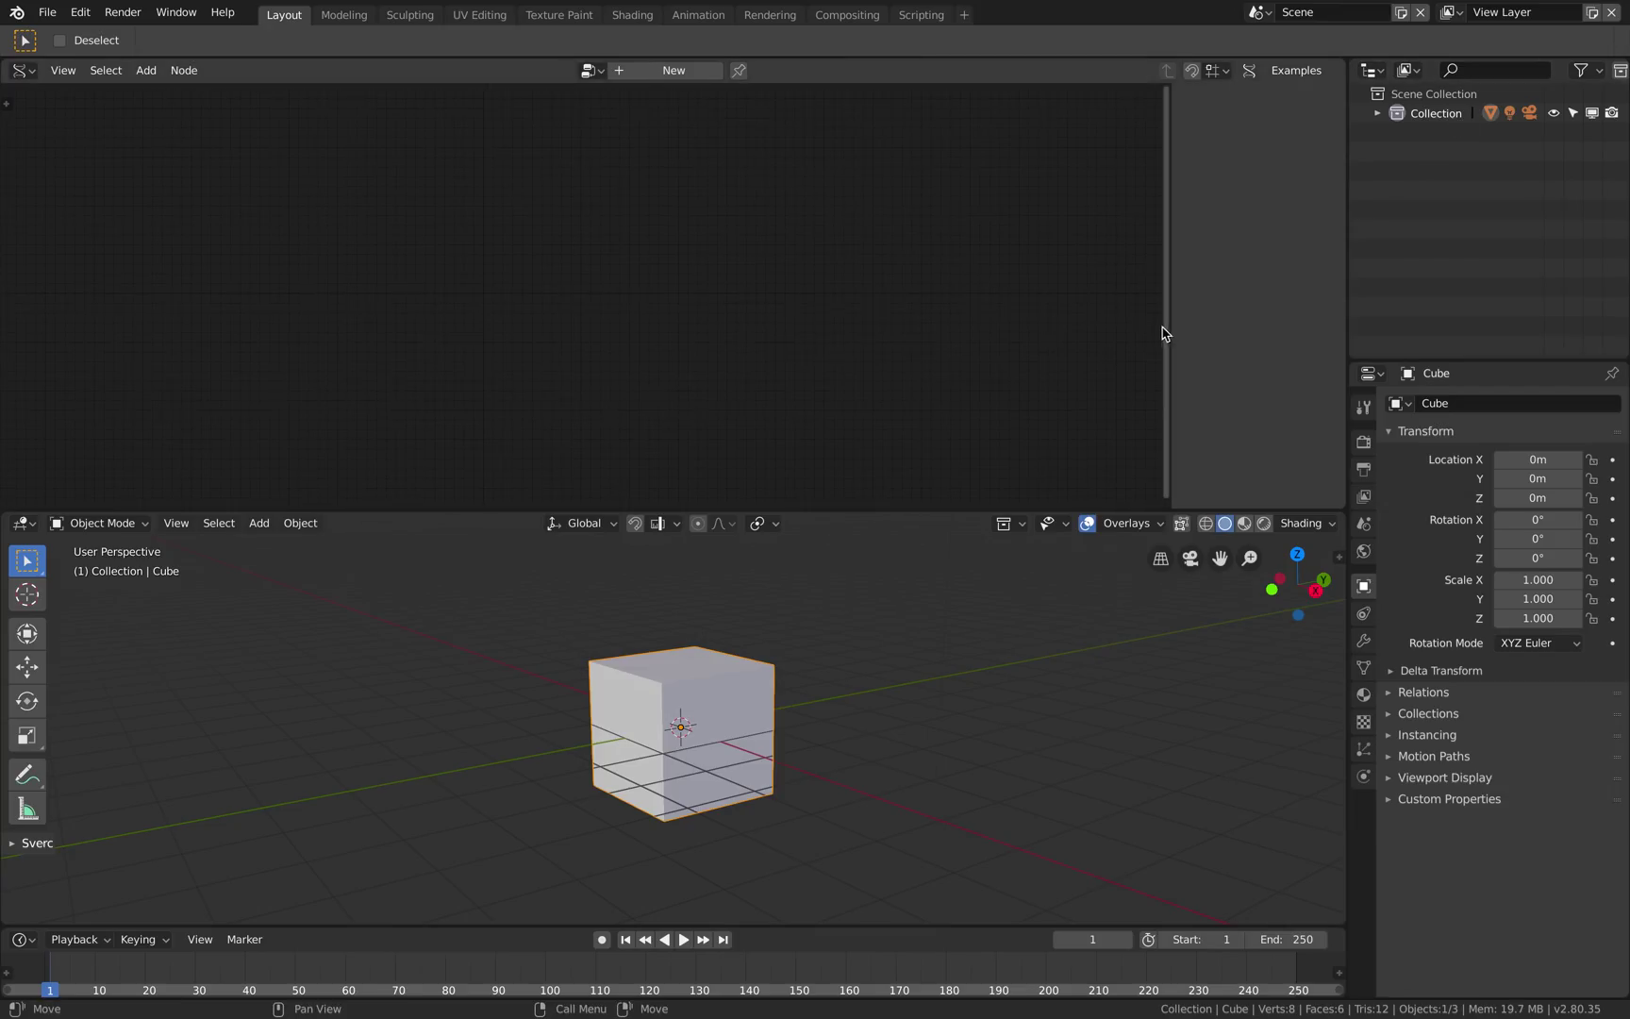
Create a new Sverchok node tree, give its canvas a little more room, and save the file.
drag(1170, 321, 1223, 318)
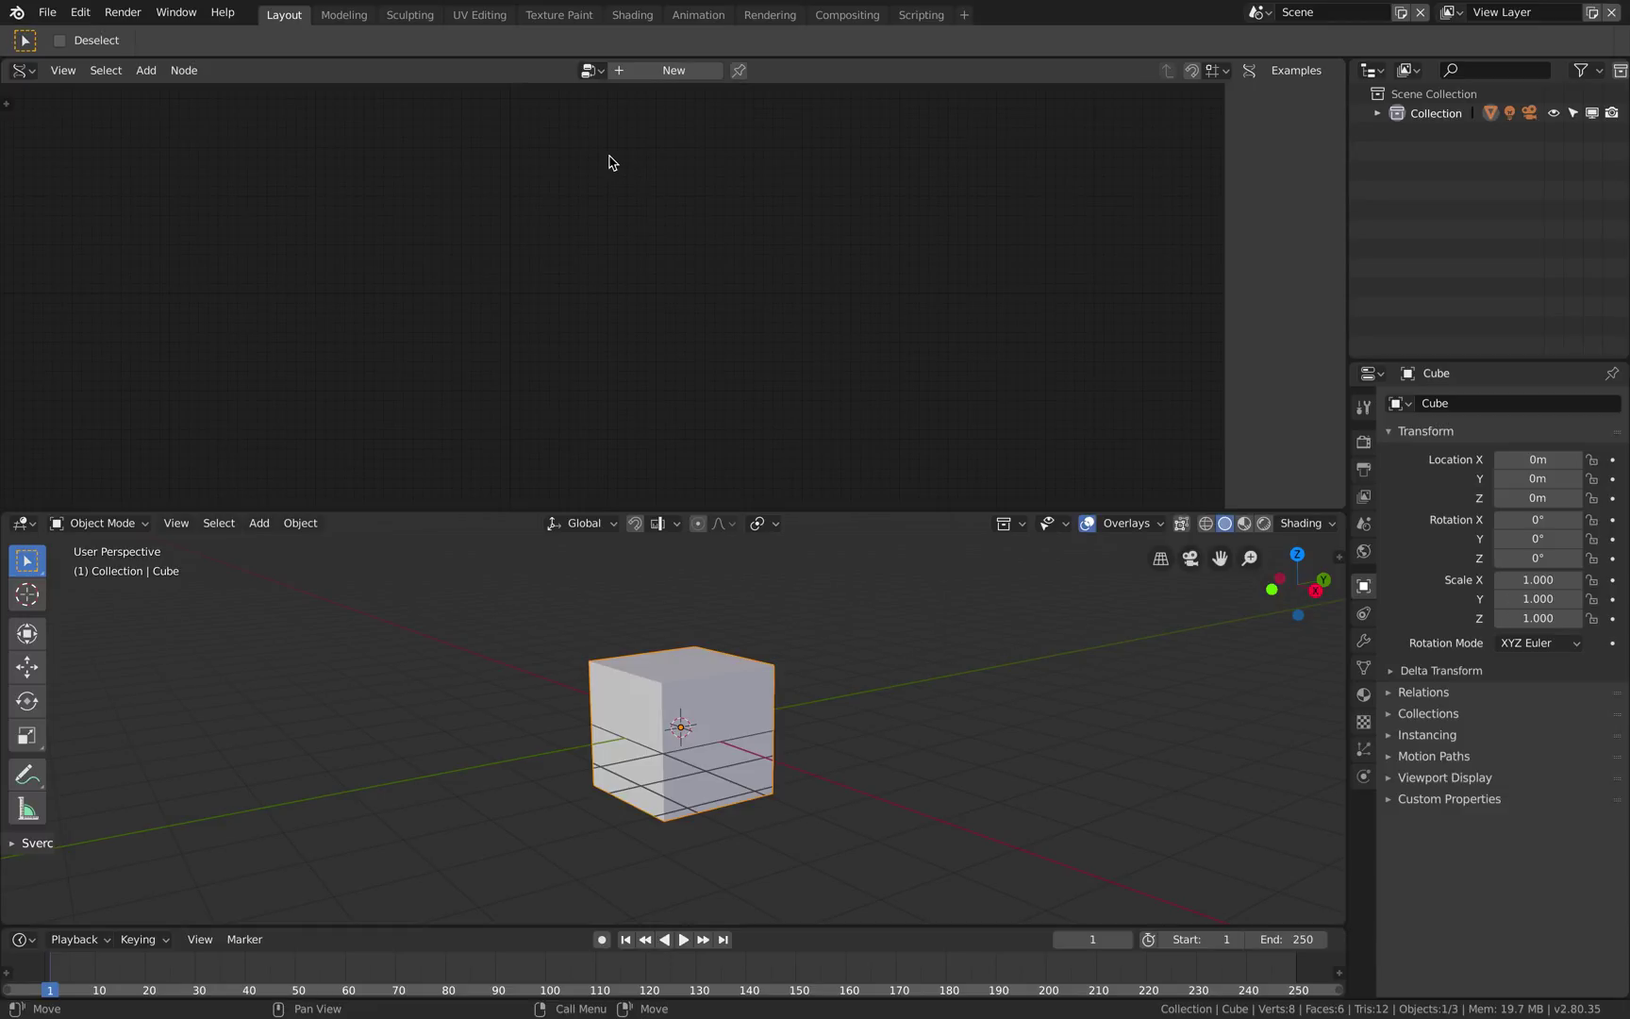
click(639, 75)
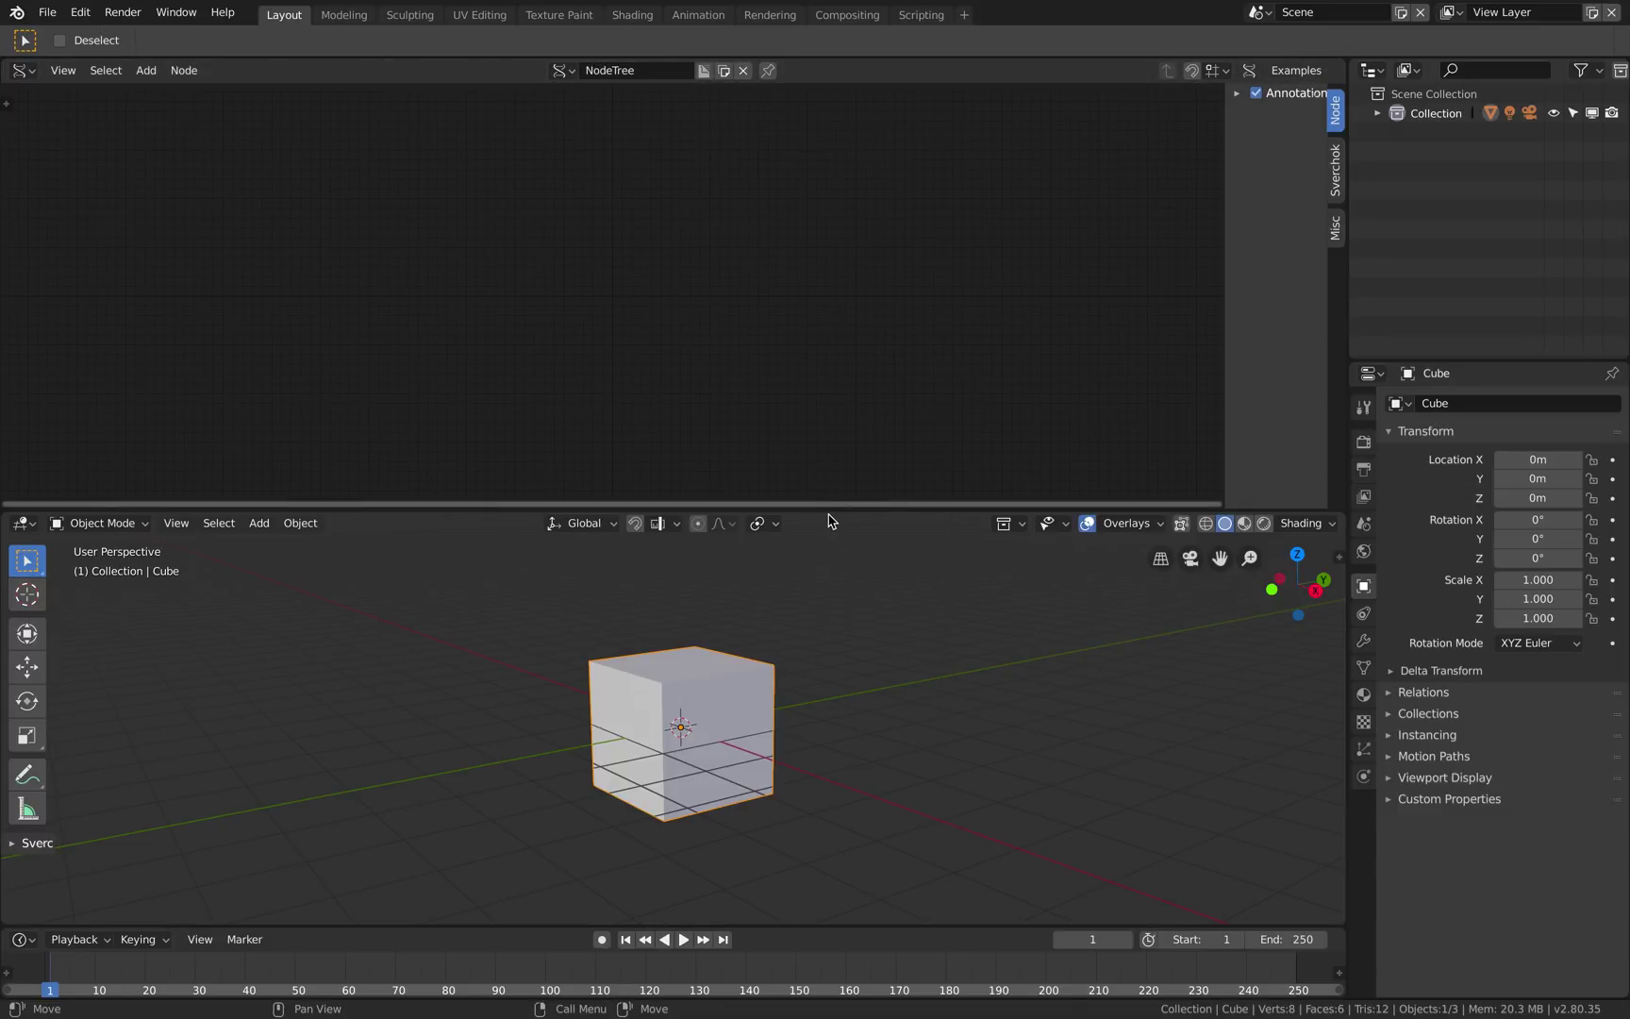
drag(828, 510, 821, 523)
key(ctrl+s)
Show the node editor's tool shelf wide enough to read the tool names, and widen the sidebar slightly.
click(7, 103)
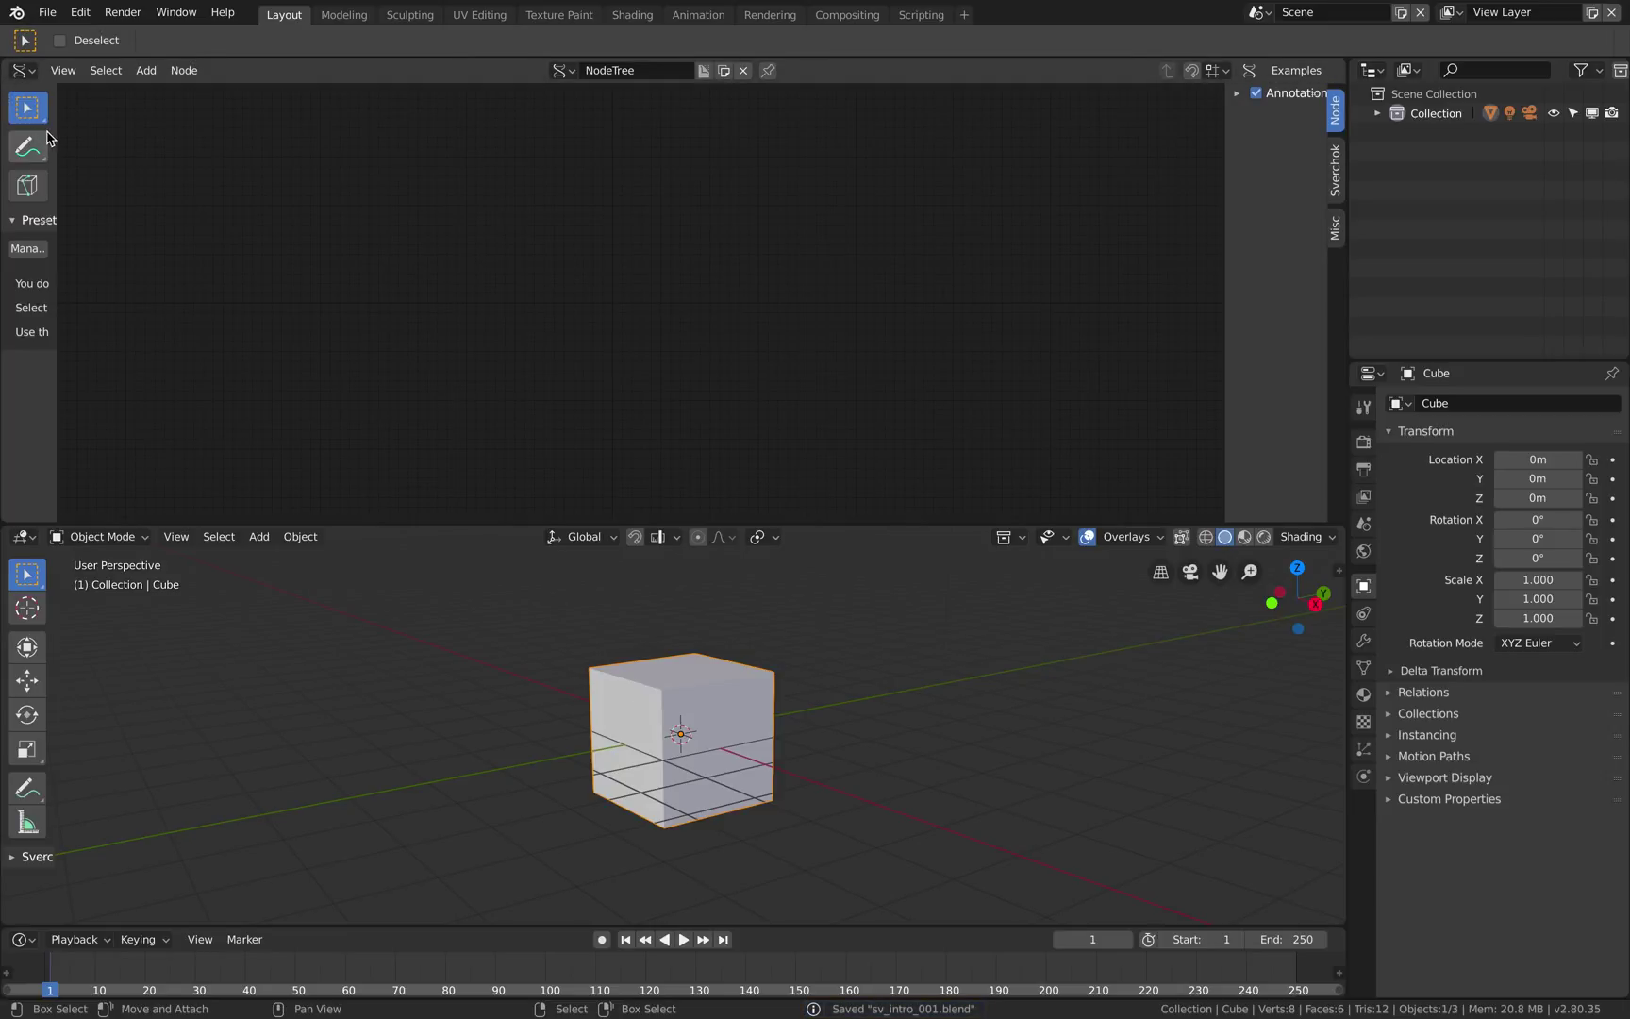
drag(57, 137, 198, 166)
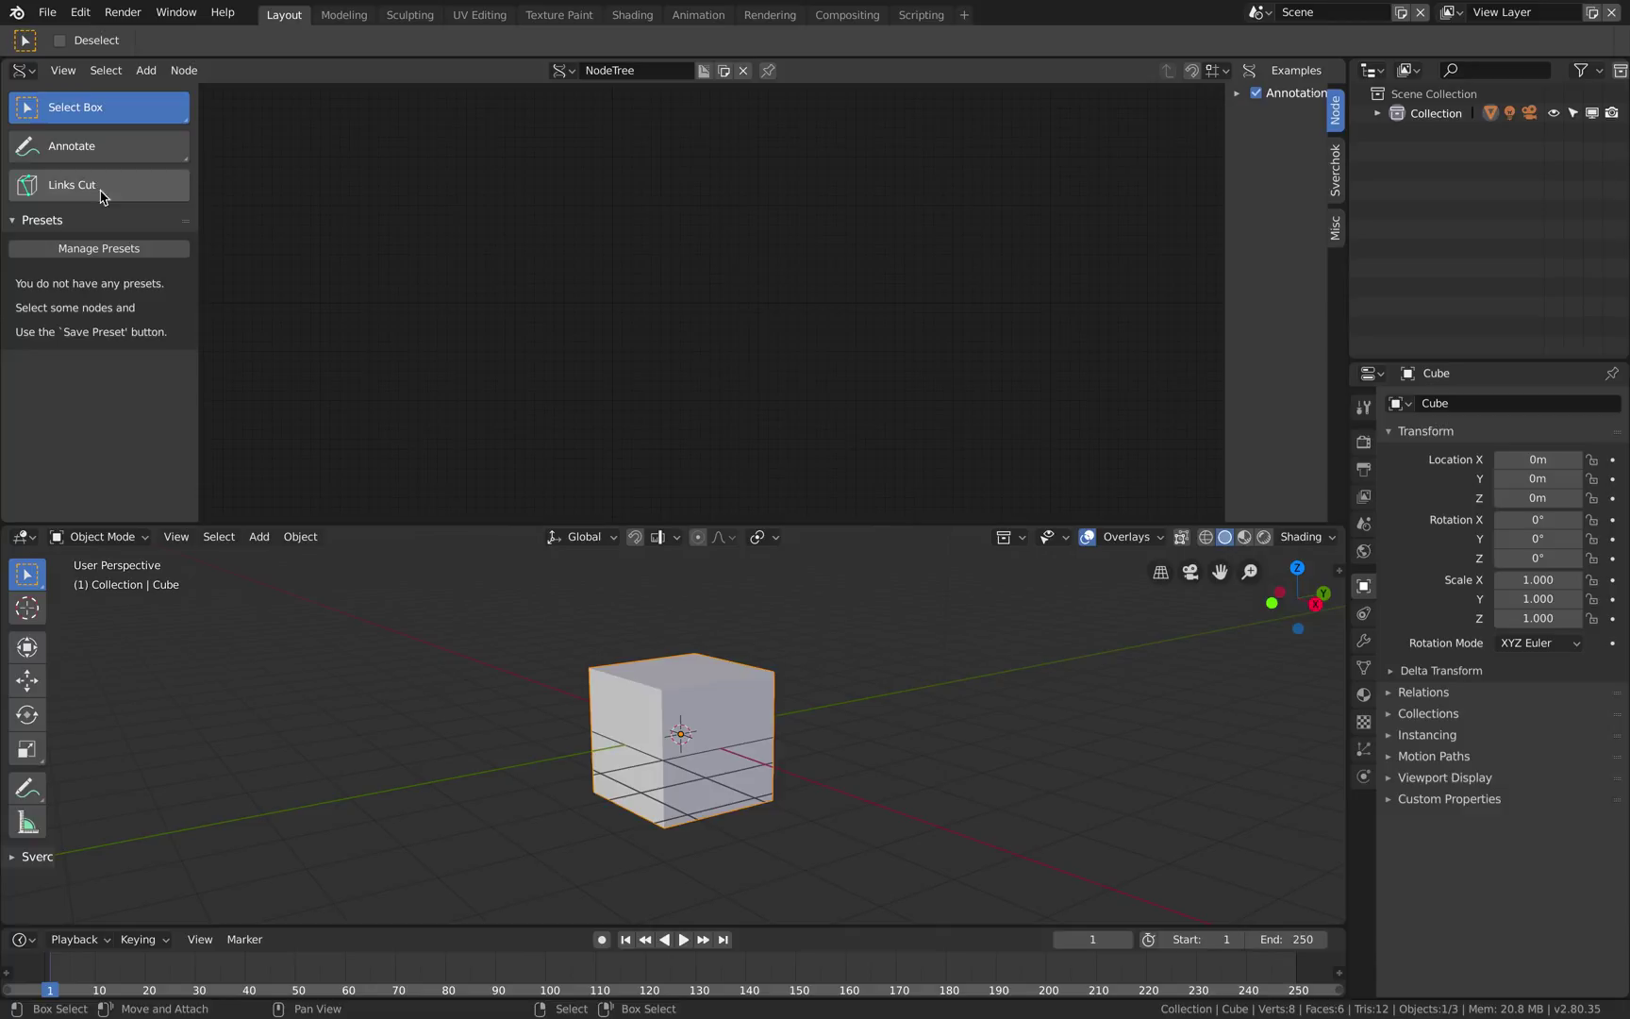
drag(1223, 166, 1180, 163)
Look through the Node, Sverchok and Misc categories of the node editor's sidebar.
click(1338, 118)
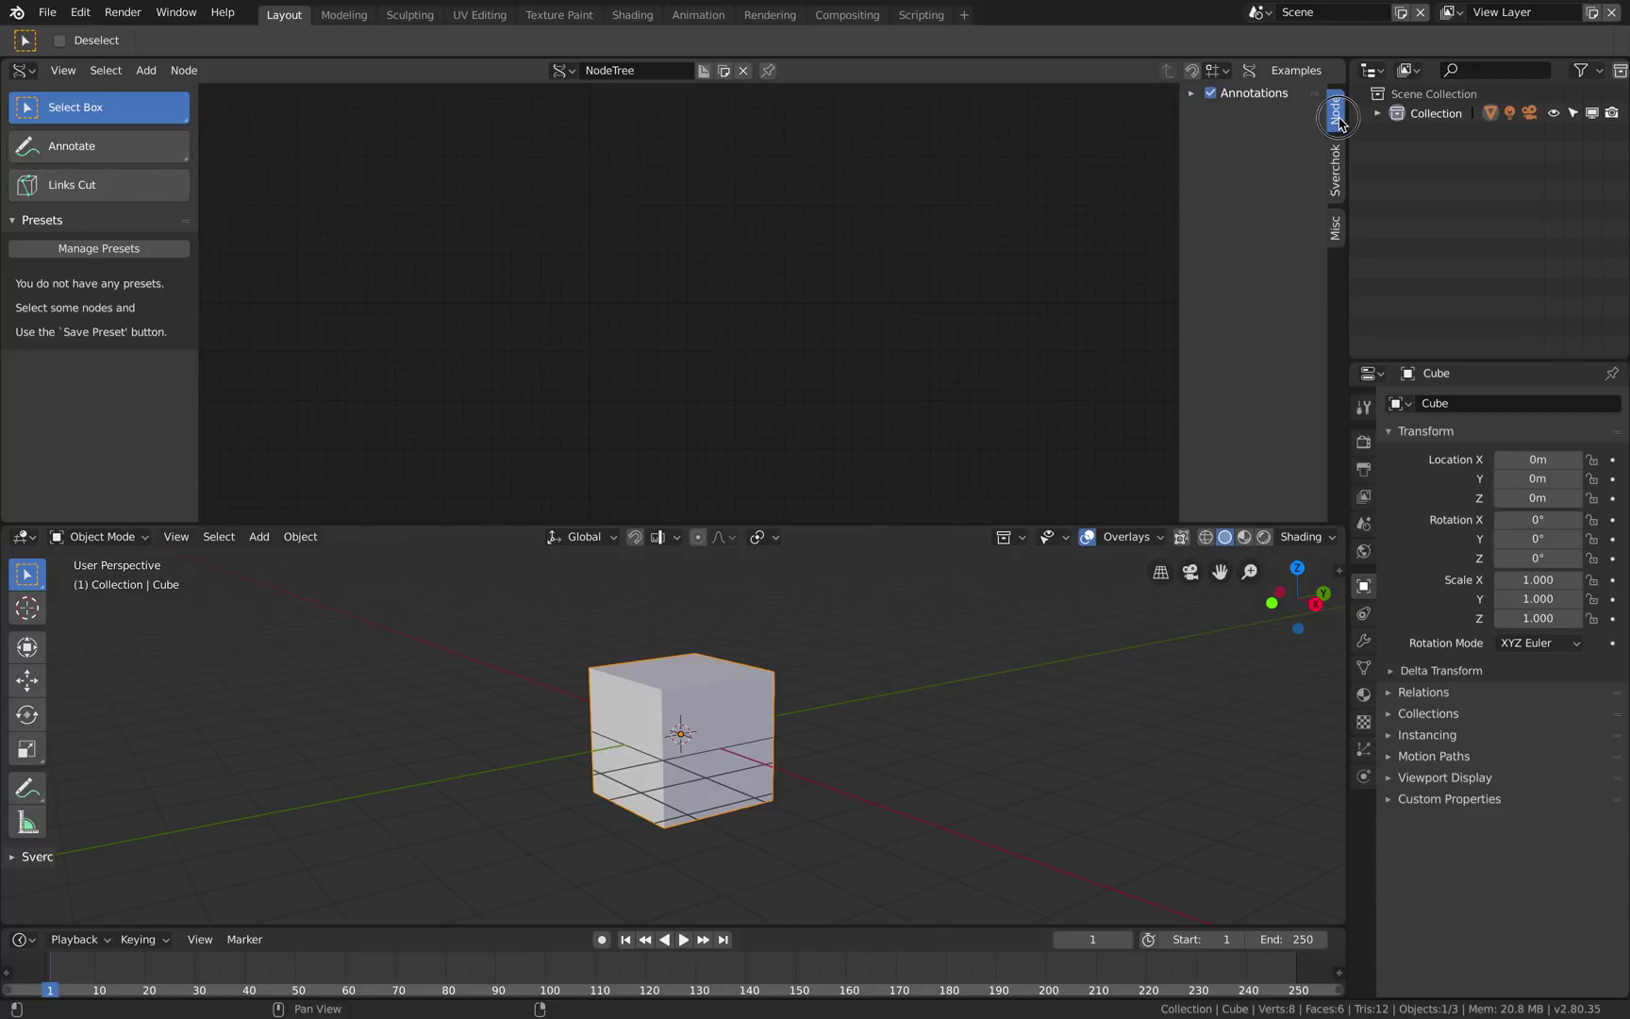
click(1338, 169)
click(1335, 130)
click(1335, 226)
click(1335, 169)
click(1335, 226)
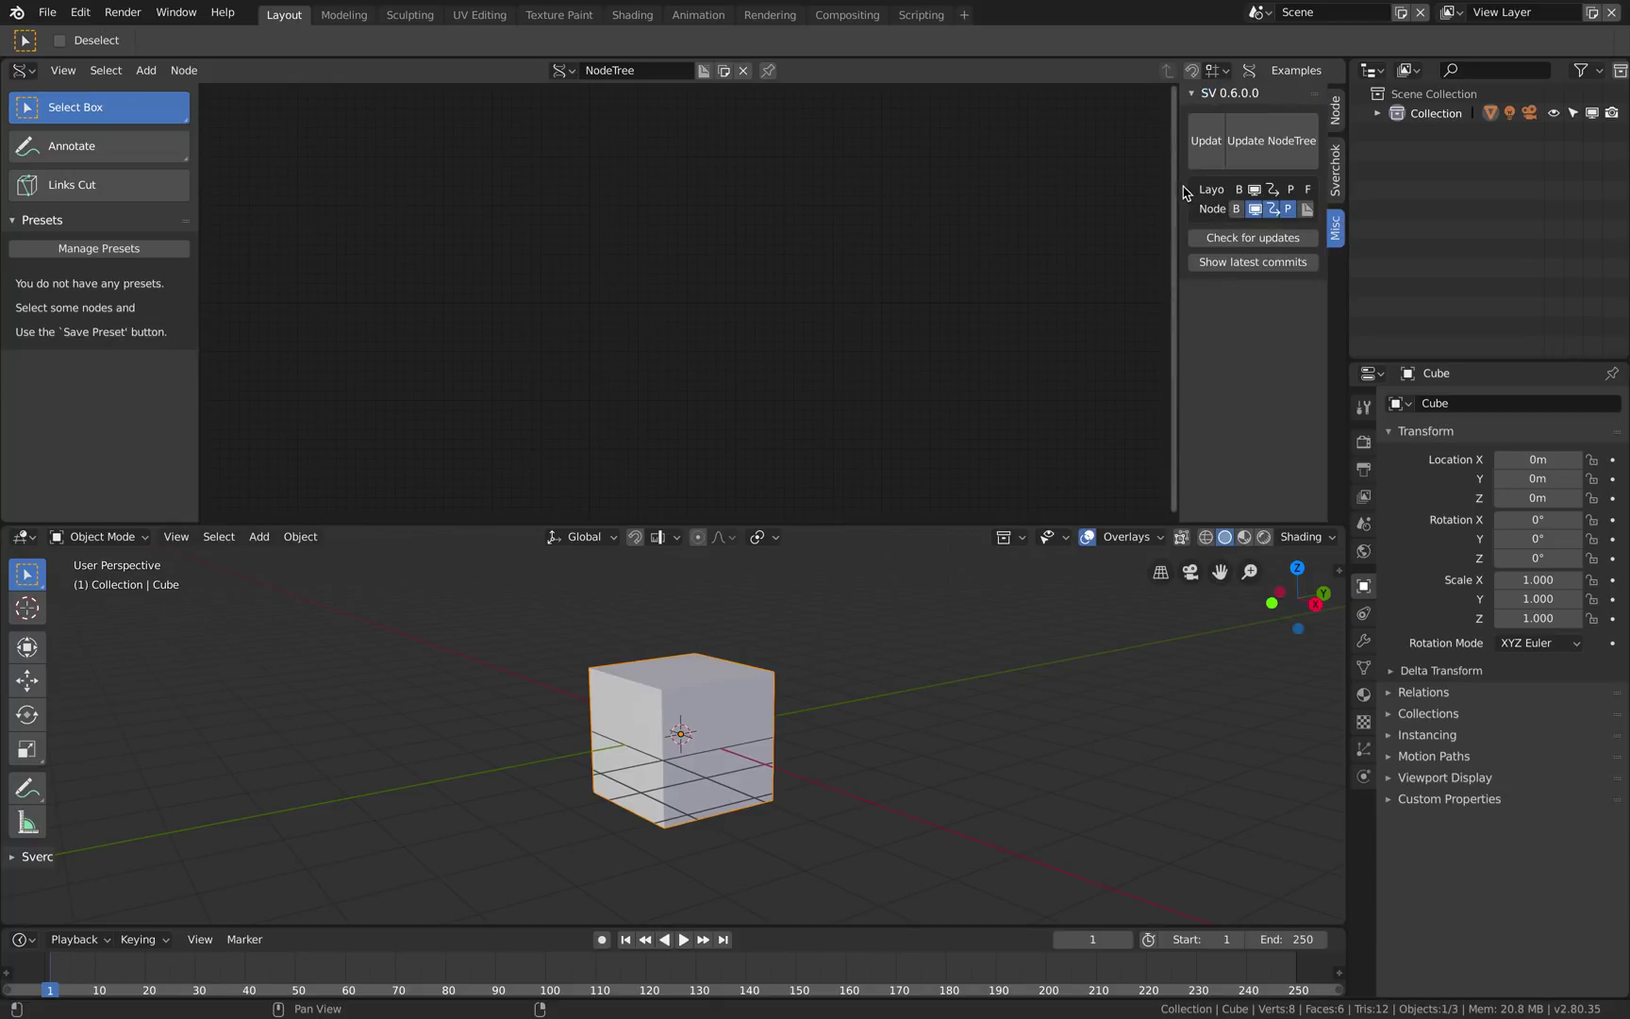
Delete all default objects from the 3D scene.
scroll(851, 672, down, 5)
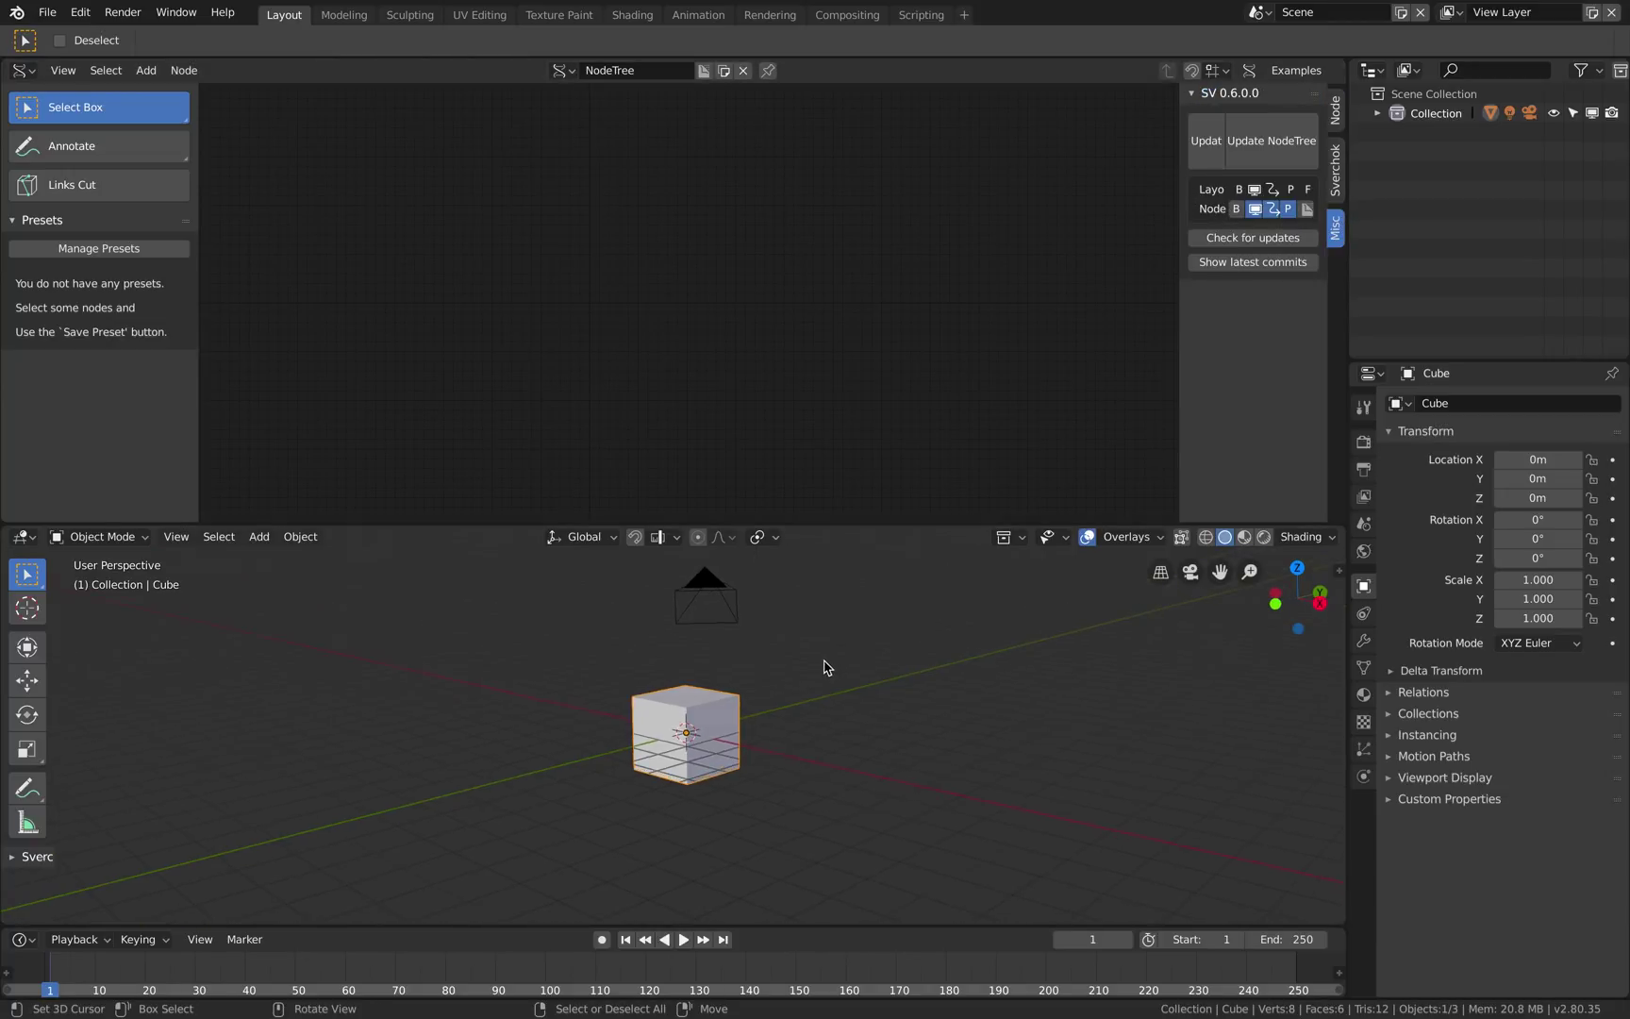
key(a)
key(x)
click(830, 658)
middle_drag(802, 659, 878, 604)
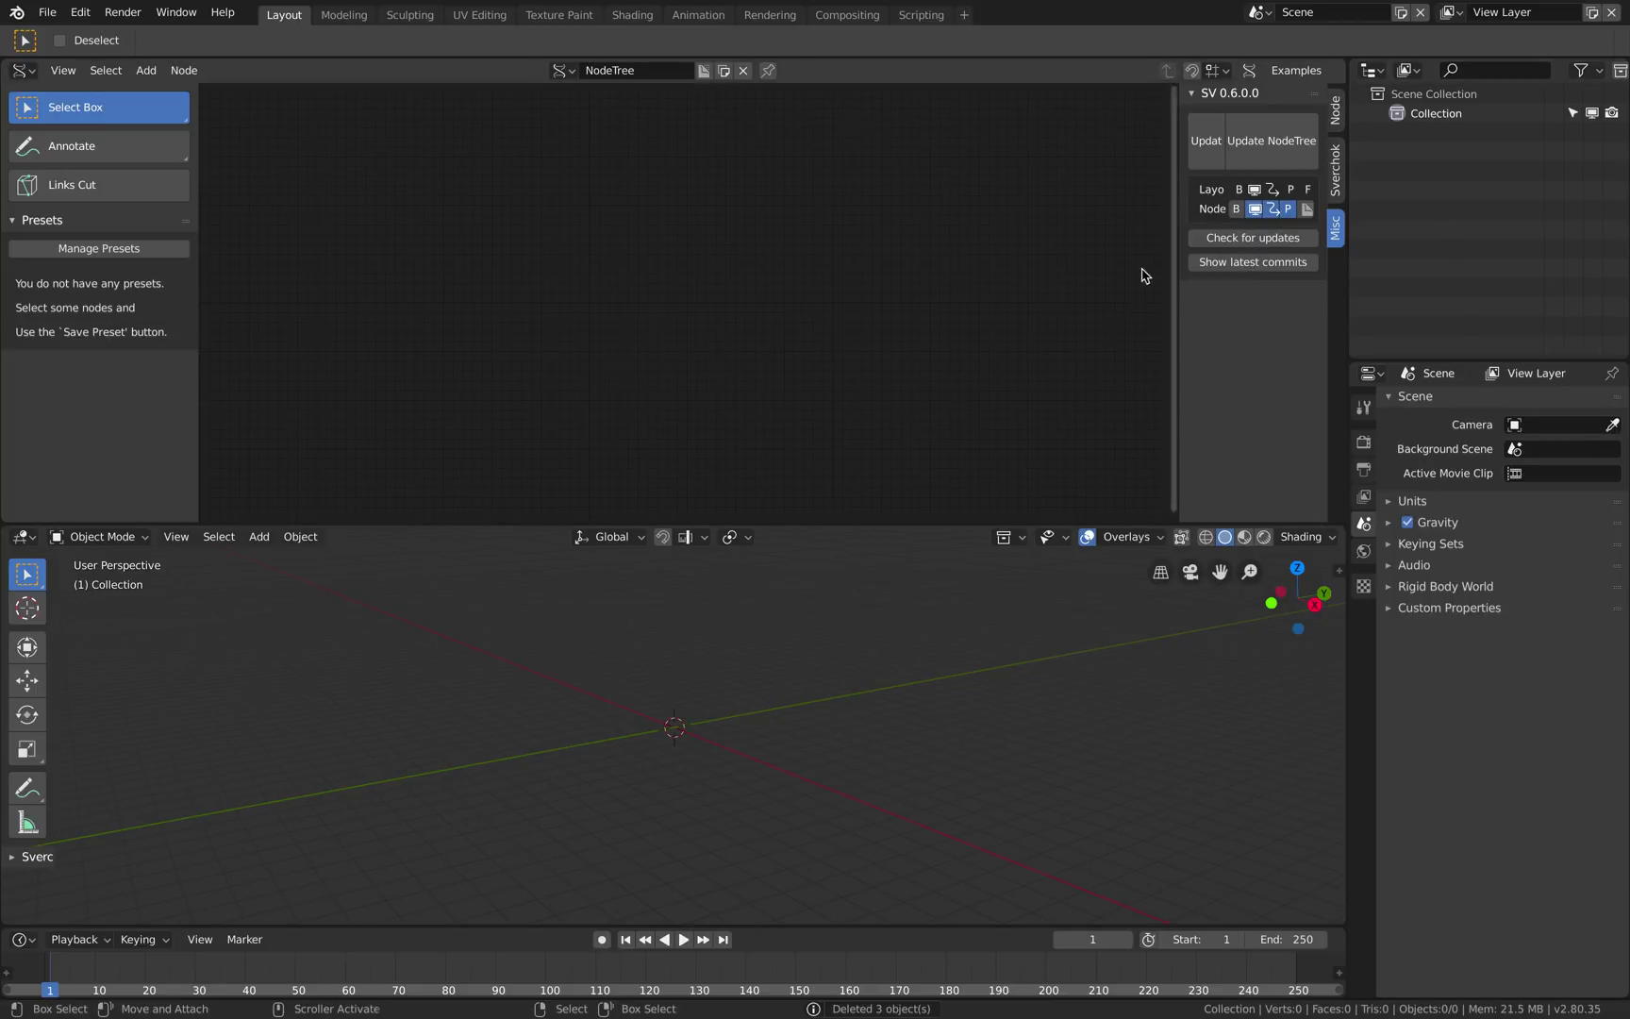
key(shift+a)
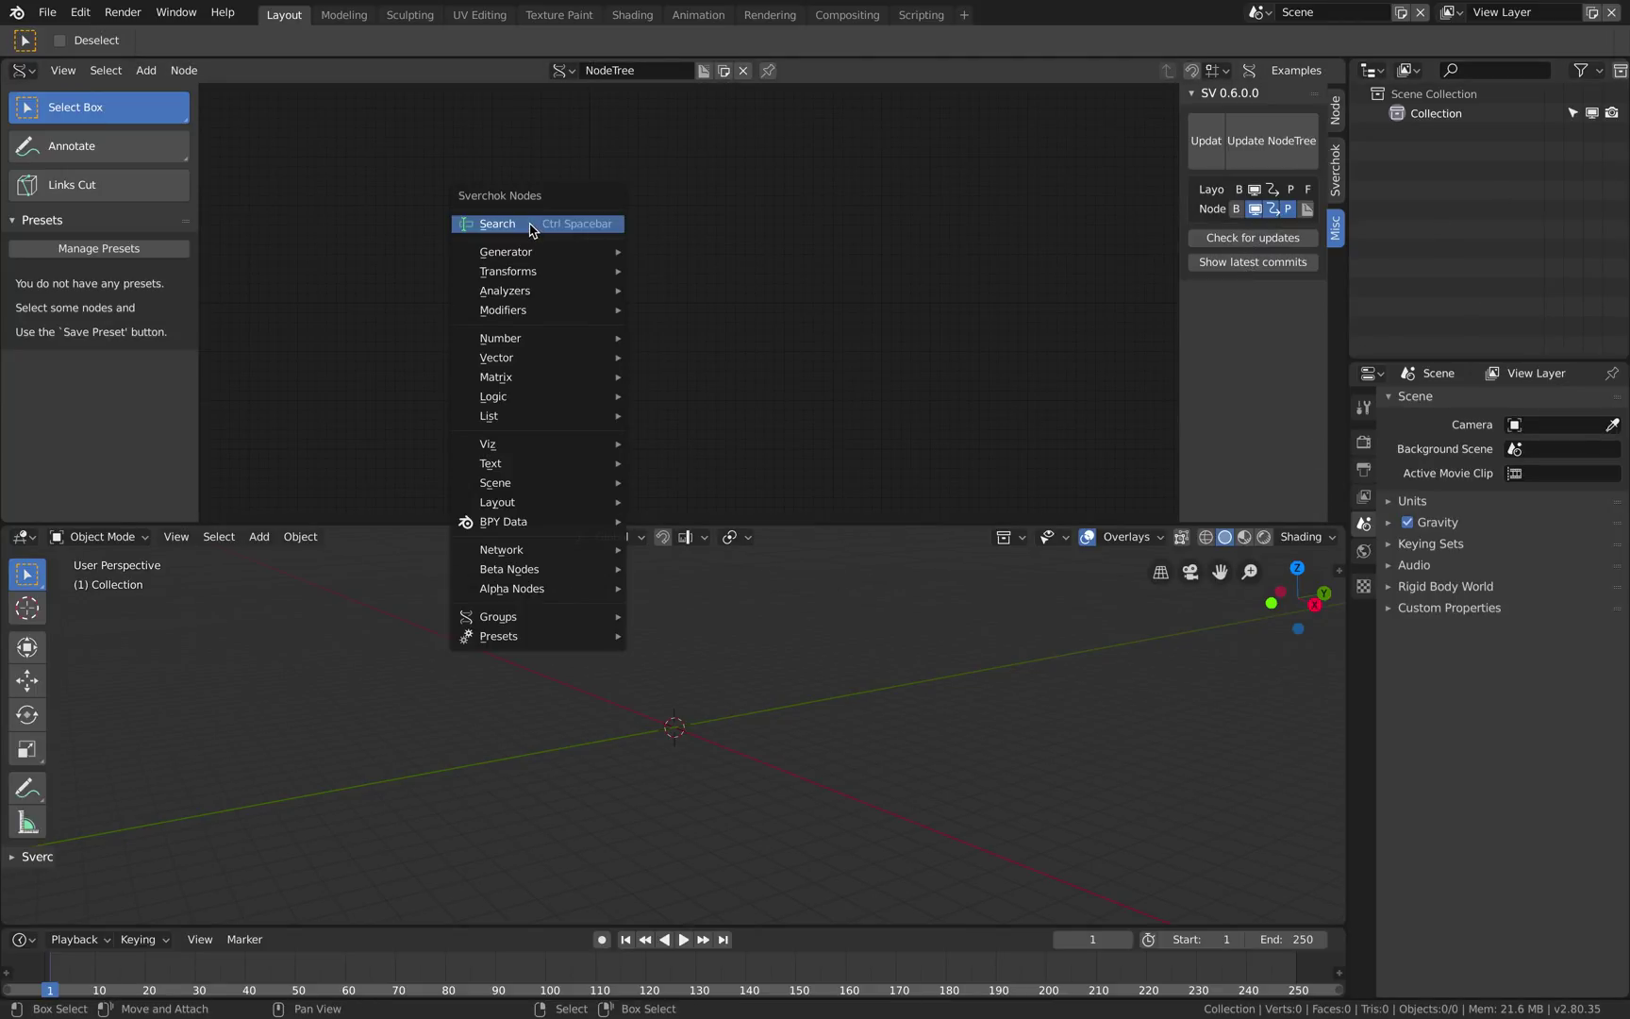
click(529, 224)
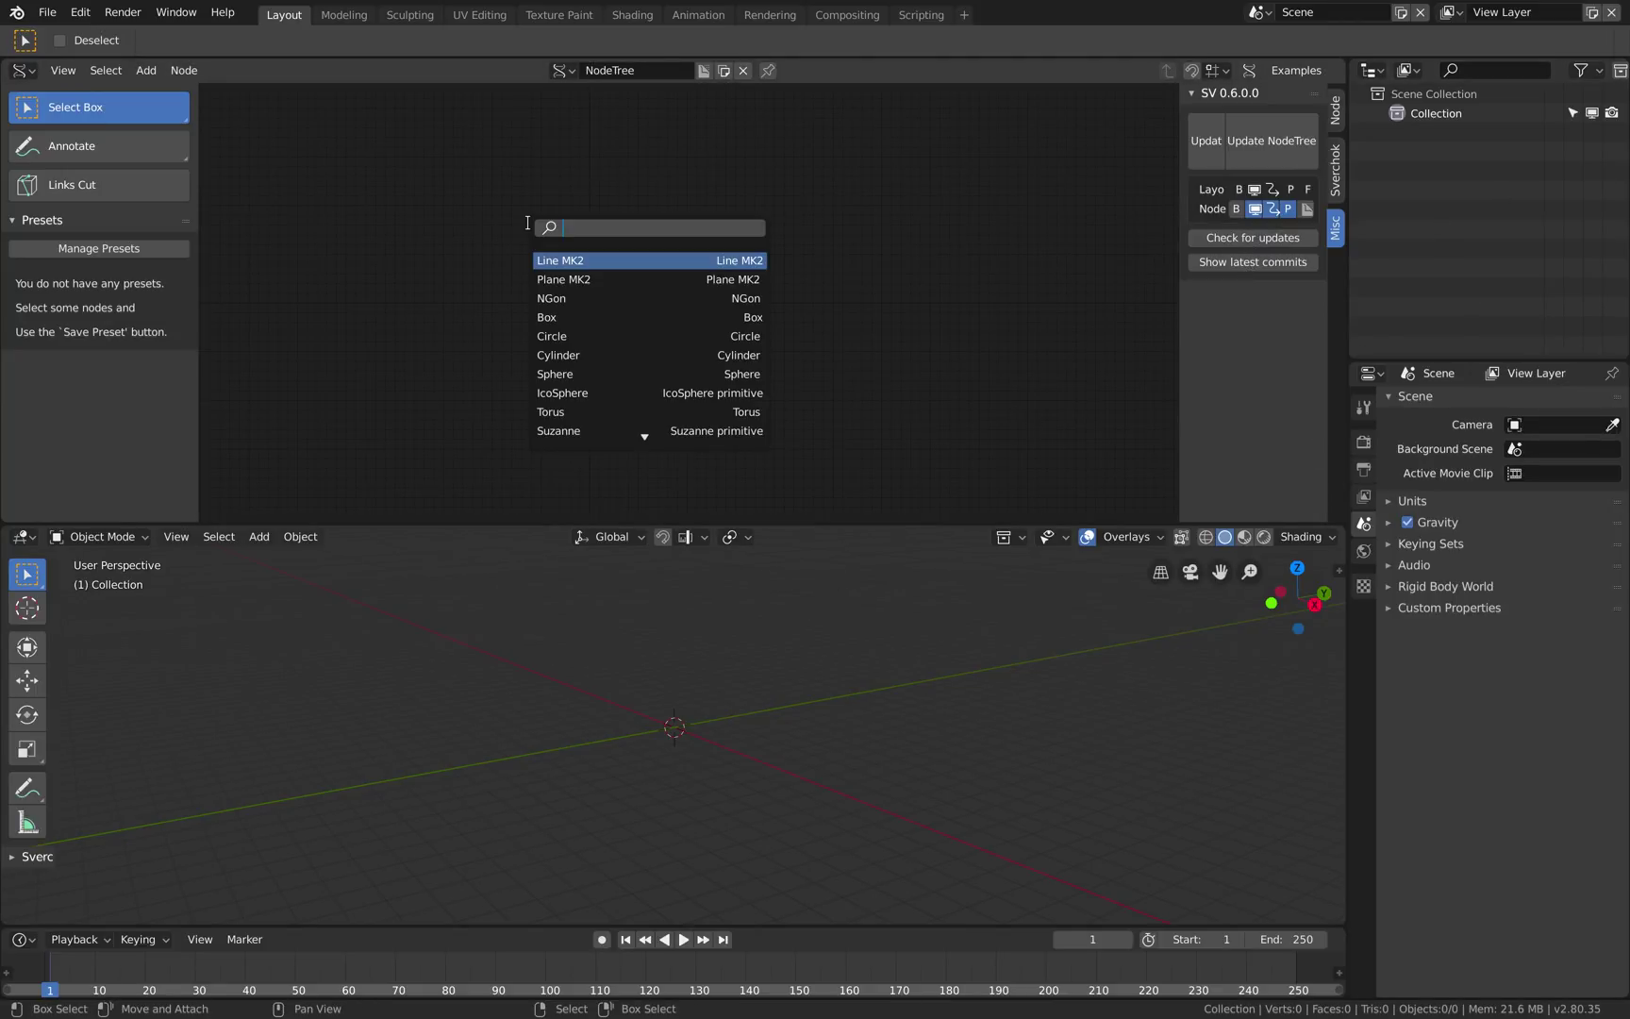
key(Escape)
Add a Box generator node to the Sverchok node tree.
key(shift+a)
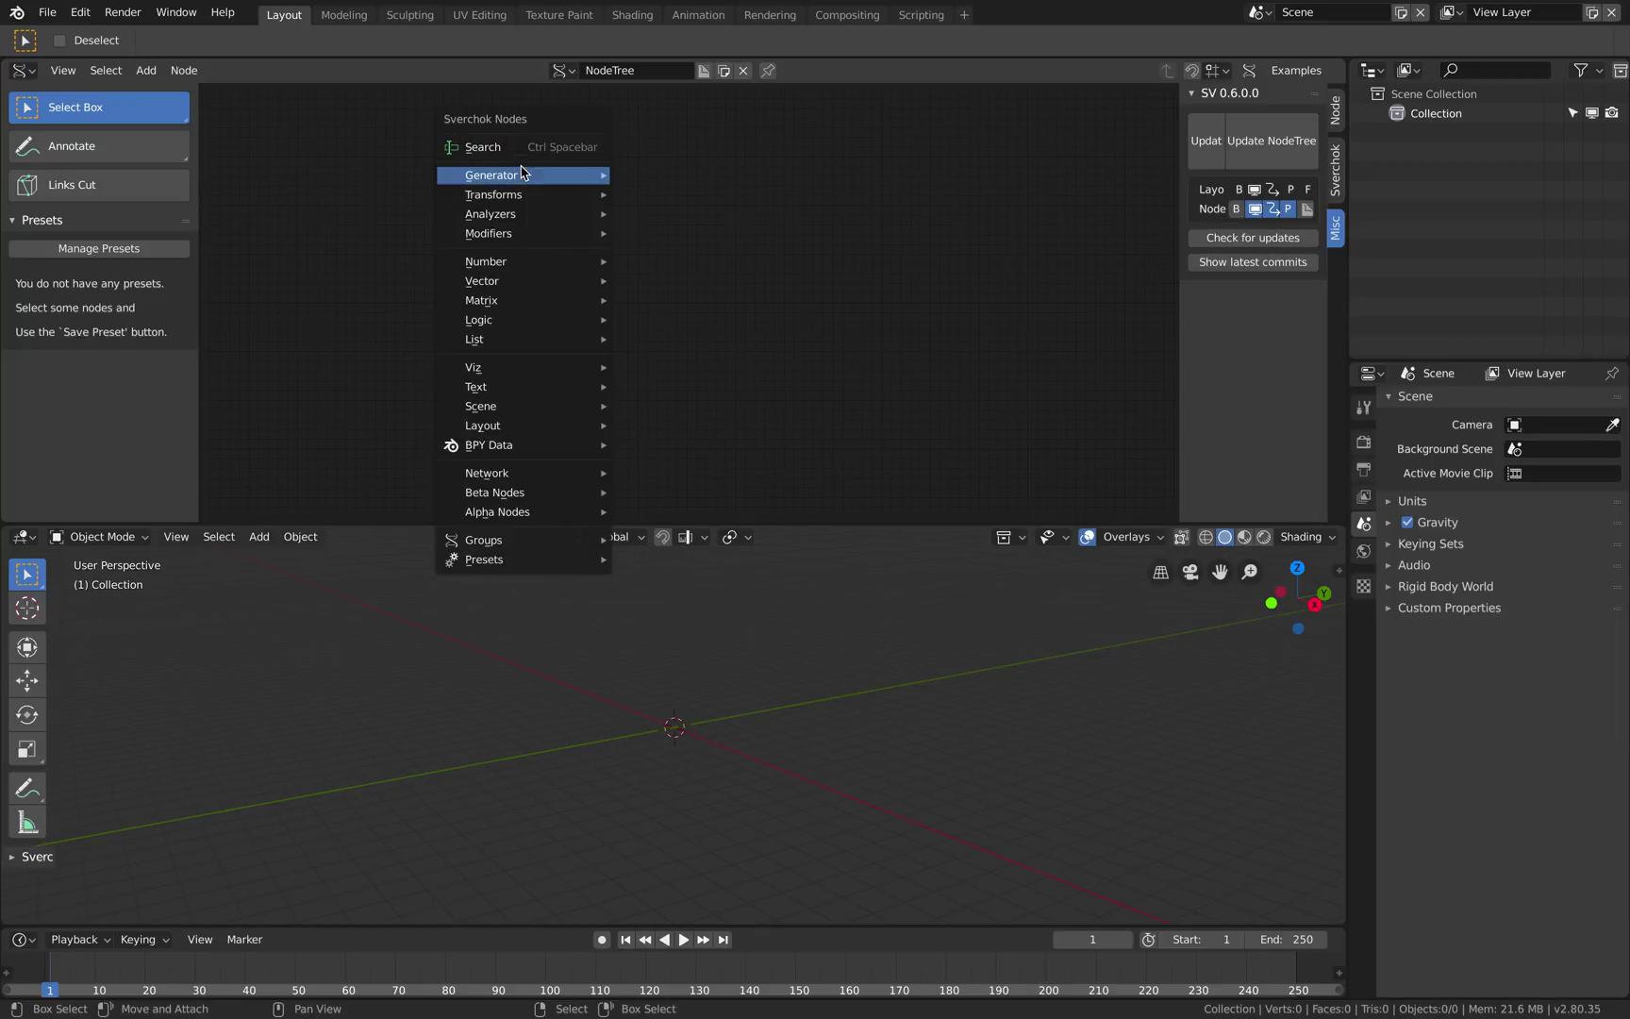
mouse_move(521, 175)
mouse_move(594, 175)
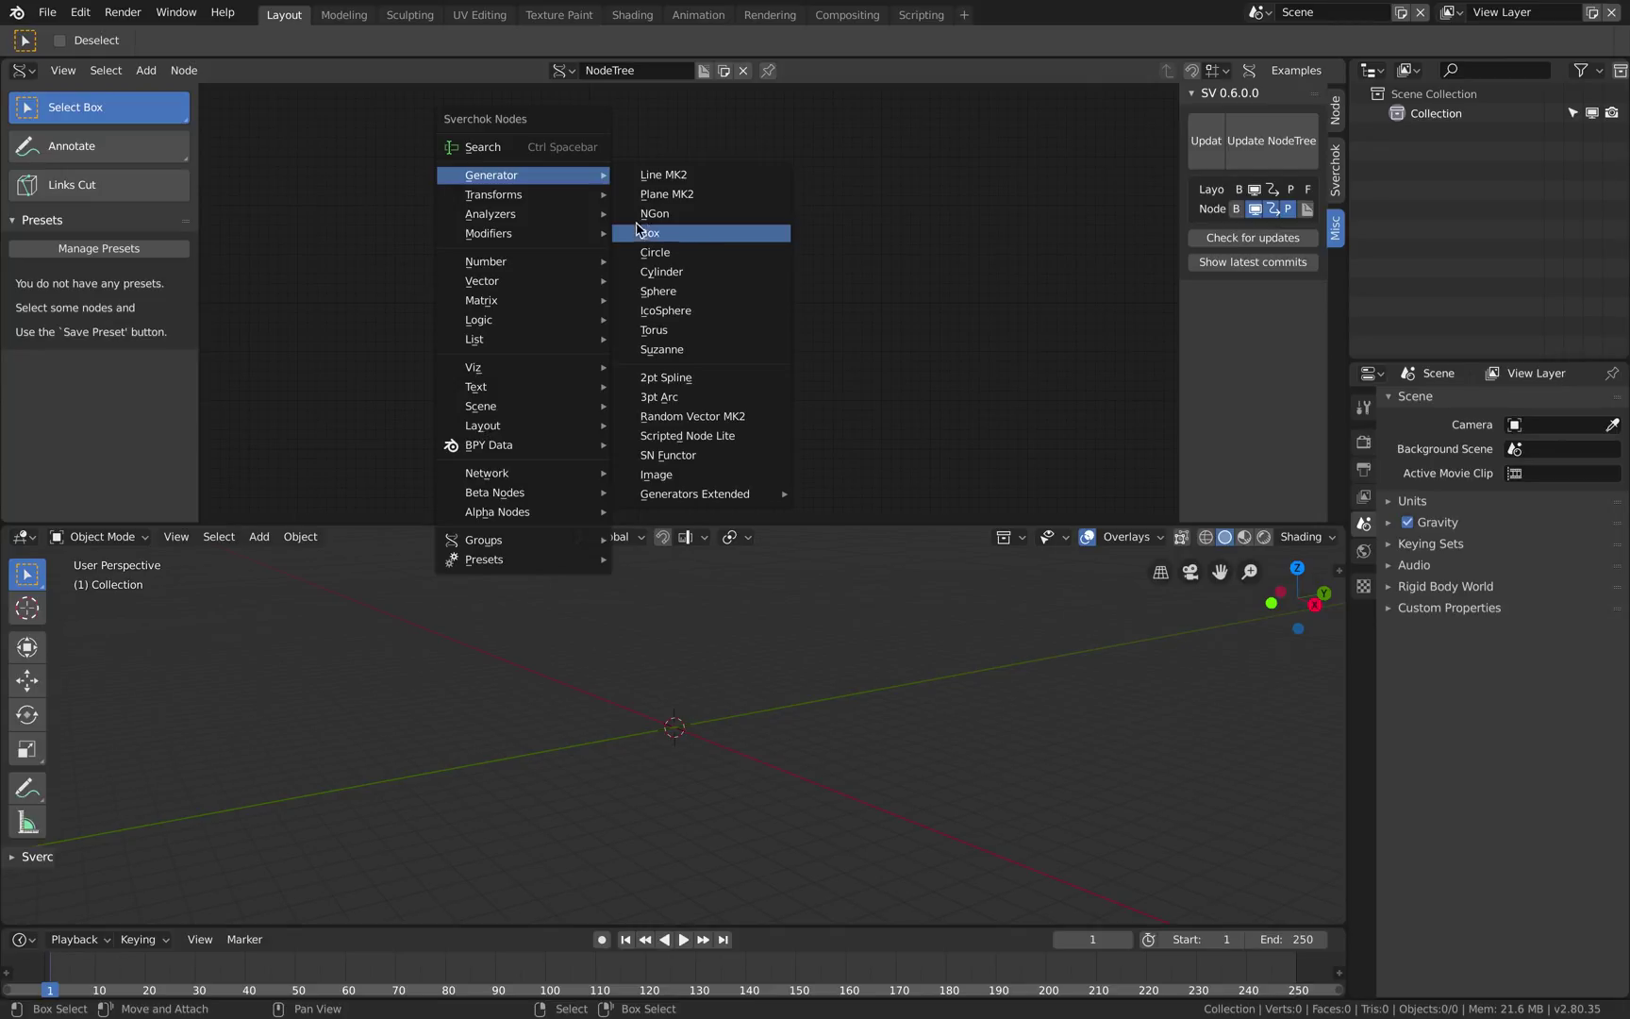
click(673, 243)
click(464, 170)
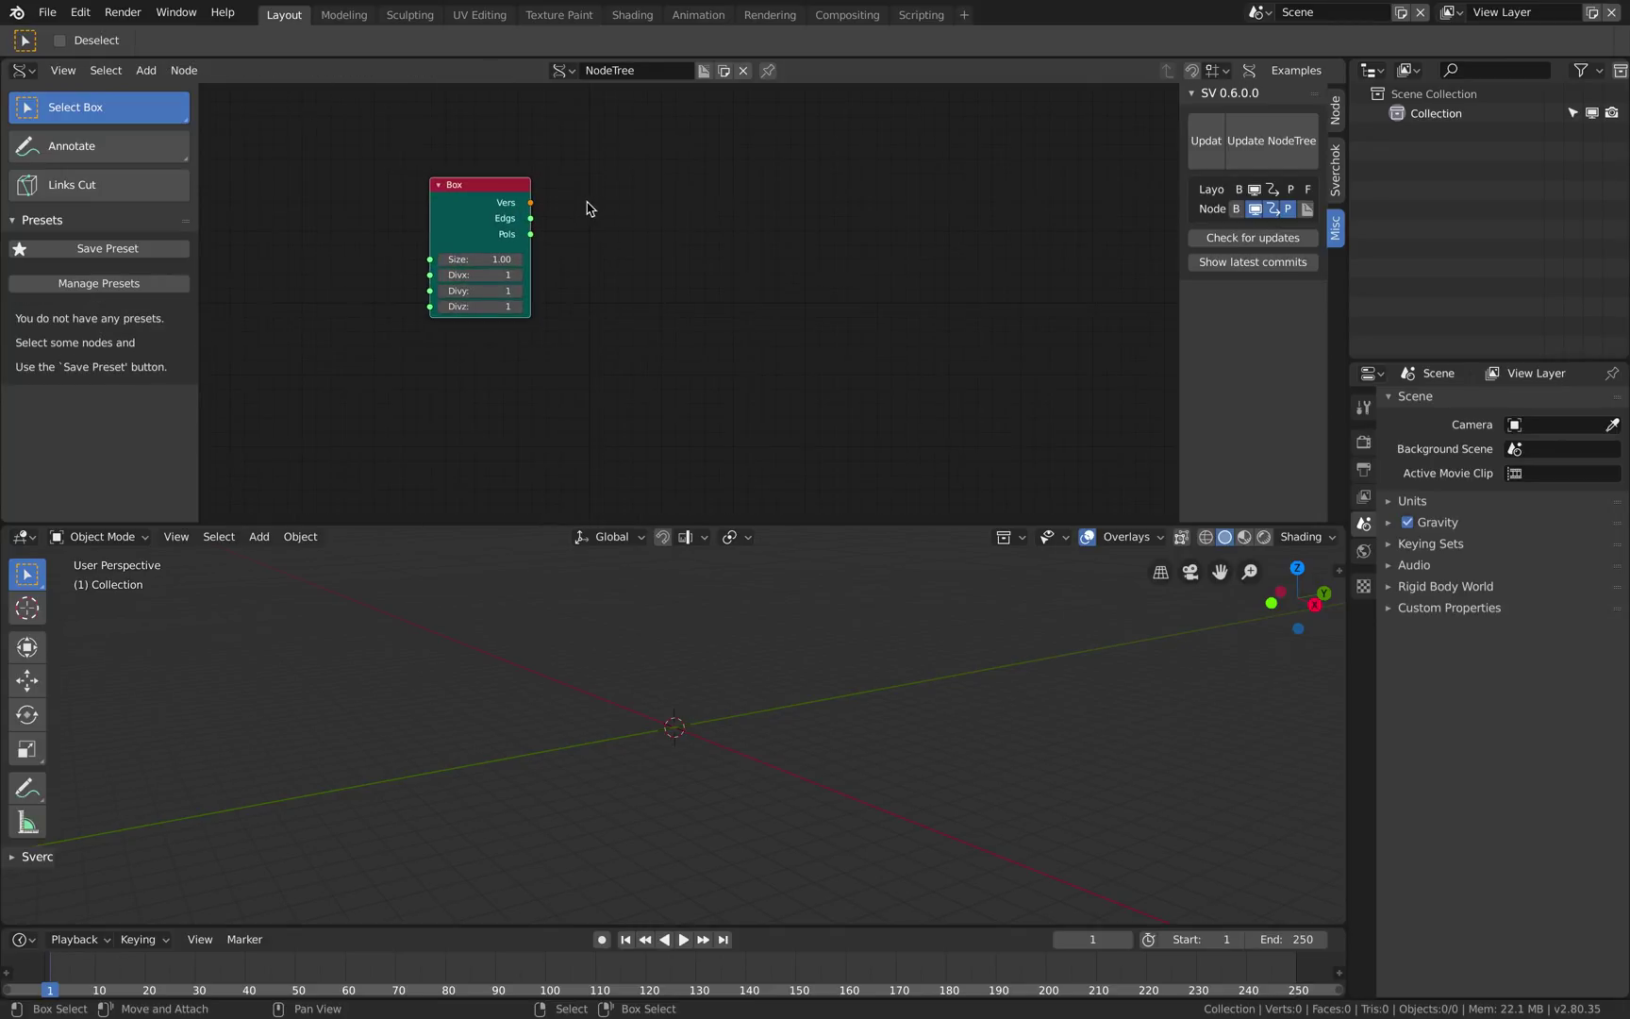
Add a Suzanne generator node directly below the Box node and save the file.
key(shift+a)
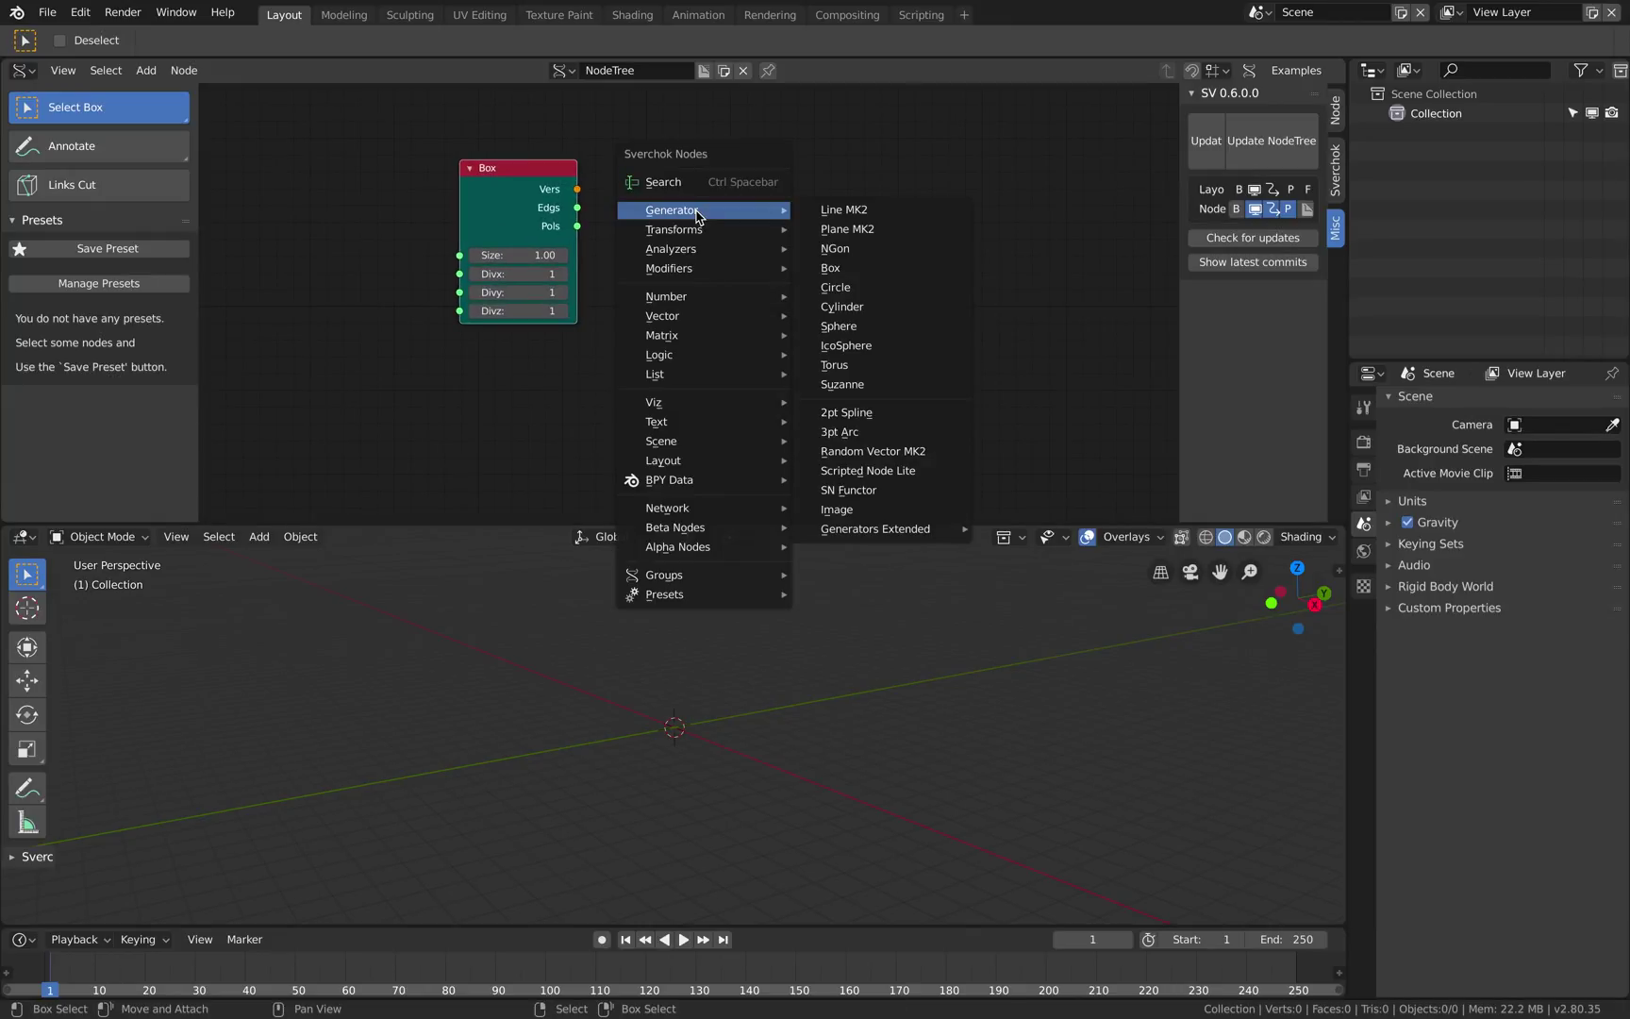
click(908, 375)
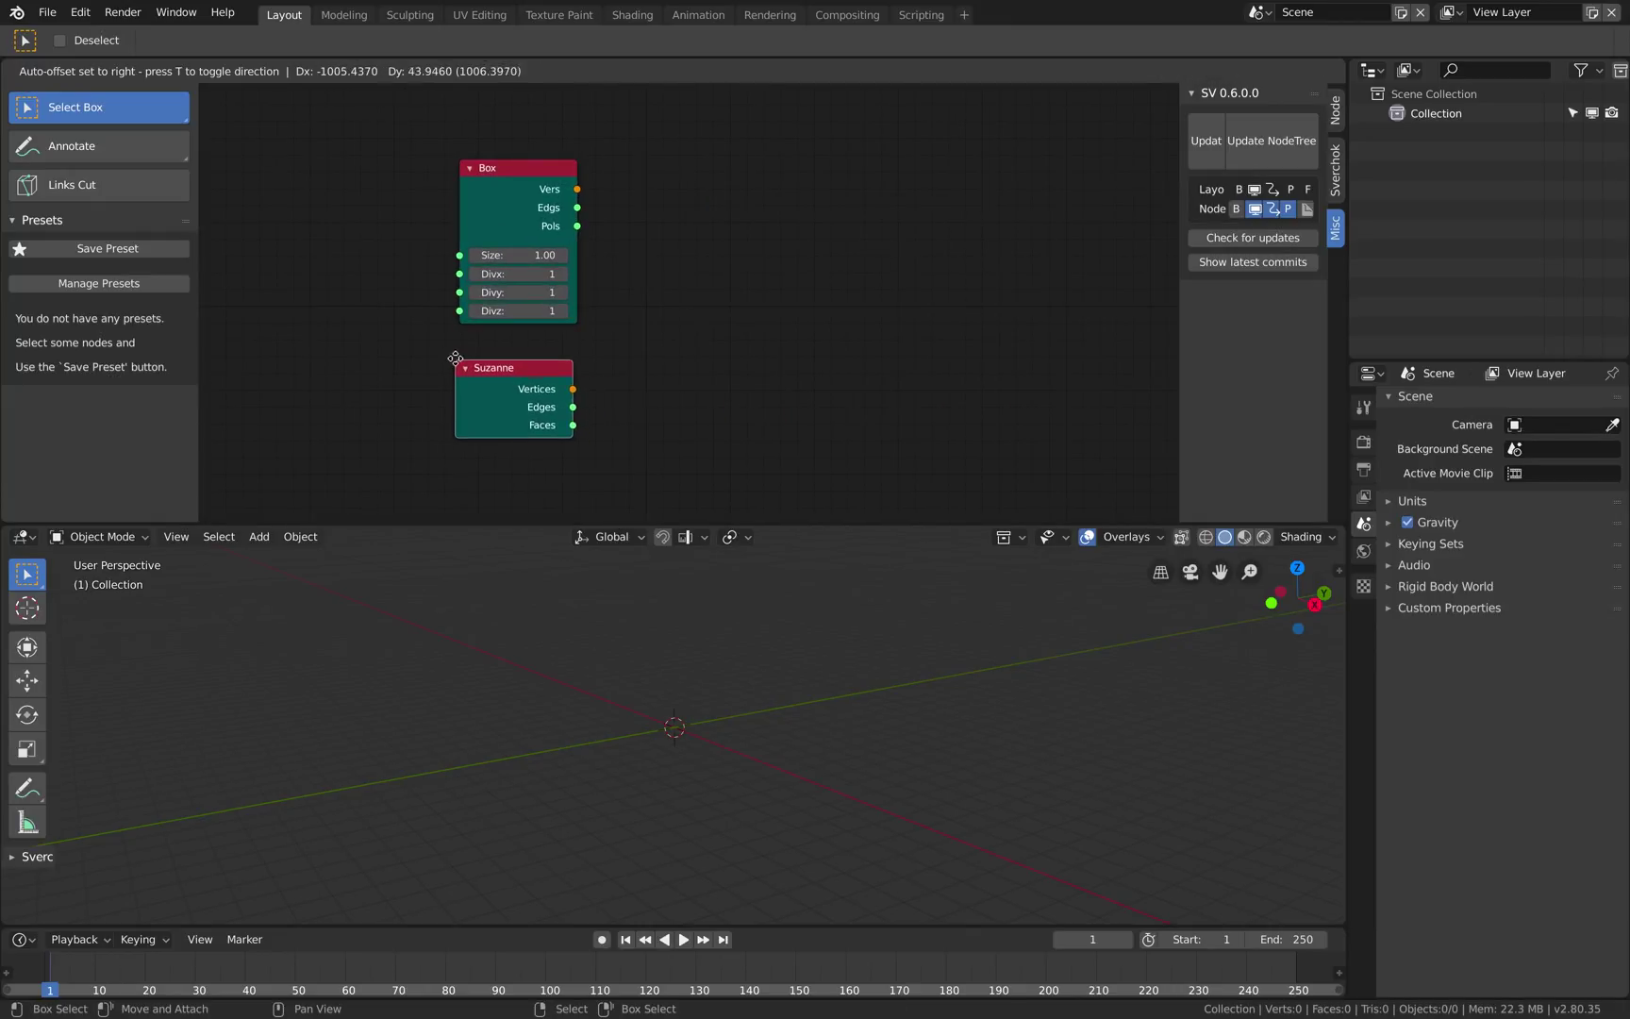
click(455, 357)
middle_drag(717, 263, 691, 262)
key(ctrl+s)
Search the nodes for "viewer", place a Viewer BMesh node to the right of the Box node, and save the file.
scroll(726, 238, up, 1)
key(shift+a)
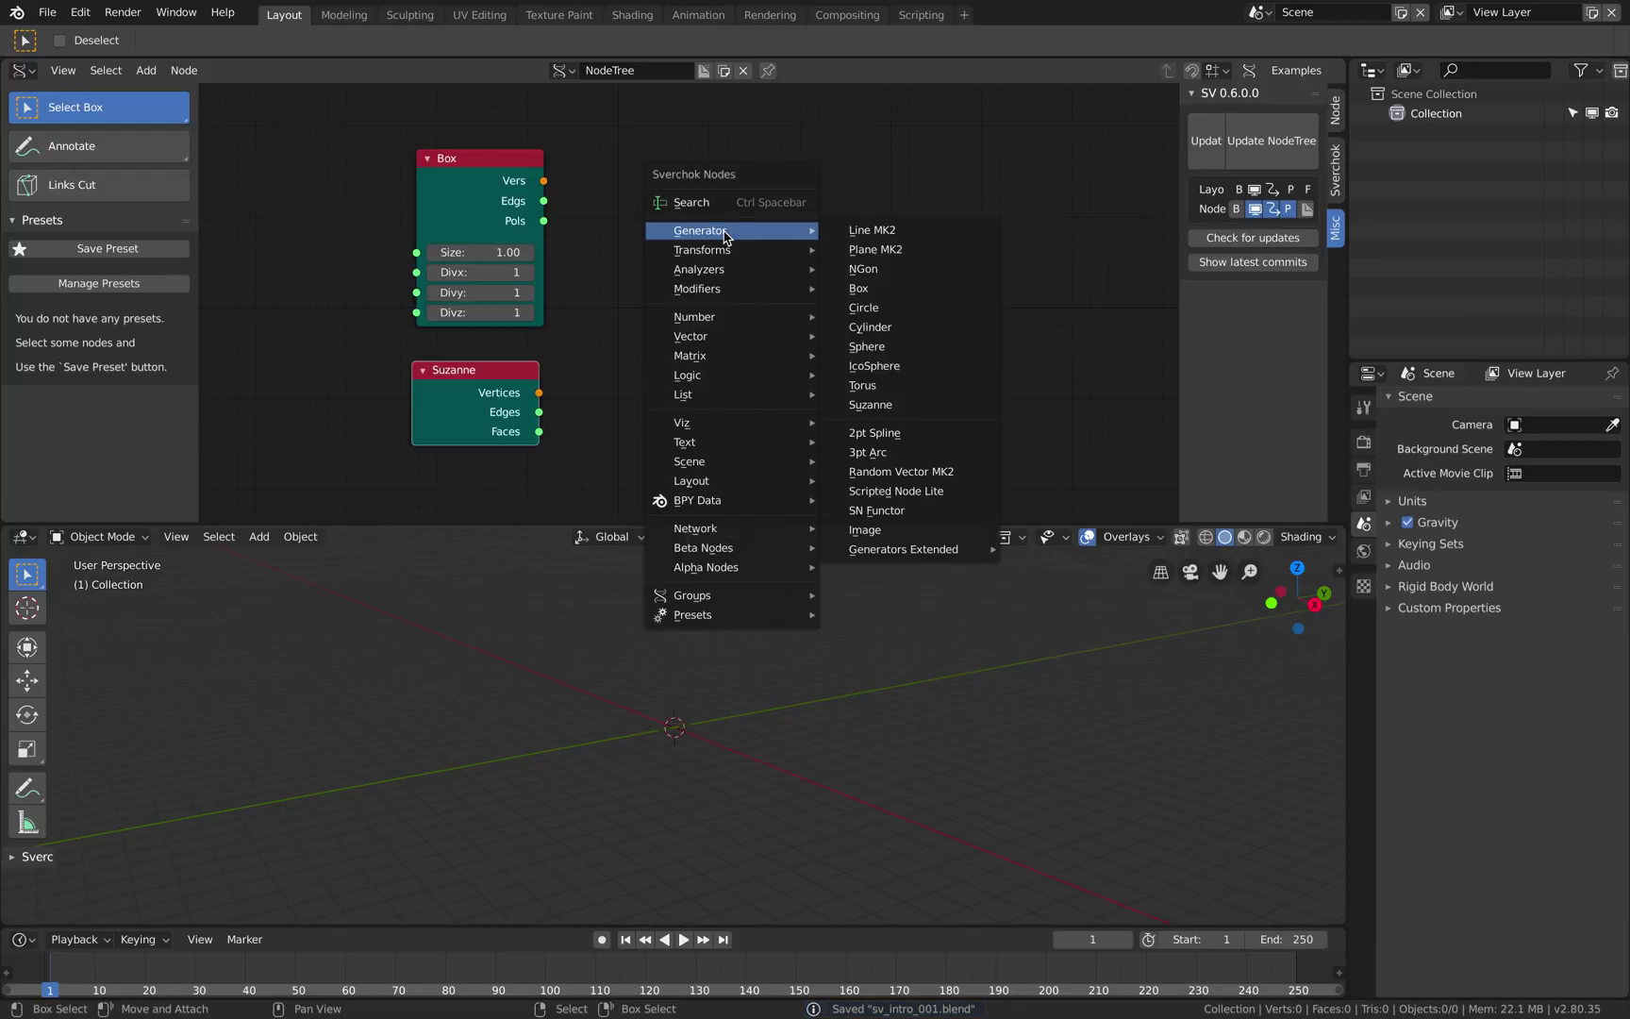
click(724, 201)
text(viewer)
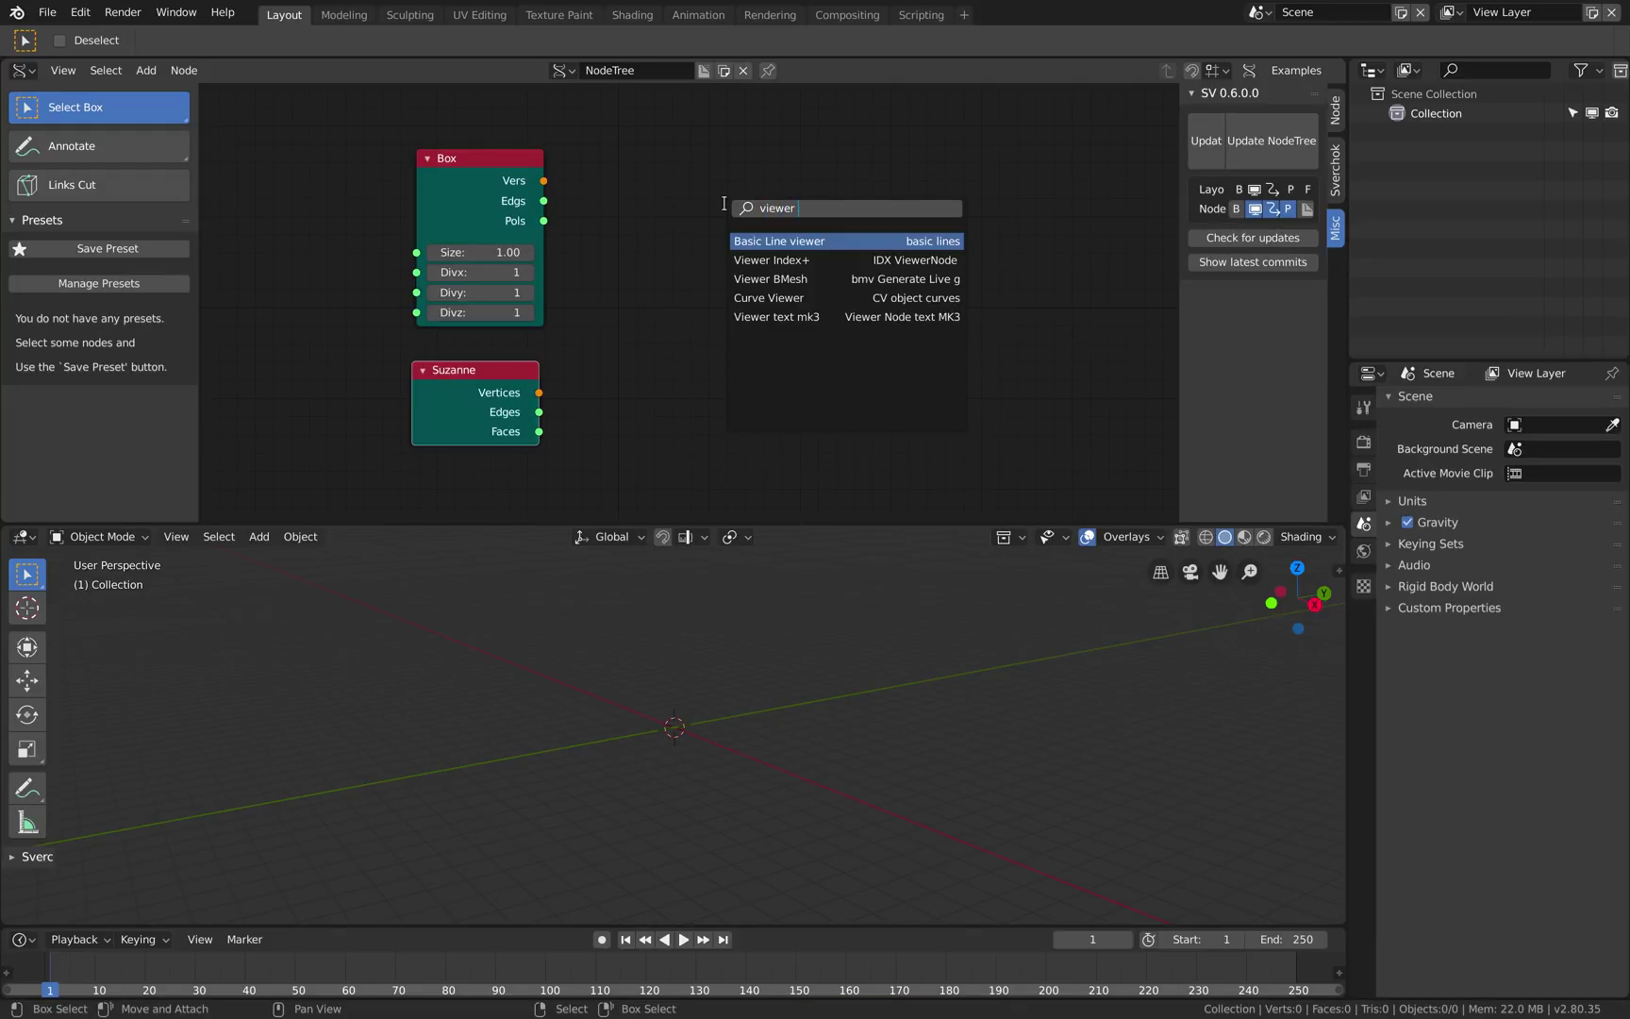
click(778, 280)
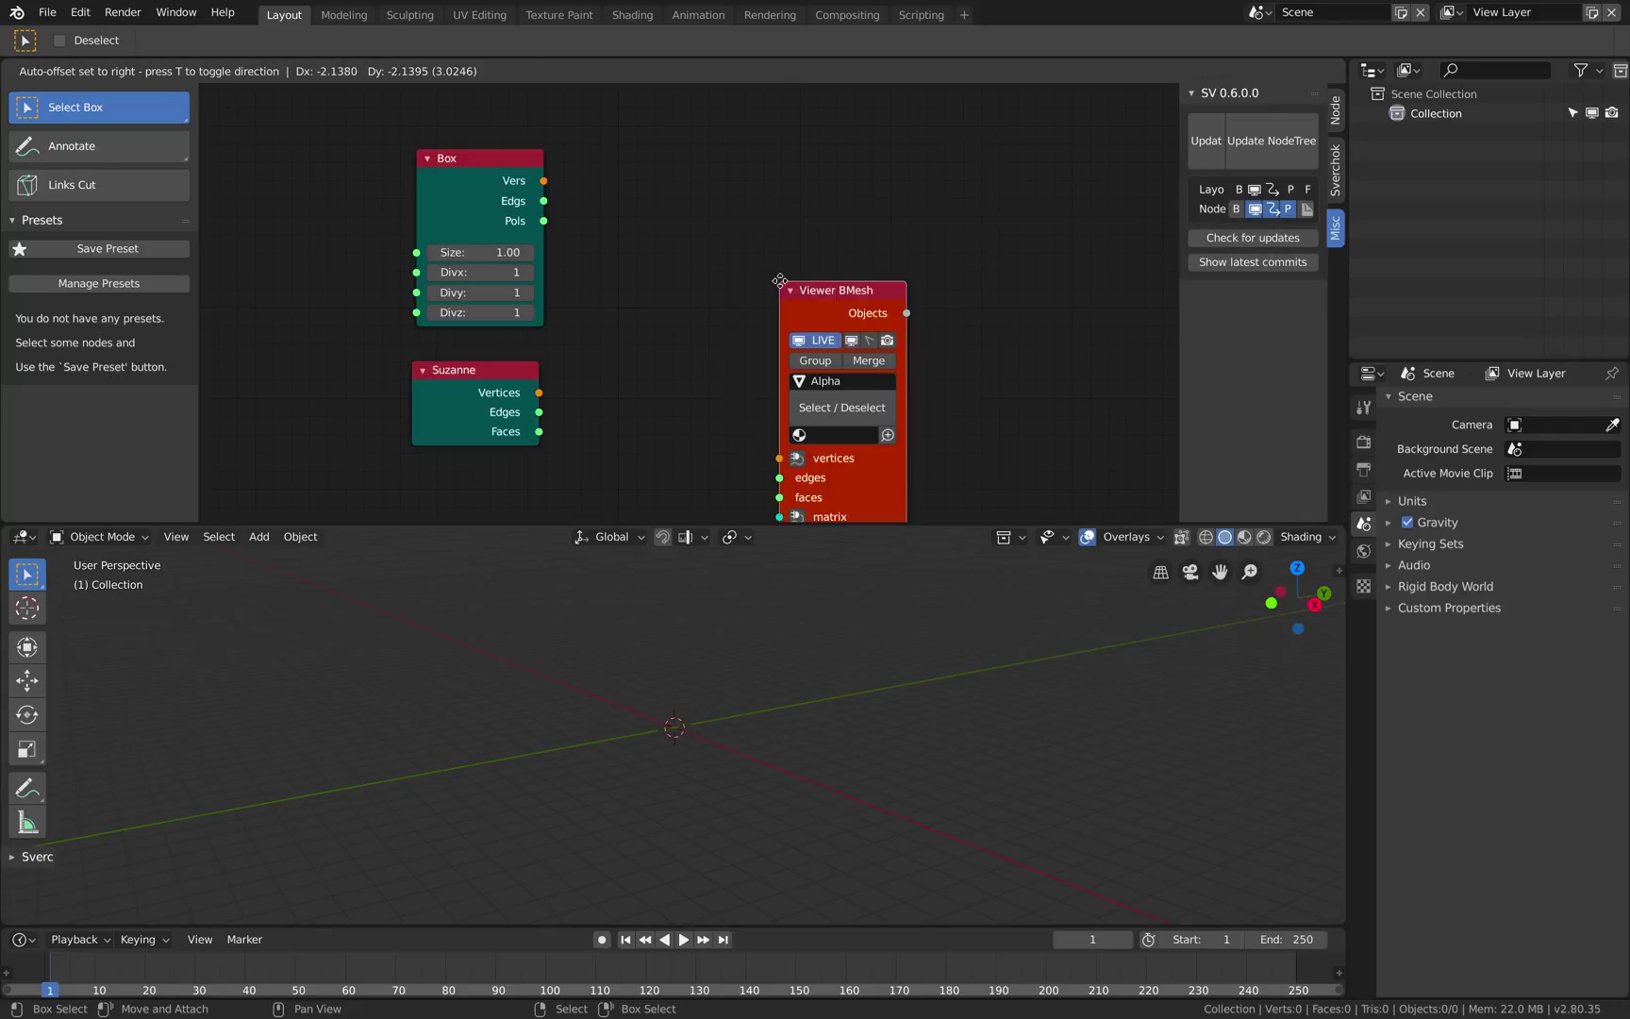
click(654, 166)
key(ctrl+s)
Search the nodes for "ste", place a Stethoscope MK2 node to the right of Viewer BMesh, and save the file.
middle_drag(876, 664, 863, 666)
middle_drag(854, 267, 728, 270)
key(shift+a)
click(798, 255)
text(ste)
key(Down)
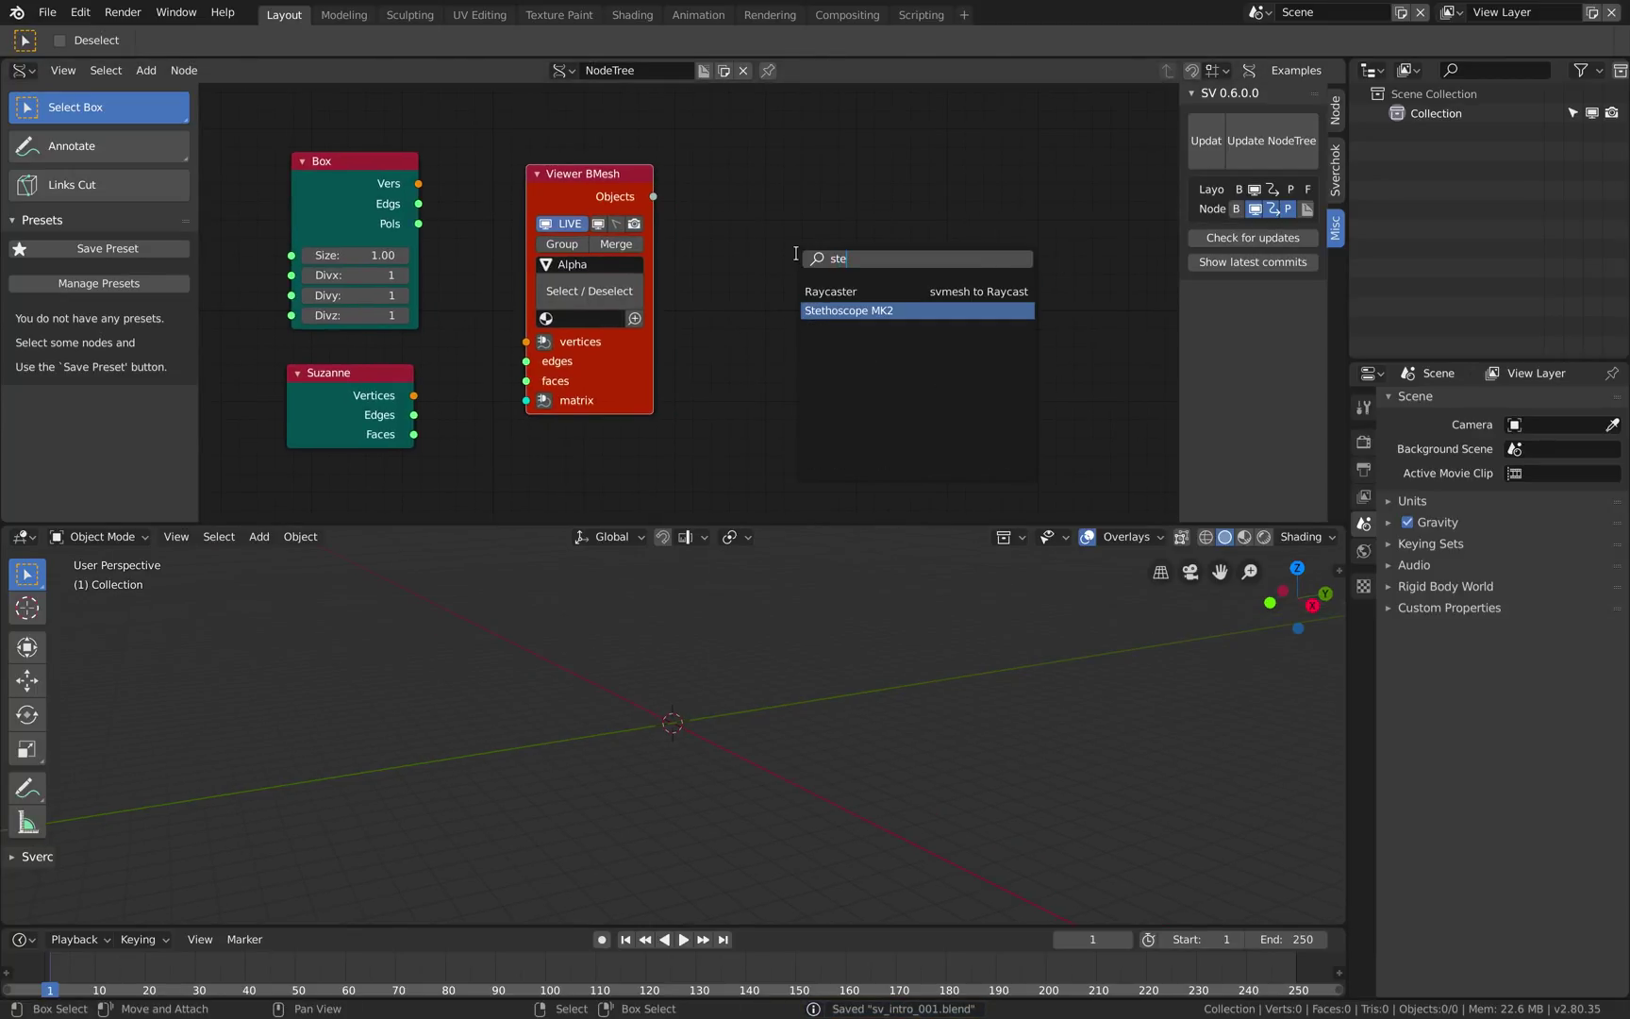
key(Return)
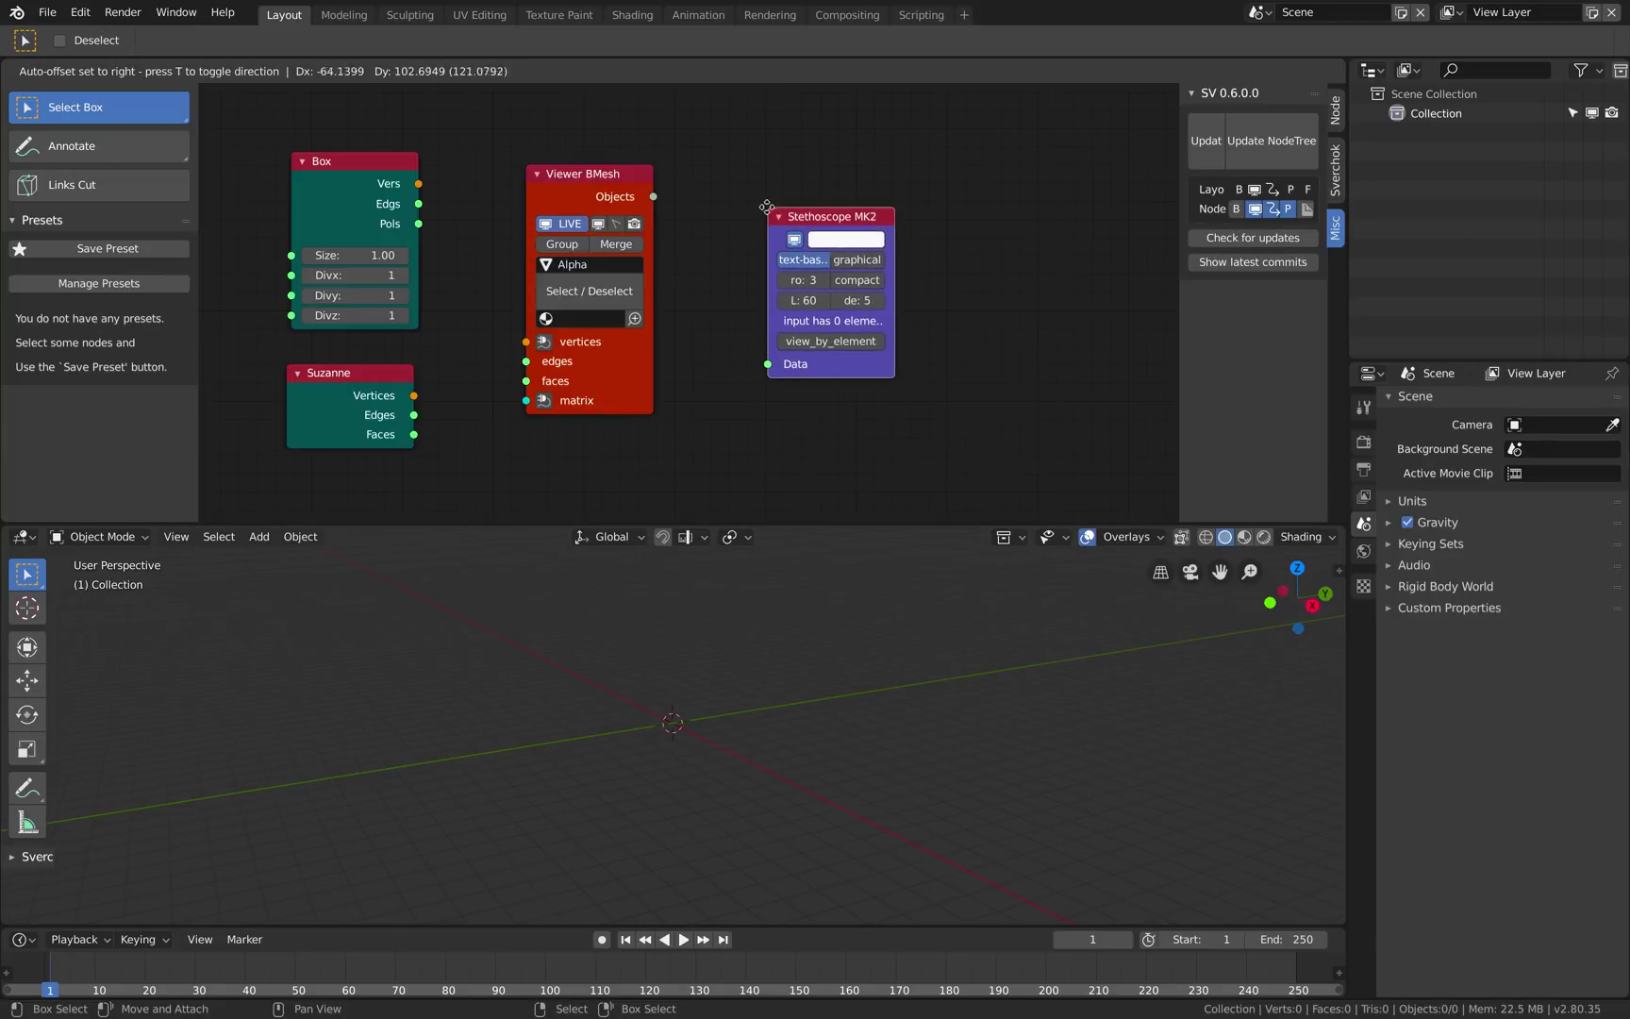
click(766, 211)
key(Home)
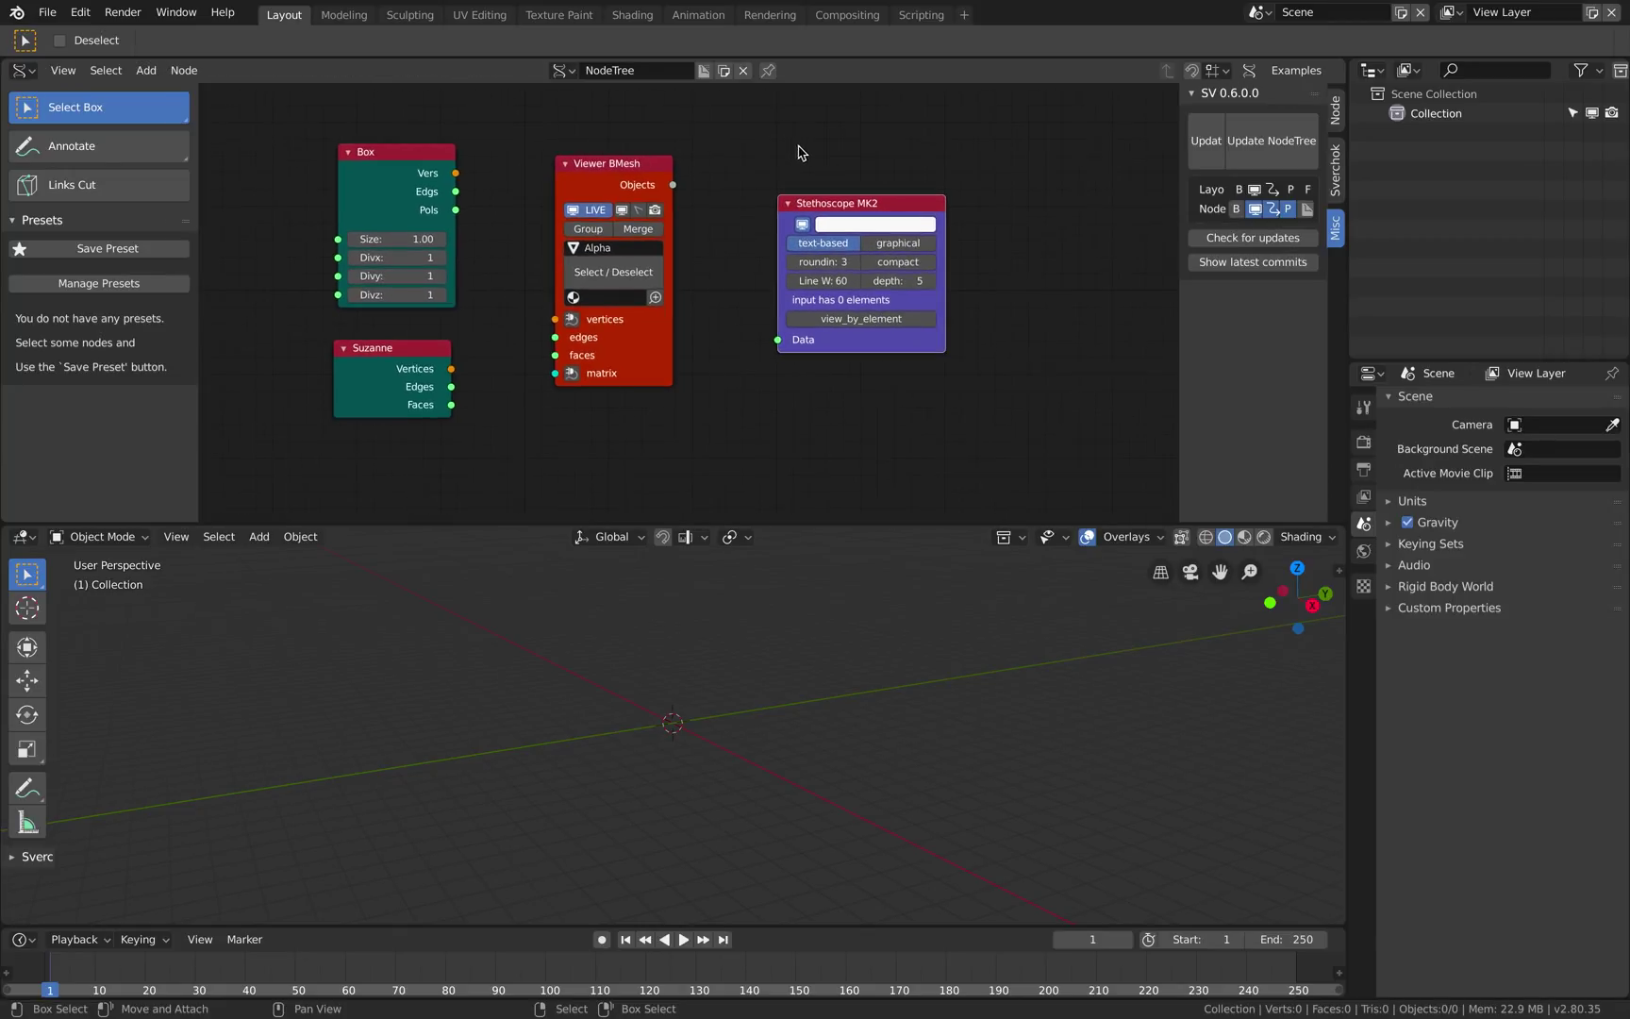
key(ctrl+s)
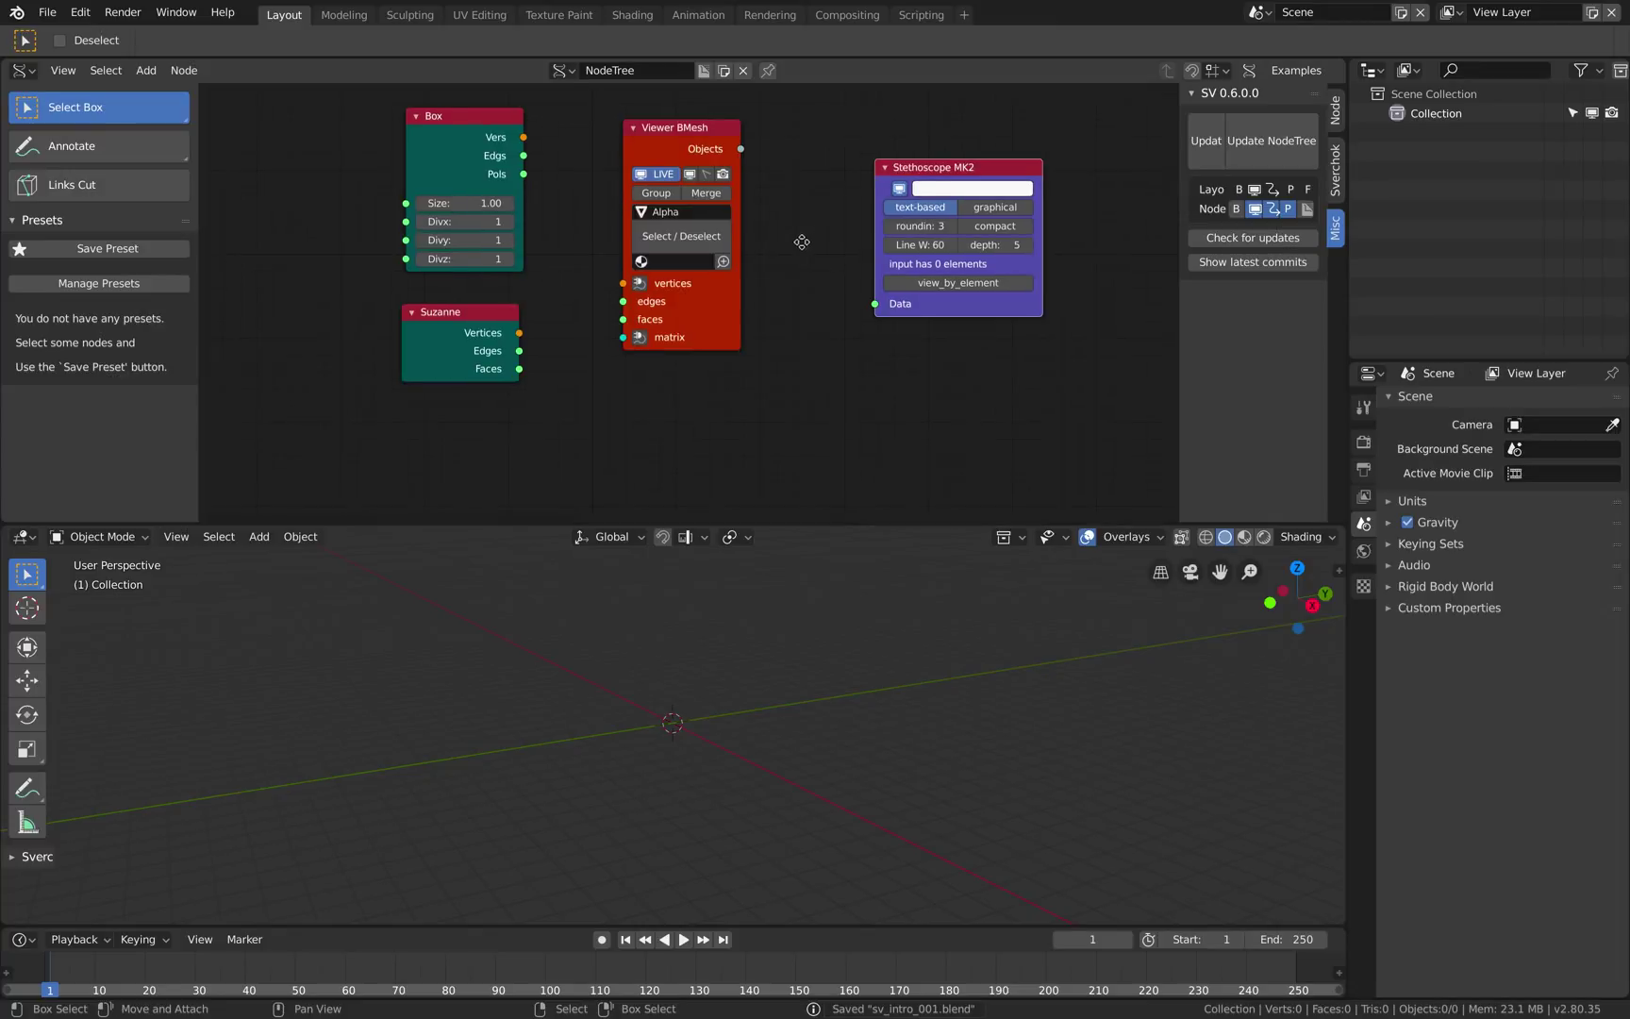
Add a Random Vector MK2 node below Viewer BMesh with its Count set to 100, widen it, and save the file.
key(alt+space)
text(random ve)
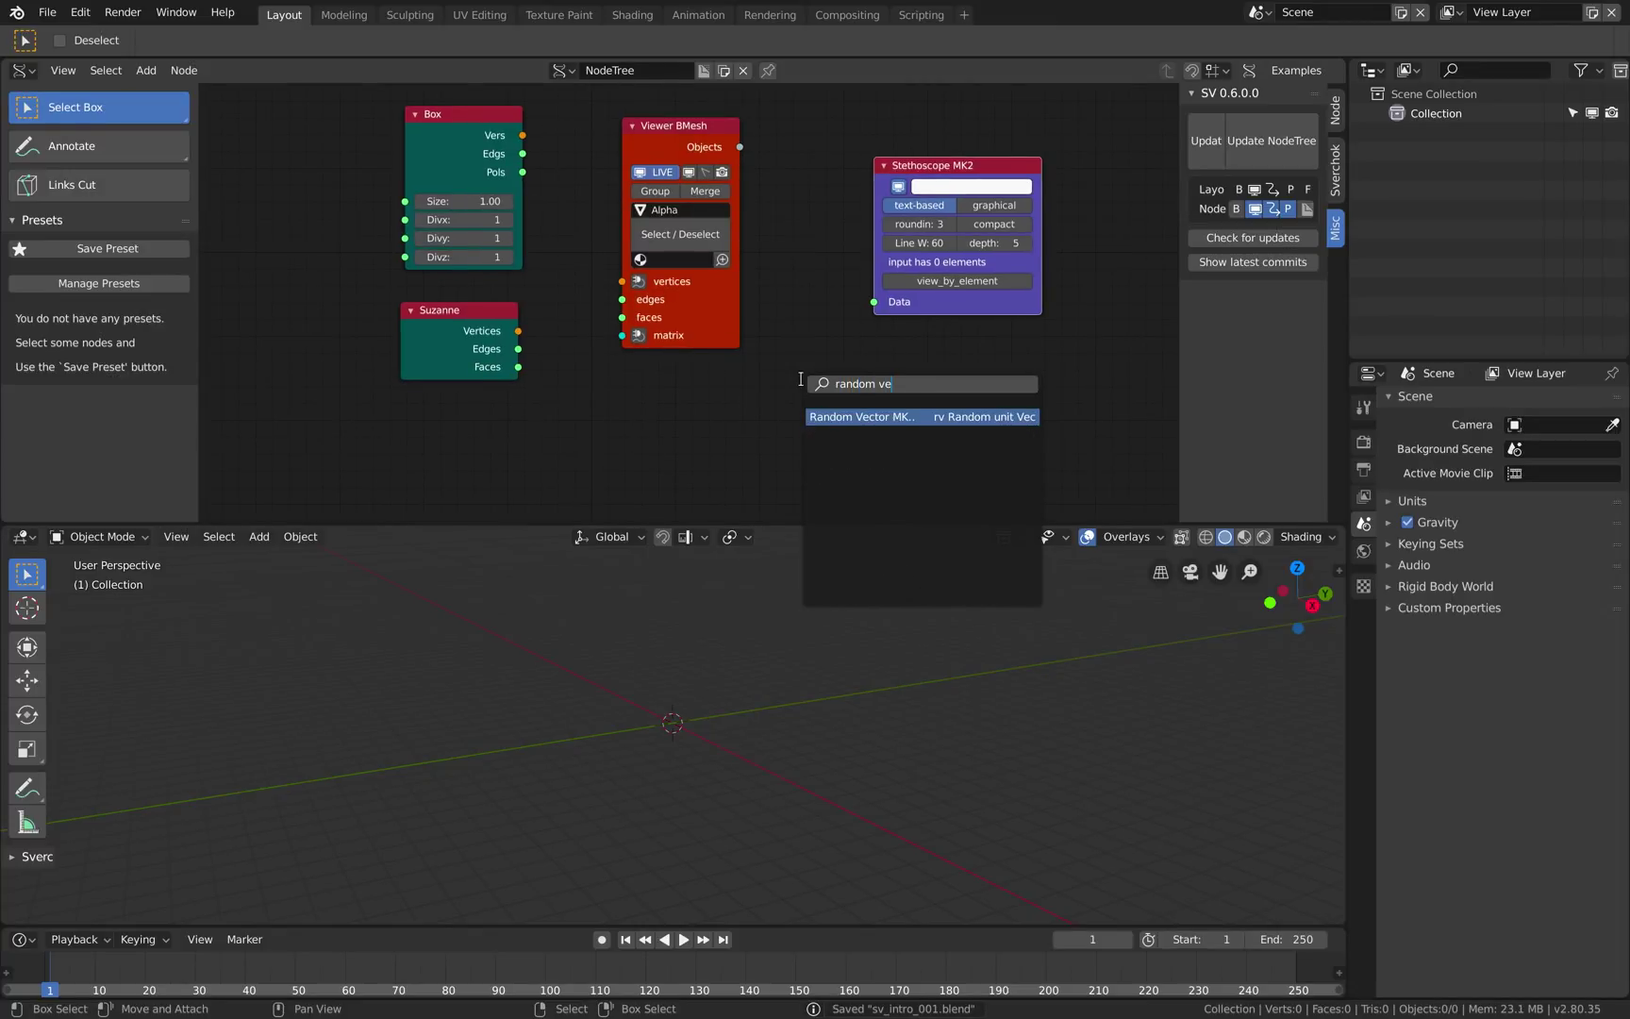
key(Return)
click(698, 378)
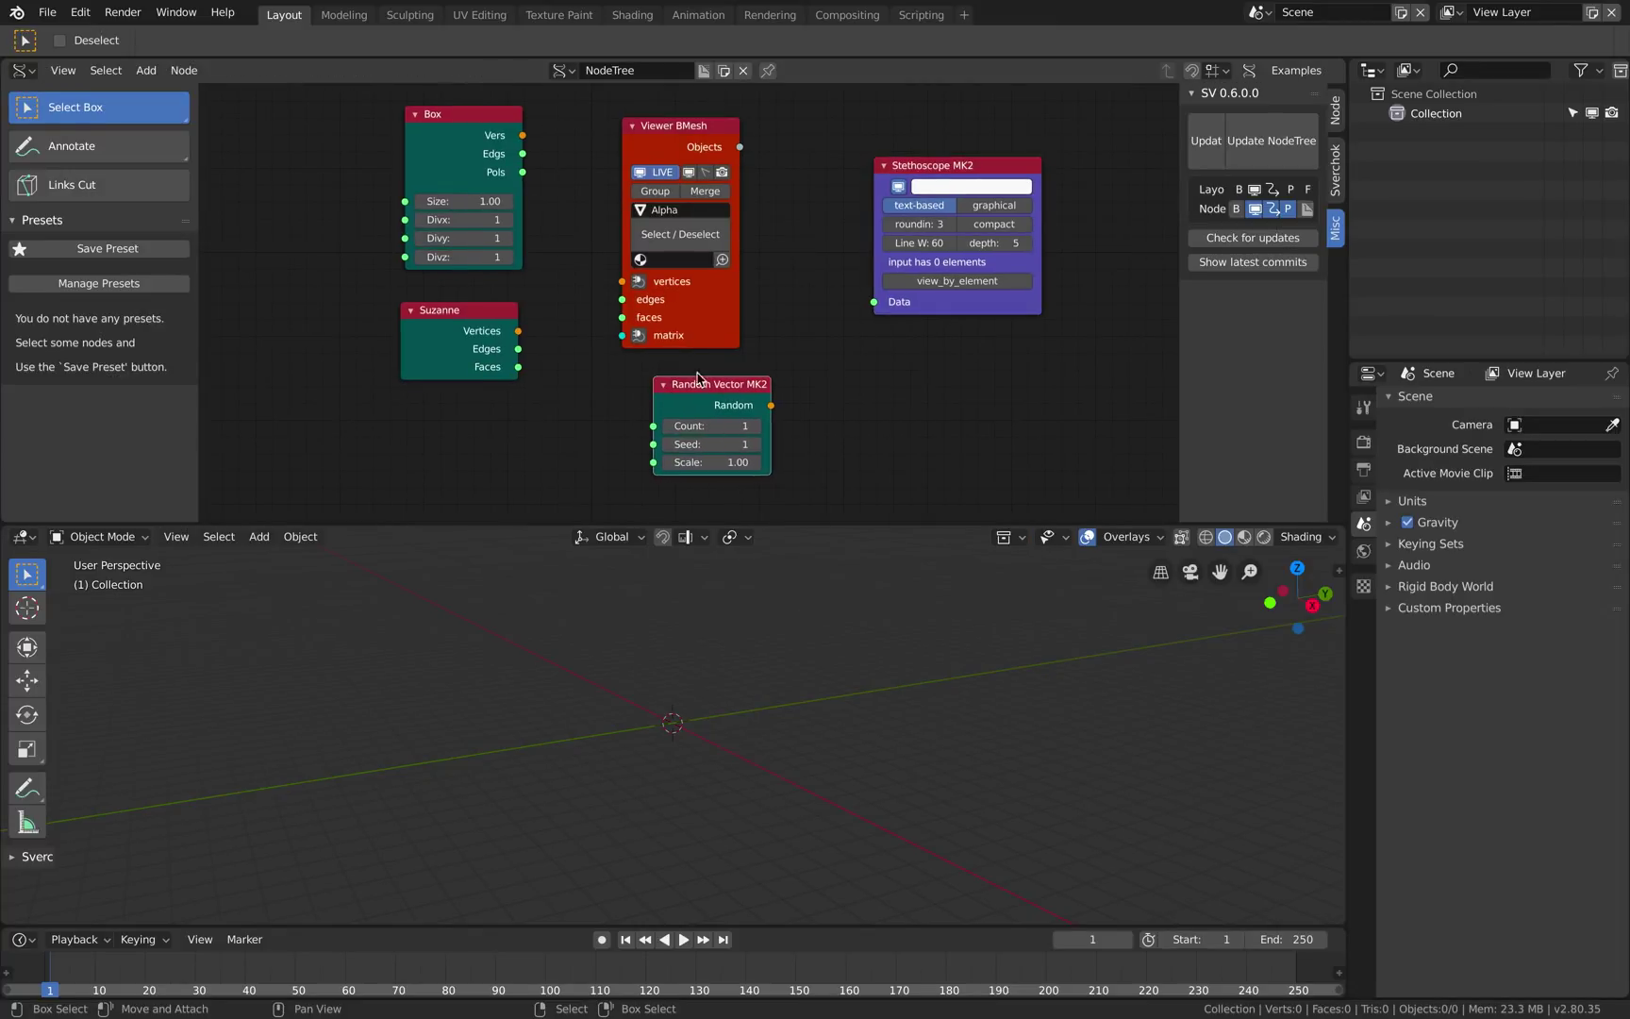
drag(779, 389, 791, 389)
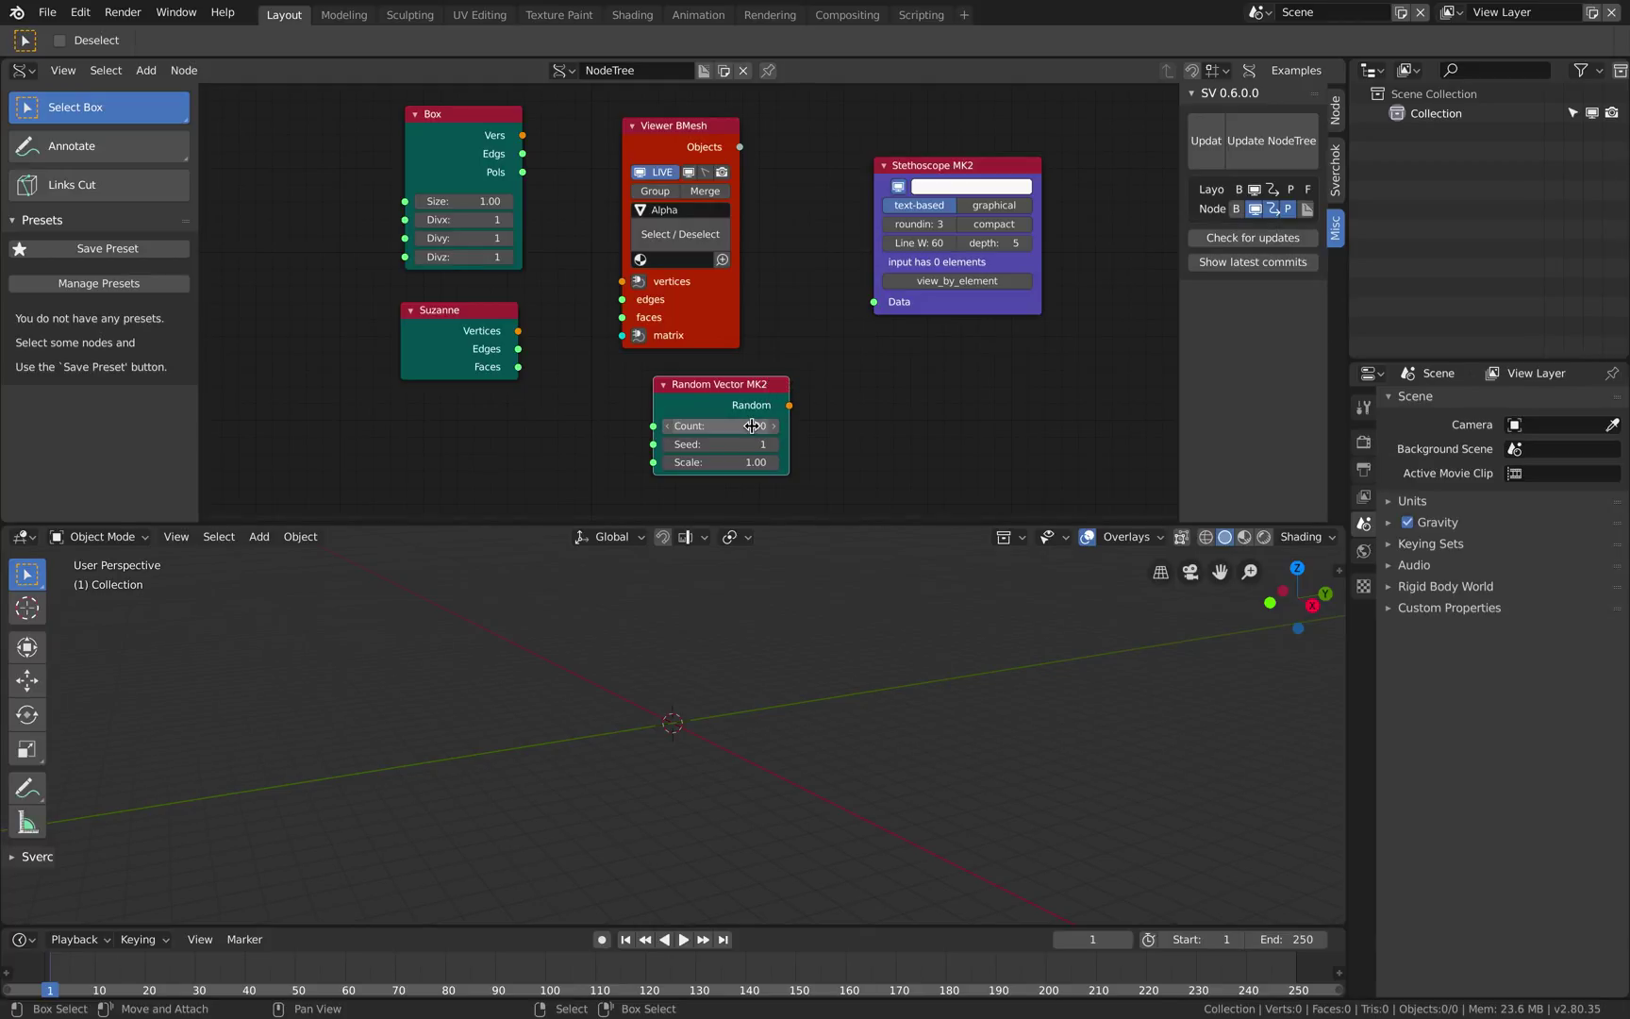
key(ctrl+s)
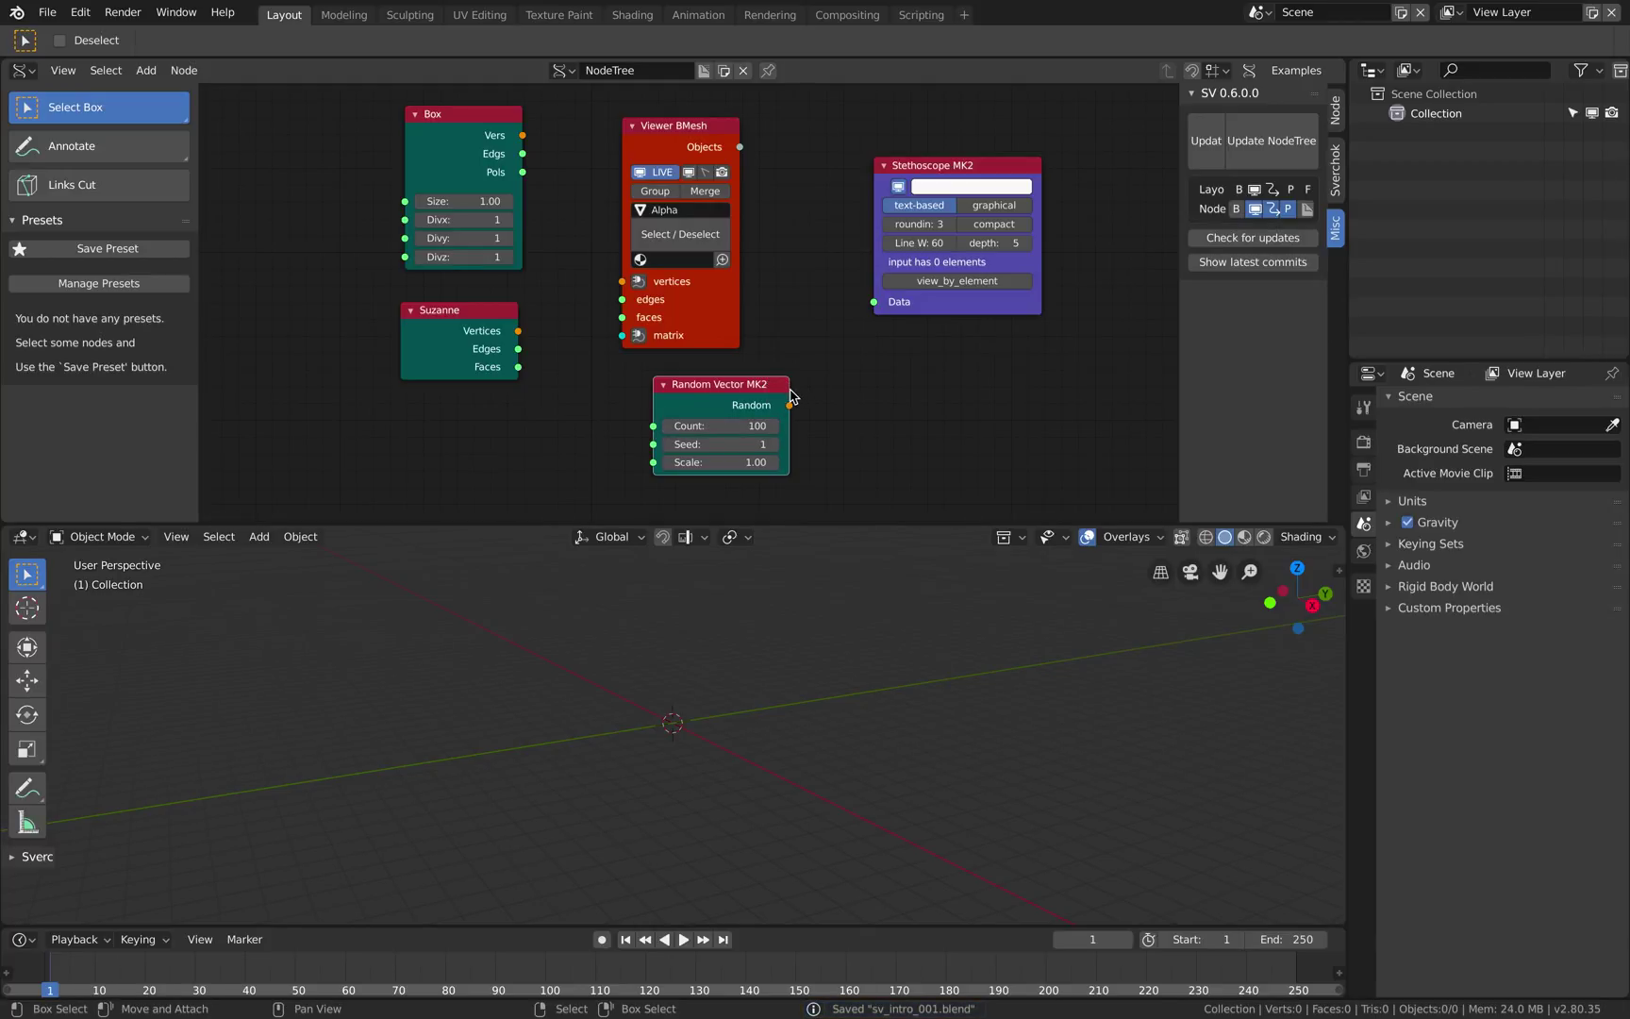
drag(786, 389, 828, 381)
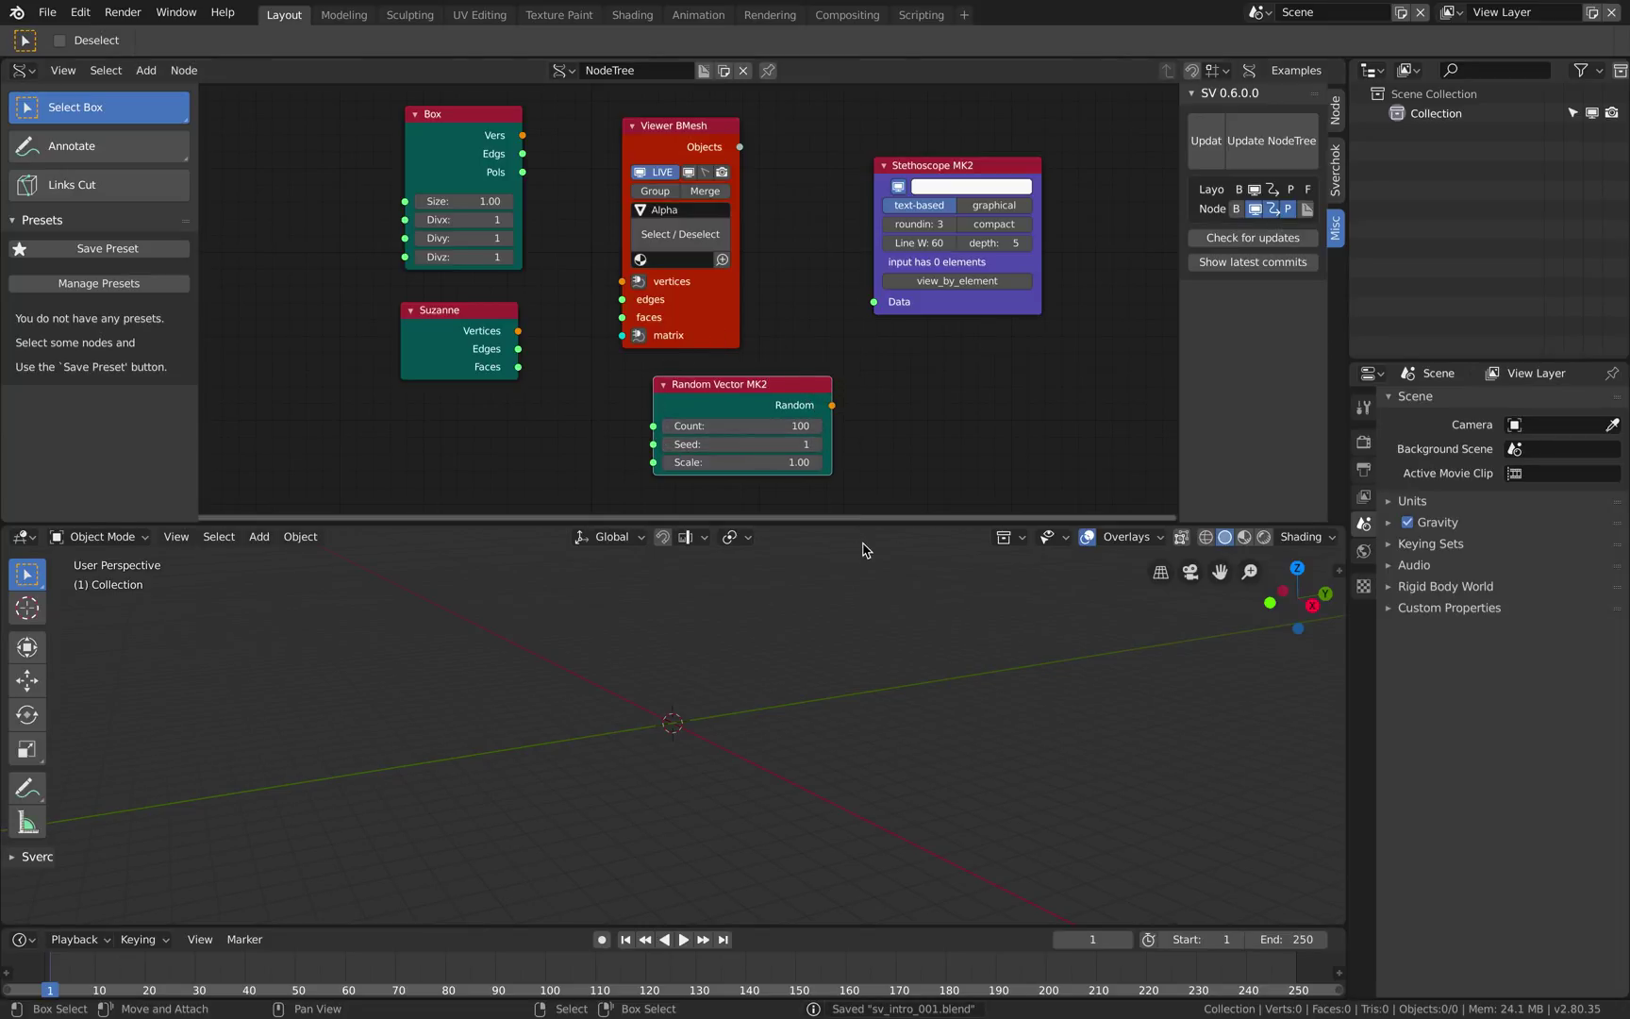
Make the node editor taller, and move Stethoscope MK2 slightly right and Random Vector MK2 slightly left.
drag(861, 523, 862, 555)
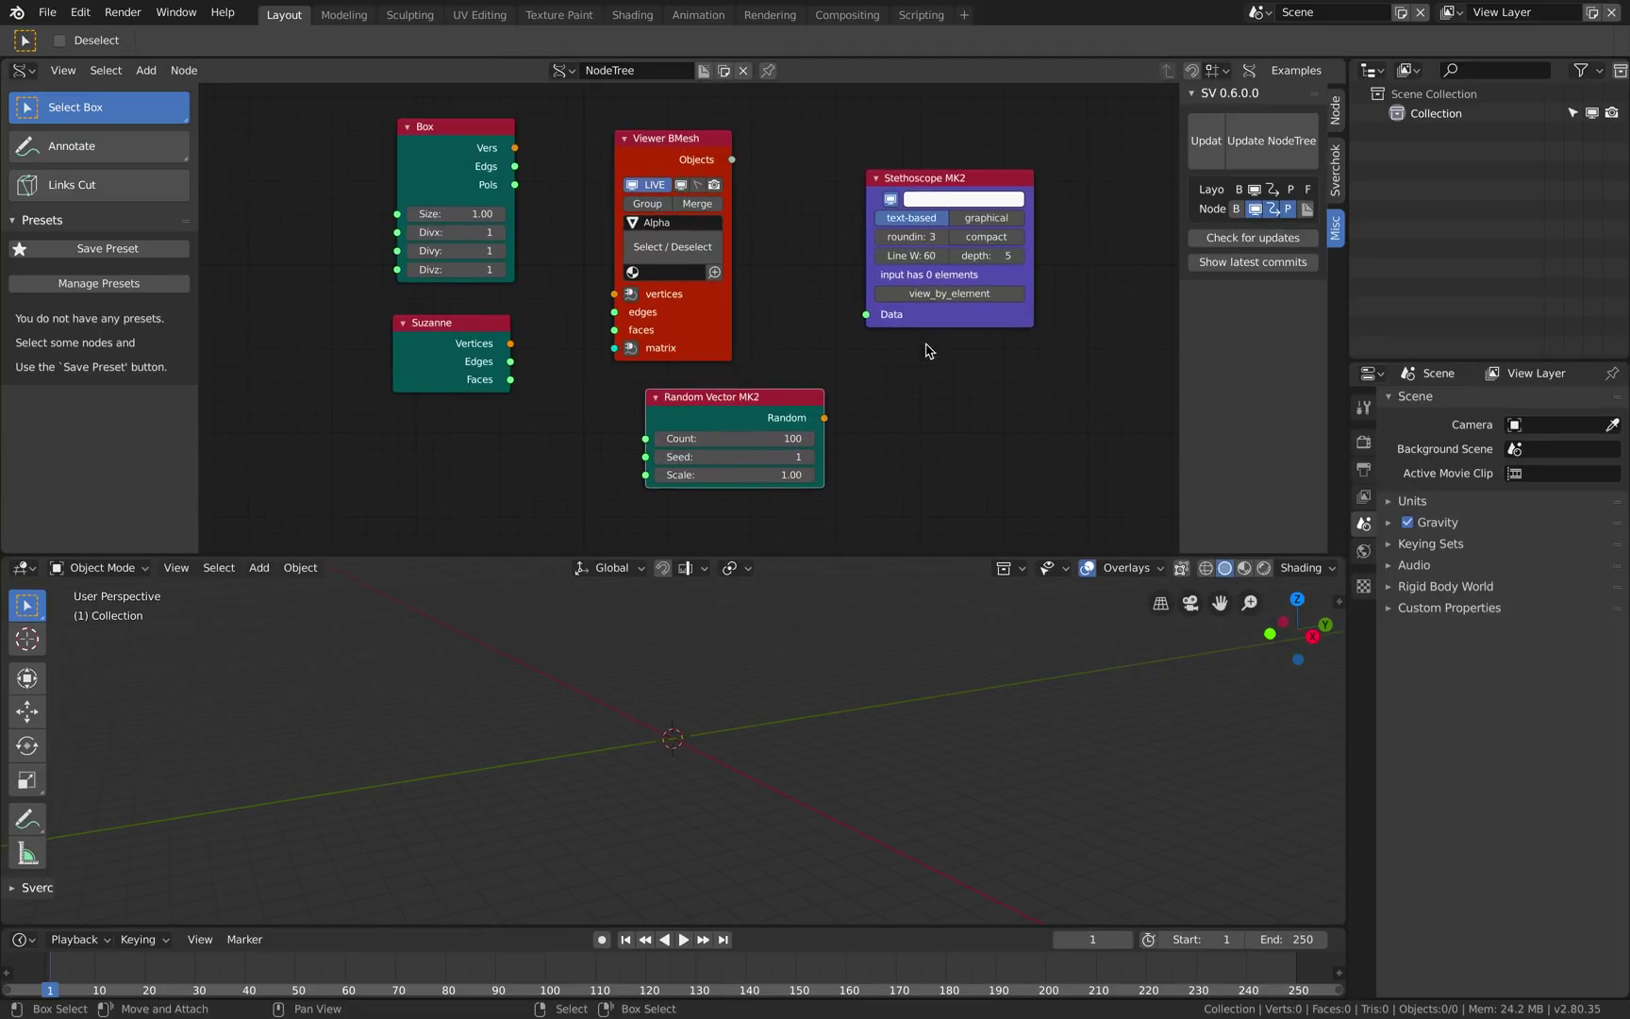
drag(953, 328, 971, 329)
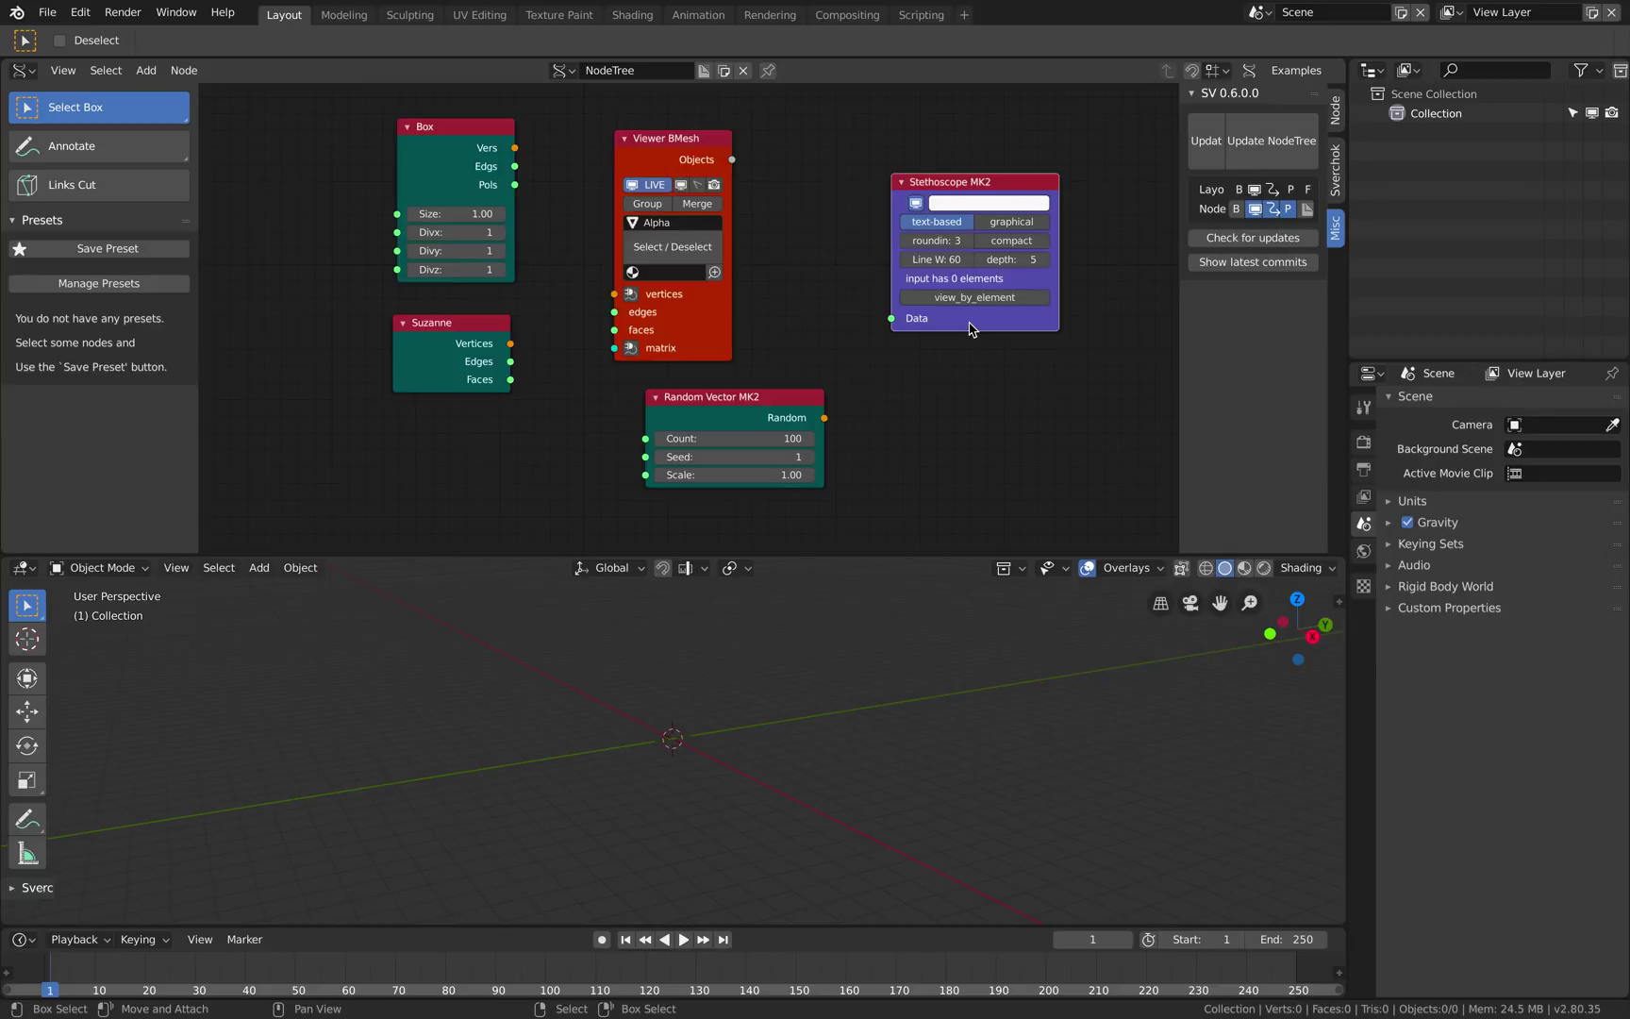
drag(787, 429, 745, 430)
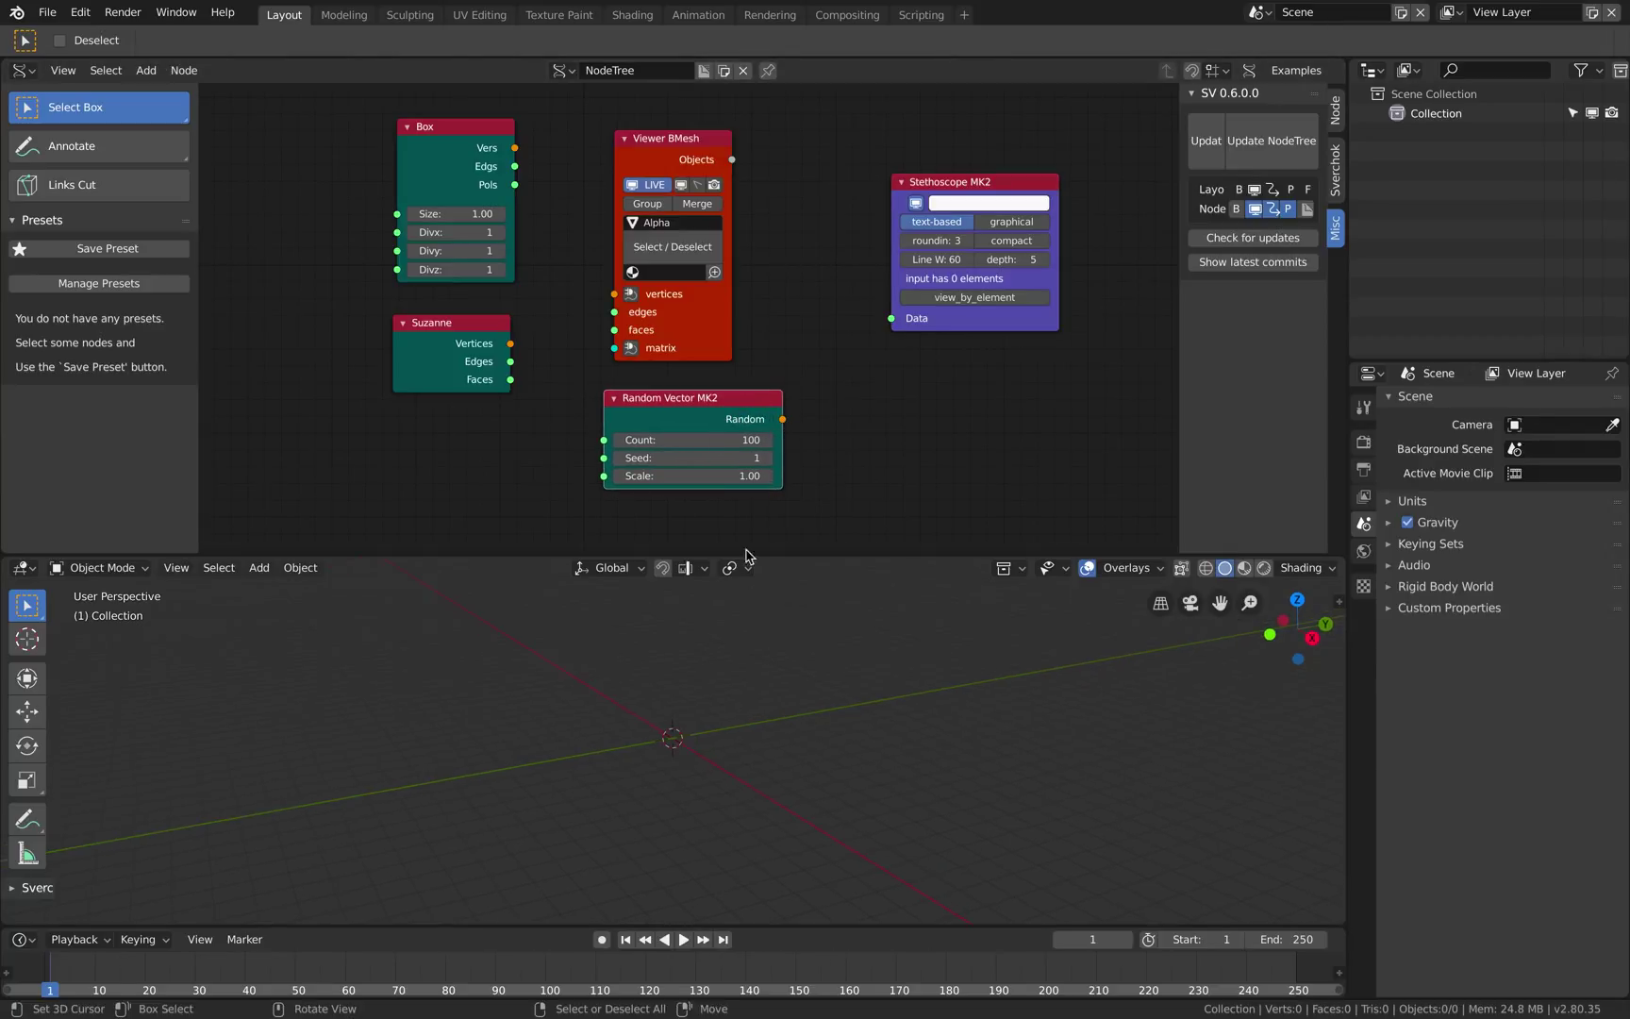
Connect Random Vector MK2's Random output to Viewer BMesh's vertices input, with the viewer placed to its right.
drag(787, 421, 825, 328)
drag(681, 142, 707, 135)
drag(759, 422, 643, 288)
click(735, 319)
drag(735, 319, 766, 326)
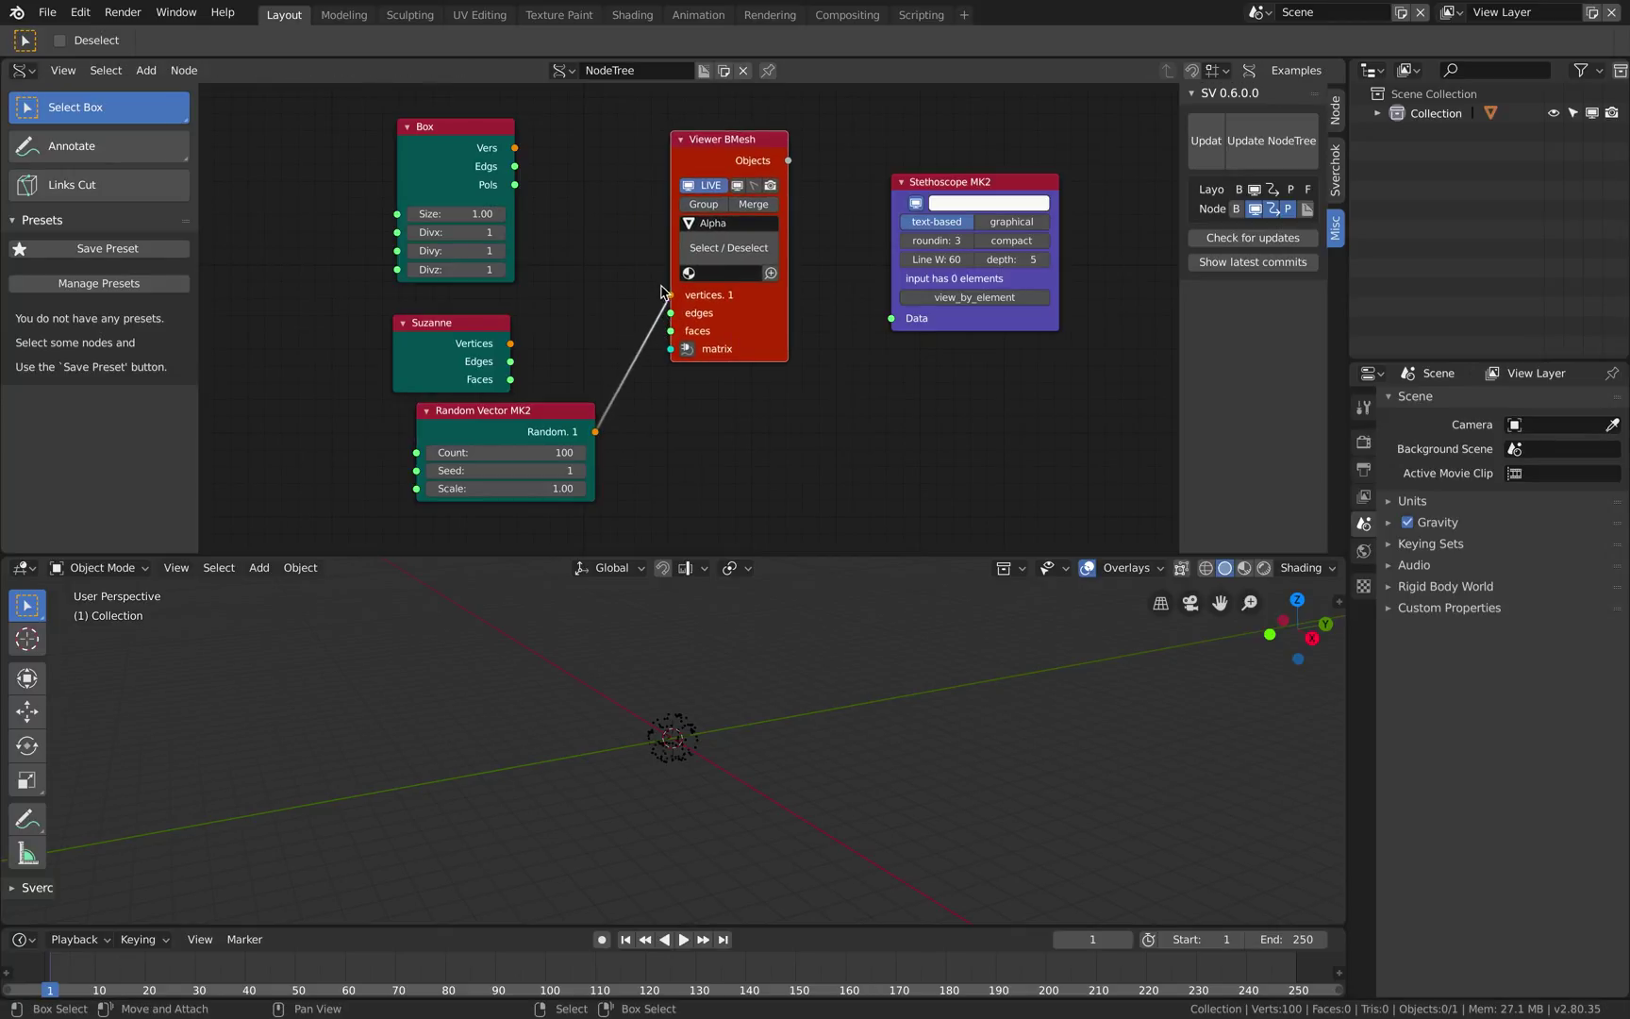
Set the Random Vector MK2 node's Count to 384, Seed to 169 and Scale to 1.12, and shift the node left.
middle_drag(711, 709, 756, 710)
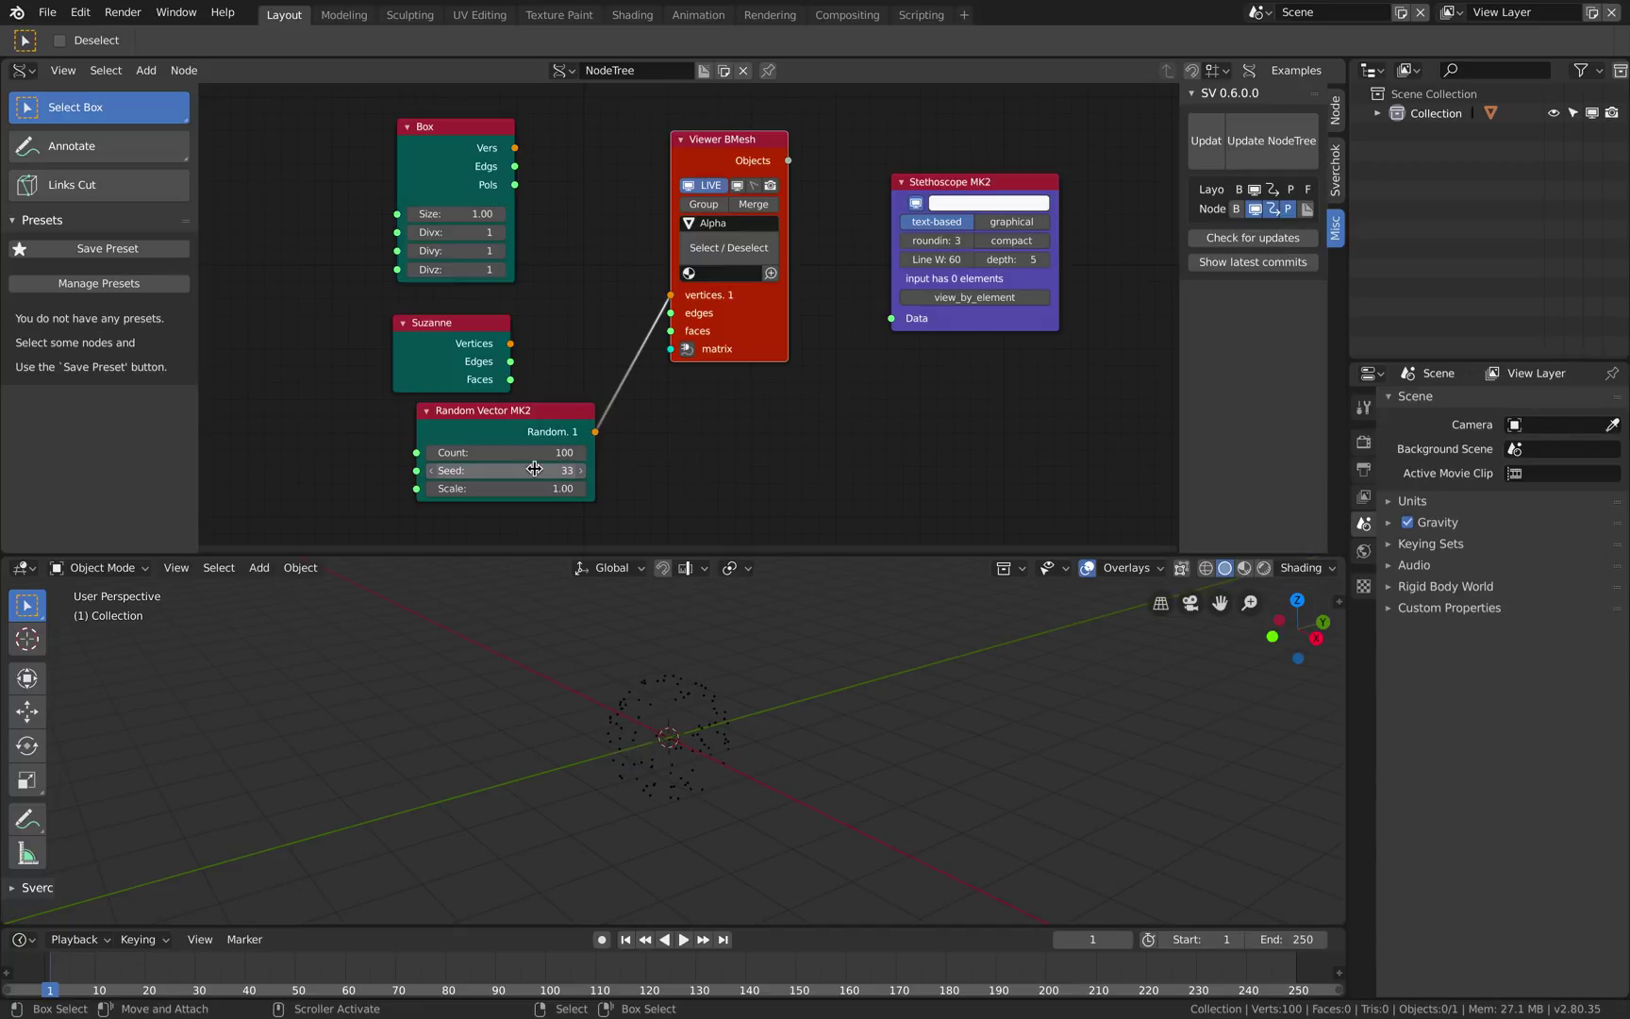
mouse_move(535, 470)
mouse_down()
mouse_move(566, 471)
mouse_move(509, 470)
mouse_up()
drag(507, 415, 528, 469)
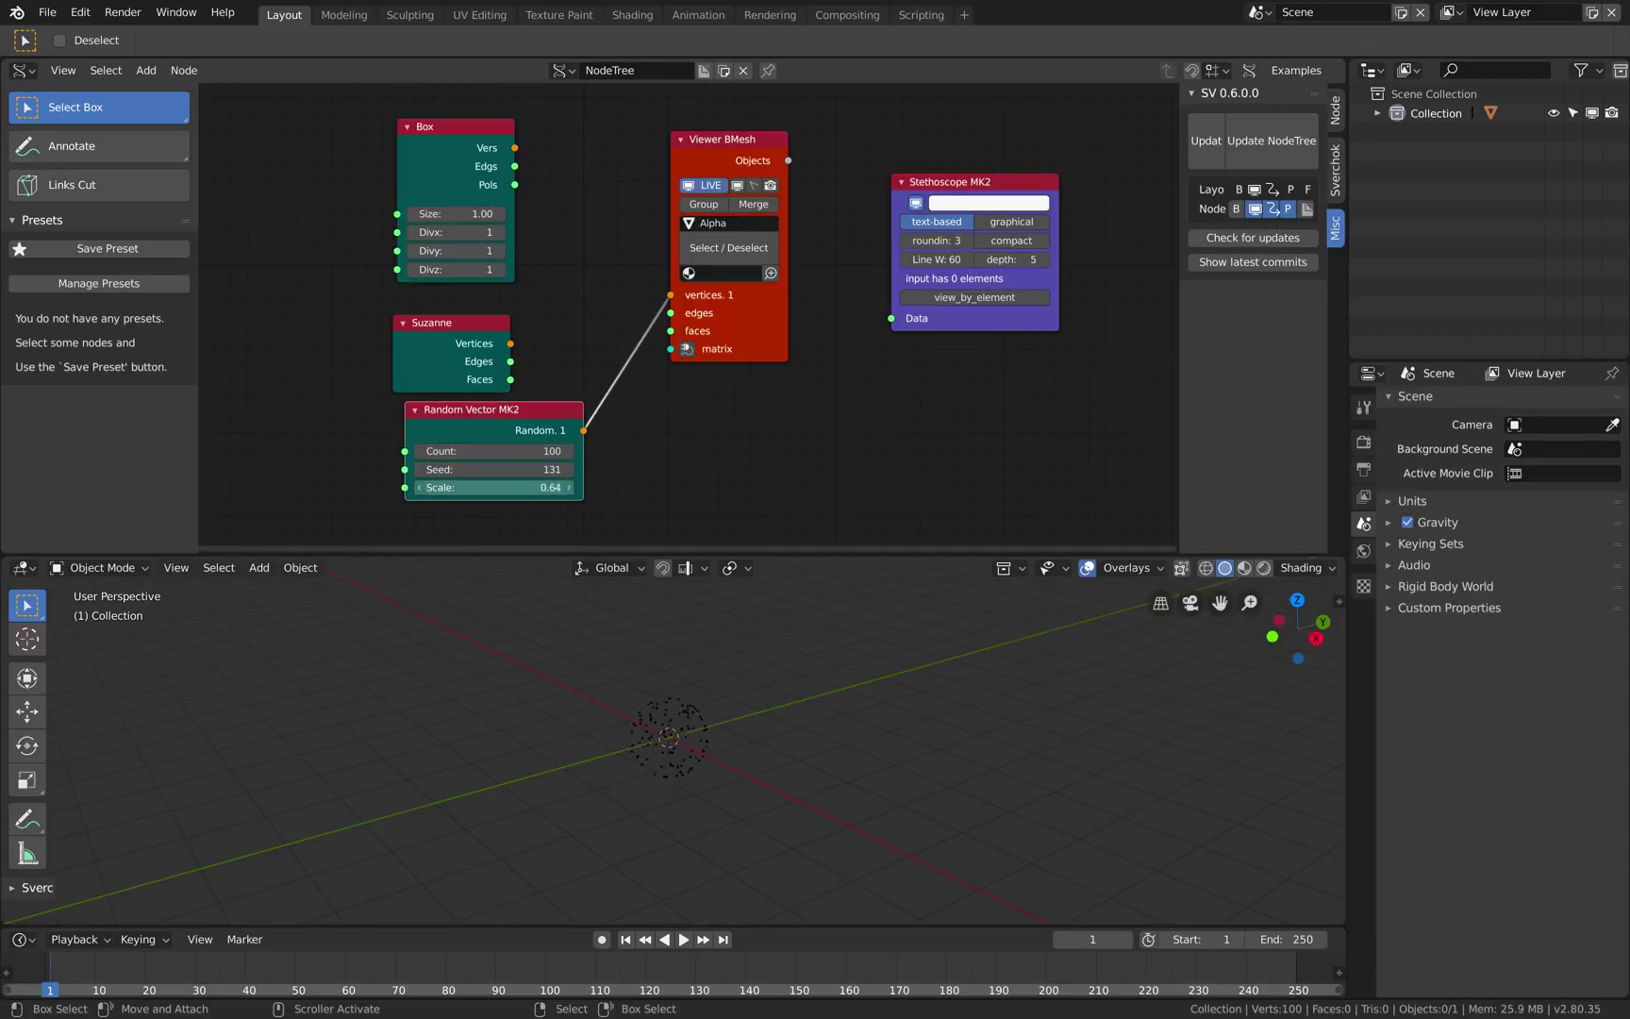
drag(496, 469, 421, 420)
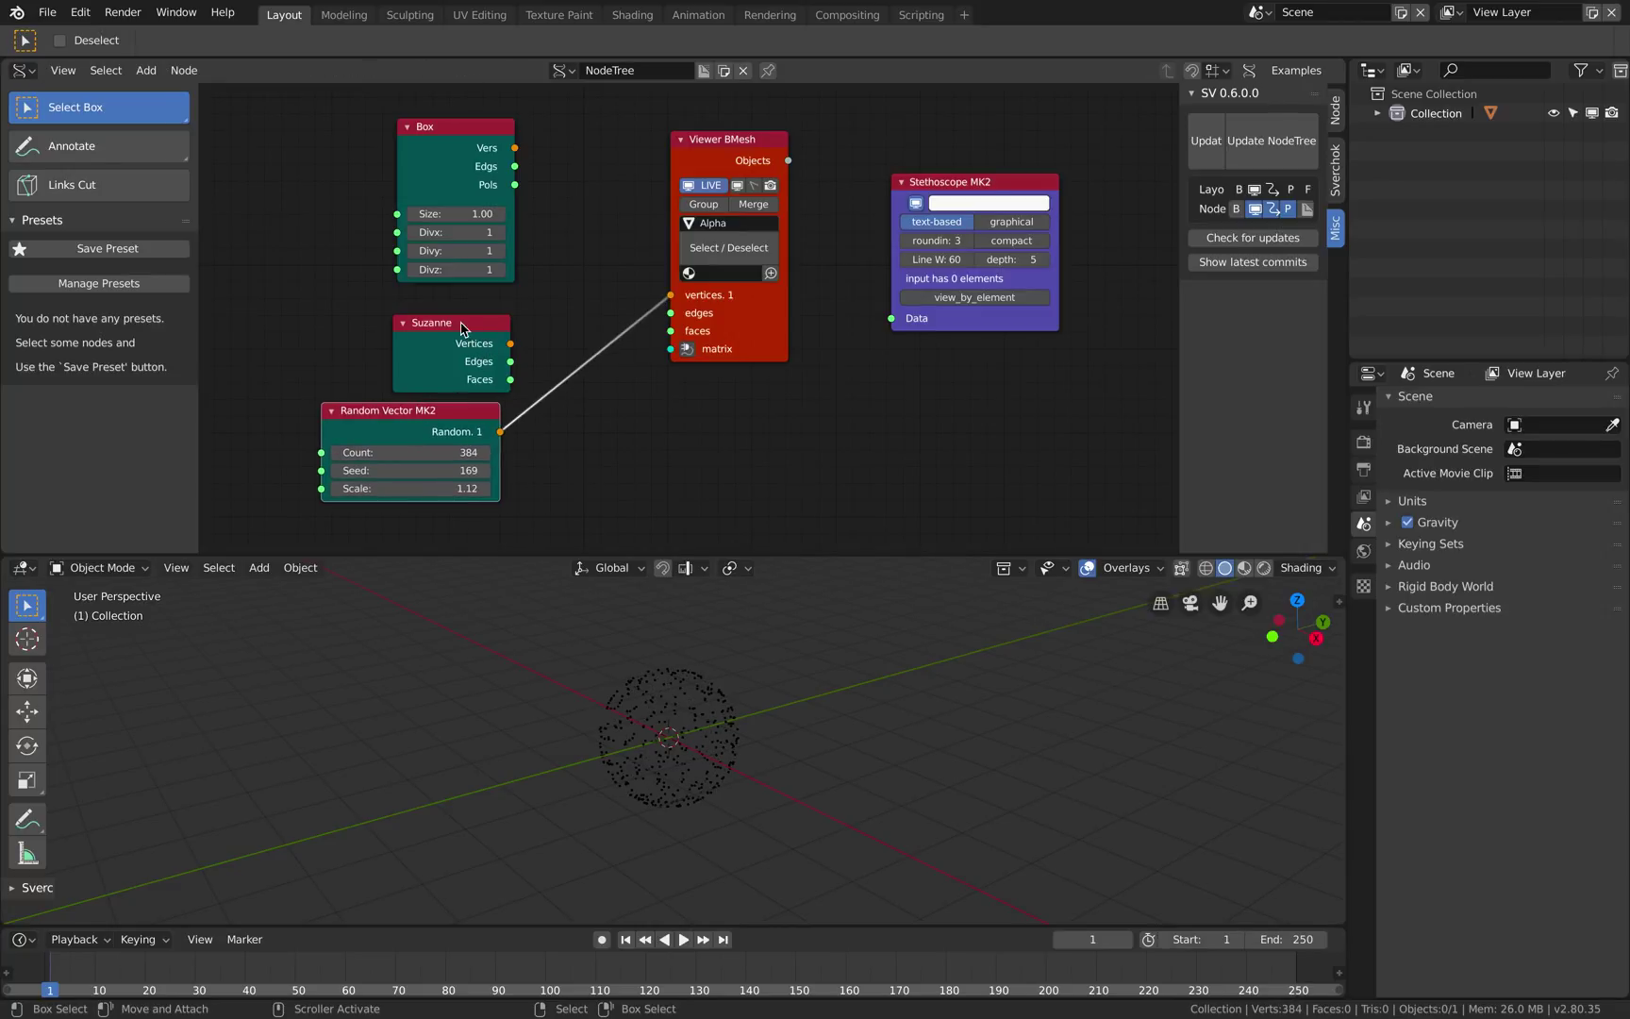
Move Suzanne and Box left, place Random Vector MK2 between Box and Viewer BMesh, and save the file.
drag(467, 332, 348, 284)
drag(418, 166, 308, 147)
drag(422, 413, 509, 172)
middle_drag(598, 141, 605, 160)
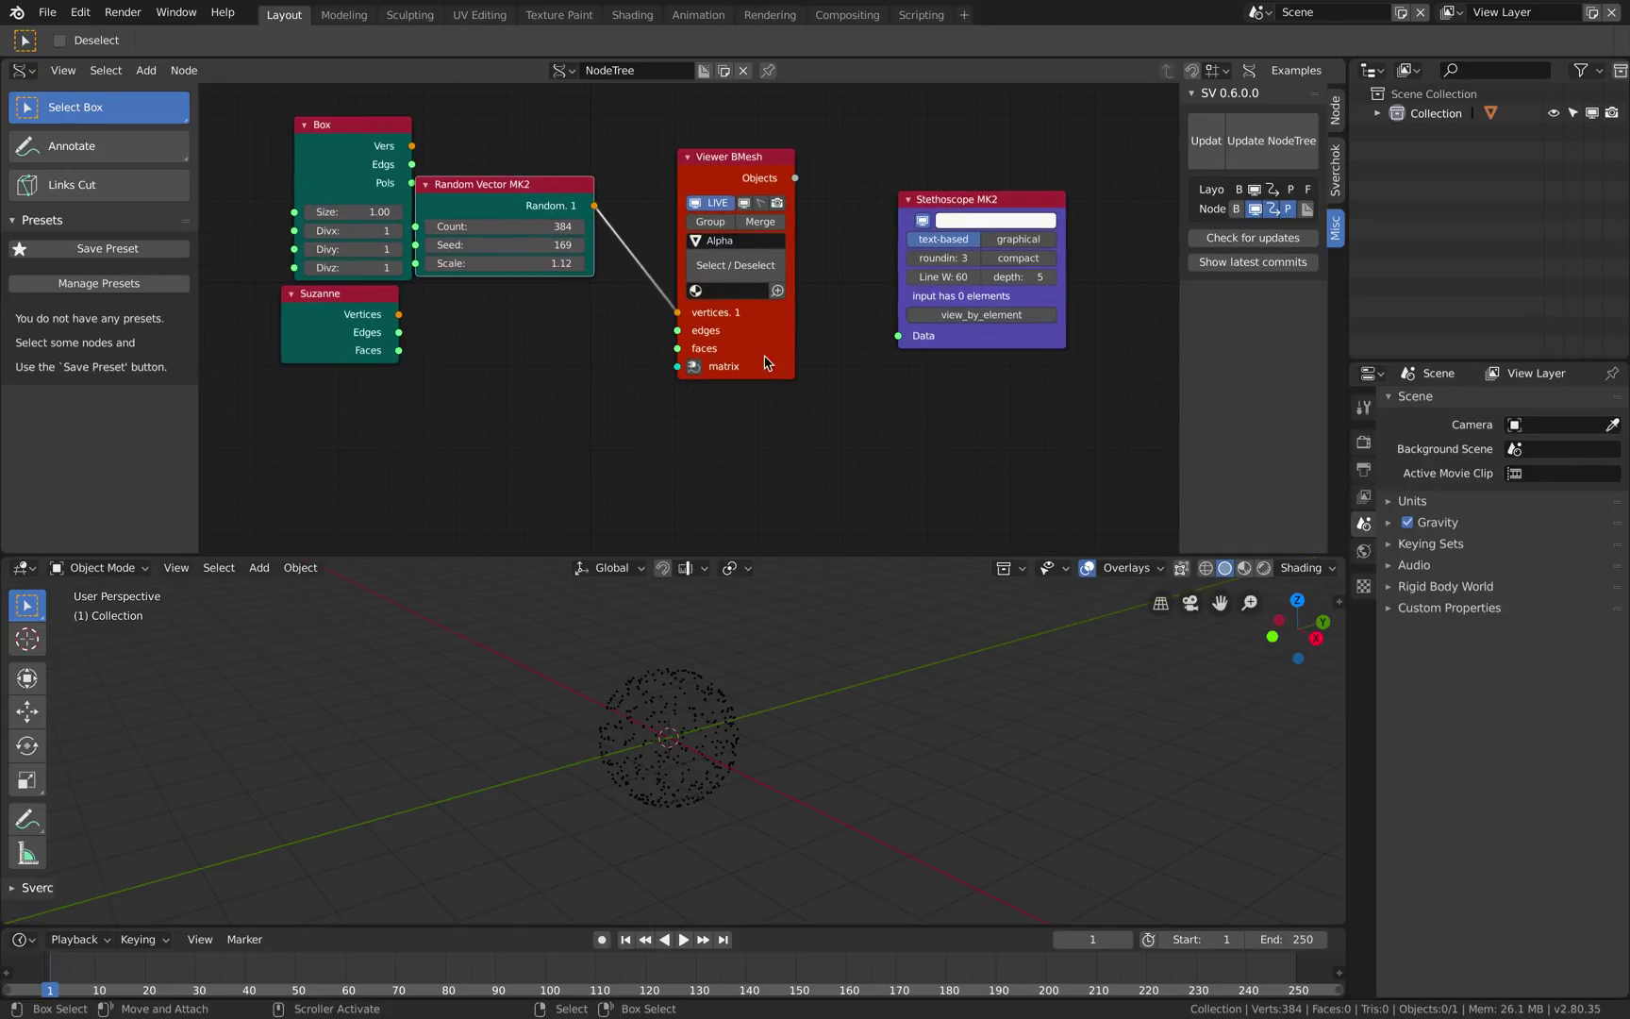
drag(740, 342, 756, 305)
drag(519, 198, 551, 187)
key(ctrl+s)
Add a second Viewer BMesh node below the first by searching for "bmes", name its mesh Beta, and save the file.
scroll(587, 279, down, 1)
middle_drag(596, 320, 581, 311)
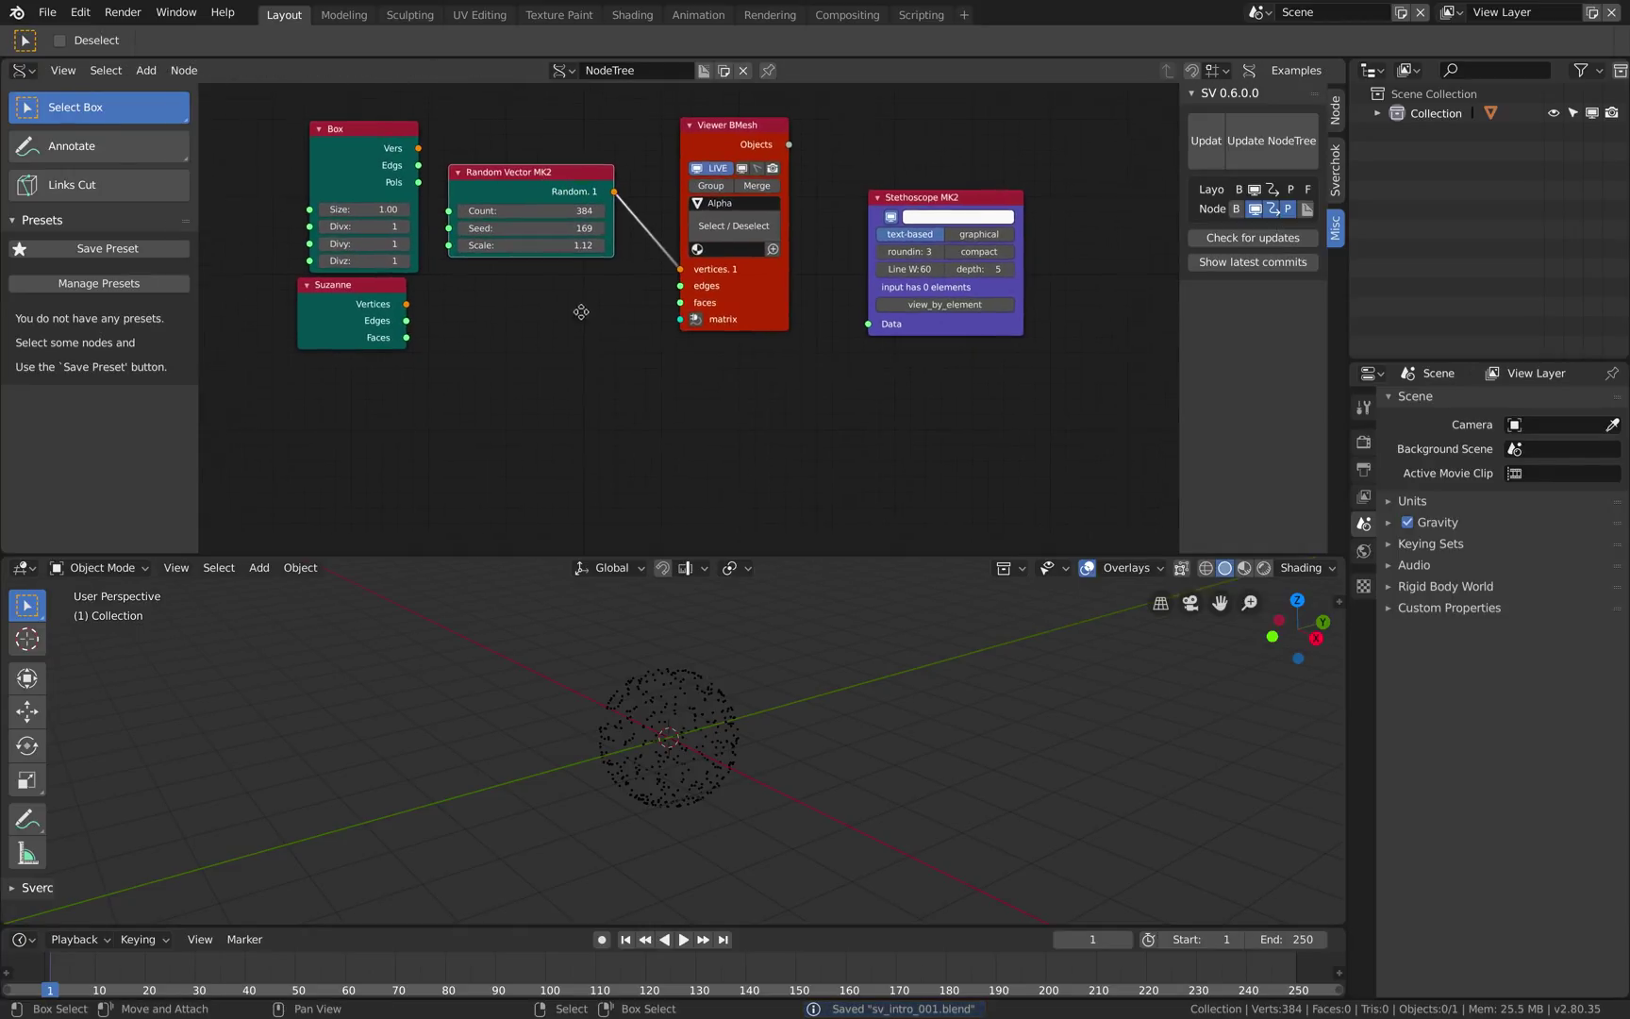
key(alt+space)
text(bmes)
key(Return)
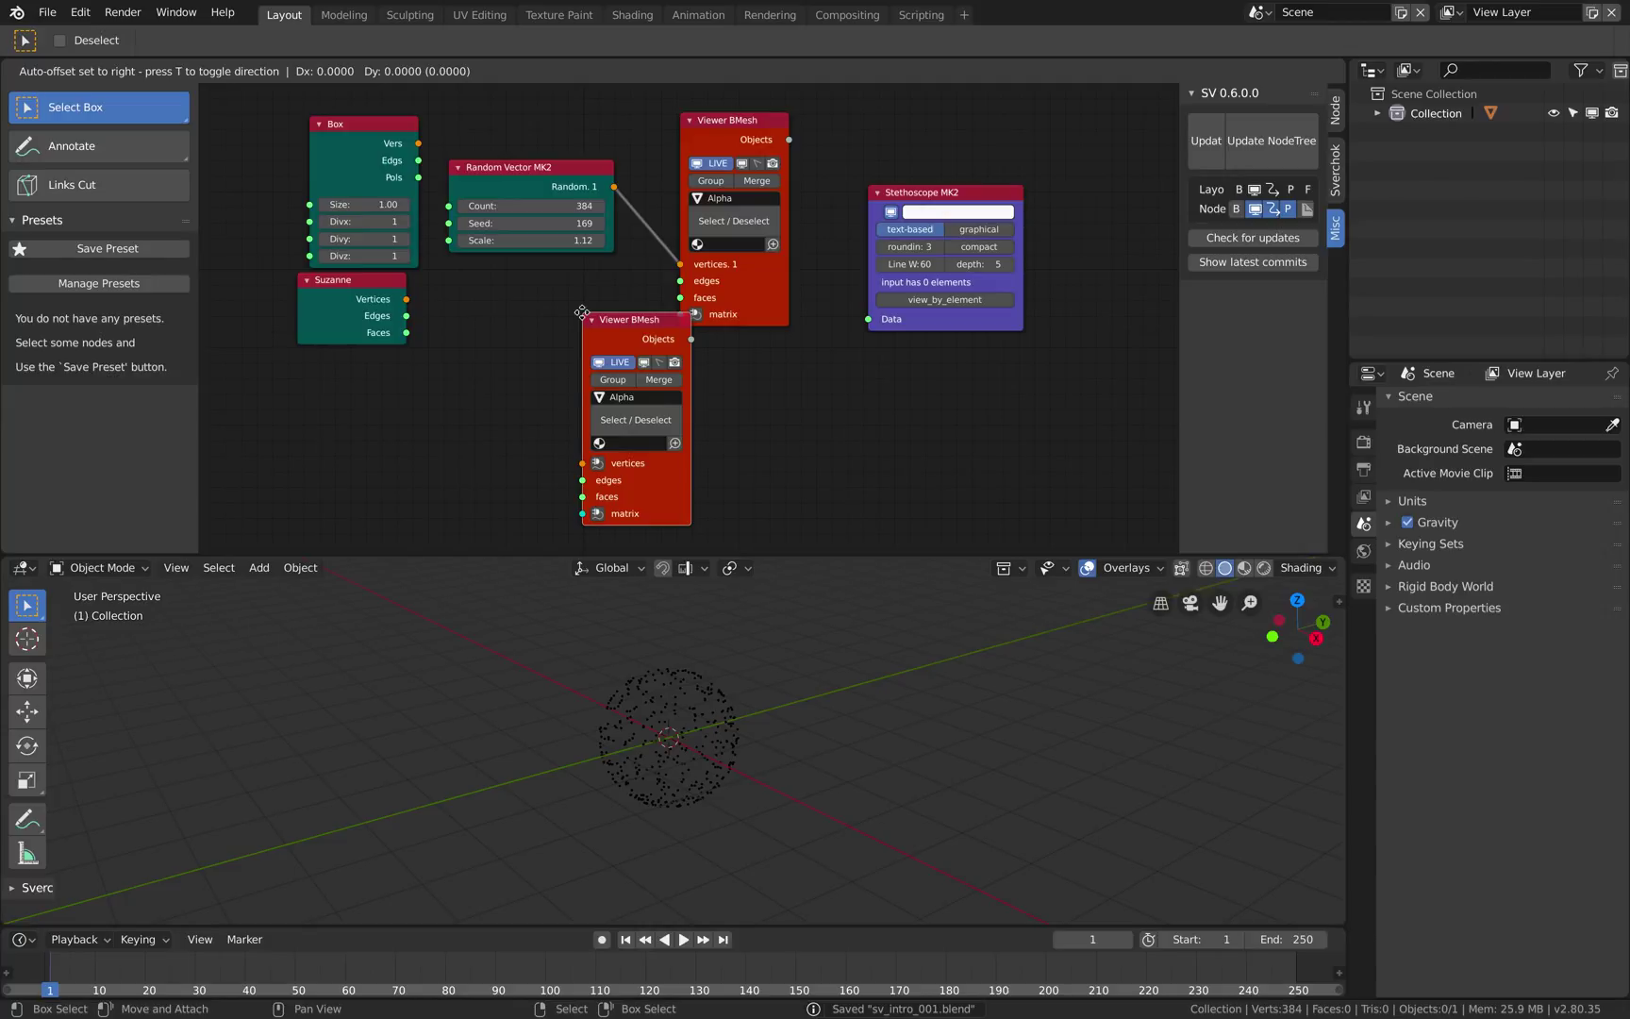
click(705, 368)
scroll(659, 345, down, 1)
text(Beta)
click(791, 442)
key(ctrl+s)
Connect Box's Vers and Pols outputs to the Beta viewer's vertices and faces inputs, and save the file.
drag(432, 165, 694, 502)
drag(527, 386, 693, 532)
key(ctrl+s)
middle_drag(791, 450, 793, 415)
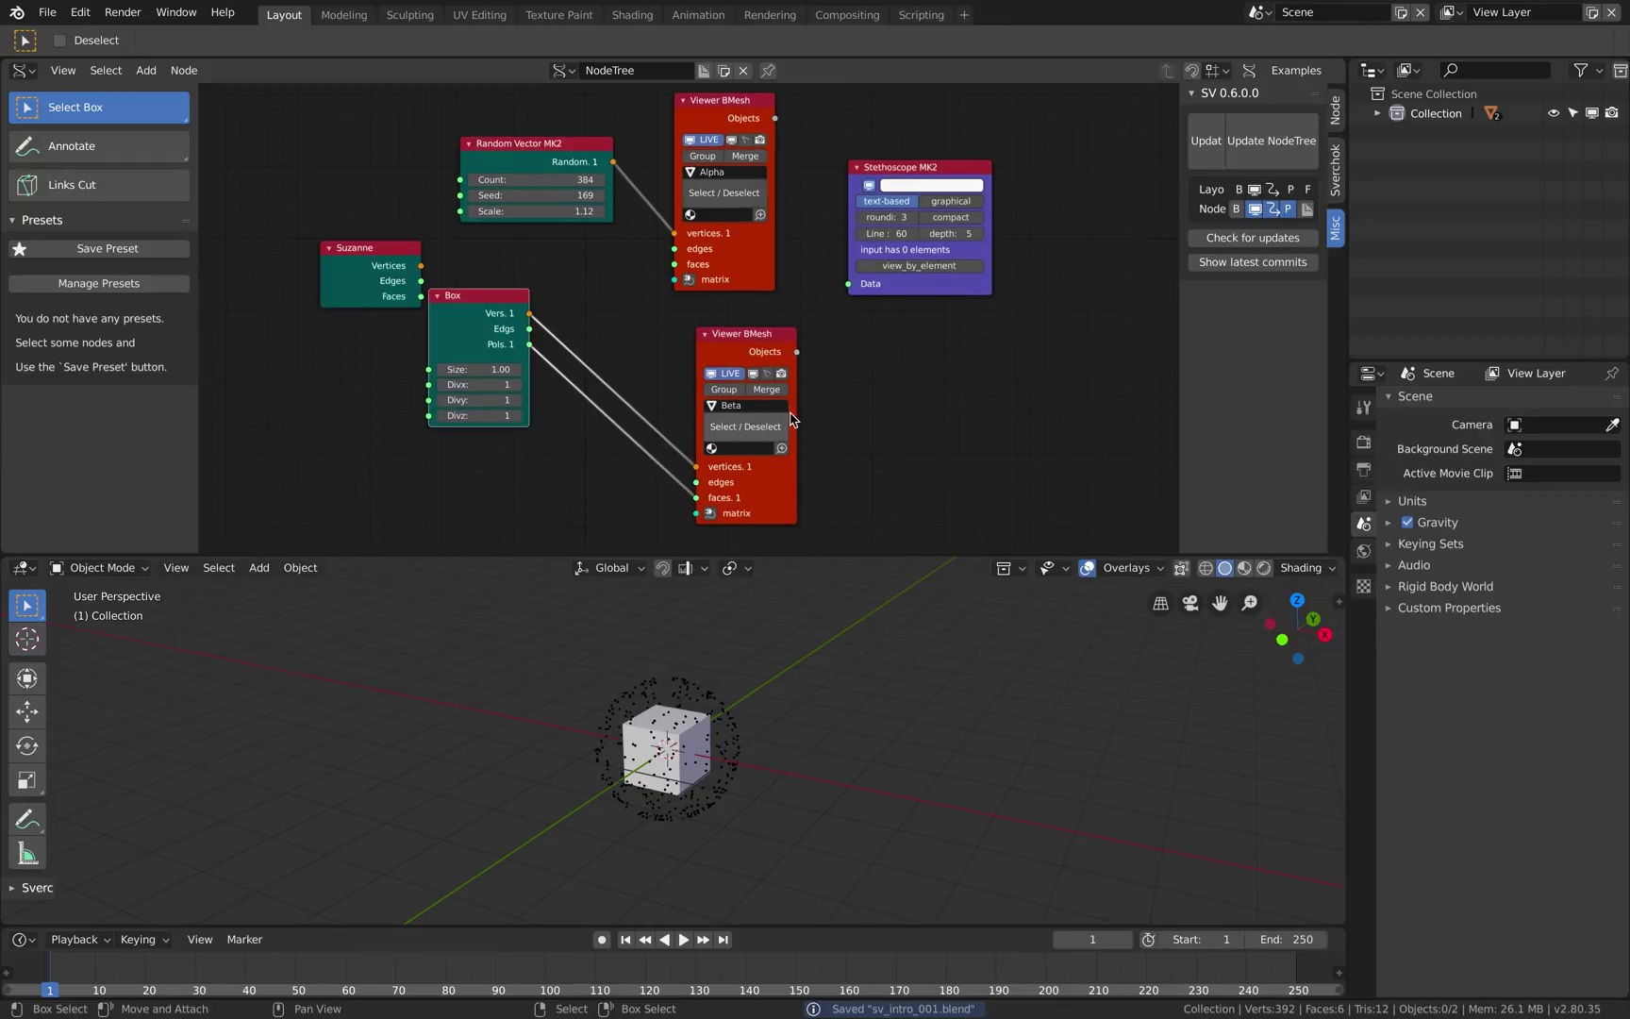
Attach a Matrix in node to the Beta viewer's matrix input and place it below Box.
click(713, 514)
drag(520, 381, 517, 479)
middle_drag(546, 399, 604, 288)
scroll(569, 295, up, 1)
drag(527, 252, 555, 212)
Expand the Matrix in node's Location, set it to 5.000, 1.740, 1.440, and save the file.
click(496, 406)
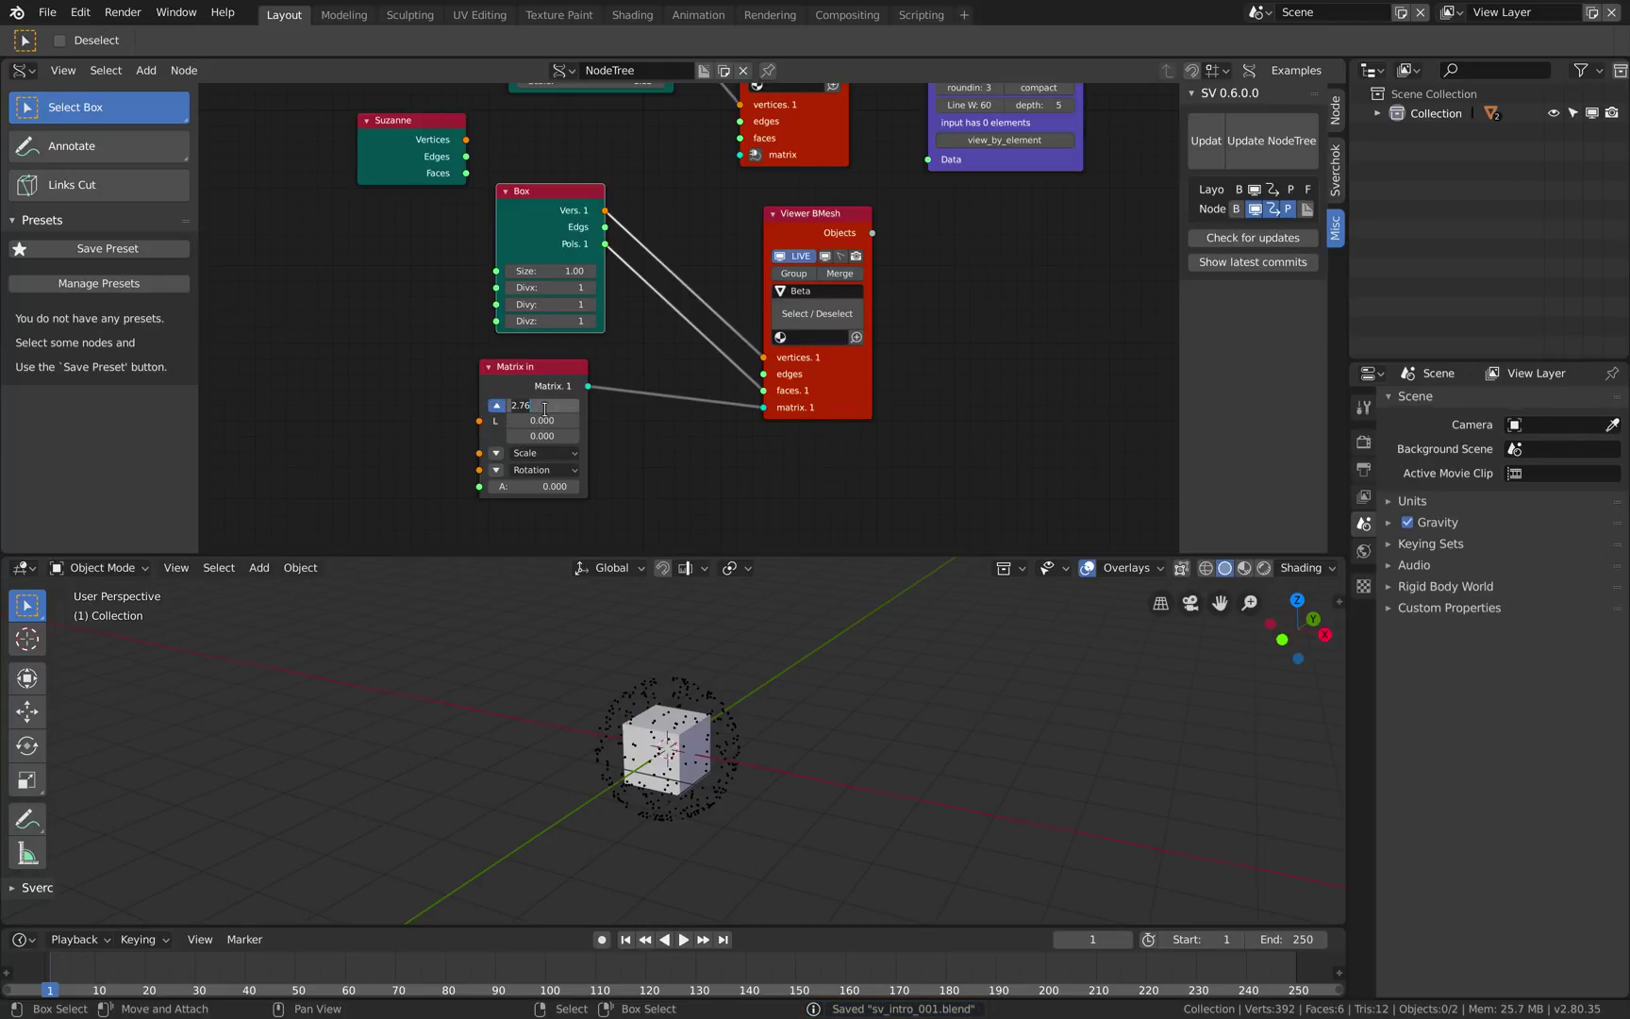
click(546, 408)
text(5)
key(Return)
middle_drag(717, 655, 745, 651)
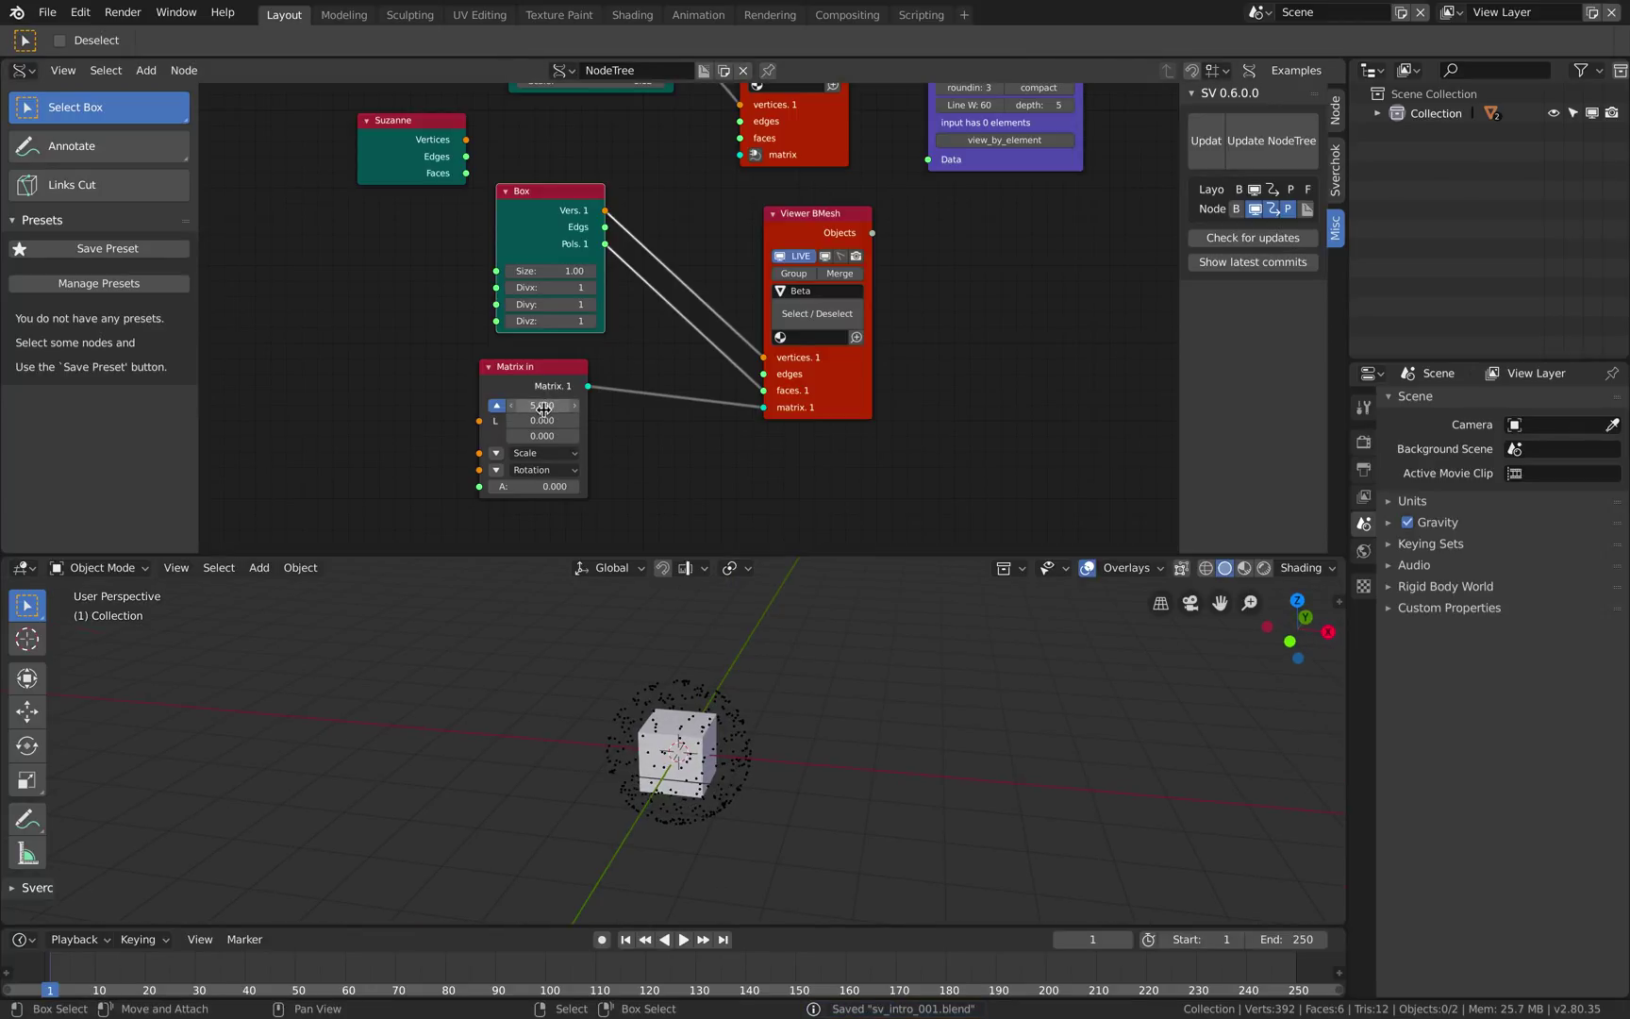
drag(544, 439, 679, 439)
click(718, 644)
key(ctrl+s)
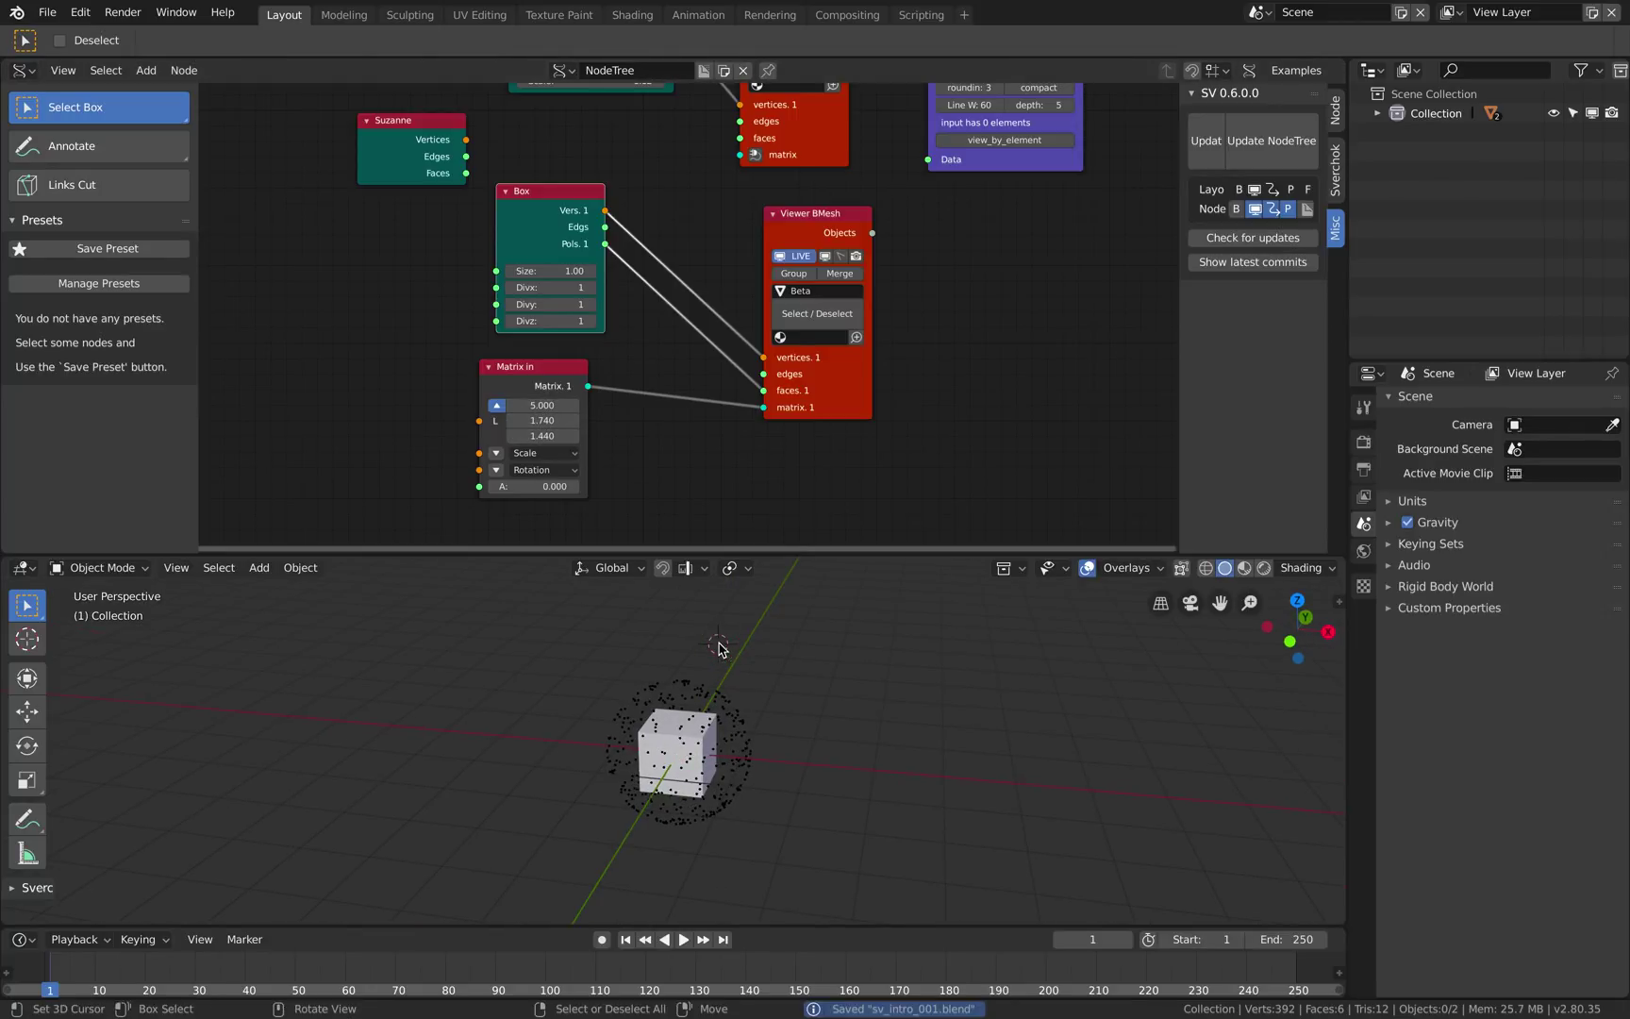
Move Stethoscope MK2 beside the Beta viewer and connect Matrix in's Matrix output to its Data input.
middle_drag(896, 337, 793, 368)
scroll(792, 368, down, 4)
drag(840, 237, 846, 434)
scroll(789, 418, up, 1)
drag(512, 414, 846, 453)
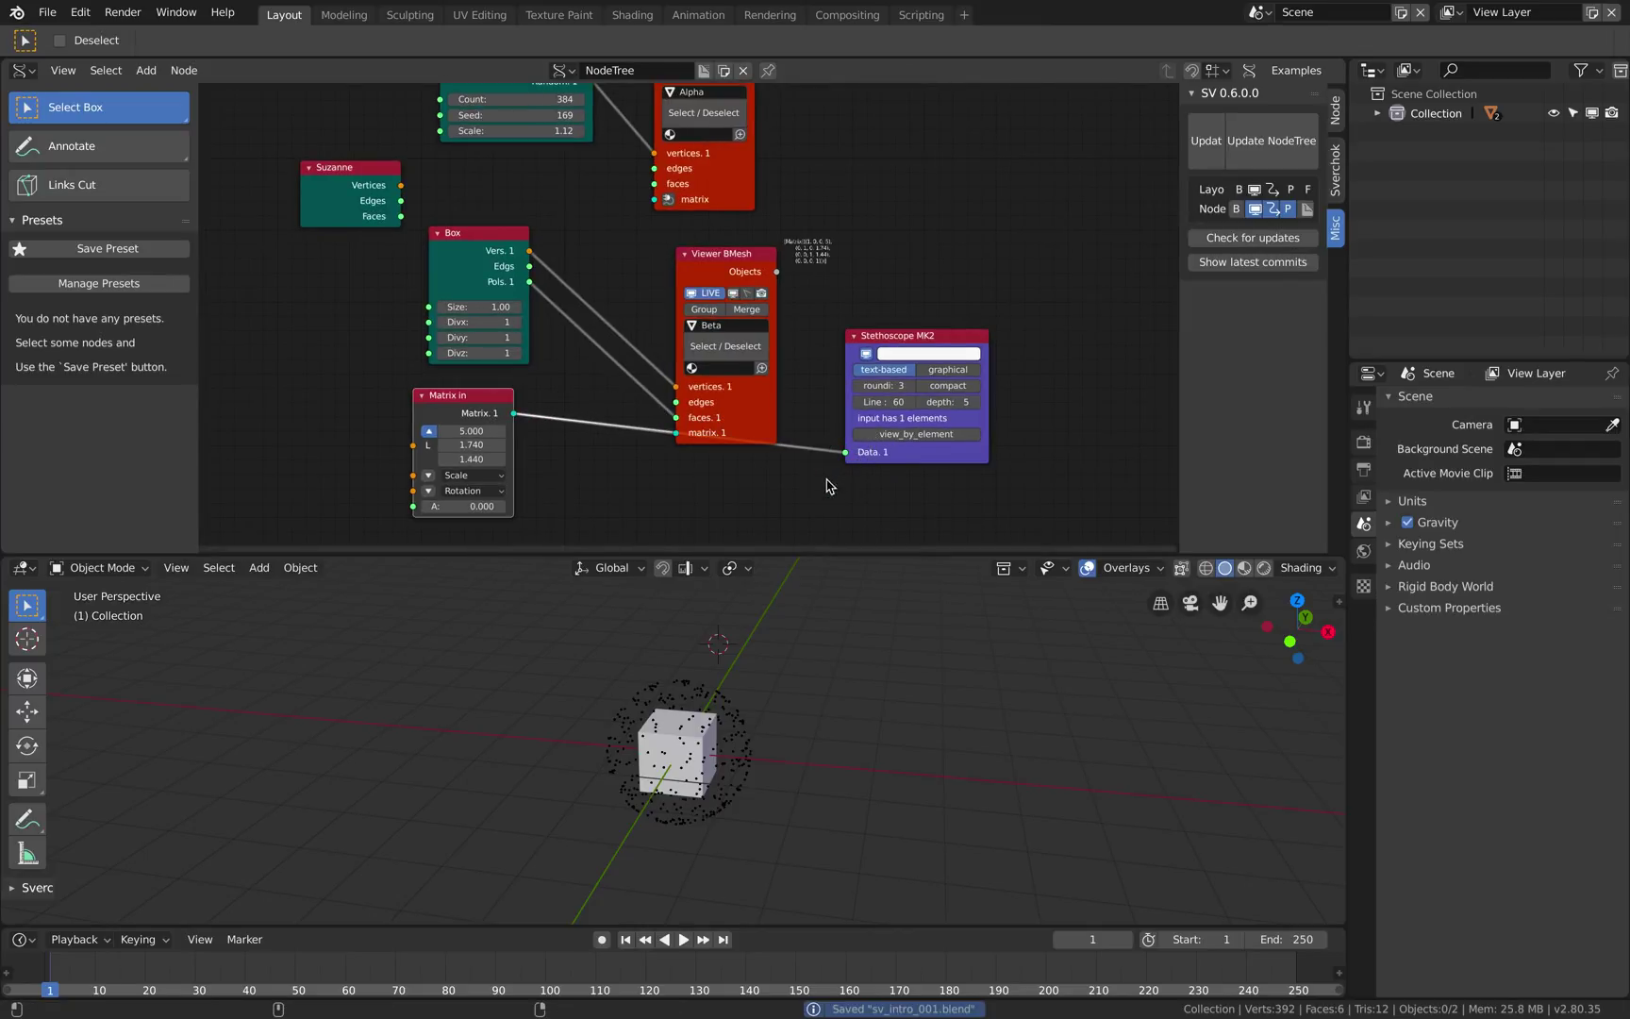
scroll(827, 486, up, 1)
drag(710, 458, 734, 423)
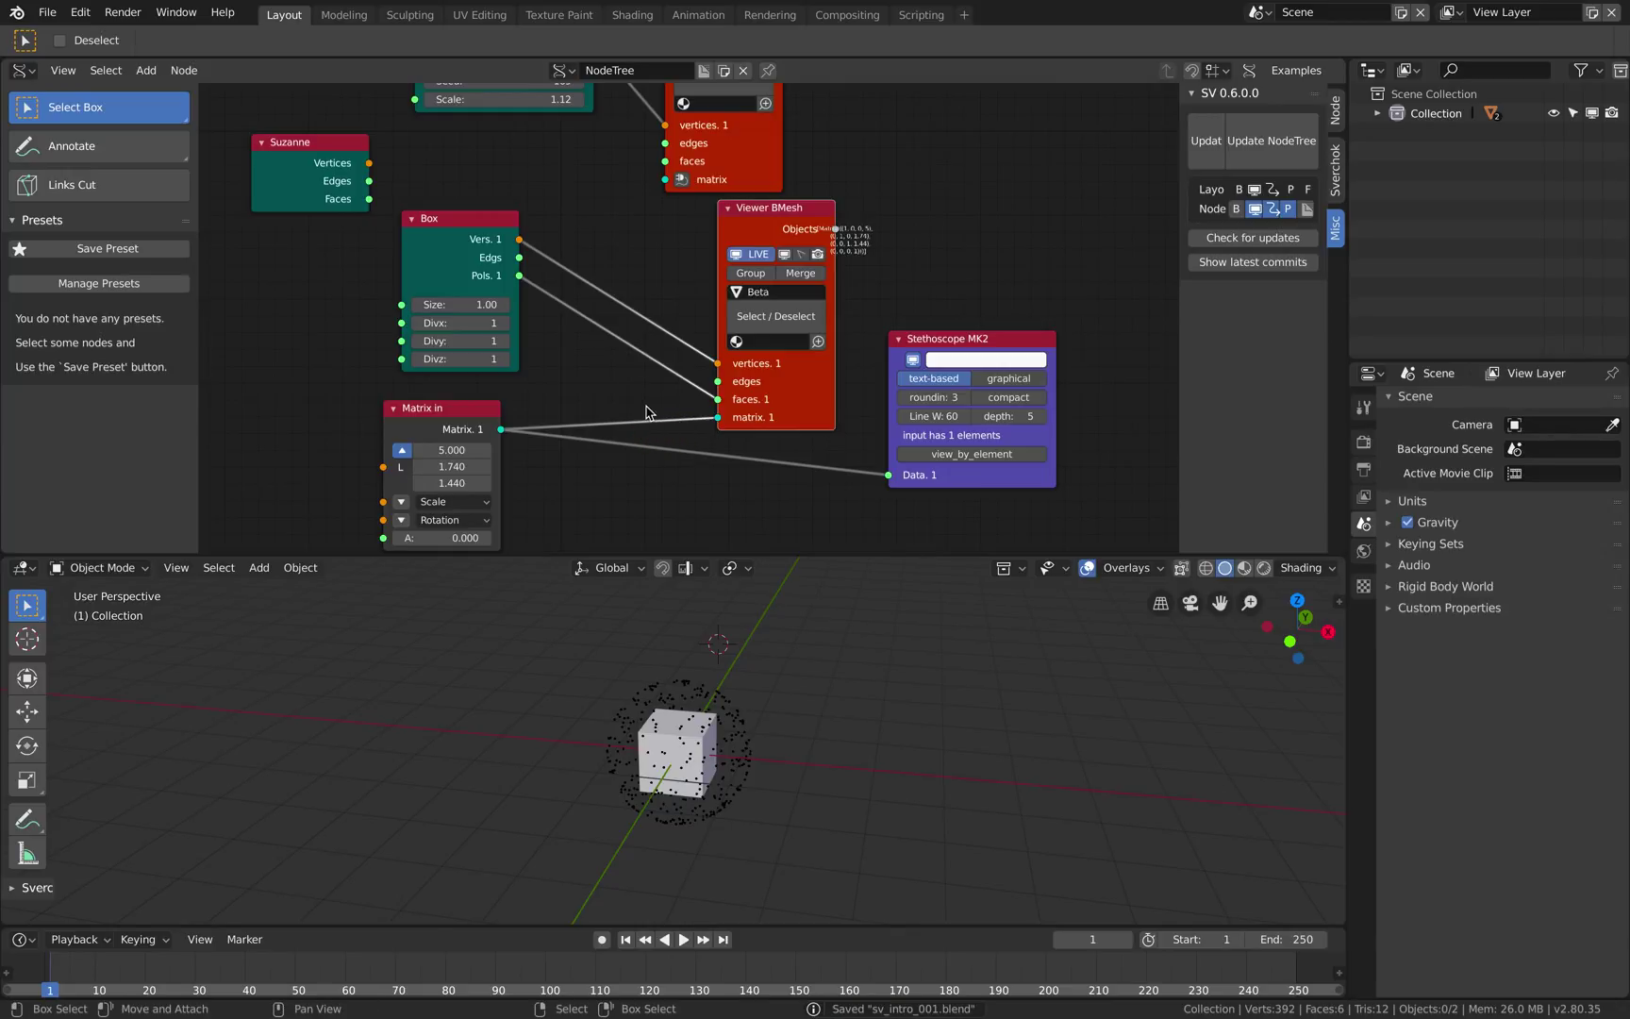
Detach the Beta viewer, link its Objects output to Stethoscope MK2, reconnect Box's Vers and Pols and the Matrix output to it, and save.
key(ctrl+z)
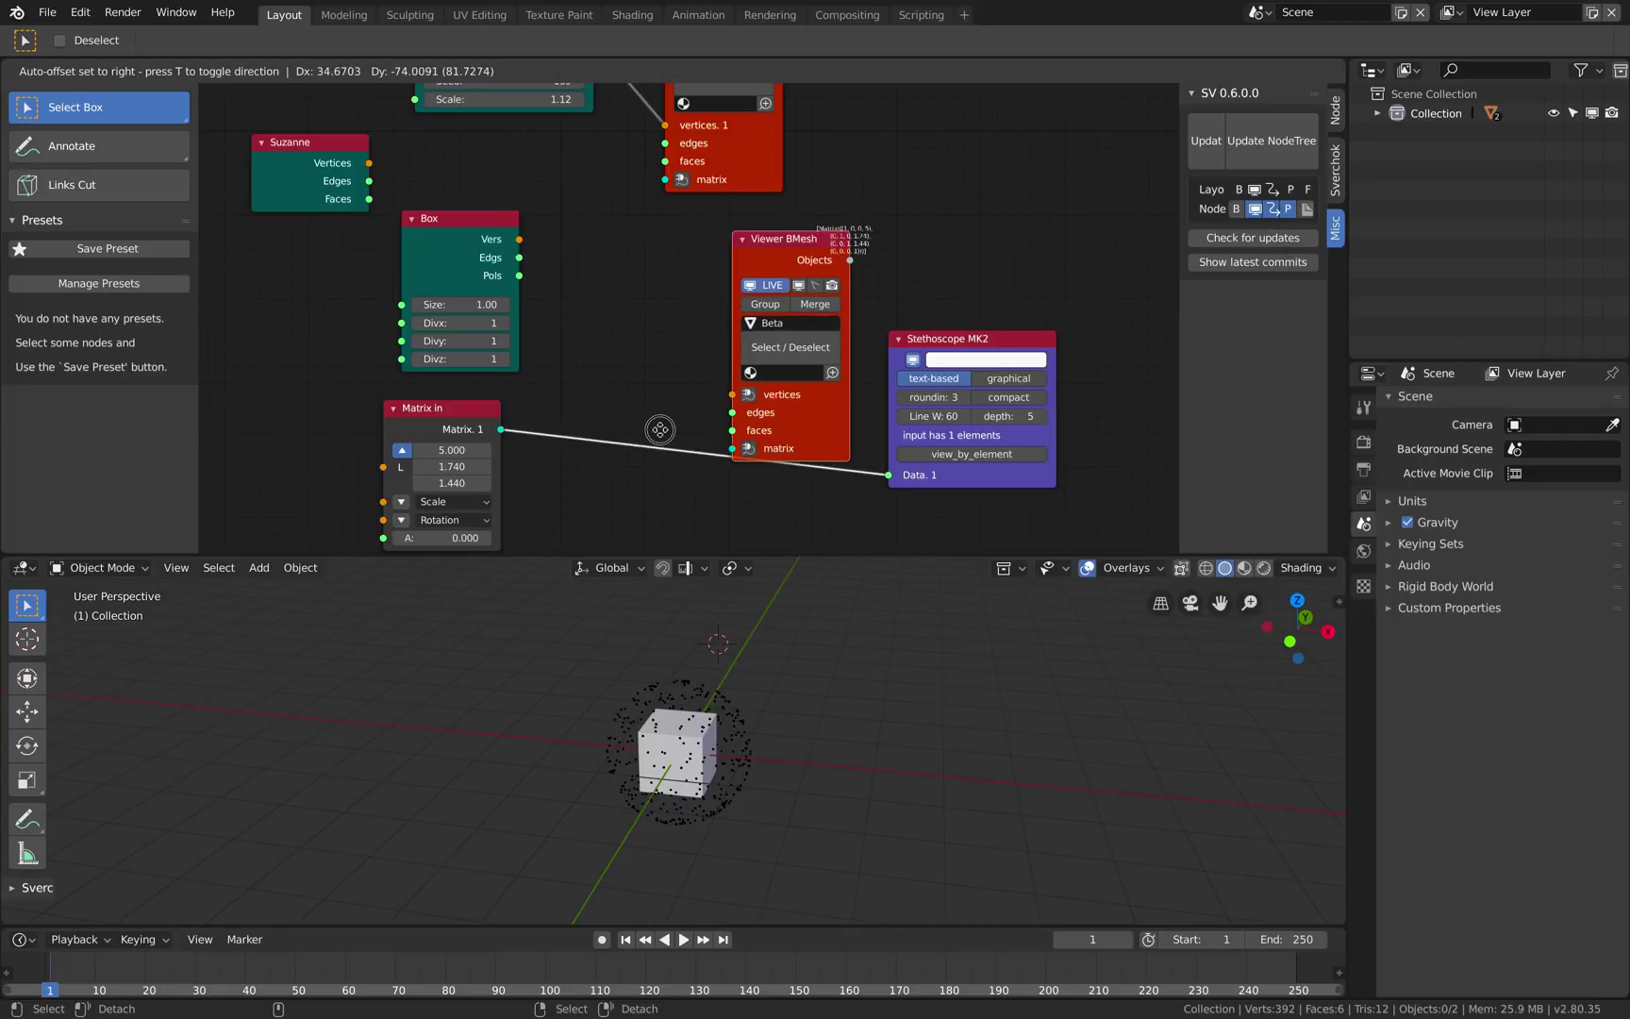
drag(519, 239, 702, 397)
drag(519, 275, 550, 304)
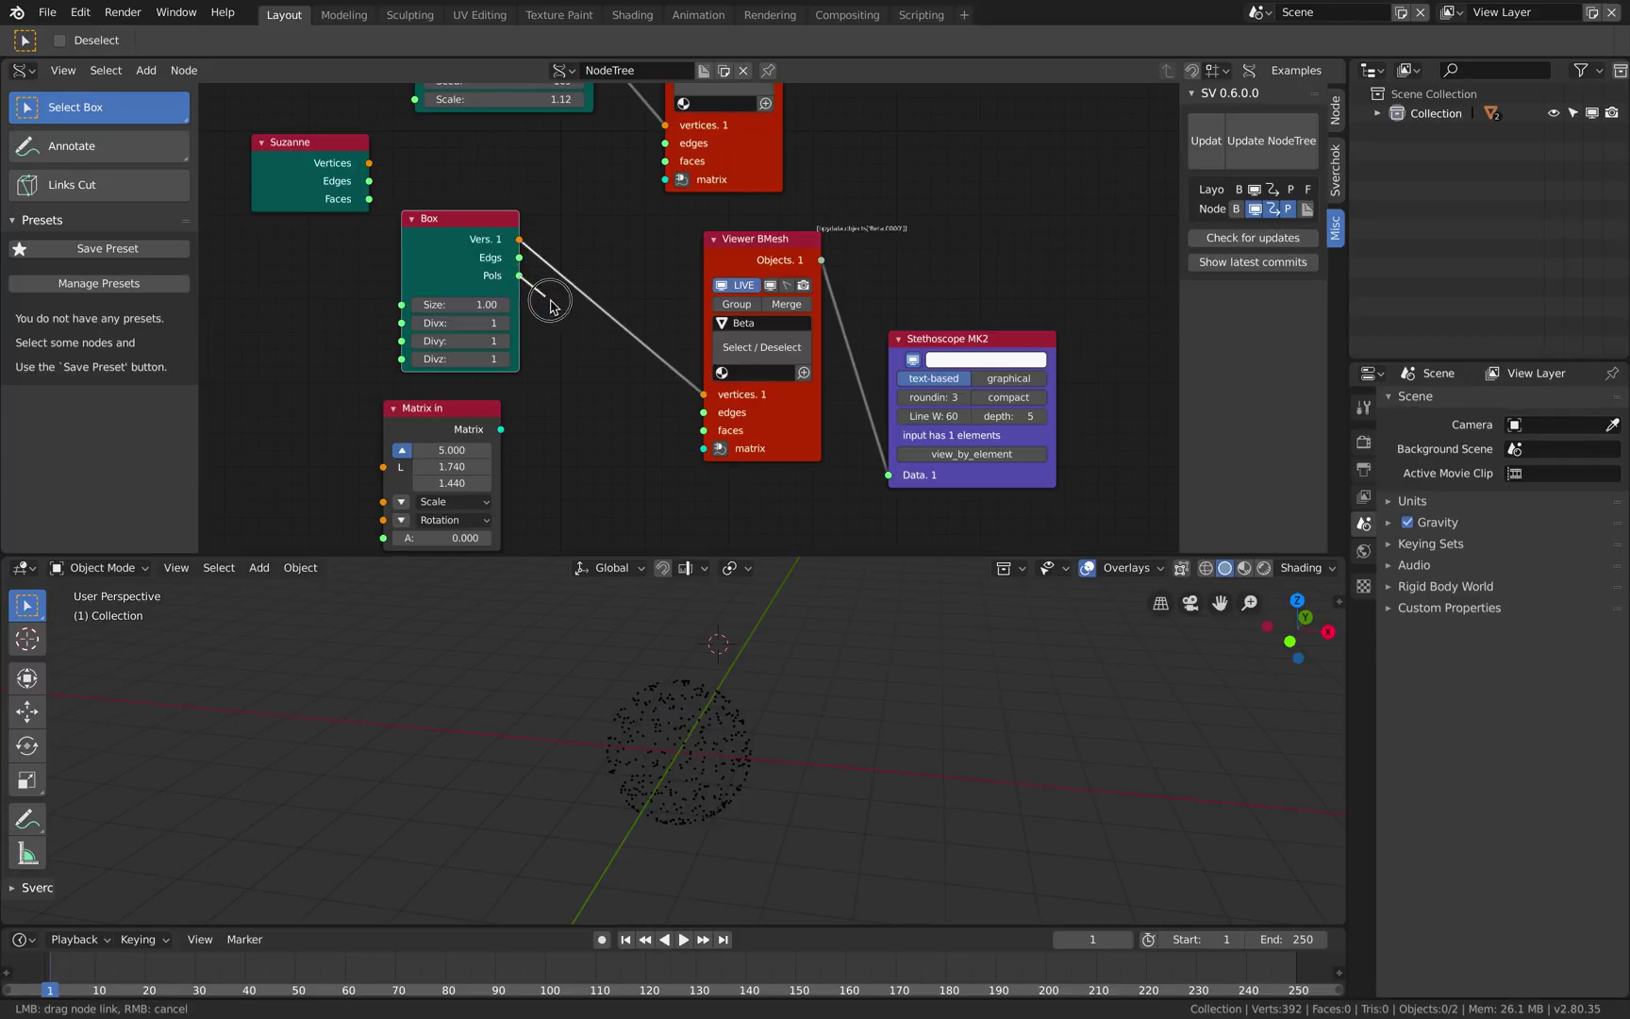
drag(661, 415, 704, 430)
drag(501, 429, 704, 448)
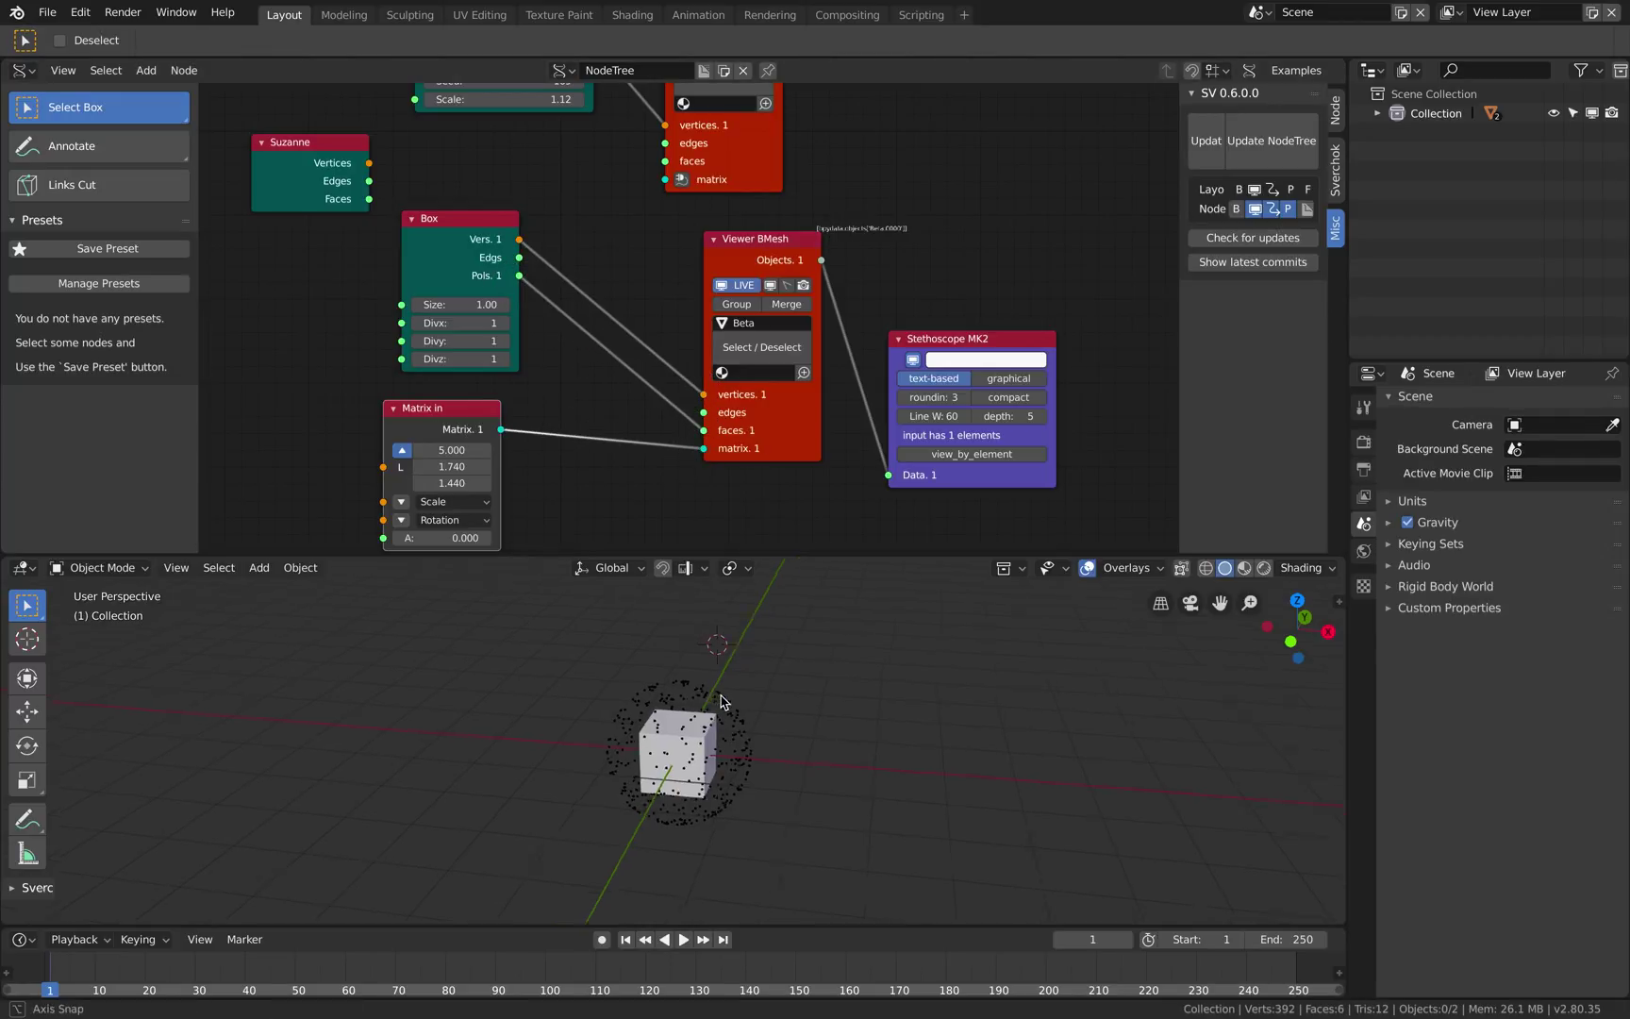
key(ctrl+s)
Go to frame 80 on the timeline and make the timeline area taller.
click(447, 960)
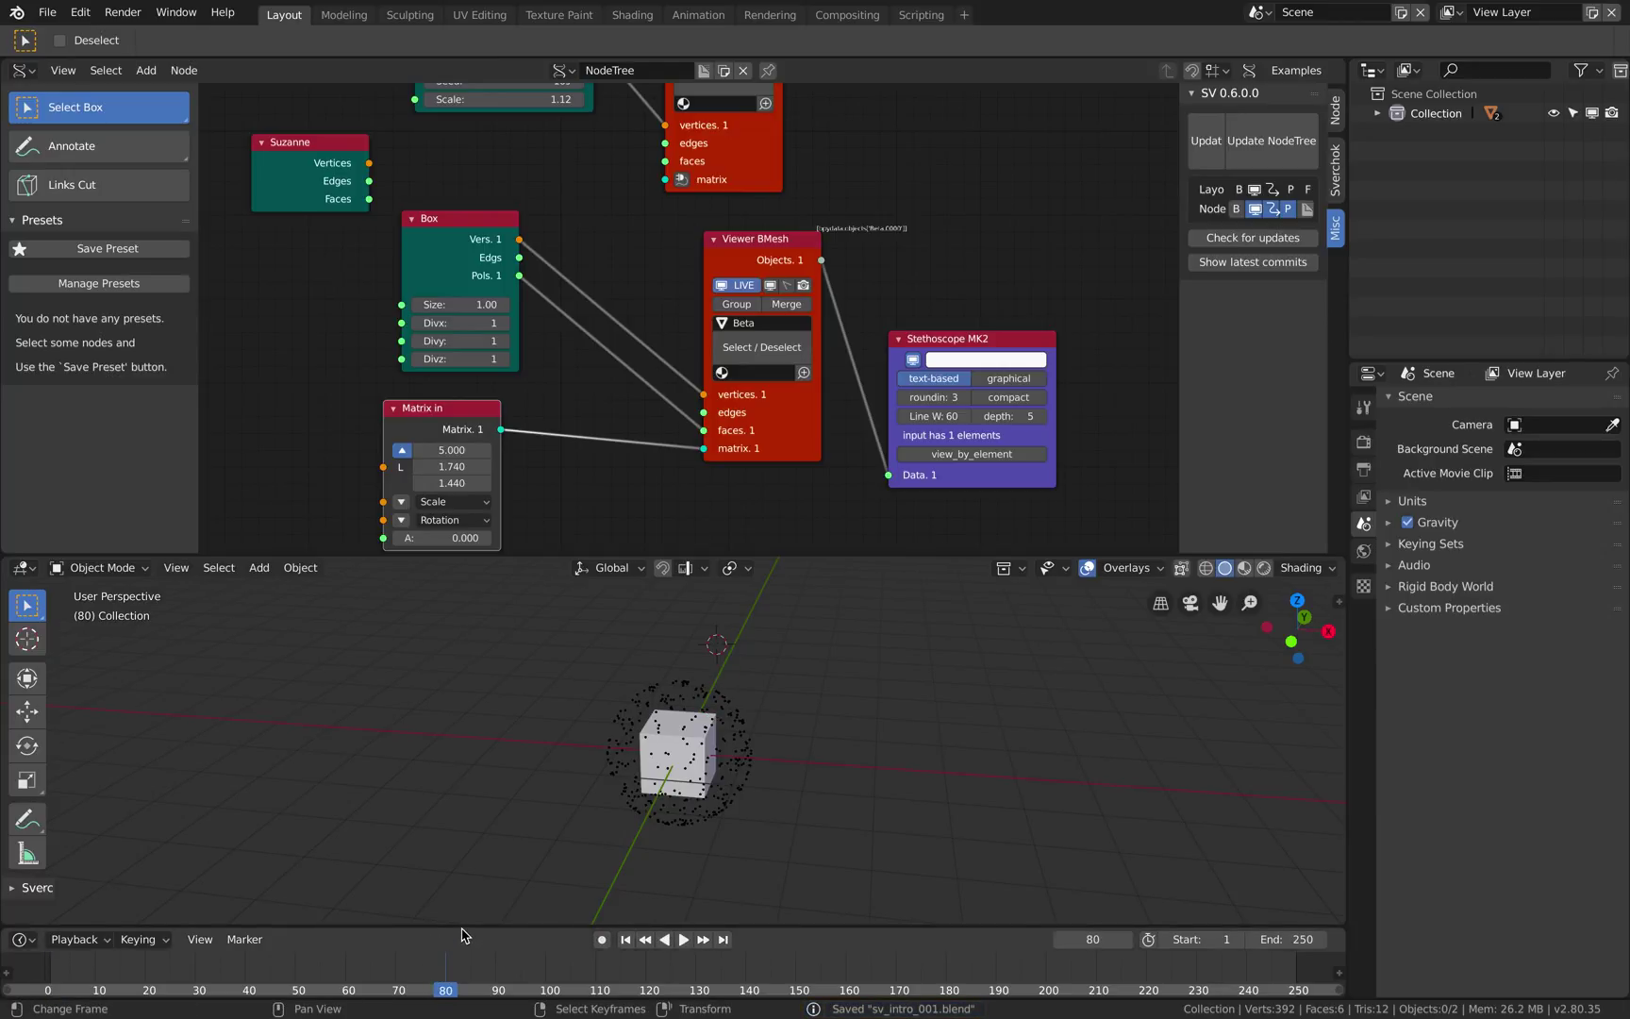
drag(462, 928, 472, 874)
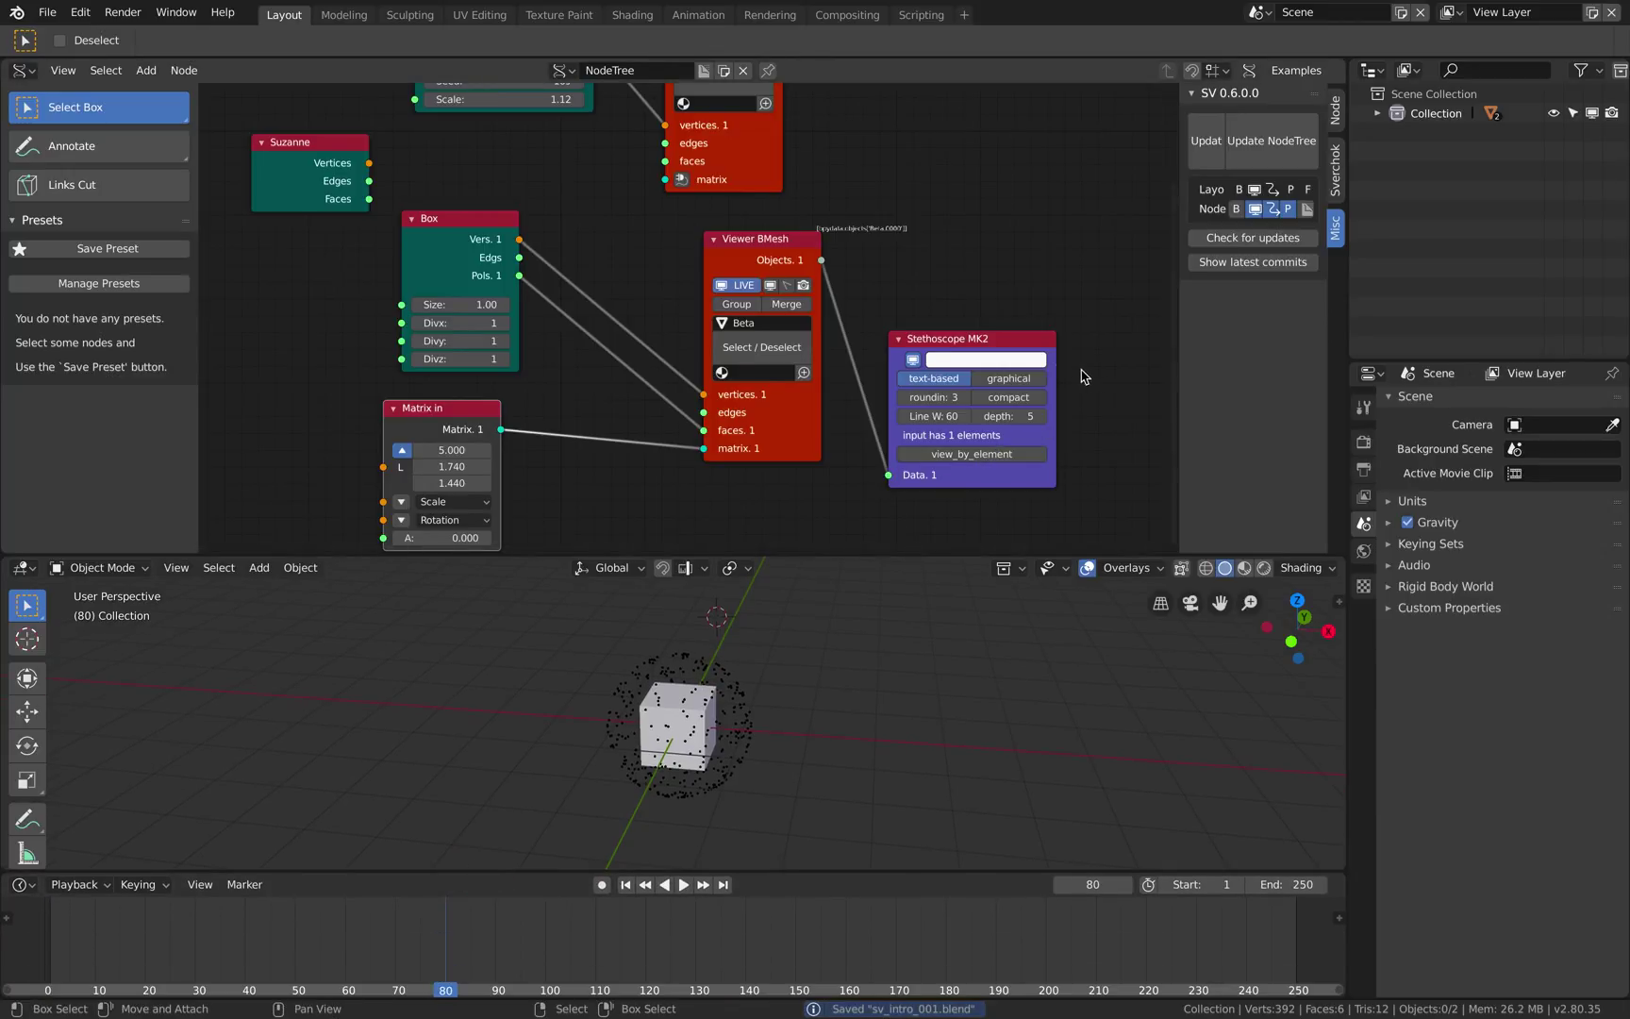
middle_drag(1066, 374, 1057, 372)
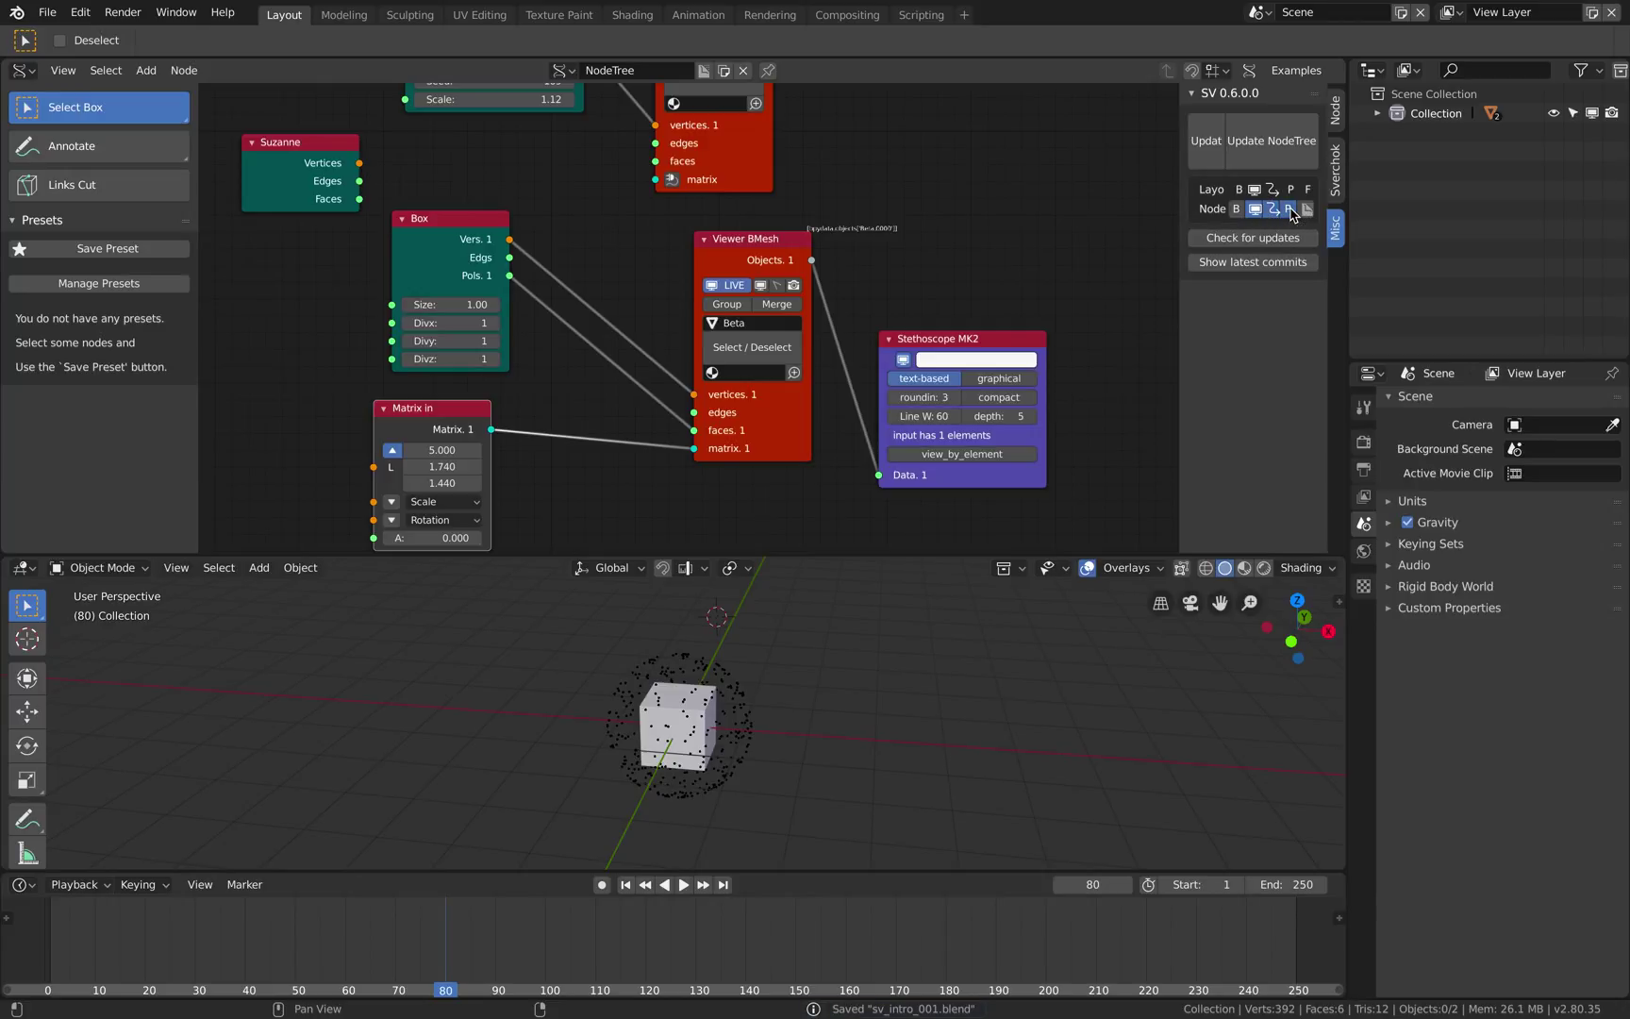
middle_drag(947, 265, 938, 266)
middle_drag(783, 659, 745, 668)
Save the file, reload sv_intro_001.blend from the recent files, and save it again.
key(ctrl+s)
click(46, 12)
mouse_move(161, 75)
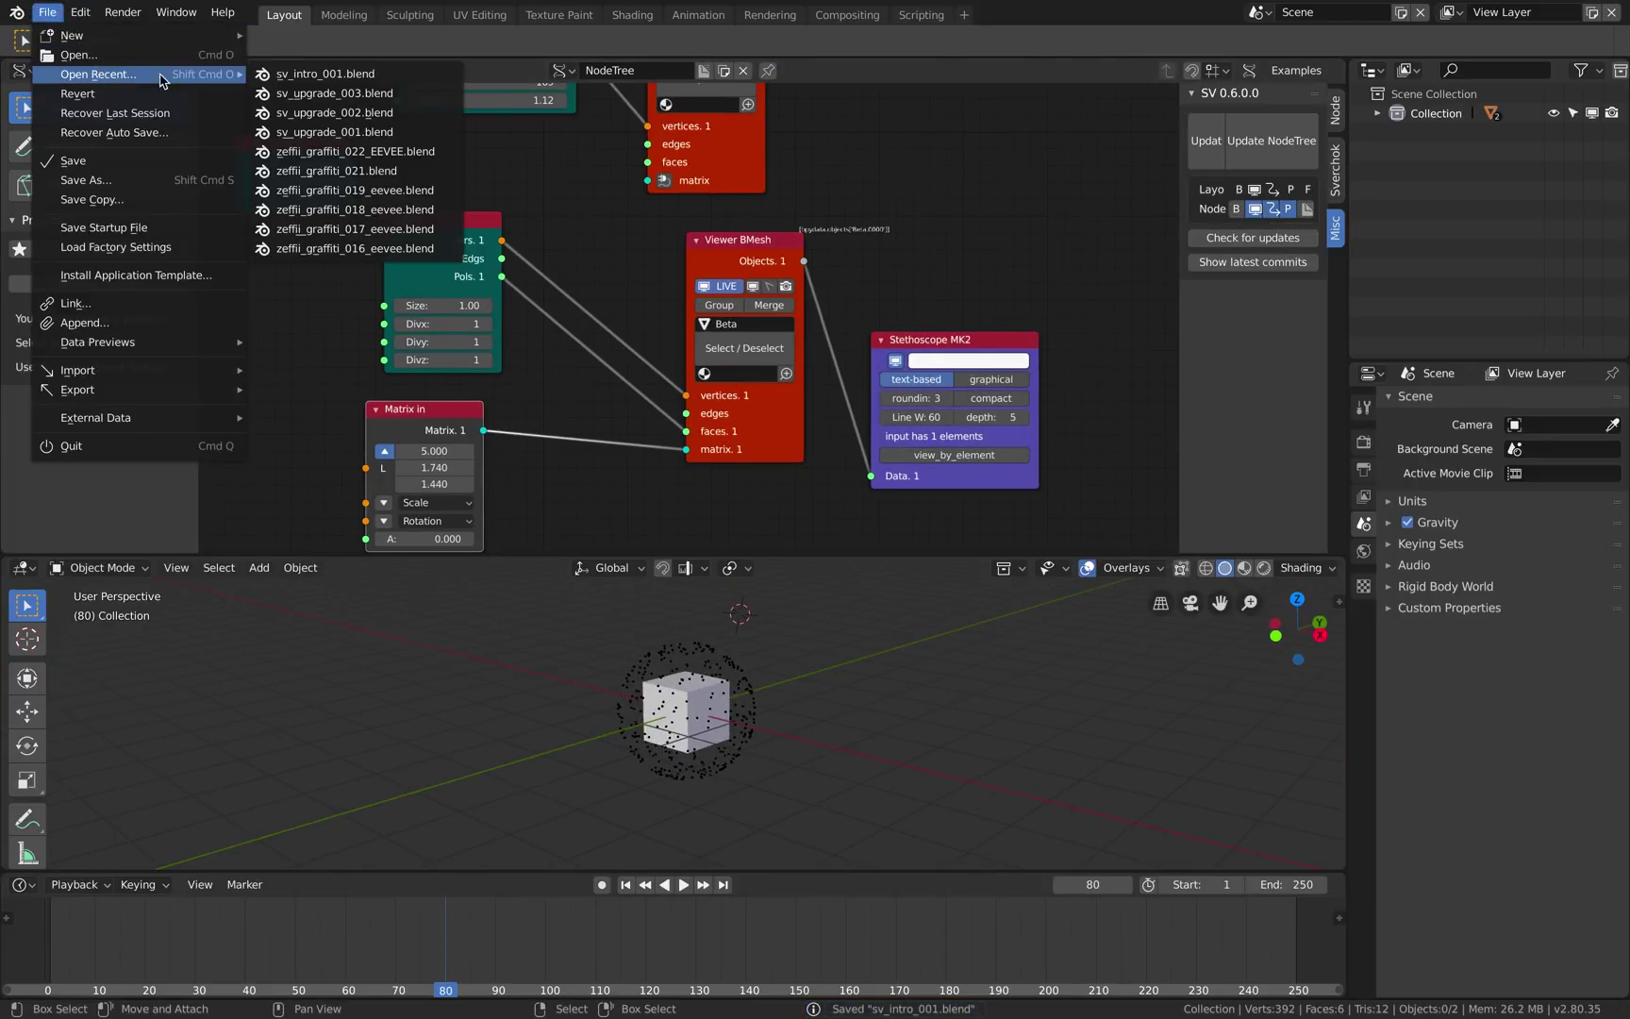
click(290, 77)
middle_drag(707, 678, 803, 725)
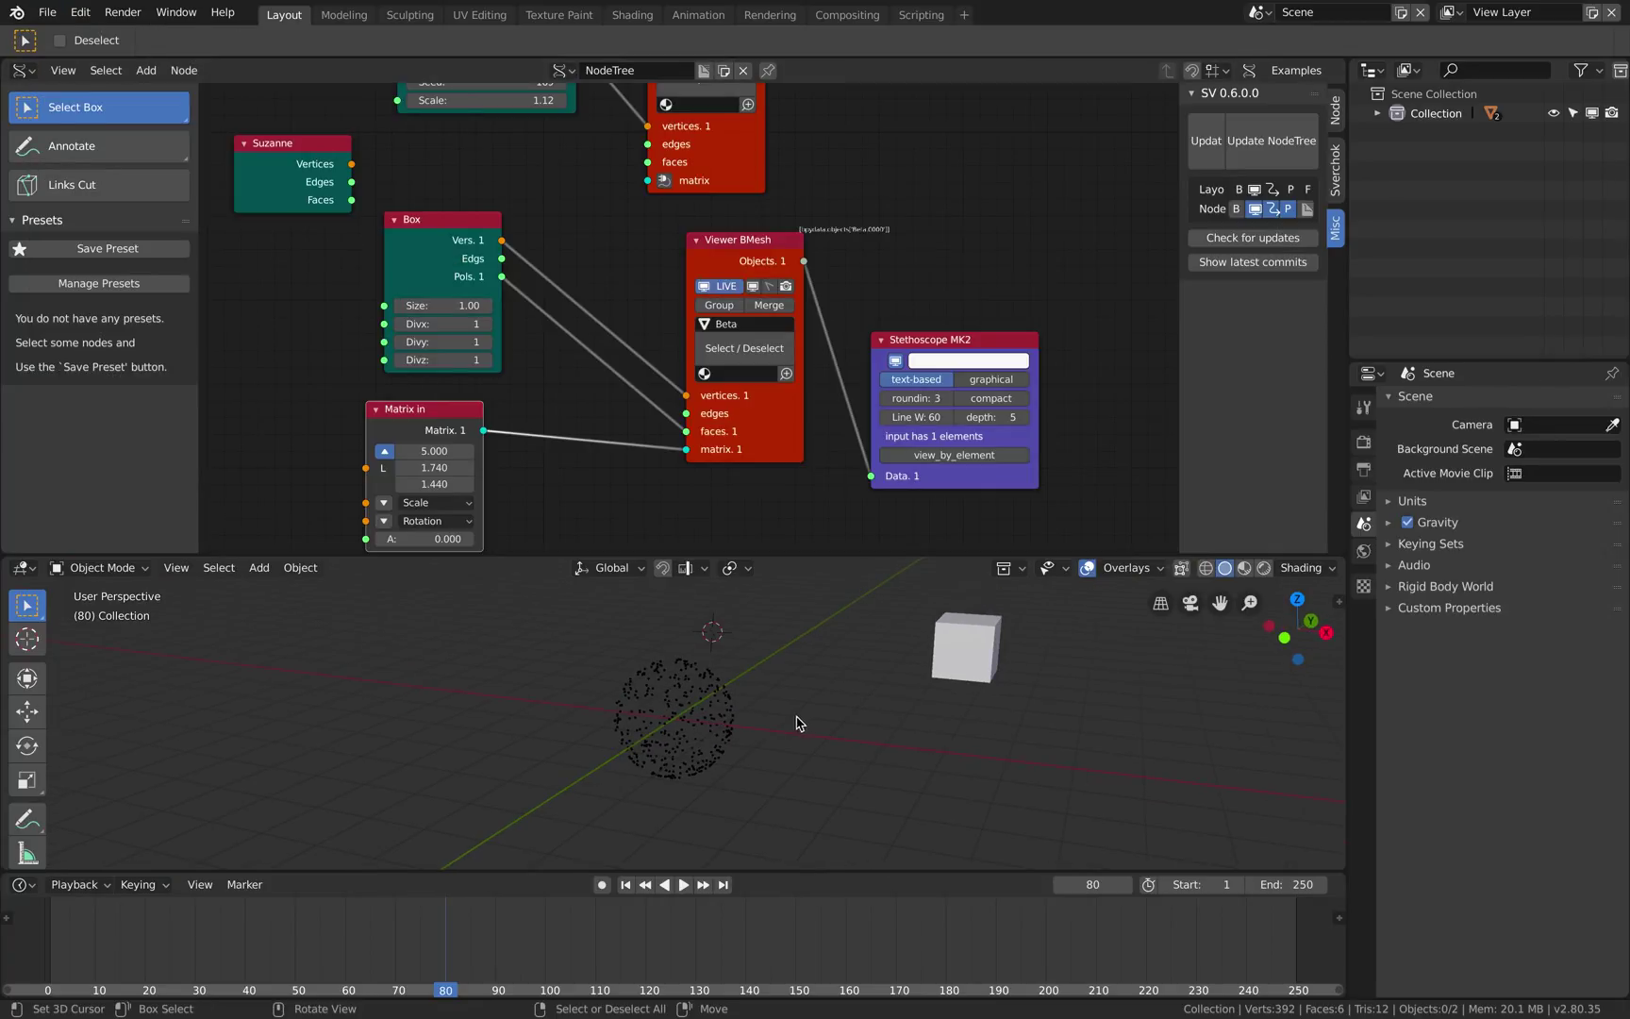
middle_drag(727, 627, 750, 710)
middle_drag(535, 457, 547, 445)
key(ctrl+s)
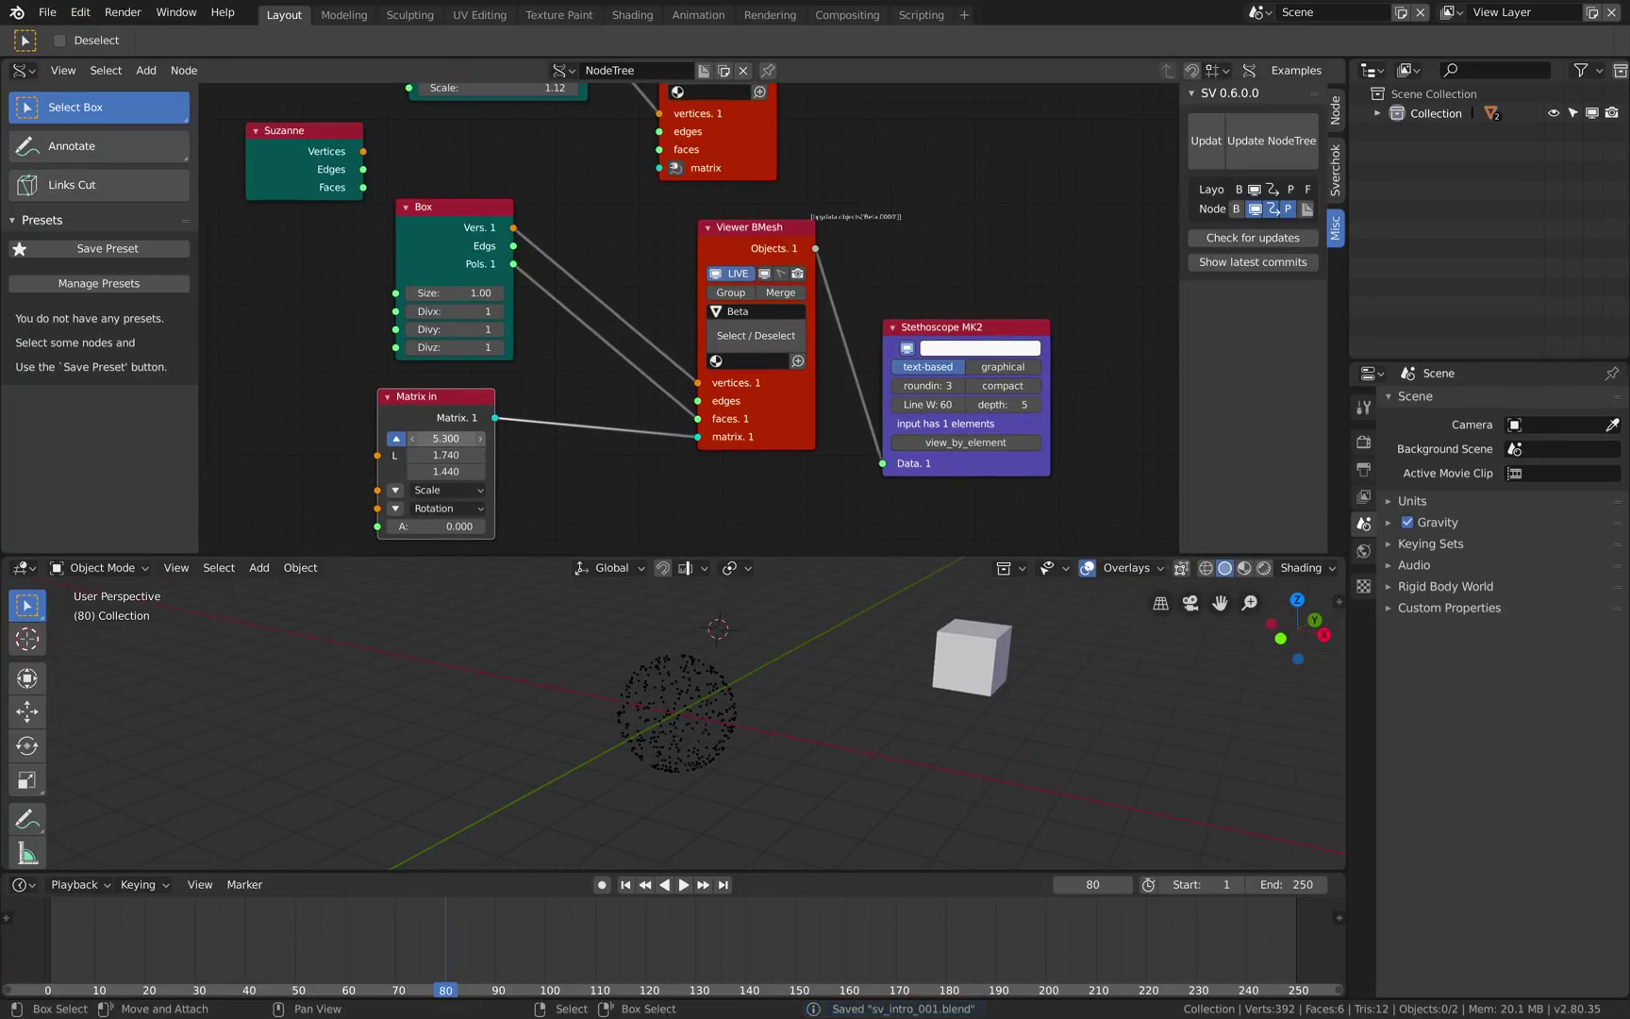
Move the Suzanne node to the right of the Alpha viewer and save the file.
middle_drag(968, 694, 862, 703)
middle_drag(659, 159, 707, 281)
mouse_move(549, 287)
middle_down()
mouse_move(563, 283)
mouse_move(549, 300)
middle_up()
drag(388, 277, 1013, 176)
middle_drag(933, 214, 688, 342)
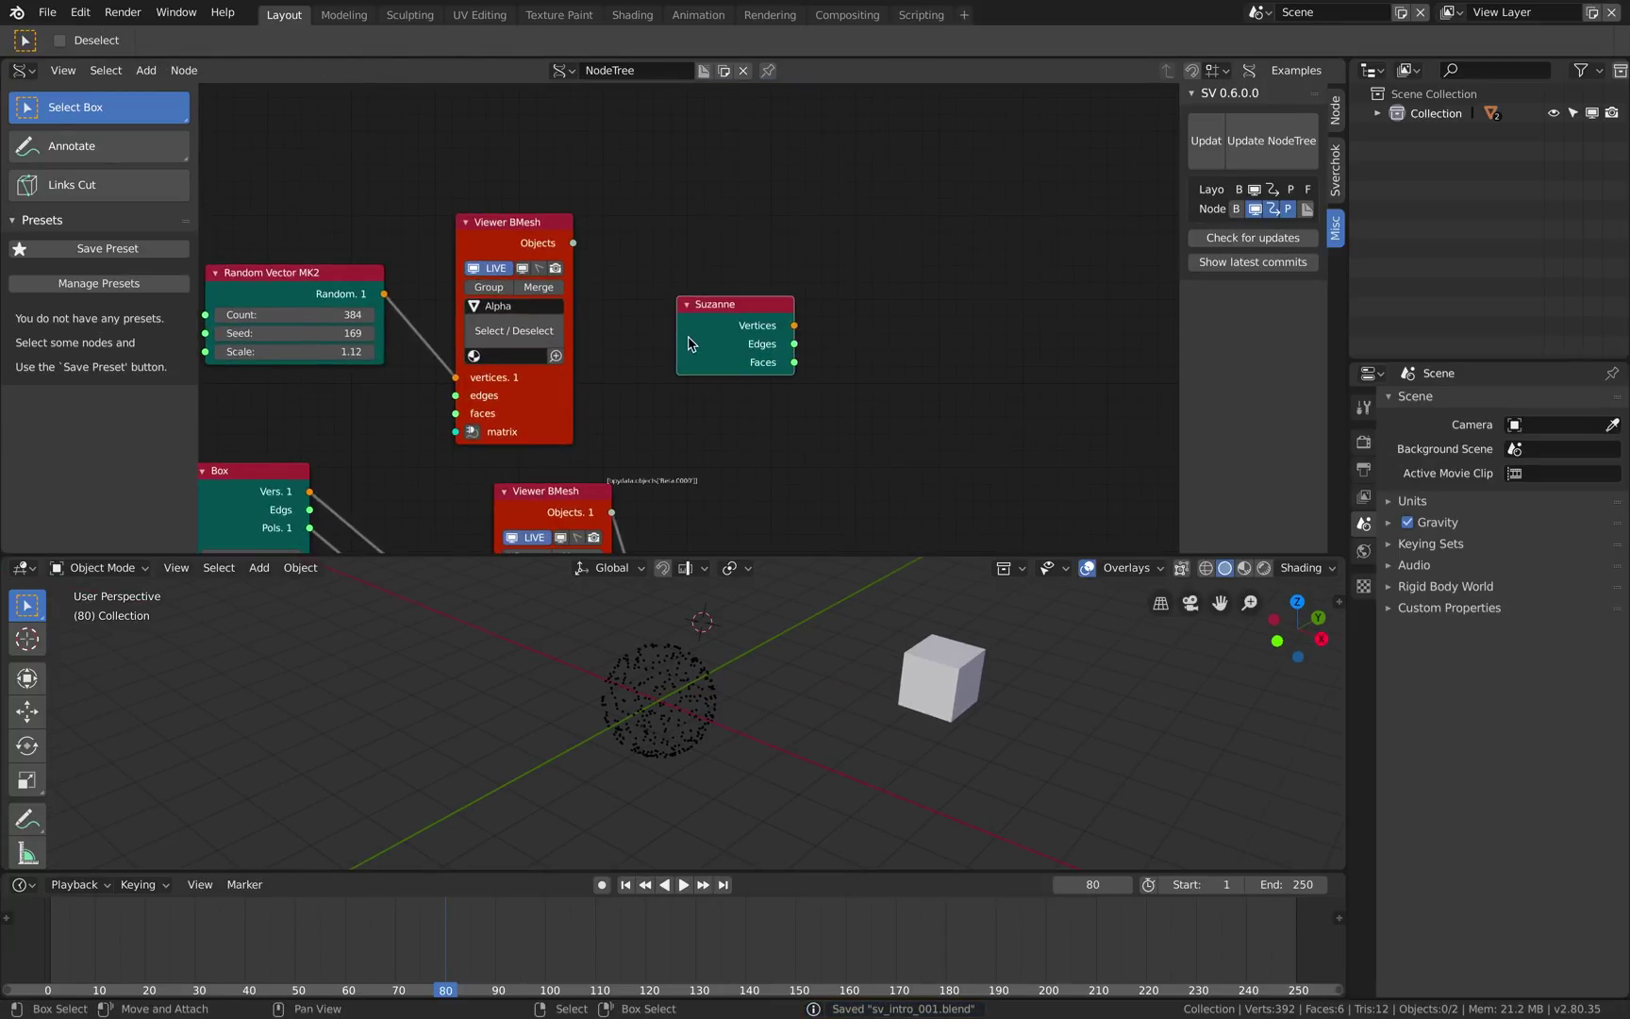
key(ctrl+s)
Search the nodes for "viewer b", place a Viewer BMesh node to the right of Suzanne, and save the file.
middle_drag(919, 271, 848, 222)
key(shift+a)
click(843, 217)
text(viewr b)
key(BackSpace)
key(BackSpace)
key(BackSpace)
text(er b)
key(Return)
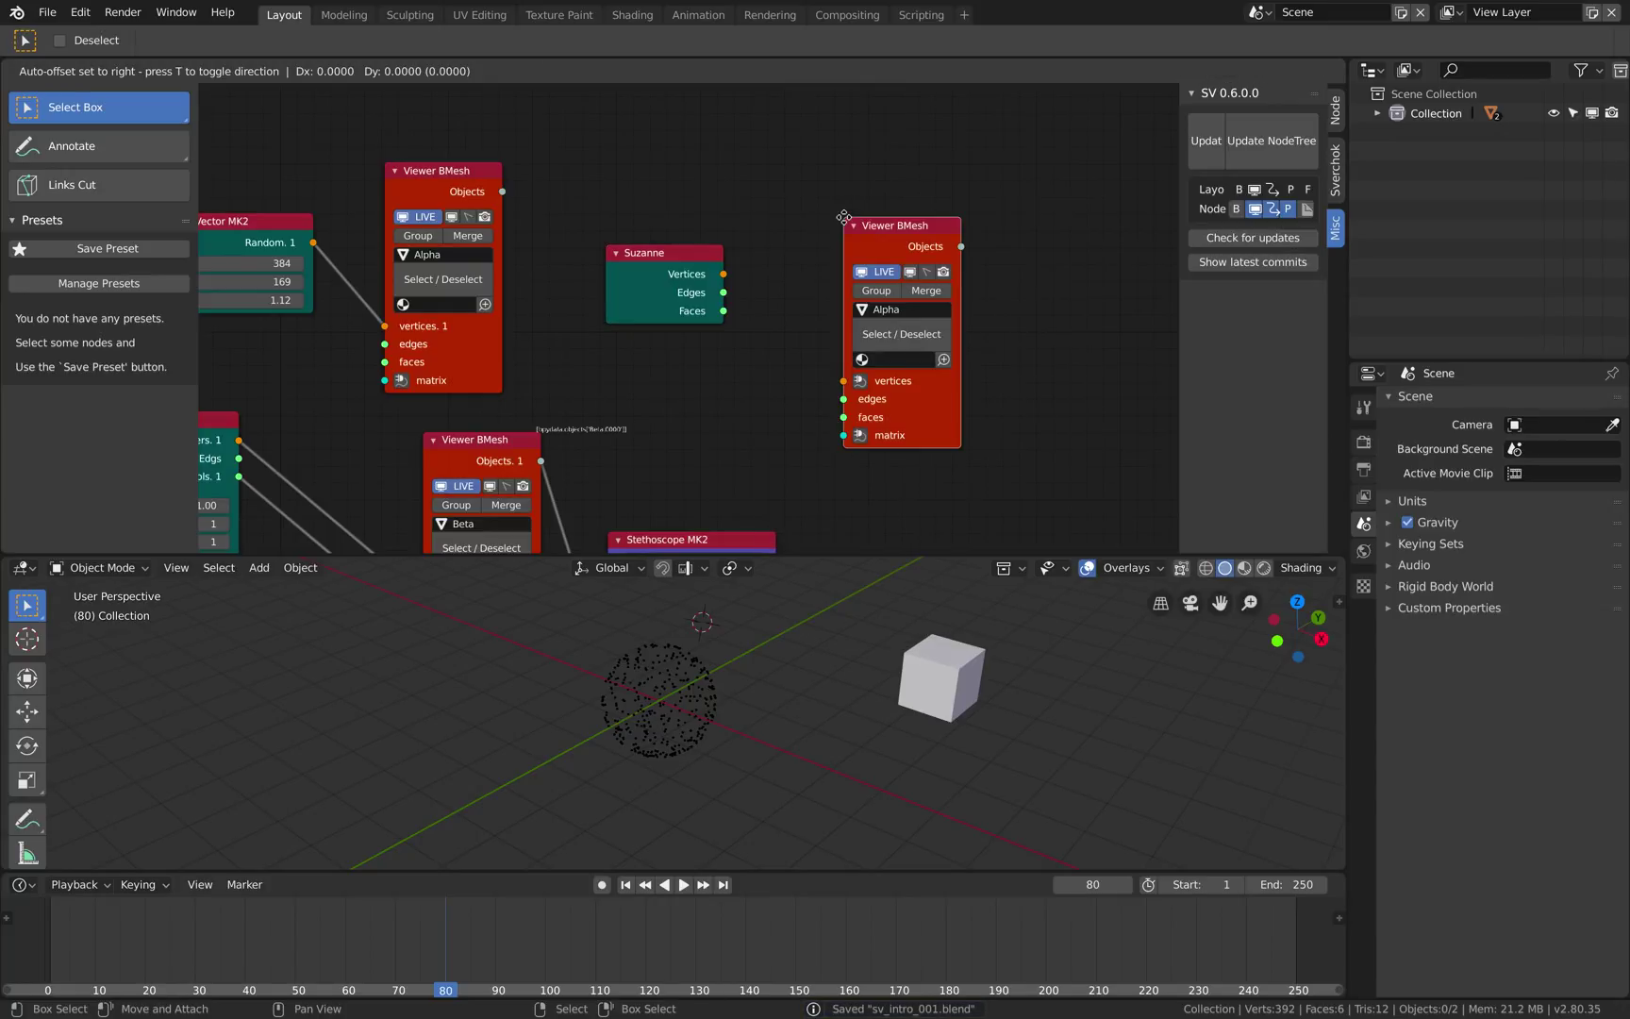
click(821, 173)
key(ctrl+s)
Try to connect Suzanne's Vertices output to the vertices input of the viewer beside it.
scroll(772, 262, up, 1)
drag(735, 270, 831, 346)
middle_drag(779, 306, 780, 295)
Browse the Generator nodes, search for "roun", and place a Rounded Box node to the right of Suzanne's viewer.
key(shift+a)
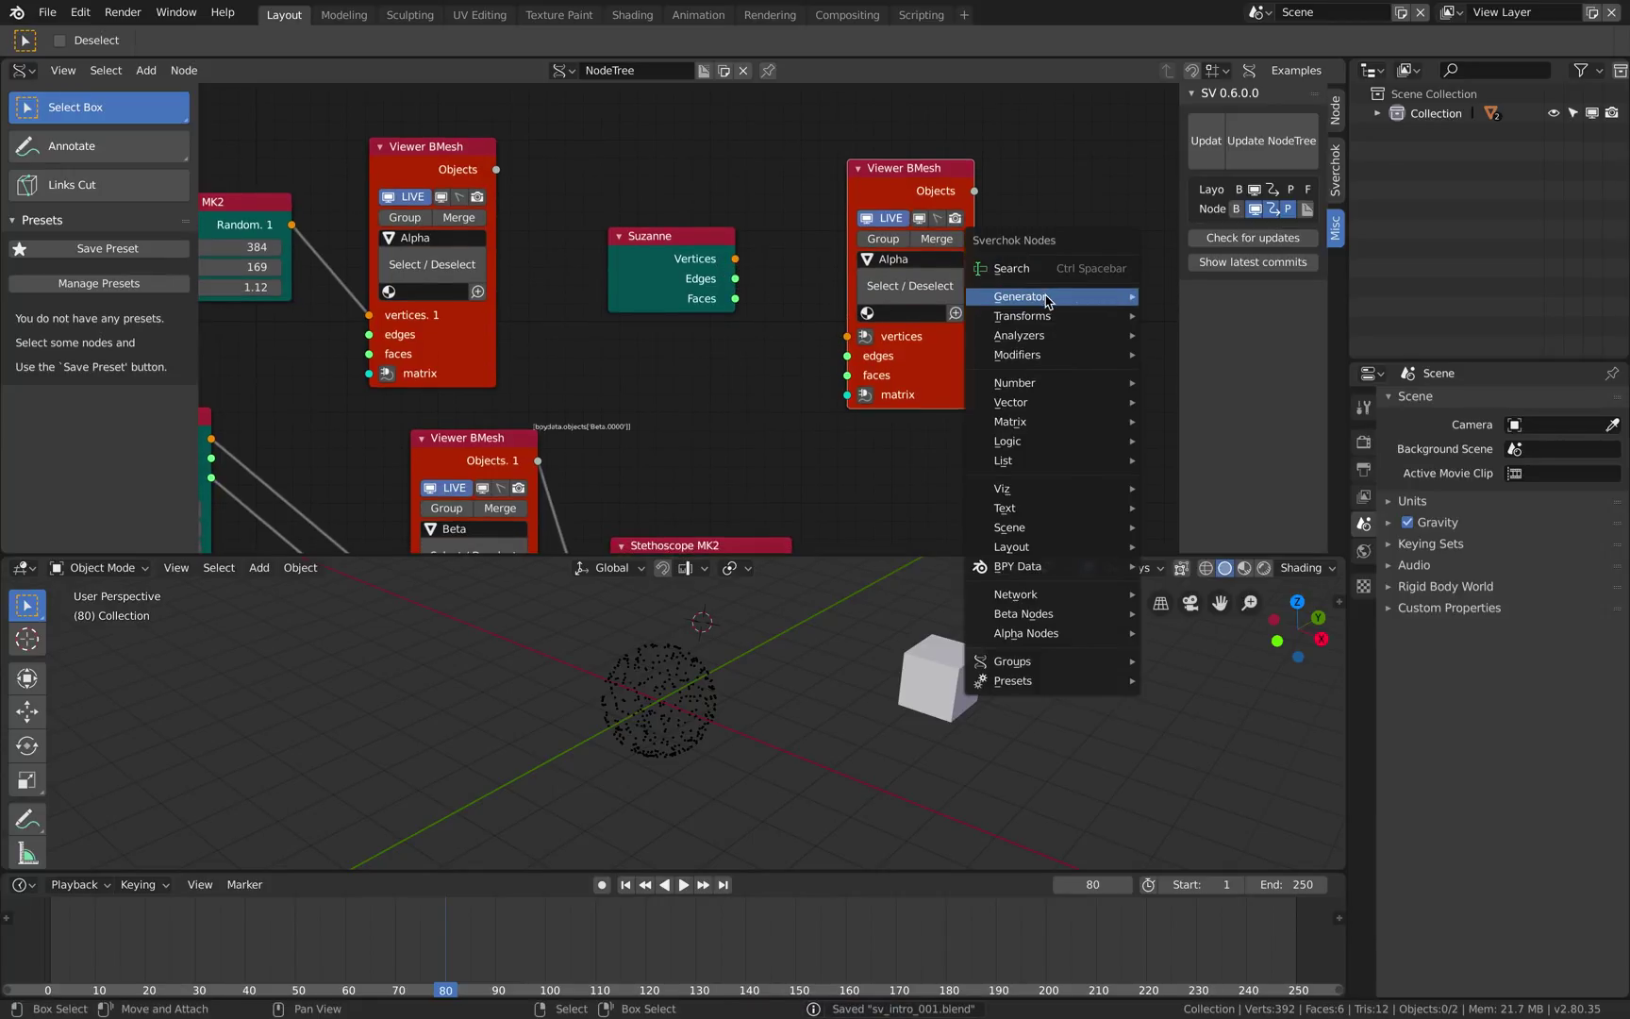
mouse_move(1047, 300)
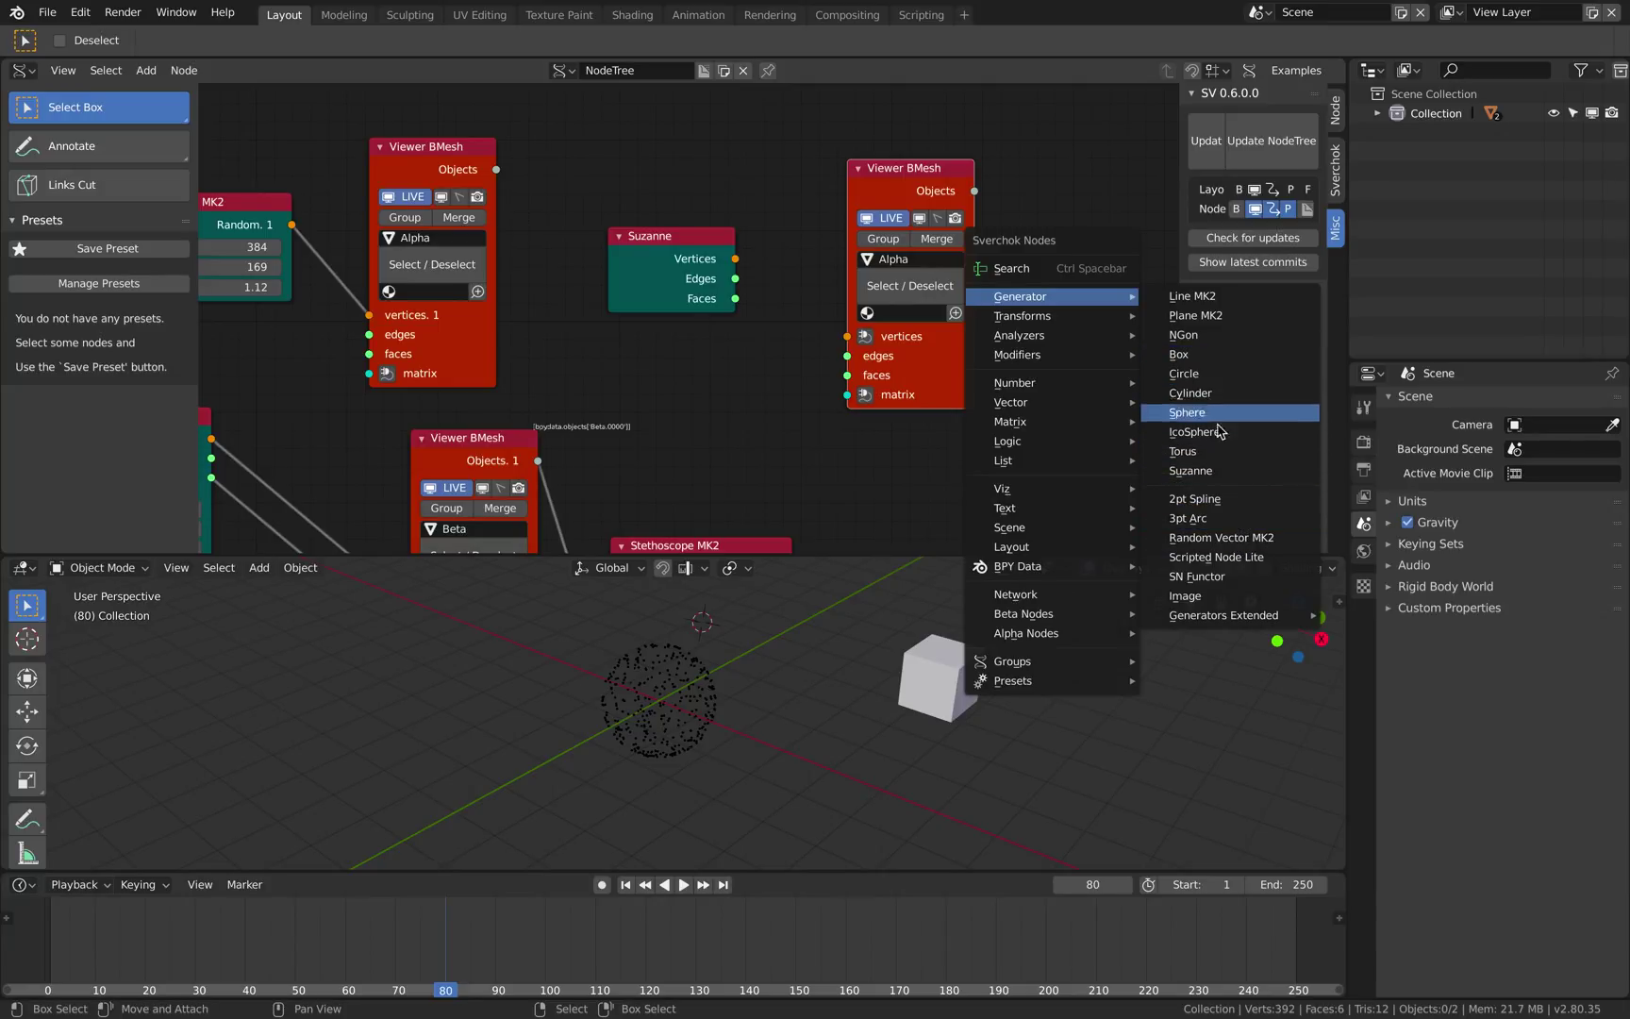
middle_drag(955, 190, 859, 180)
key(shift+a)
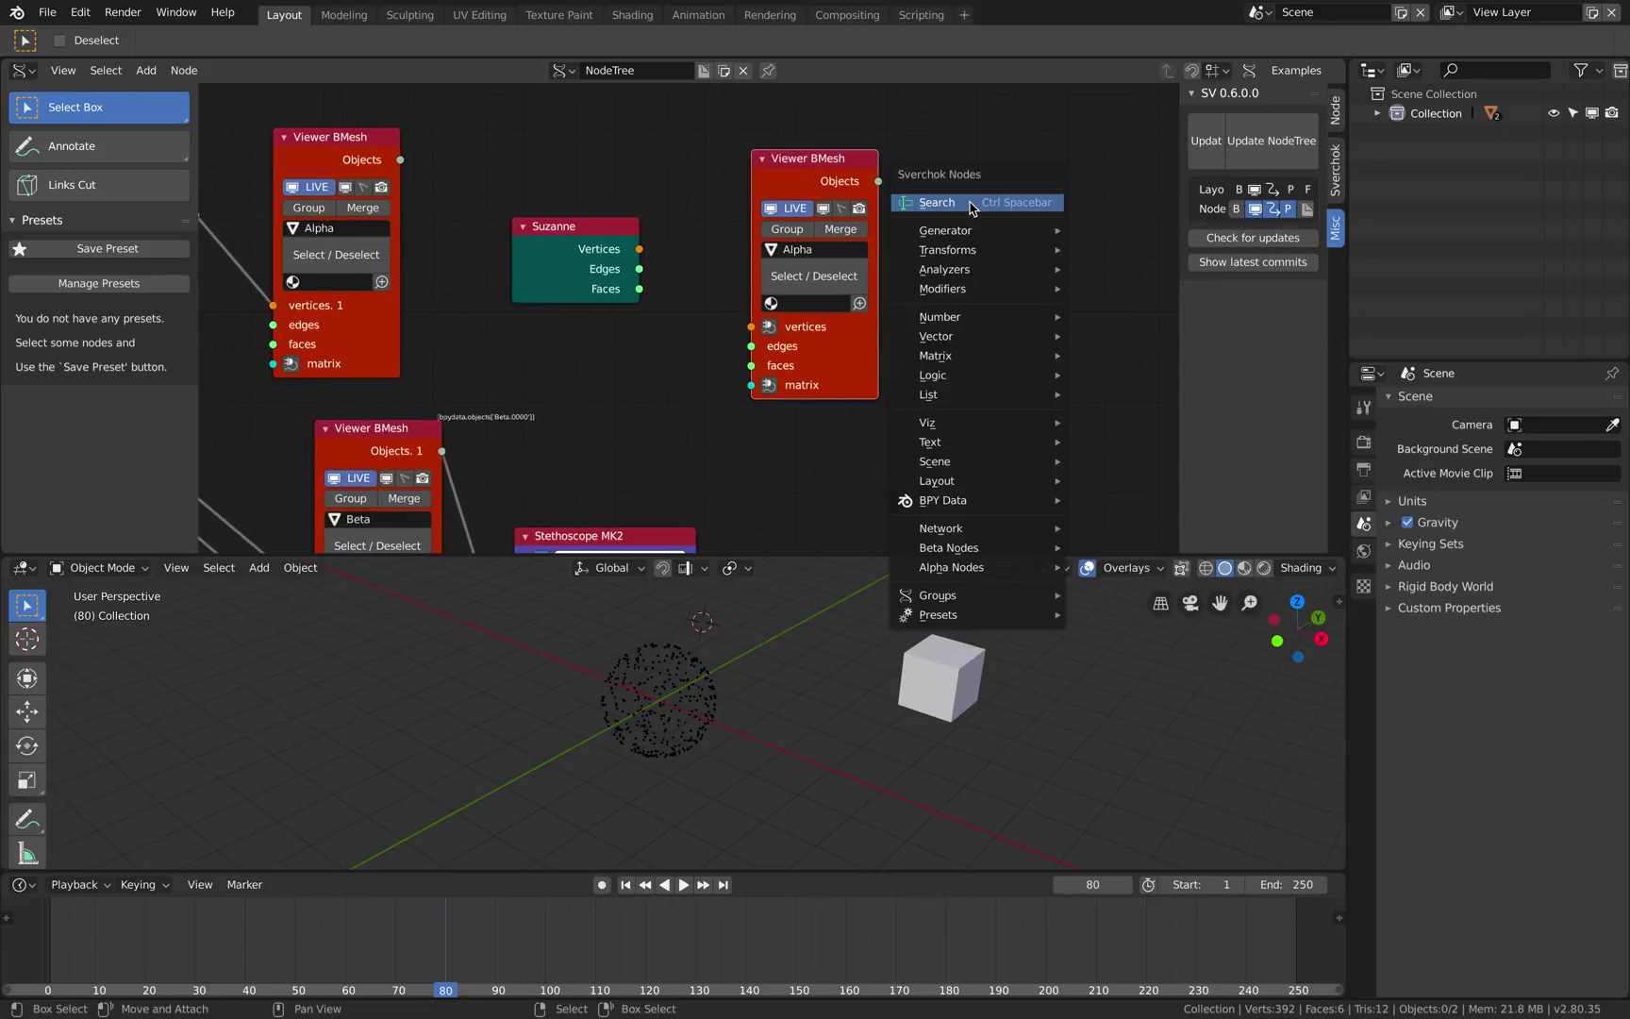
click(970, 202)
text(roun)
key(Return)
click(970, 202)
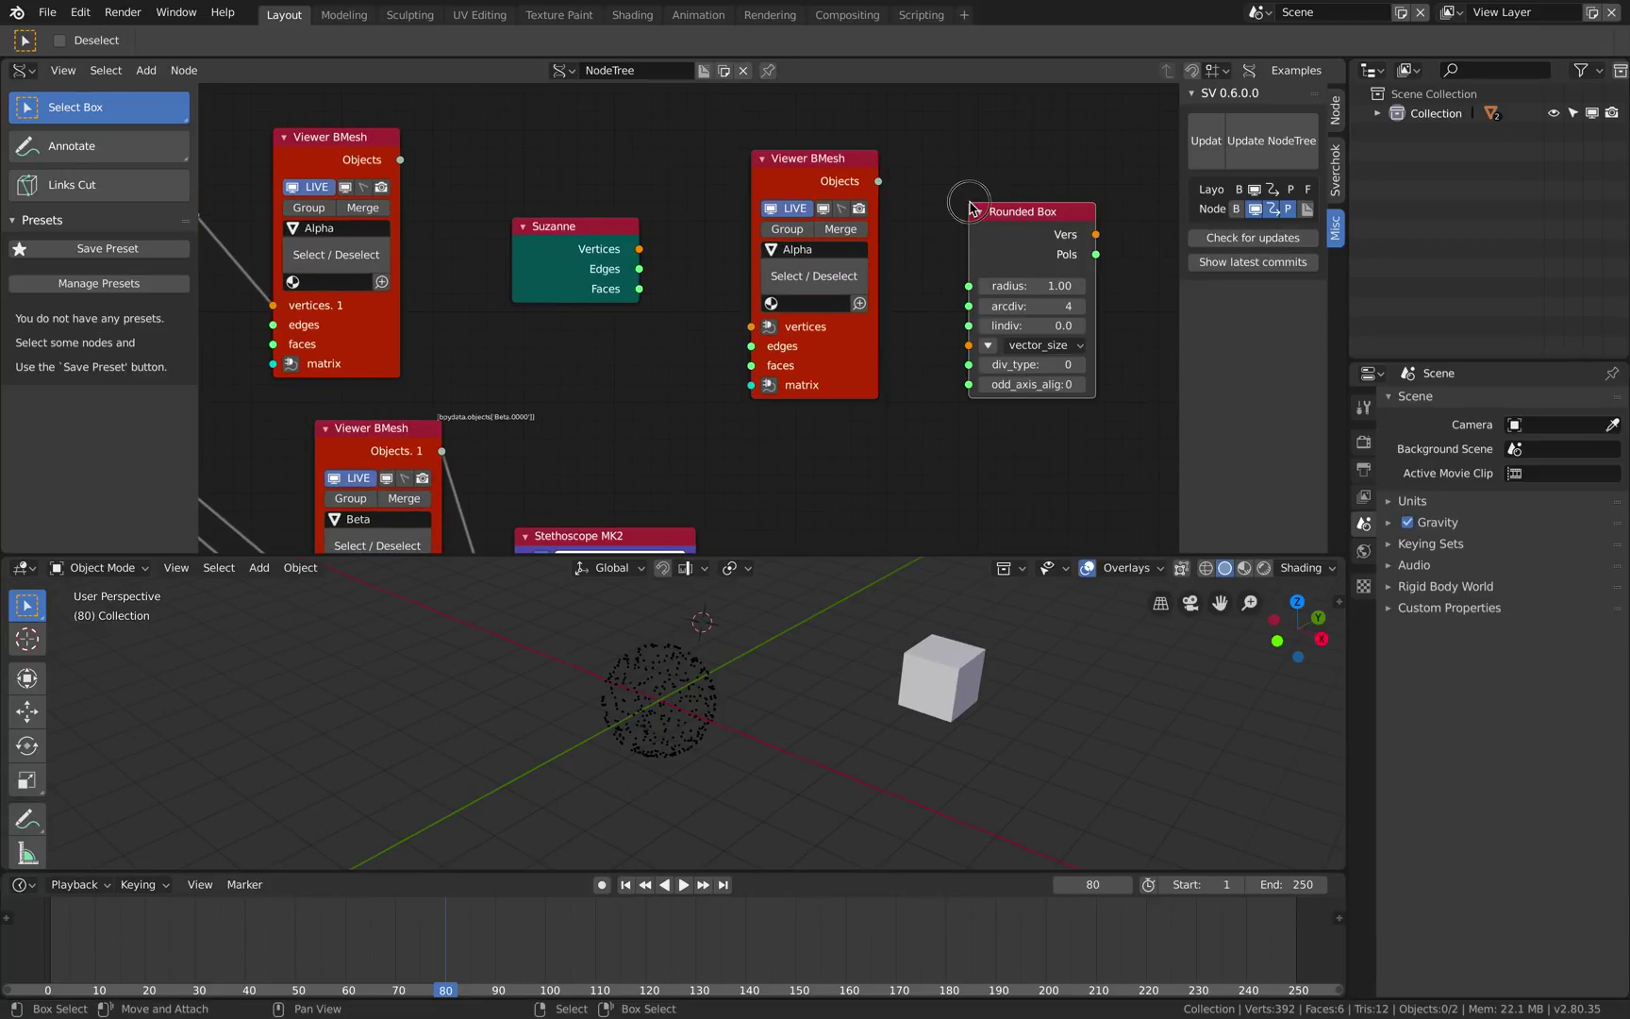
Collapse the Rounded Box node, expand it again, and save the file.
middle_drag(970, 203, 836, 200)
key(h)
key(ctrl+s)
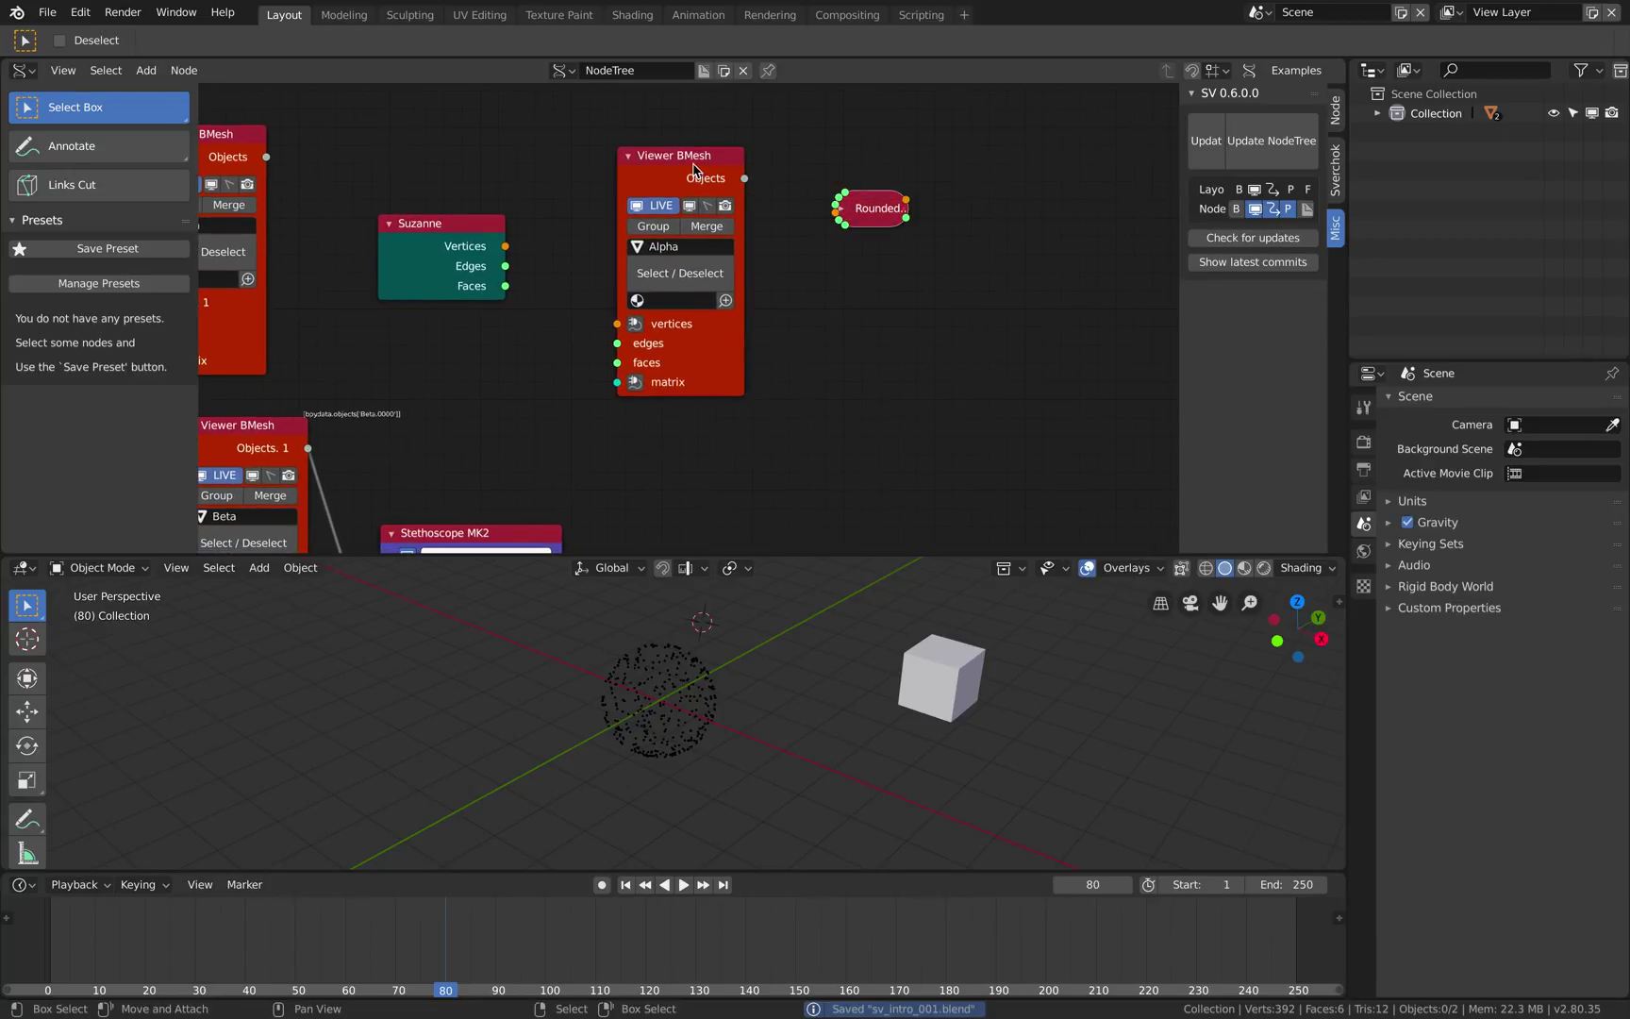
click(840, 208)
key(ctrl+s)
Add a Viewer BMesh node right of Rounded Box and connect Vers and Pols to its vertices and faces inputs.
middle_drag(816, 161, 729, 159)
key(alt+space)
text(bm)
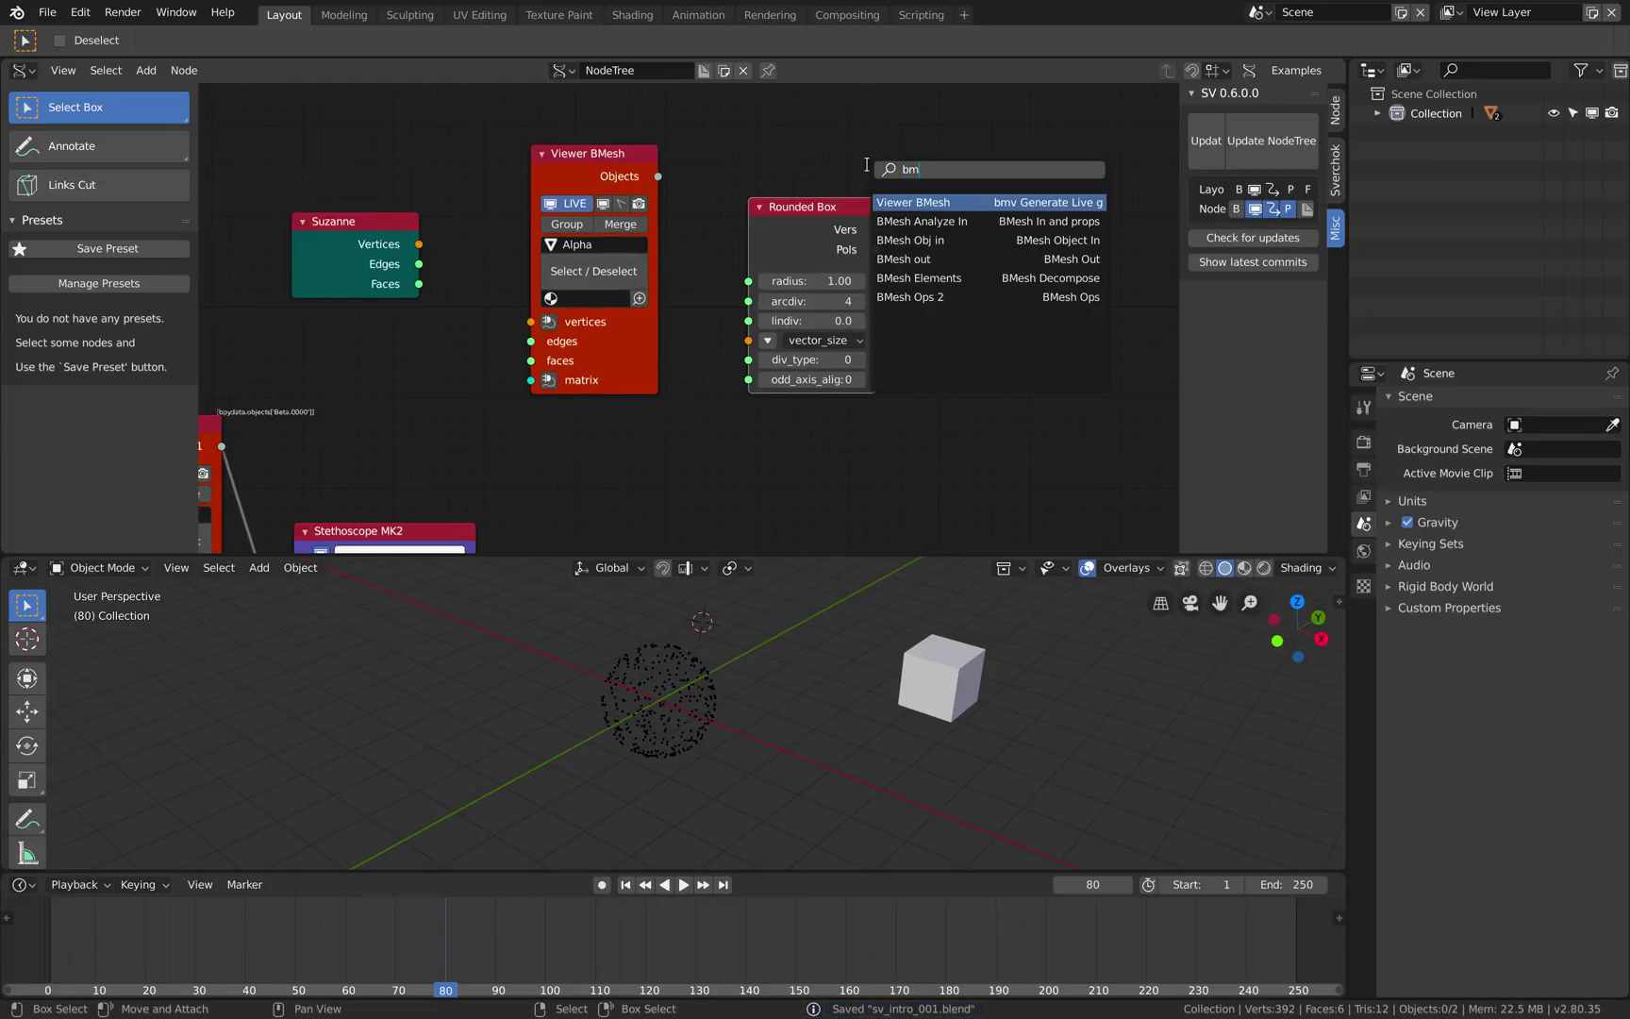
key(Return)
click(928, 257)
drag(875, 230, 902, 278)
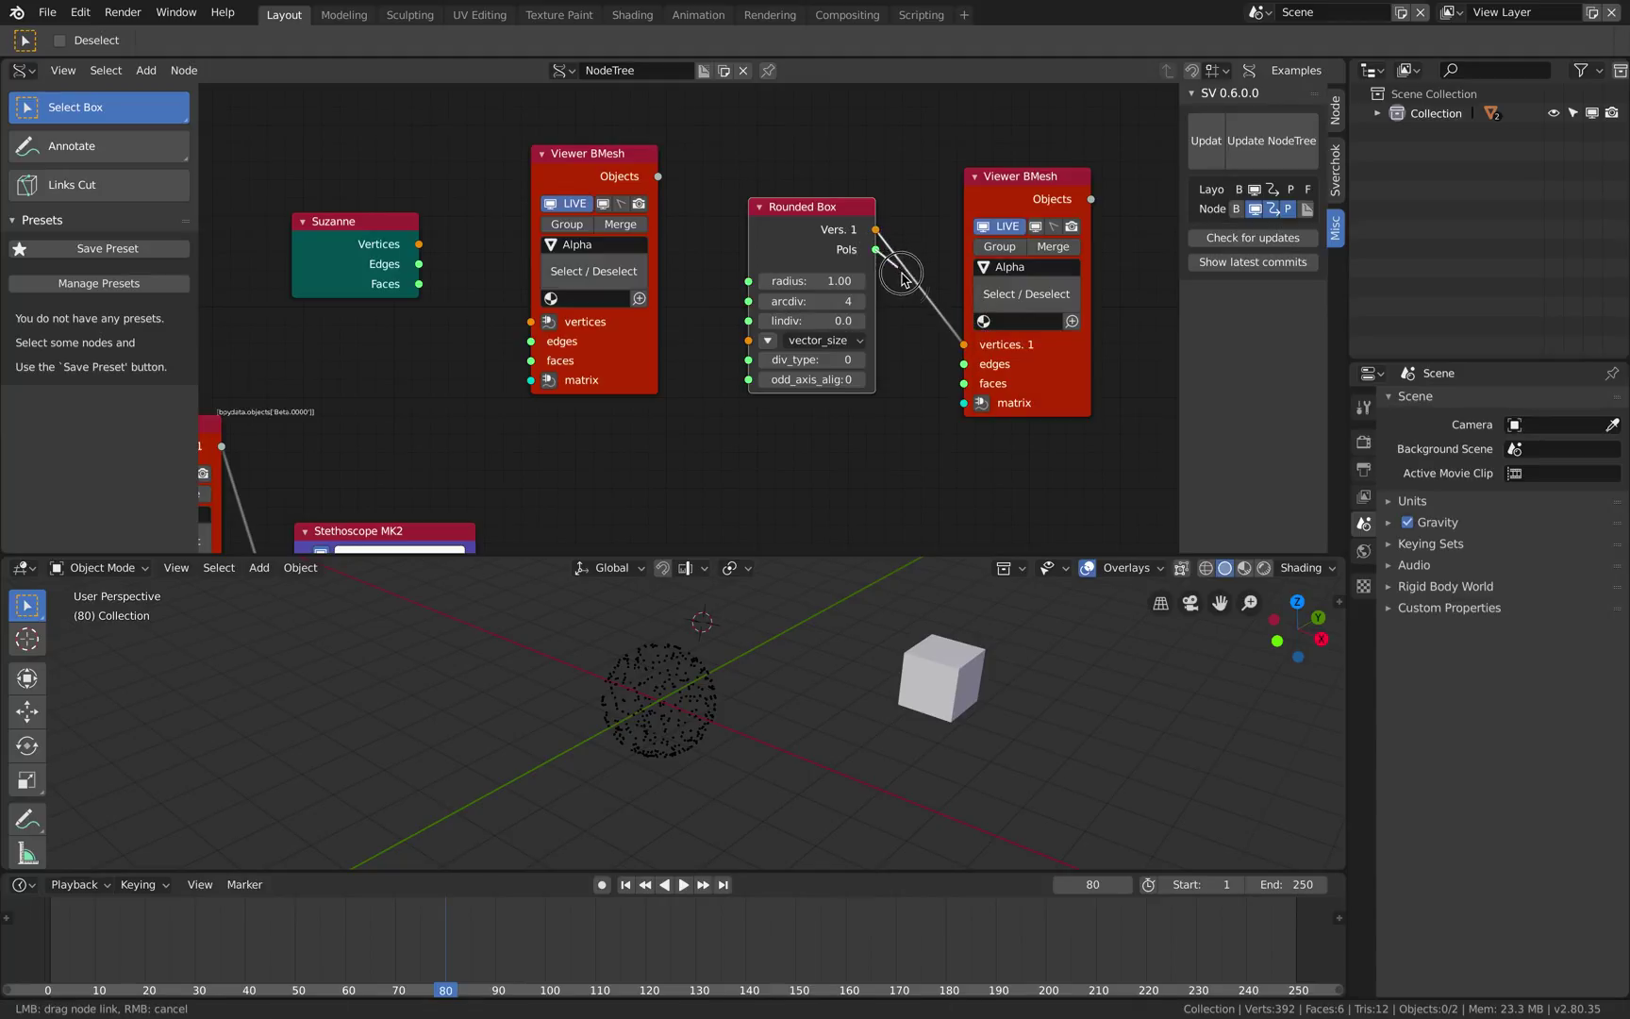
drag(949, 378, 1047, 347)
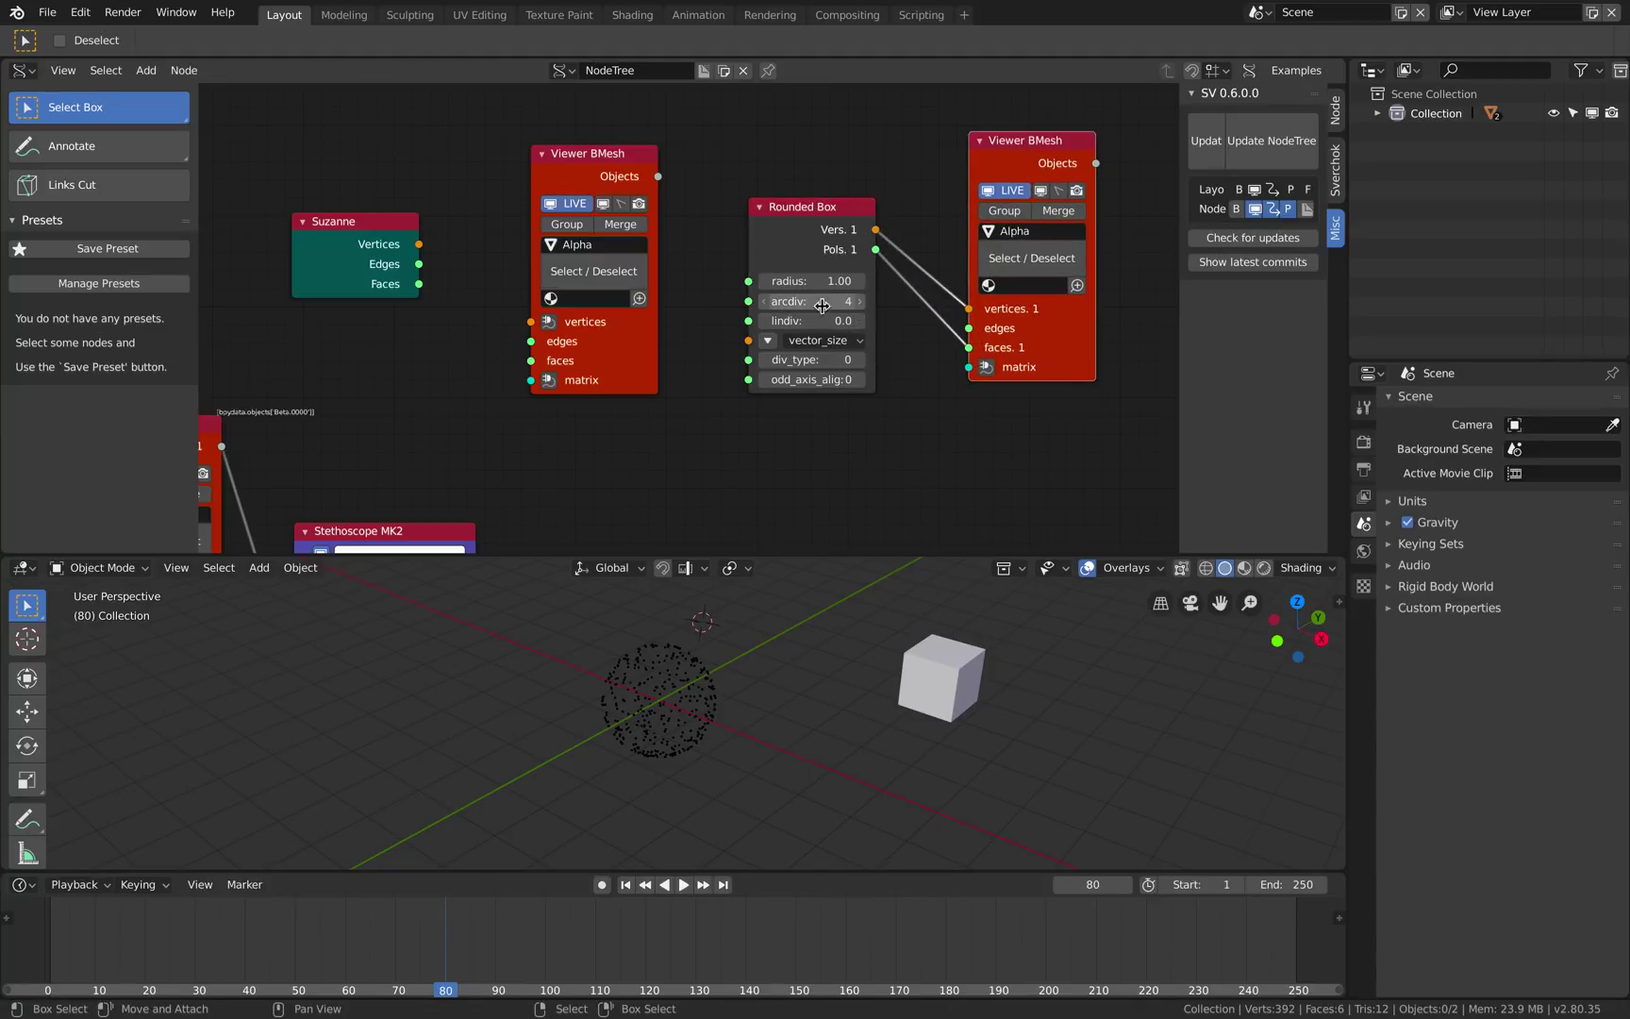
Attach a Matrix in node to the Rounded Box viewer's matrix input and place it below Rounded Box.
mouse_move(843, 734)
middle_down()
mouse_move(896, 739)
mouse_move(823, 716)
middle_up()
scroll(859, 728, down, 5)
scroll(823, 716, up, 3)
click(987, 367)
drag(748, 228, 839, 421)
scroll(794, 633, up, 1)
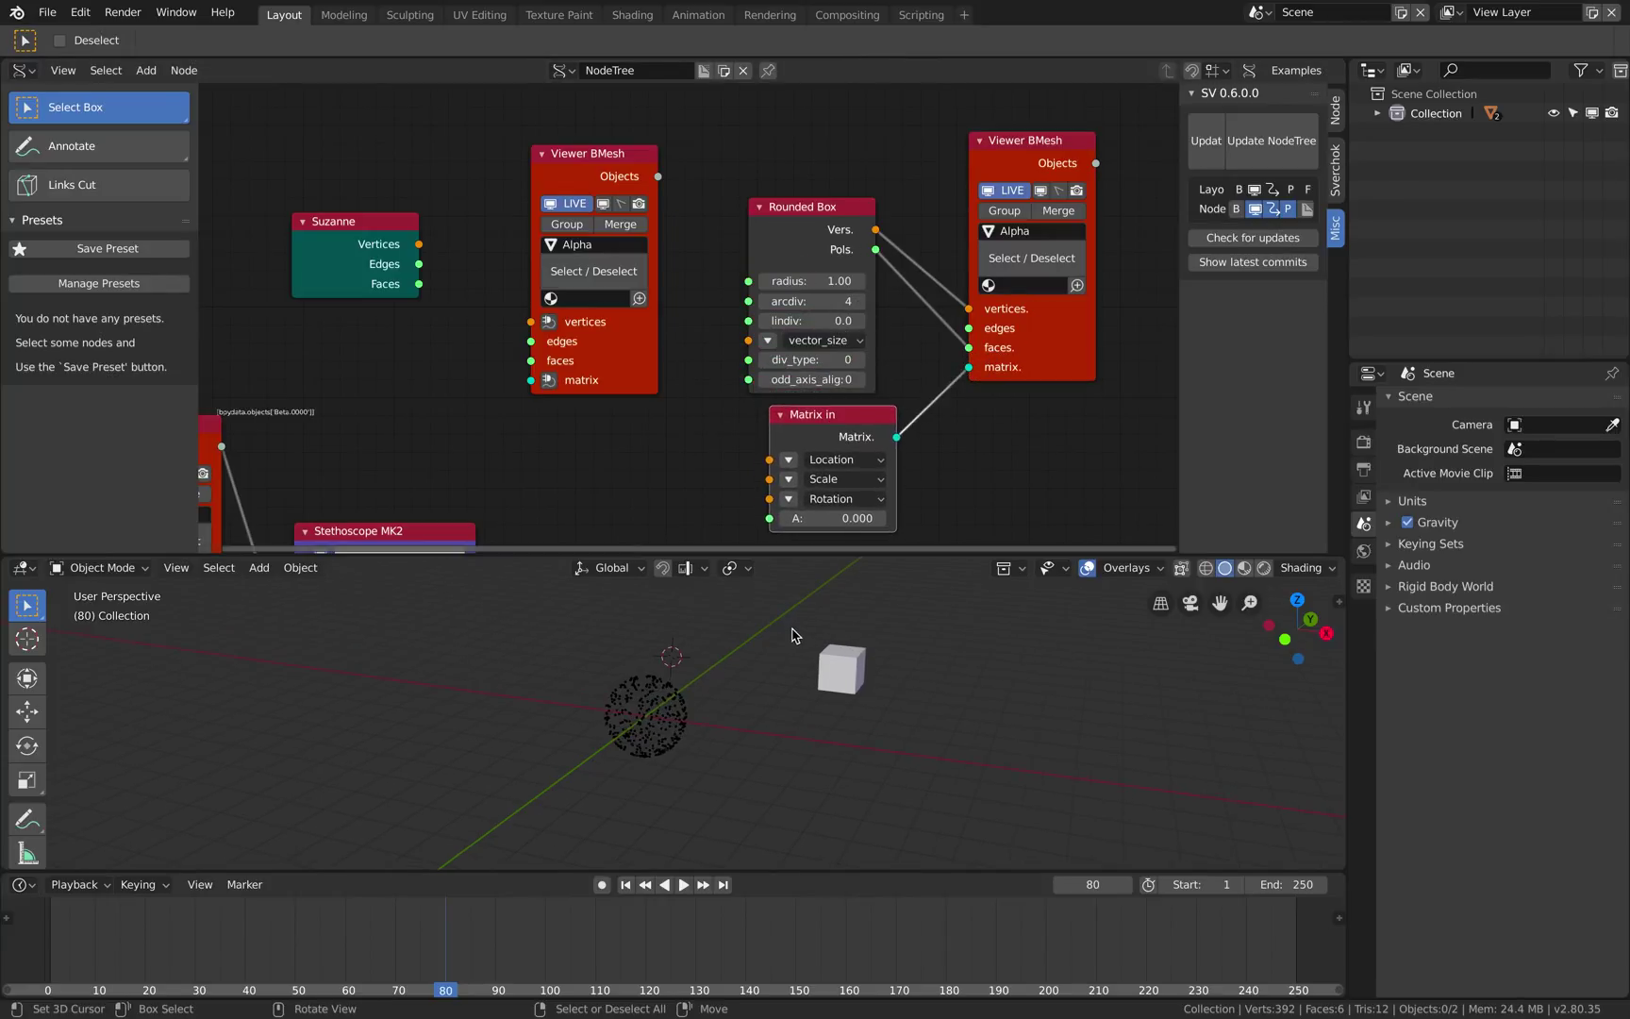
Name the Rounded Box viewer's mesh RoundedBox and save the file.
scroll(863, 324, up, 2)
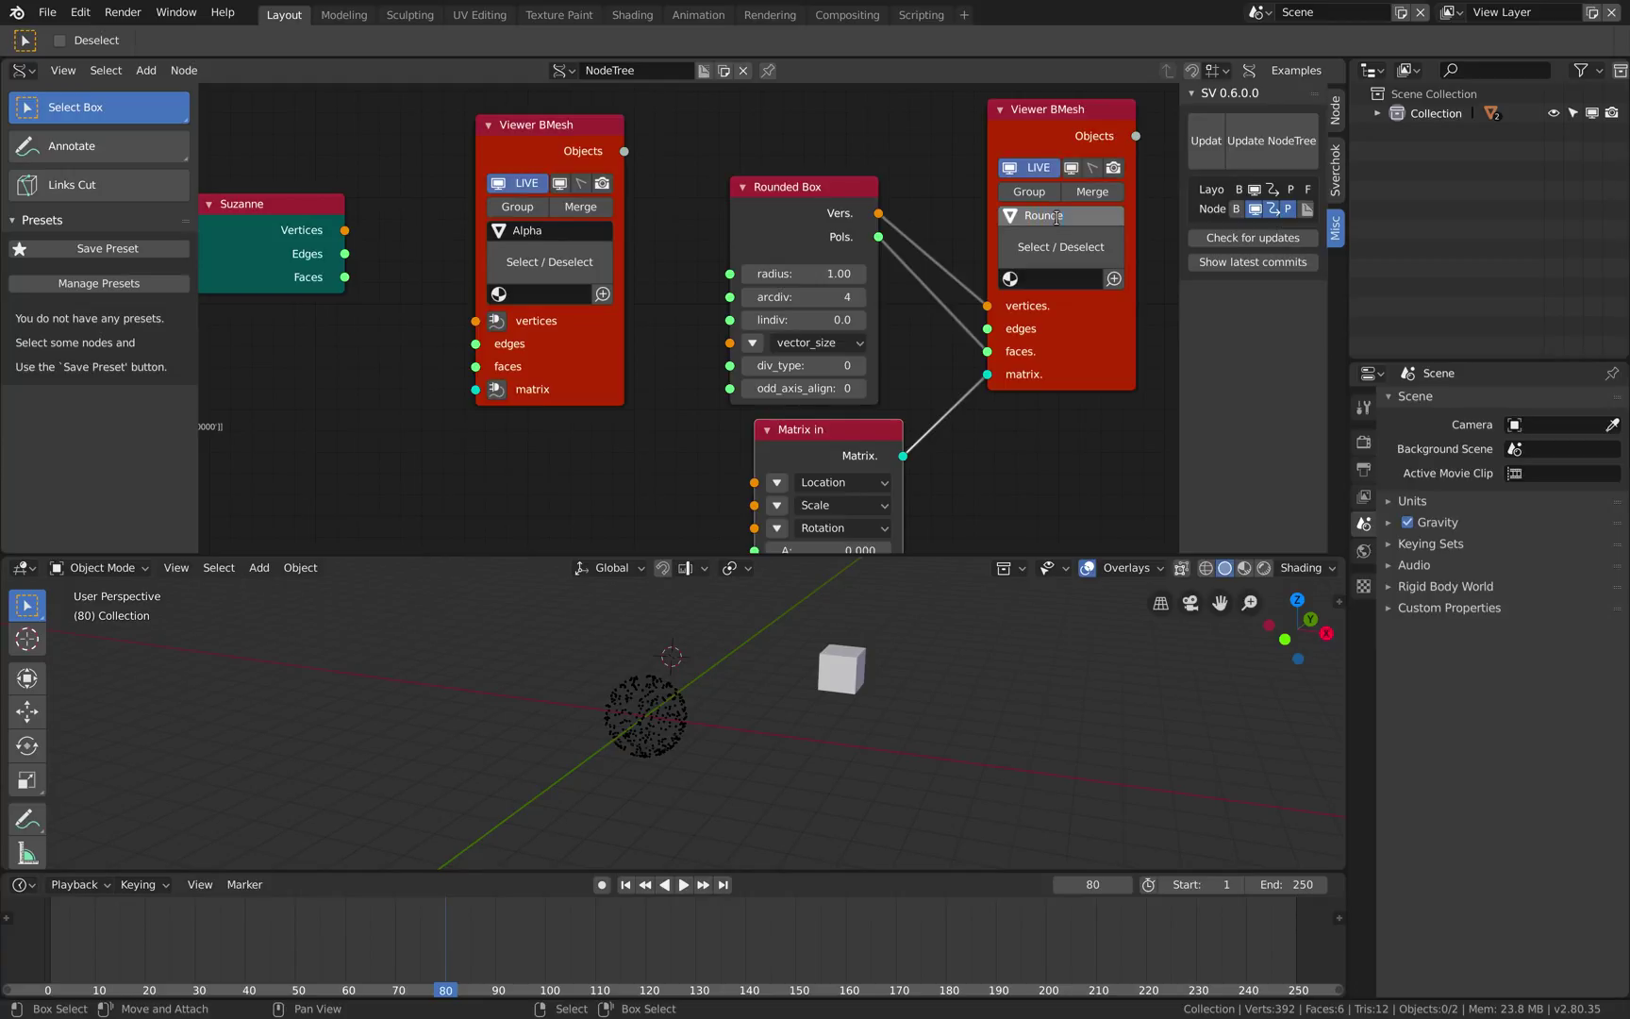
text(ox)
key(Return)
key(ctrl+s)
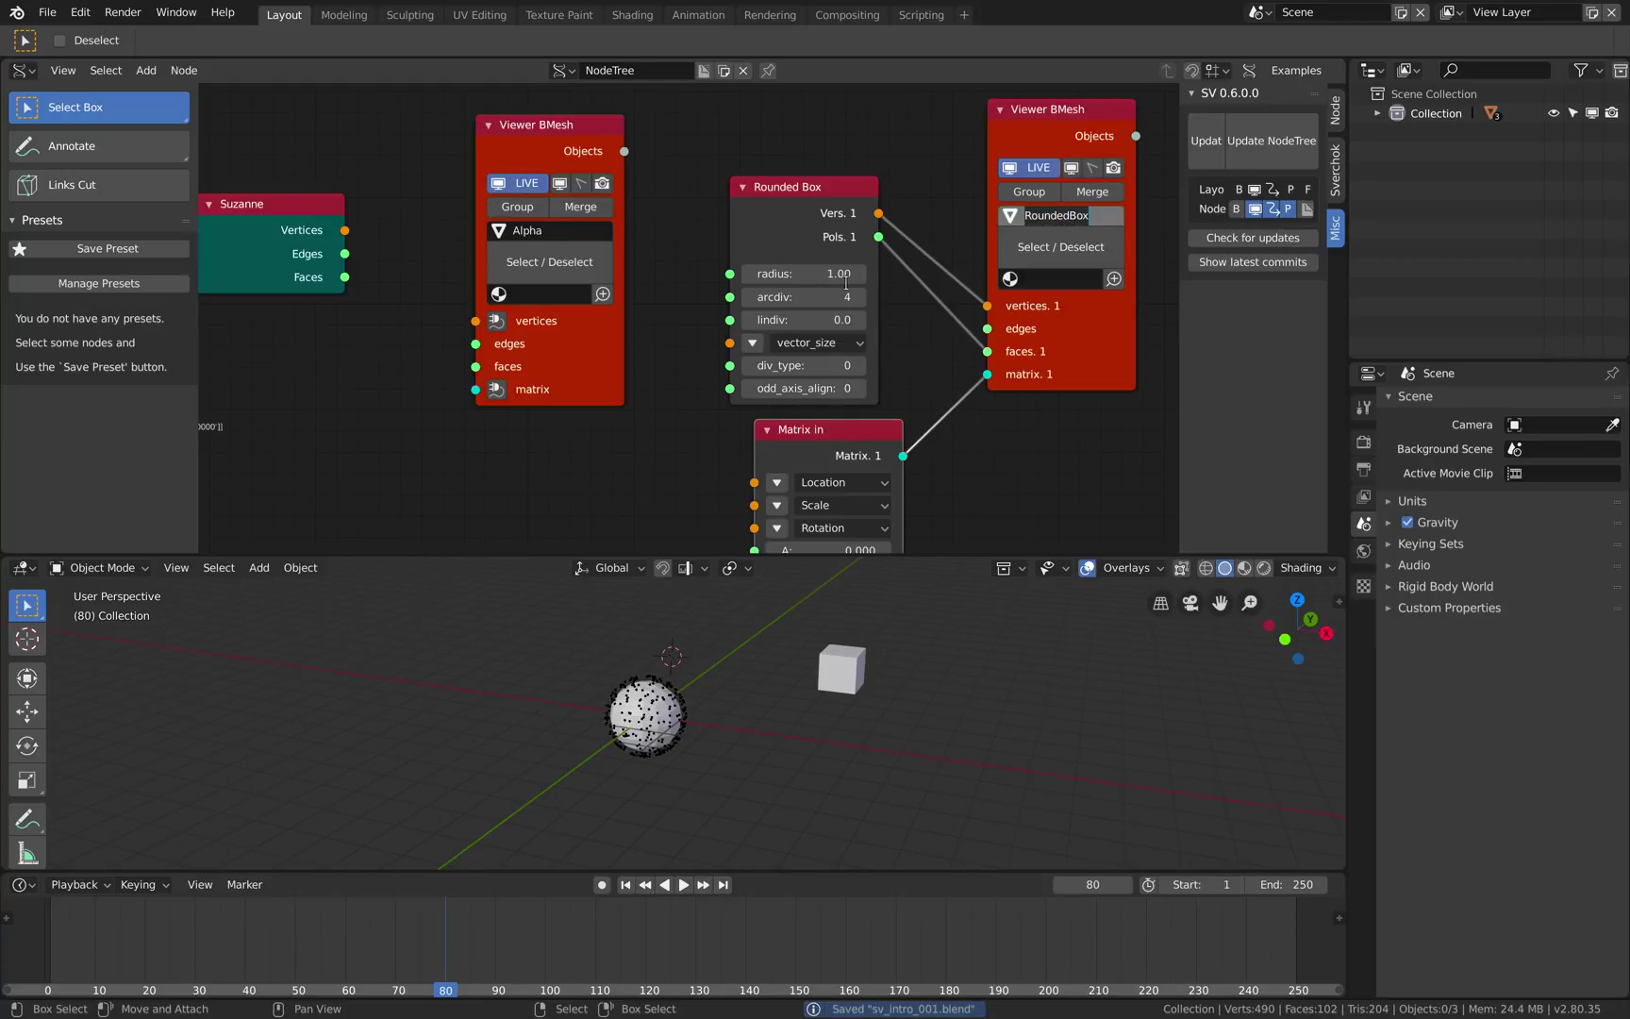
Expand Location on the Matrix in node below Rounded Box and set its X value to -1.980.
click(777, 482)
middle_drag(823, 483, 847, 349)
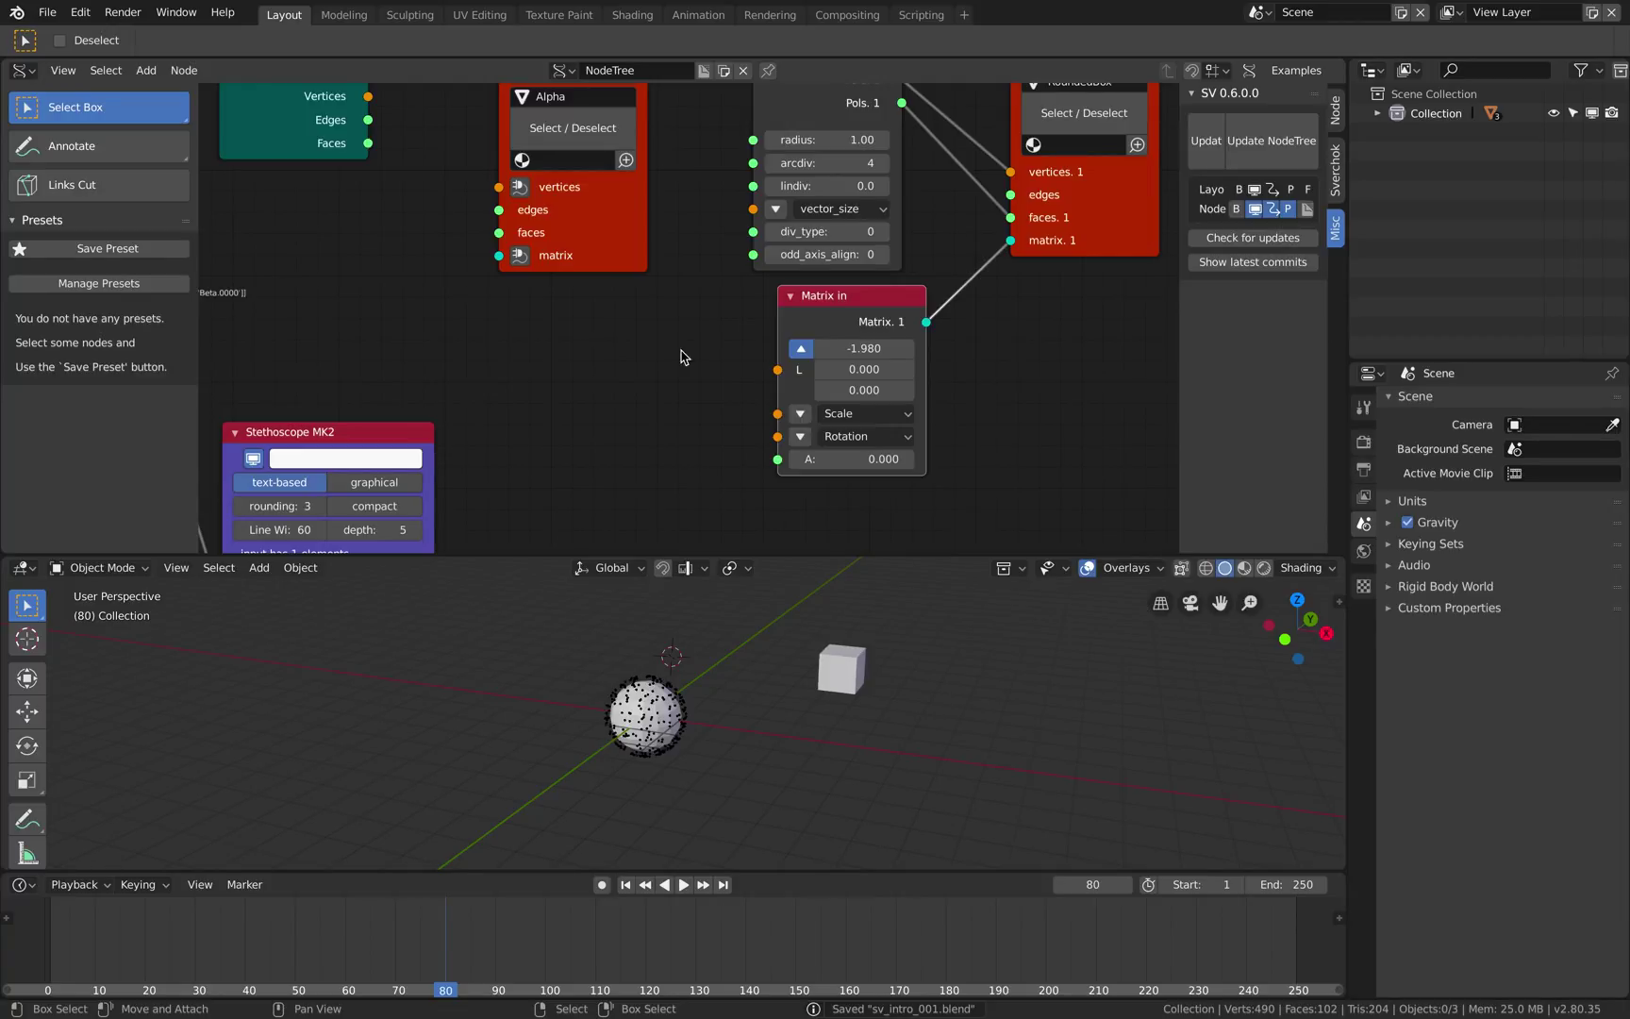
Connect Suzanne's Vertices and Faces outputs to the vertices and faces inputs of its Viewer BMesh node.
key(Home)
drag(440, 203, 560, 287)
drag(441, 248, 561, 330)
Attach a Matrix in node to the Suzanne viewer's matrix input, place it below Suzanne and set its location X to 2.
click(579, 351)
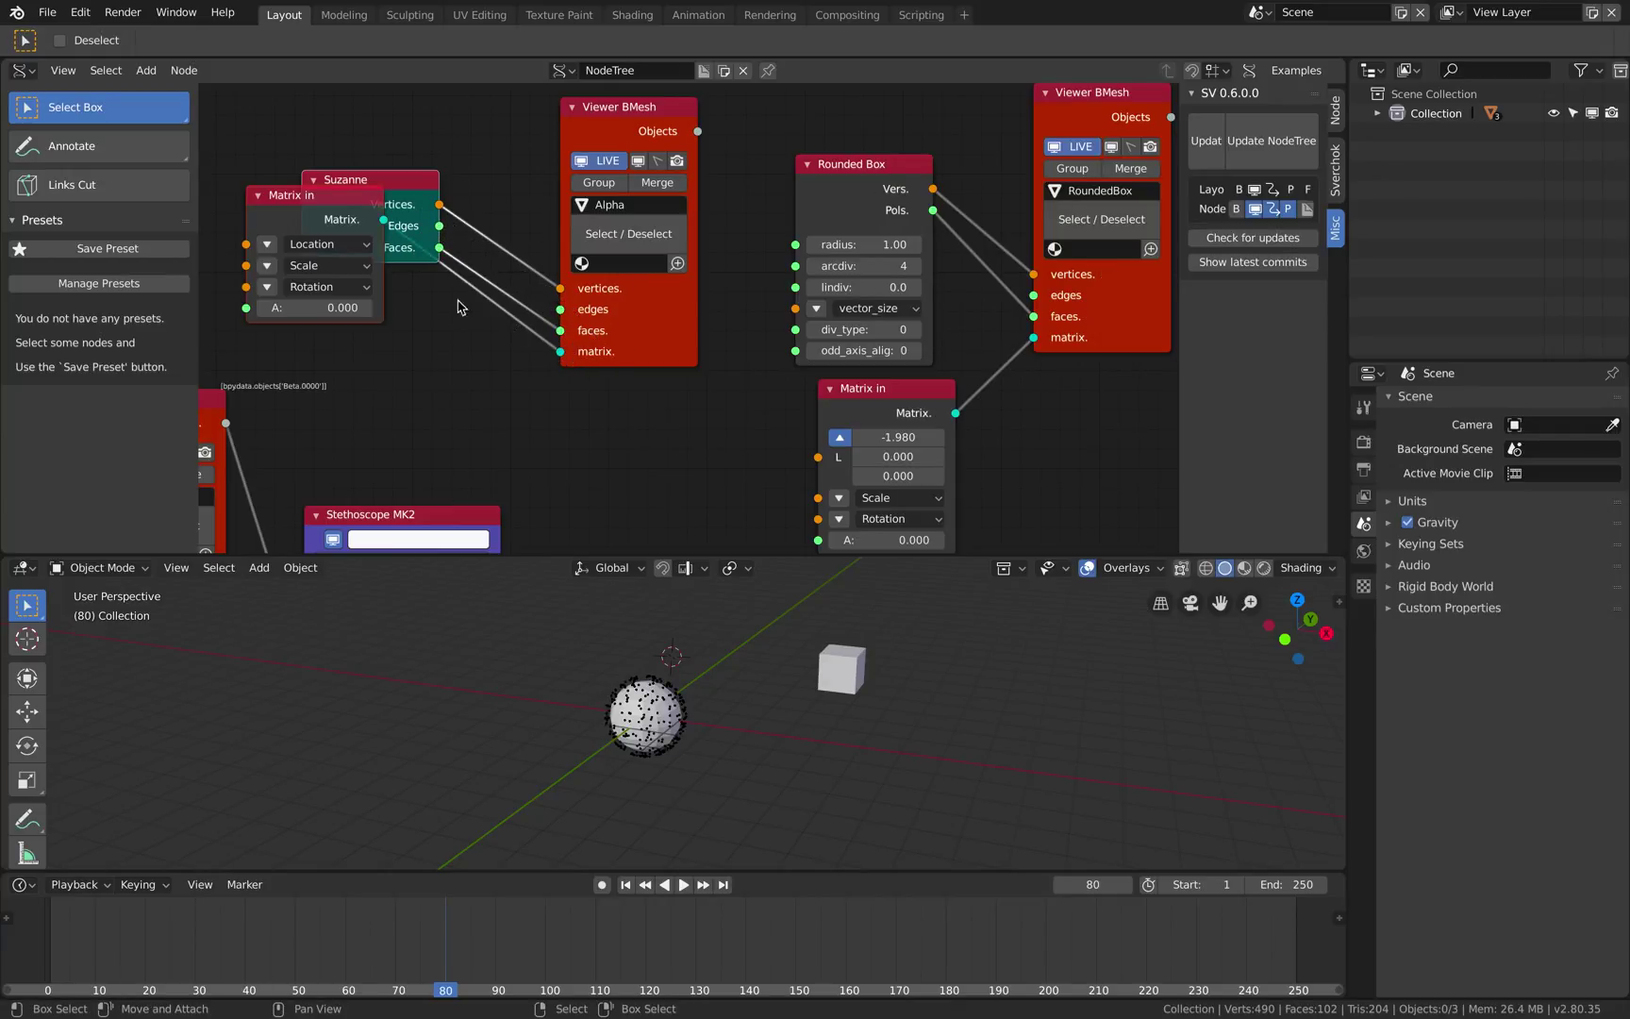
click(382, 382)
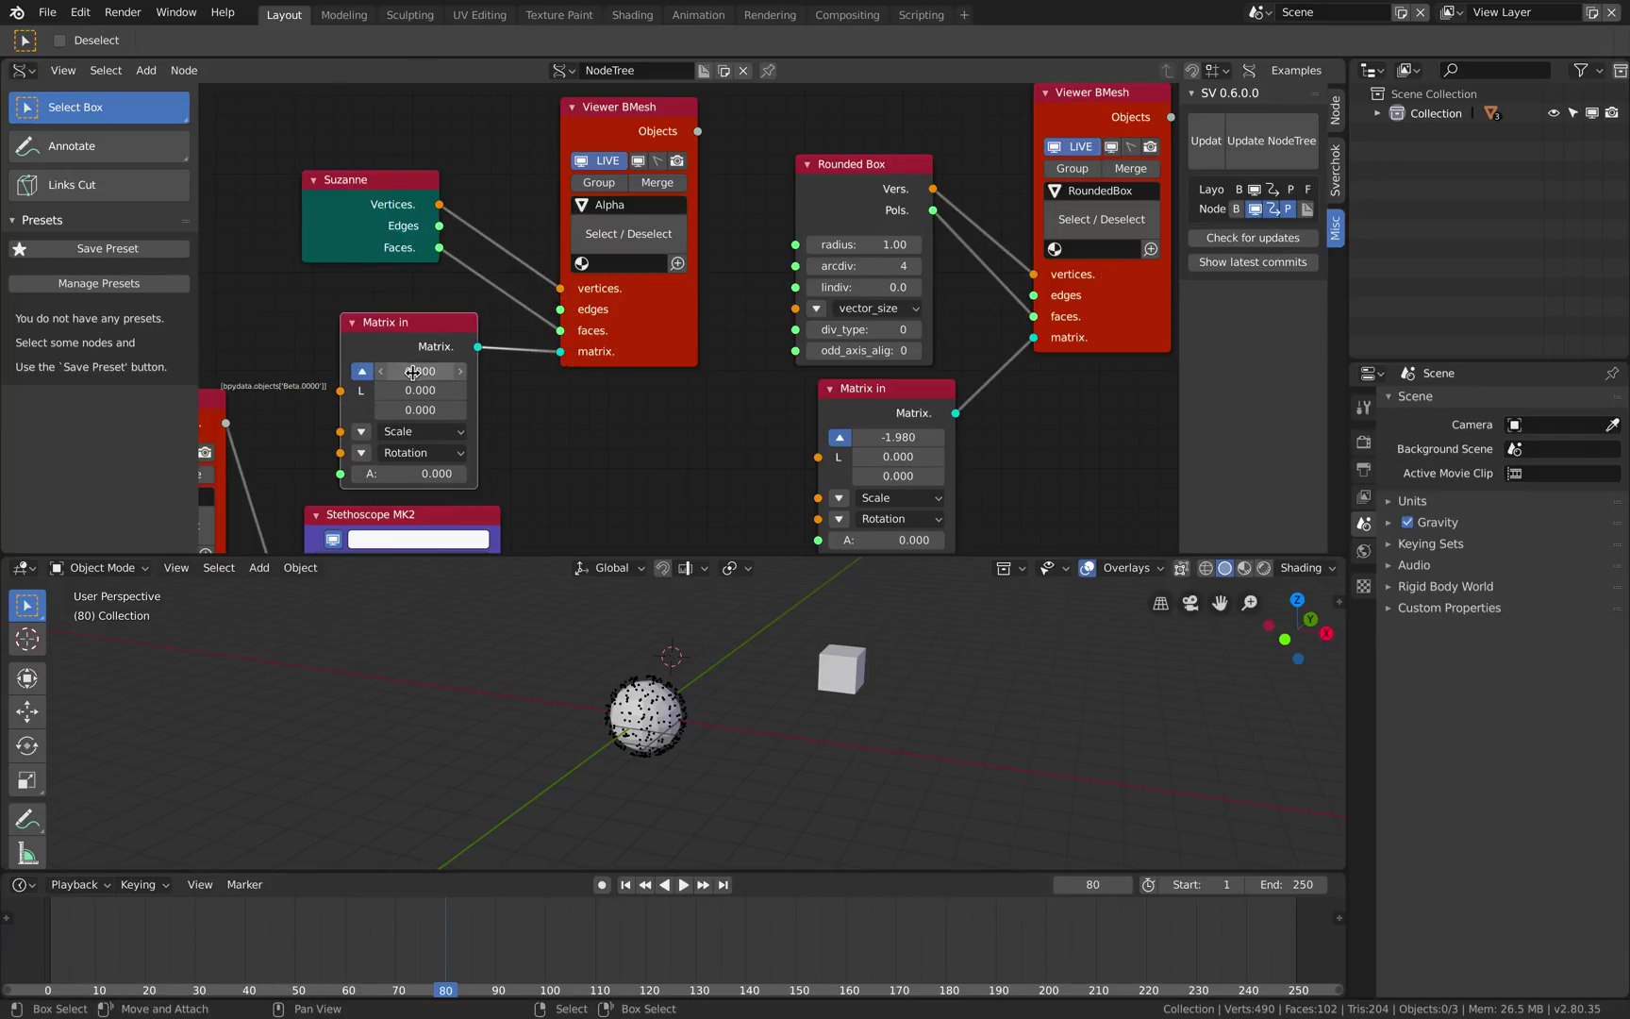
text(2)
key(Return)
Set the location on the Matrix in node below Box to 4, 0, 0 and save the file.
middle_drag(652, 484, 924, 276)
scroll(601, 455, down, 2)
middle_drag(450, 399, 621, 353)
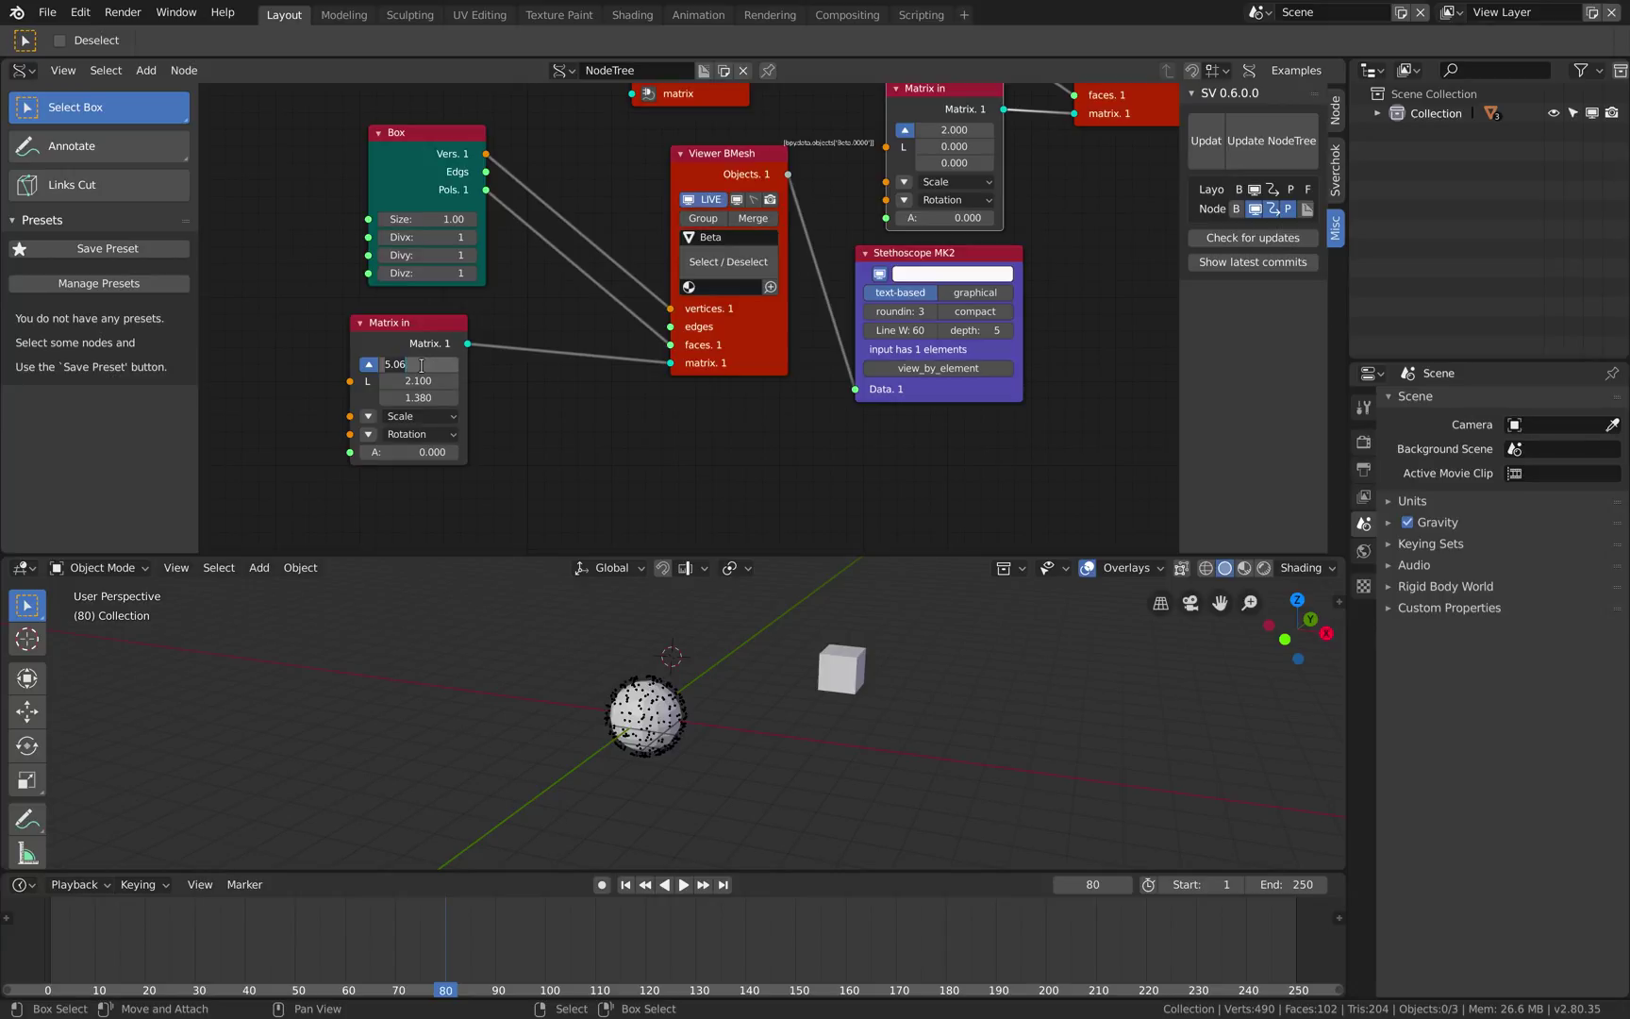
key(Tab)
text(0)
key(Tab)
text(0)
key(Return)
key(ctrl+s)
click(422, 365)
key(Return)
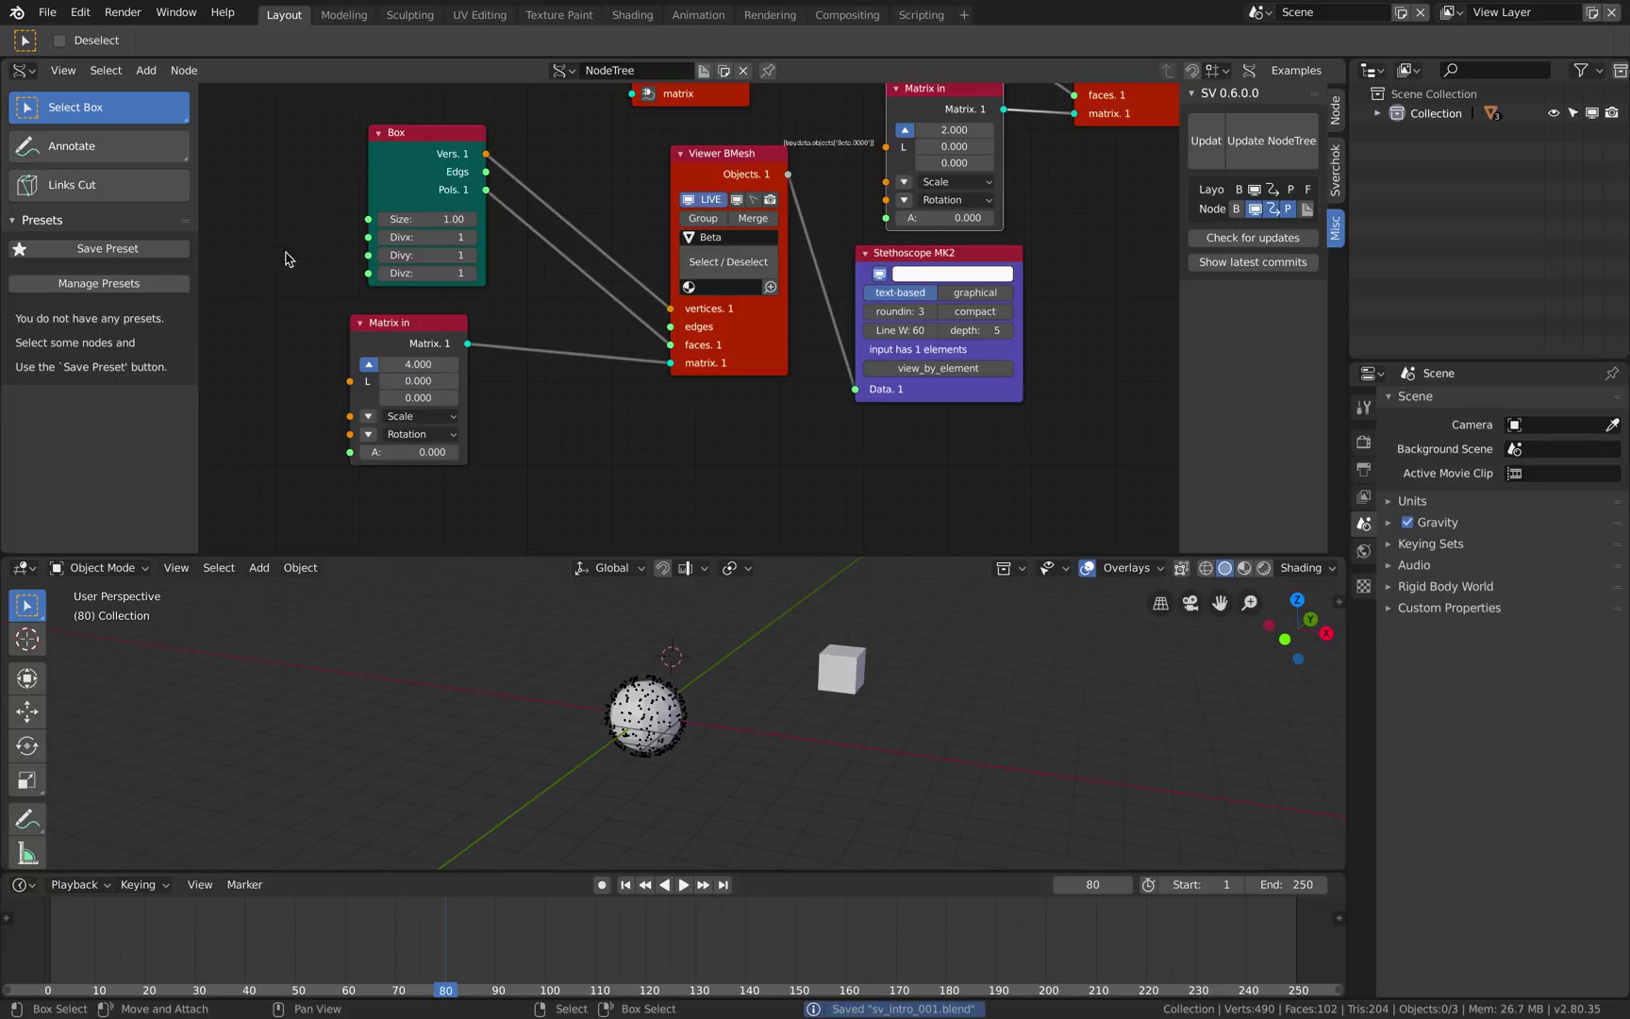
Reopen the saved sv_intro_001.blend from the recent files.
click(47, 12)
mouse_move(98, 74)
click(295, 73)
scroll(772, 707, down, 8)
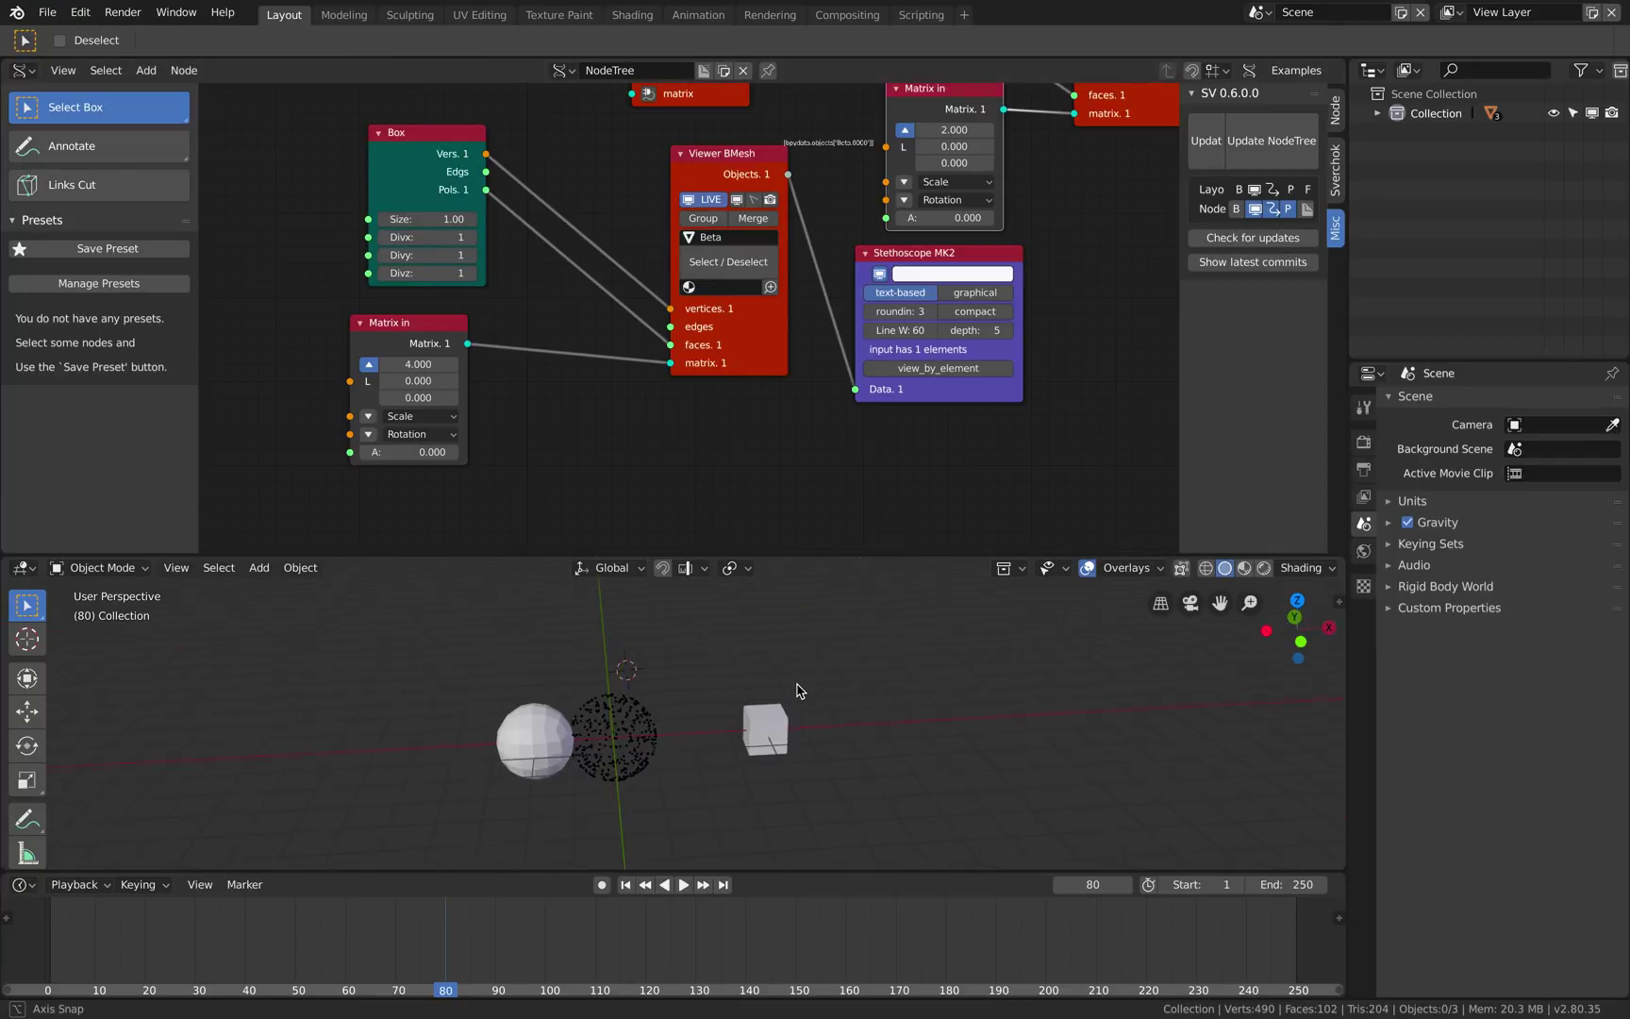
Name the mesh of the viewer connected to the Suzanne node Suzanne and save the file.
scroll(772, 708, up, 6)
middle_drag(1042, 180, 636, 406)
click(725, 213)
text(Suzanne)
key(Return)
key(ctrl+s)
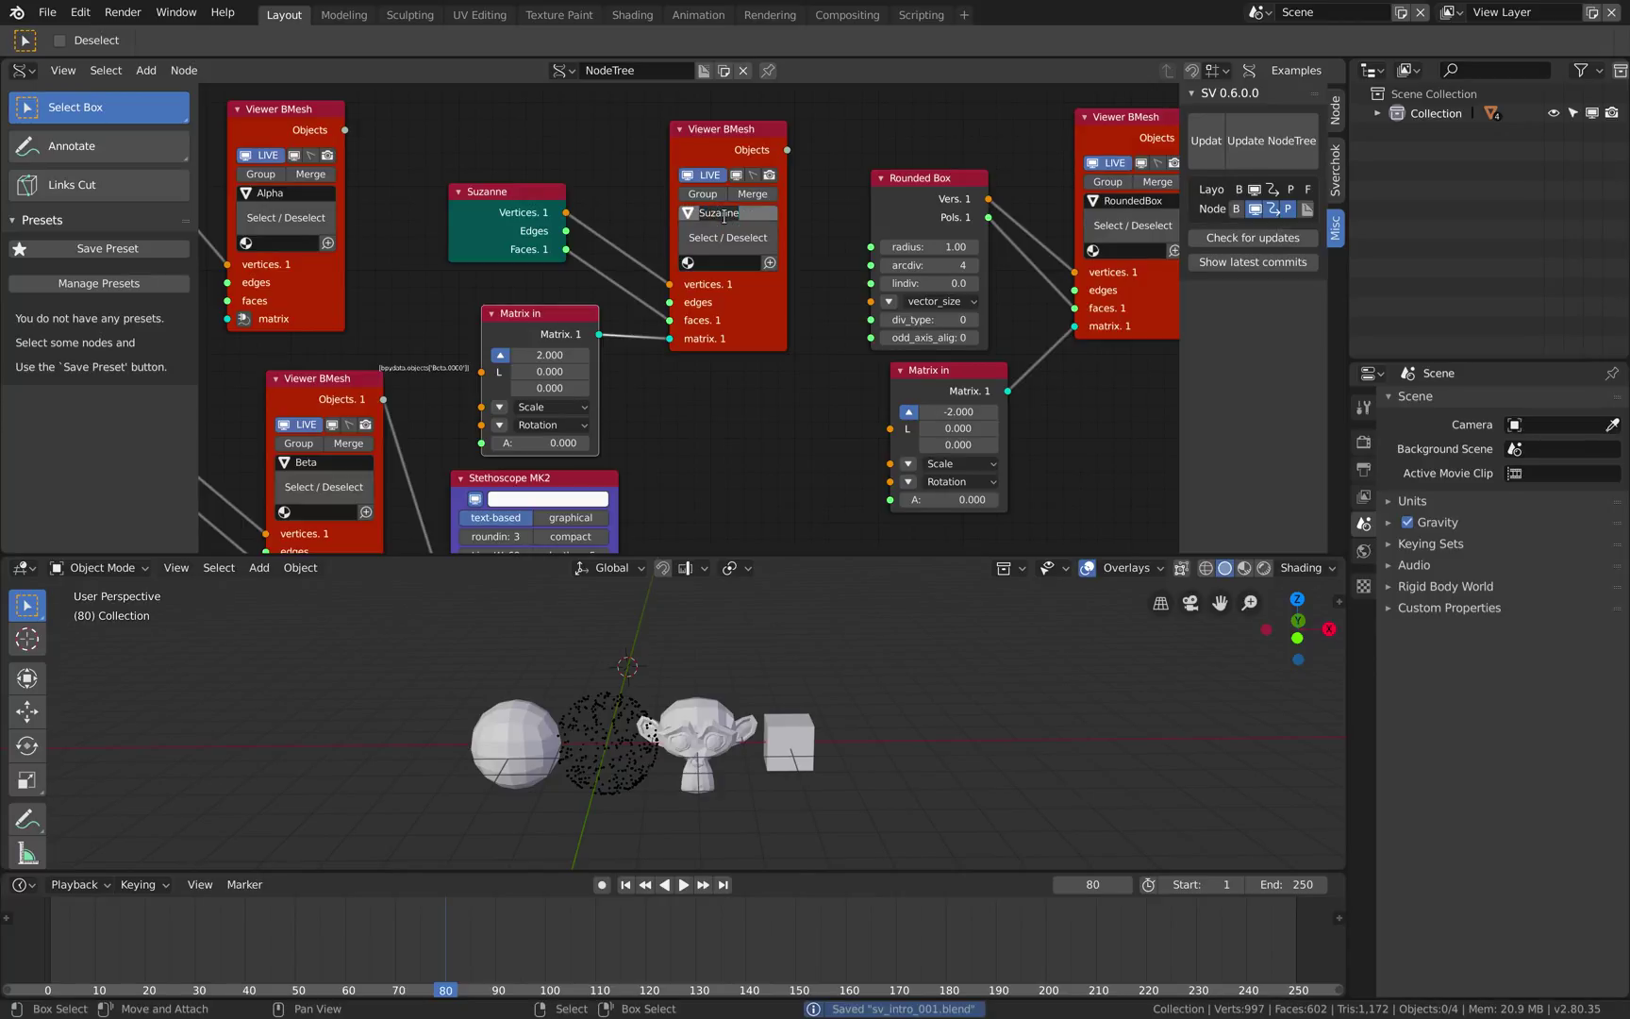
Select the generated meshes one by one in the 3D view, ending with the rounded box.
middle_drag(766, 699, 752, 699)
scroll(753, 698, up, 3)
right_click(728, 722)
right_click(878, 742)
right_click(552, 715)
click(474, 743)
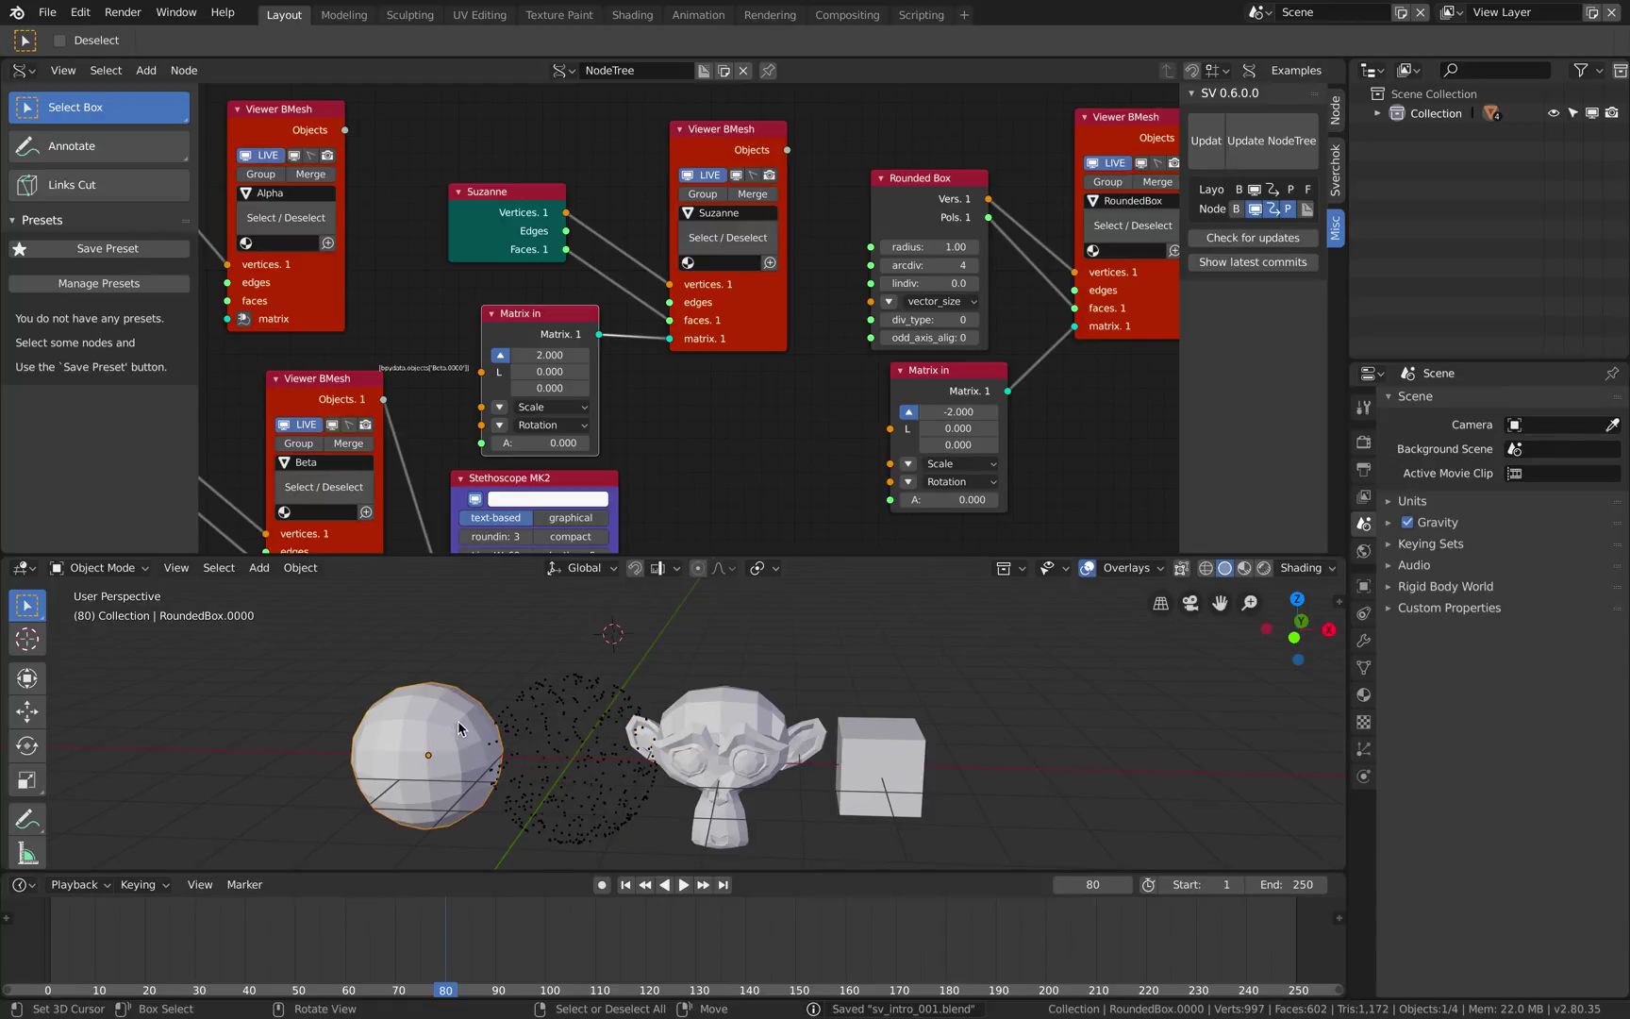
Set the radius on the Rounded Box node to 0.20.
scroll(476, 719, down, 3)
scroll(476, 719, up, 2)
middle_drag(689, 456, 592, 416)
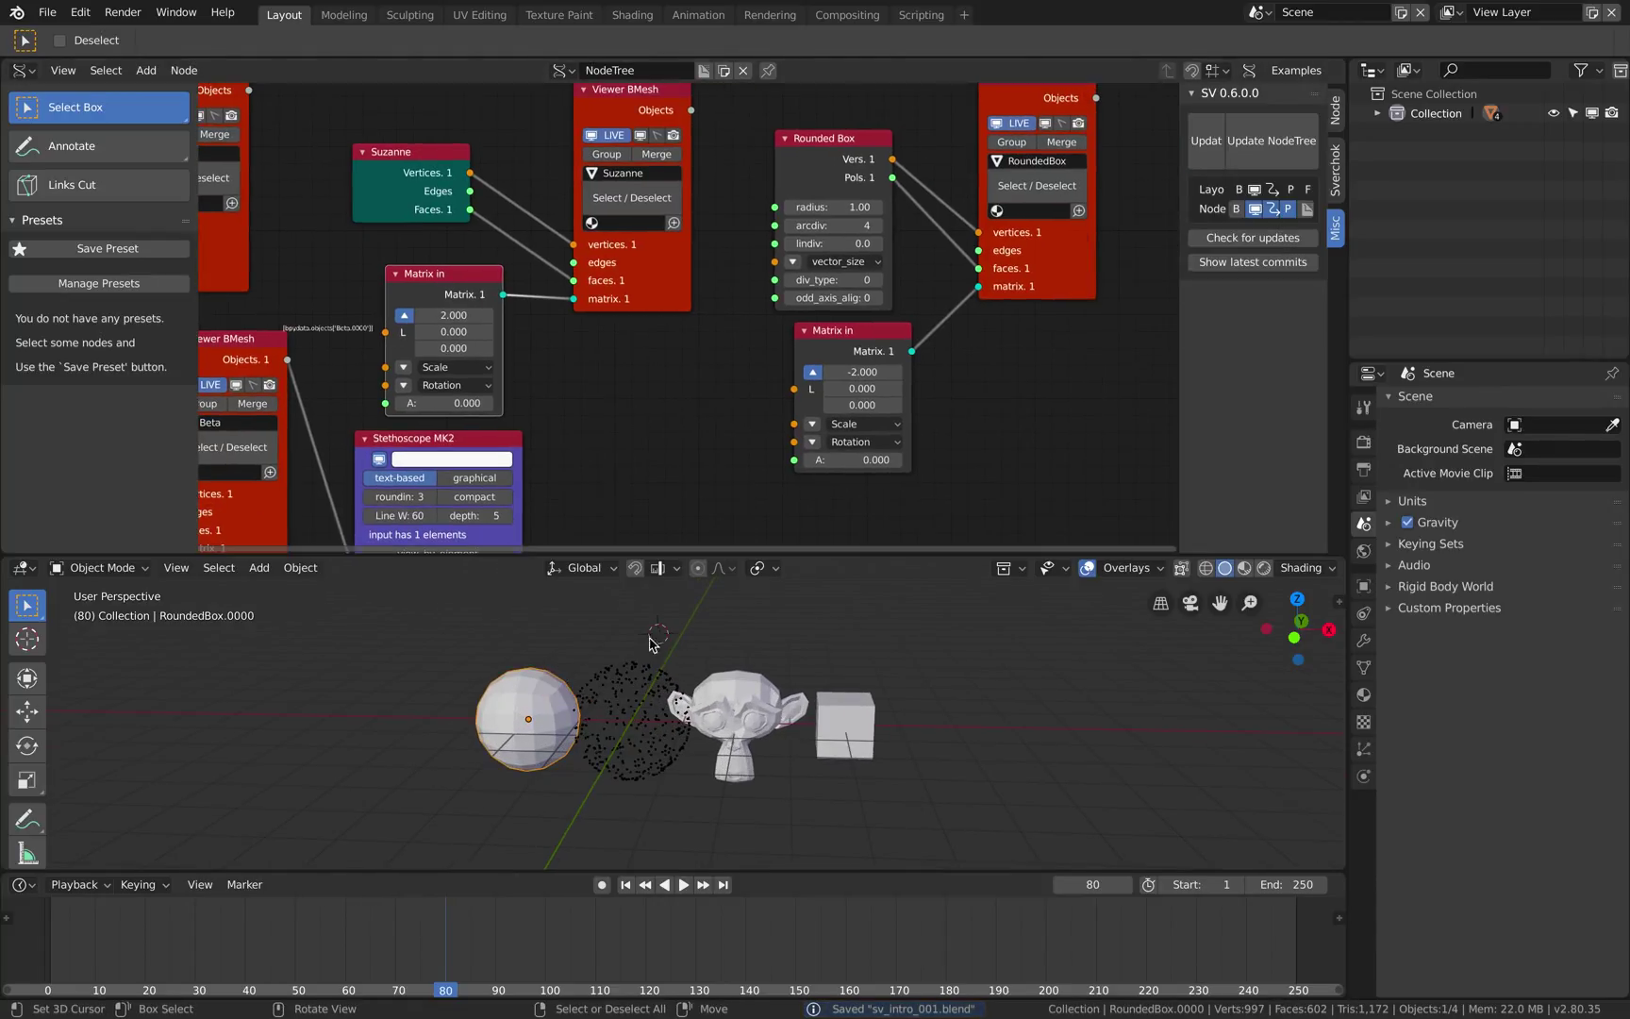
middle_drag(721, 407, 684, 418)
scroll(680, 335, up, 3)
drag(821, 189, 766, 190)
scroll(795, 614, up, 2)
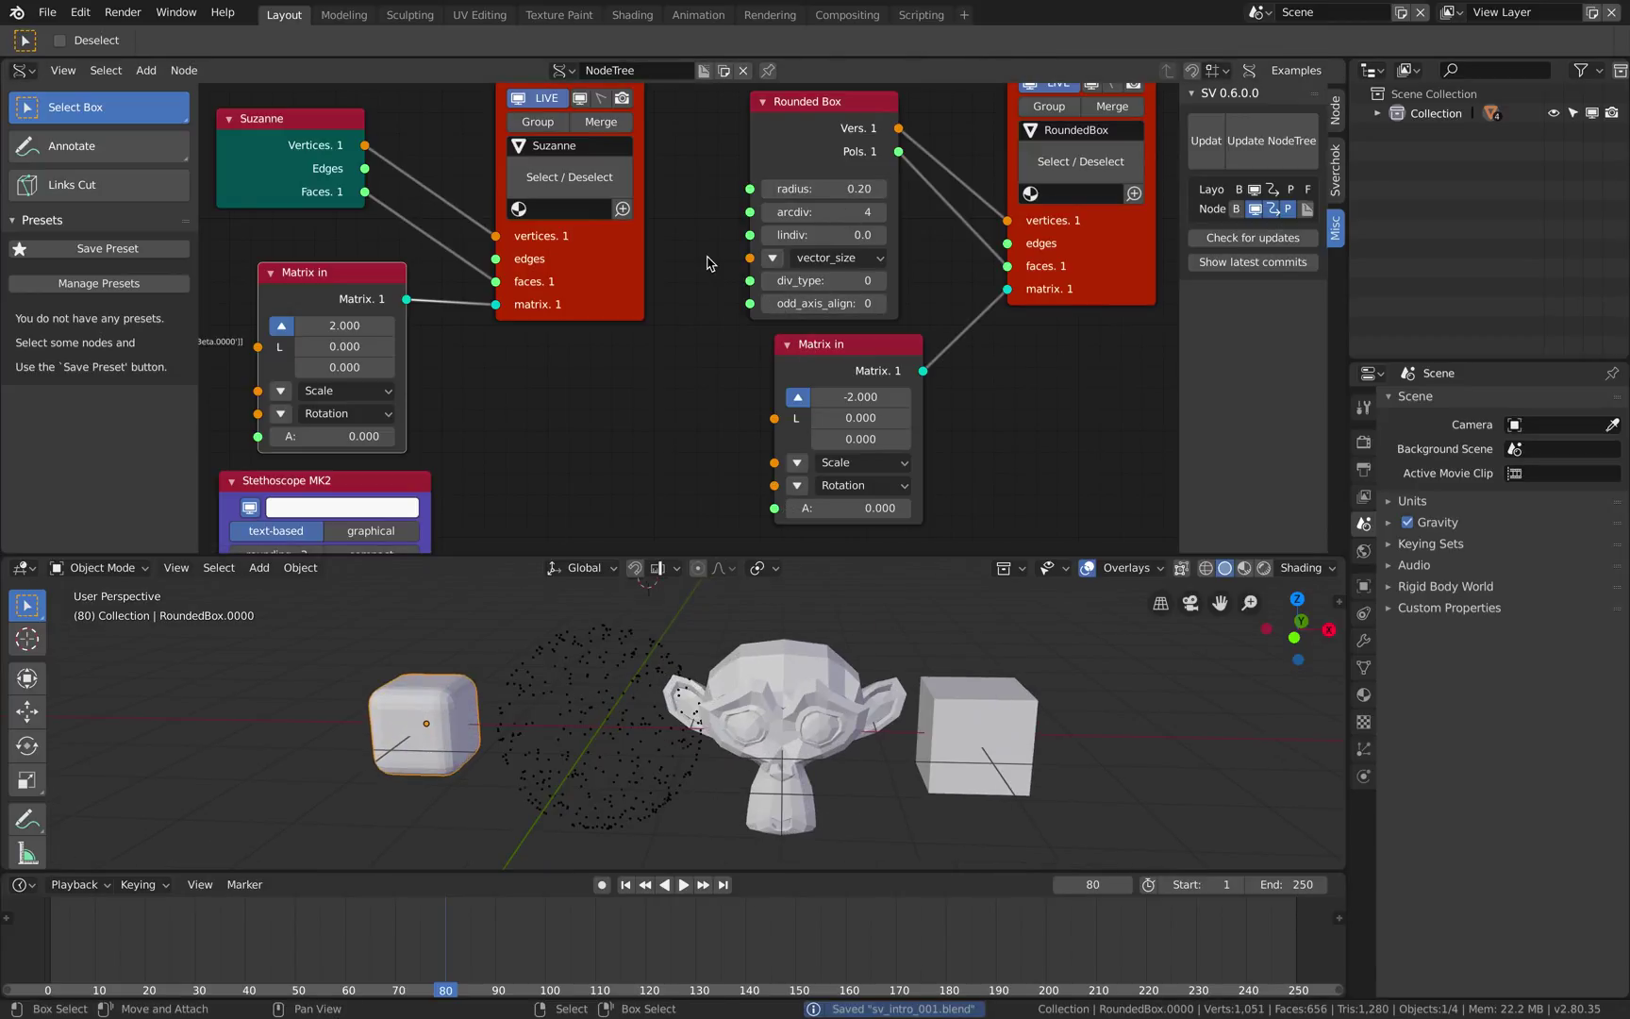
Move the Suzanne and Rounded Box node groups upward, each with its Matrix in and Viewer BMesh nodes.
scroll(712, 242, down, 4)
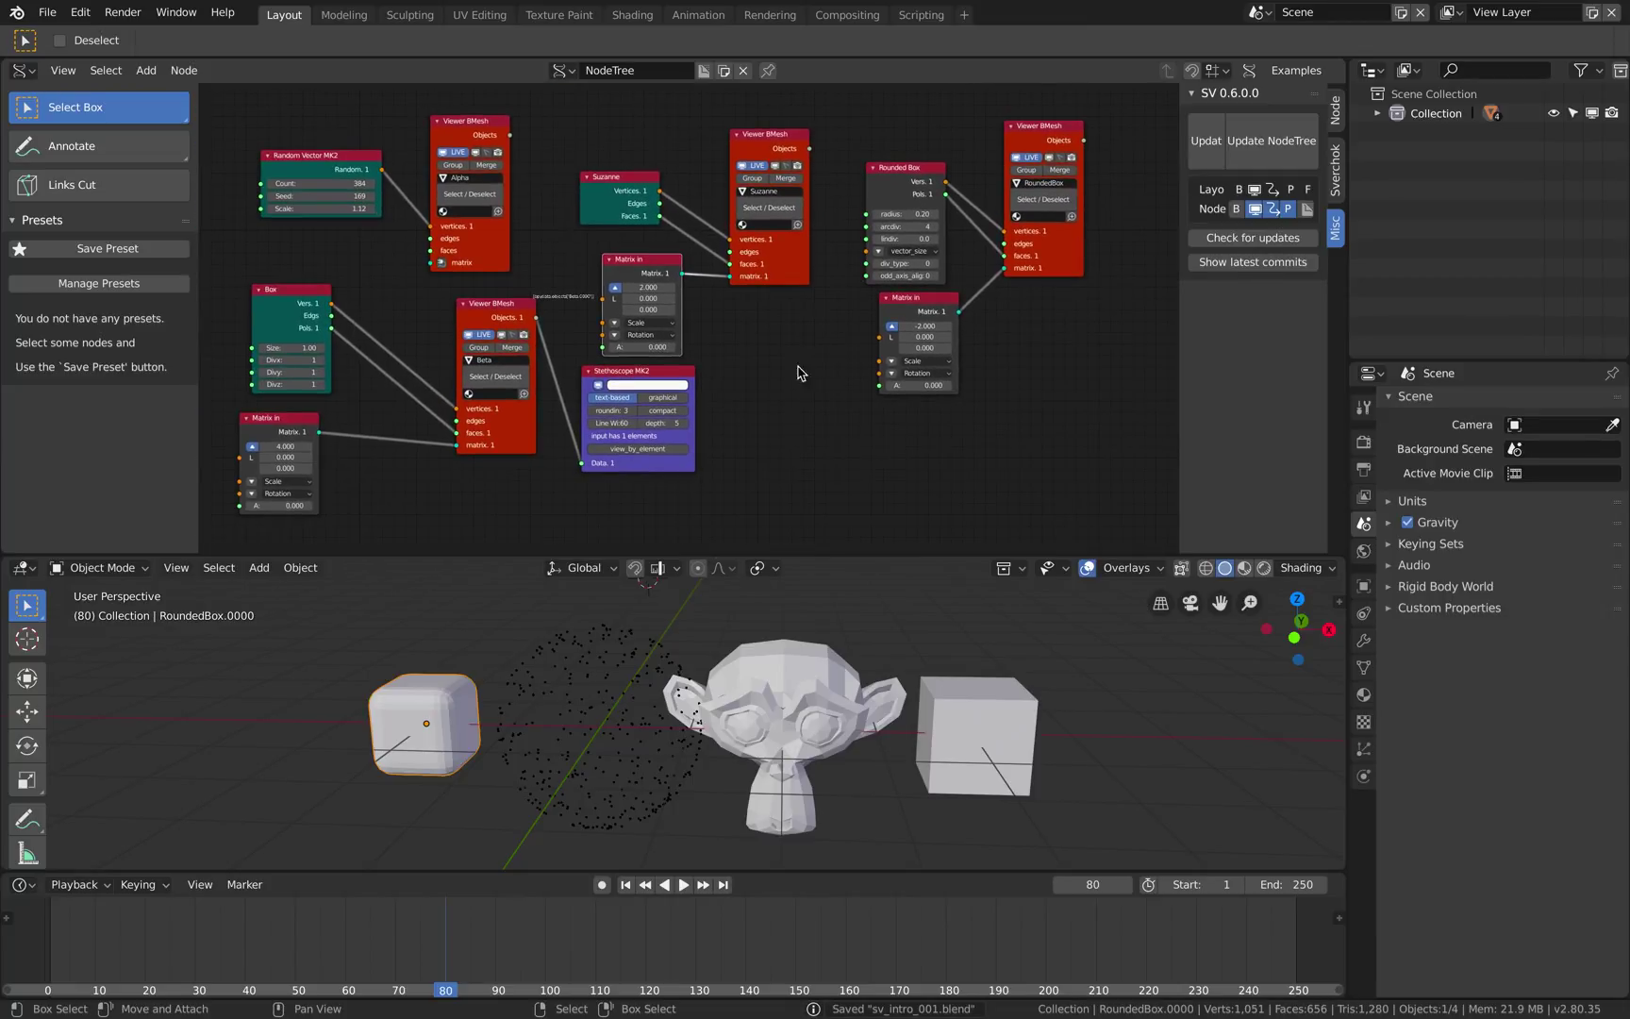
middle_drag(759, 754, 868, 712)
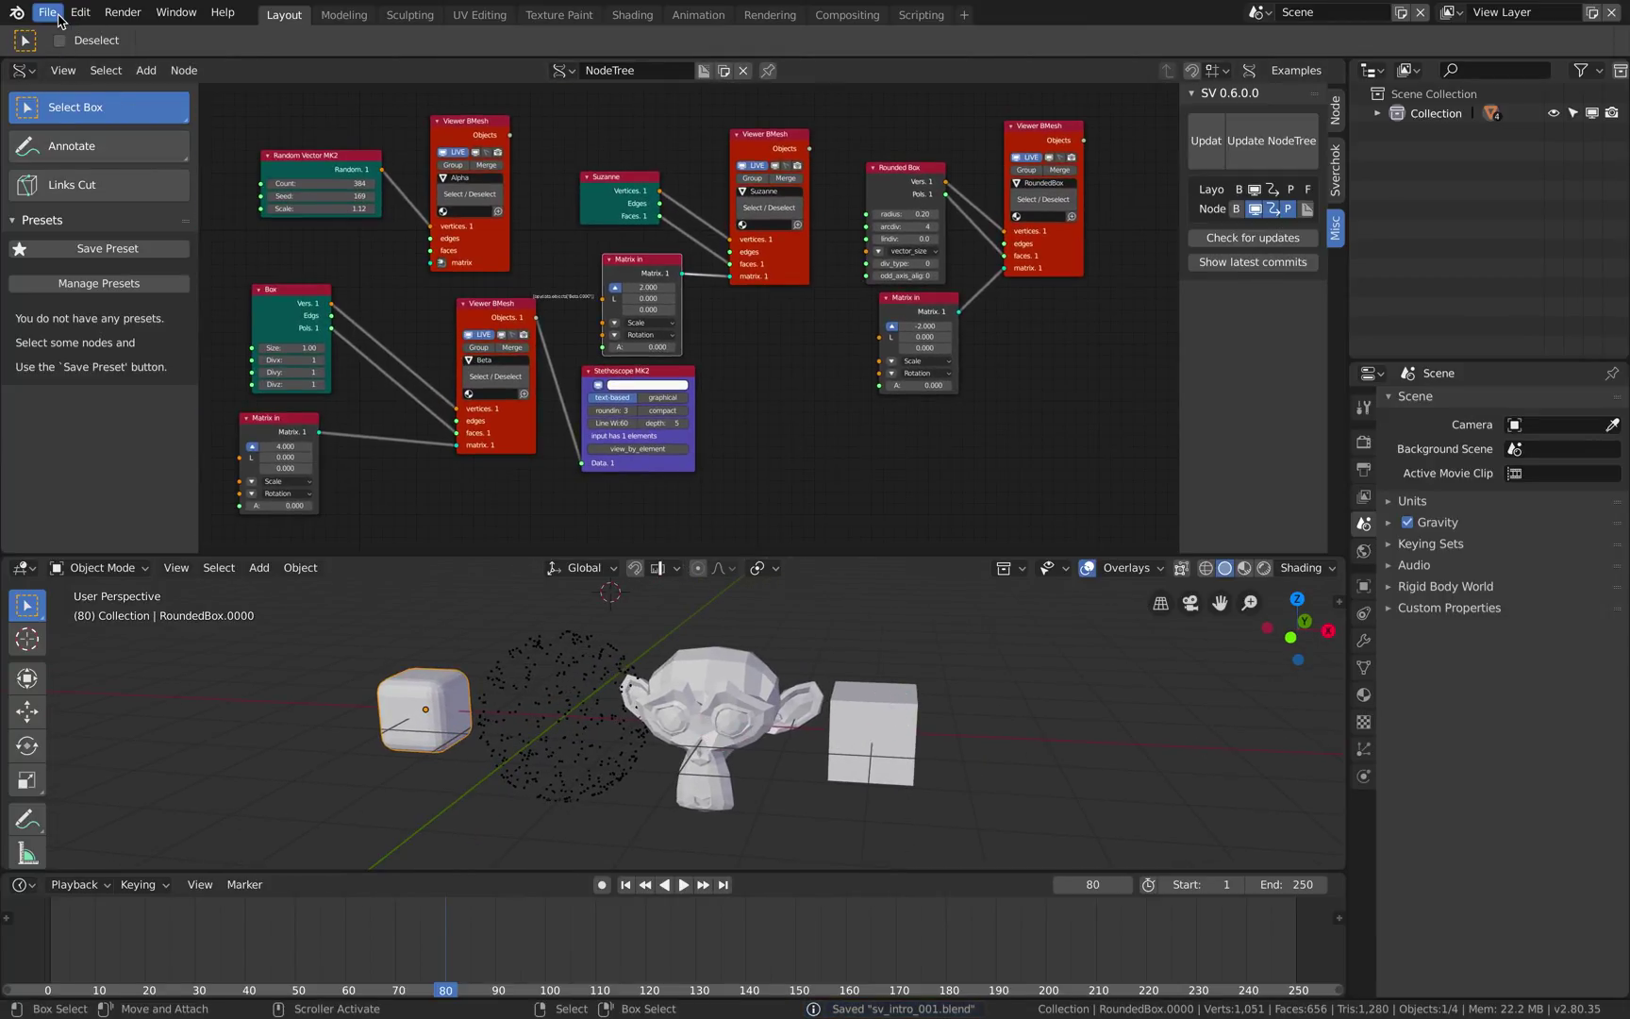
scroll(753, 259, down, 2)
scroll(737, 248, up, 2)
click(775, 149)
middle_drag(786, 215, 782, 326)
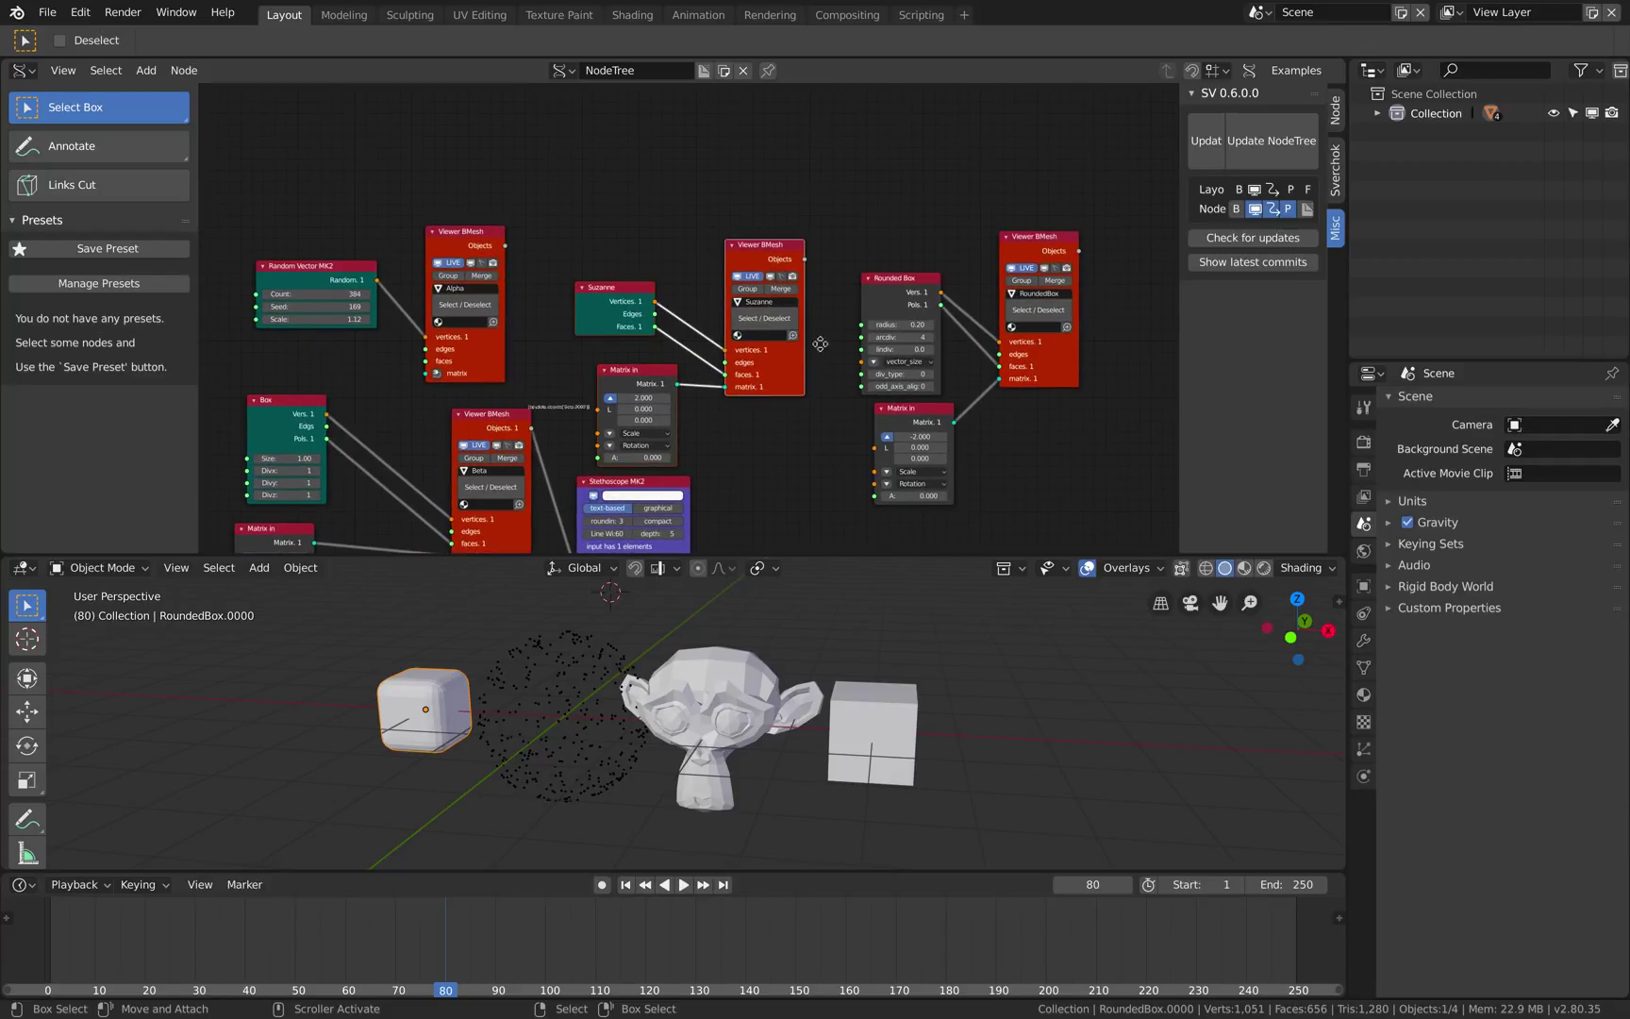
key(g)
click(798, 236)
middle_drag(831, 271, 796, 292)
drag(1019, 269, 1021, 241)
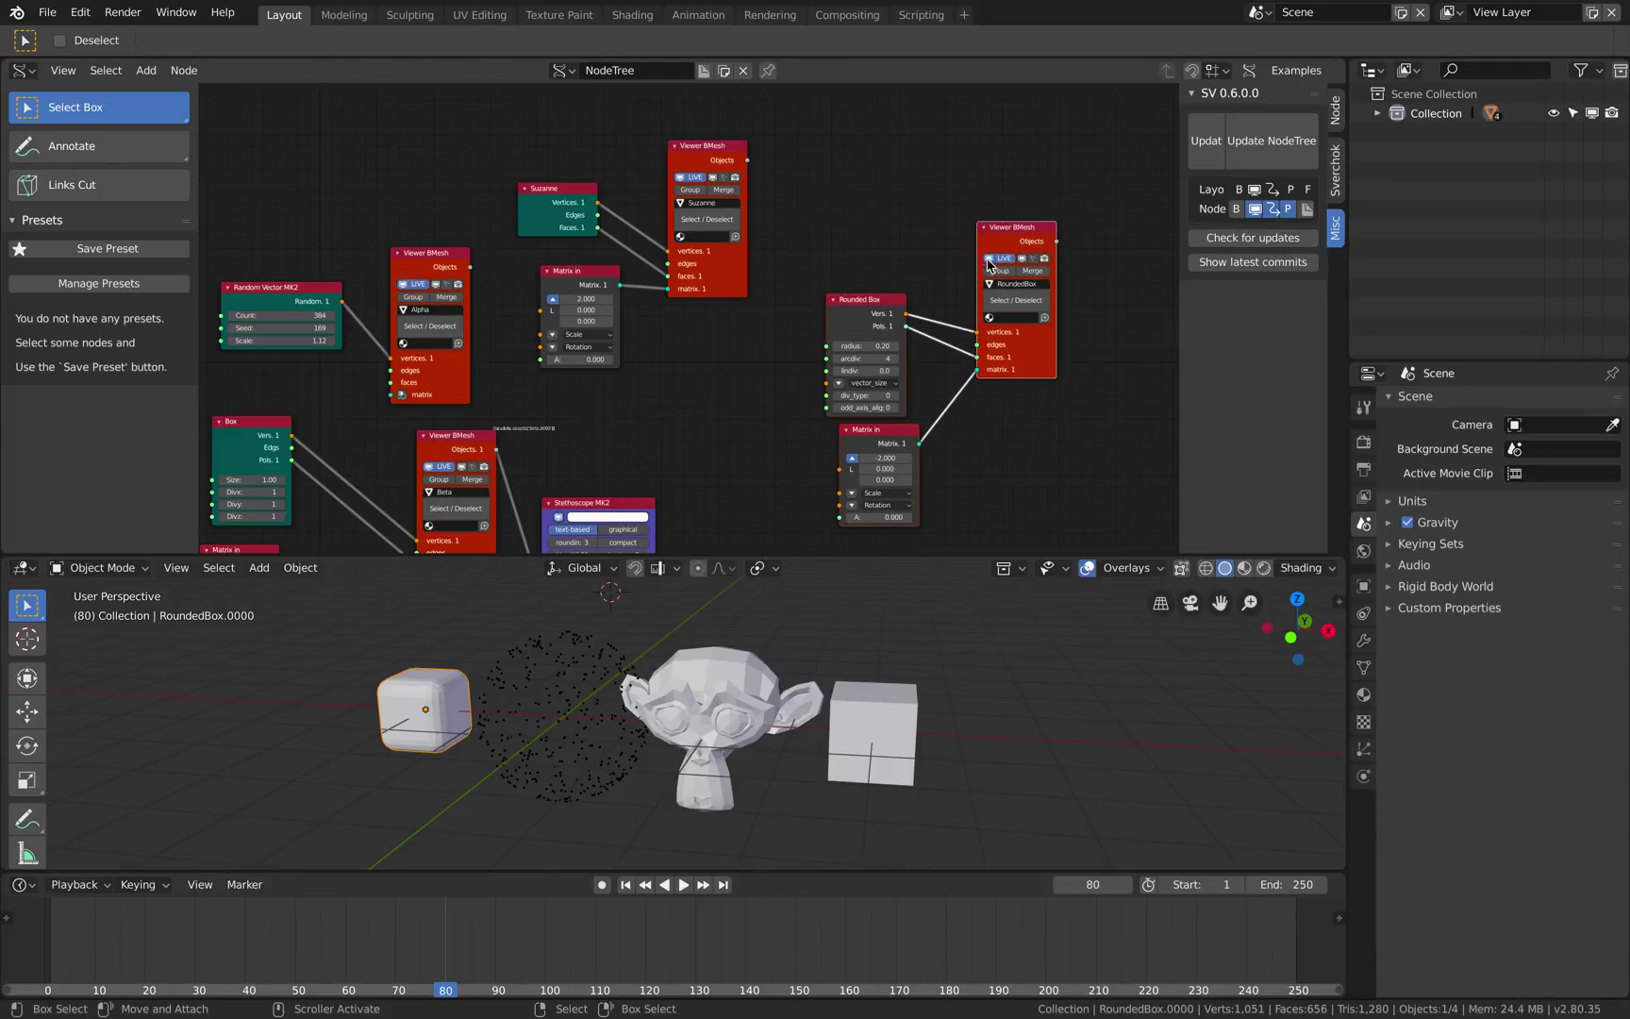
click(947, 144)
Select the box mesh, enlarge the 3D view slightly at the node editor's expense and save the file.
click(934, 656)
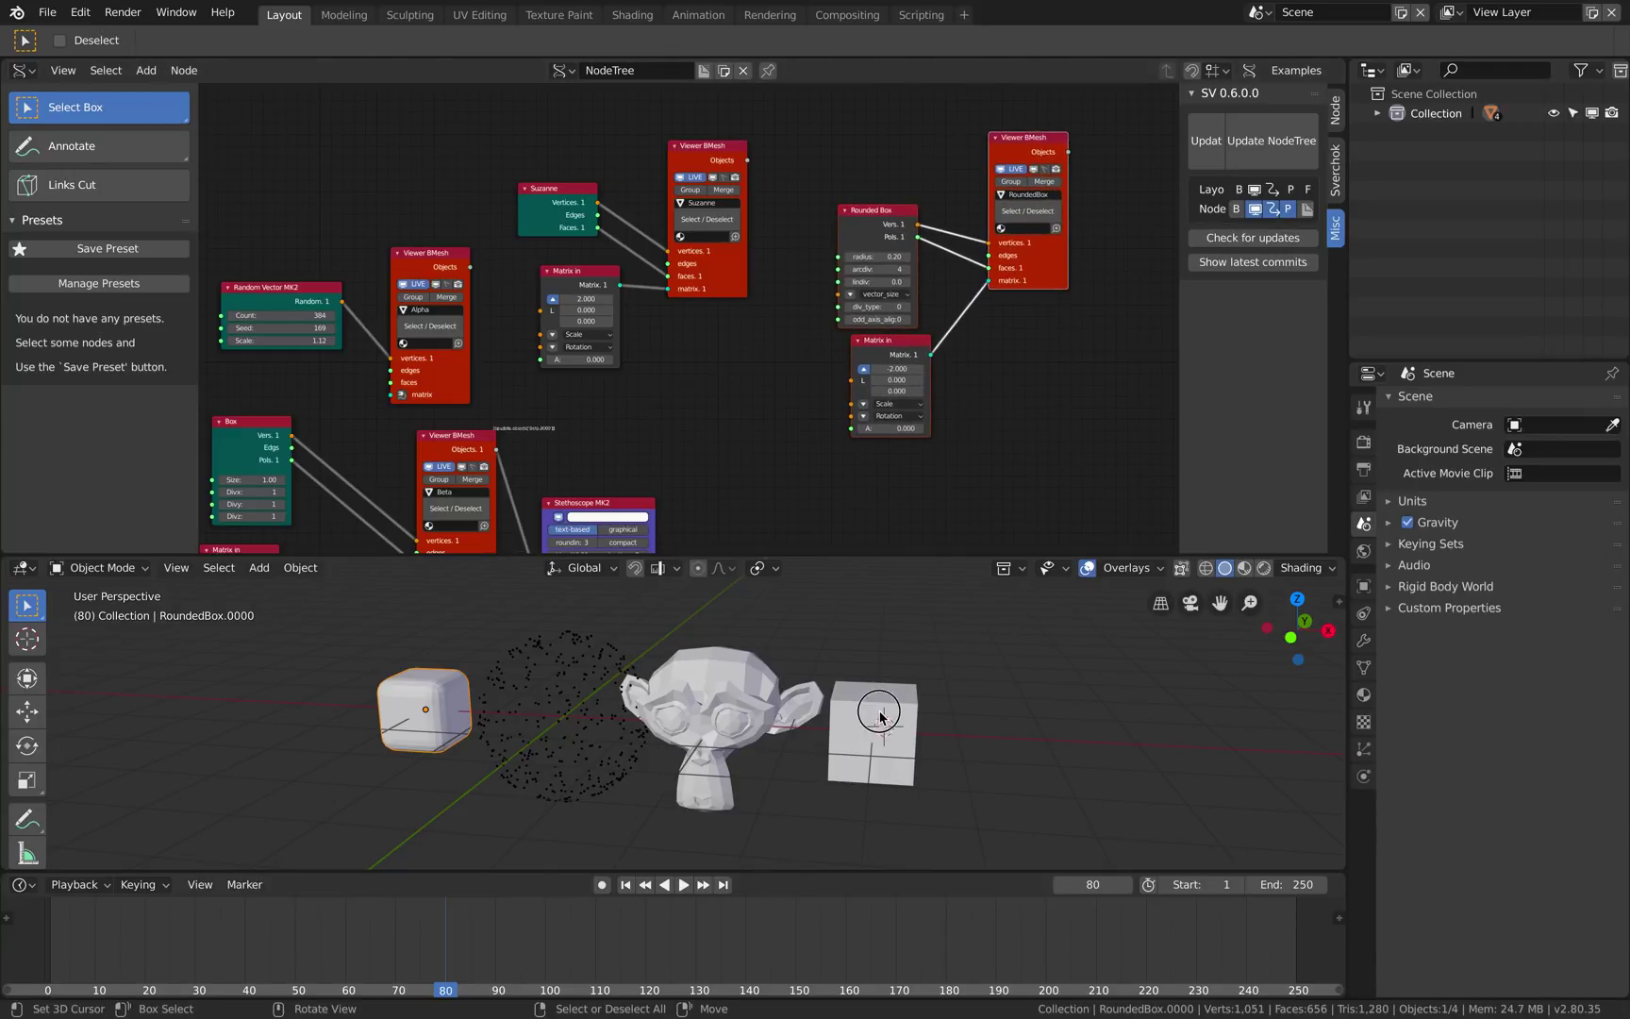
click(871, 710)
middle_drag(871, 711, 944, 589)
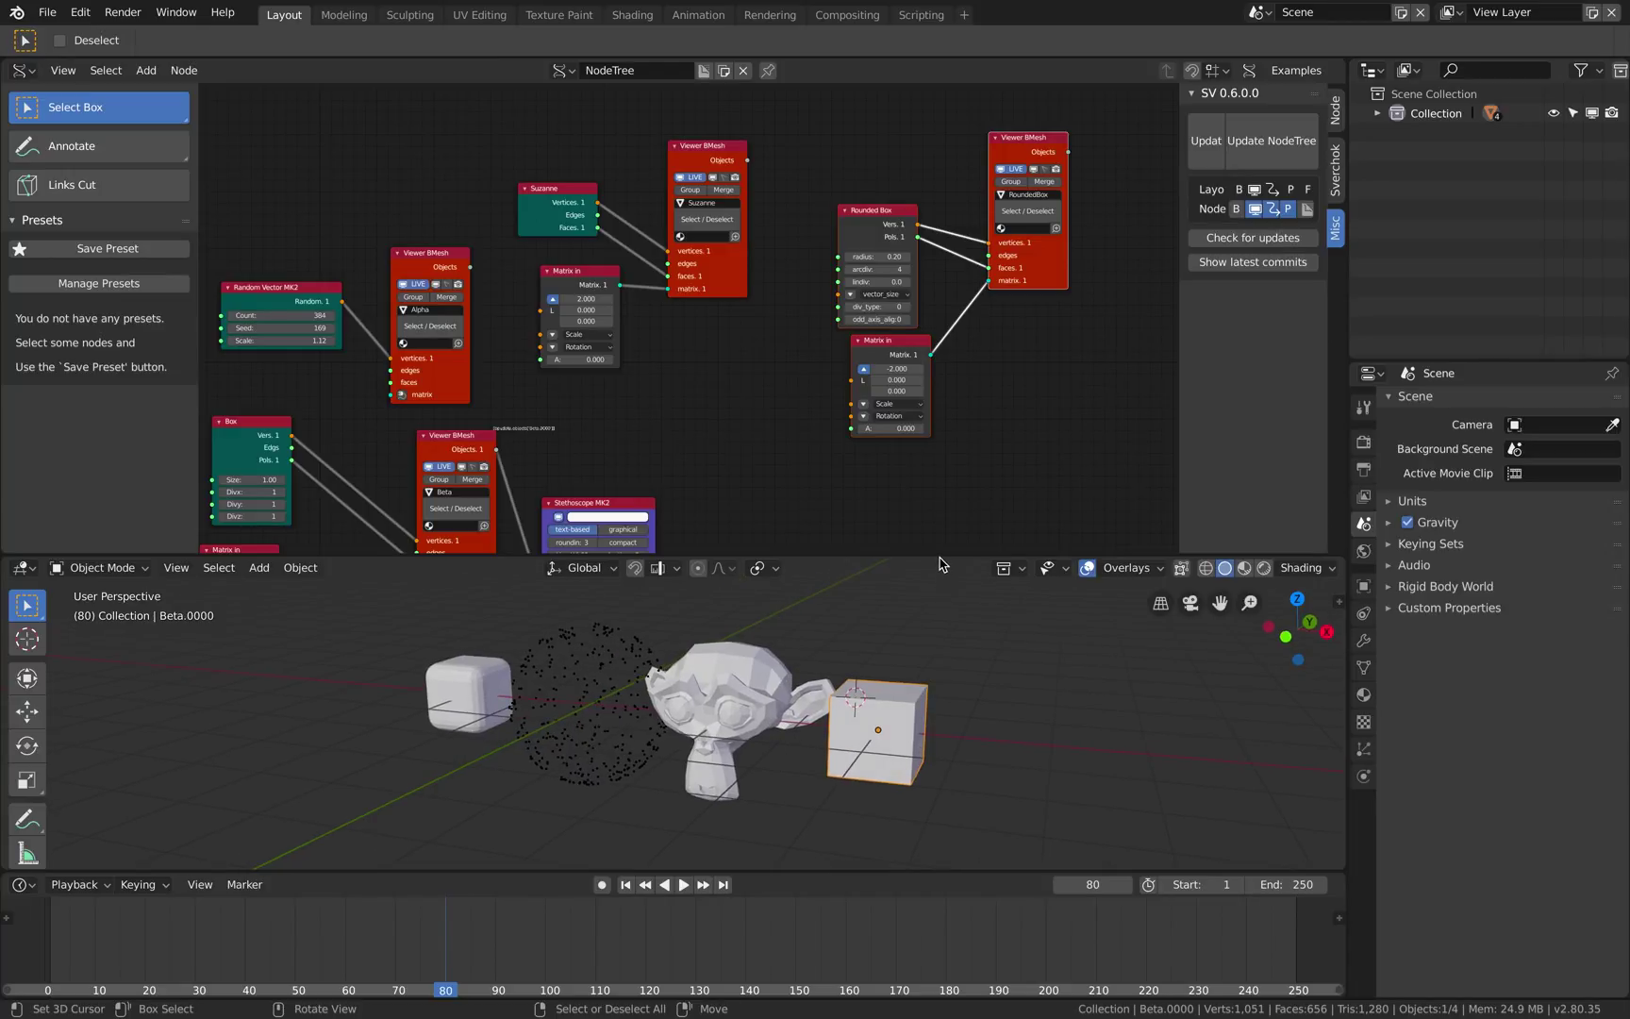
drag(938, 555, 938, 522)
key(ctrl+s)
Deselect all objects and place the 3D cursor in empty space above the box mesh.
key(a)
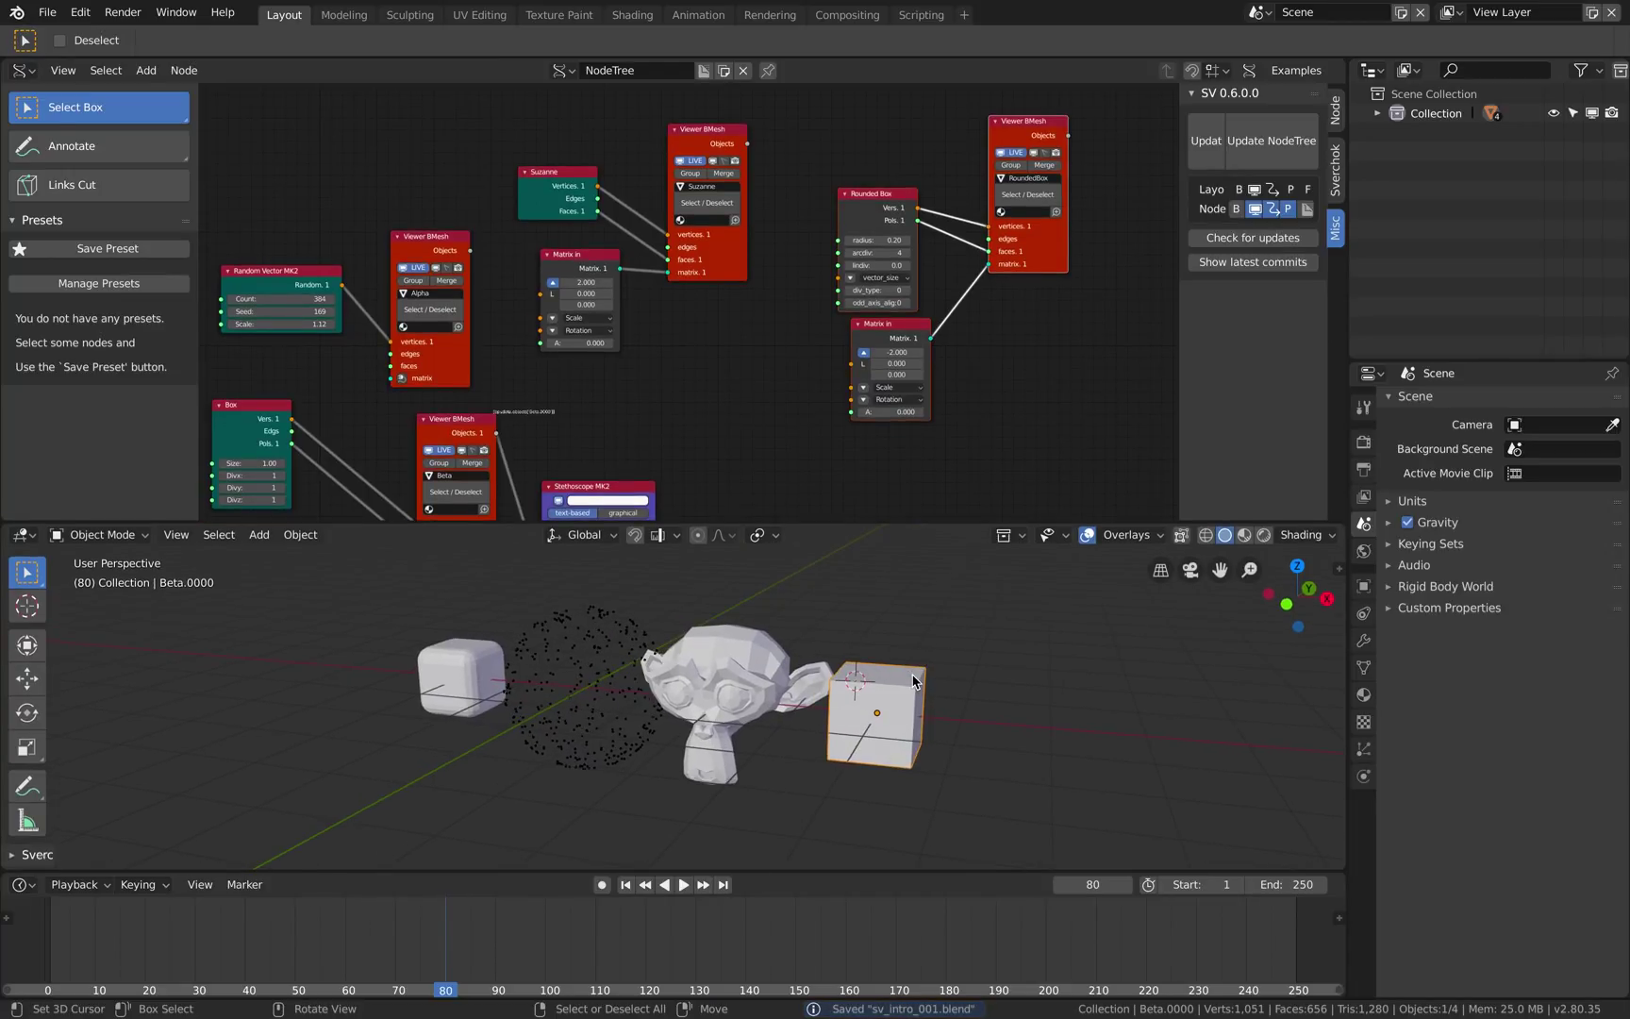
key(a)
key(a)
key(a)
click(970, 608)
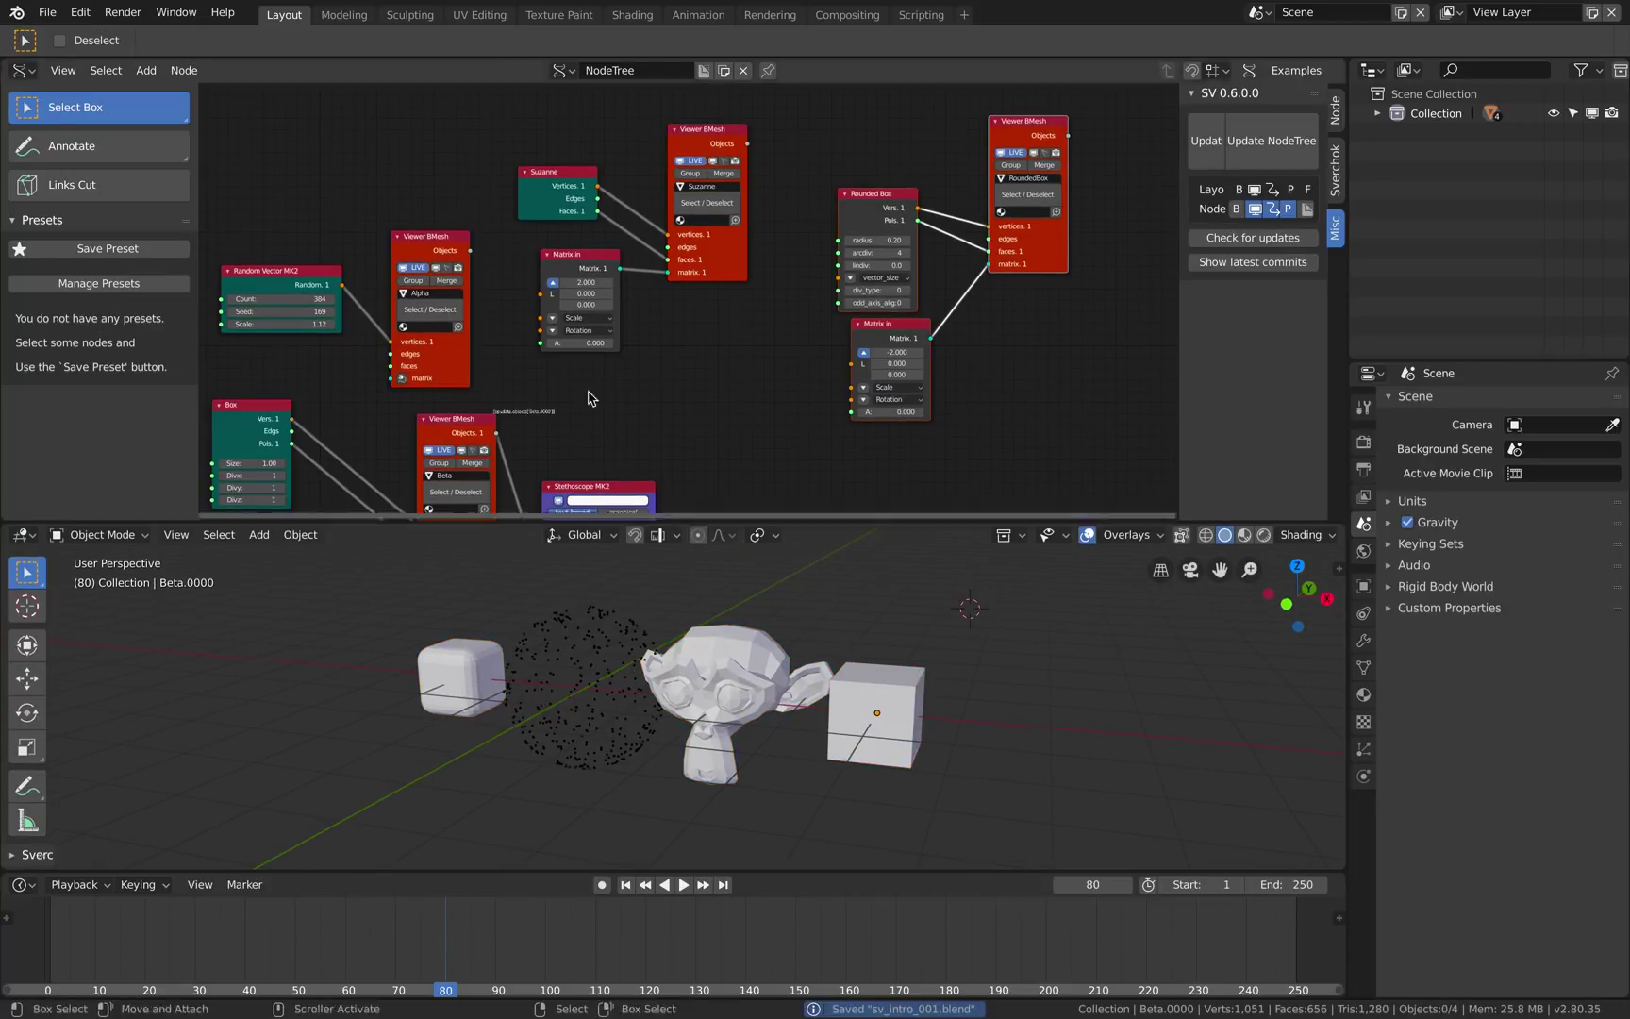
Set Select With to Left in the input preferences and close the preferences window.
click(74, 15)
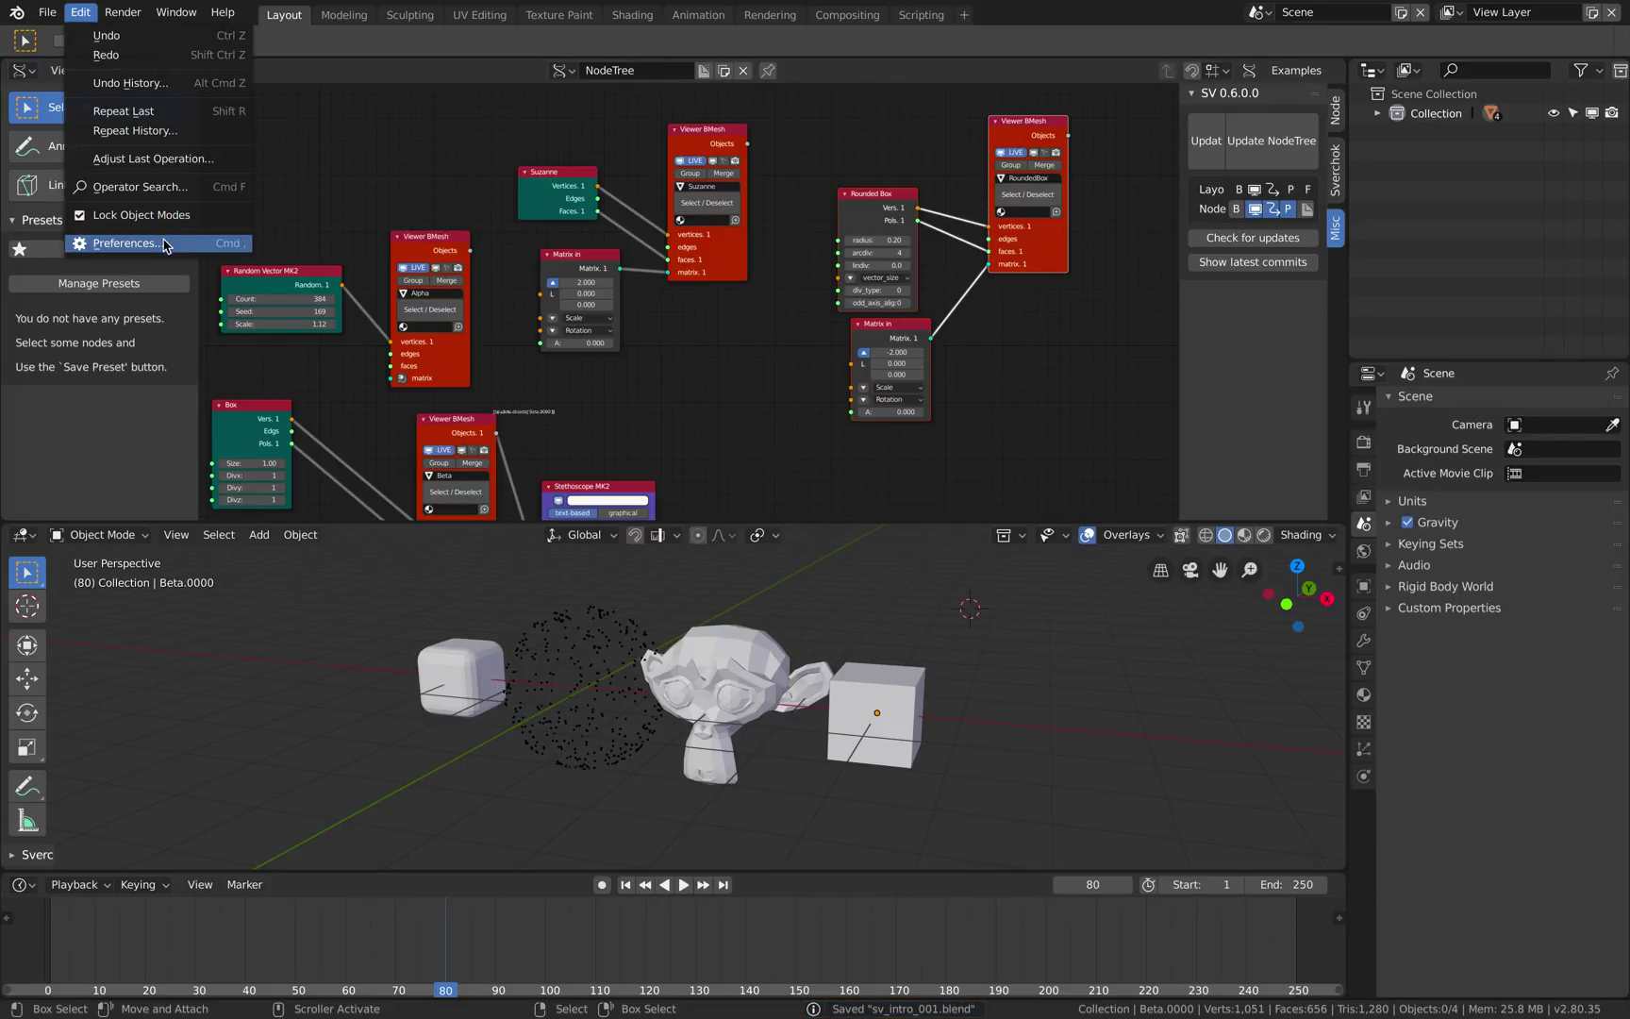
click(123, 243)
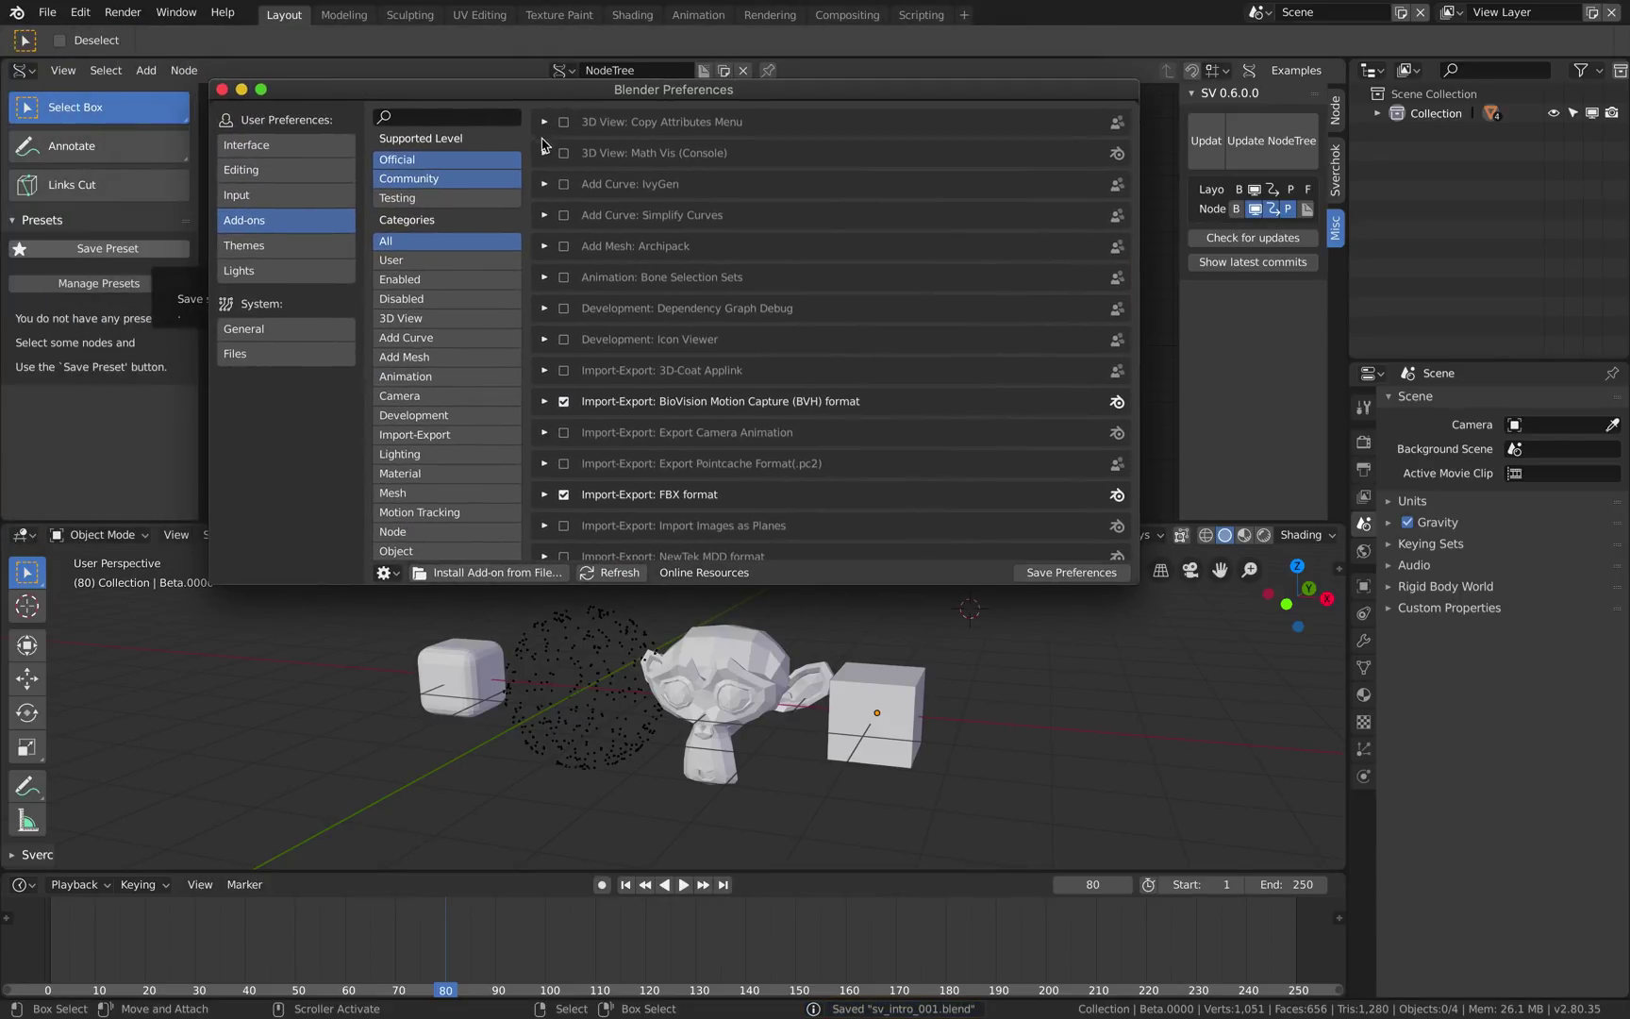
click(332, 147)
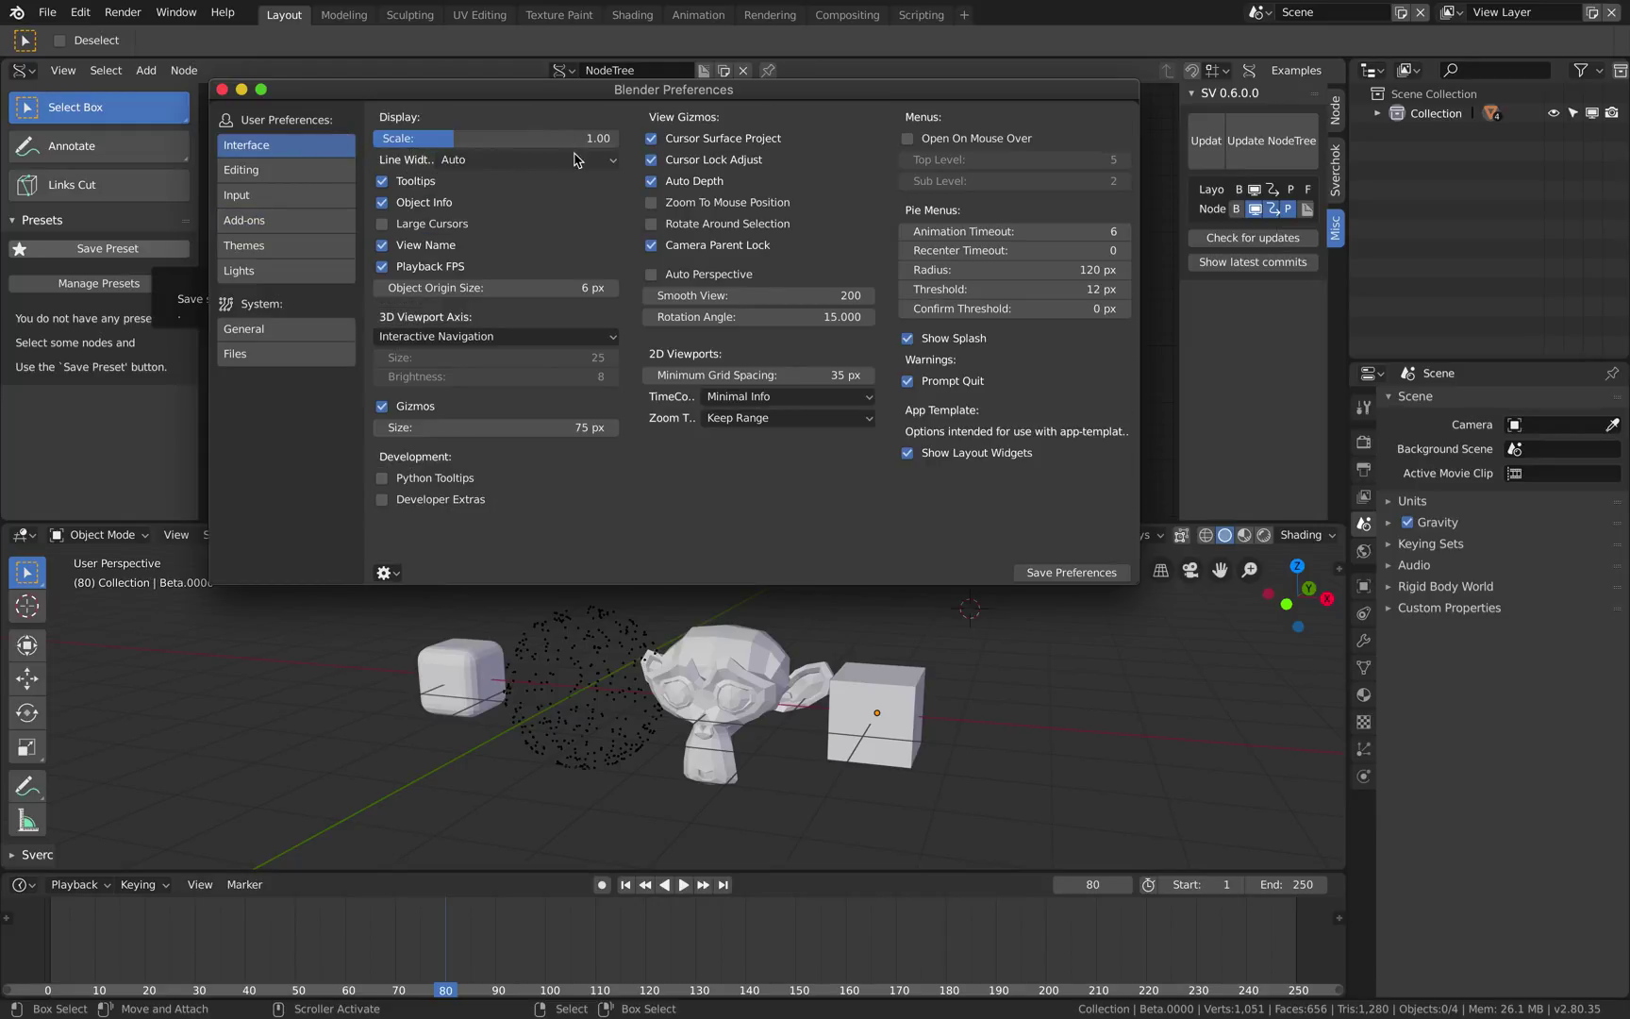
click(312, 170)
click(307, 195)
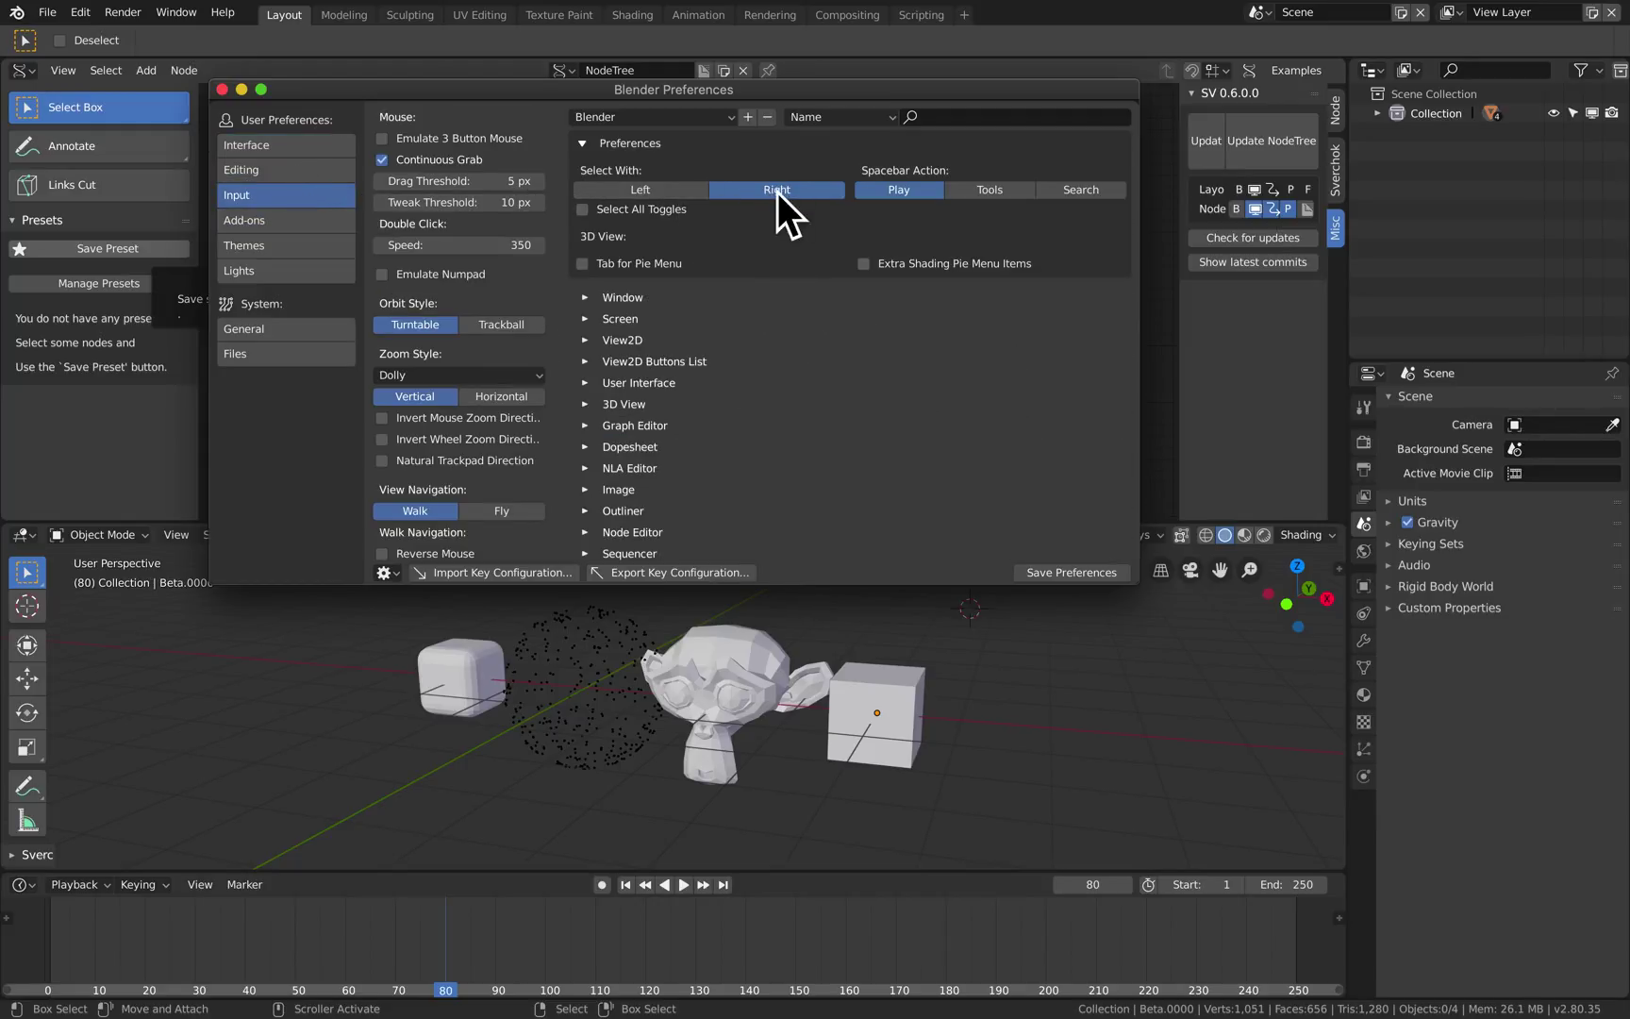
click(641, 192)
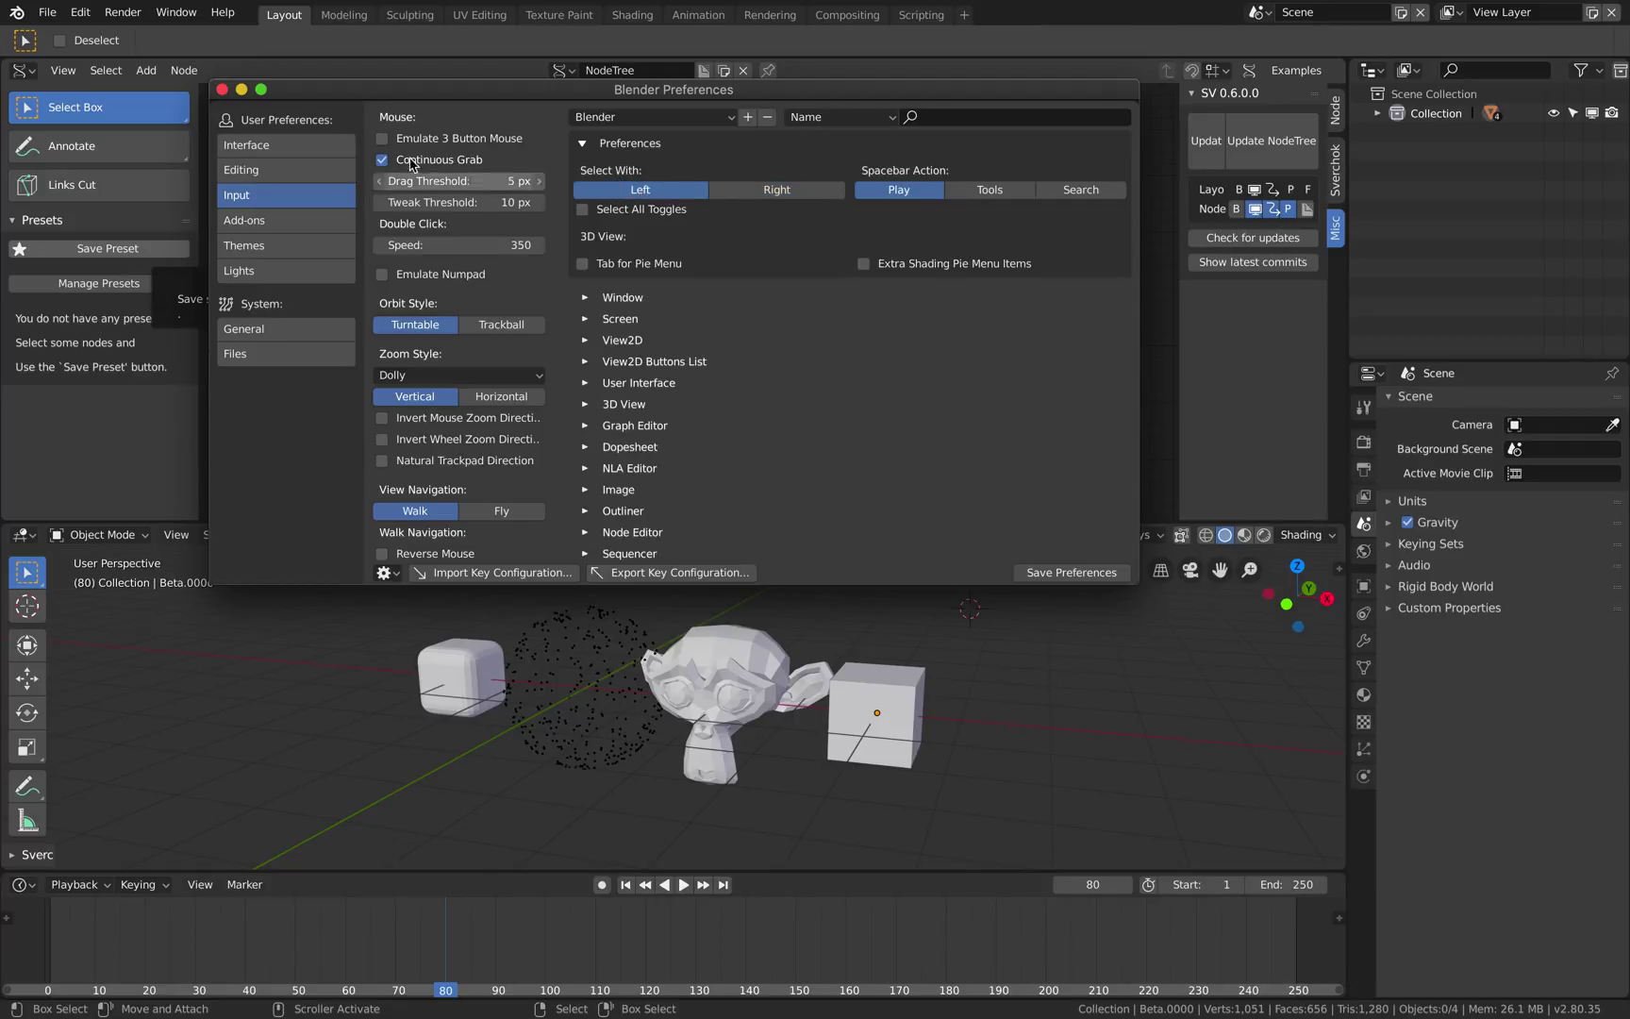
click(222, 89)
Try out the new selection setting by selecting the box, Suzanne and rounded box meshes in turn.
click(891, 710)
click(770, 697)
click(486, 678)
click(736, 680)
click(906, 683)
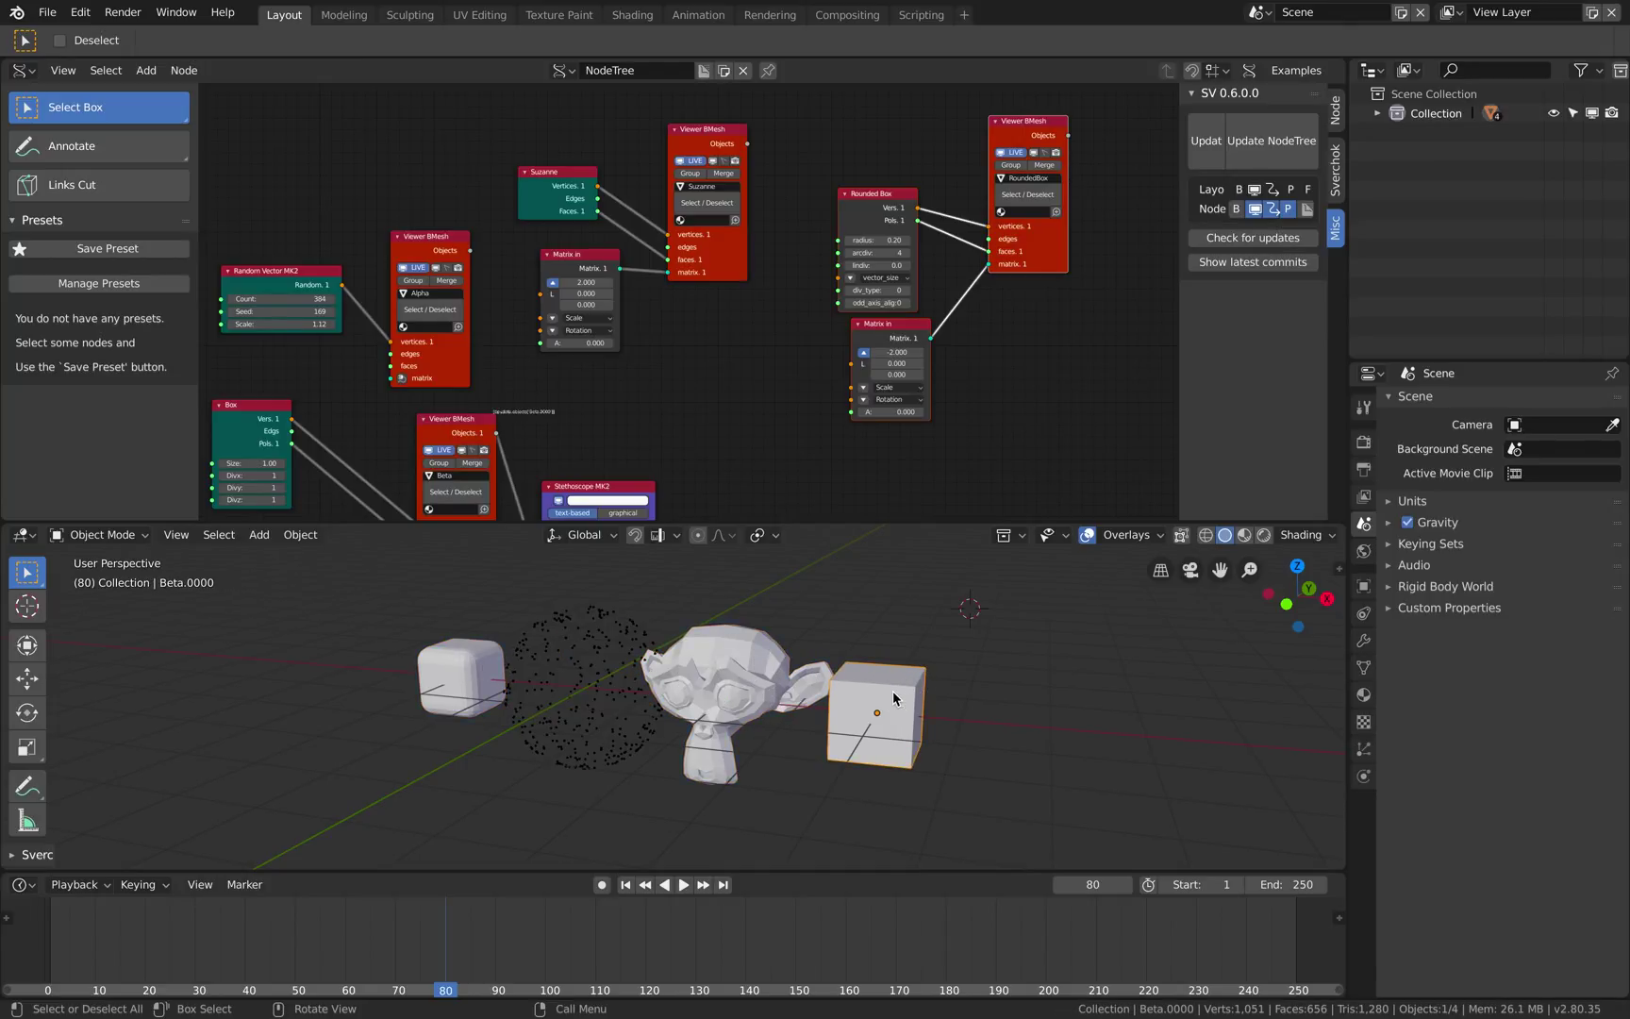
right_click(894, 699)
Apply Shade Smooth to the Suzanne mesh.
right_click(734, 674)
click(755, 665)
right_click(757, 661)
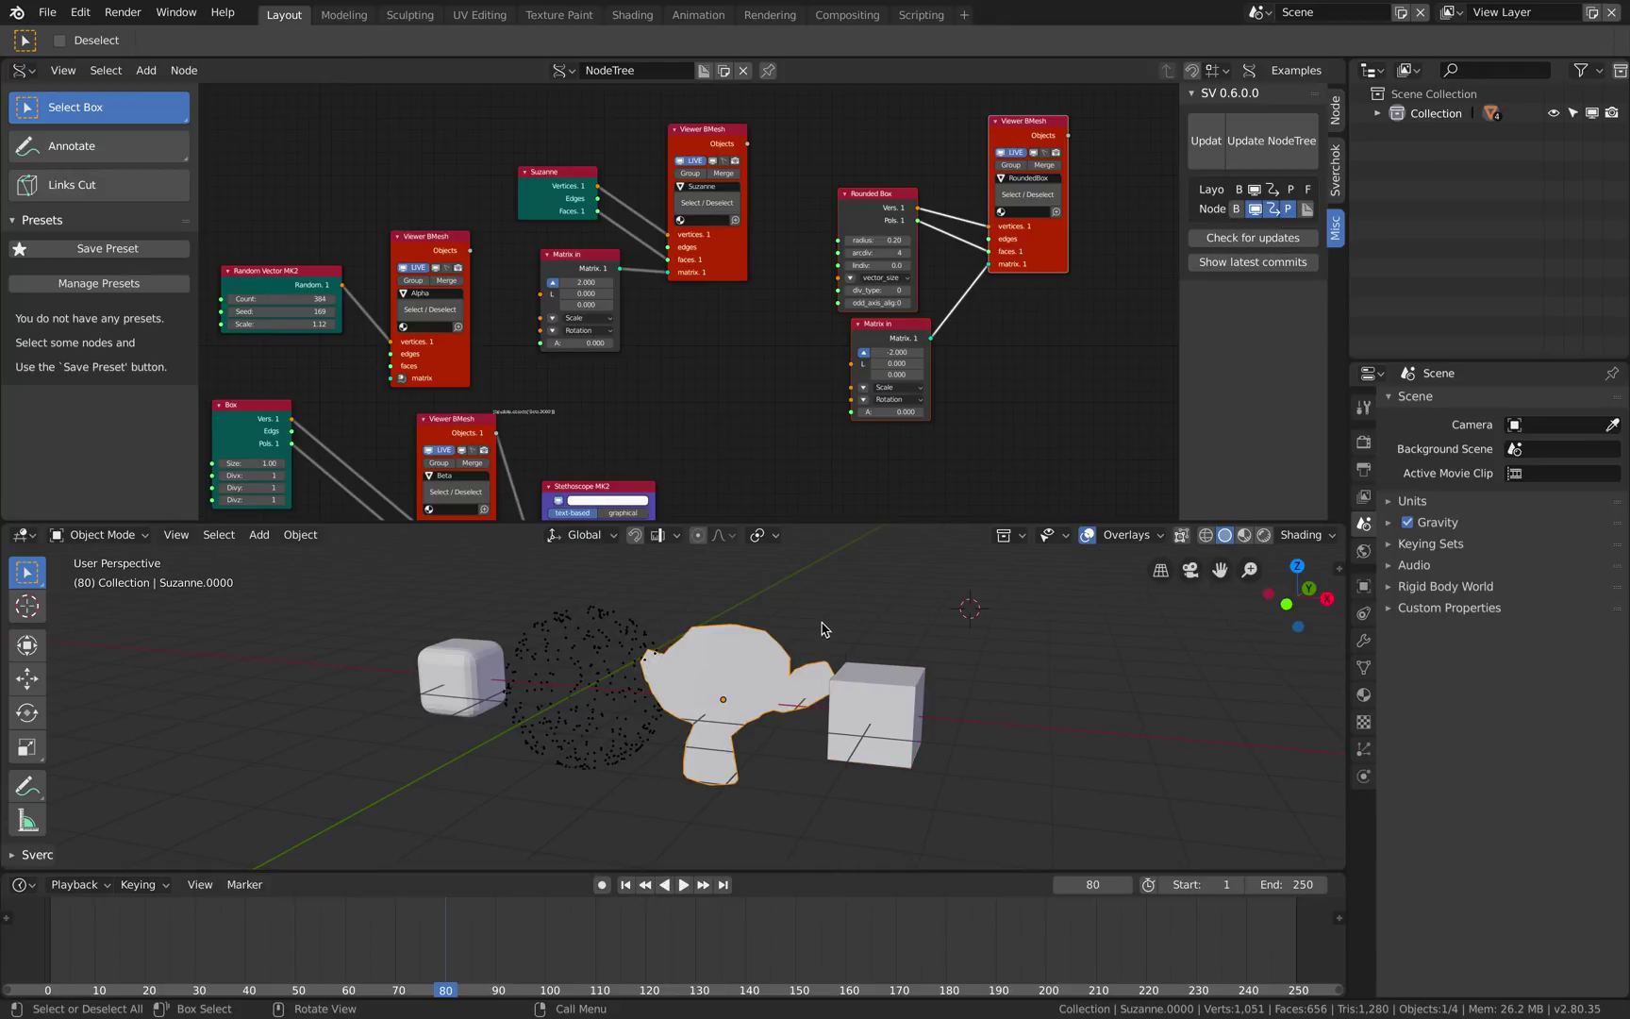
Add a level 2 Subdivision Surface modifier to the Suzanne mesh and save the file.
middle_drag(821, 629, 817, 637)
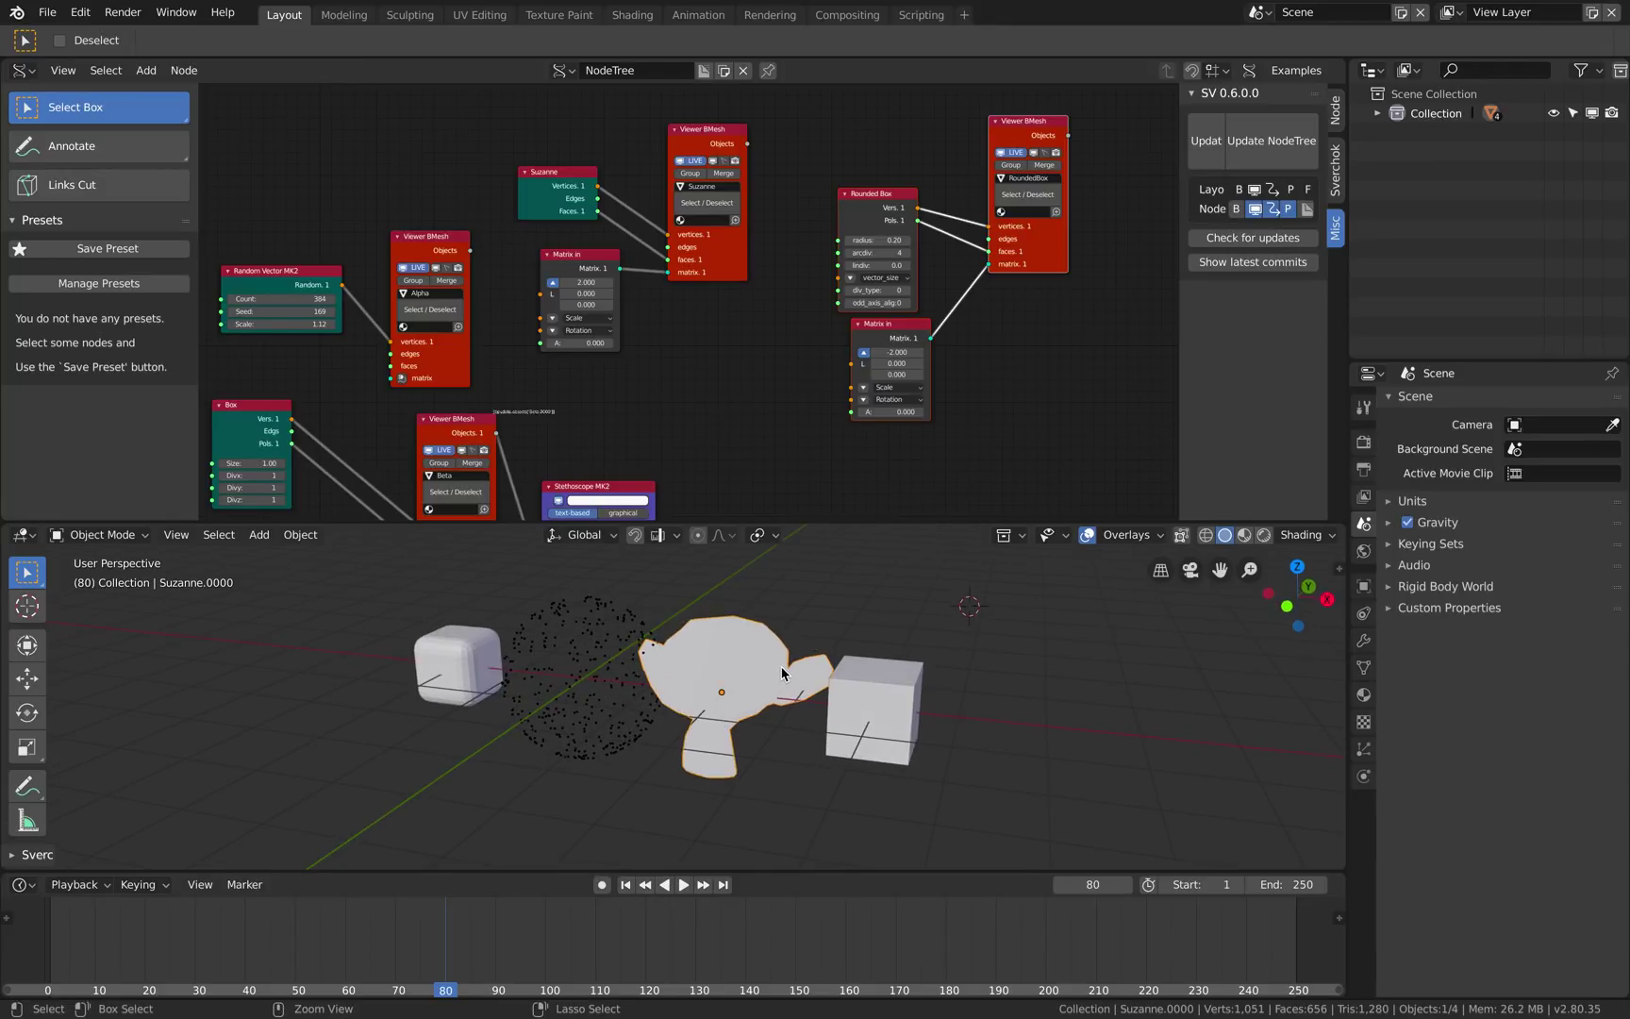
key(ctrl+2)
middle_drag(804, 666, 806, 665)
key(ctrl+s)
Spread out the Rounded Box, its Viewer BMesh and its Matrix in node so they sit farther apart.
scroll(831, 387, up, 1)
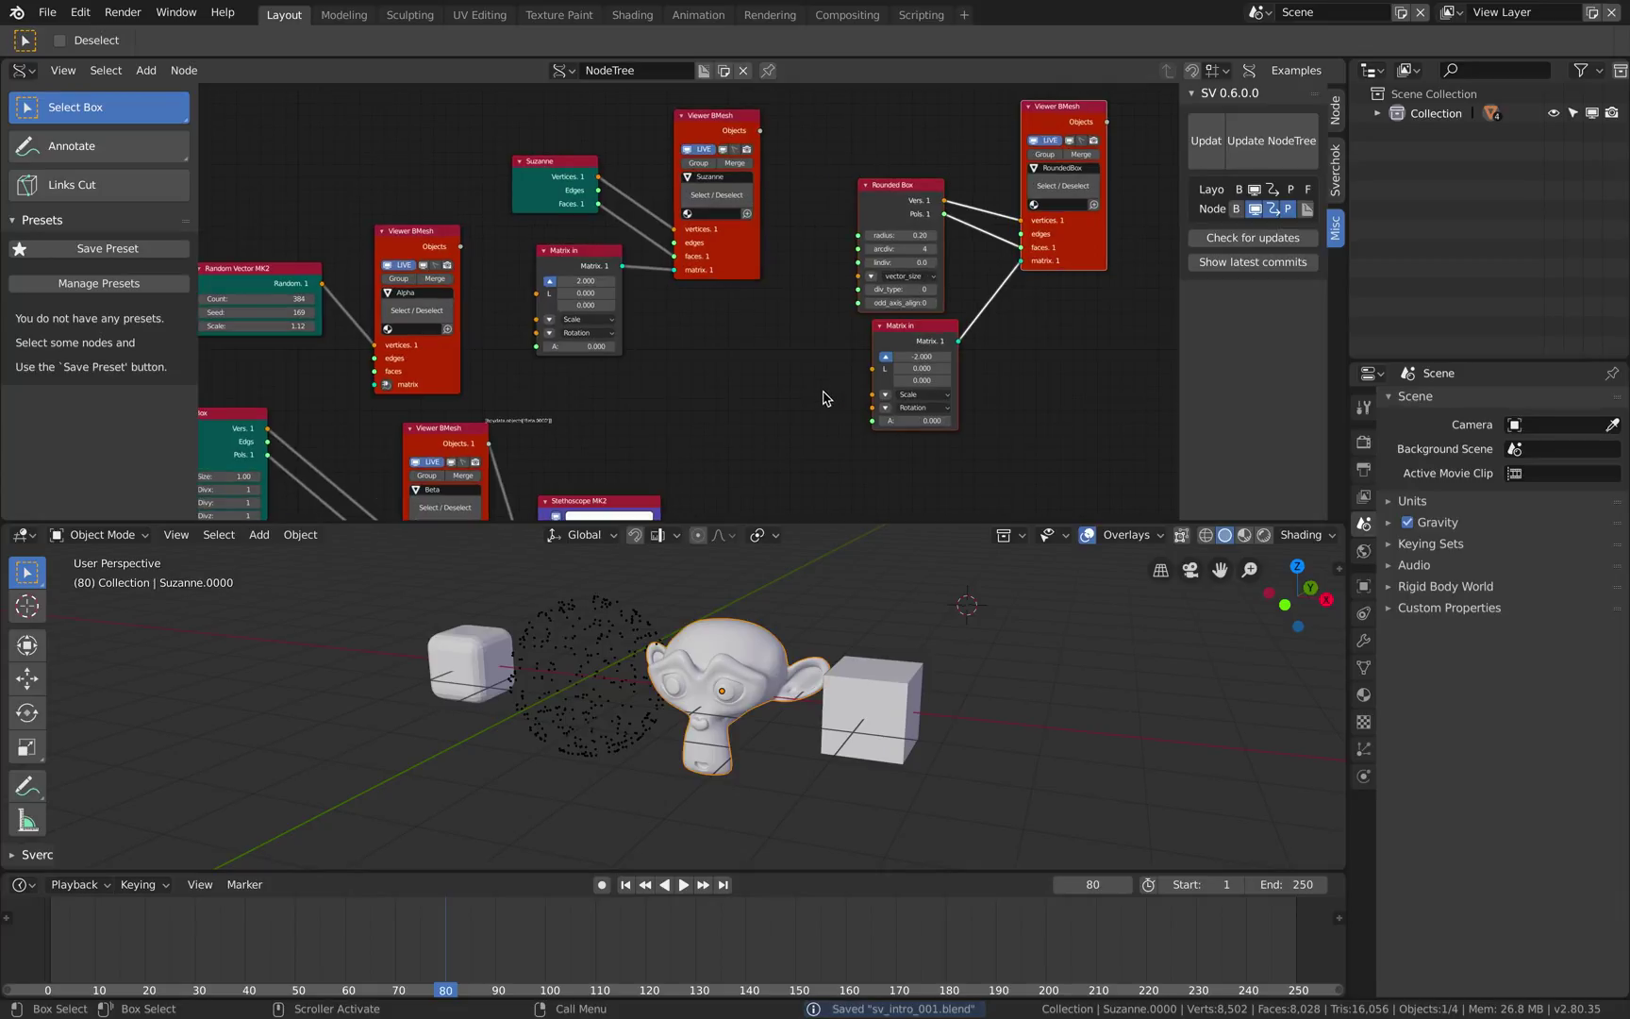
drag(898, 194, 859, 163)
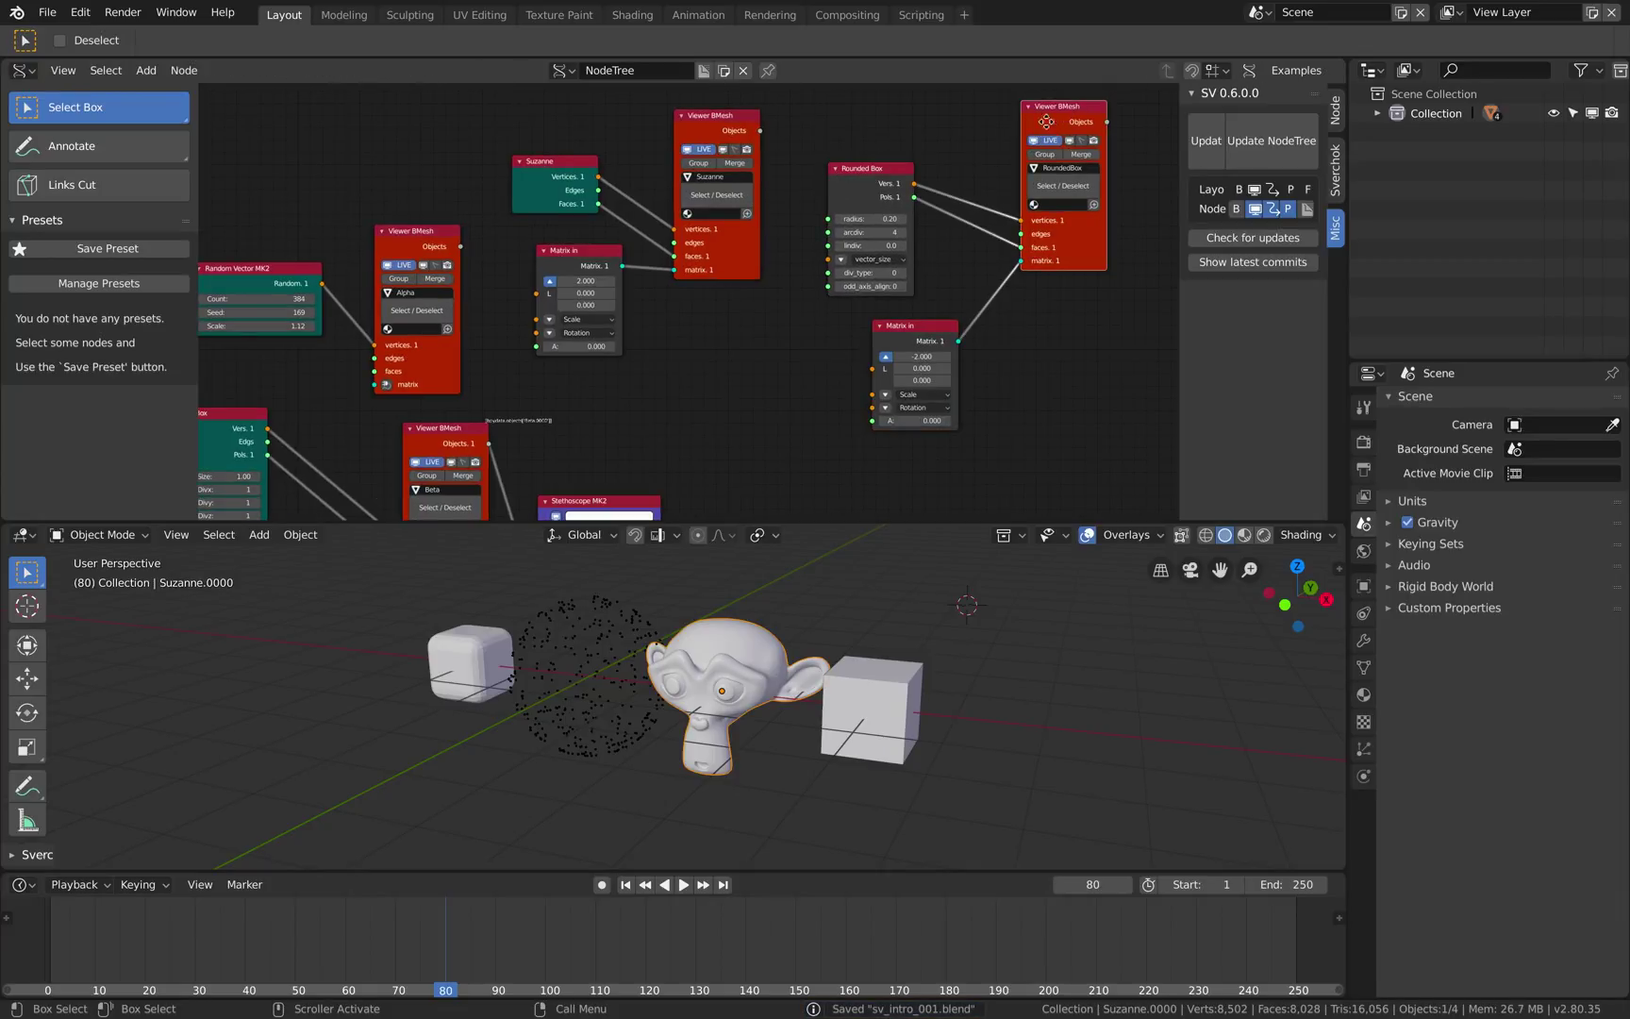
drag(1052, 123, 1051, 187)
mouse_move(909, 327)
mouse_down()
mouse_move(908, 348)
mouse_move(887, 343)
mouse_up()
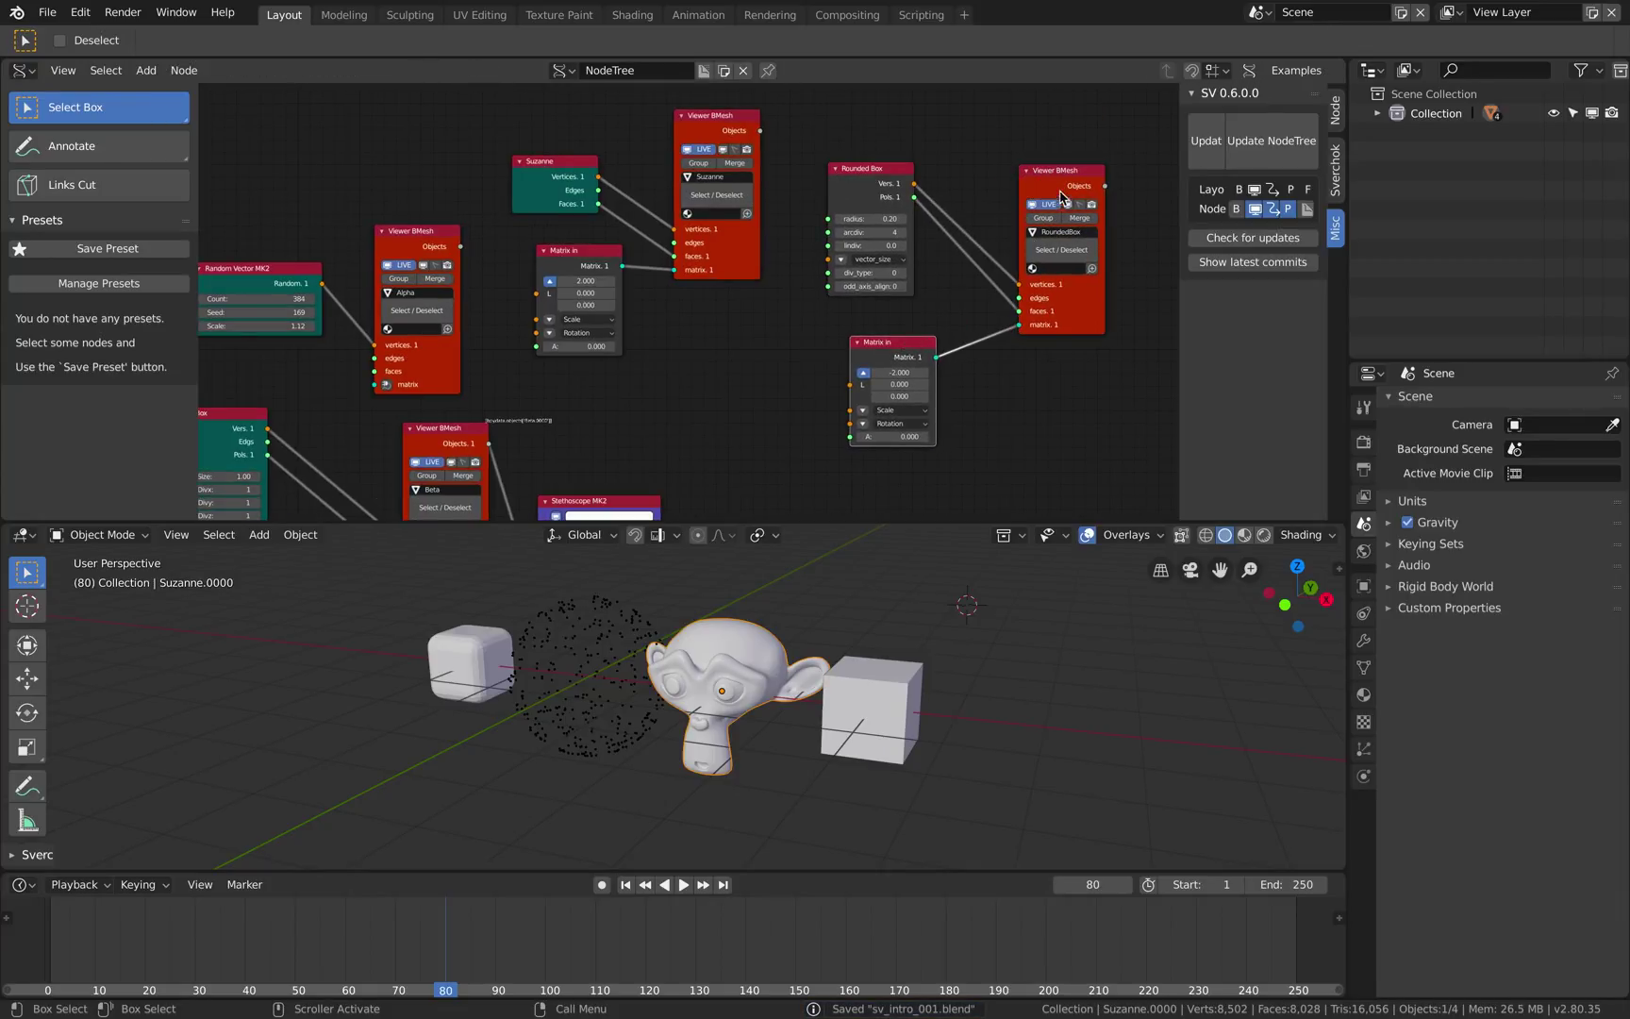
right_click(733, 115)
click(782, 115)
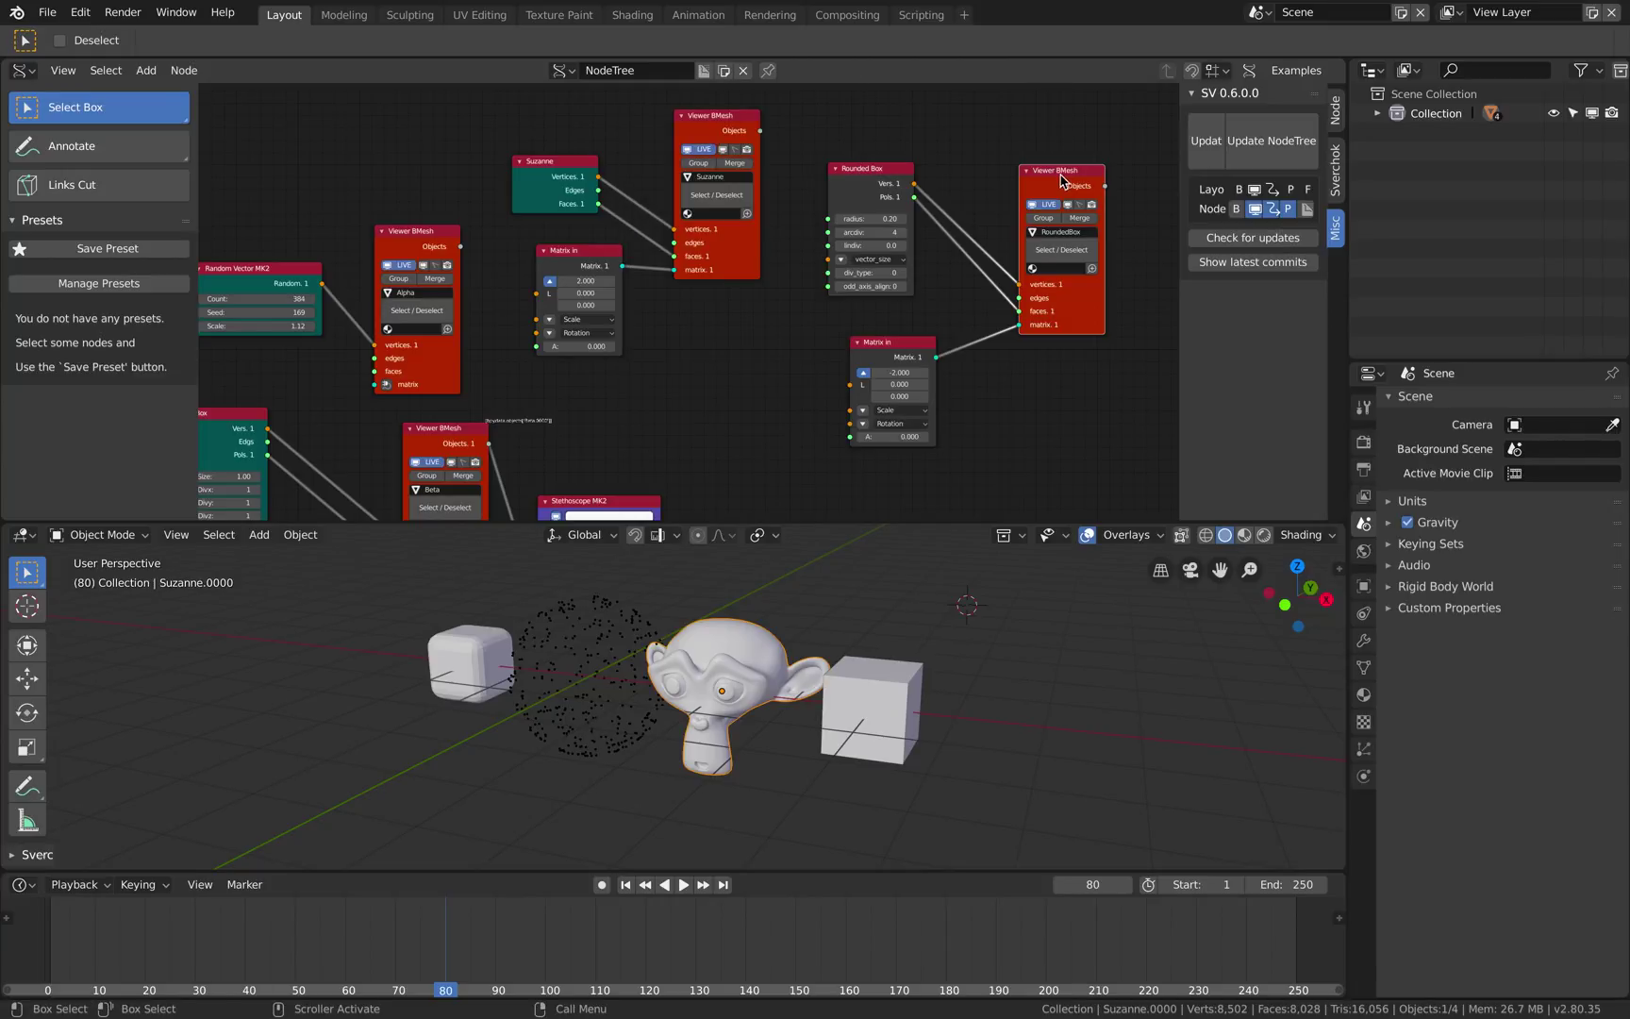
Move the Suzanne, Matrix in and Viewer BMesh nodes together to clear space above the Random Vector group.
click(738, 130)
drag(736, 131, 733, 164)
scroll(531, 170, down, 5)
middle_drag(653, 217, 675, 269)
key(g)
click(624, 219)
Move the Rounded Box, Matrix in and Viewer BMesh nodes beside the Suzanne group and save the file.
click(793, 287)
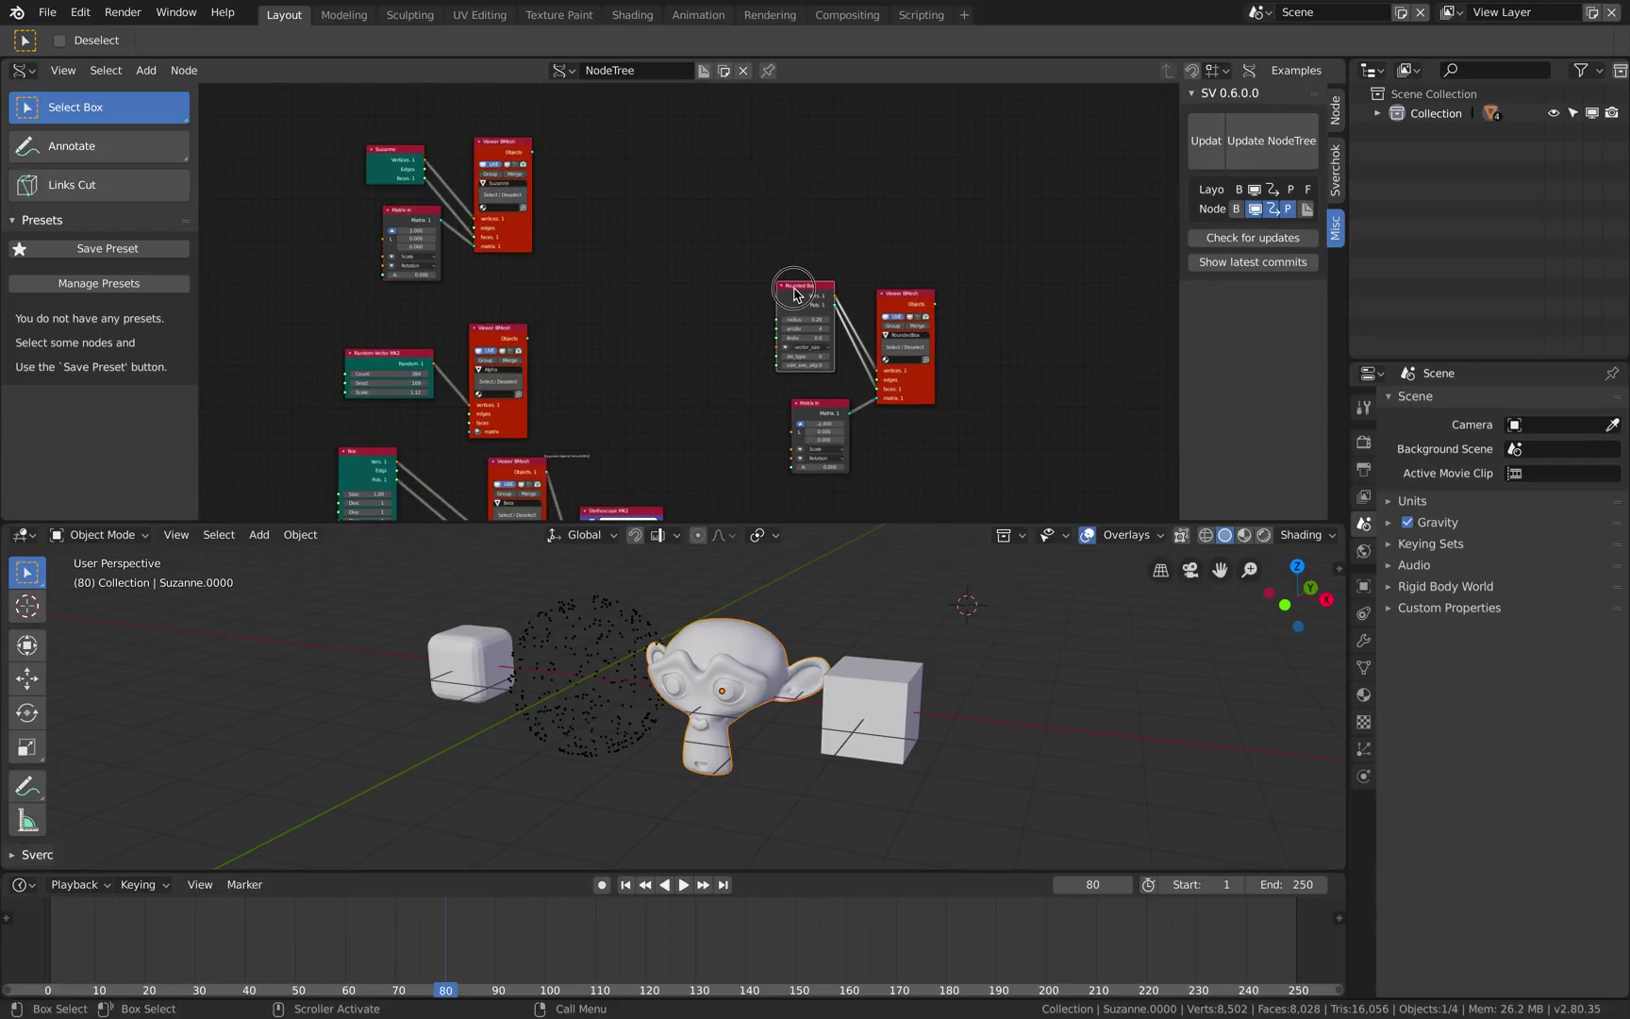
middle_drag(807, 270, 746, 245)
scroll(747, 245, down, 1)
scroll(746, 251, up, 1)
click(870, 276)
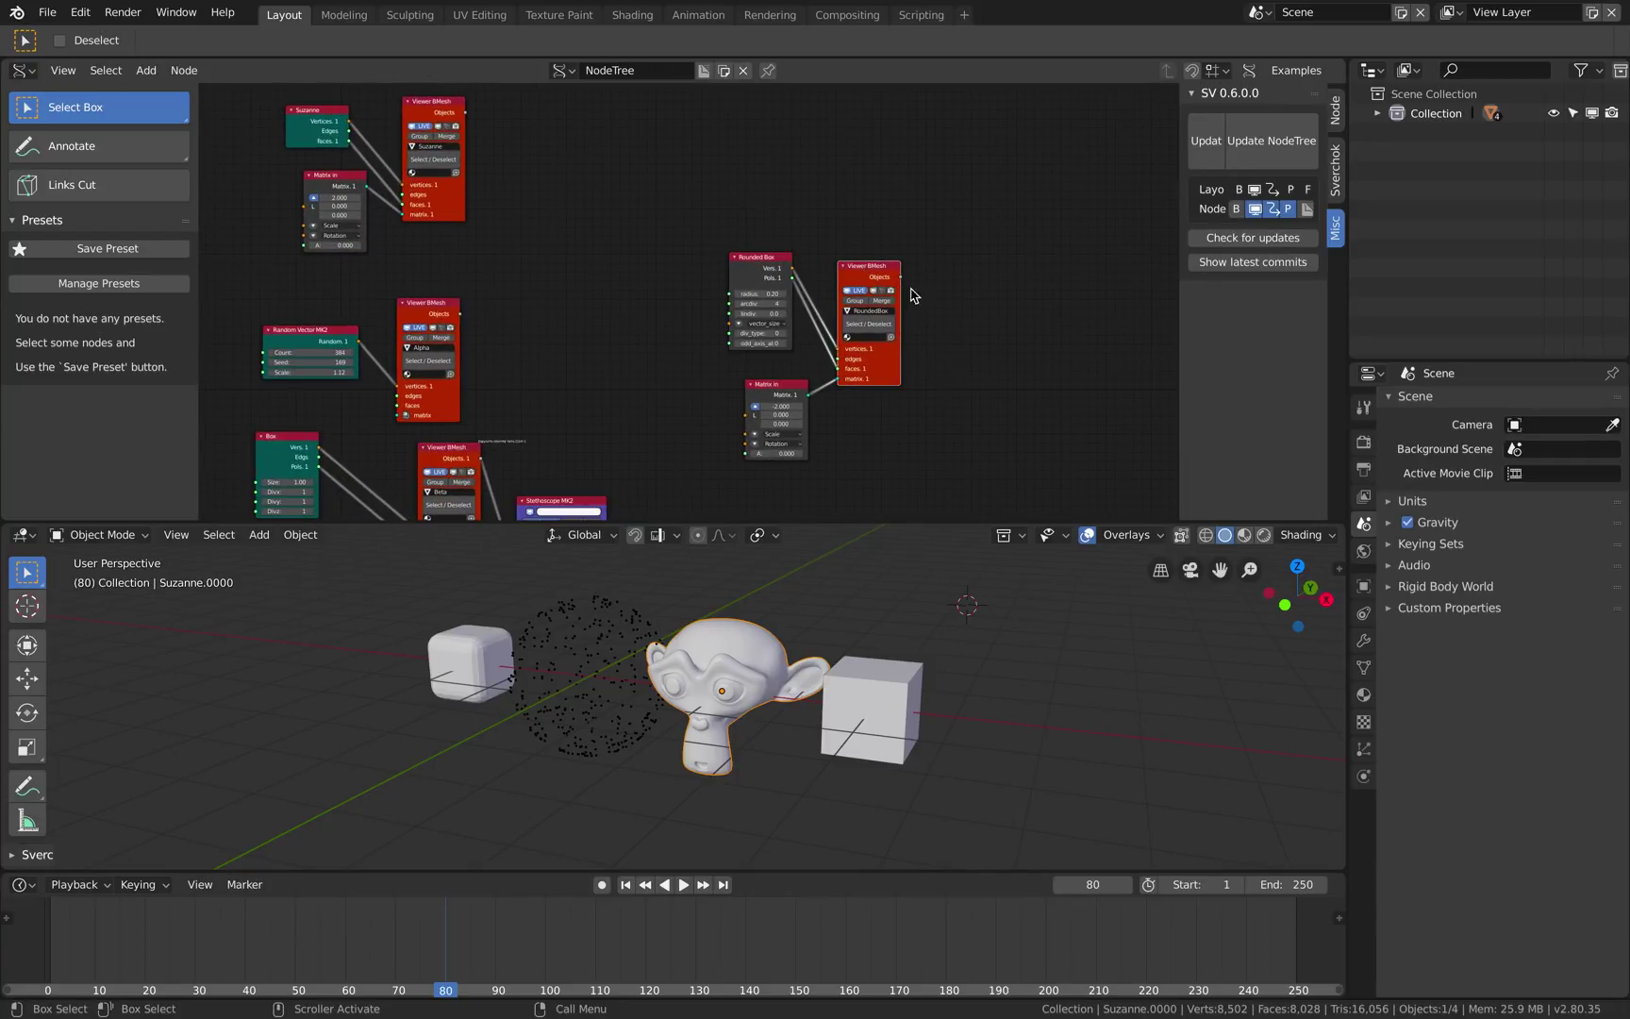
key(g)
click(692, 165)
middle_drag(686, 334, 724, 292)
scroll(724, 292, up, 2)
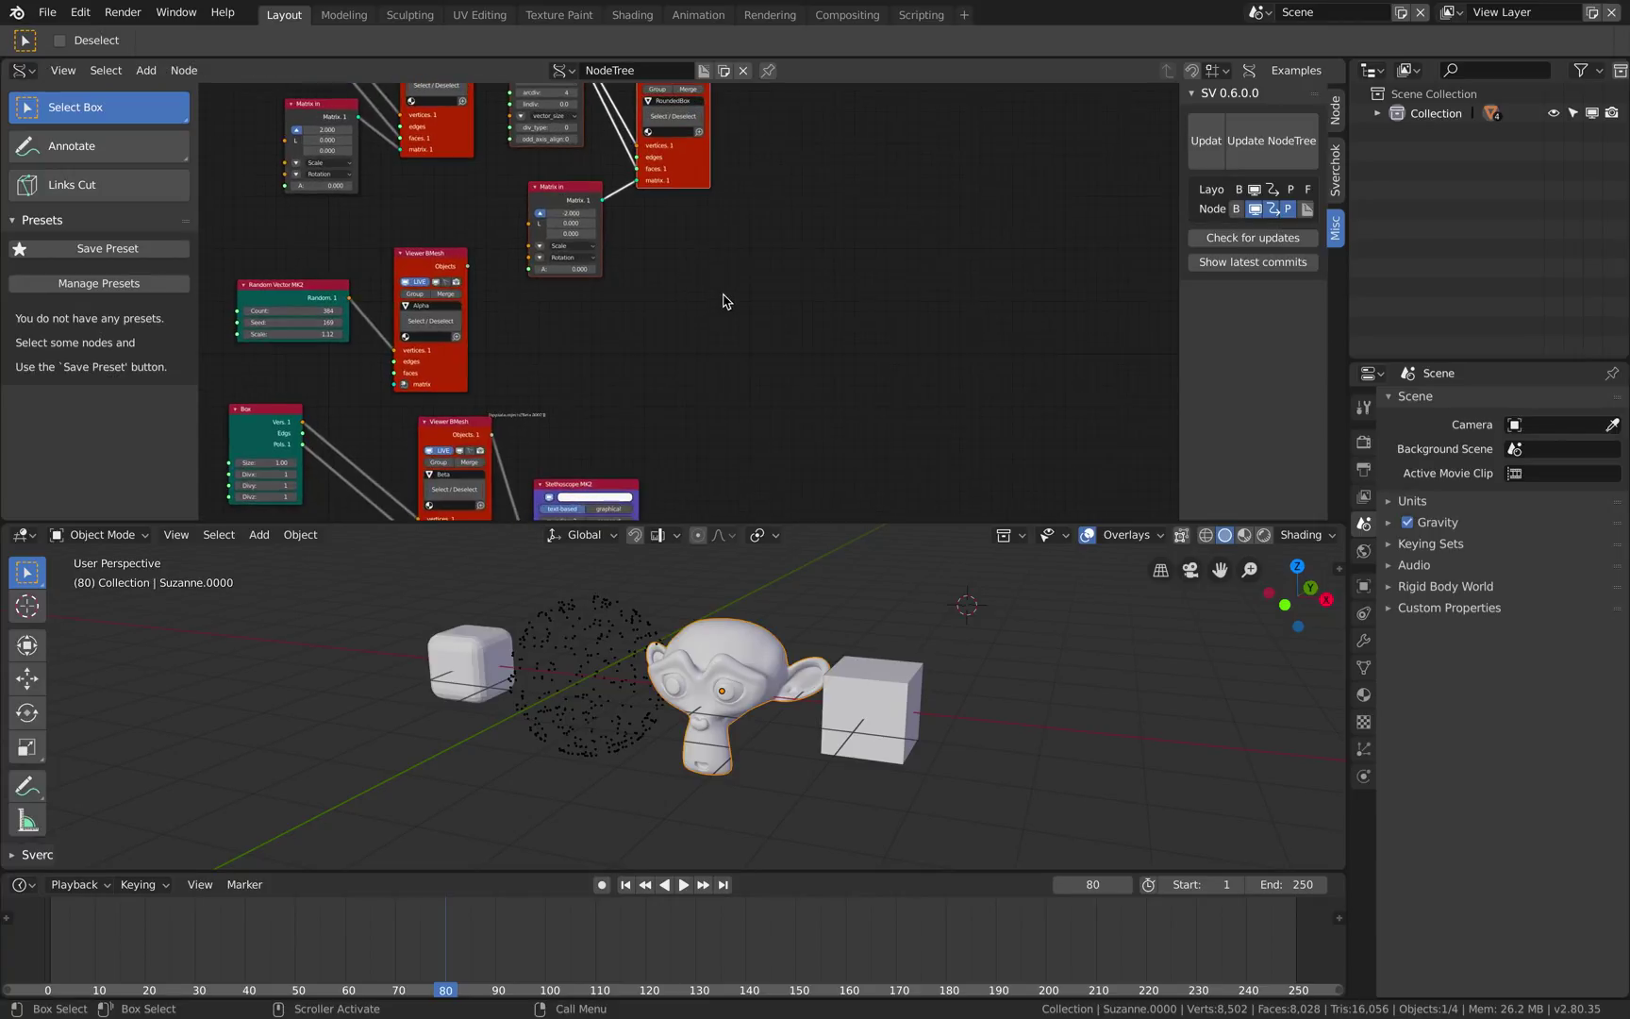
key(ctrl+s)
Add a Sphere node in the empty space beside the Random Vector and Viewer BMesh nodes.
middle_drag(793, 589, 753, 605)
middle_drag(669, 641, 591, 682)
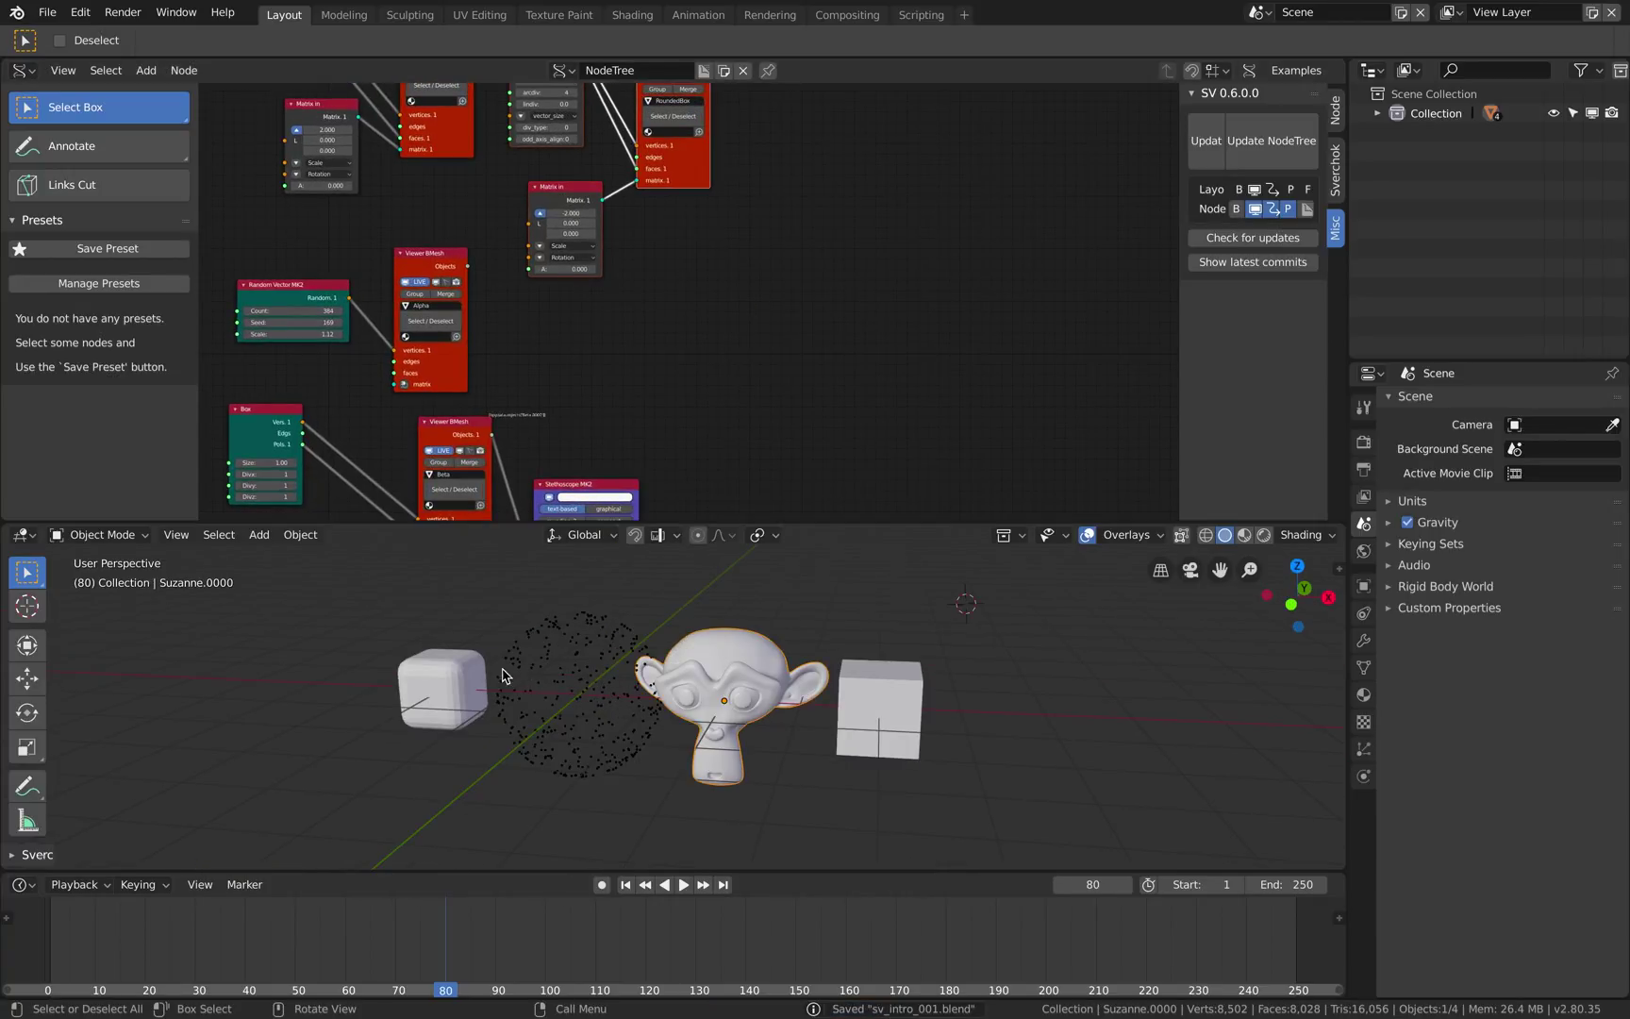
scroll(734, 283, up, 1)
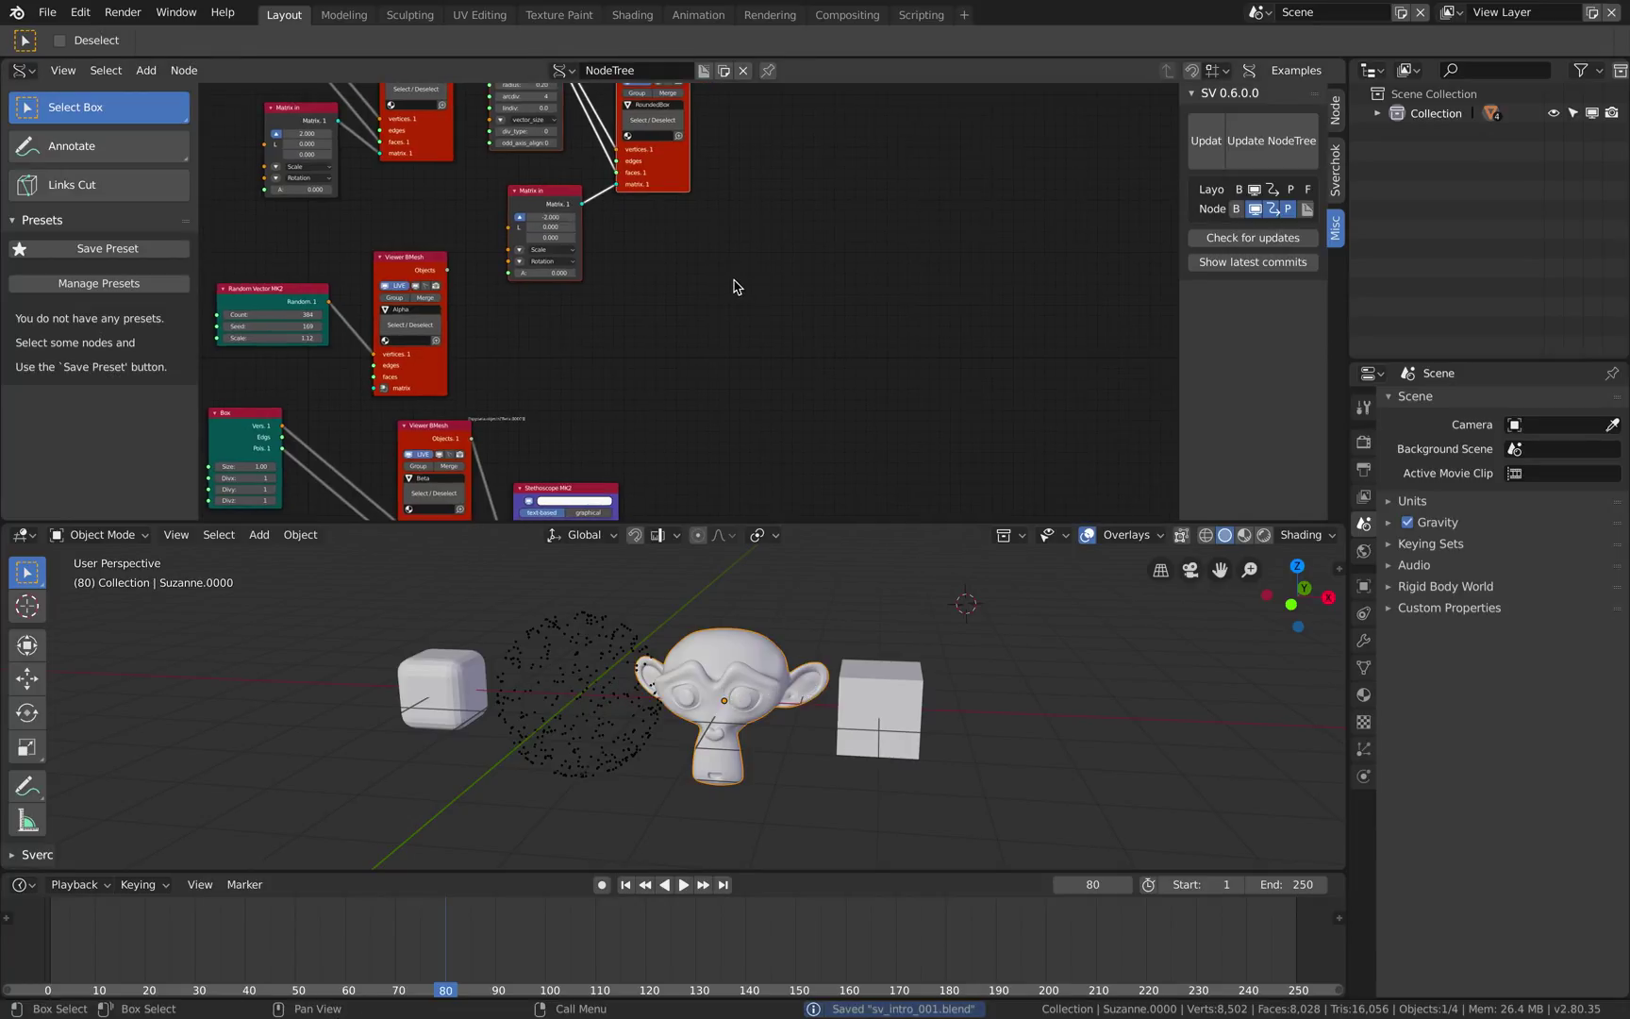
key(alt+space)
text(spe)
key(BackSpace)
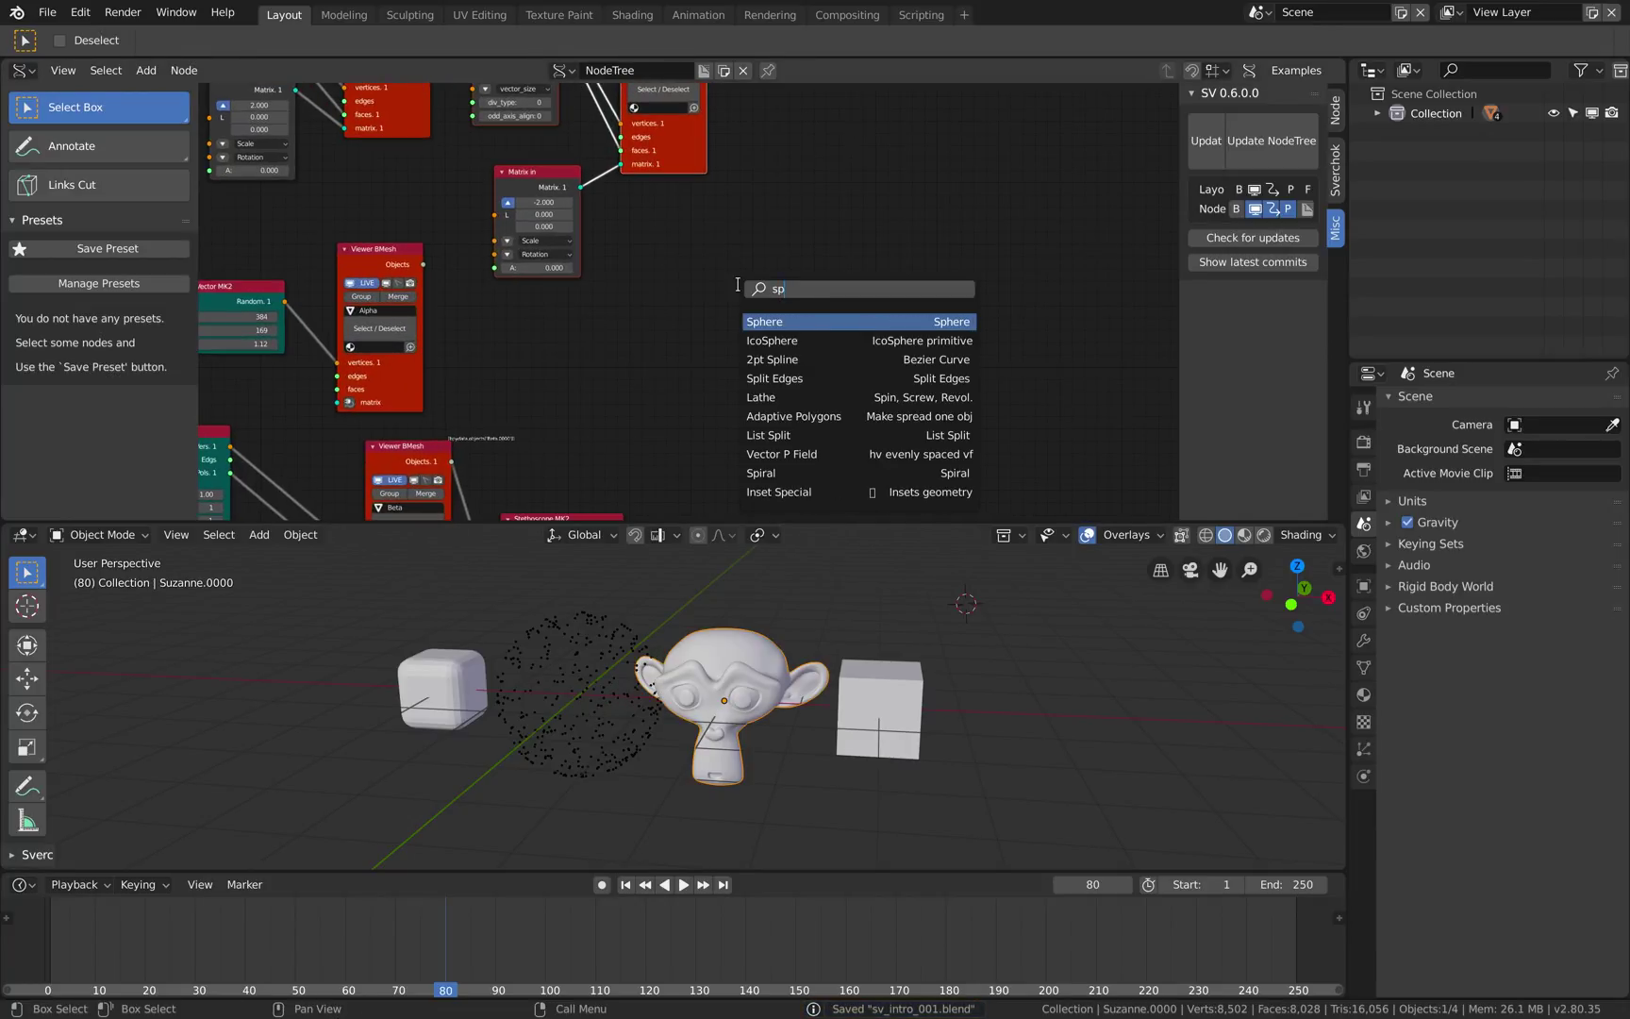
key(Return)
click(746, 284)
Add a Viewer BMesh beside the Sphere node and connect Vertices and Polygons to its vertices and faces inputs.
key(shift+a)
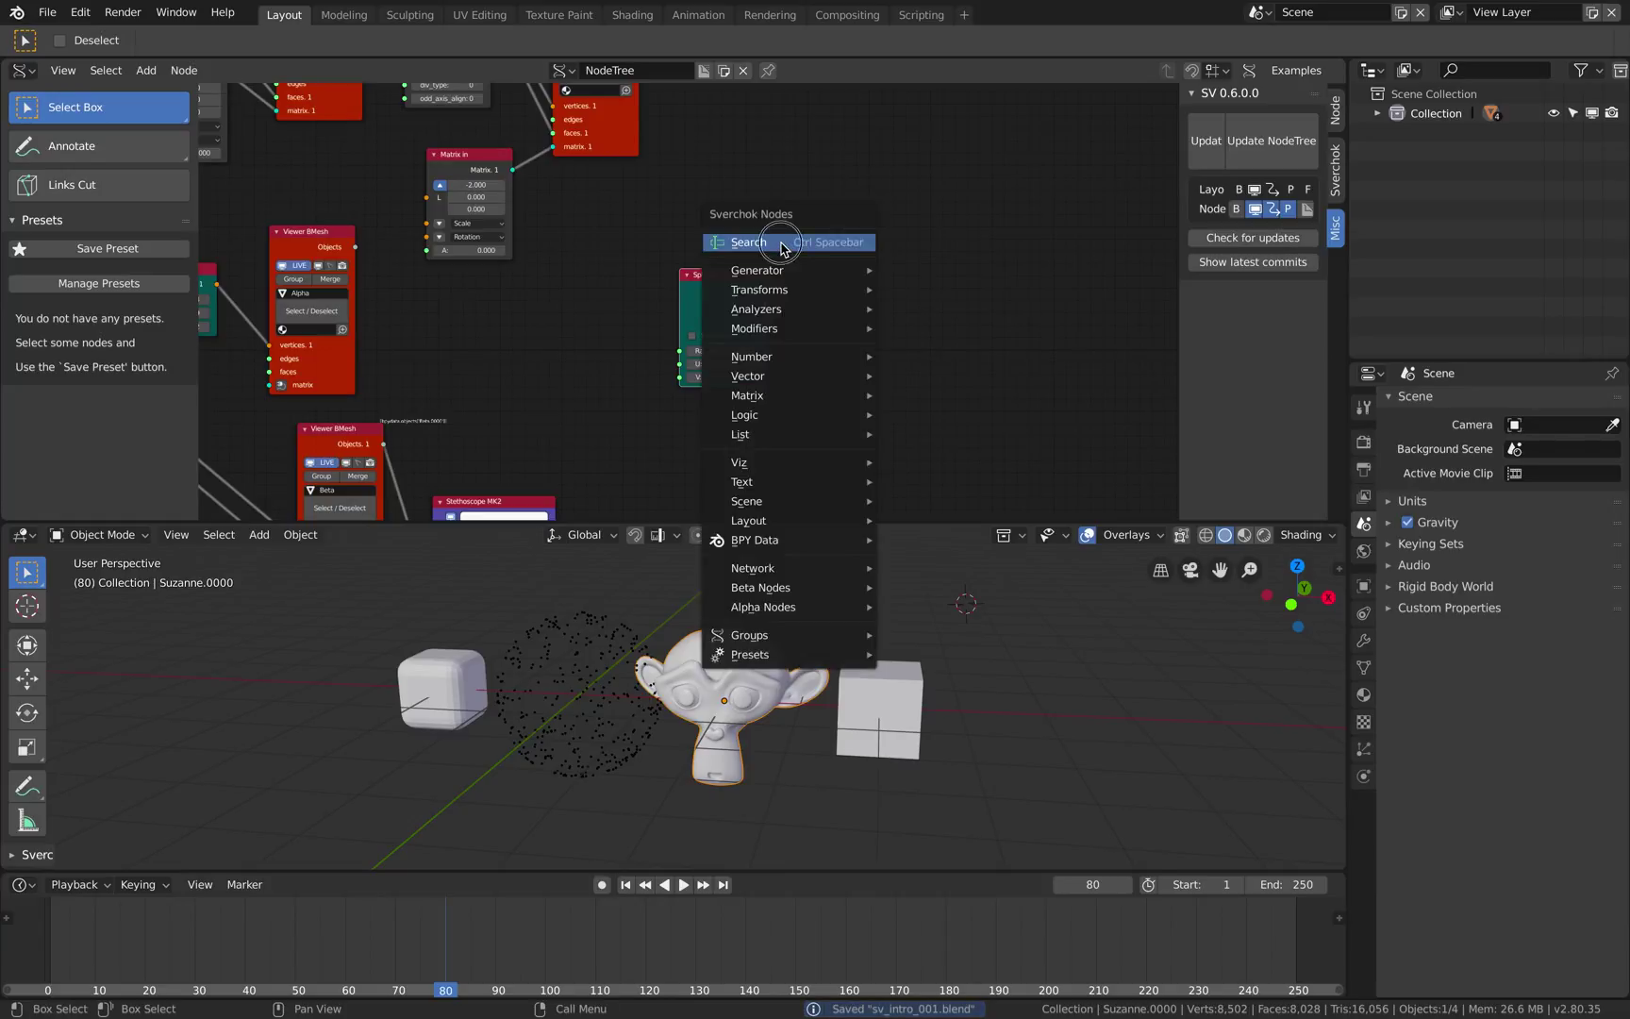
click(782, 244)
text(bm)
key(Return)
click(834, 251)
scroll(748, 287, up, 2)
drag(771, 201, 854, 299)
drag(771, 235, 854, 332)
middle_drag(820, 364, 825, 333)
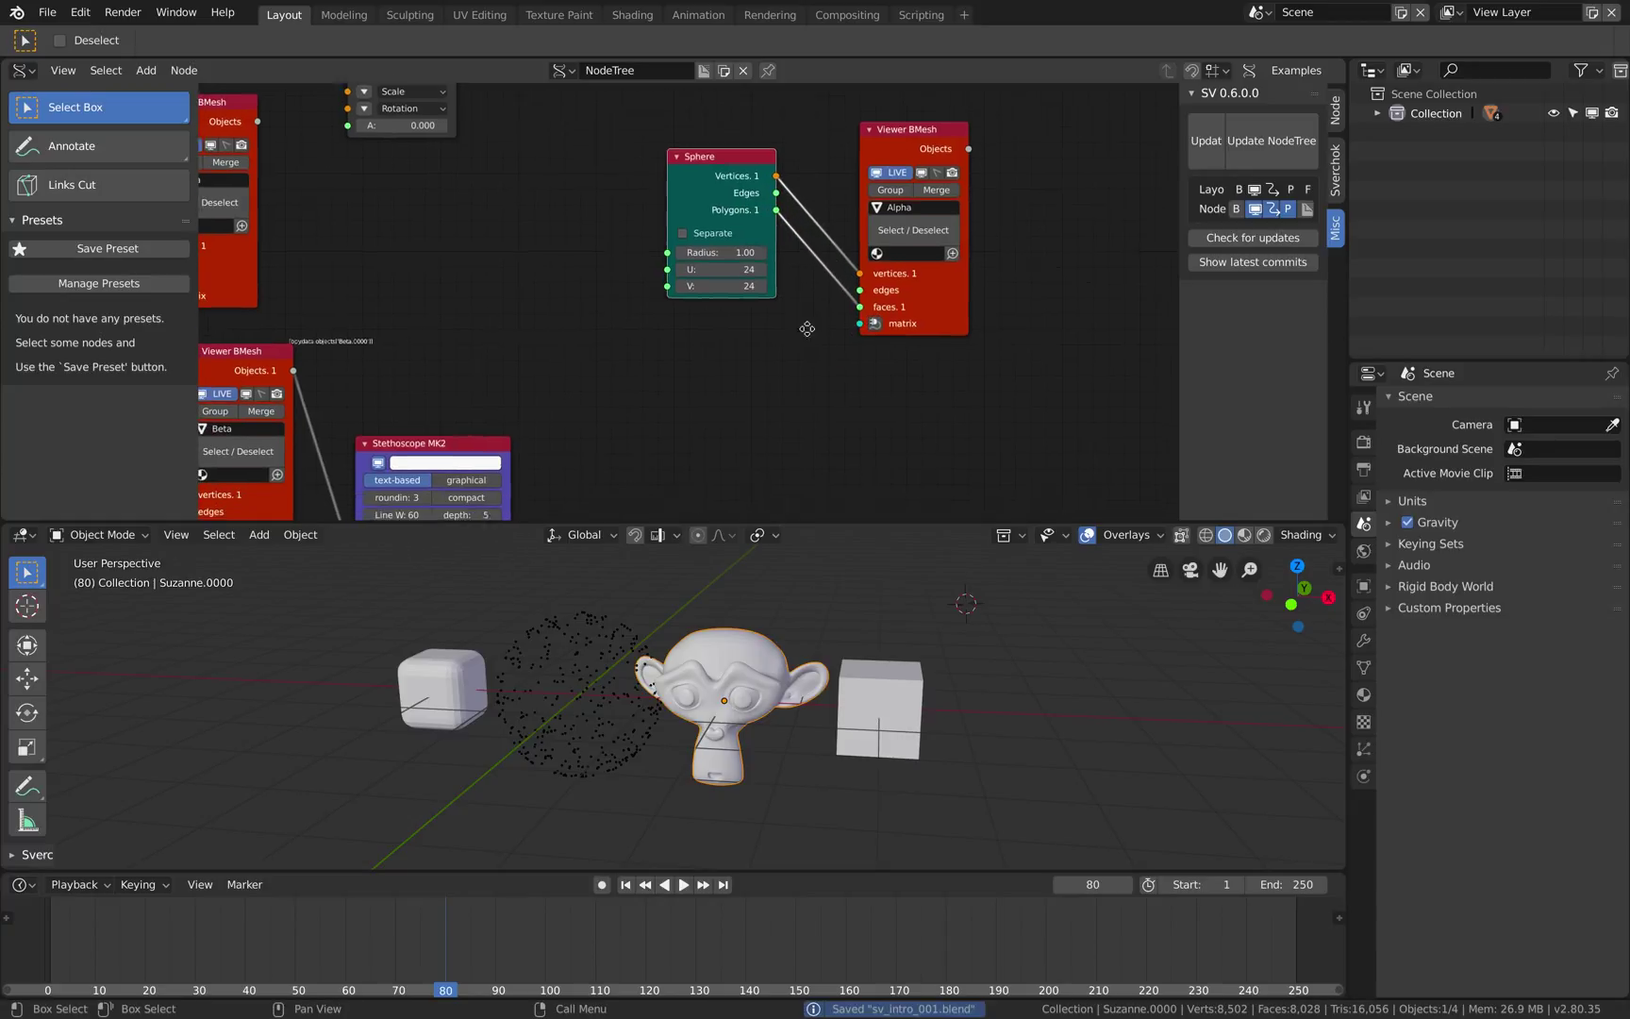
Add a Matrix in node connected to the new Viewer BMesh's matrix input and place it below the Sphere node.
click(875, 318)
drag(678, 206, 745, 337)
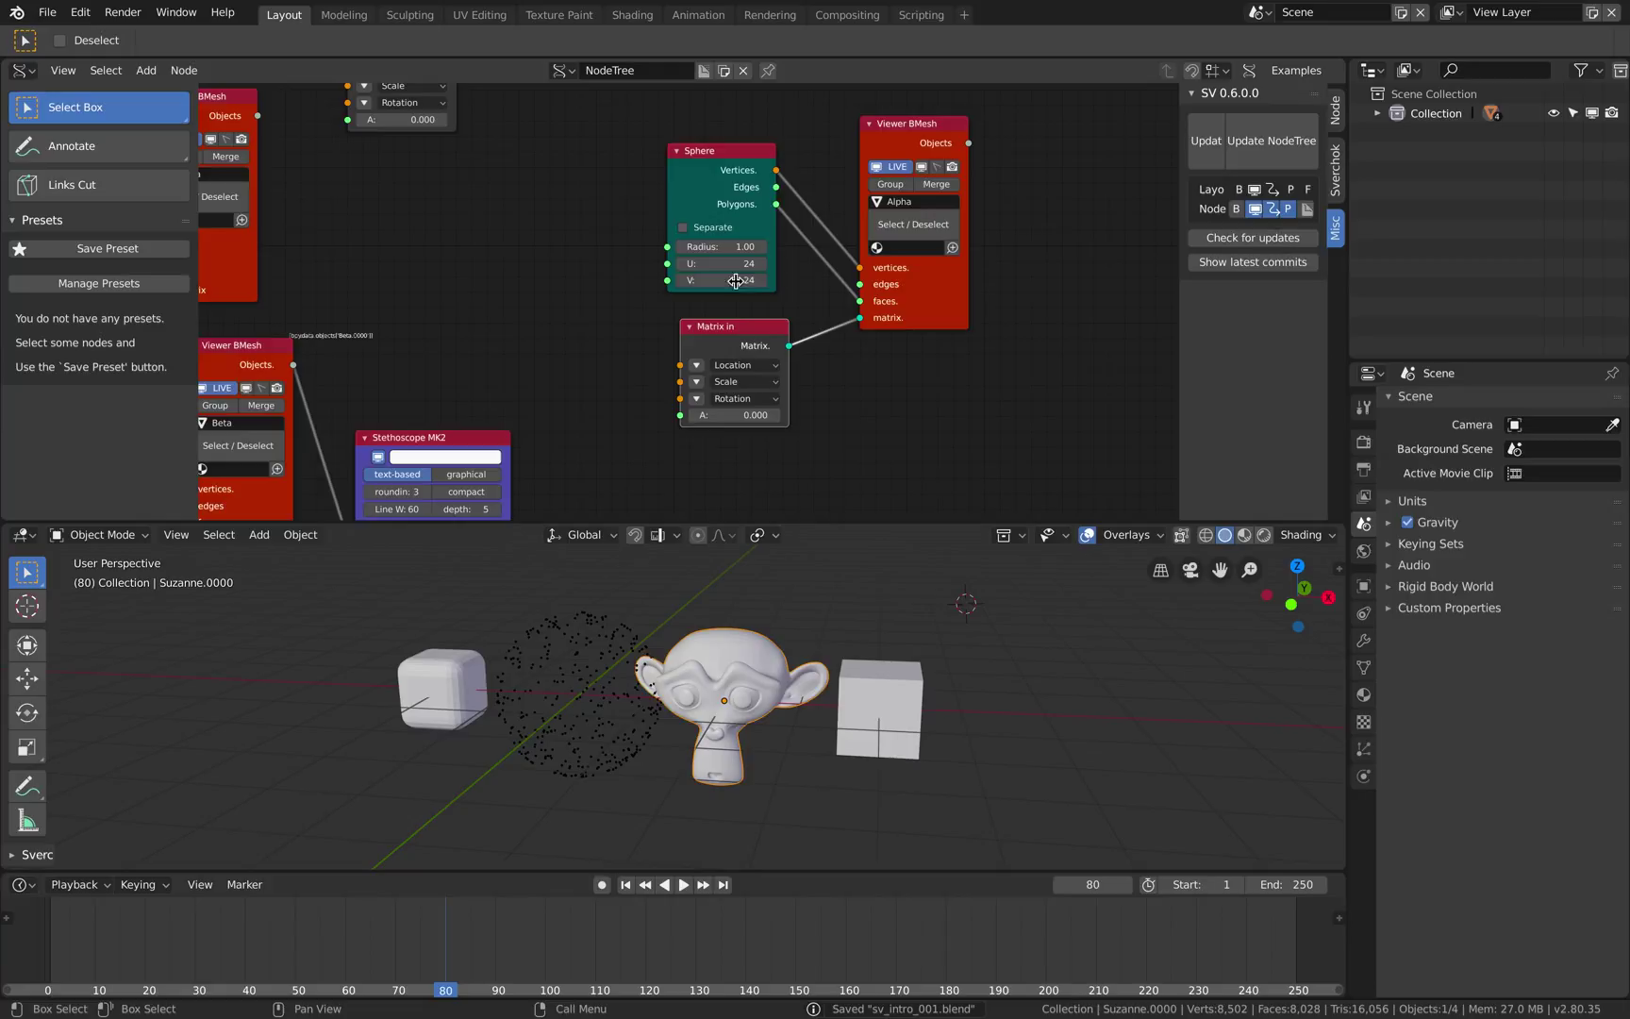
scroll(794, 275, up, 1)
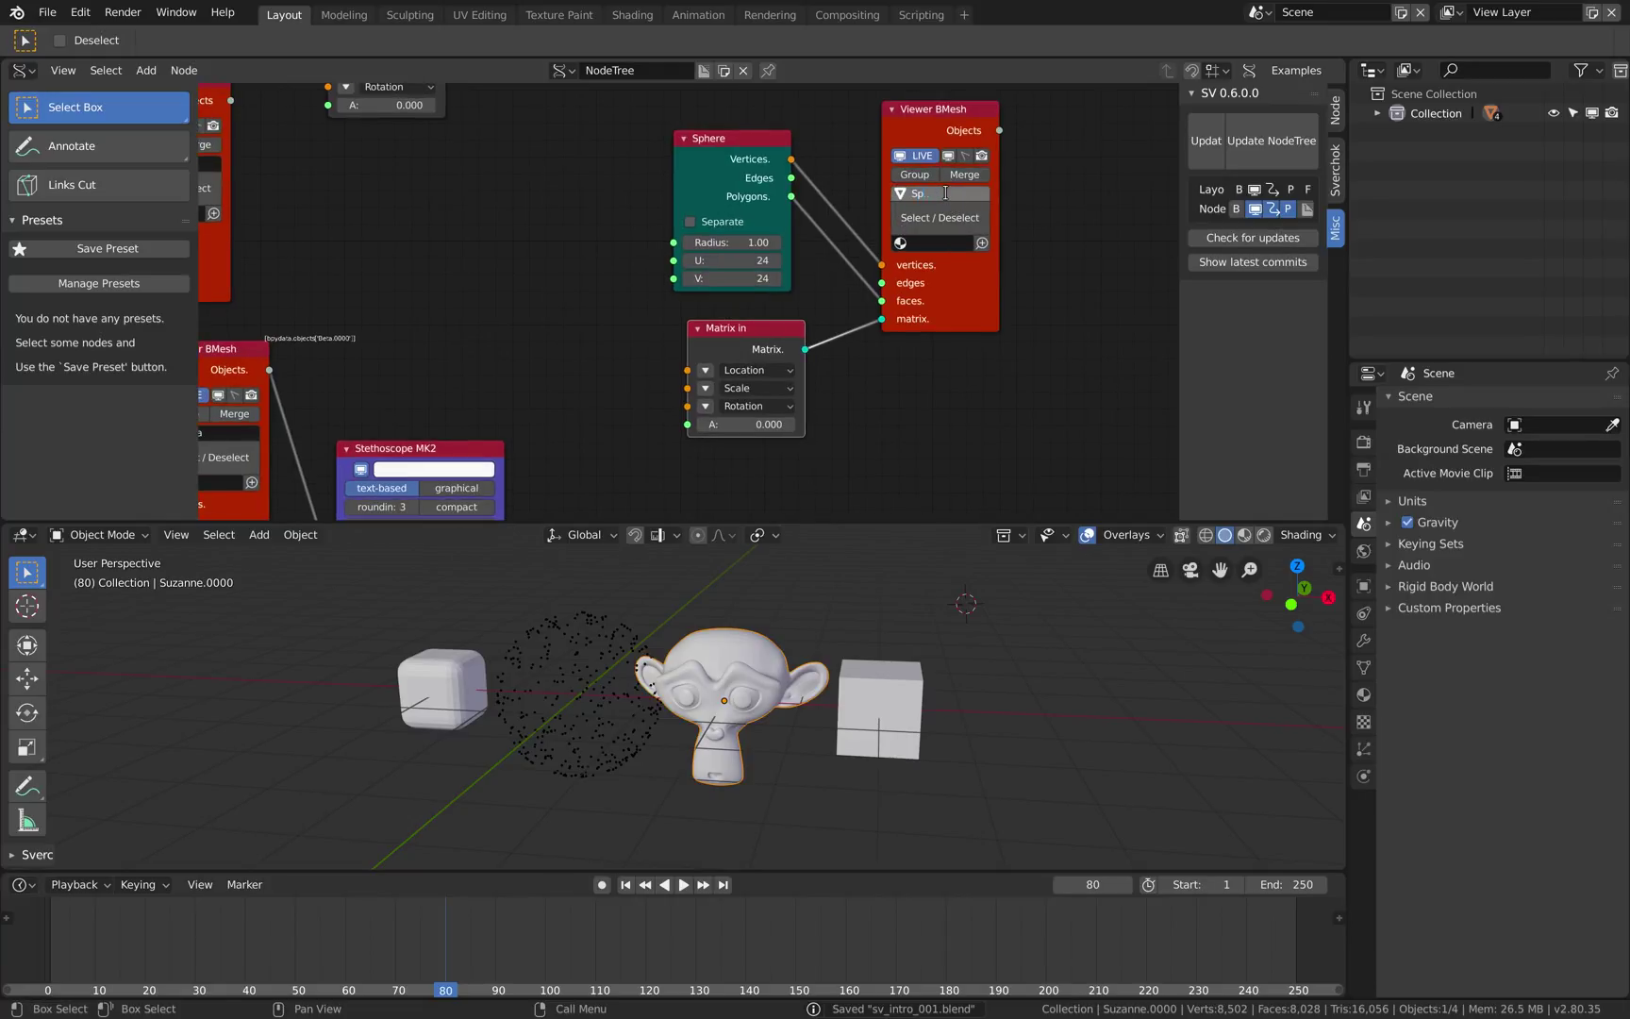
Name the new Viewer BMesh output Spheres and set the Sphere node's radius to 0.20.
key(ctrl+s)
click(949, 197)
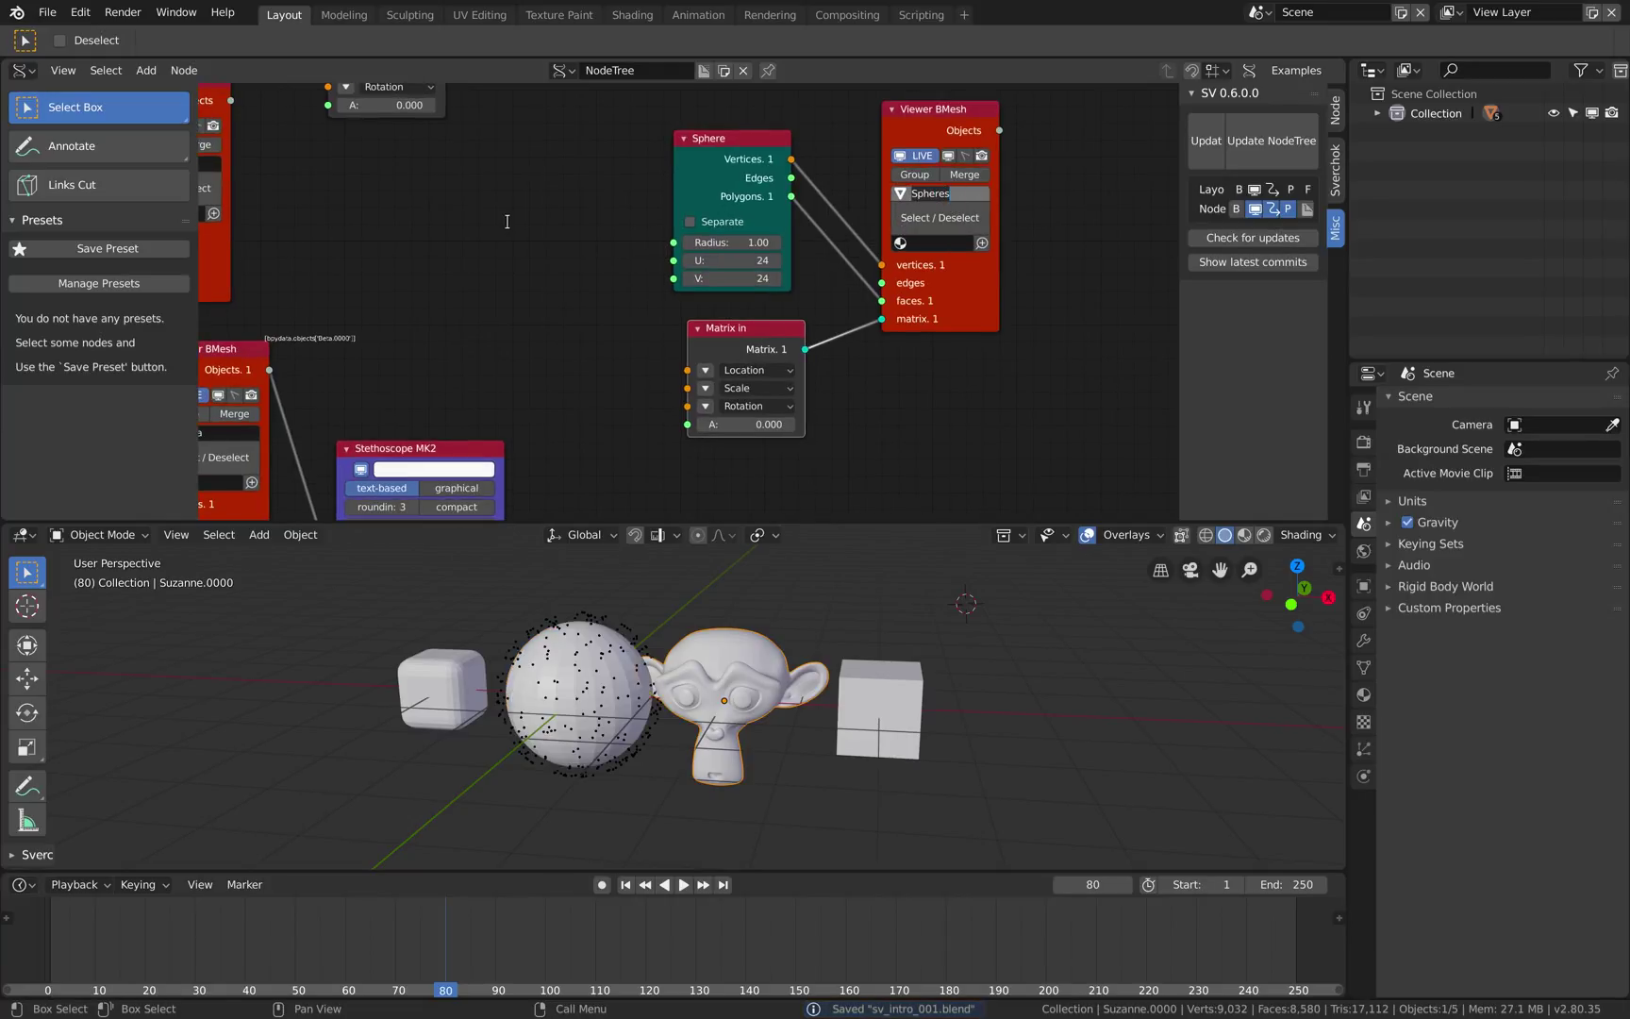
text(0.2)
key(Return)
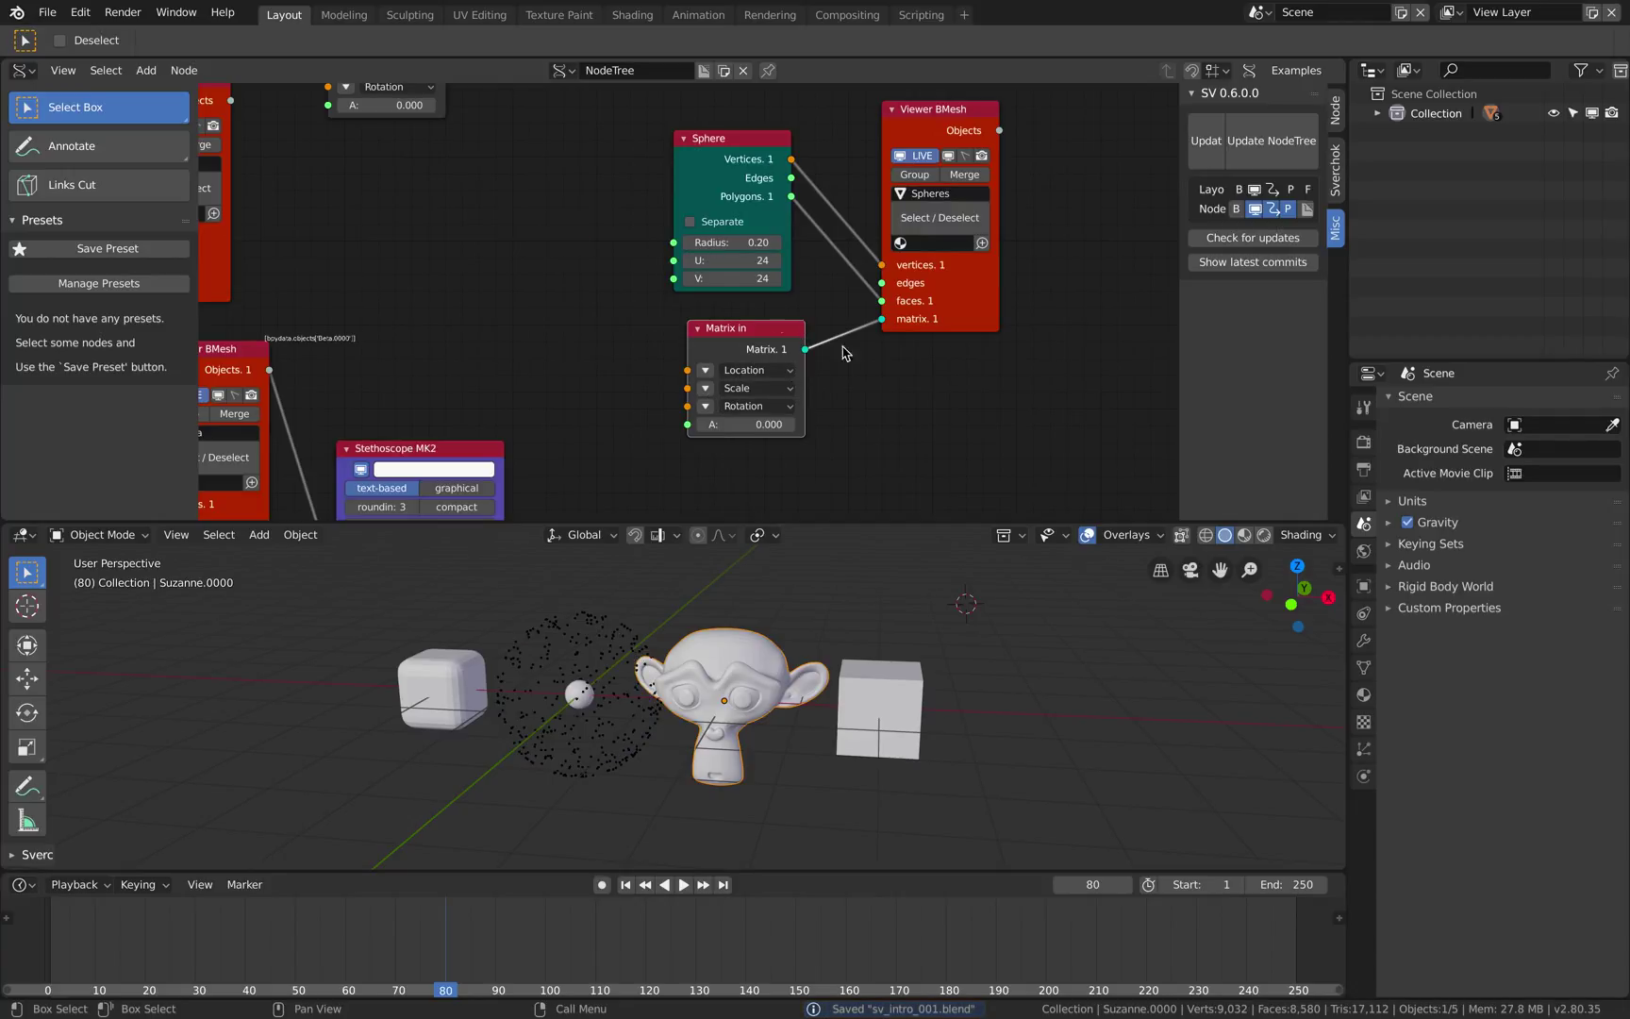
Connect the Random Vector output to the spheres' Matrix in location and delete the Alpha Viewer BMesh node.
key(Home)
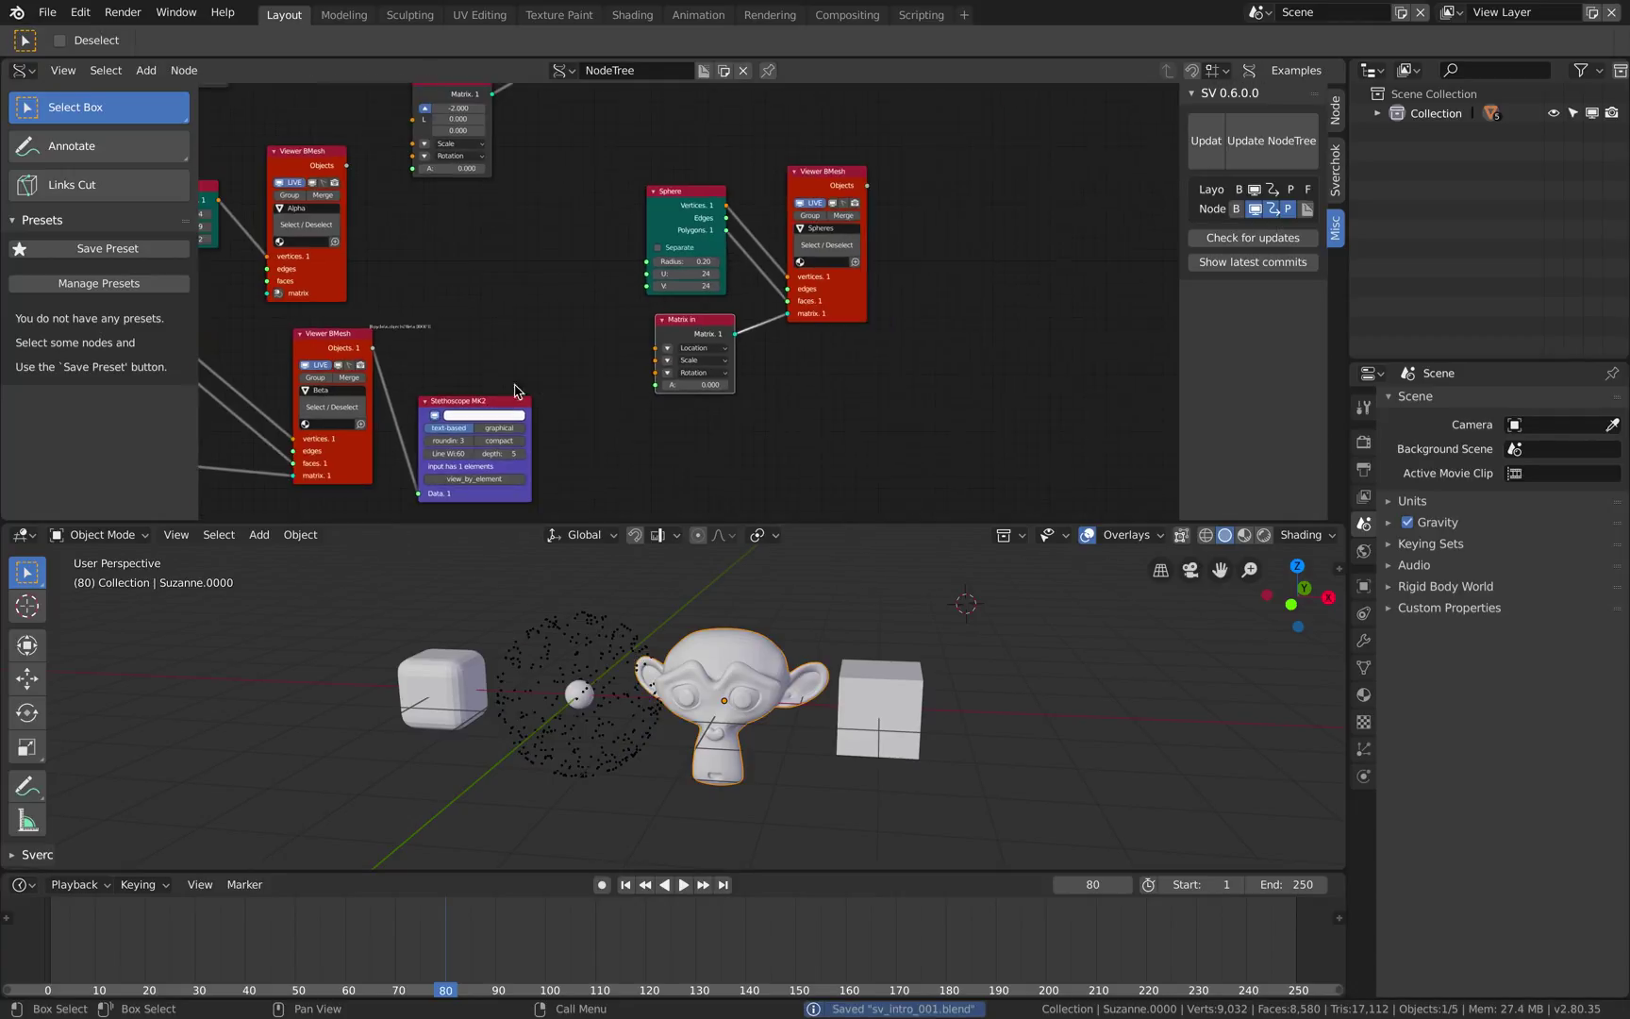
middle_drag(570, 330, 622, 310)
mouse_move(406, 413)
mouse_down()
mouse_move(436, 400)
mouse_move(429, 414)
mouse_up()
middle_drag(457, 274, 447, 368)
click(443, 251)
drag(443, 251, 925, 403)
click(591, 213)
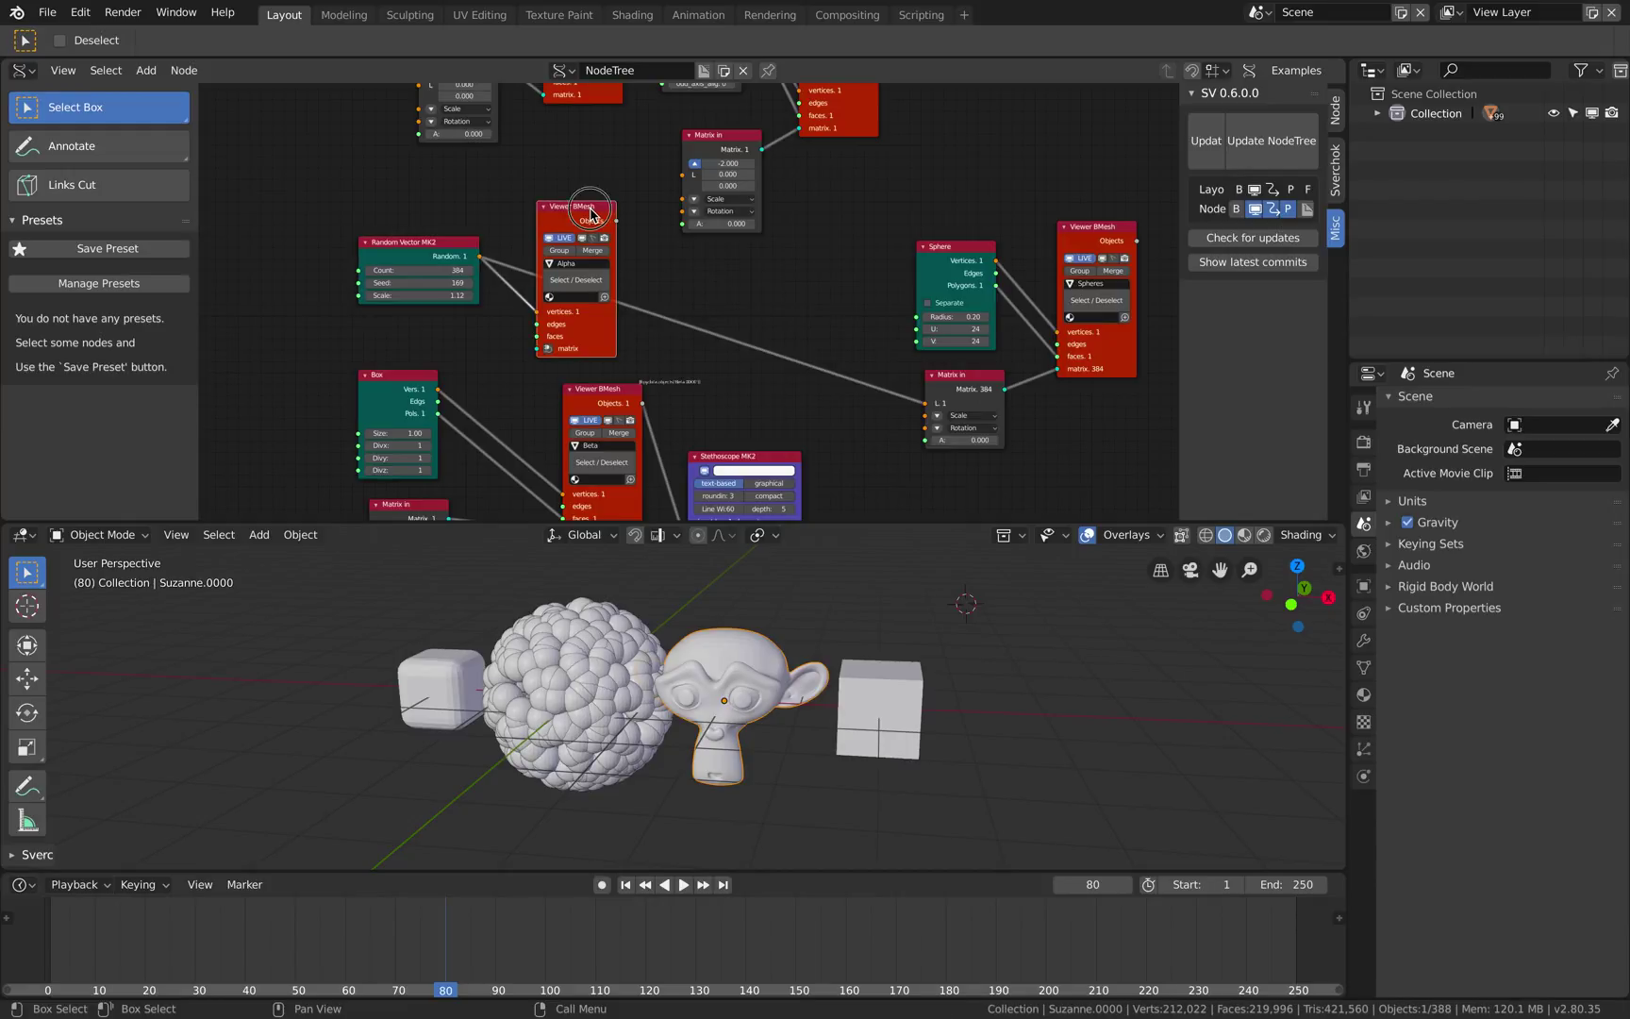
key(x)
Move the Random Vector node beside the spheres' Matrix in node and save the file.
drag(440, 247, 823, 337)
scroll(743, 651, up, 4)
scroll(745, 657, down, 3)
key(ctrl+s)
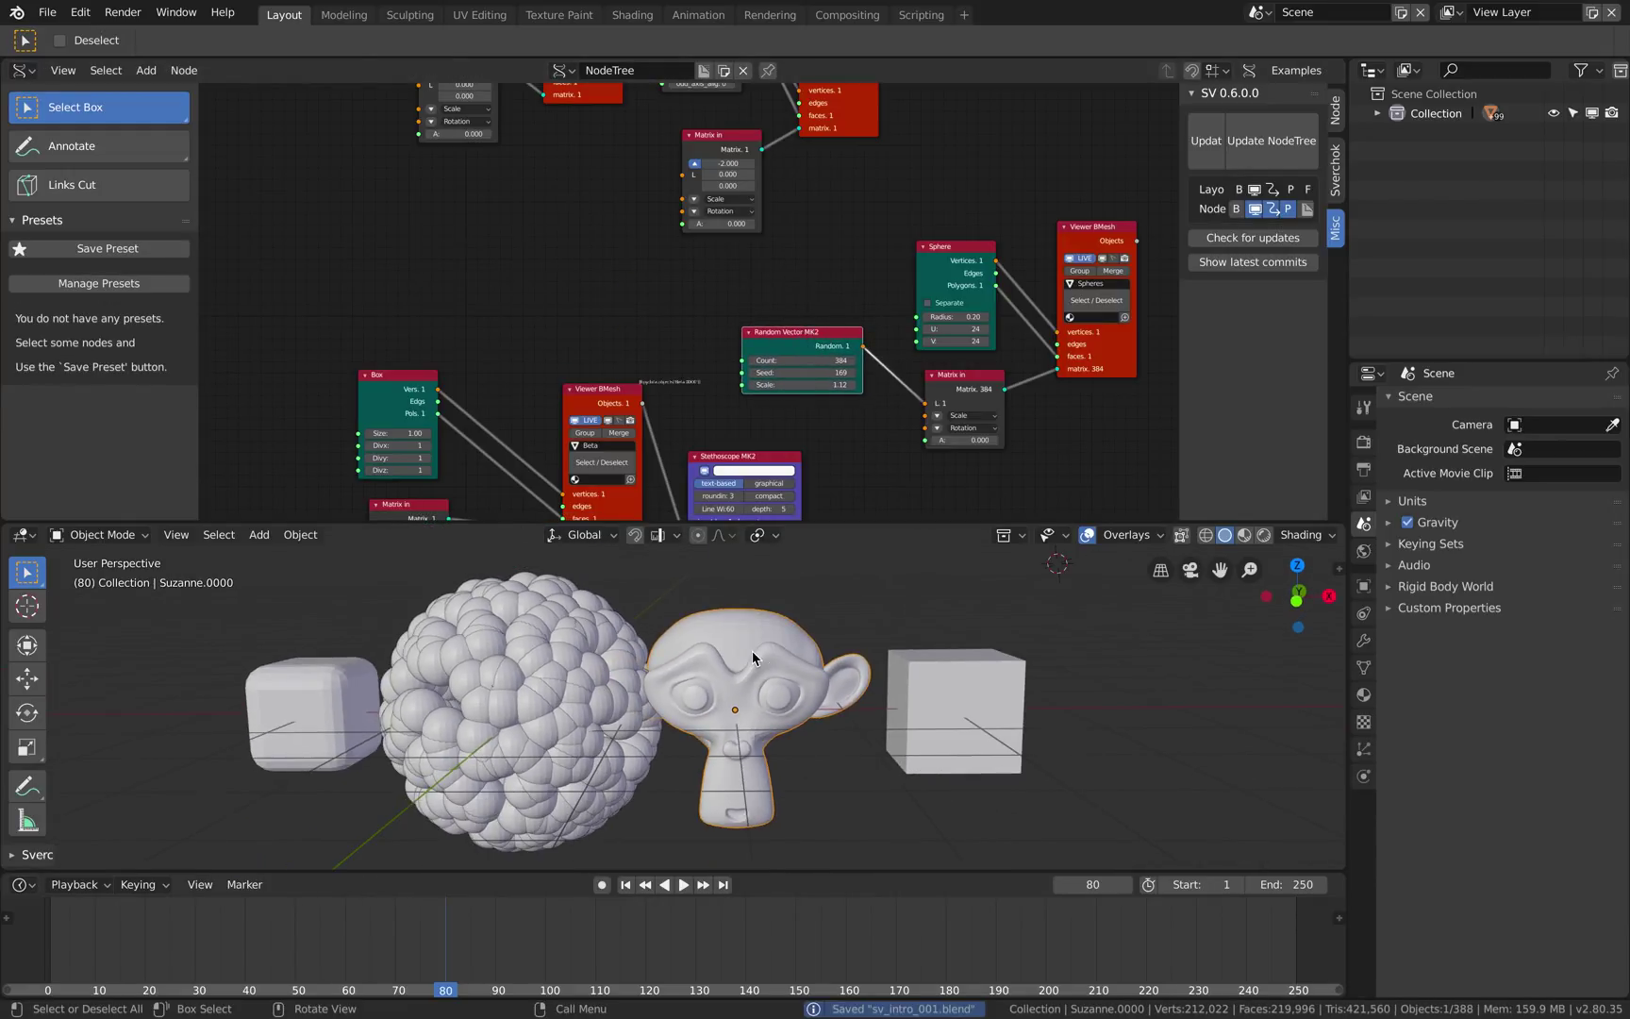
Select a single generated sphere of the cluster in the 3D viewport.
right_click(624, 658)
click(625, 657)
click(576, 639)
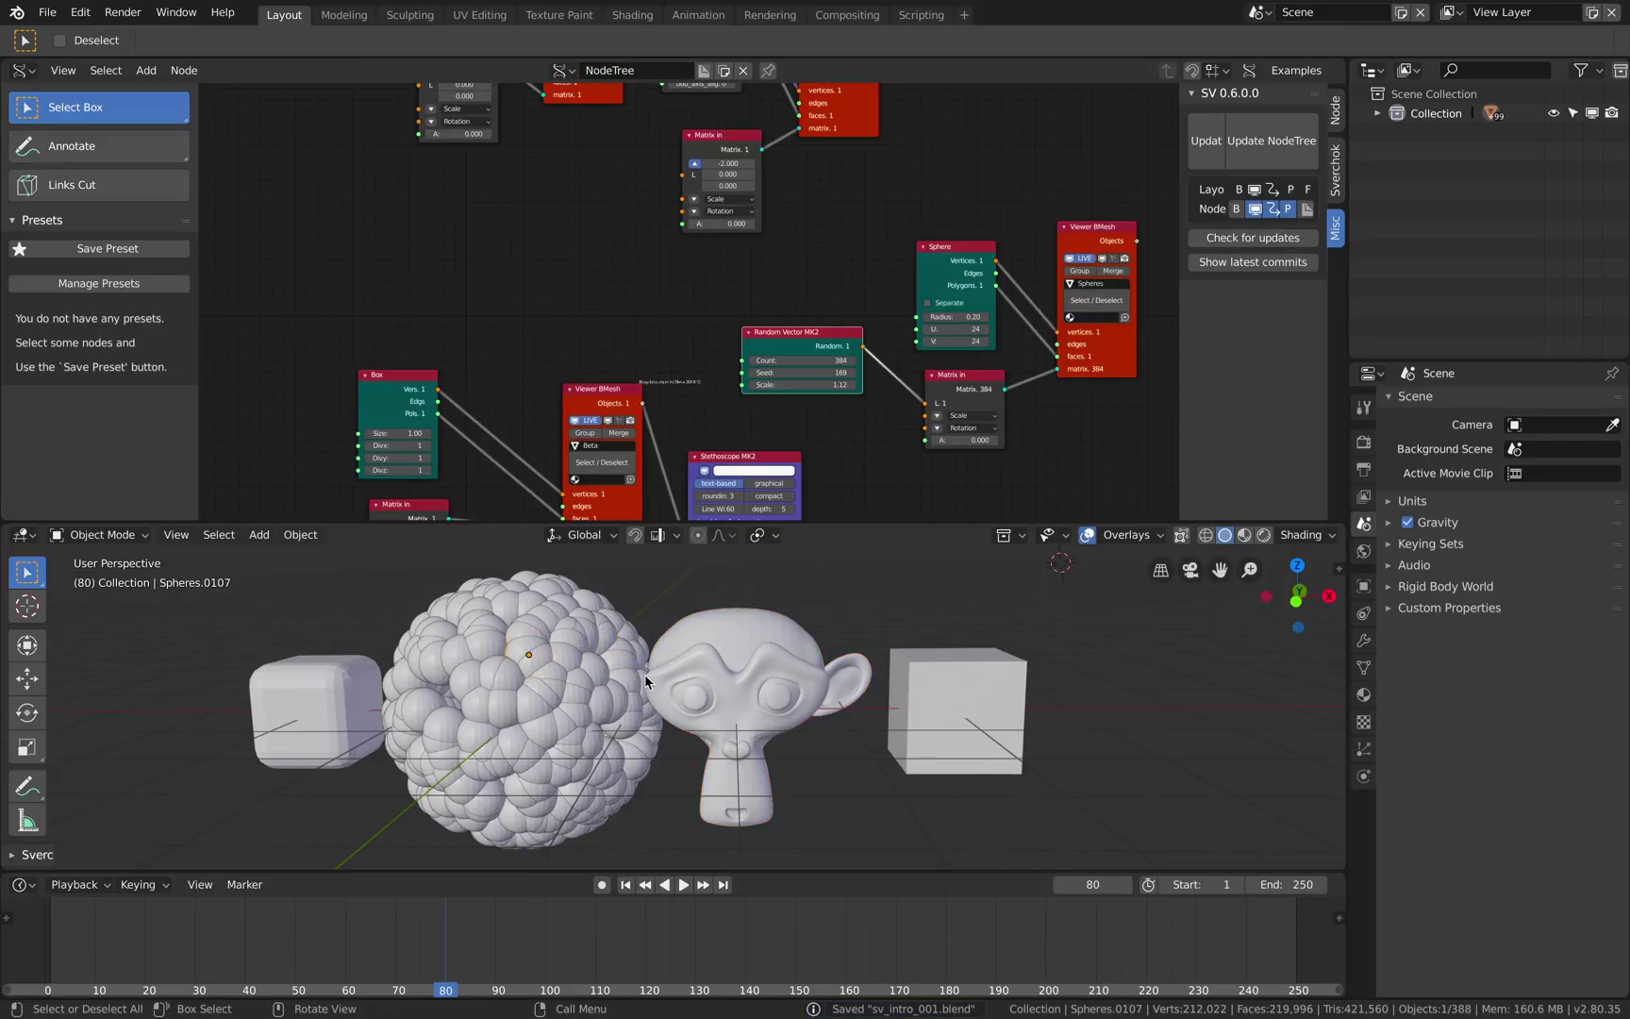
middle_drag(638, 681, 648, 676)
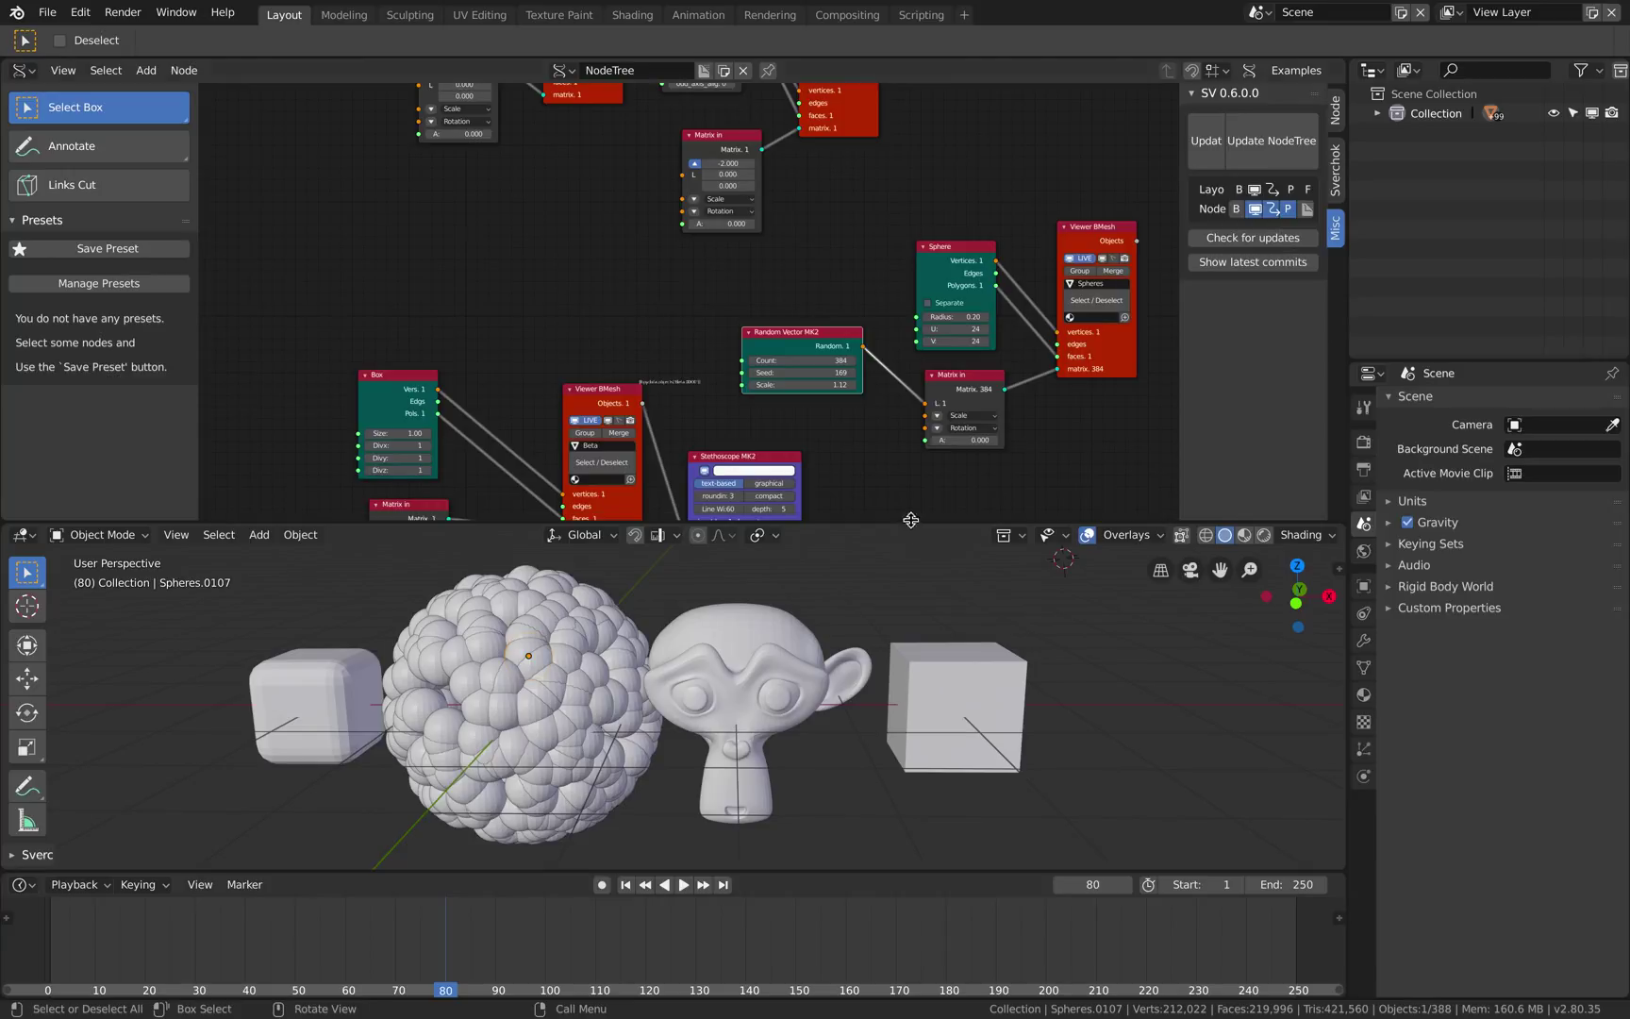
Try to set the Random Vector node's count to 100.
scroll(873, 453, down, 4)
middle_drag(870, 444, 833, 425)
scroll(855, 451, down, 2)
scroll(853, 443, up, 6)
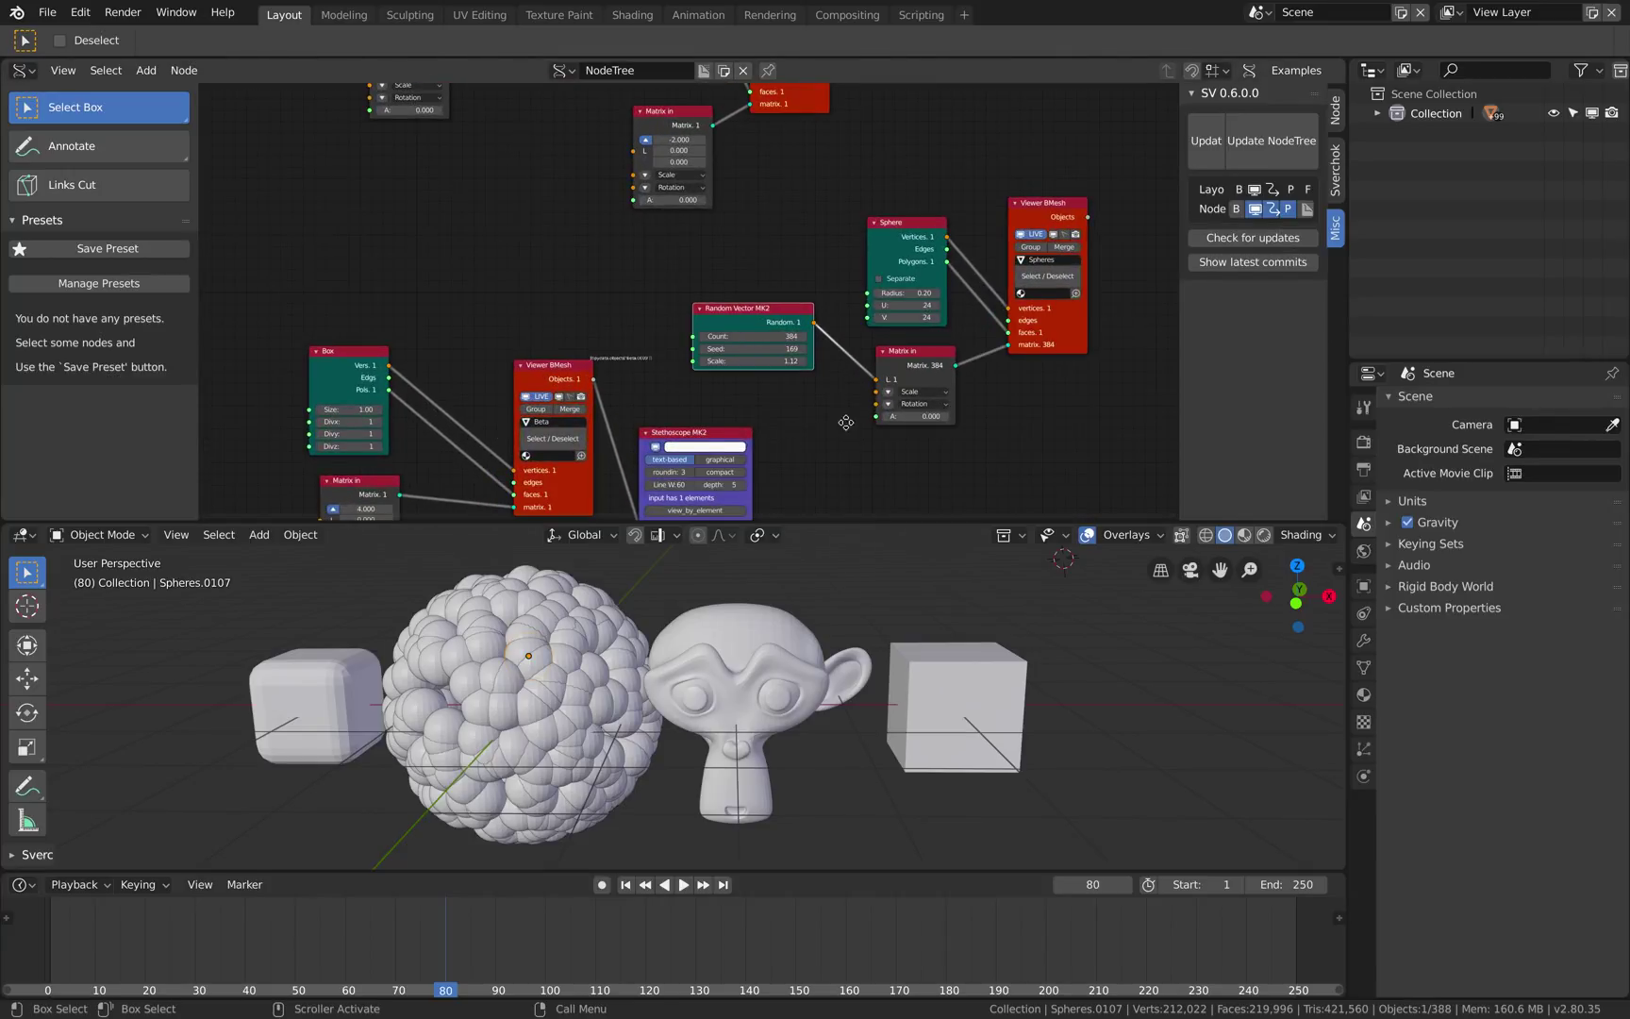
scroll(845, 422, up, 1)
click(795, 344)
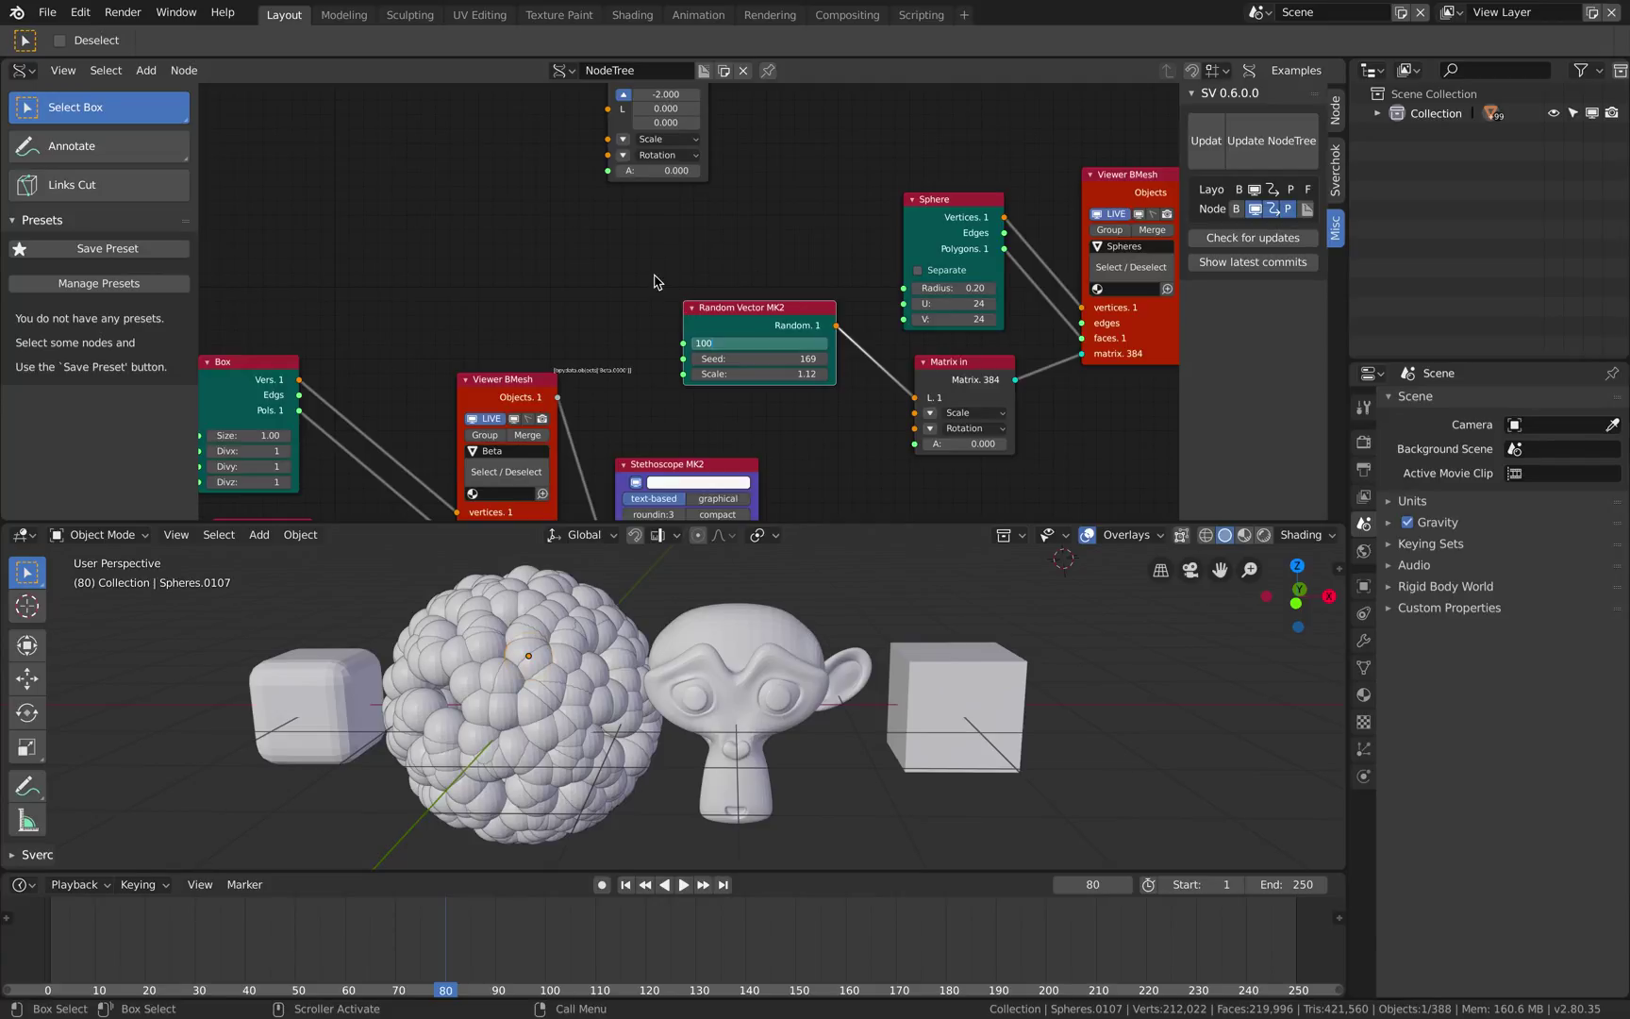
Switch to Terminal and close the Blender session, terminating its running process.
key(ctrl+Left)
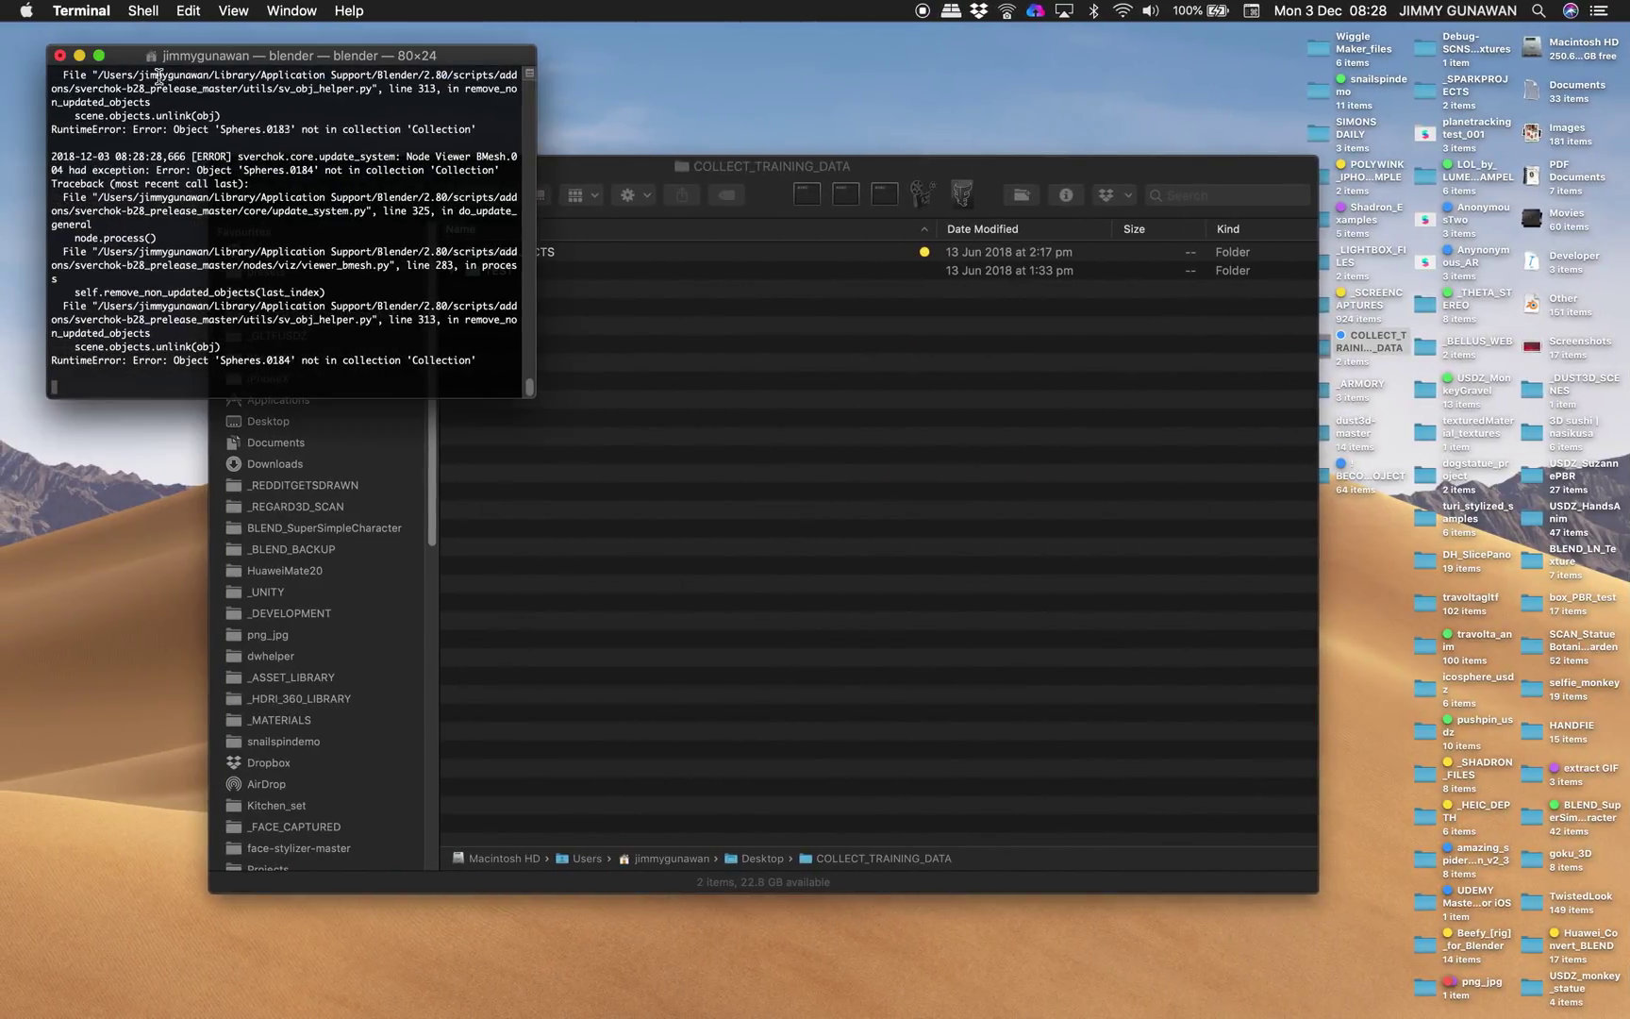
click(62, 55)
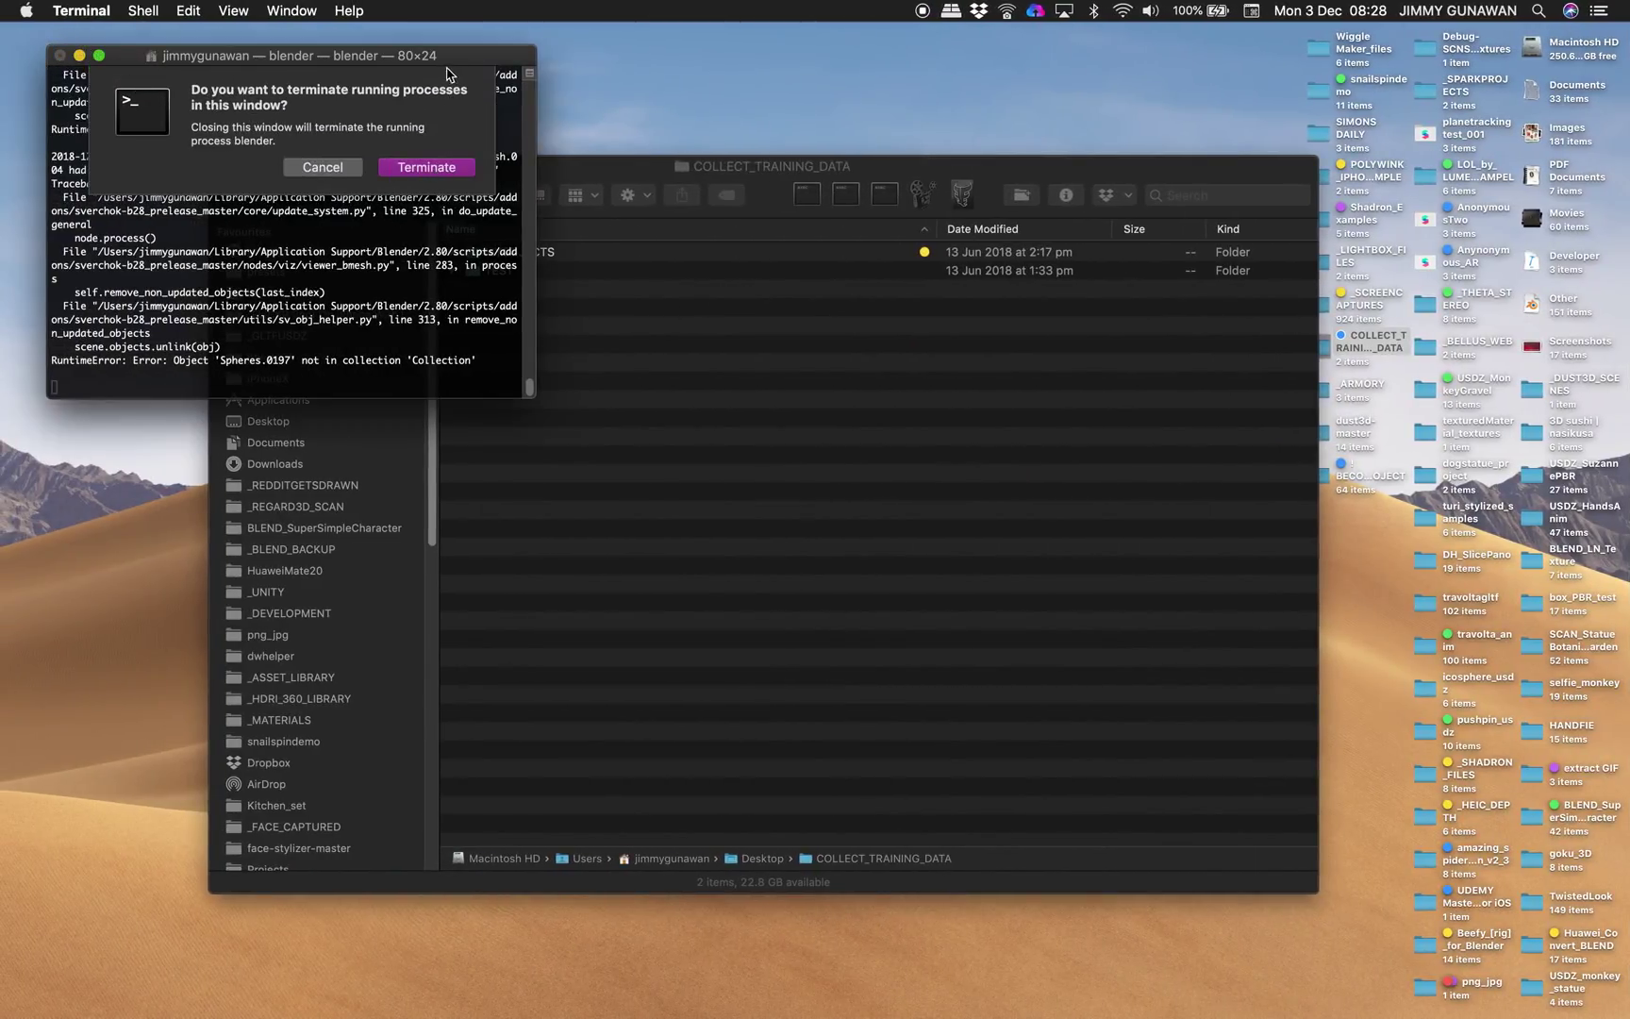
click(312, 169)
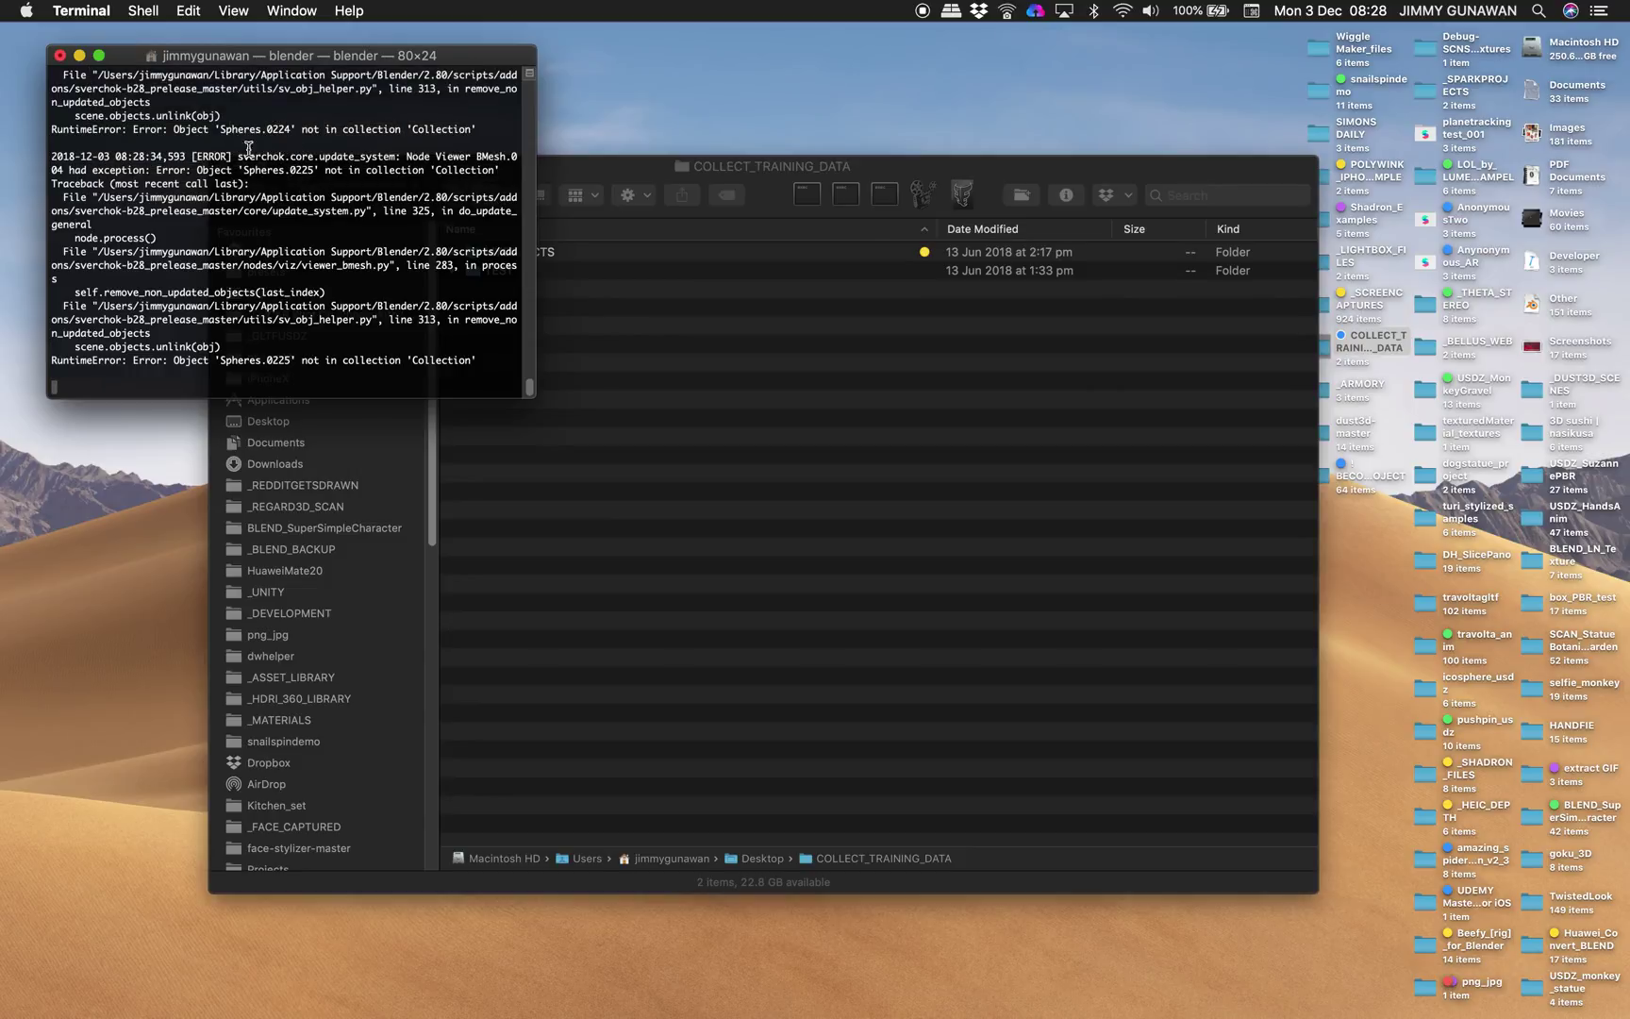
click(59, 56)
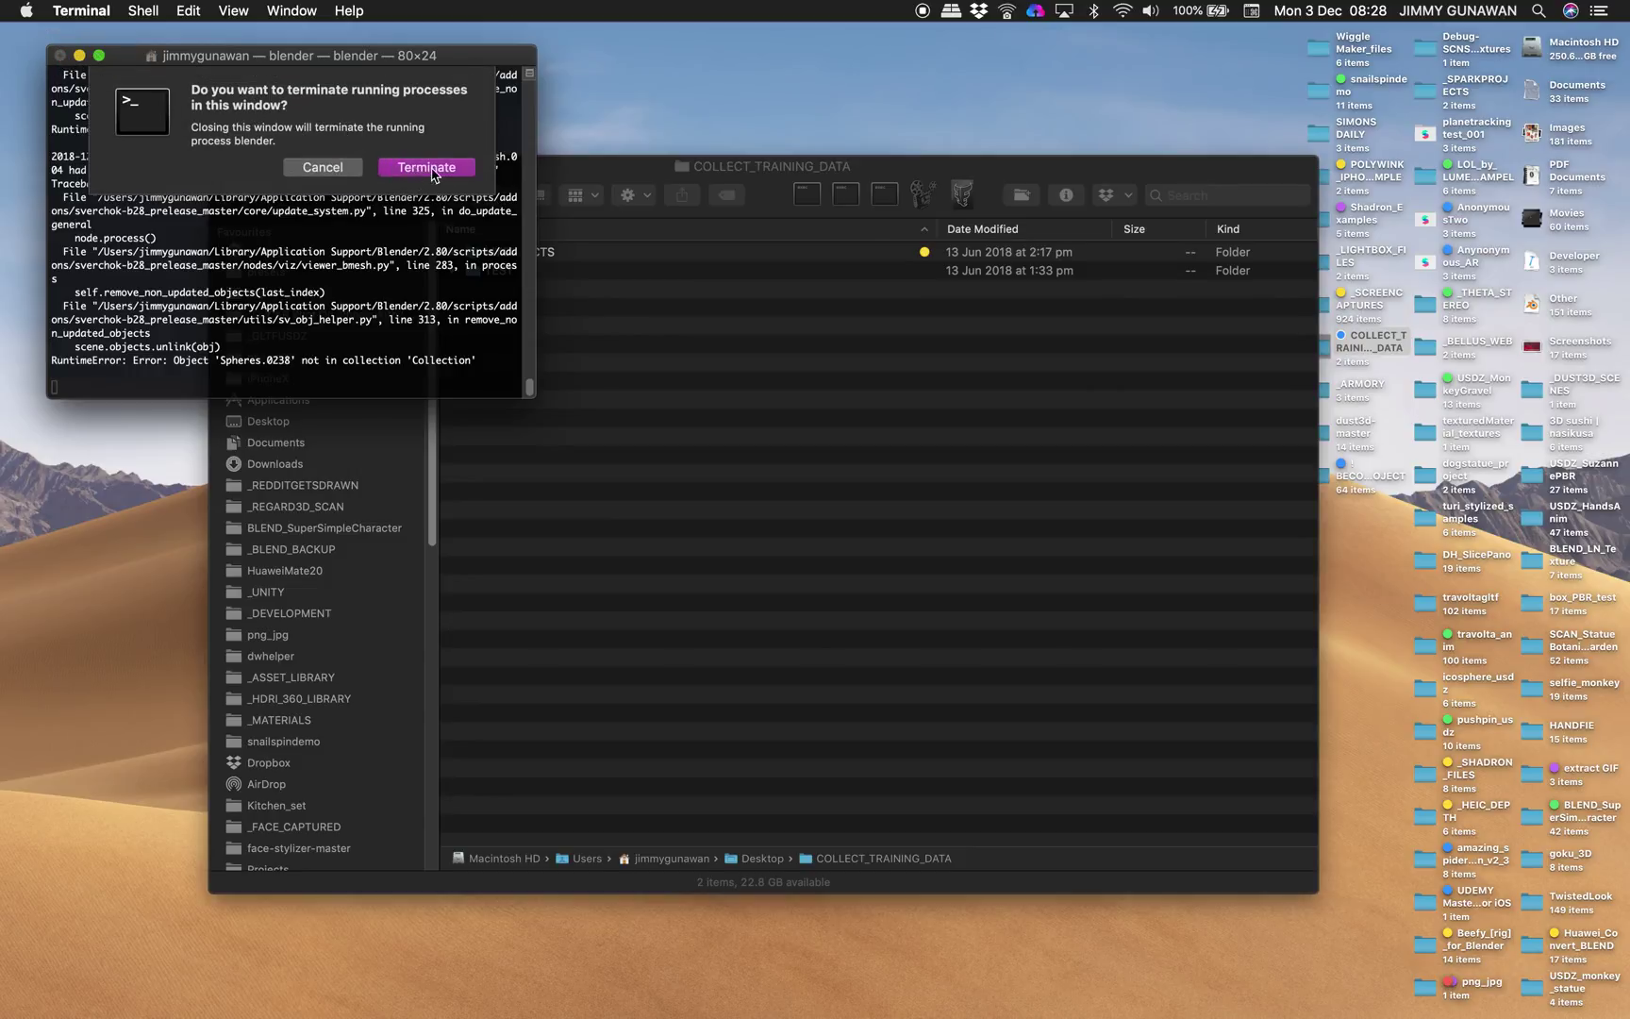
click(426, 167)
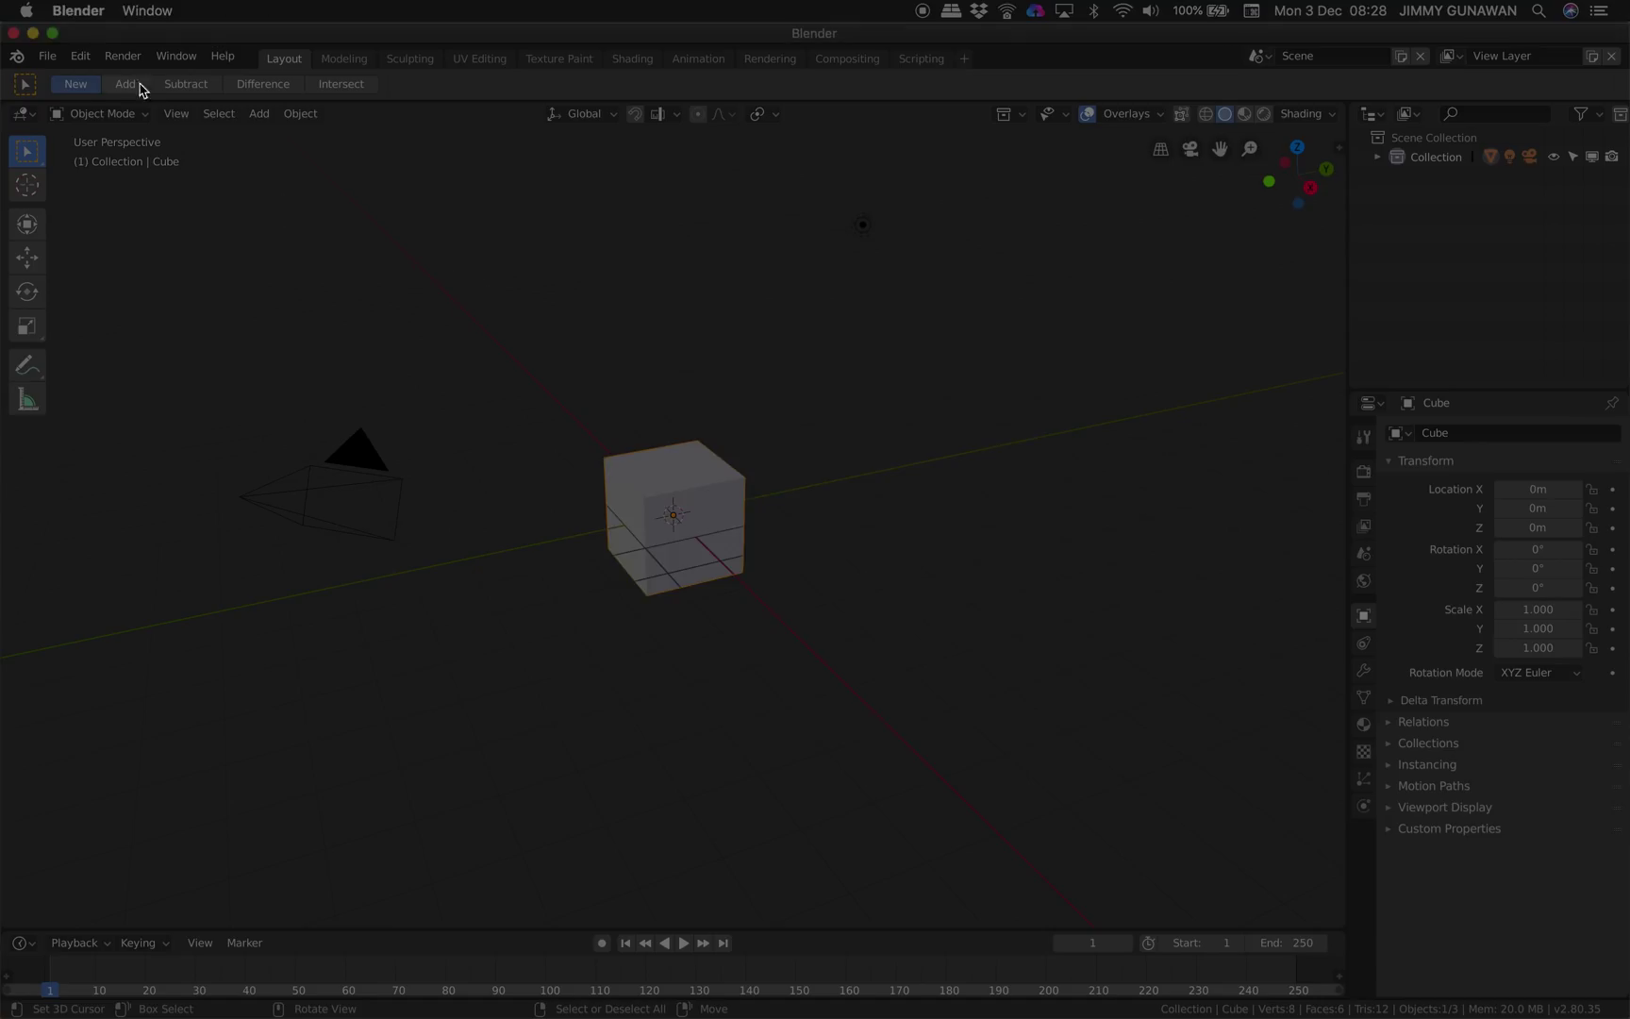
Reopen the recent file sv_intro_001.blend in the restarted Blender.
click(47, 55)
mouse_move(123, 118)
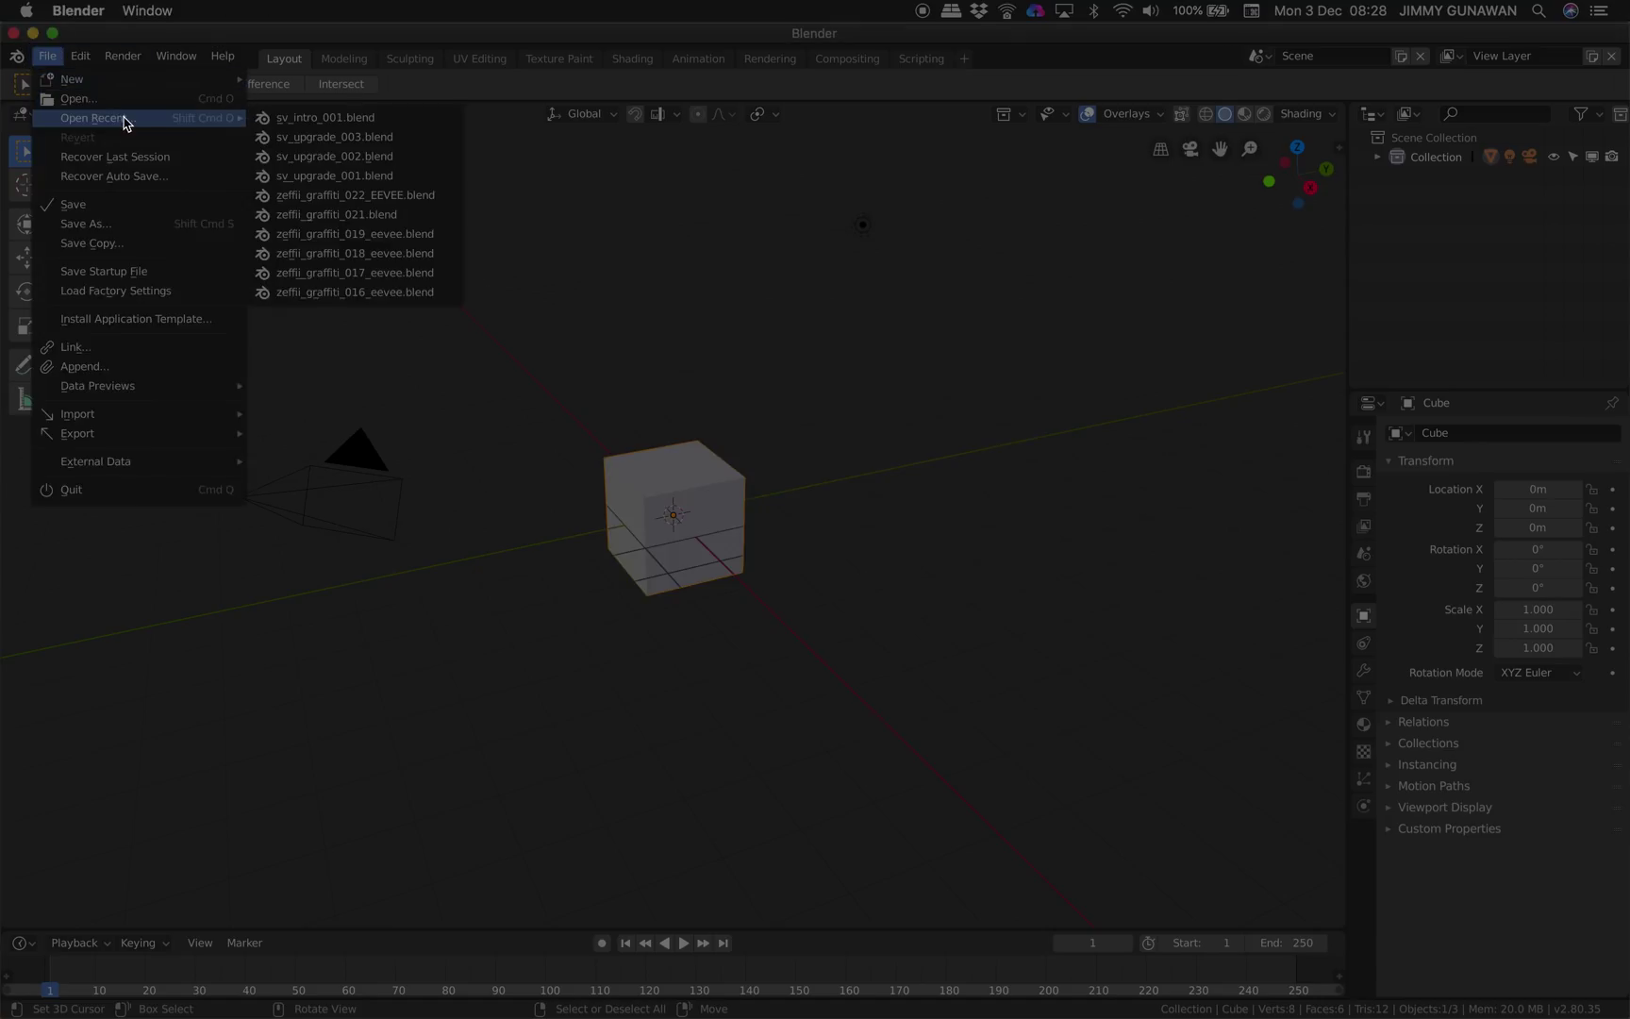
click(322, 118)
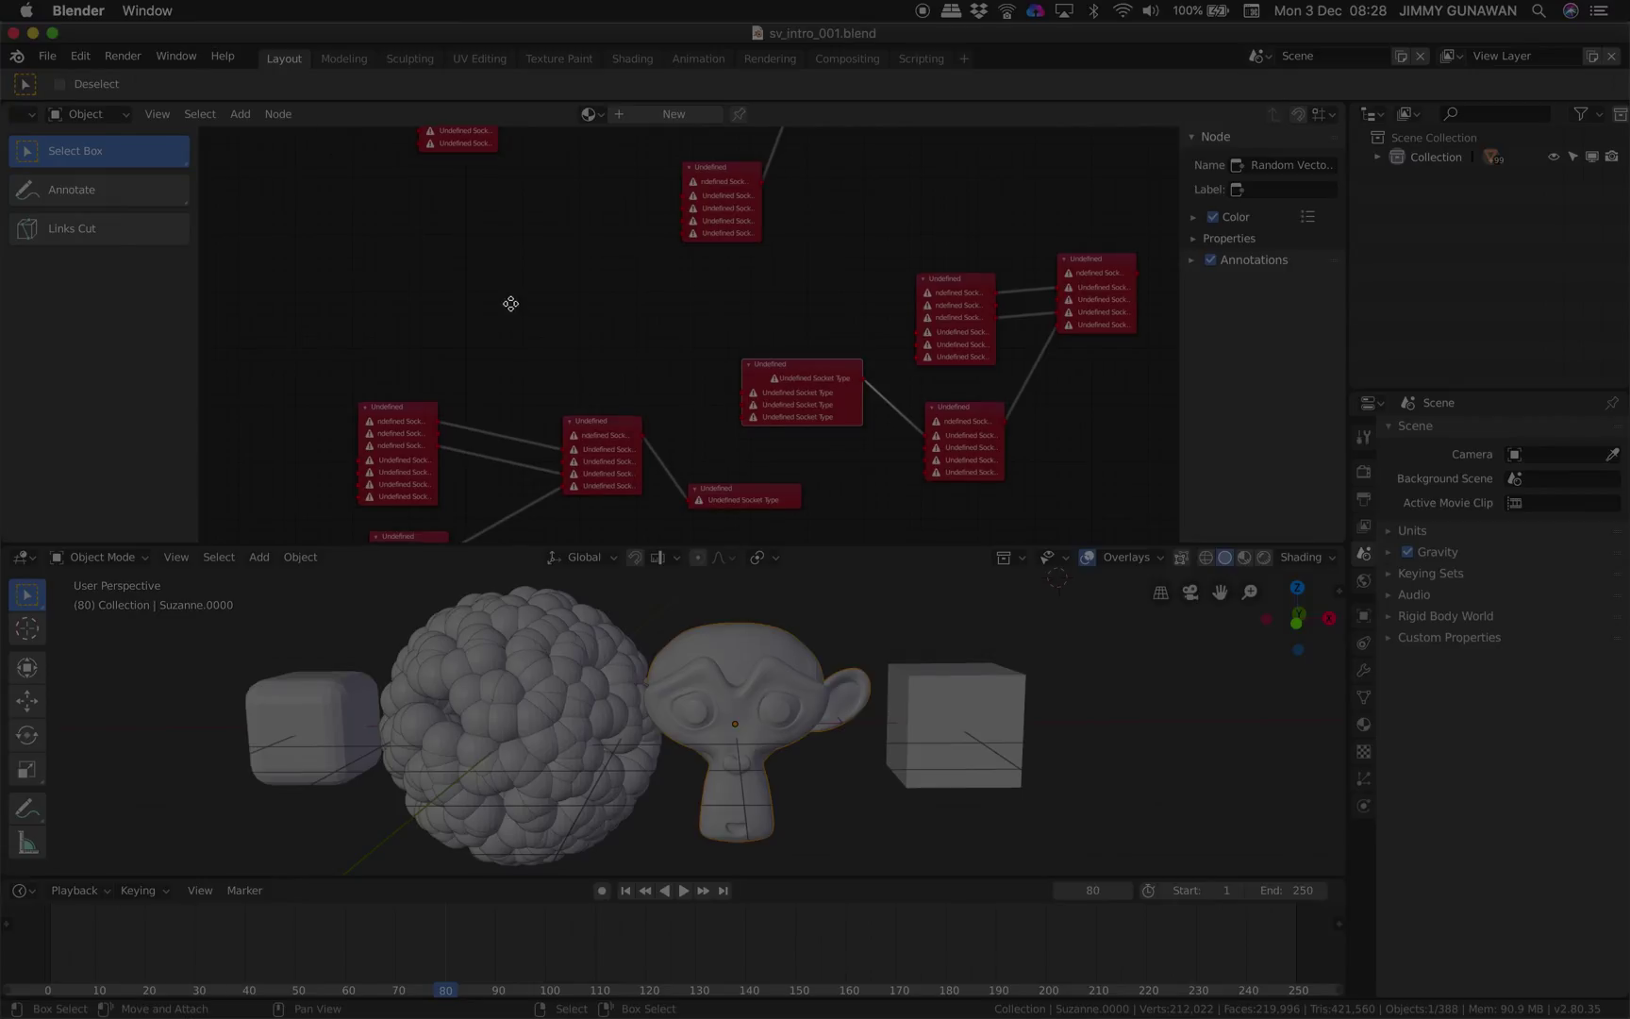
Enable the Sverchok 0.6.0.0 add-on in the preferences and save the preferences.
click(81, 56)
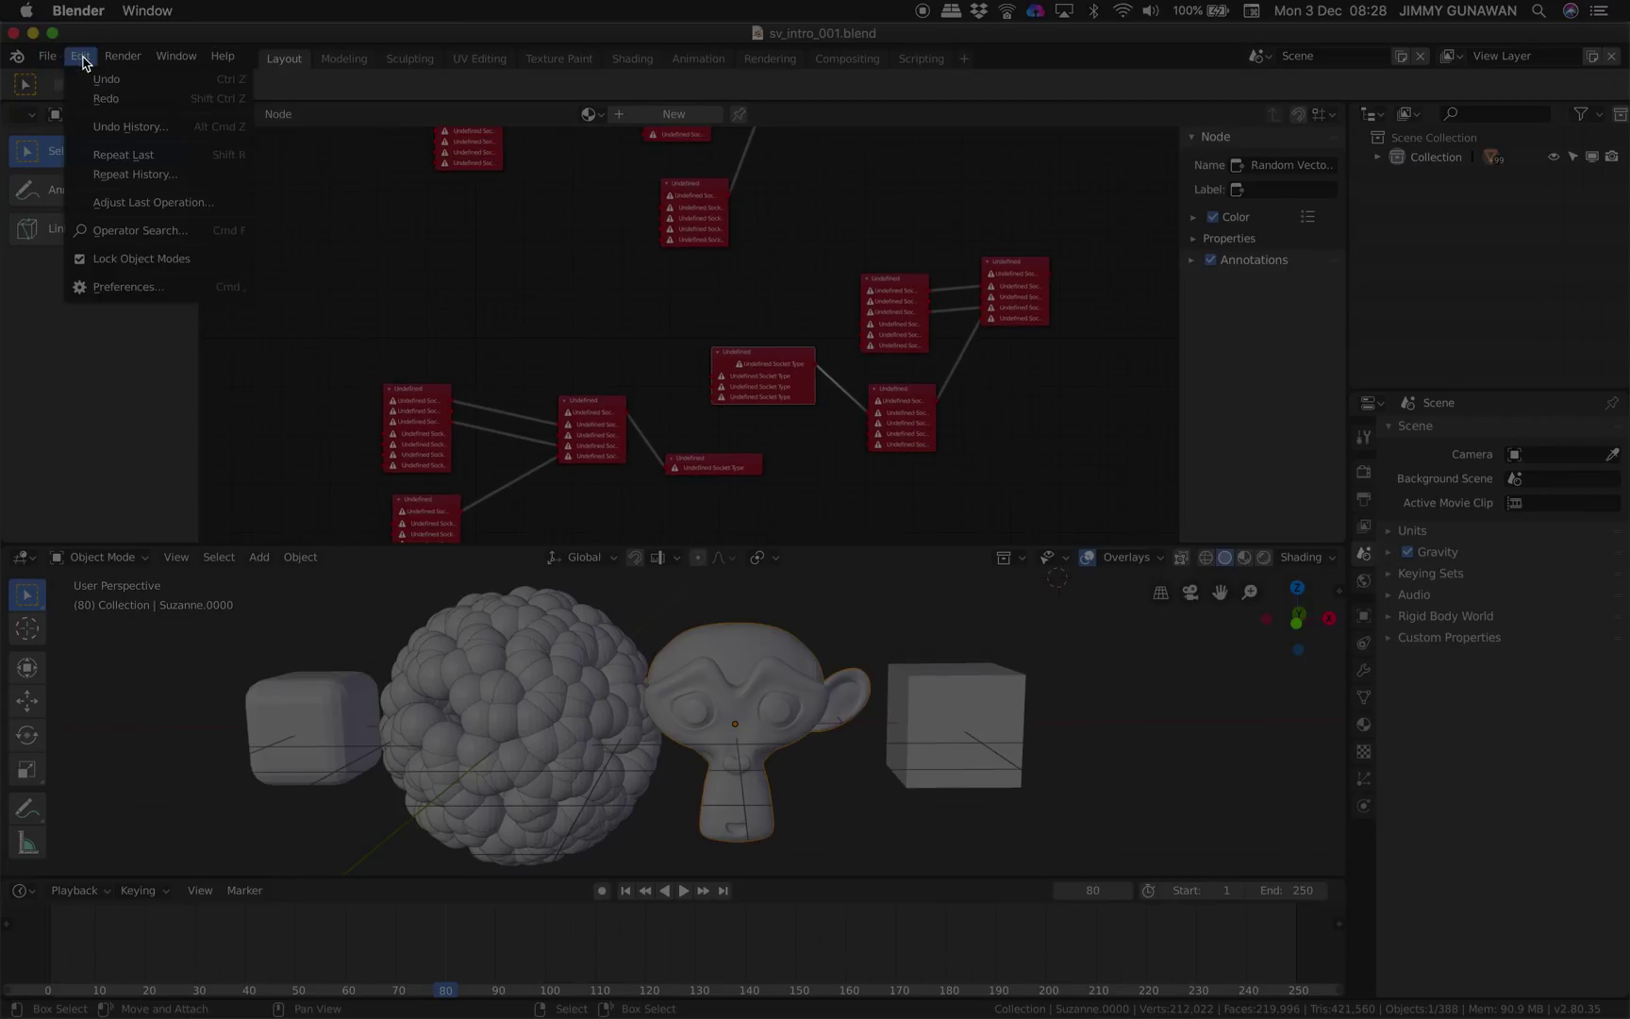
click(152, 284)
click(247, 64)
text(sver)
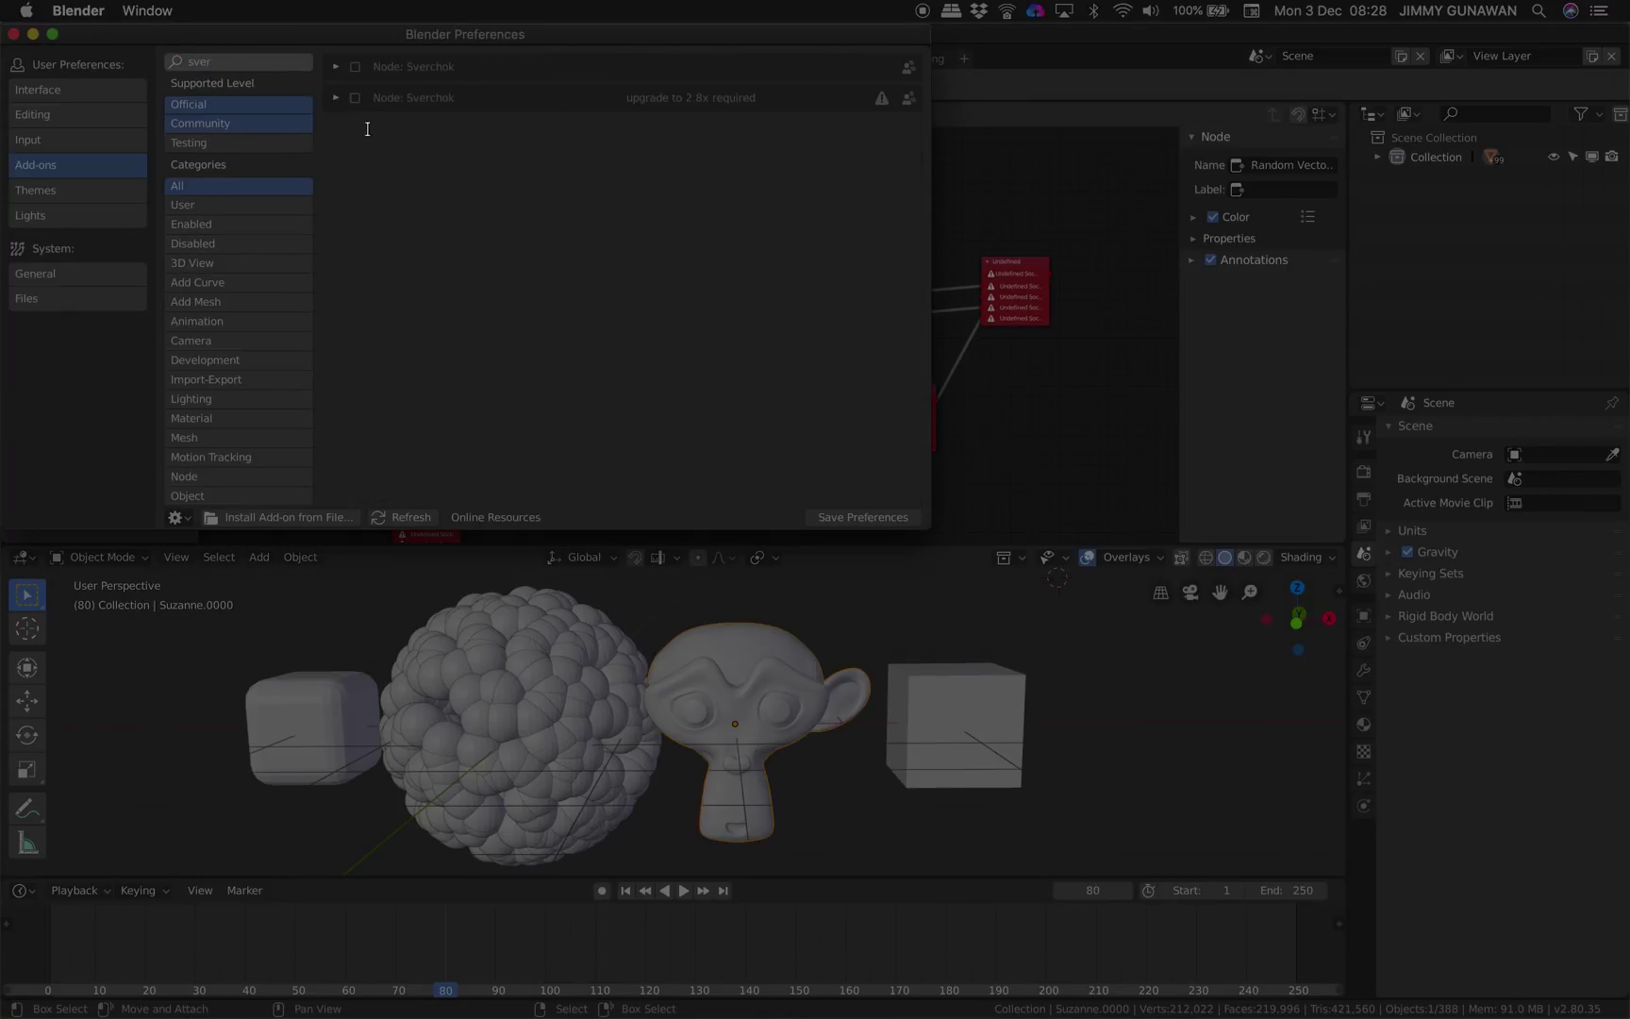
key(Return)
click(337, 66)
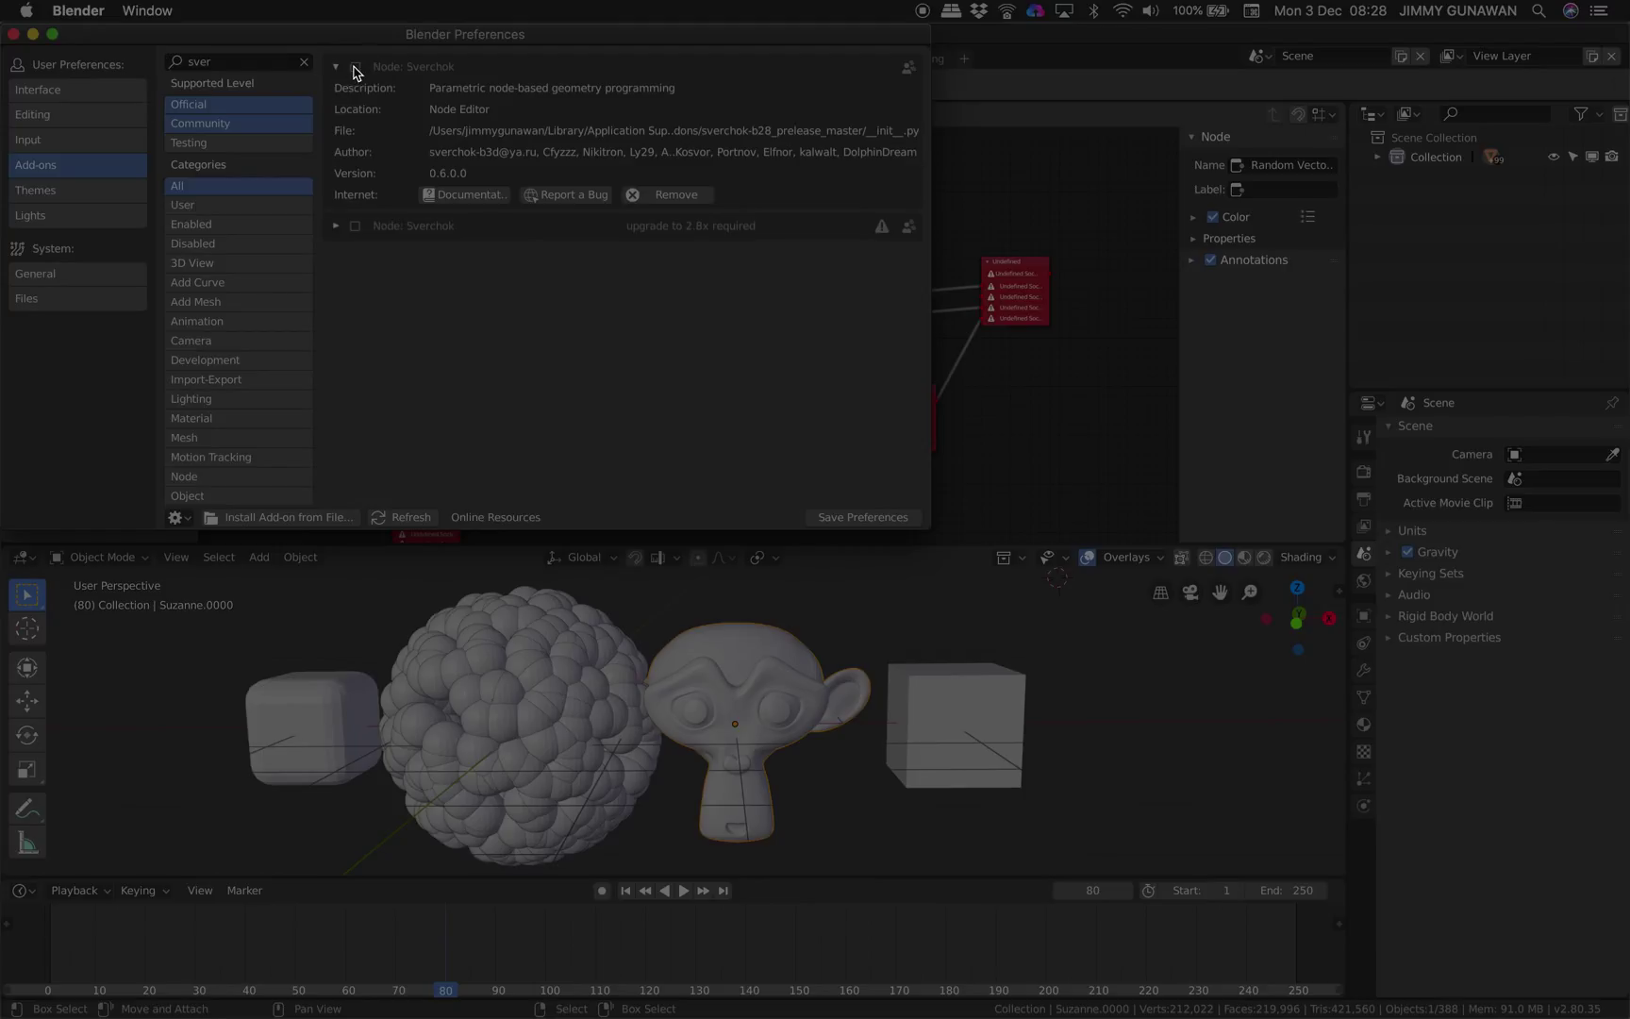
click(355, 67)
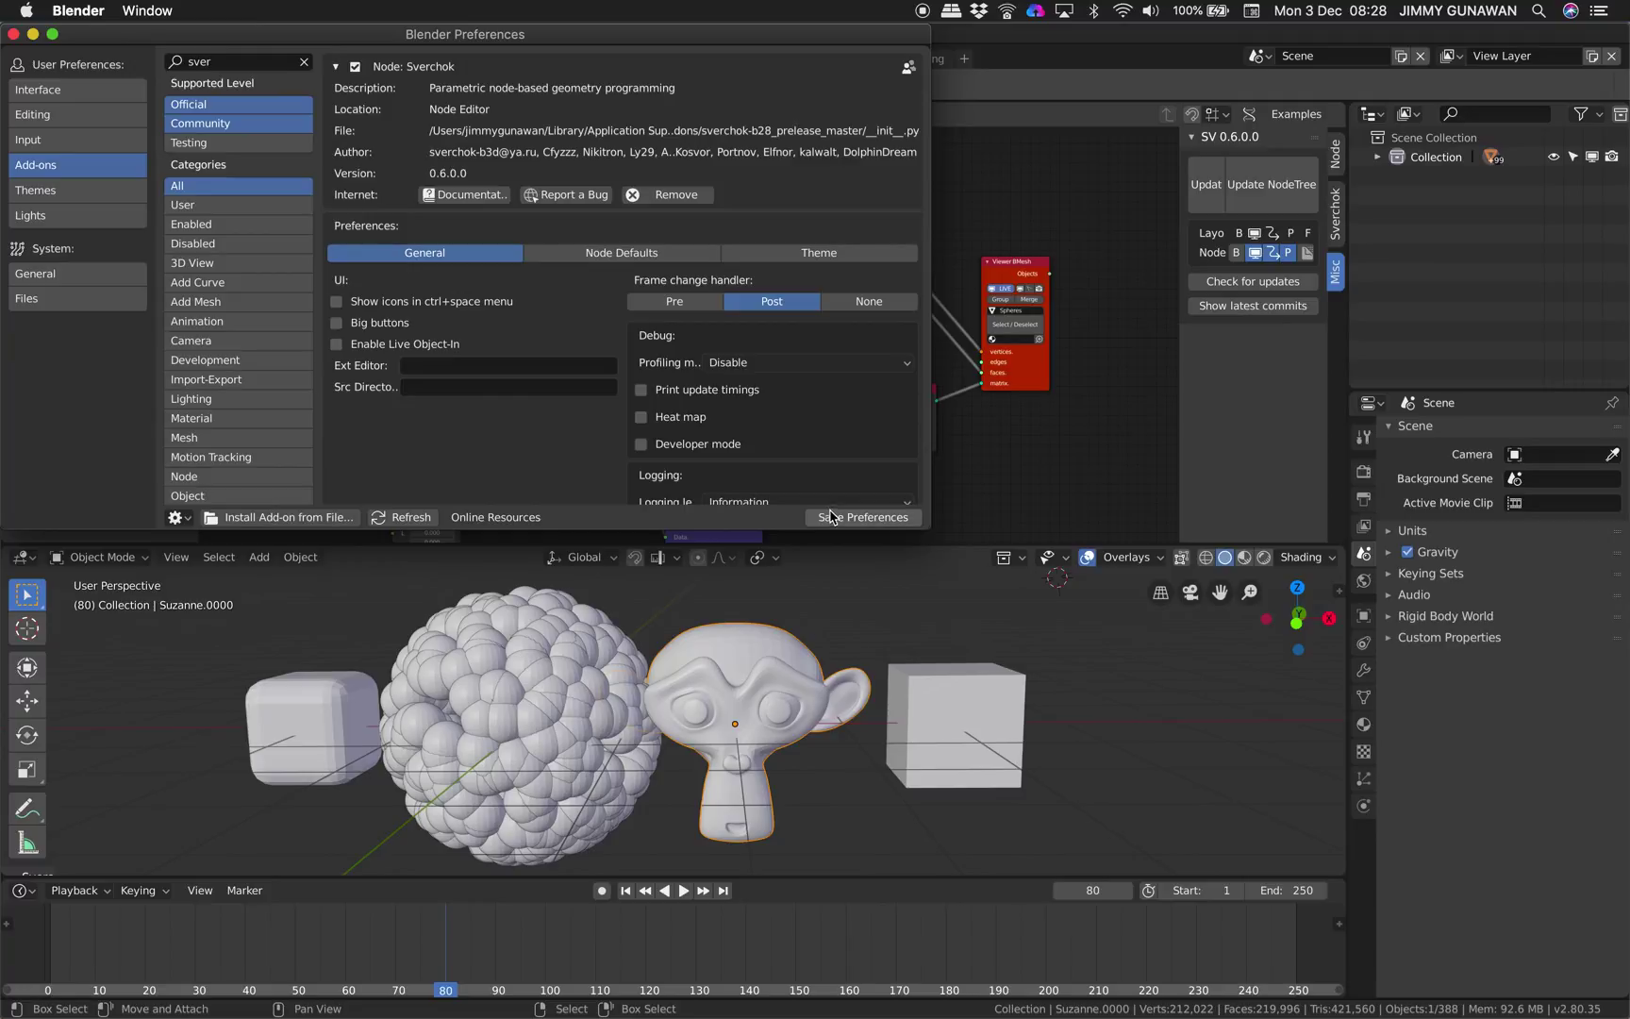
click(13, 34)
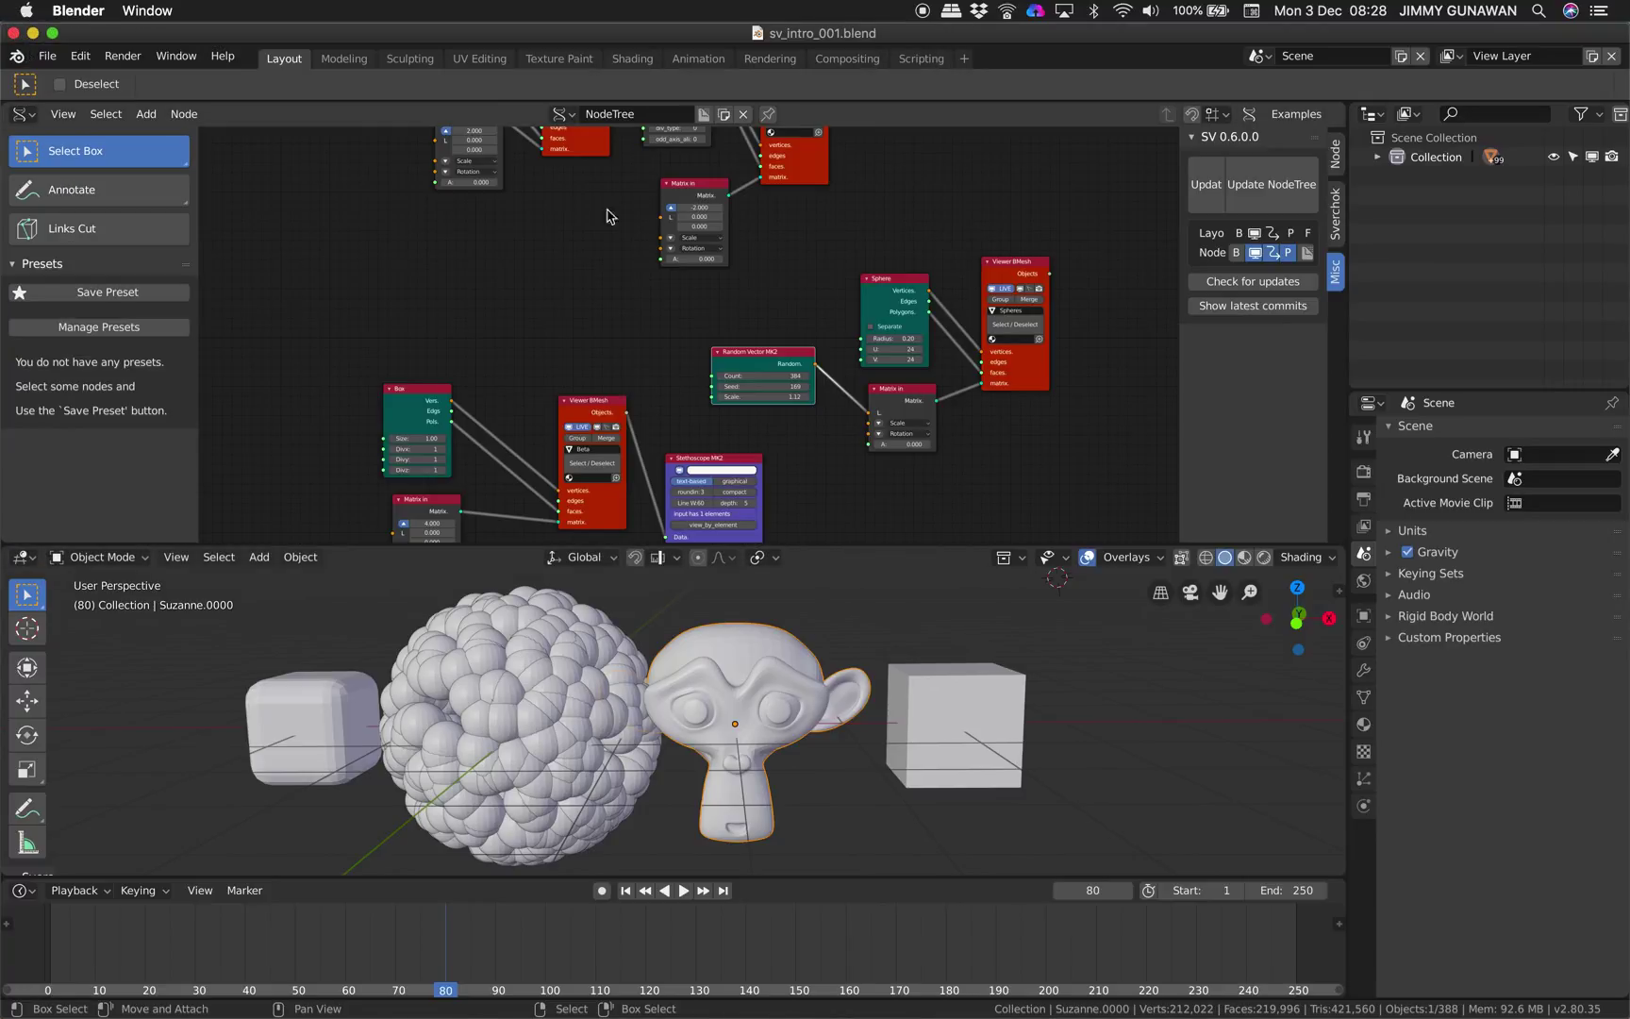
Try a Random Vector count of 100 again, and terminate the running Blender process from Terminal.
scroll(835, 309, up, 2)
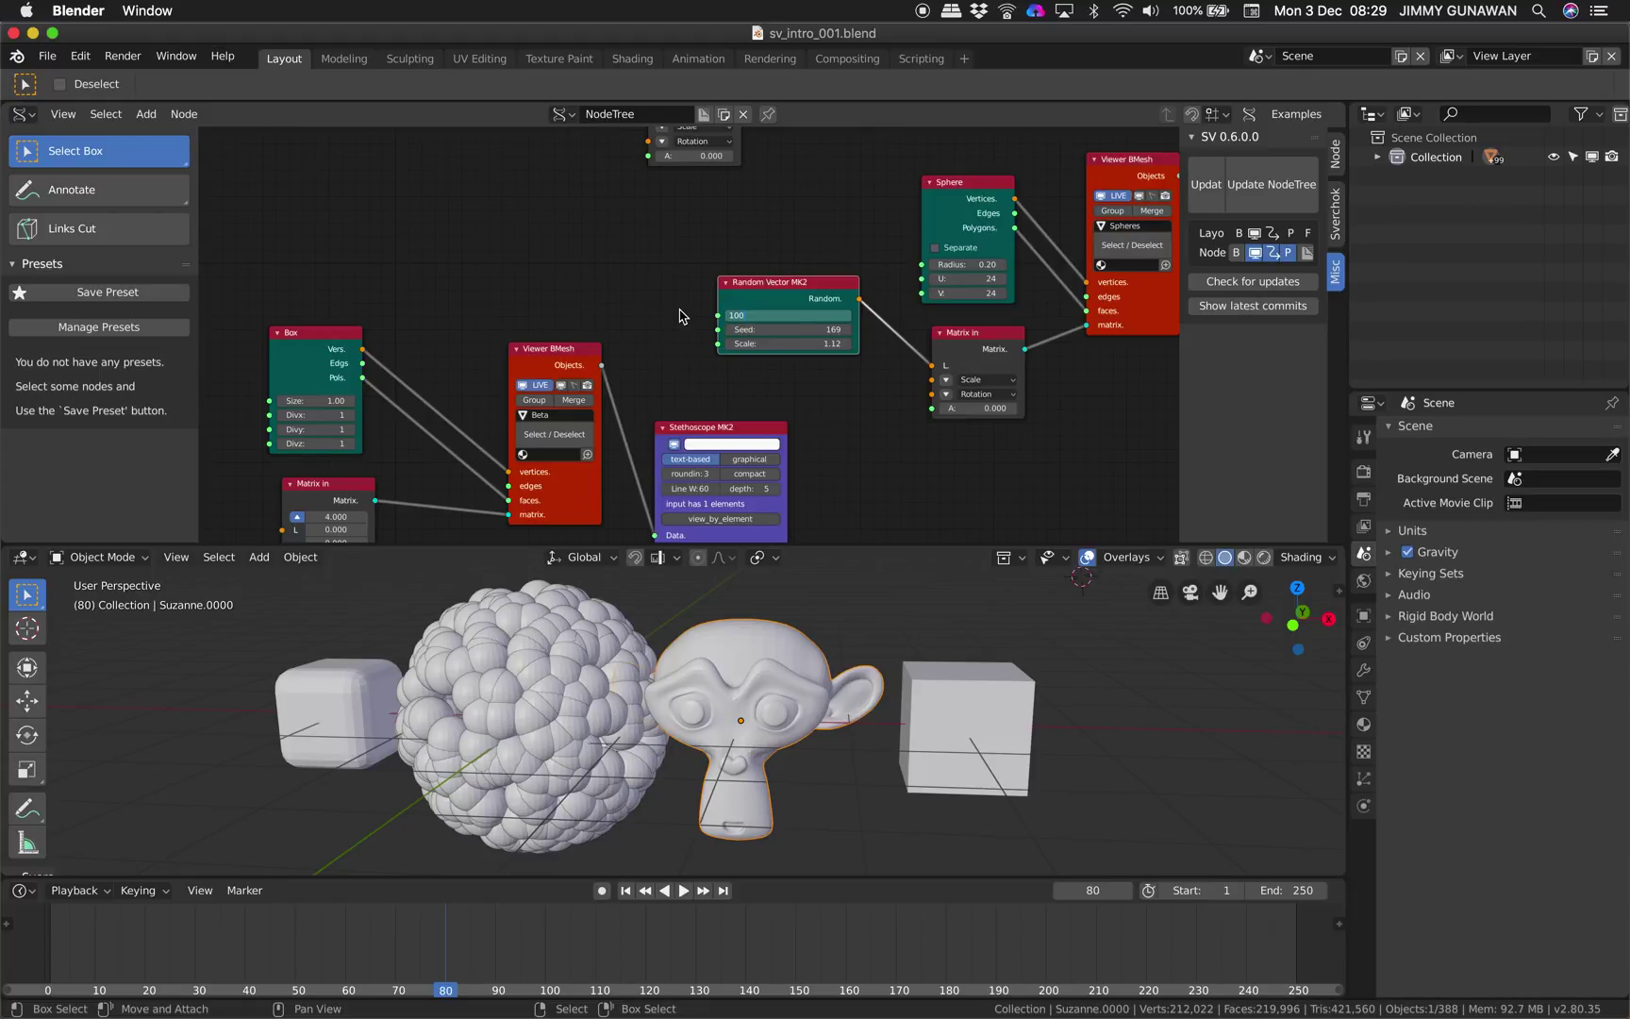
key(ctrl+Up)
key(ctrl+Up)
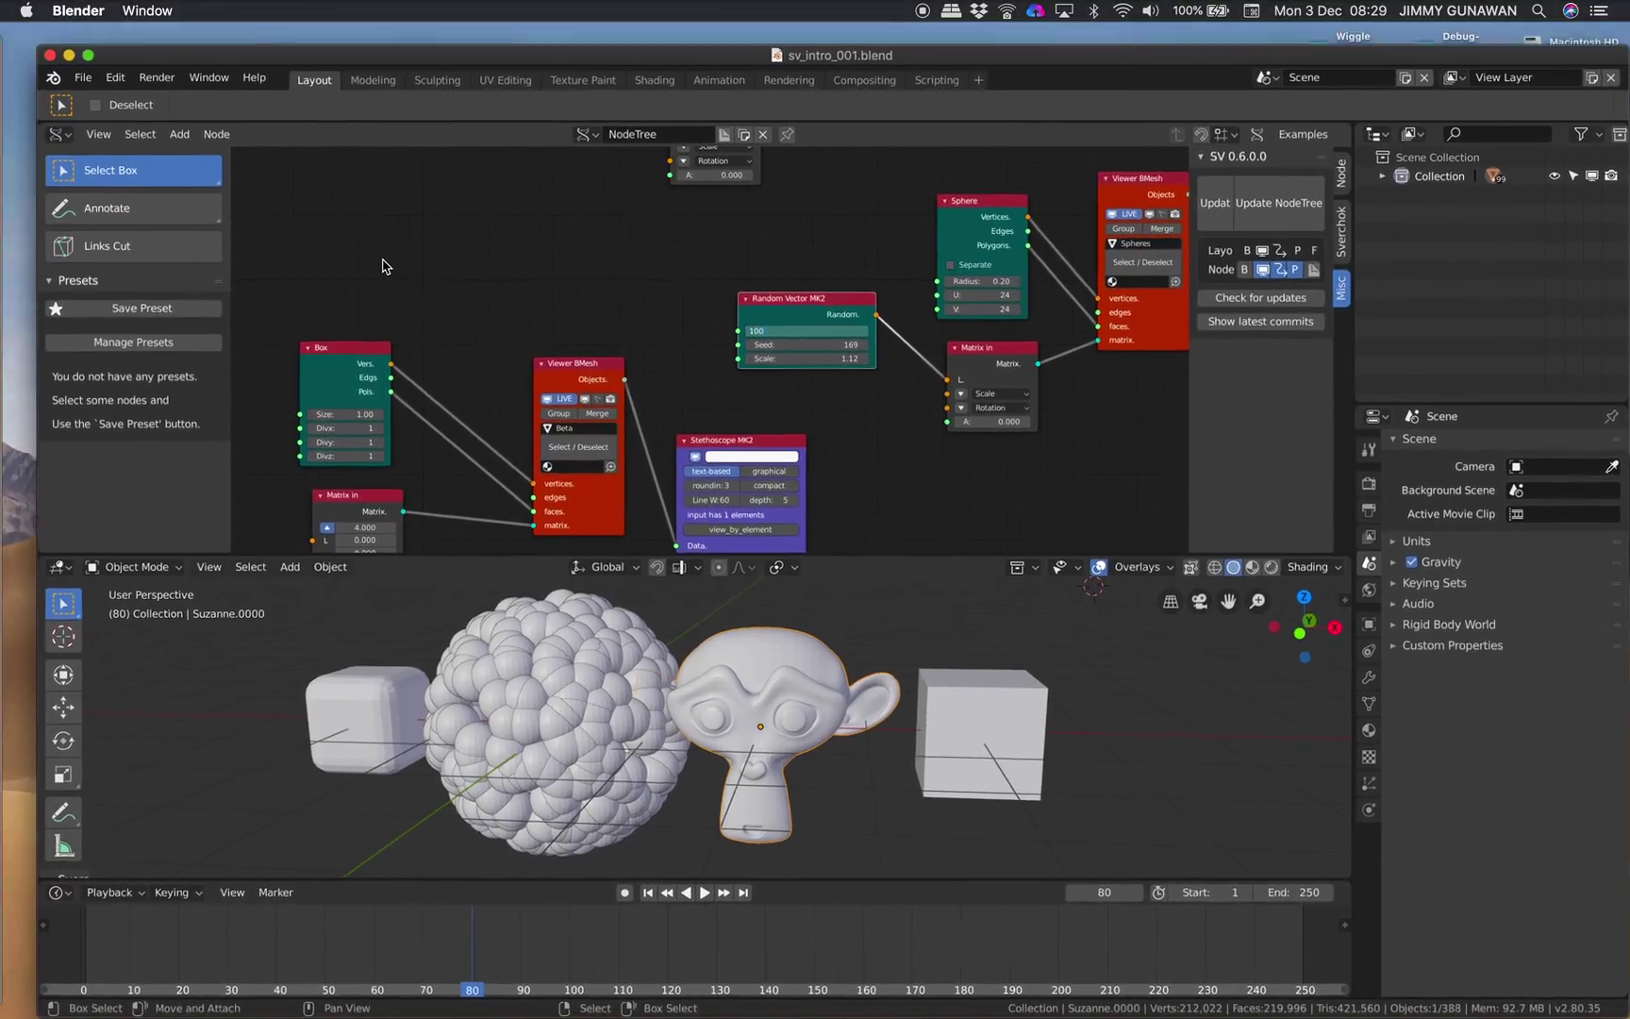
click(110, 100)
click(59, 55)
click(951, 146)
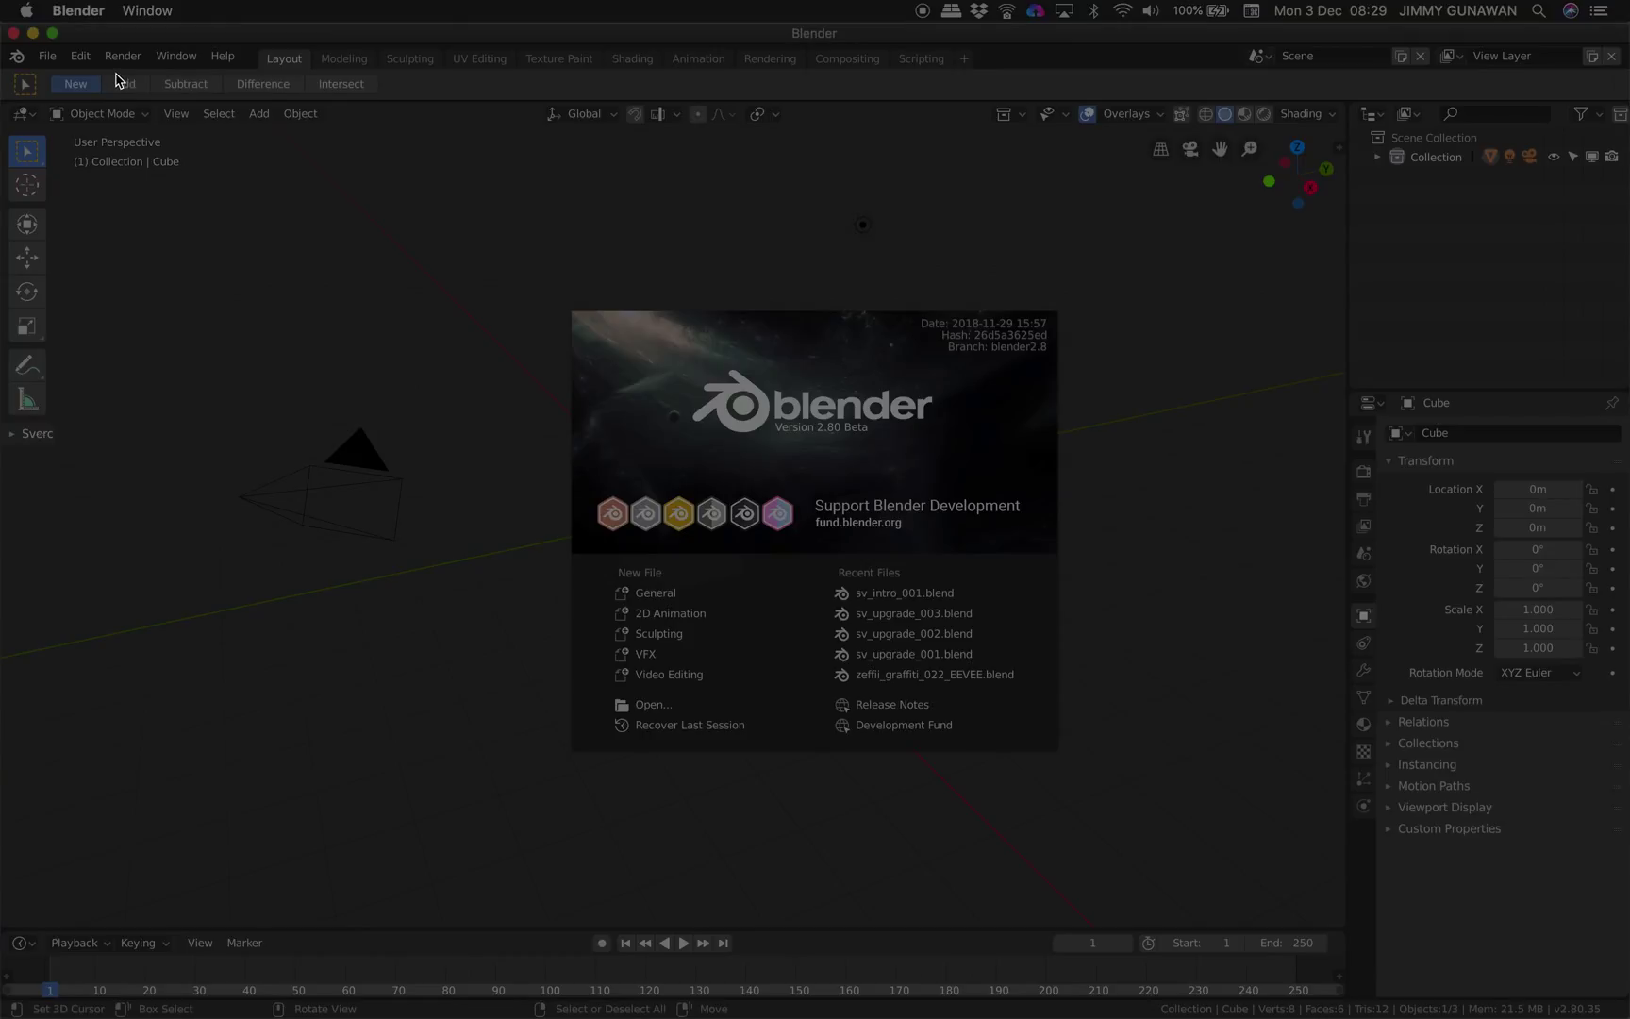
Load sv_intro_001.blend again from the recent files in the relaunched Blender.
click(47, 55)
click(47, 55)
mouse_move(120, 117)
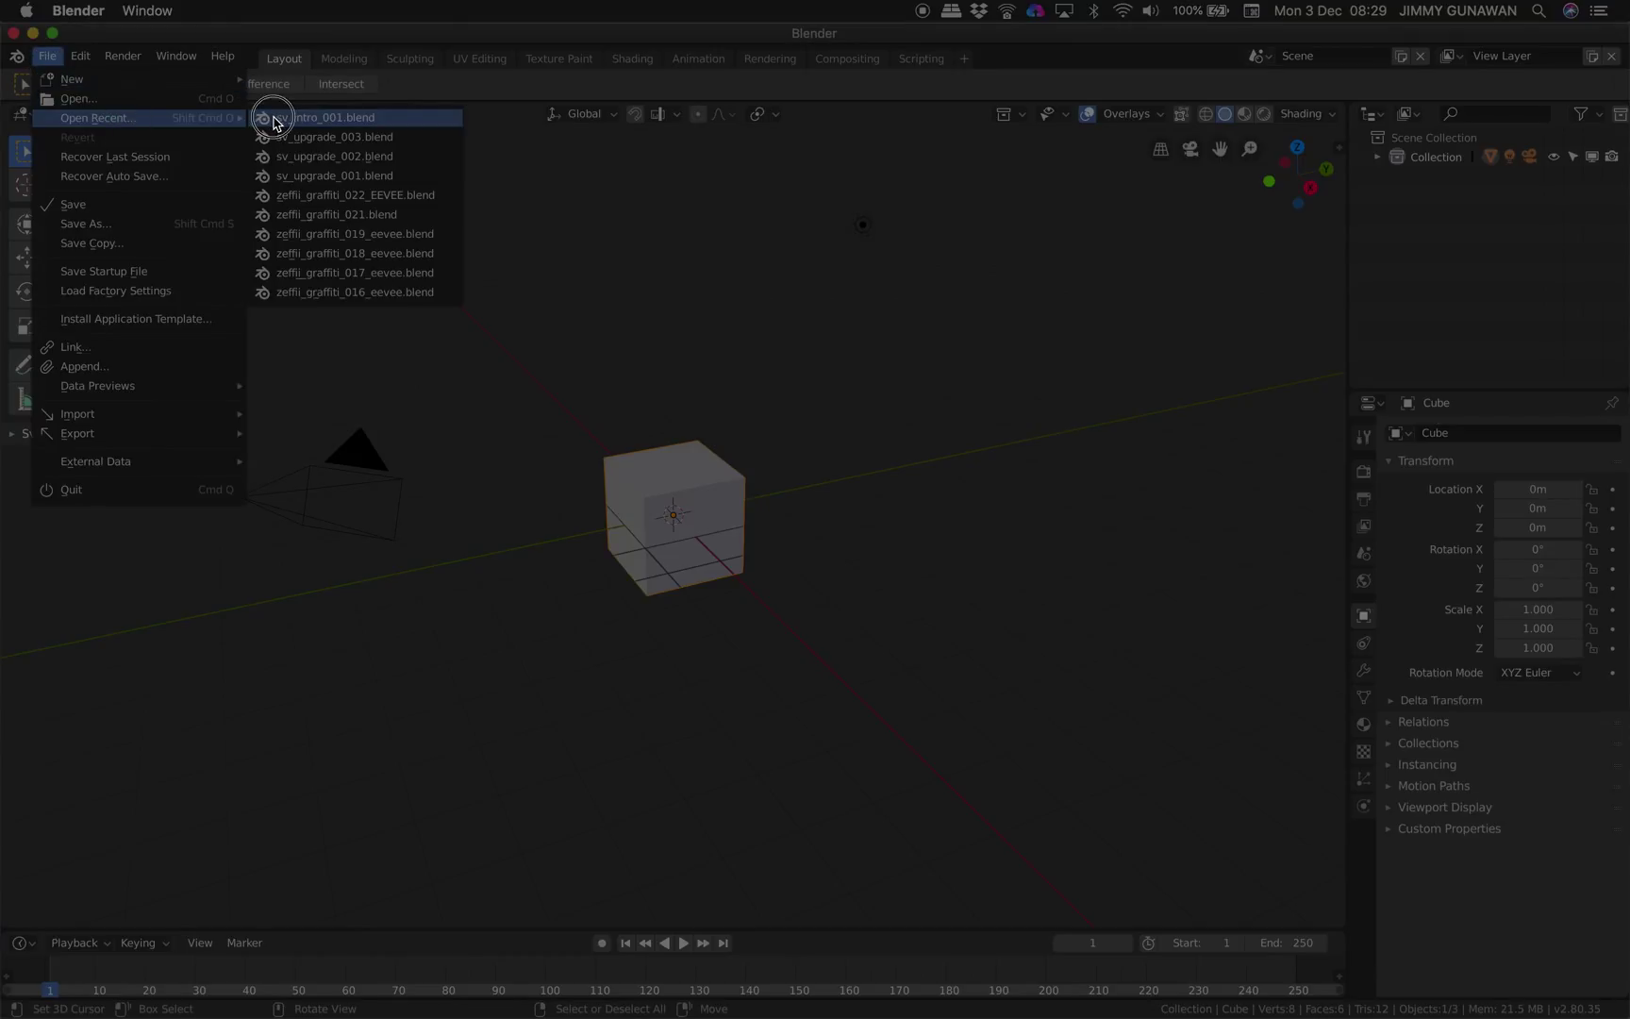
key(Return)
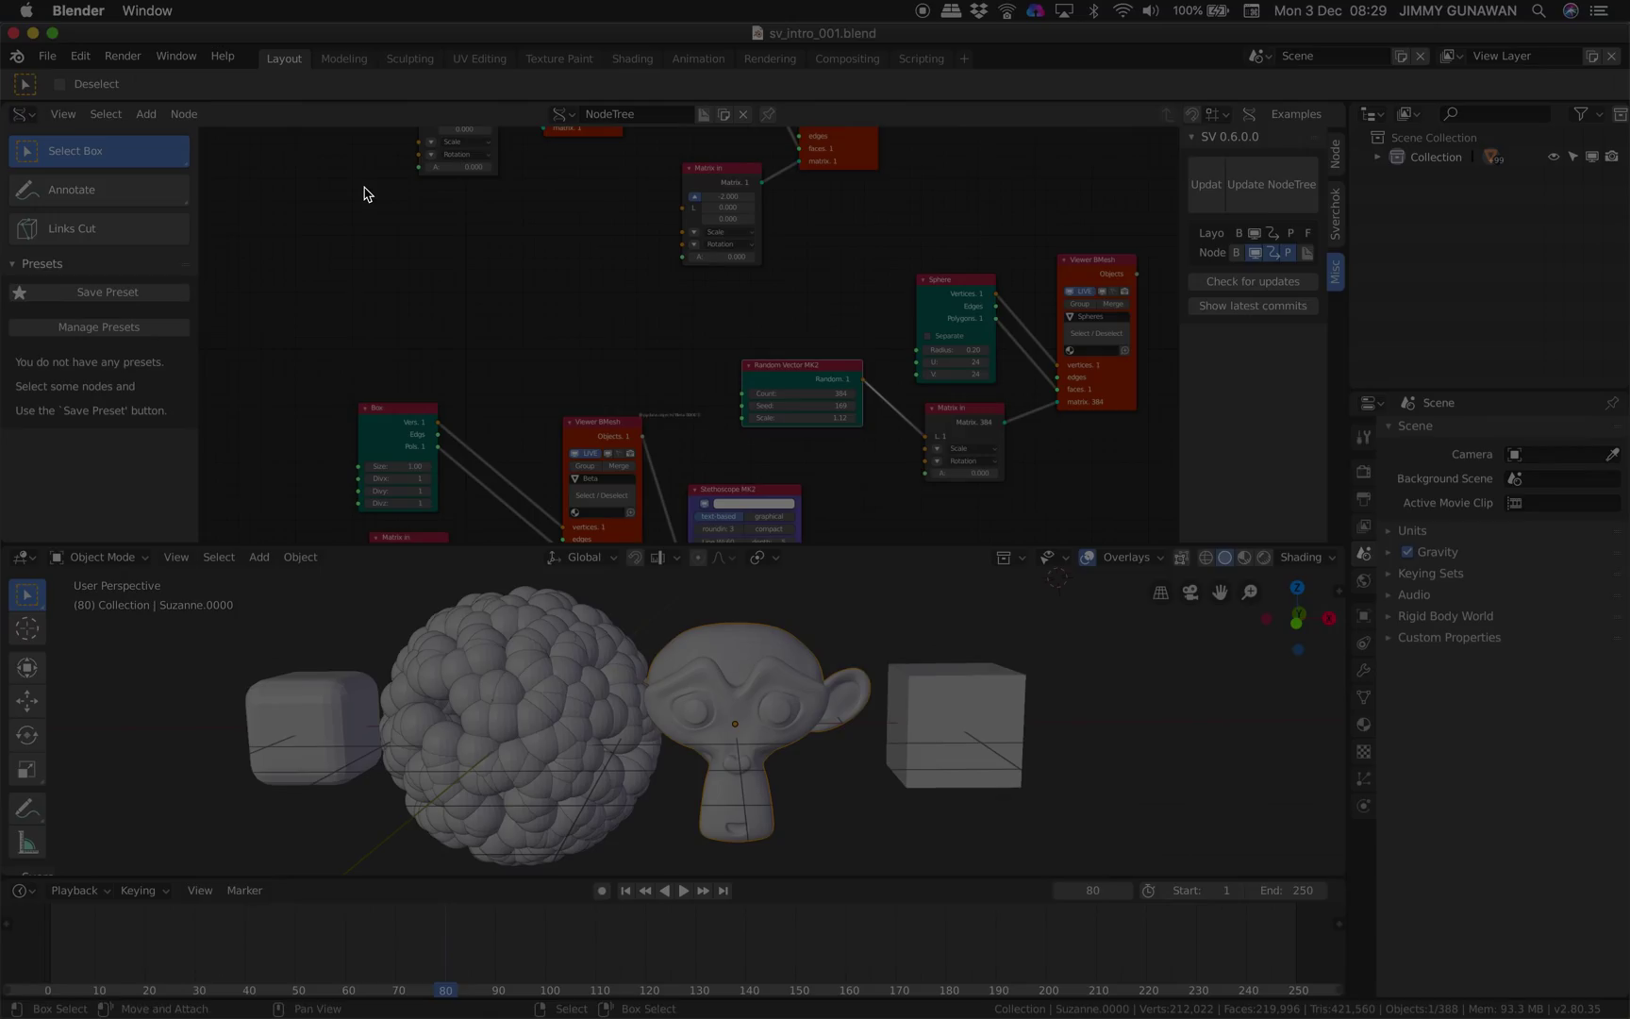
key(ctrl+Up)
click(828, 482)
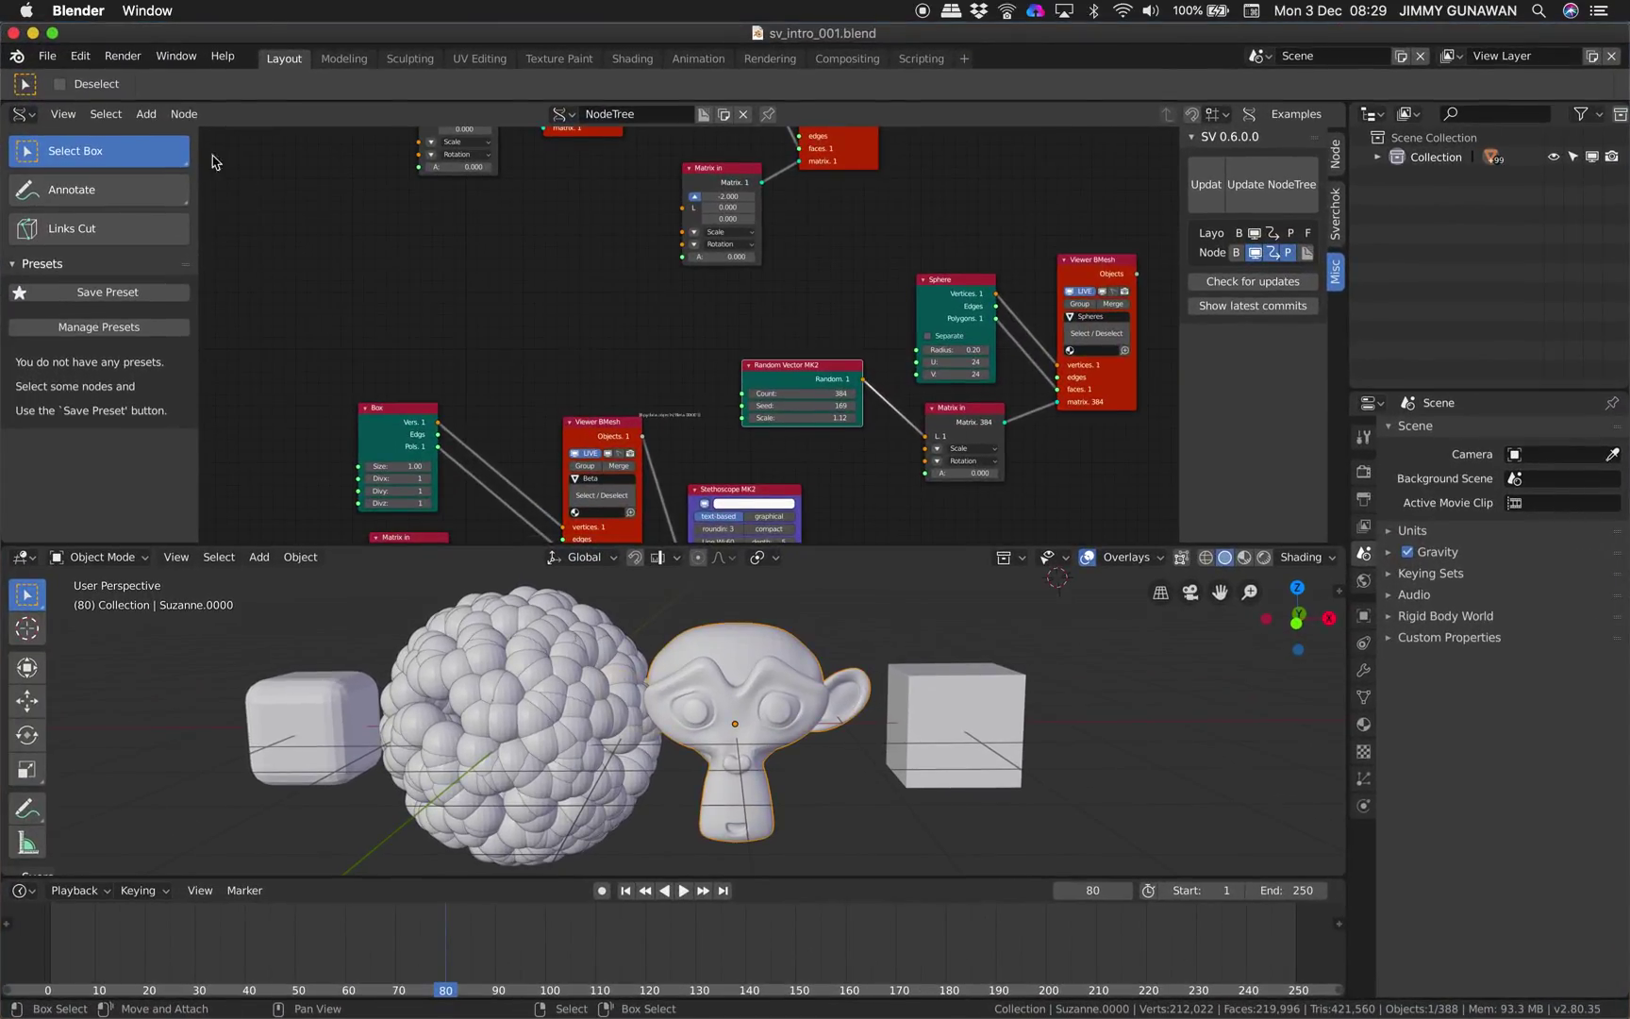
Save the file under the incremented name sv_intro_002.blend on the Desktop.
click(47, 56)
click(94, 223)
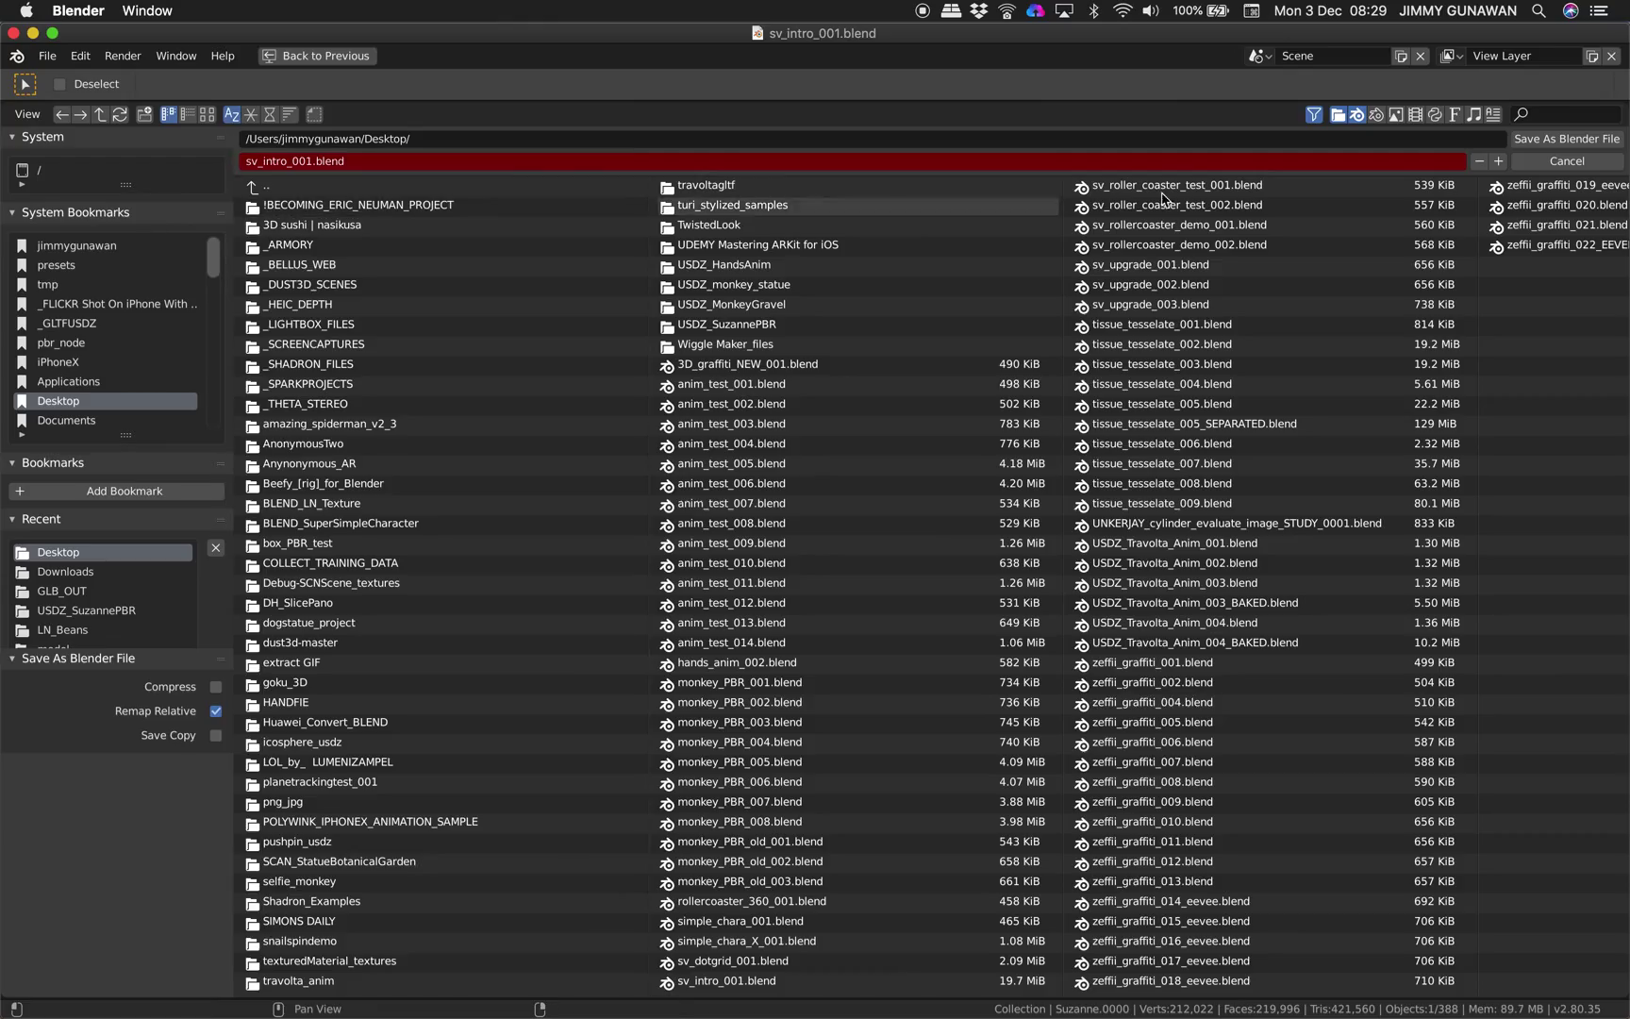
click(1500, 162)
click(1566, 139)
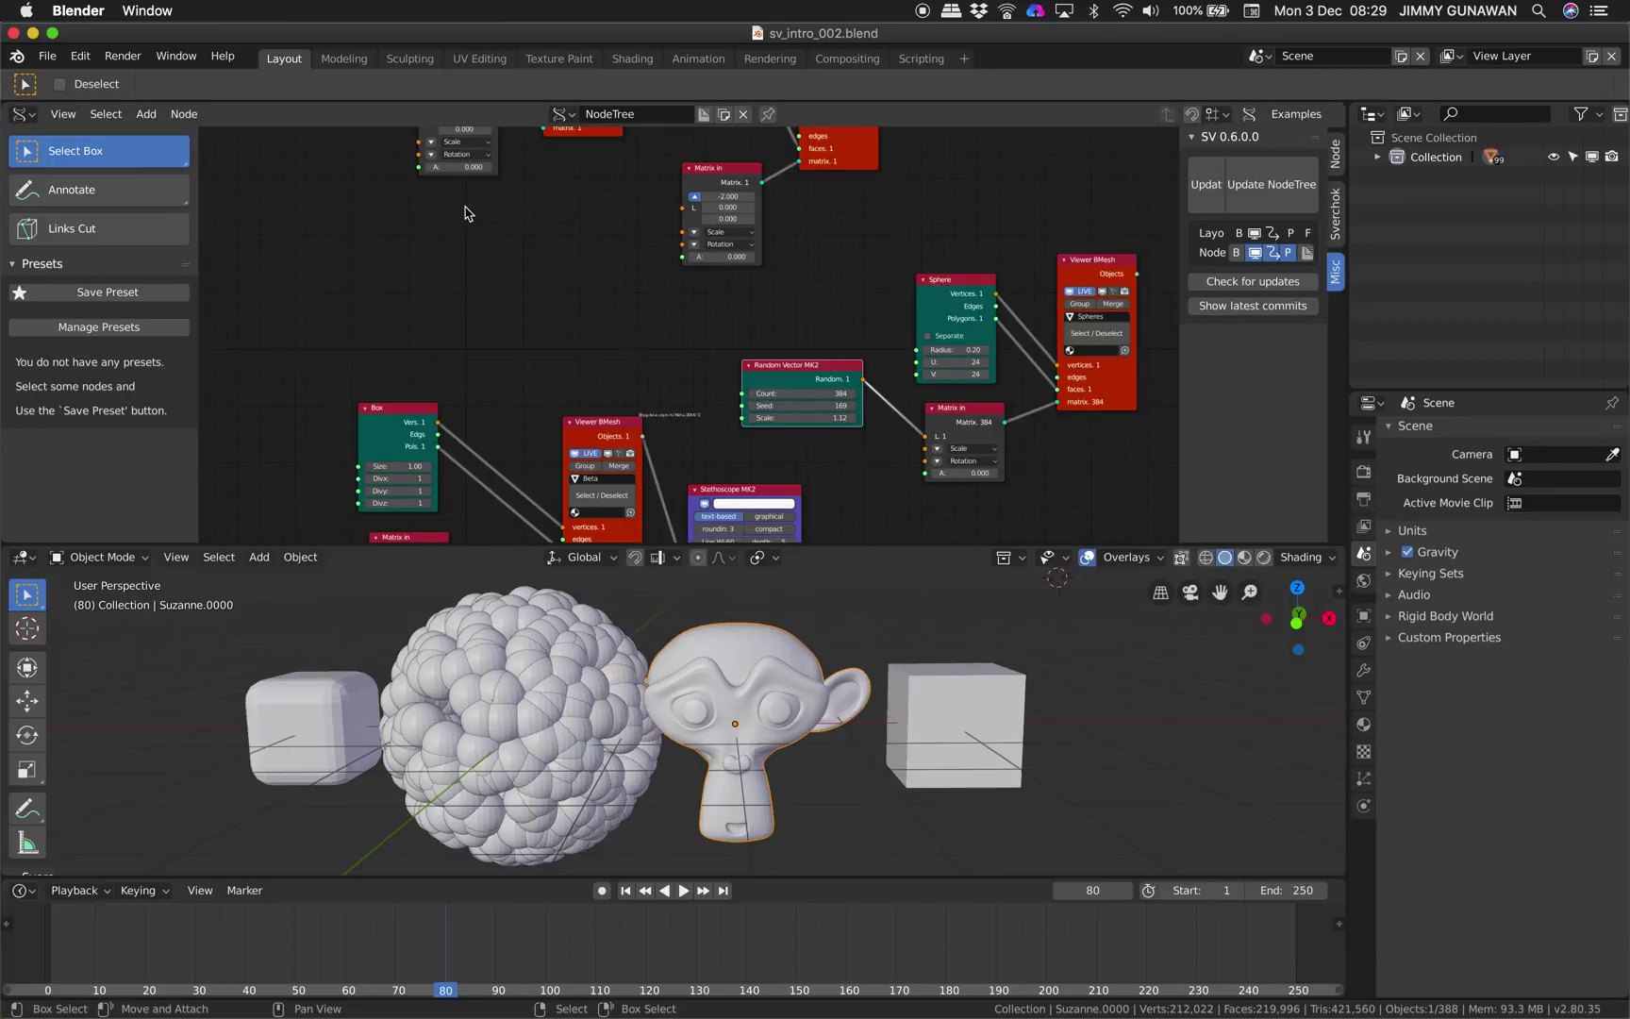
Enlarge the 3D viewport and set its solid shading to MatCap lighting with Random object colours.
scroll(564, 306, down, 8)
middle_drag(651, 387, 586, 357)
middle_drag(694, 717, 707, 700)
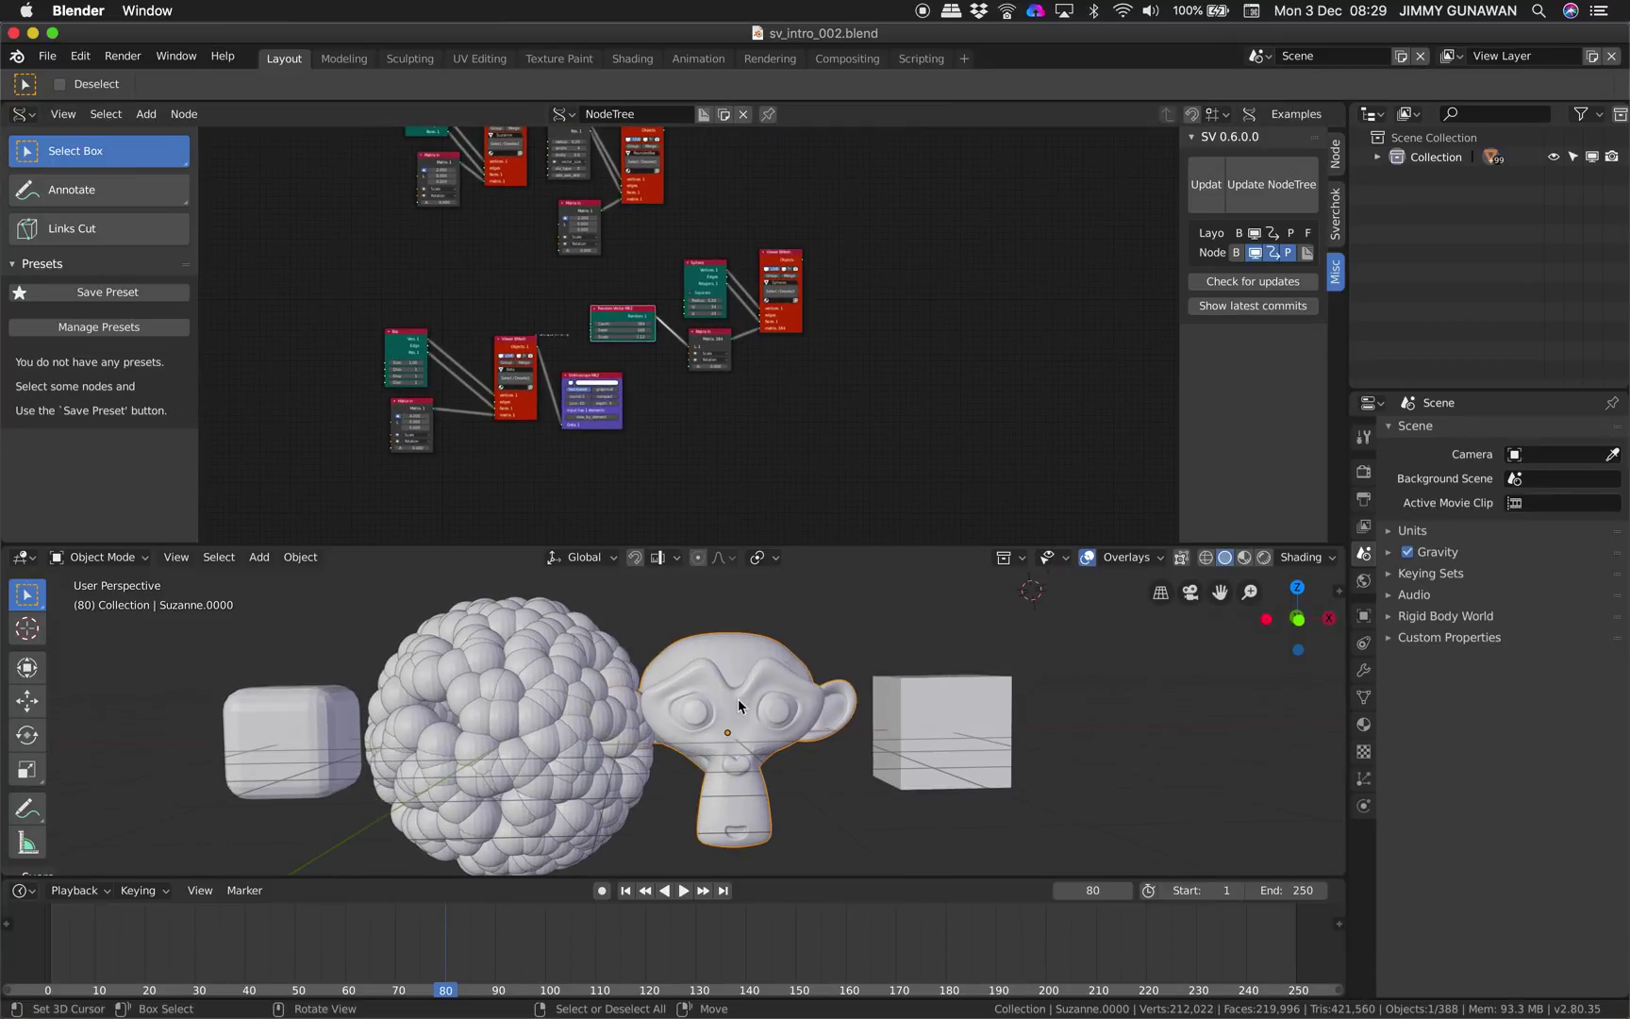
middle_drag(907, 687, 932, 697)
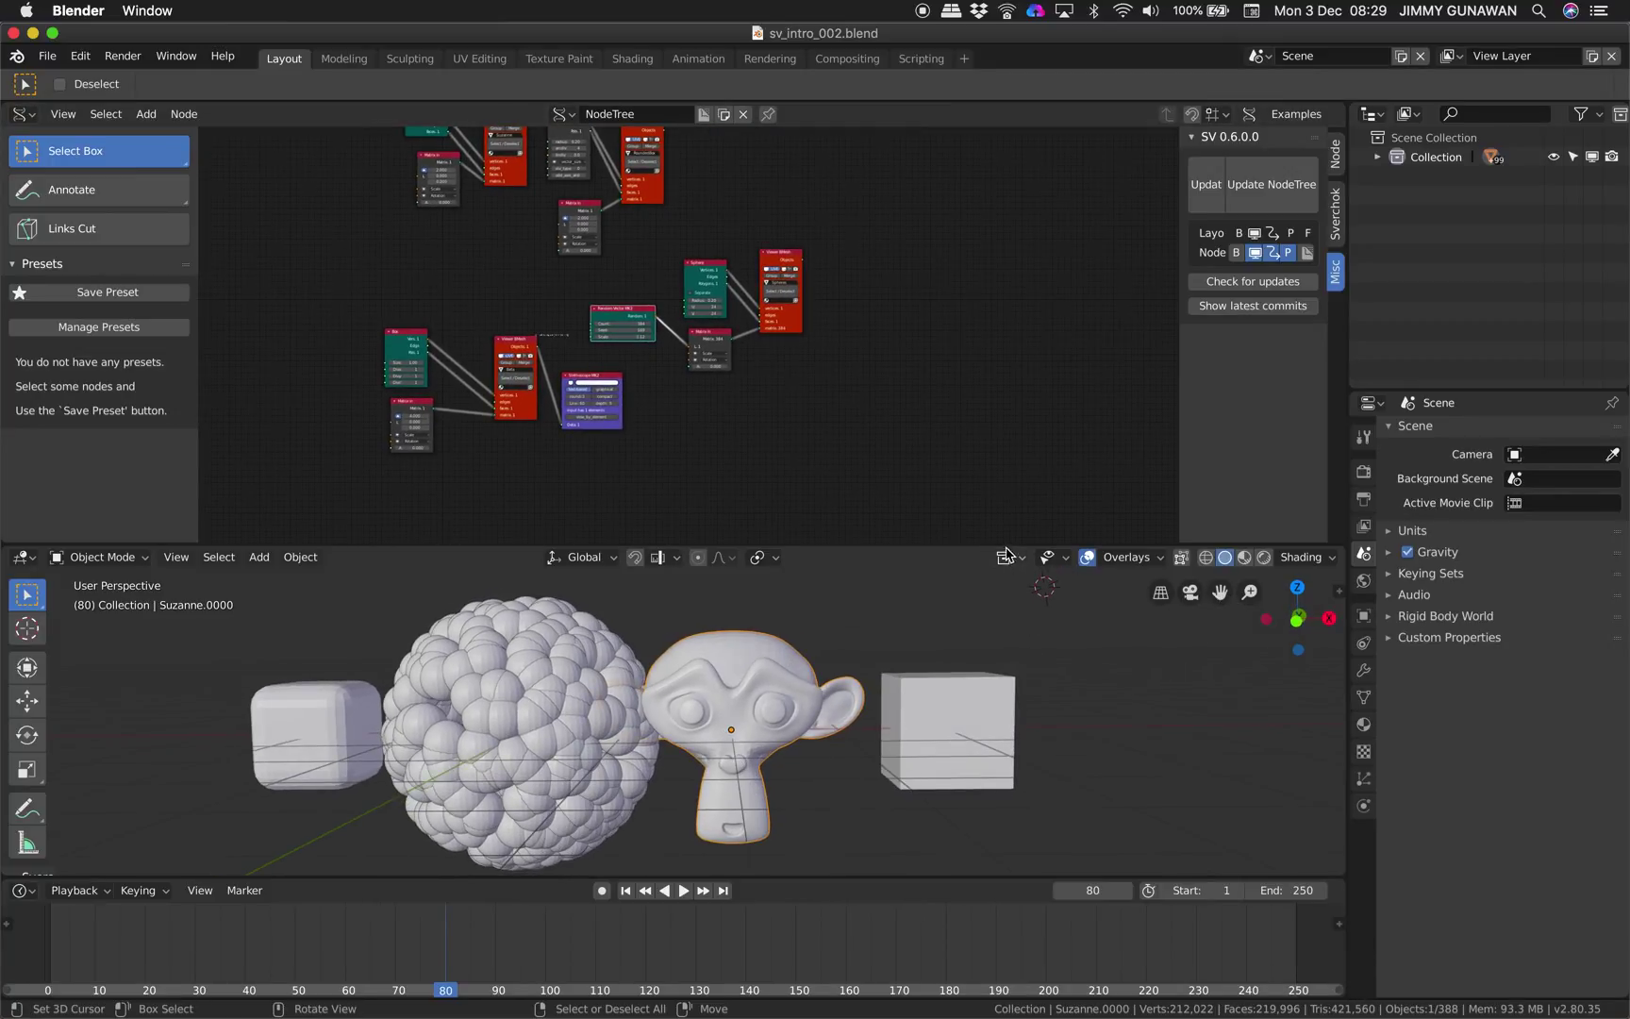
drag(994, 546, 999, 431)
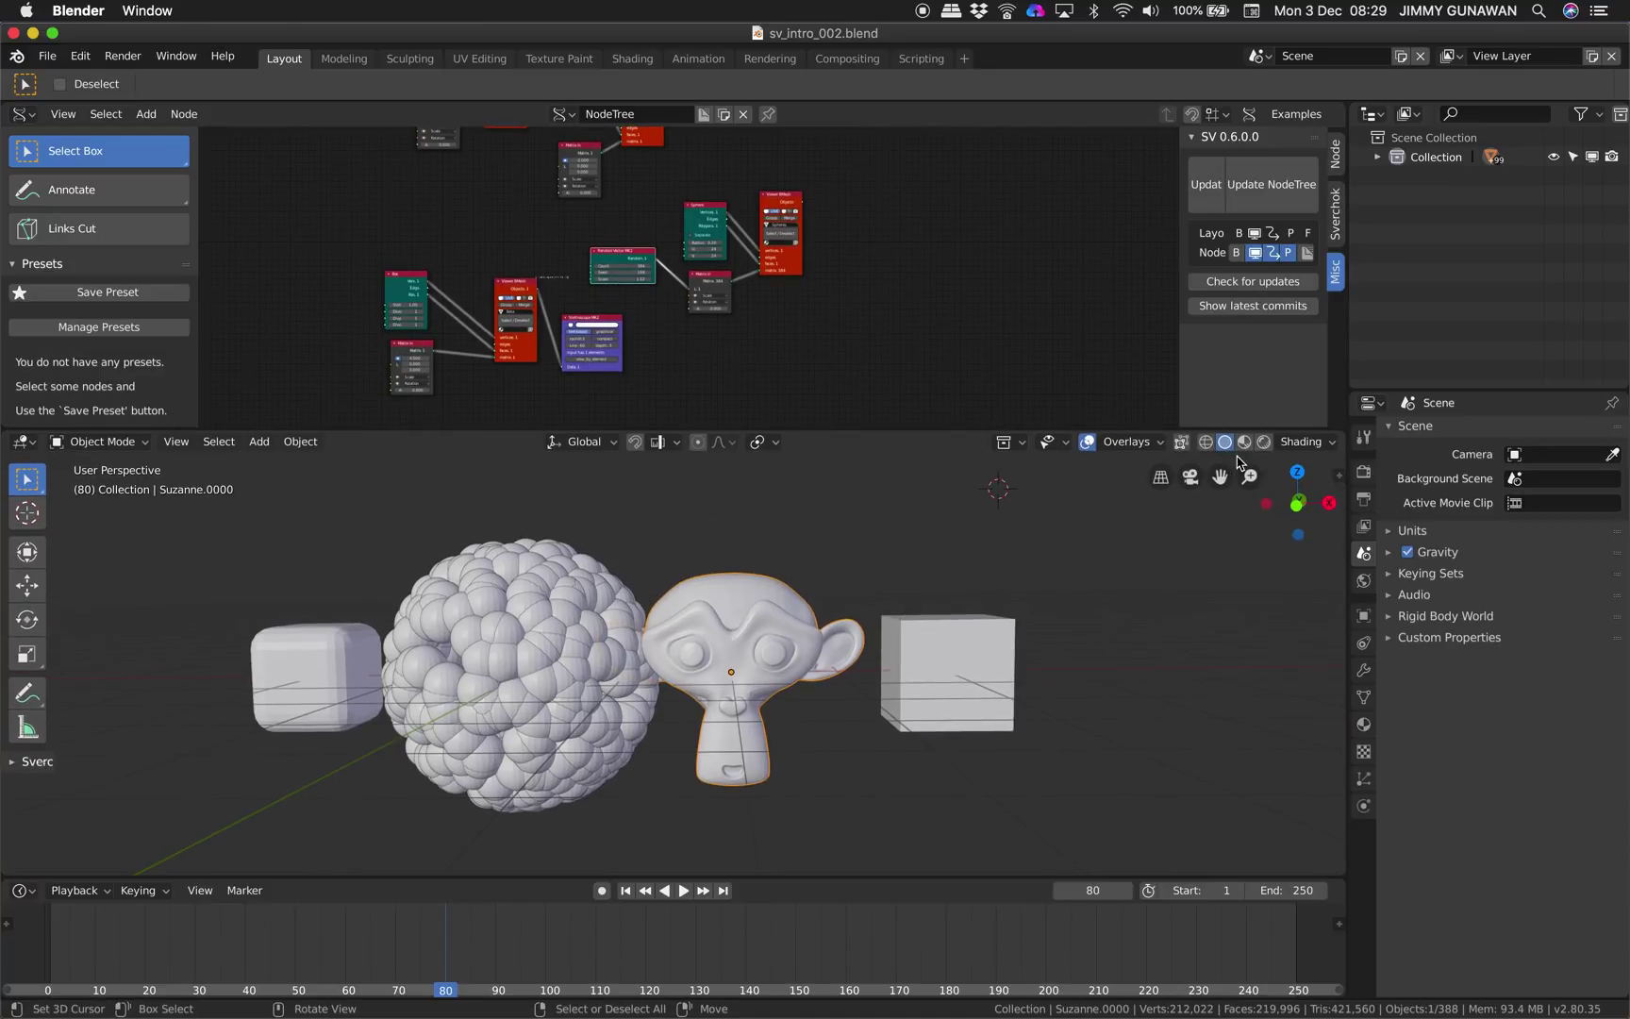
click(1294, 444)
click(1350, 500)
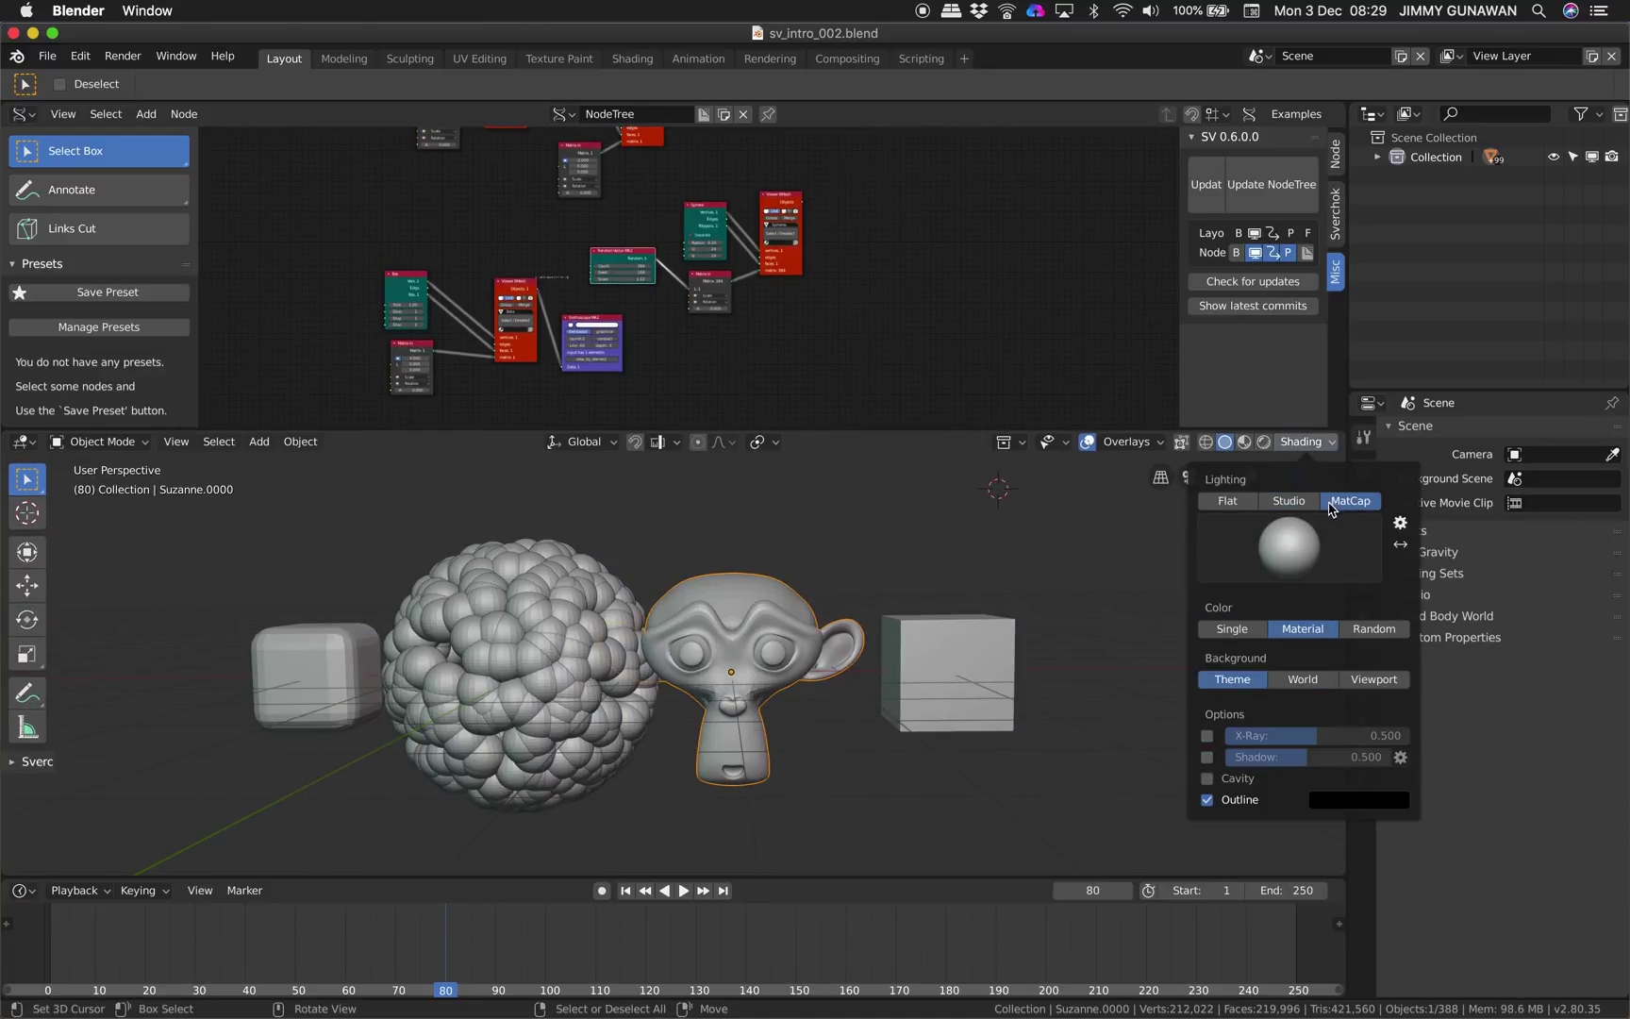
click(1282, 574)
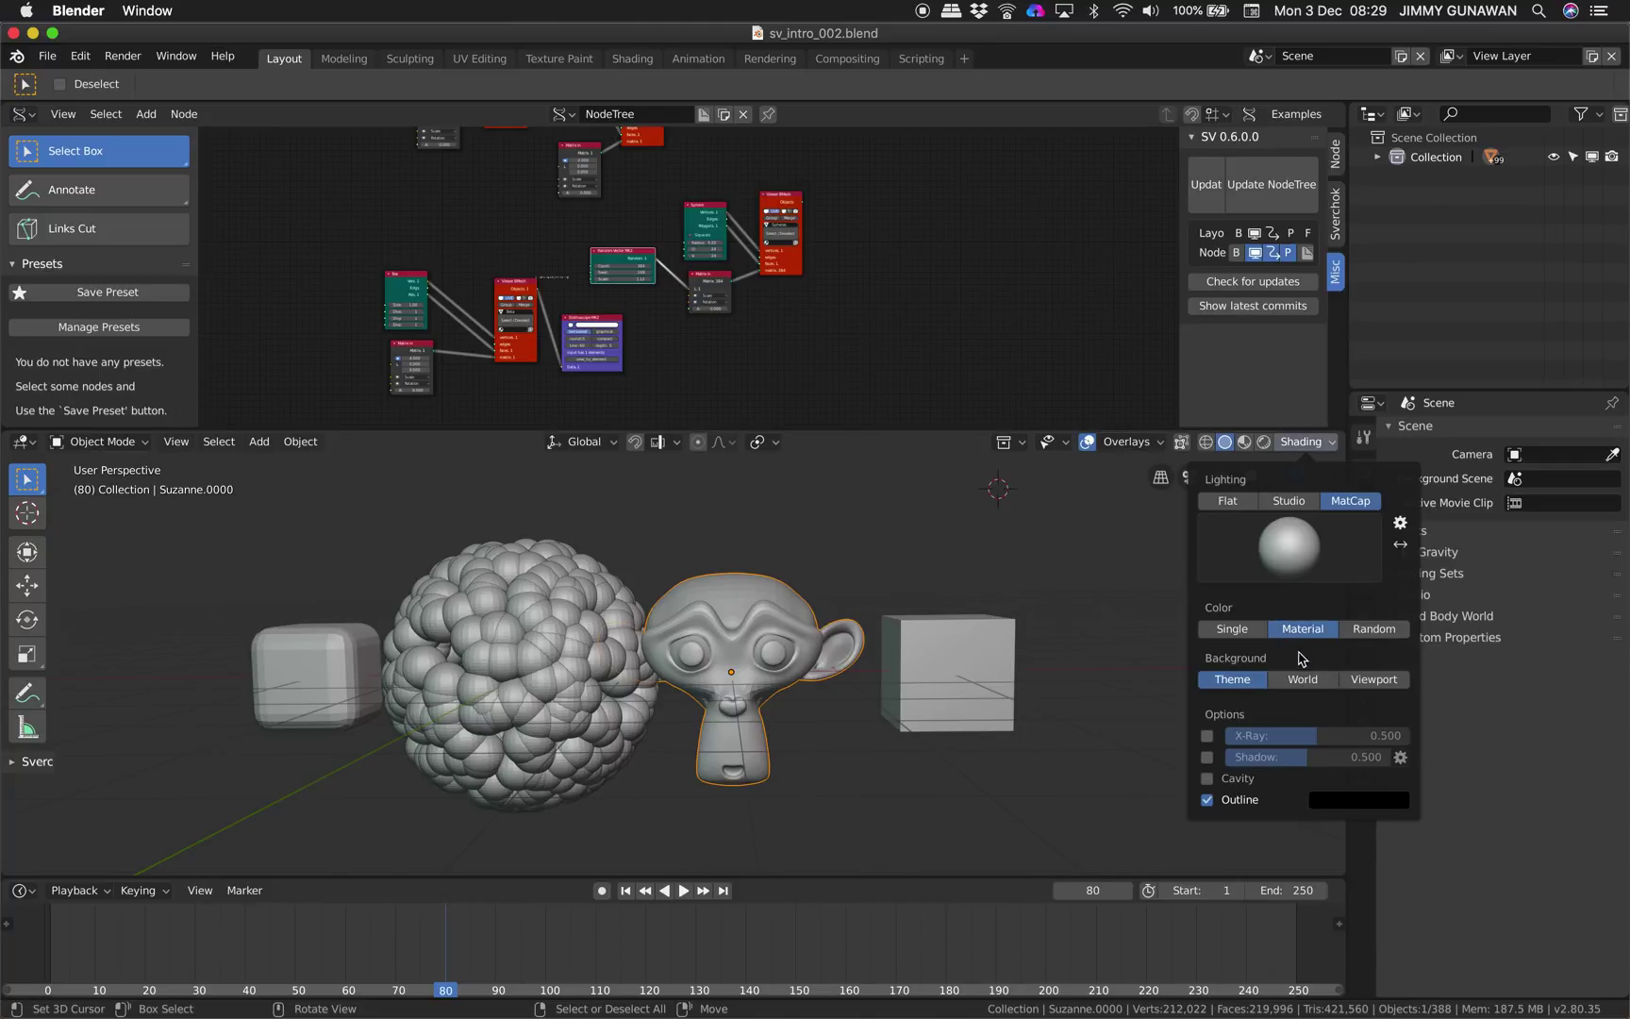
click(1359, 640)
middle_drag(1048, 621, 1013, 633)
scroll(1013, 633, up, 2)
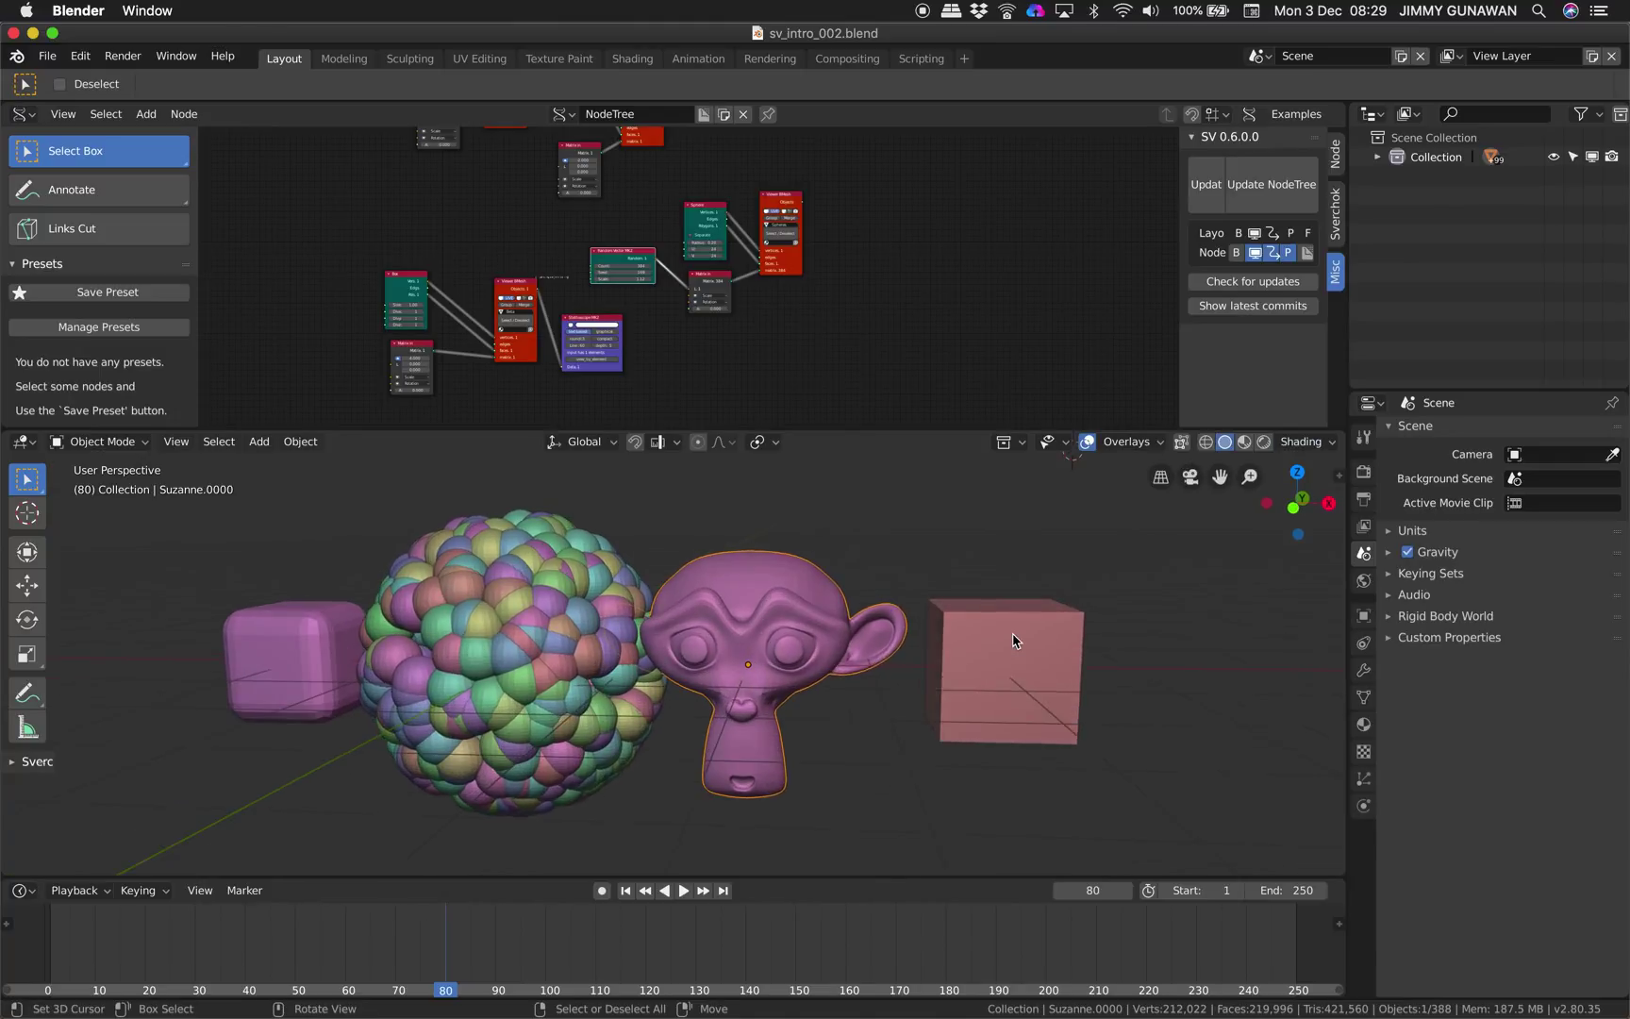
scroll(851, 613, down, 2)
scroll(686, 616, up, 2)
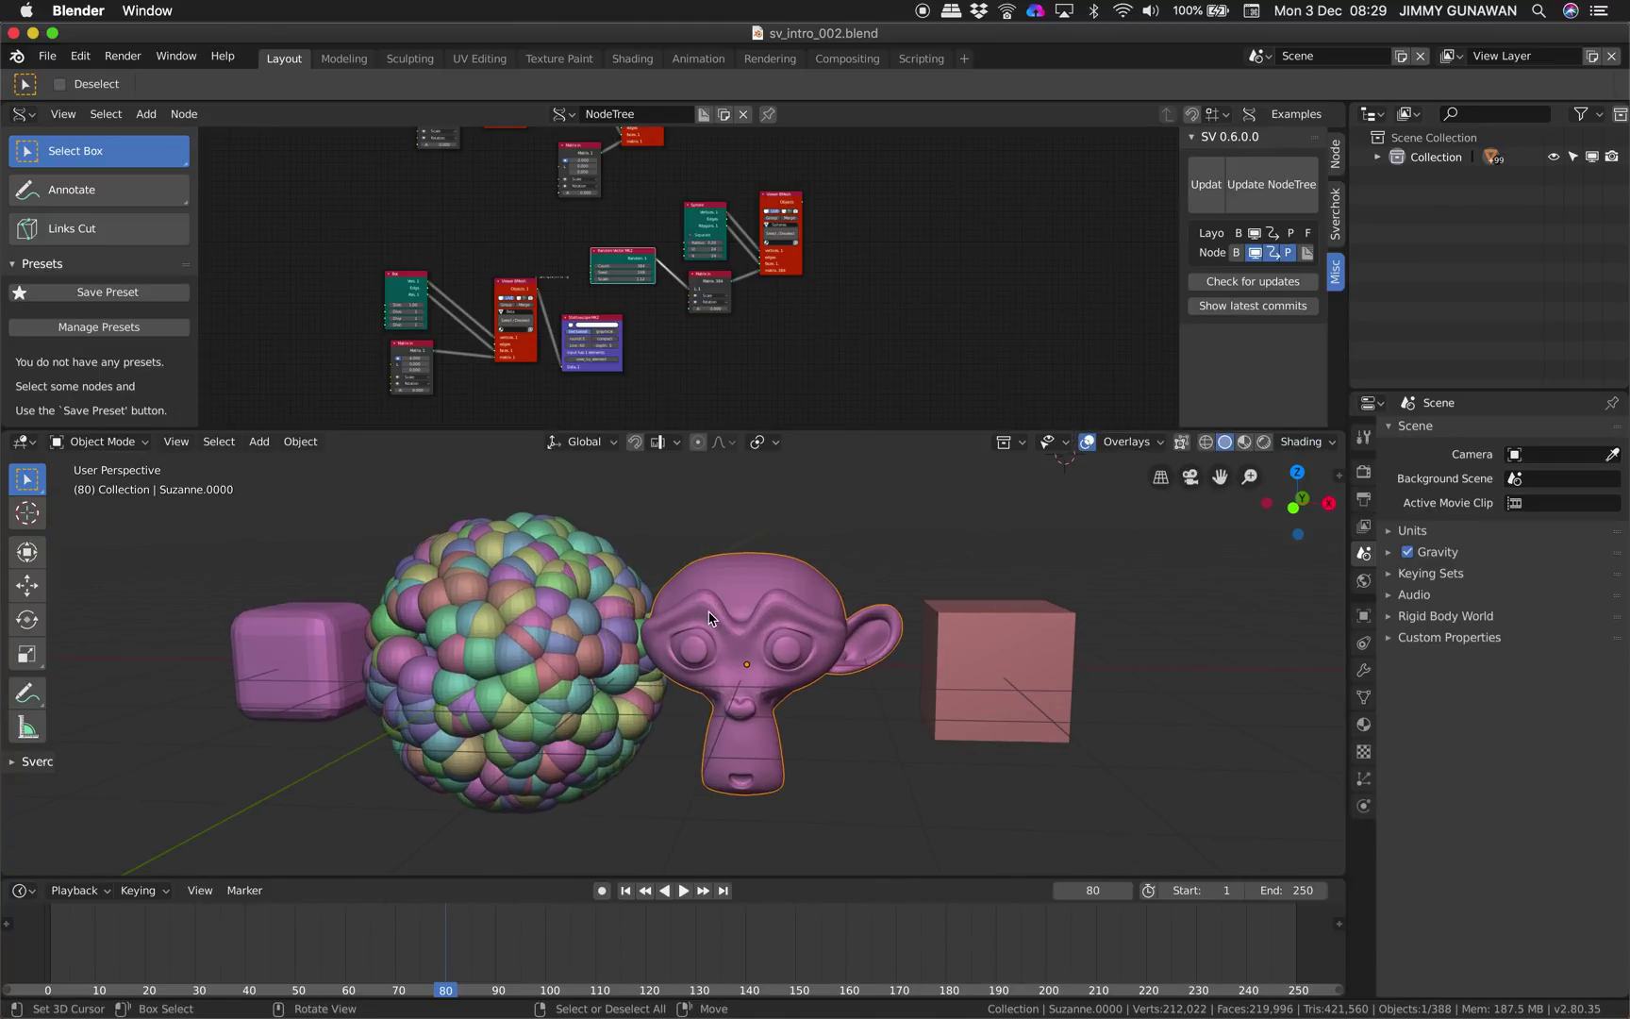
Set the Random Vector node's Scale to 0.60 and save the file.
scroll(633, 275, up, 4)
scroll(633, 275, up, 2)
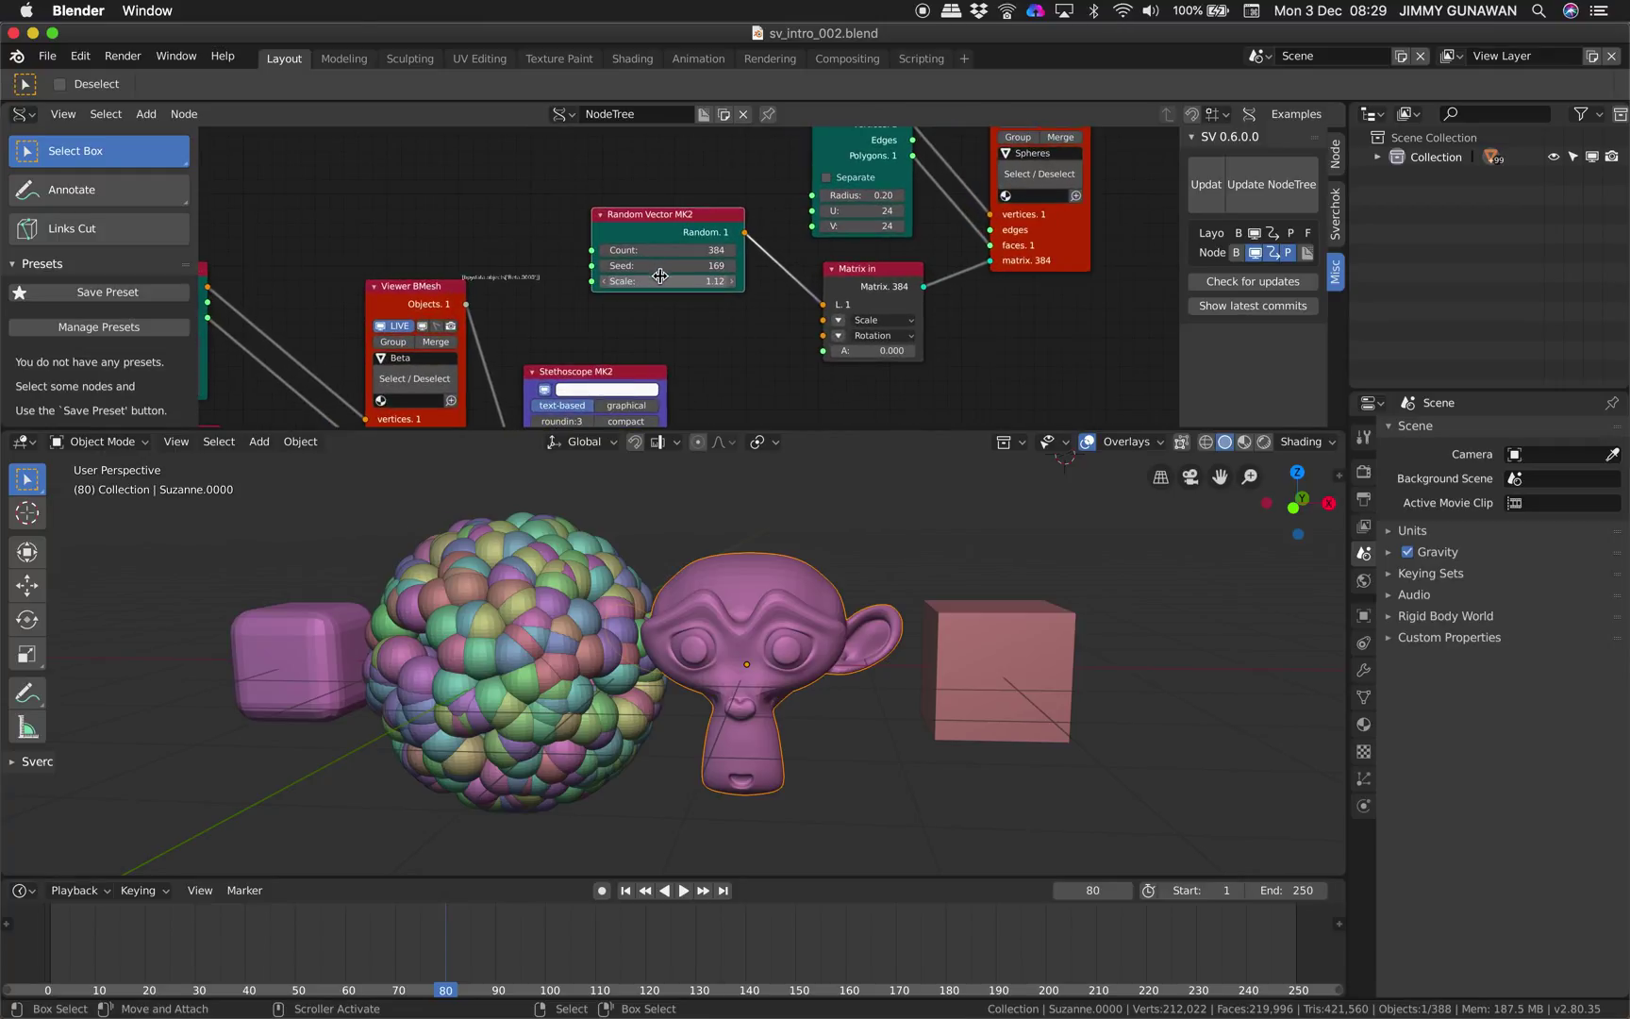
key(super+s)
click(694, 281)
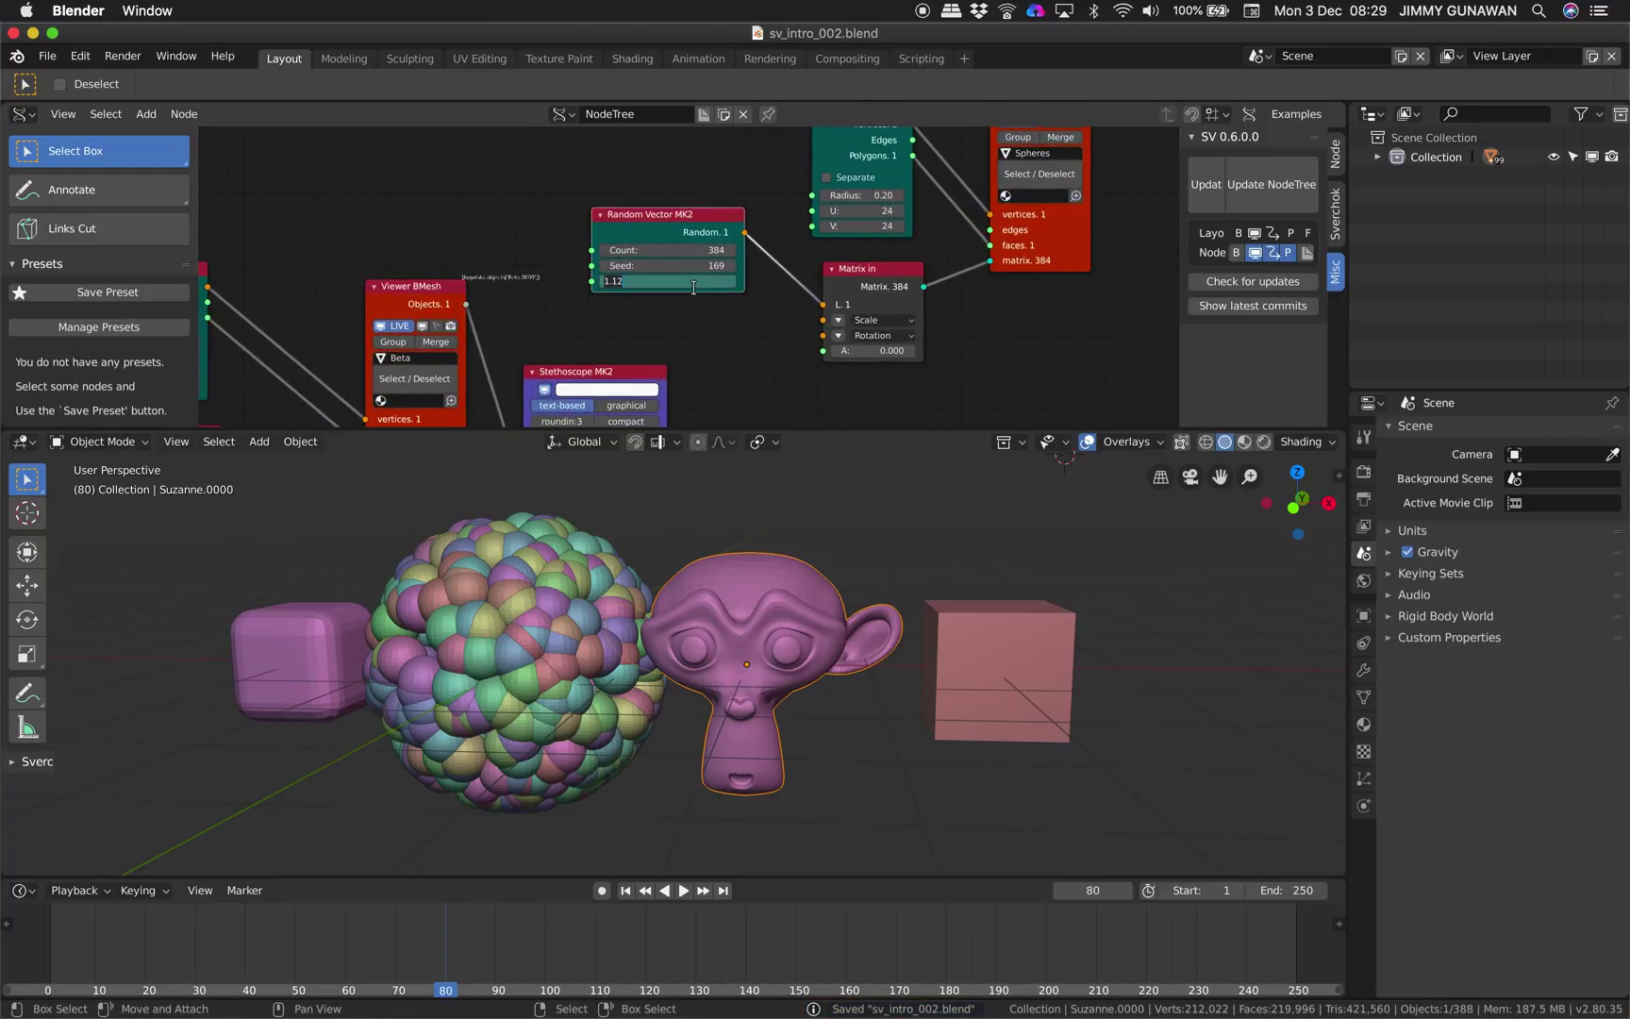
key(Return)
scroll(725, 532, down, 1)
key(super+s)
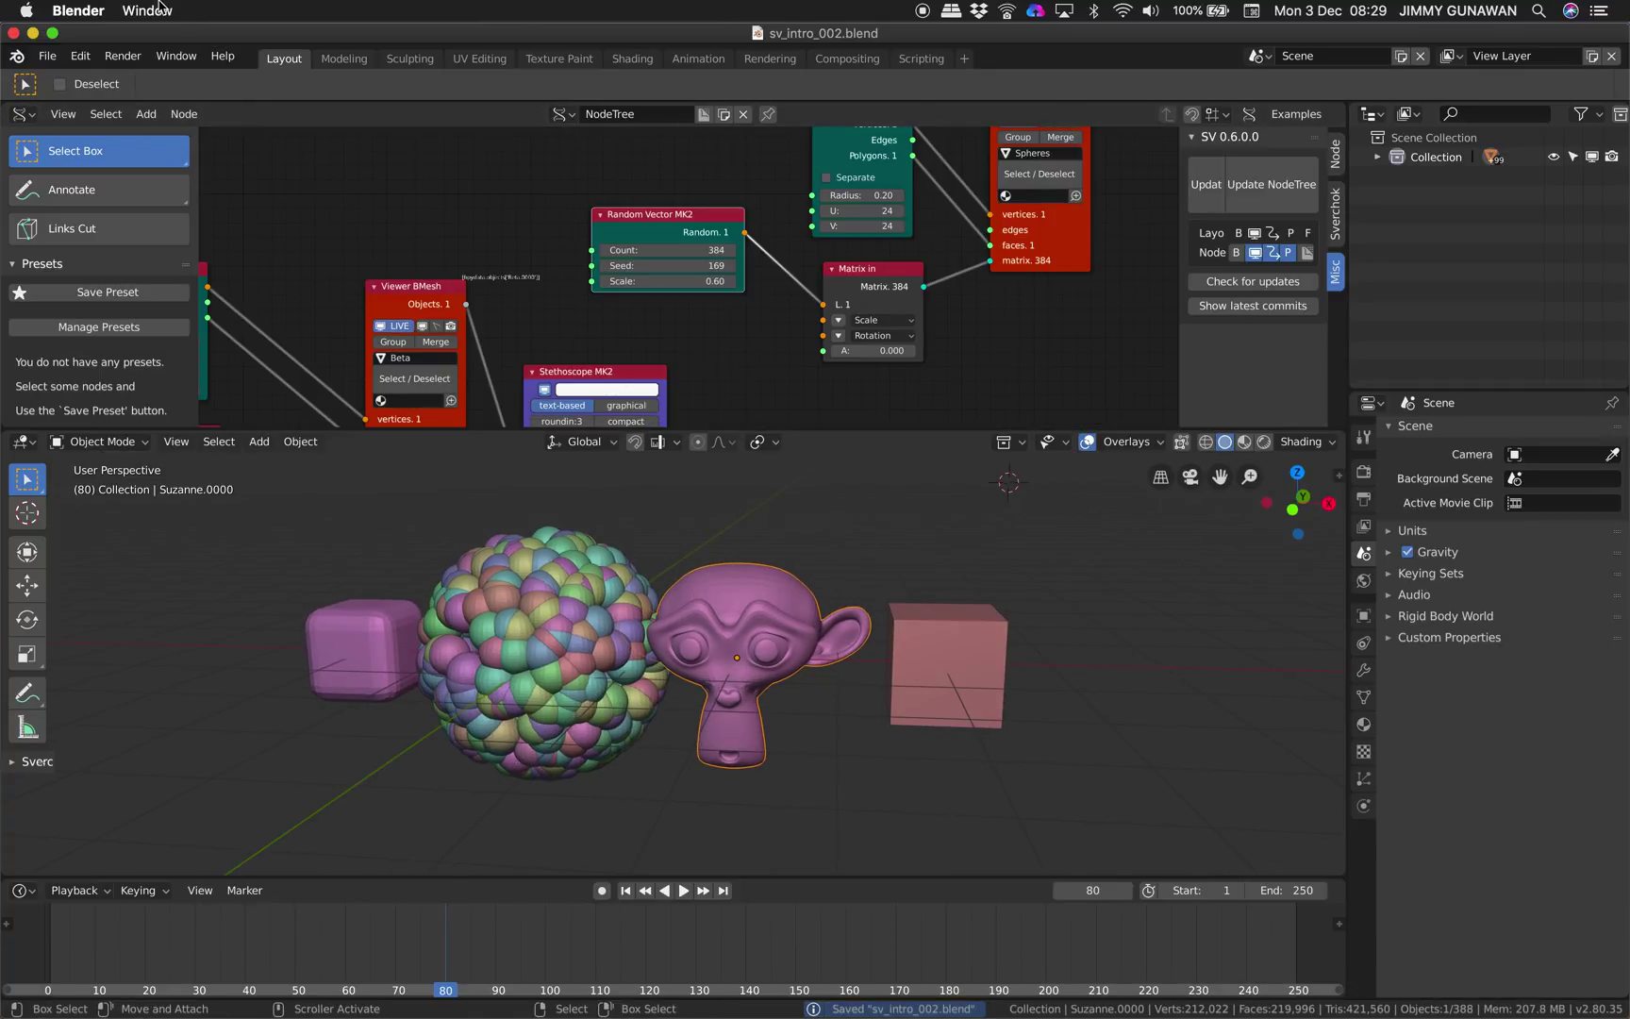
Reload sv_intro_002.blend from the list of recent files.
click(47, 56)
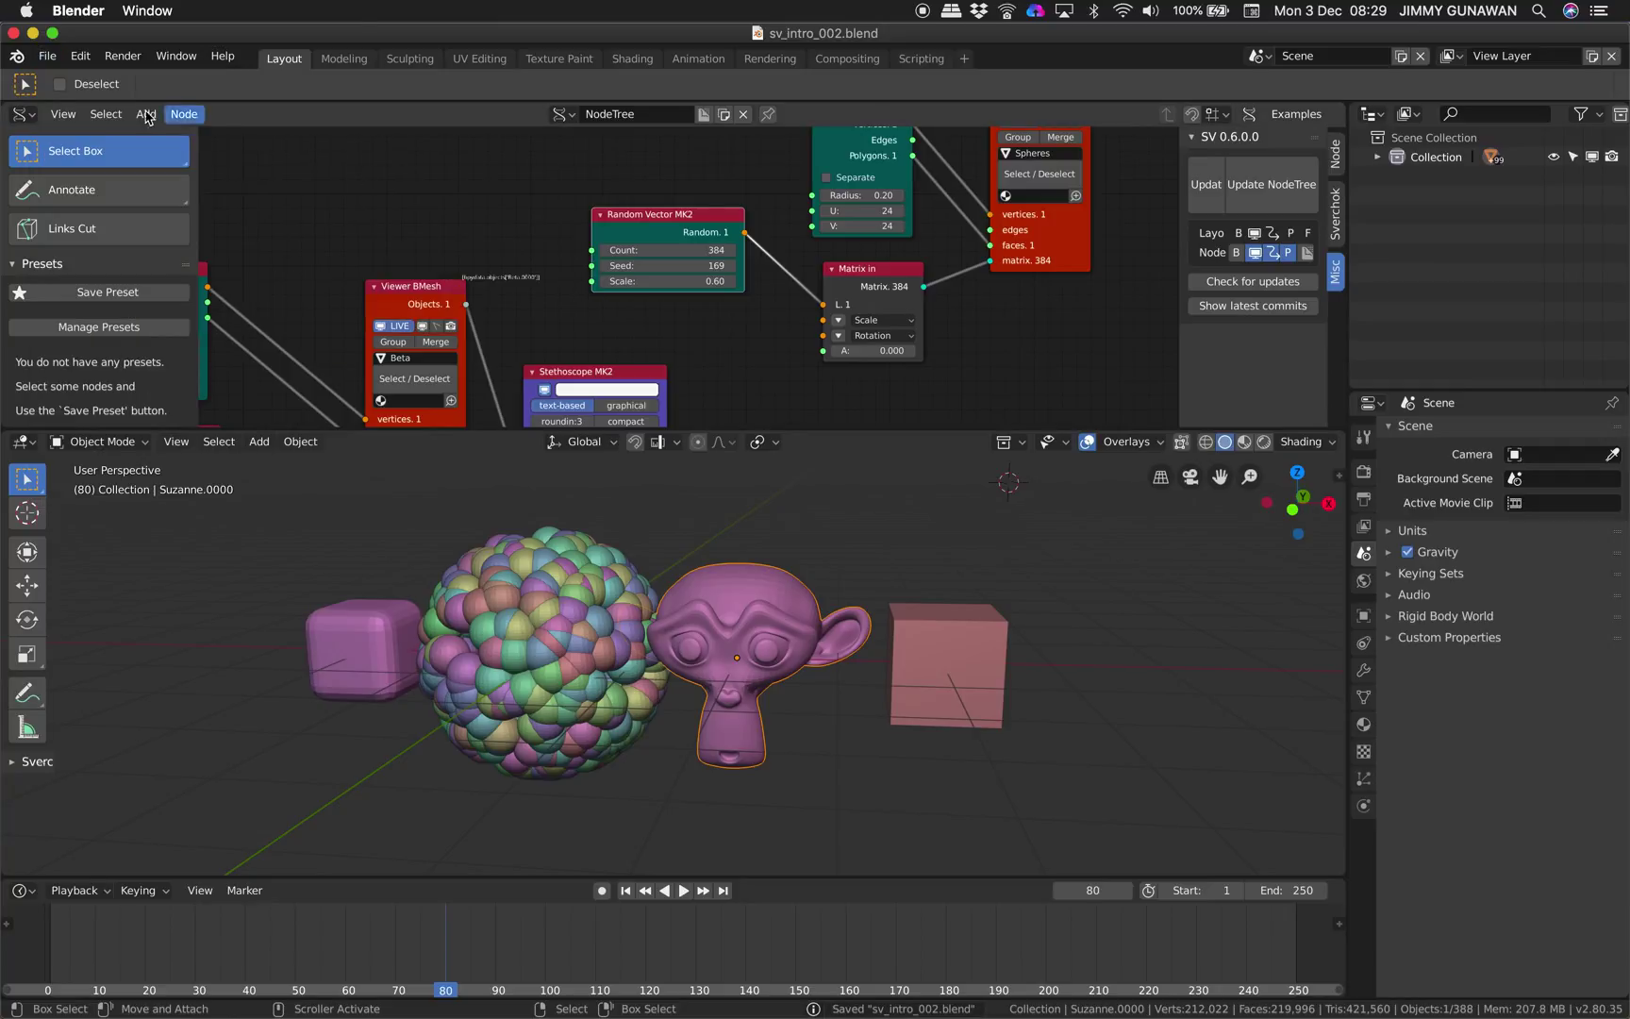
click(47, 56)
mouse_move(138, 123)
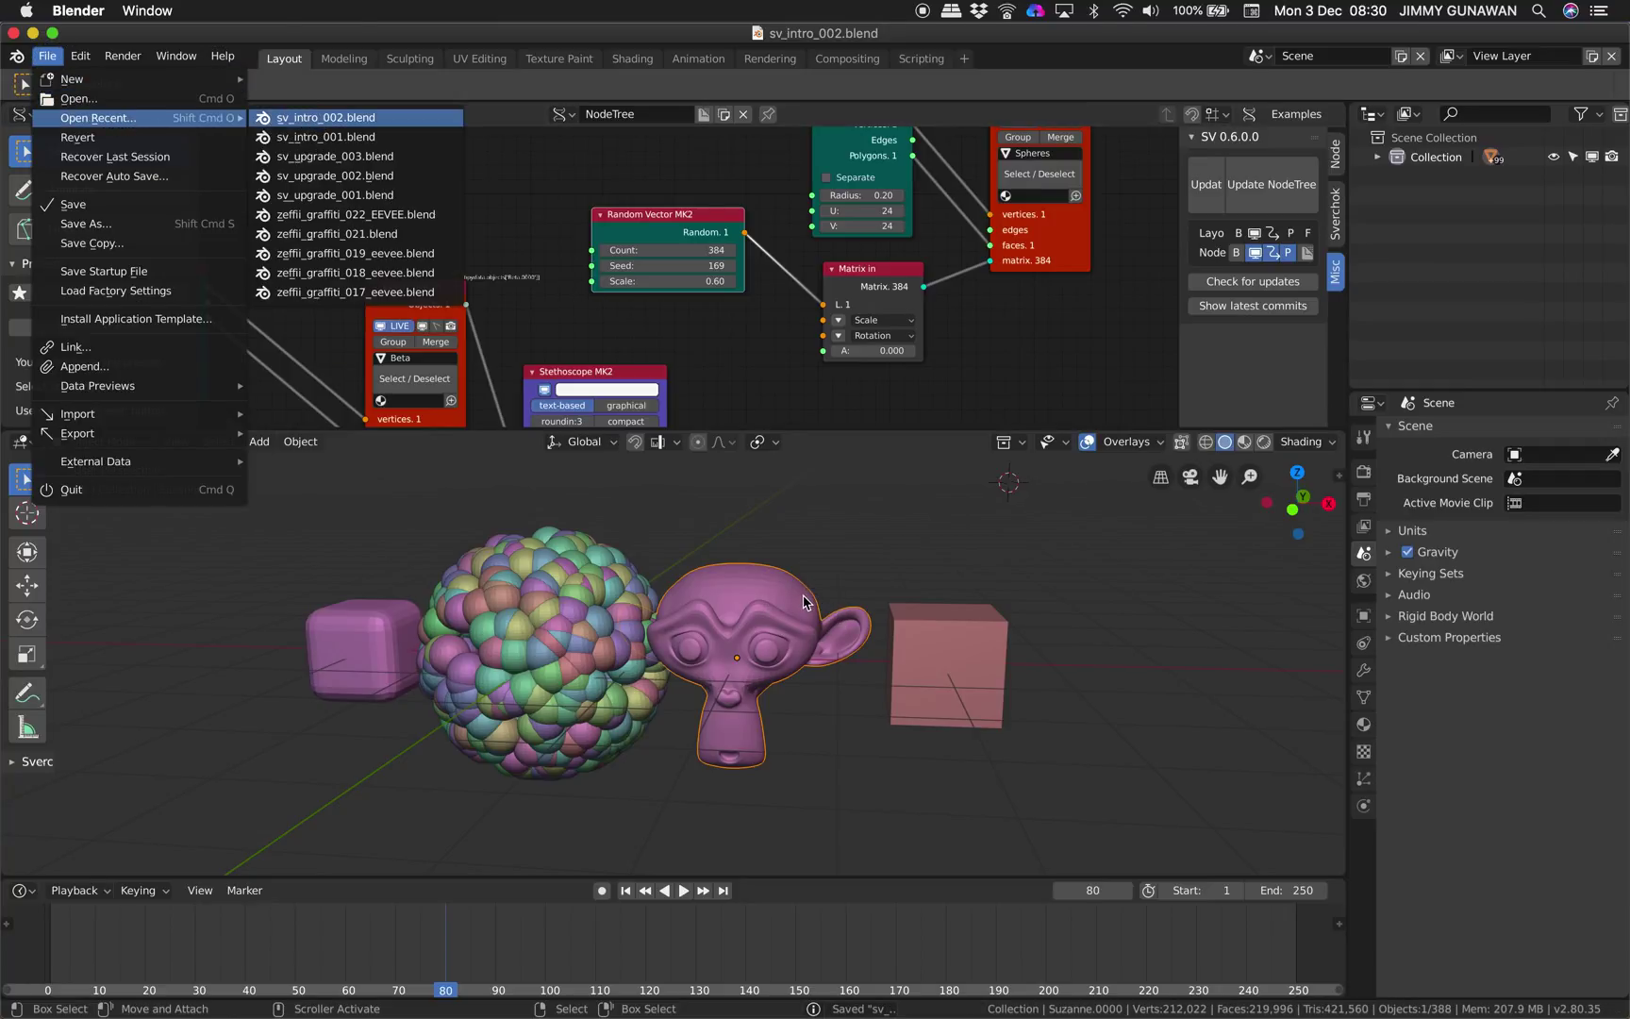
click(325, 117)
Select the Alpha.0000 object surrounding the cluster of spheres in the 3D viewport.
middle_drag(795, 544, 802, 553)
scroll(801, 553, up, 2)
right_click(605, 558)
Make the node editor taller and hide its sidebar with the Sverchok settings.
scroll(829, 330, down, 3)
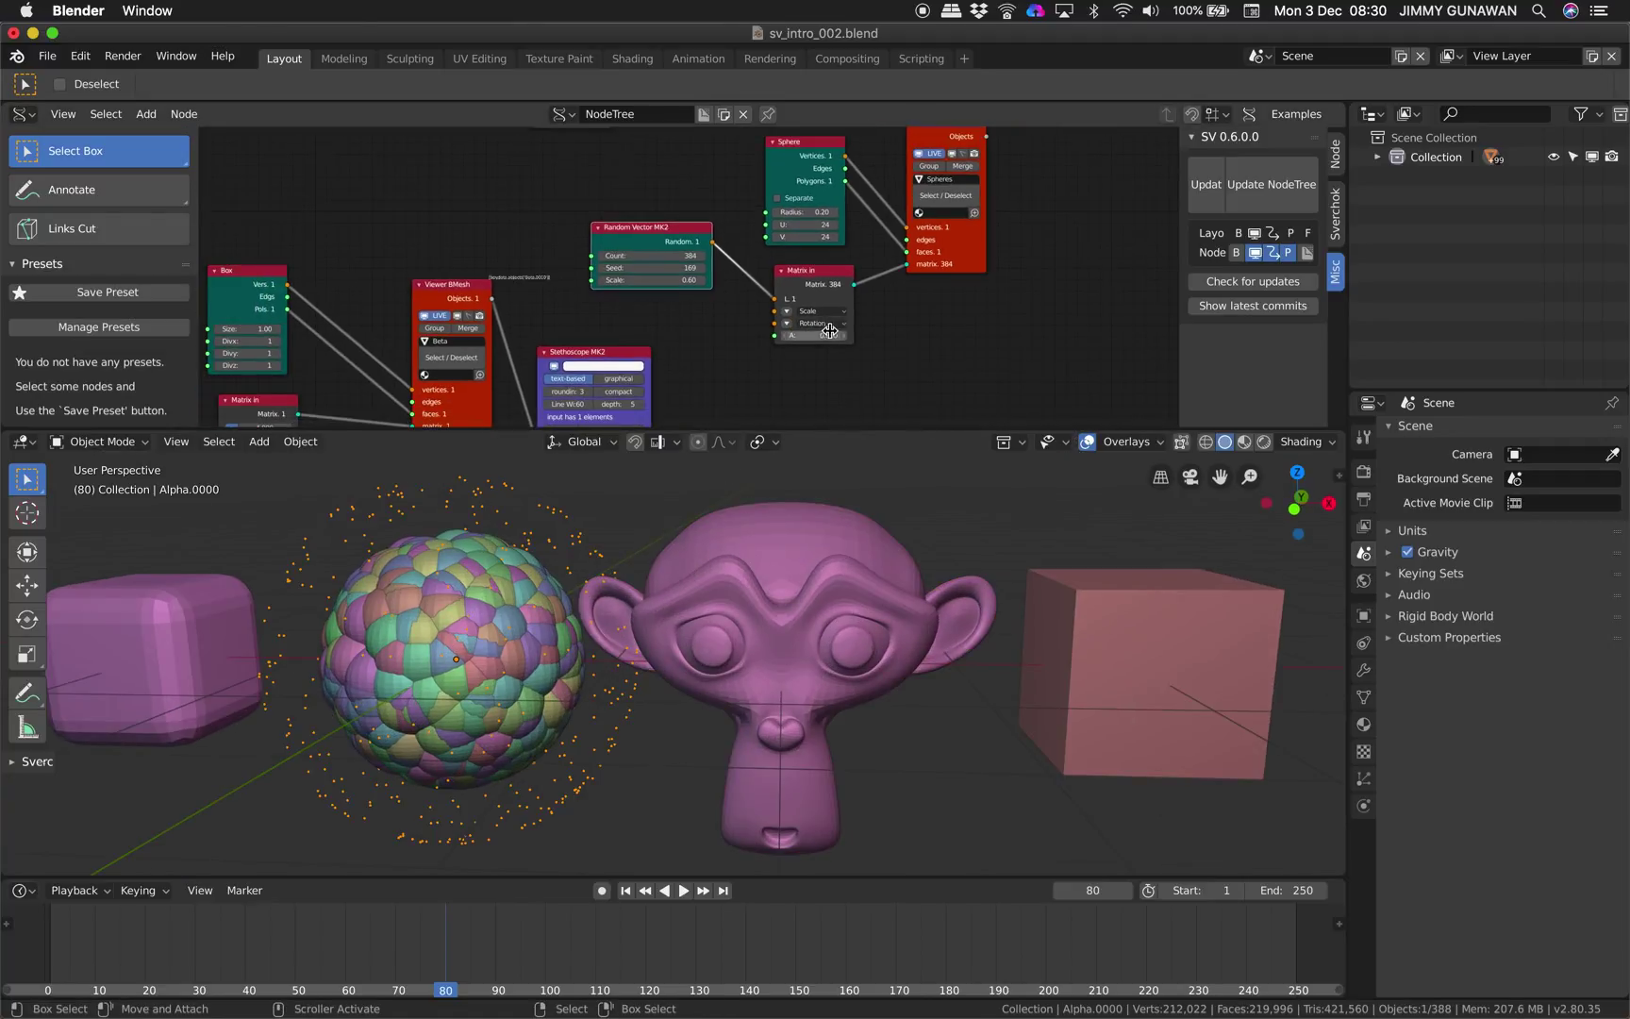
scroll(829, 330, down, 1)
drag(965, 426, 964, 474)
scroll(917, 357, down, 2)
middle_drag(917, 357, 984, 376)
scroll(972, 364, up, 1)
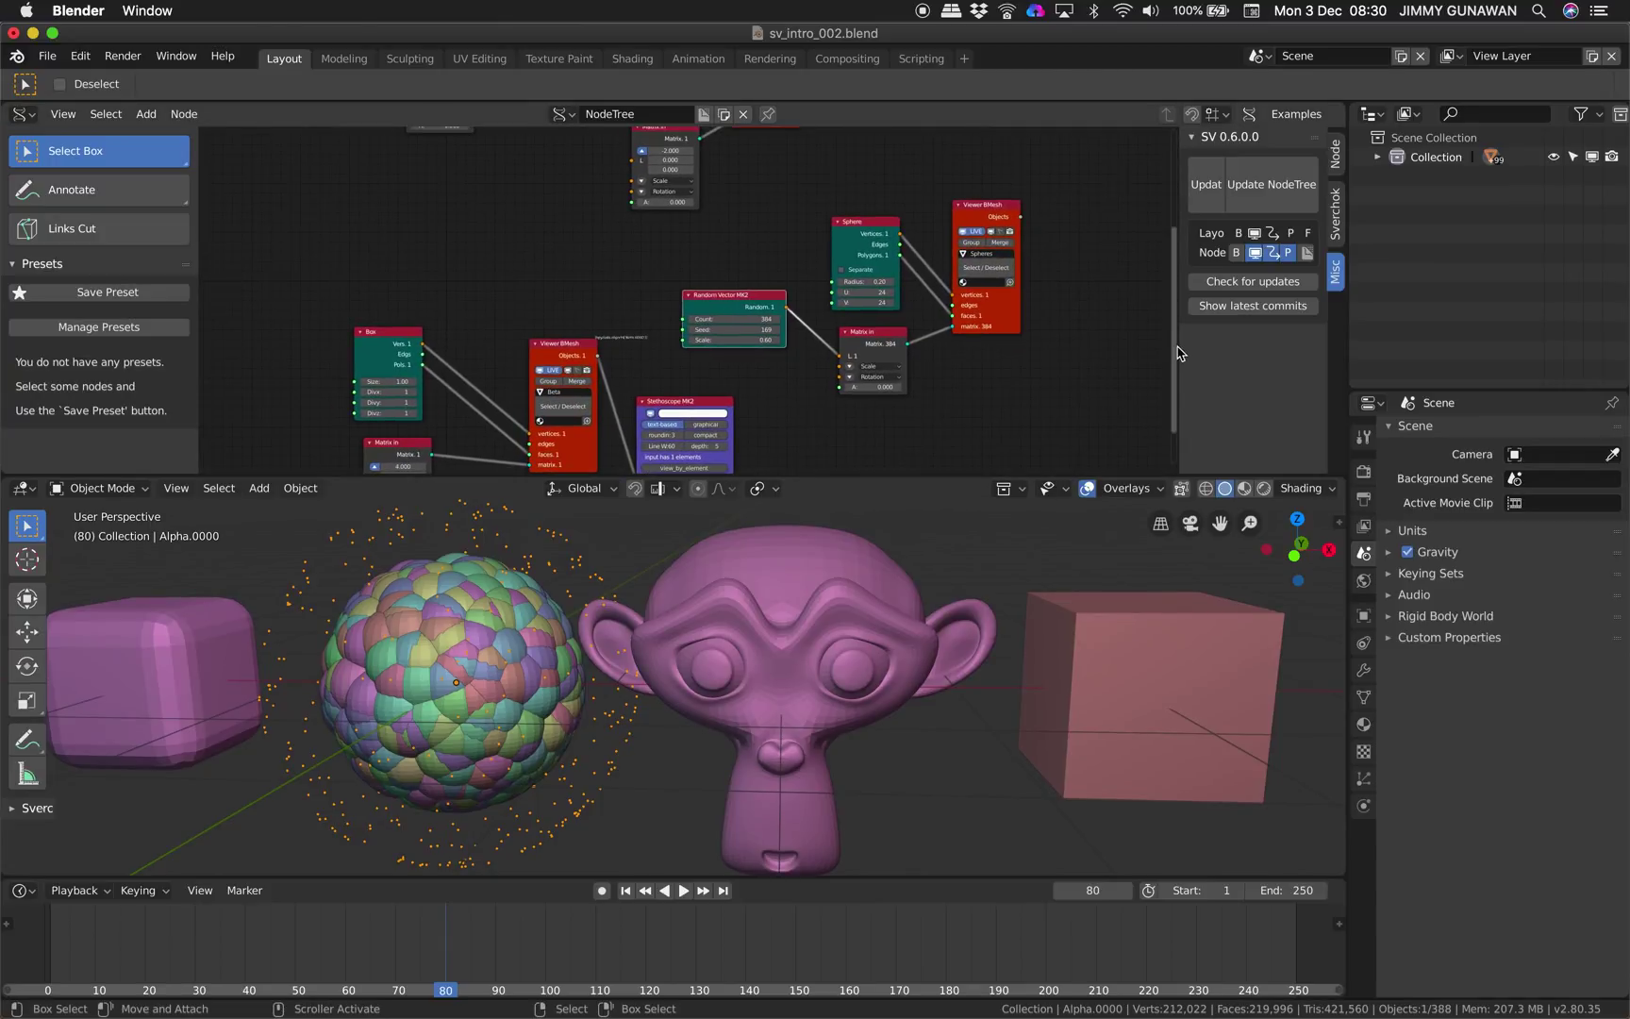
drag(1178, 345, 1321, 363)
Rearrange the Suzanne and Rounded Box groups, spacing out their Matrix in and Viewer BMesh nodes.
scroll(1039, 649, down, 2)
middle_drag(1039, 649, 996, 658)
middle_drag(738, 291, 778, 393)
middle_drag(642, 264, 625, 400)
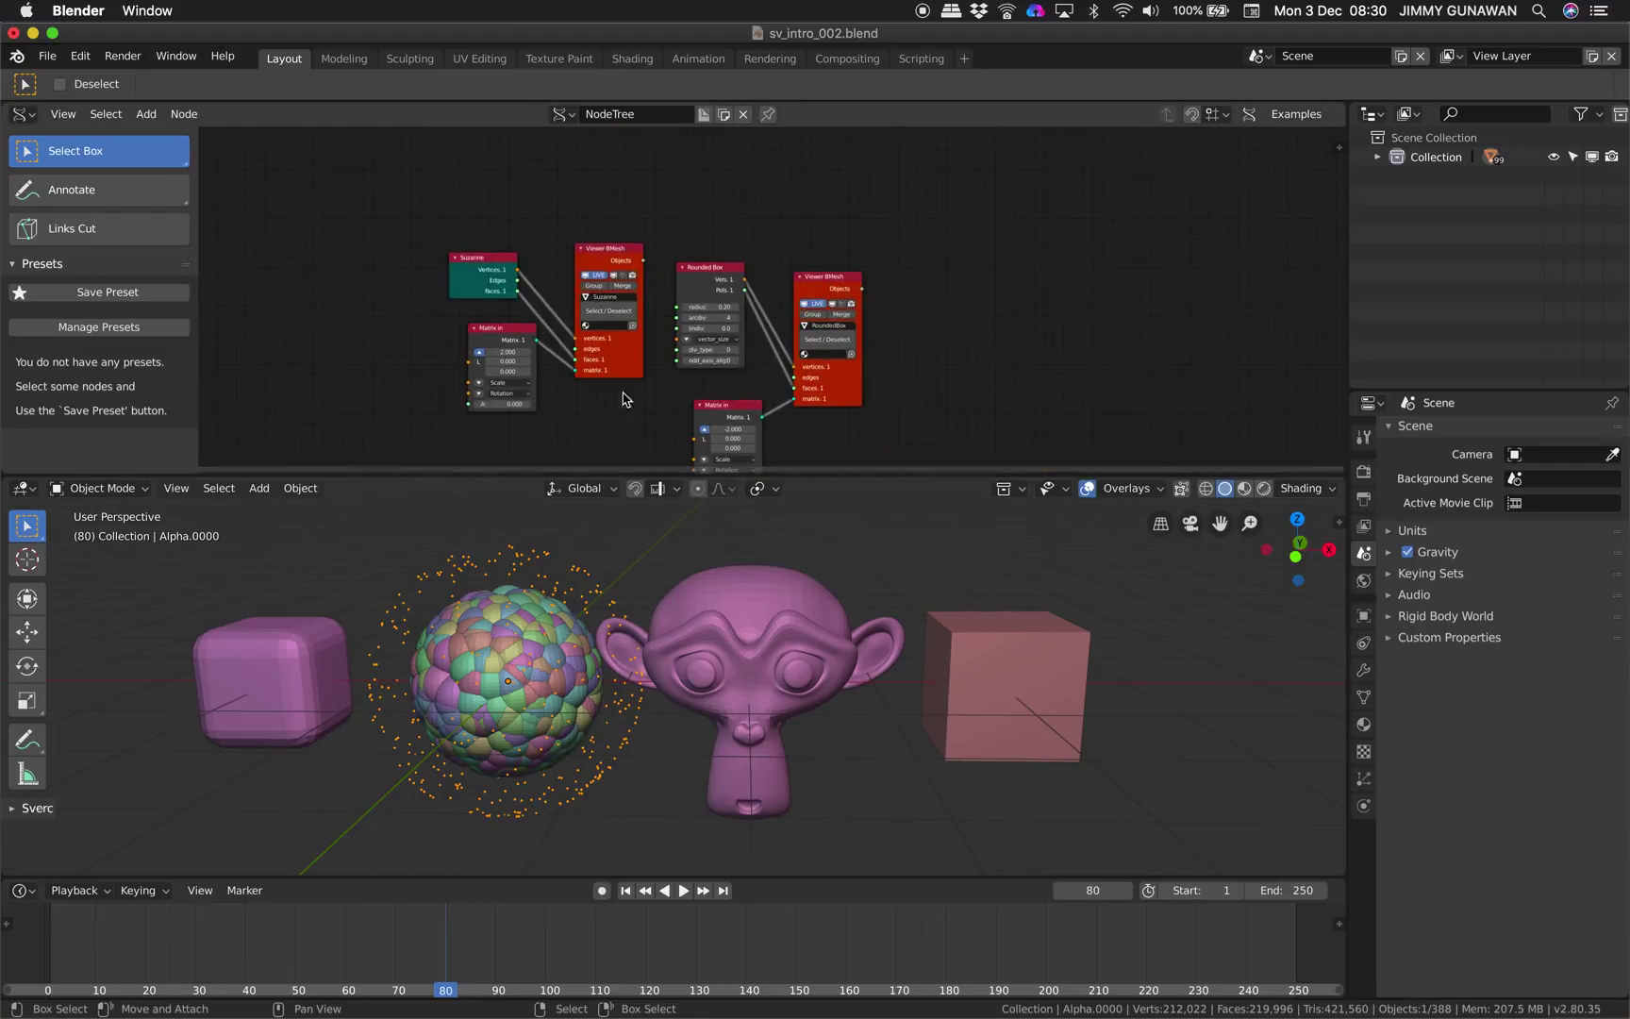
drag(474, 254, 382, 202)
drag(474, 322, 353, 294)
drag(602, 248, 485, 206)
drag(681, 267, 595, 216)
drag(813, 289, 795, 236)
drag(725, 412, 672, 346)
middle_drag(672, 346, 719, 267)
Enlarge the node editor and move the Sphere, Viewer BMesh, Matrix in and Random Vector nodes further up.
drag(864, 476, 864, 512)
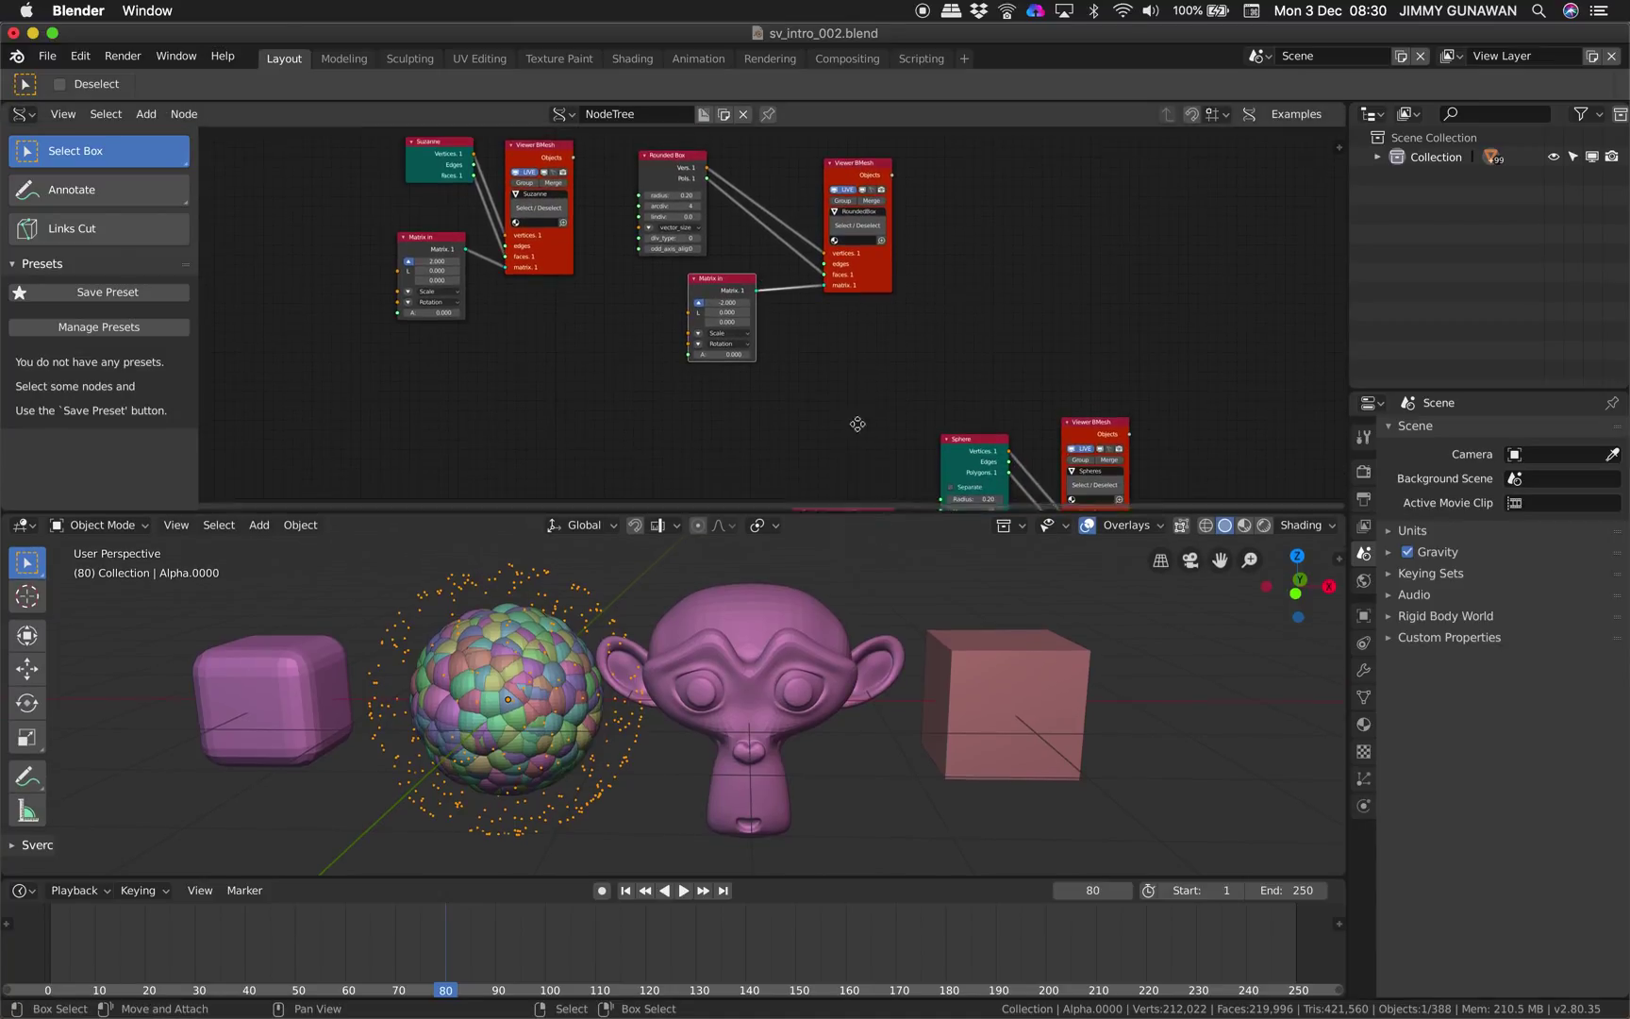
middle_drag(859, 426, 845, 274)
drag(949, 296, 941, 221)
click(1086, 270)
drag(1085, 273, 1067, 195)
drag(972, 397, 967, 326)
drag(848, 367, 847, 311)
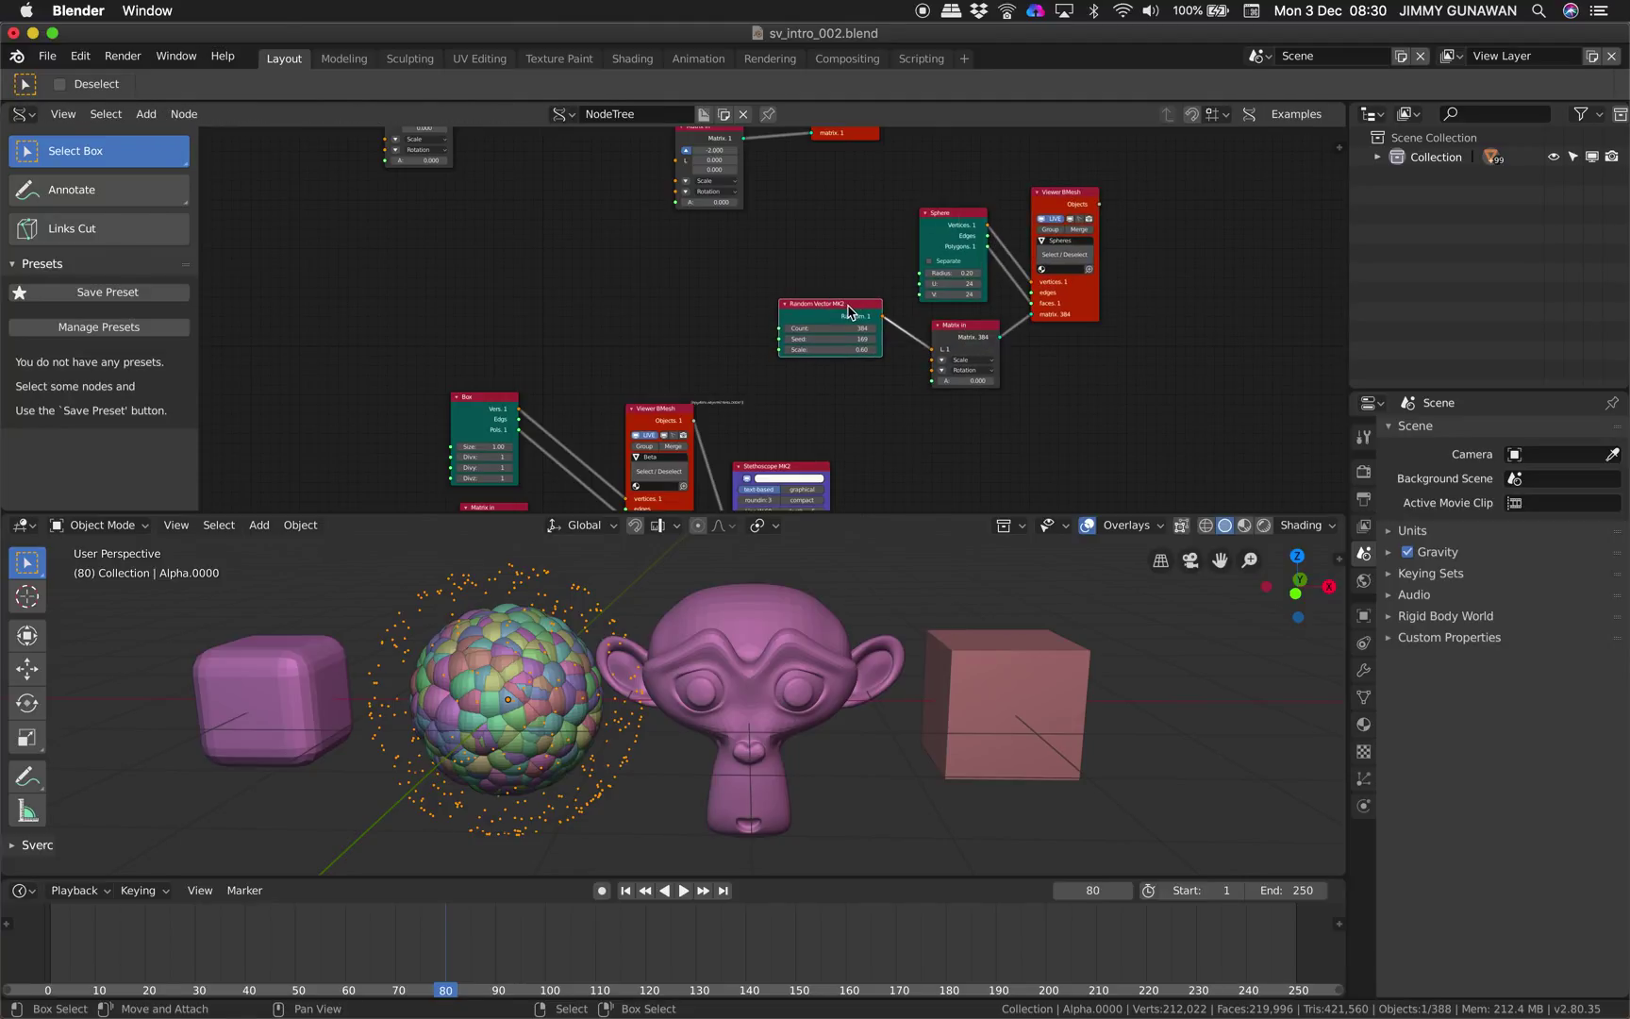
Display the Blender splash screen to check the version and build date, and dismiss it.
middle_drag(693, 385, 690, 298)
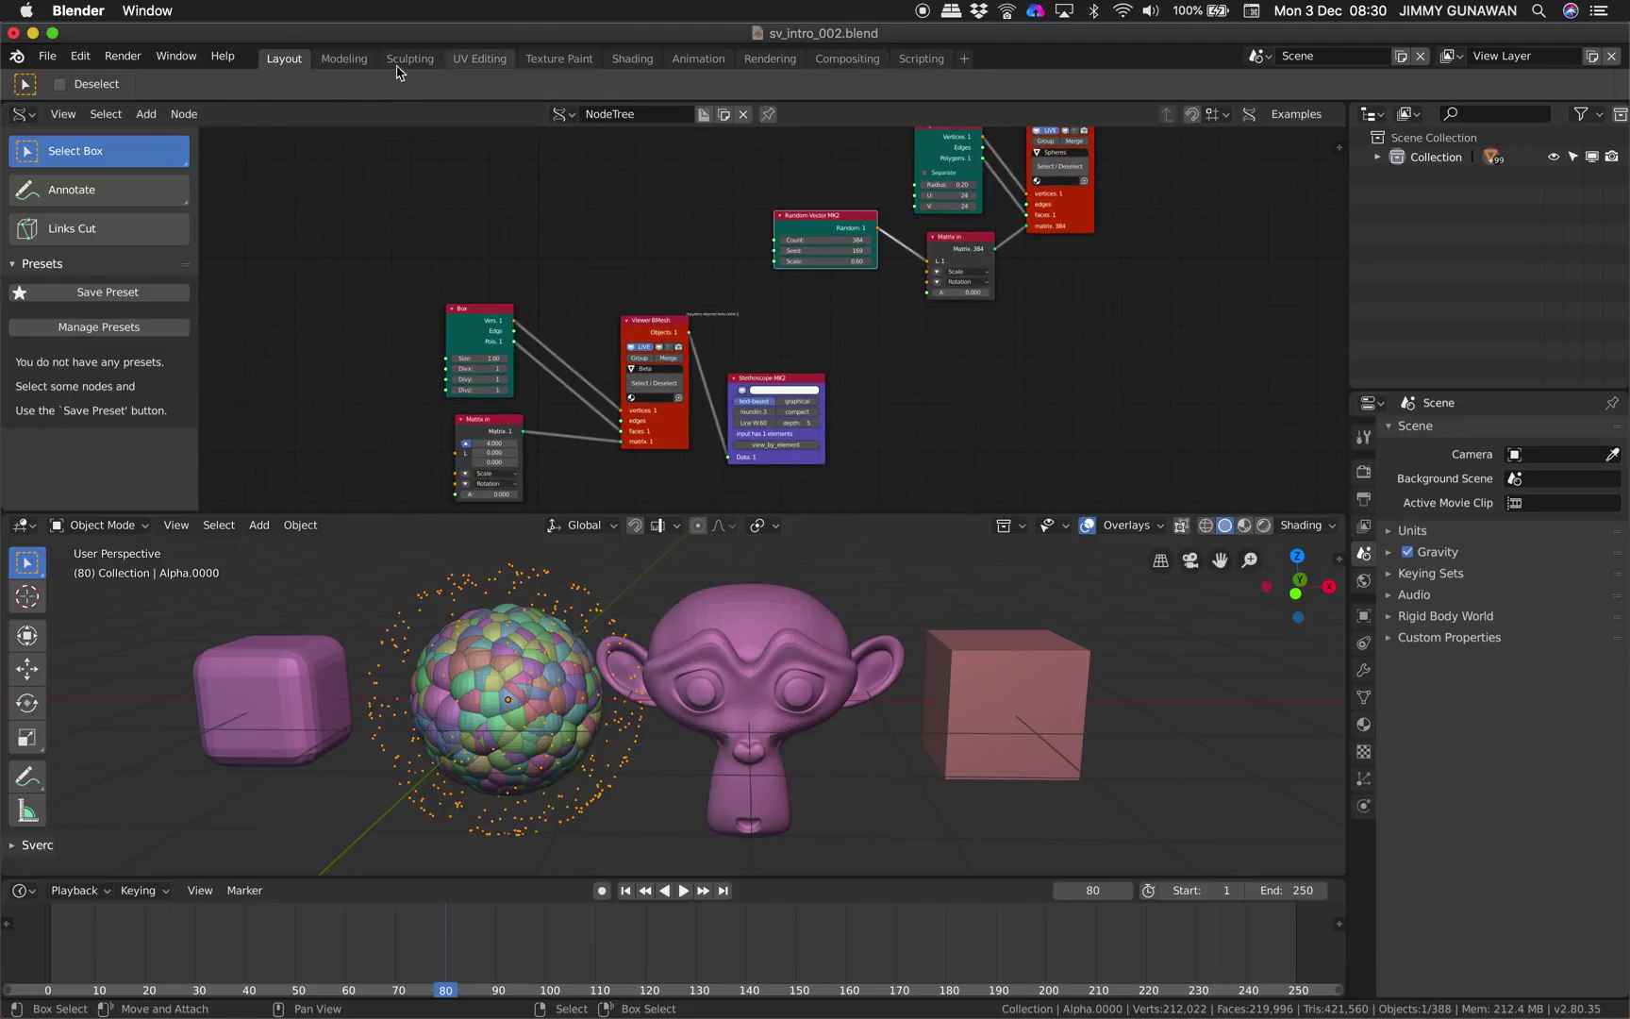
click(230, 59)
click(273, 336)
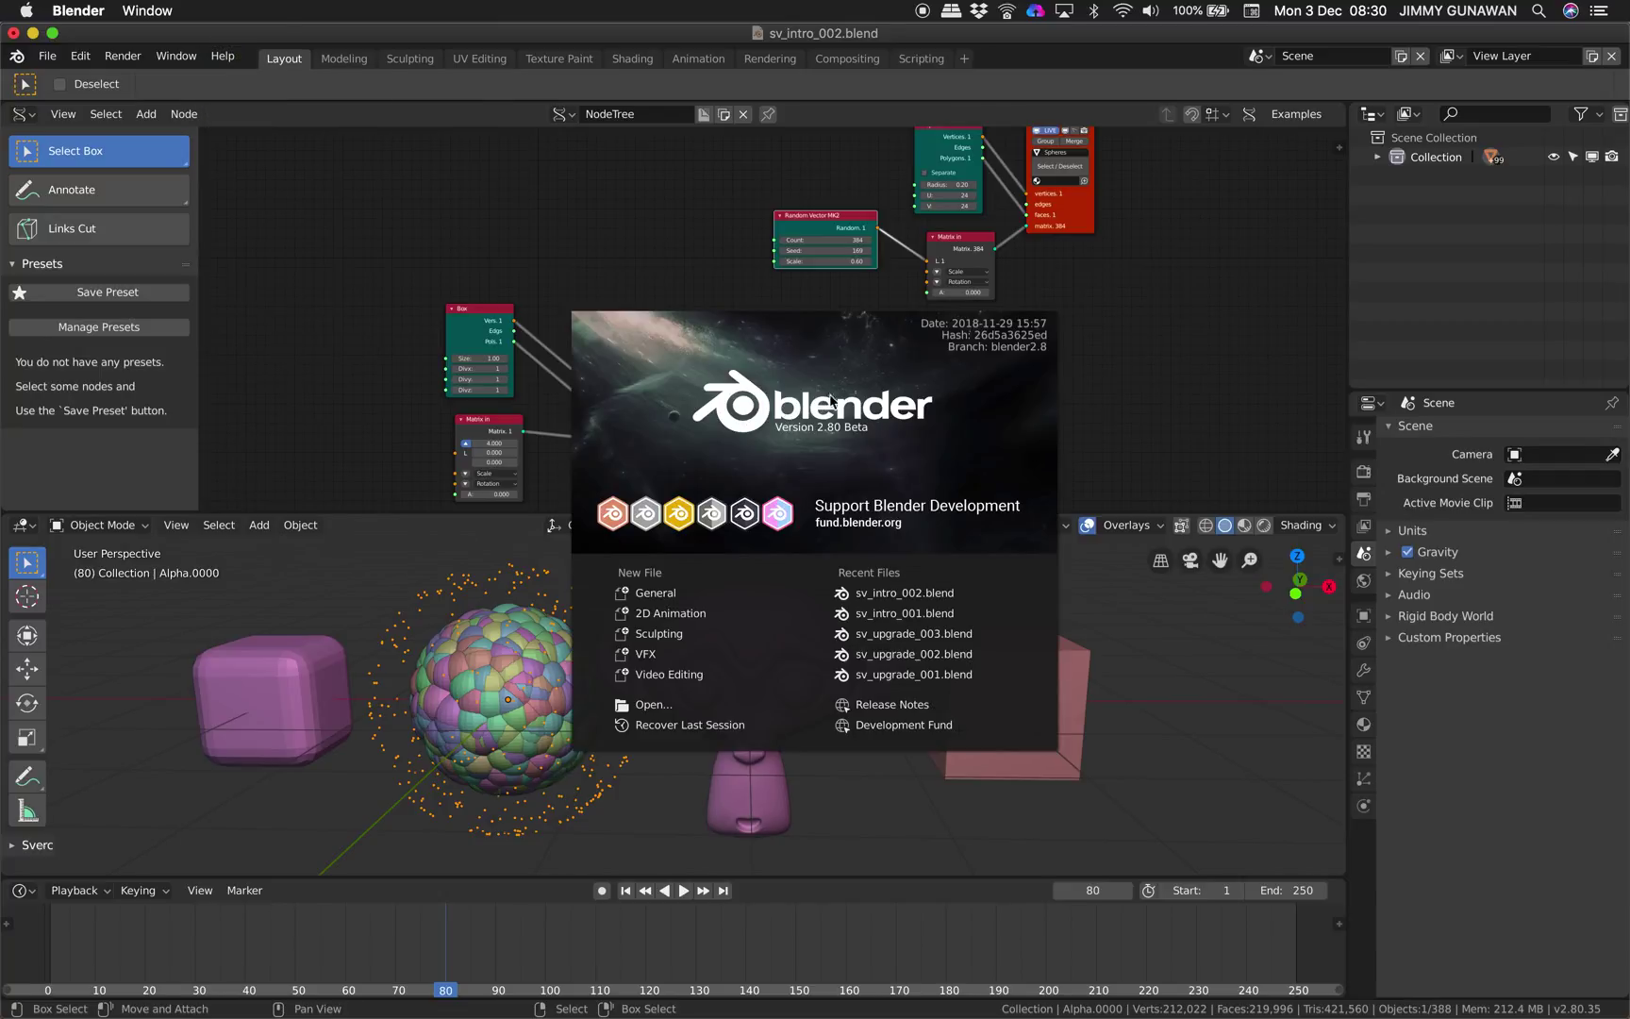
click(549, 270)
middle_drag(666, 273, 636, 297)
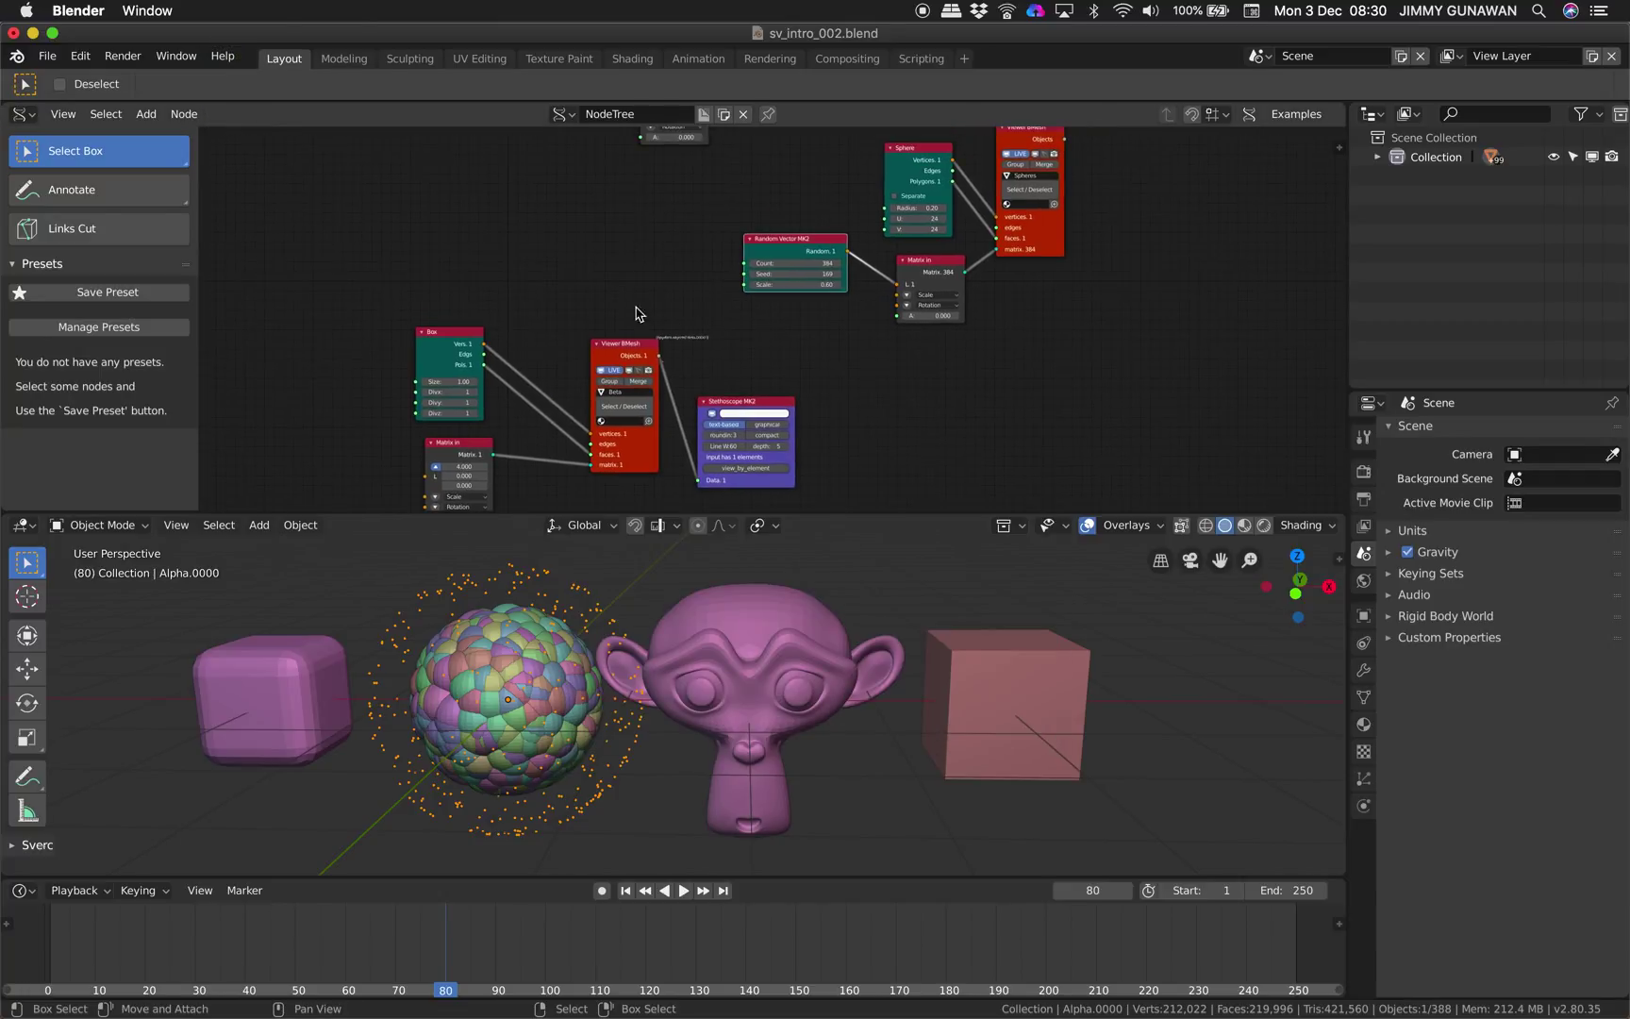
Give the node editor more height and look over all node groups in the tree.
drag(804, 513, 804, 552)
scroll(661, 377, up, 5)
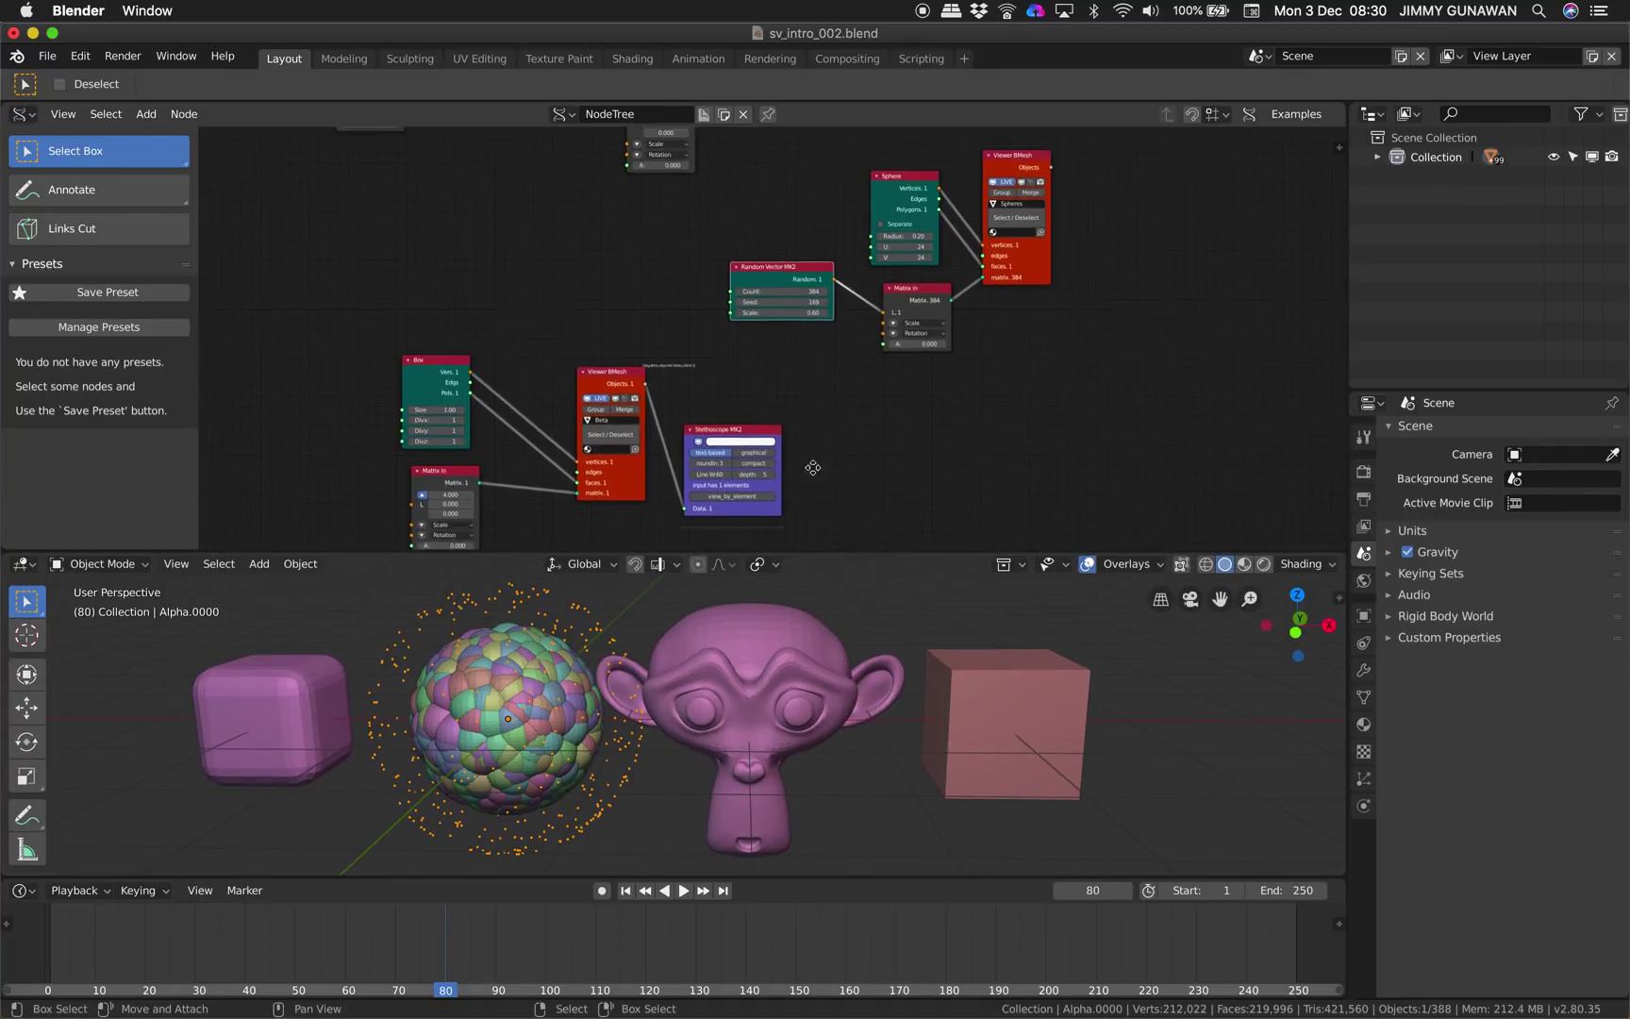
scroll(621, 390, down, 1)
scroll(654, 430, up, 5)
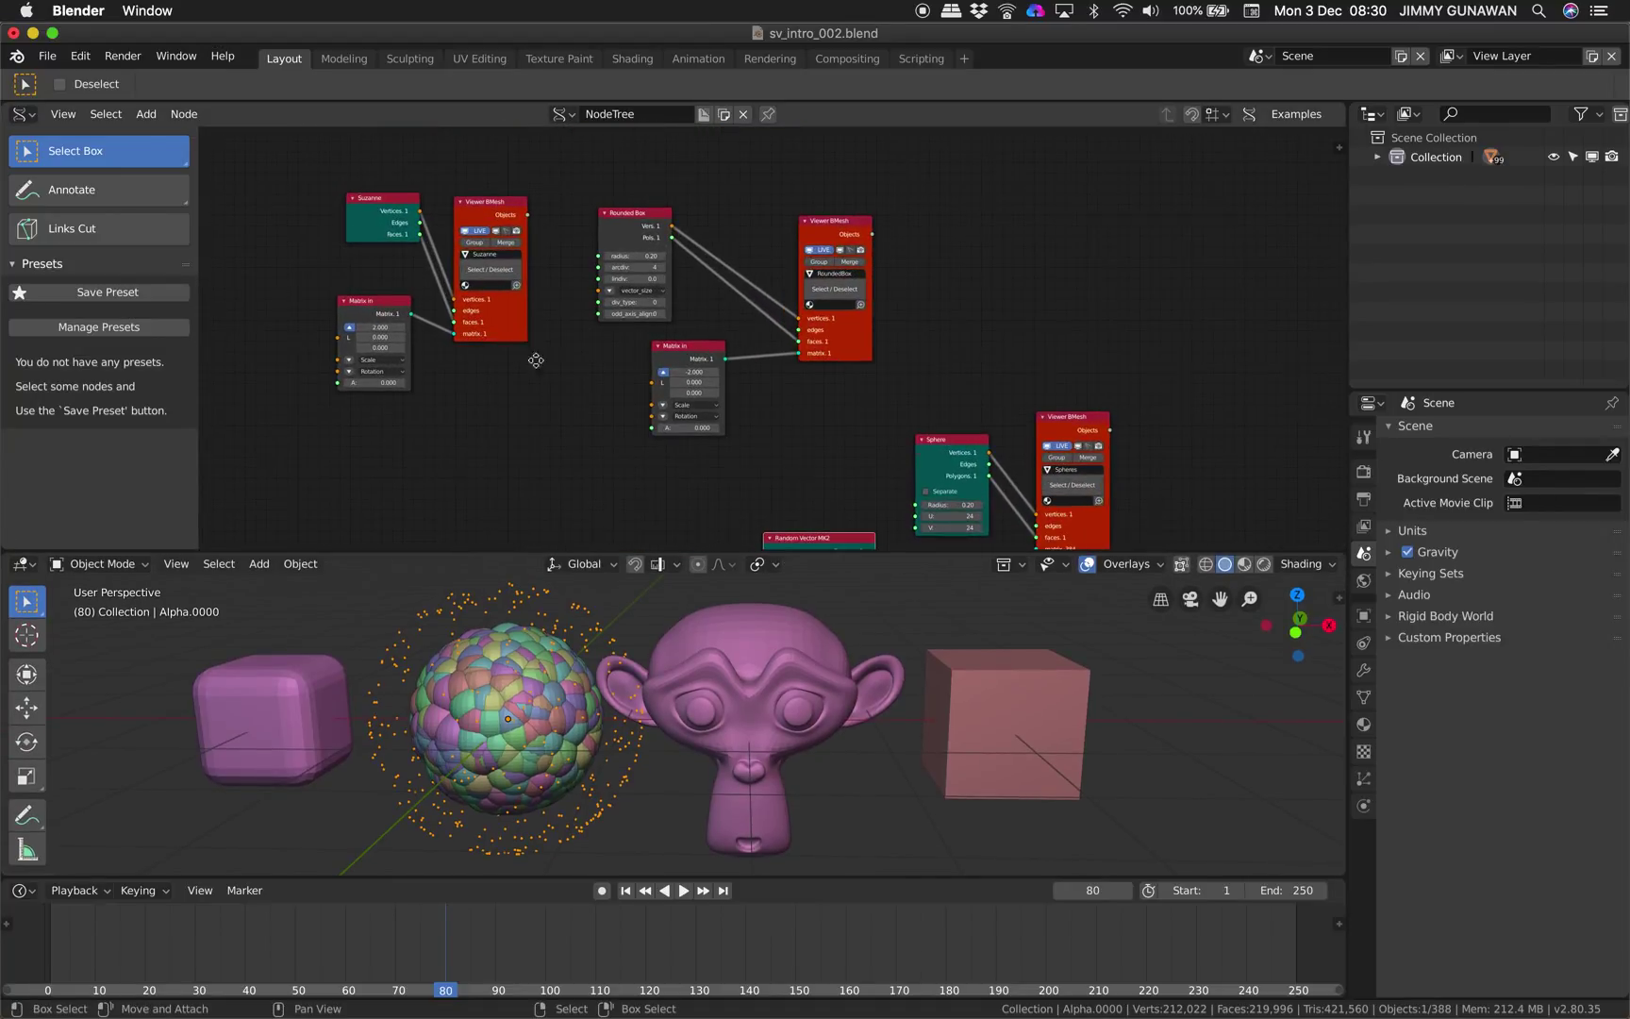
scroll(466, 429, down, 2)
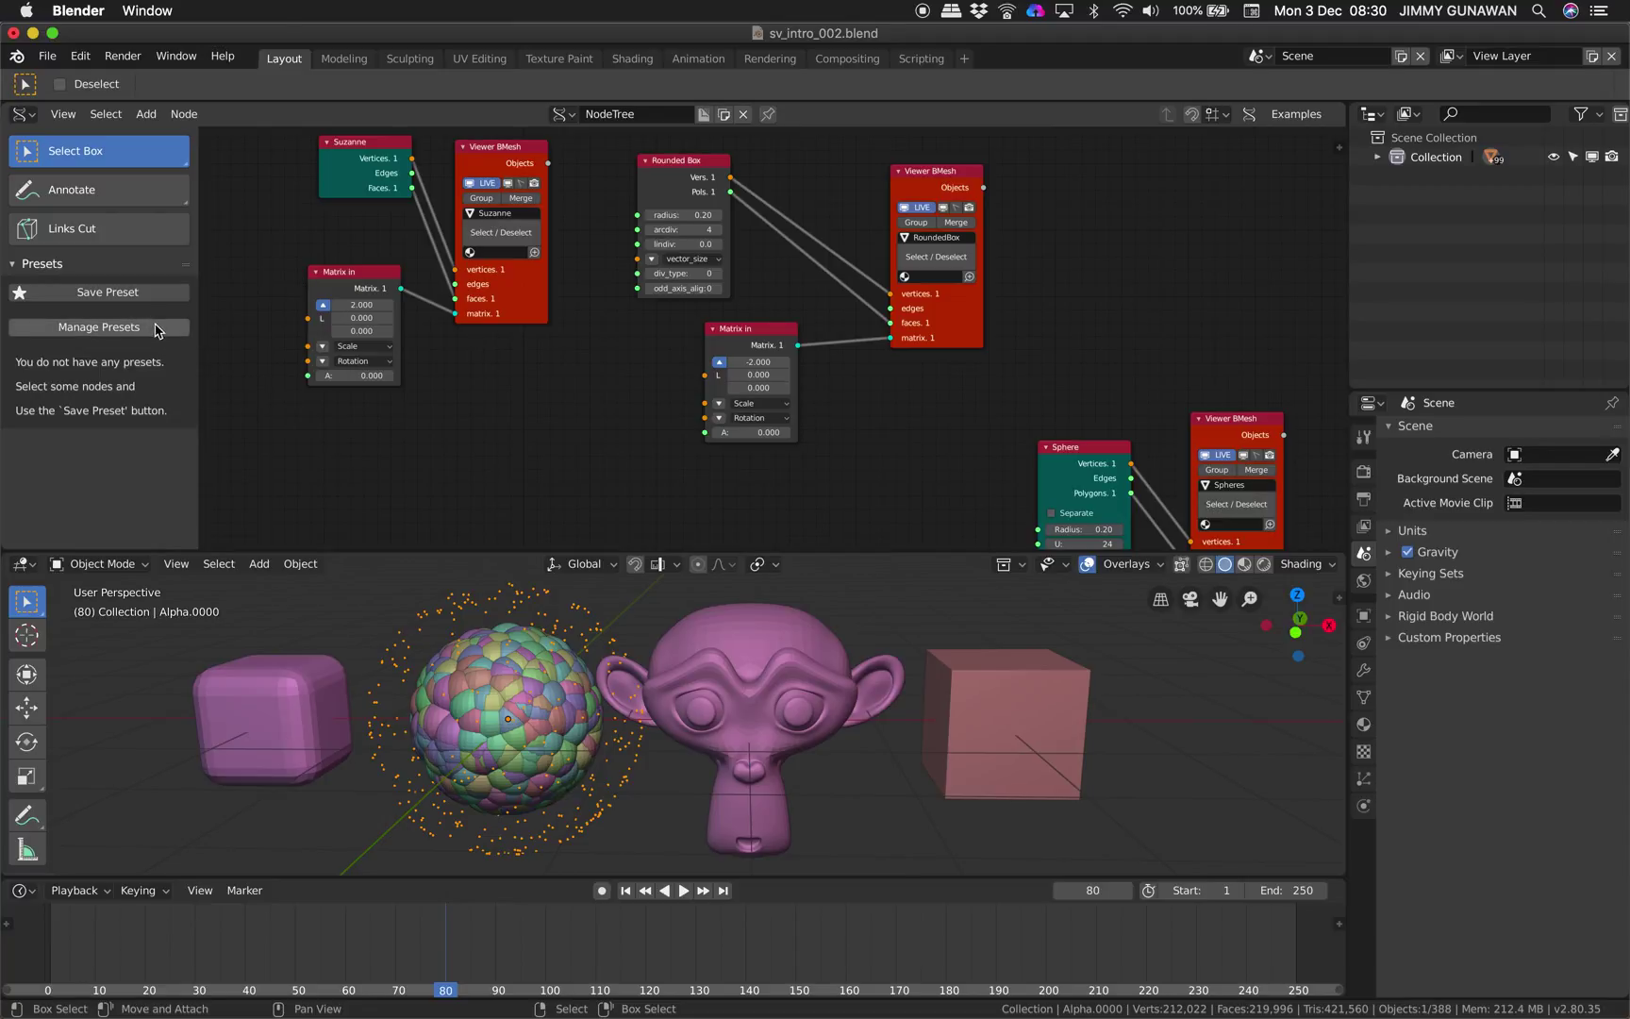
scroll(848, 466, down, 3)
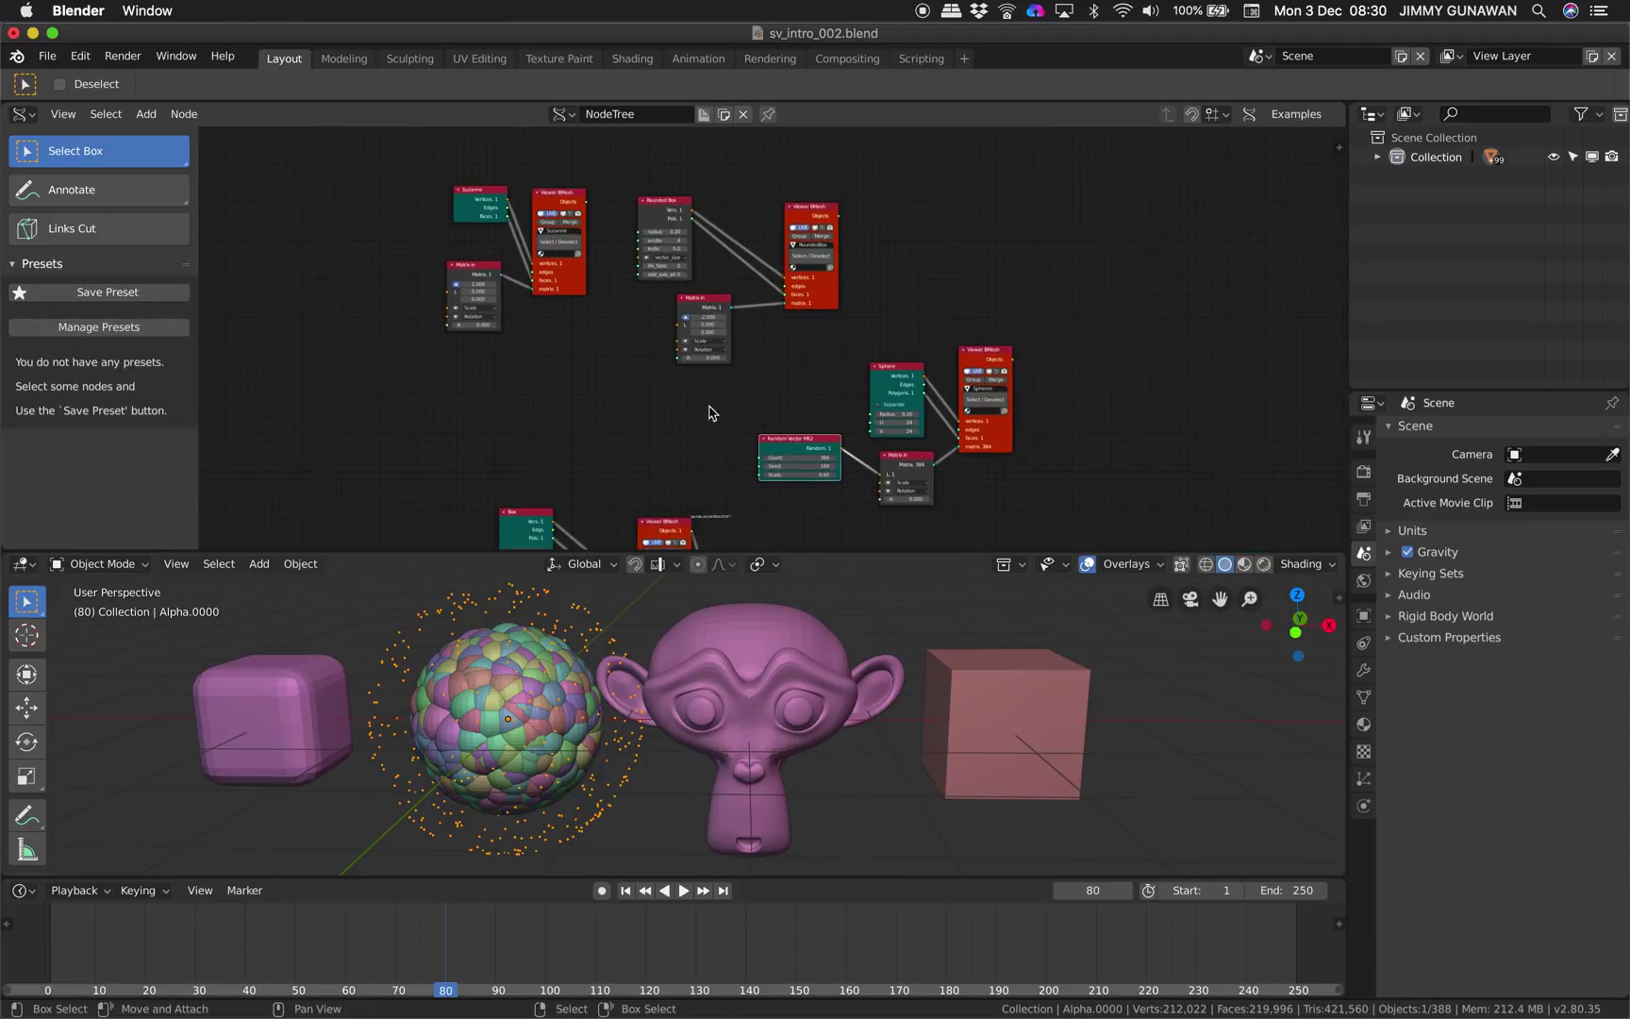
scroll(532, 708, down, 1)
scroll(702, 390, down, 4)
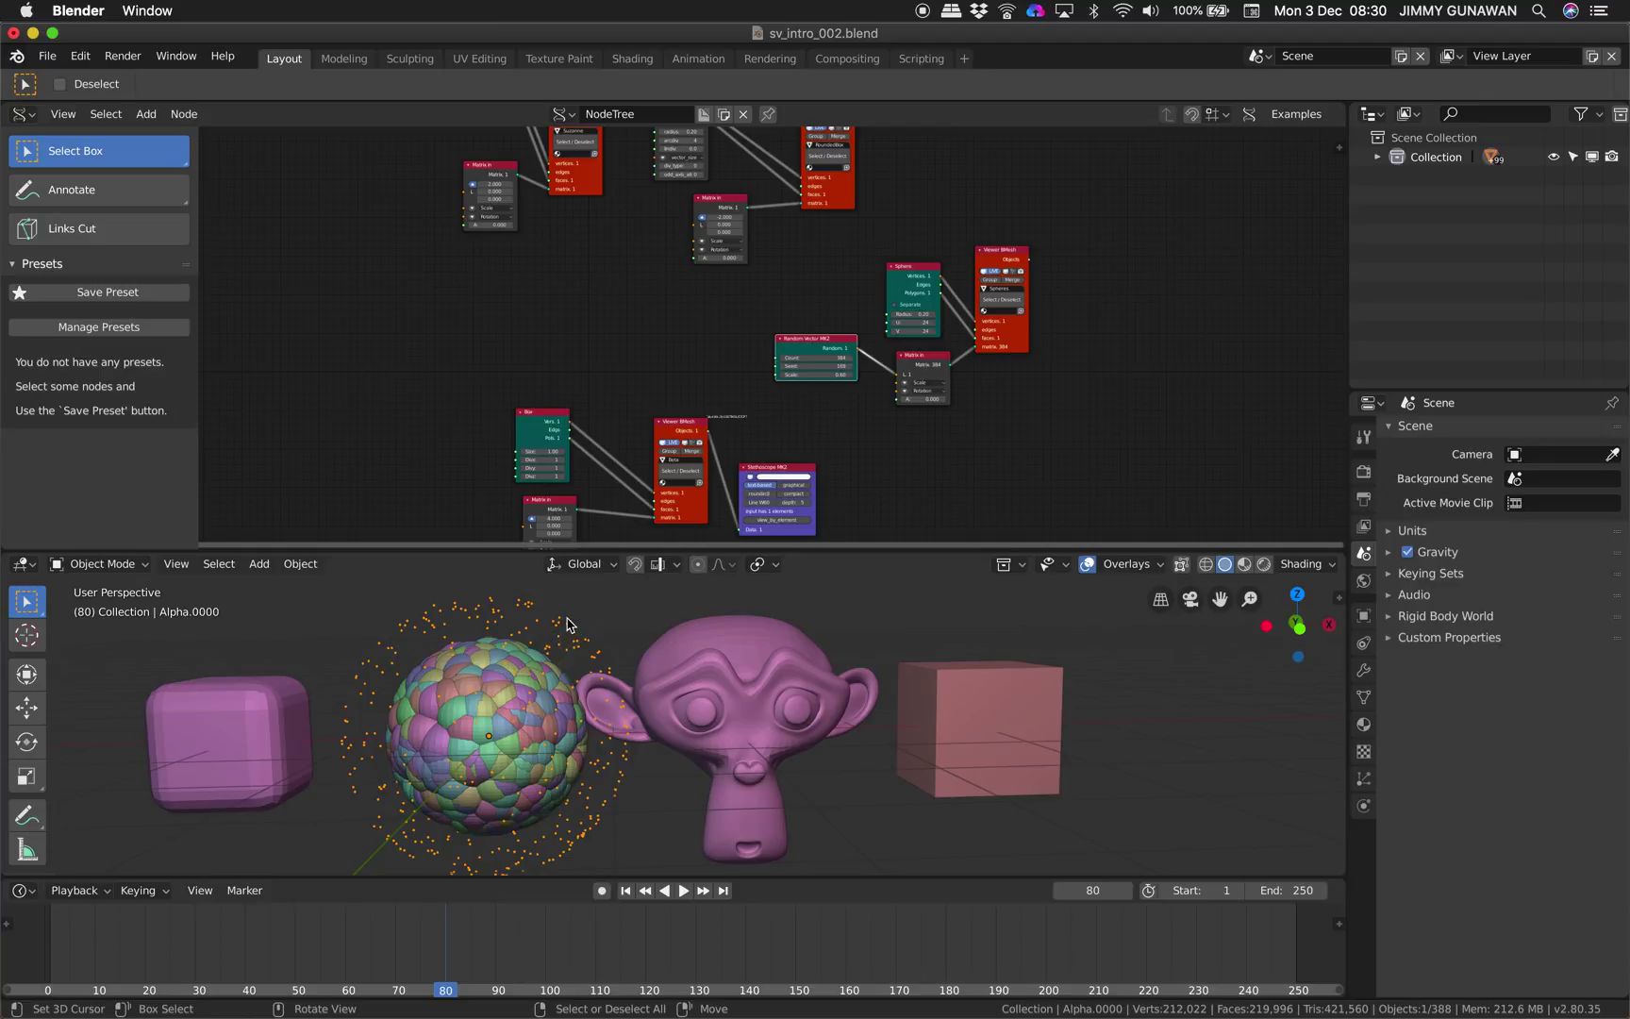
Delete the selected Alpha.0000 object and save the file.
key(x)
click(594, 644)
middle_drag(594, 645, 601, 664)
key(ctrl+s)
Save the selected node as a Sverchok preset named "bunch of objects".
middle_drag(510, 349, 503, 331)
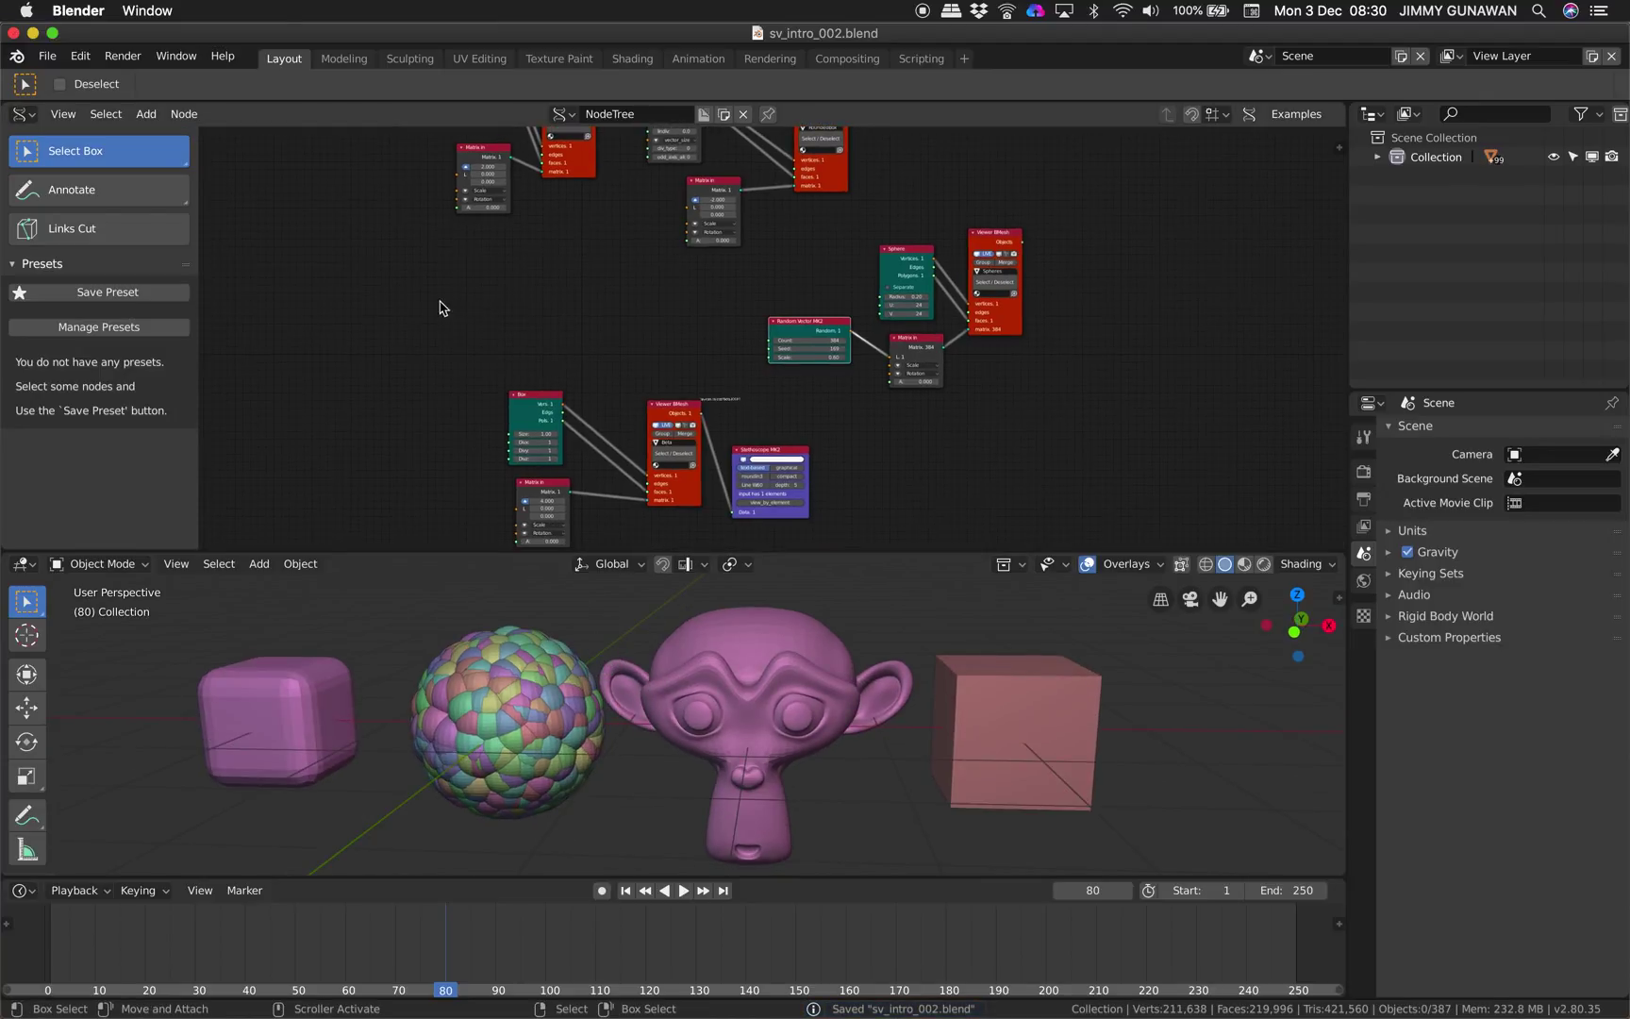
click(156, 294)
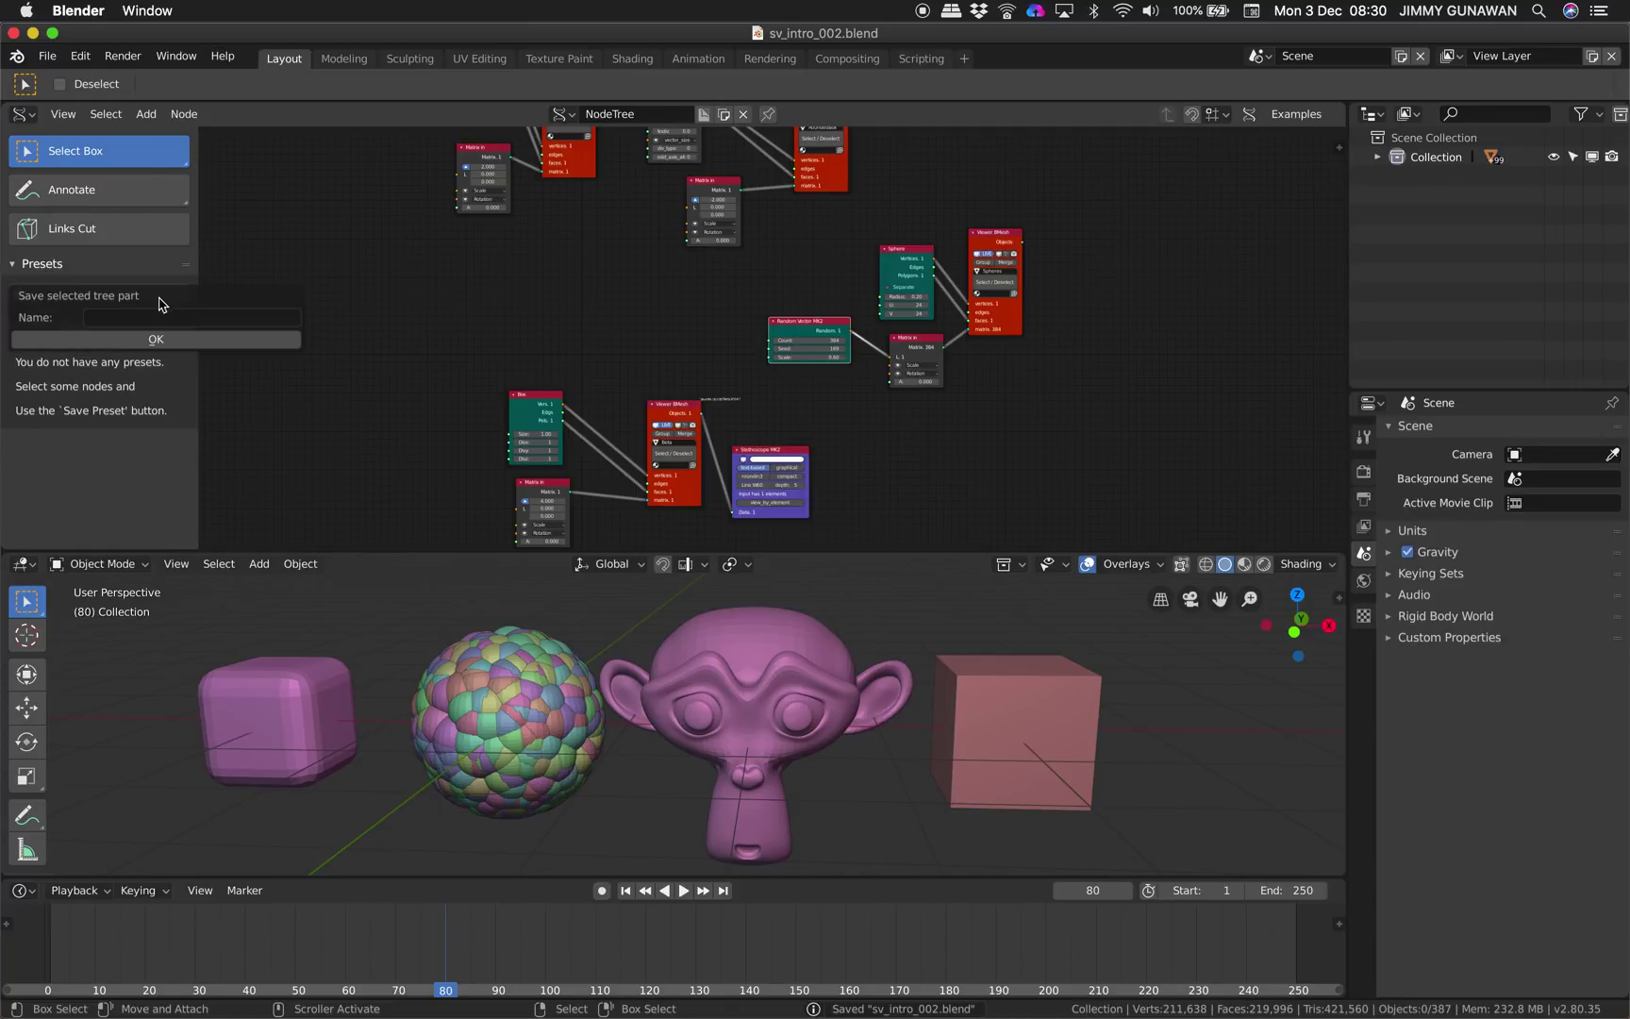
click(173, 315)
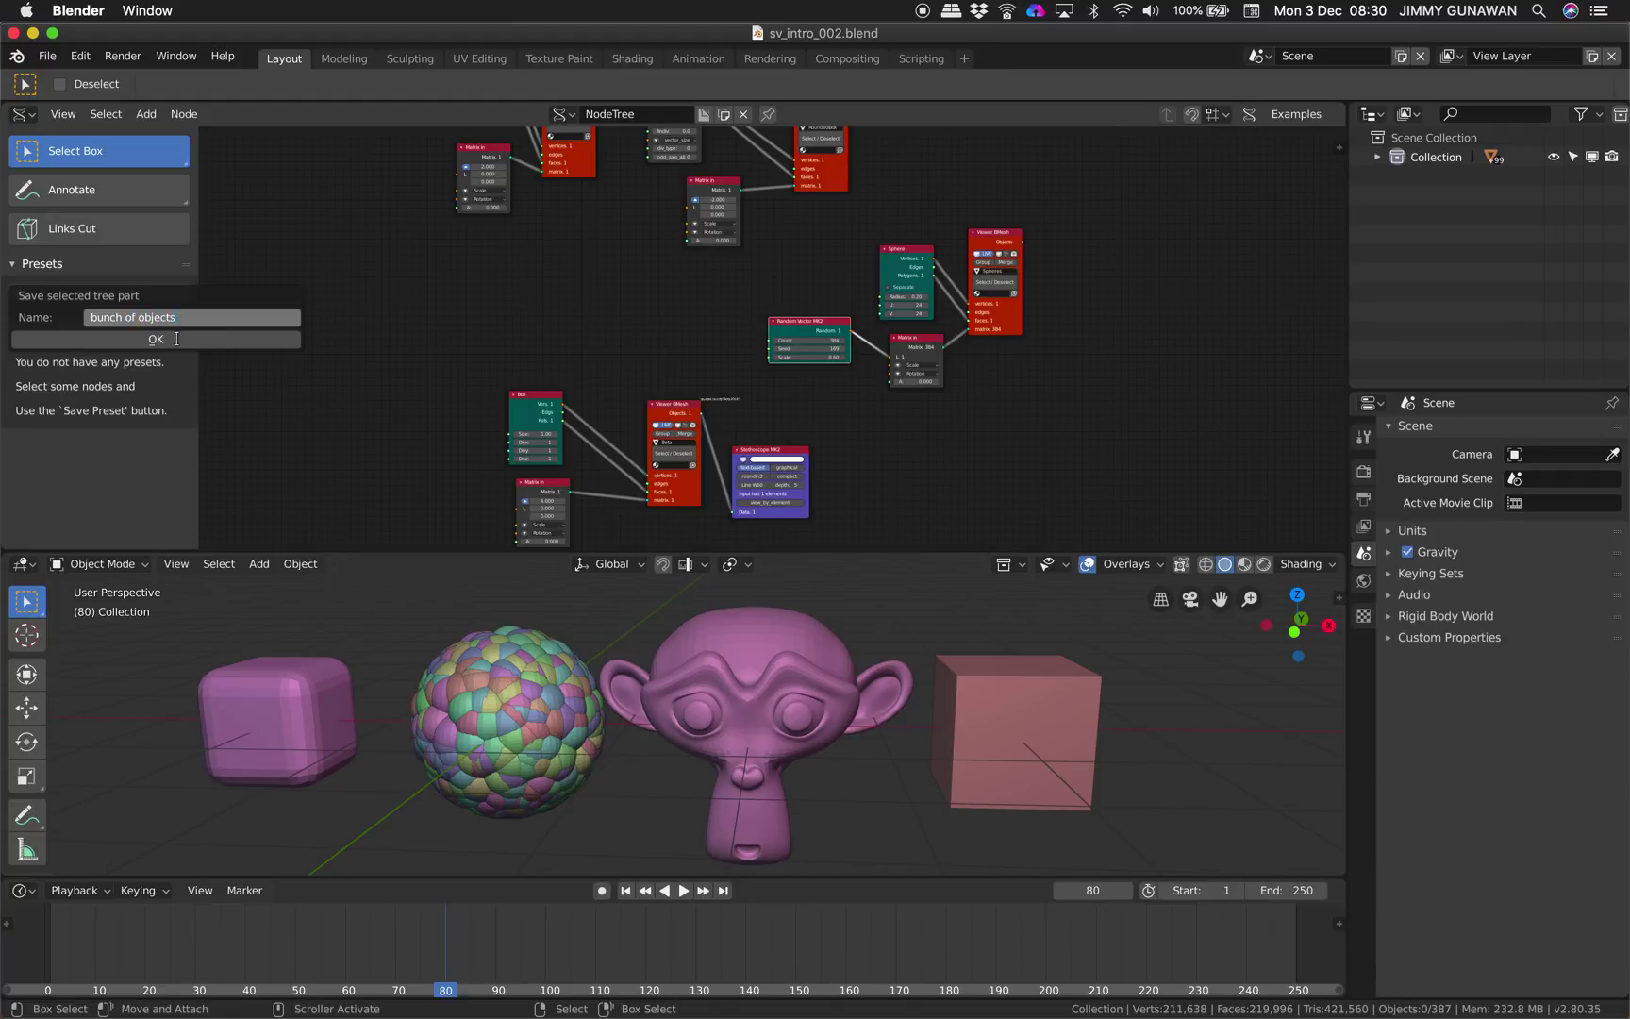
click(177, 338)
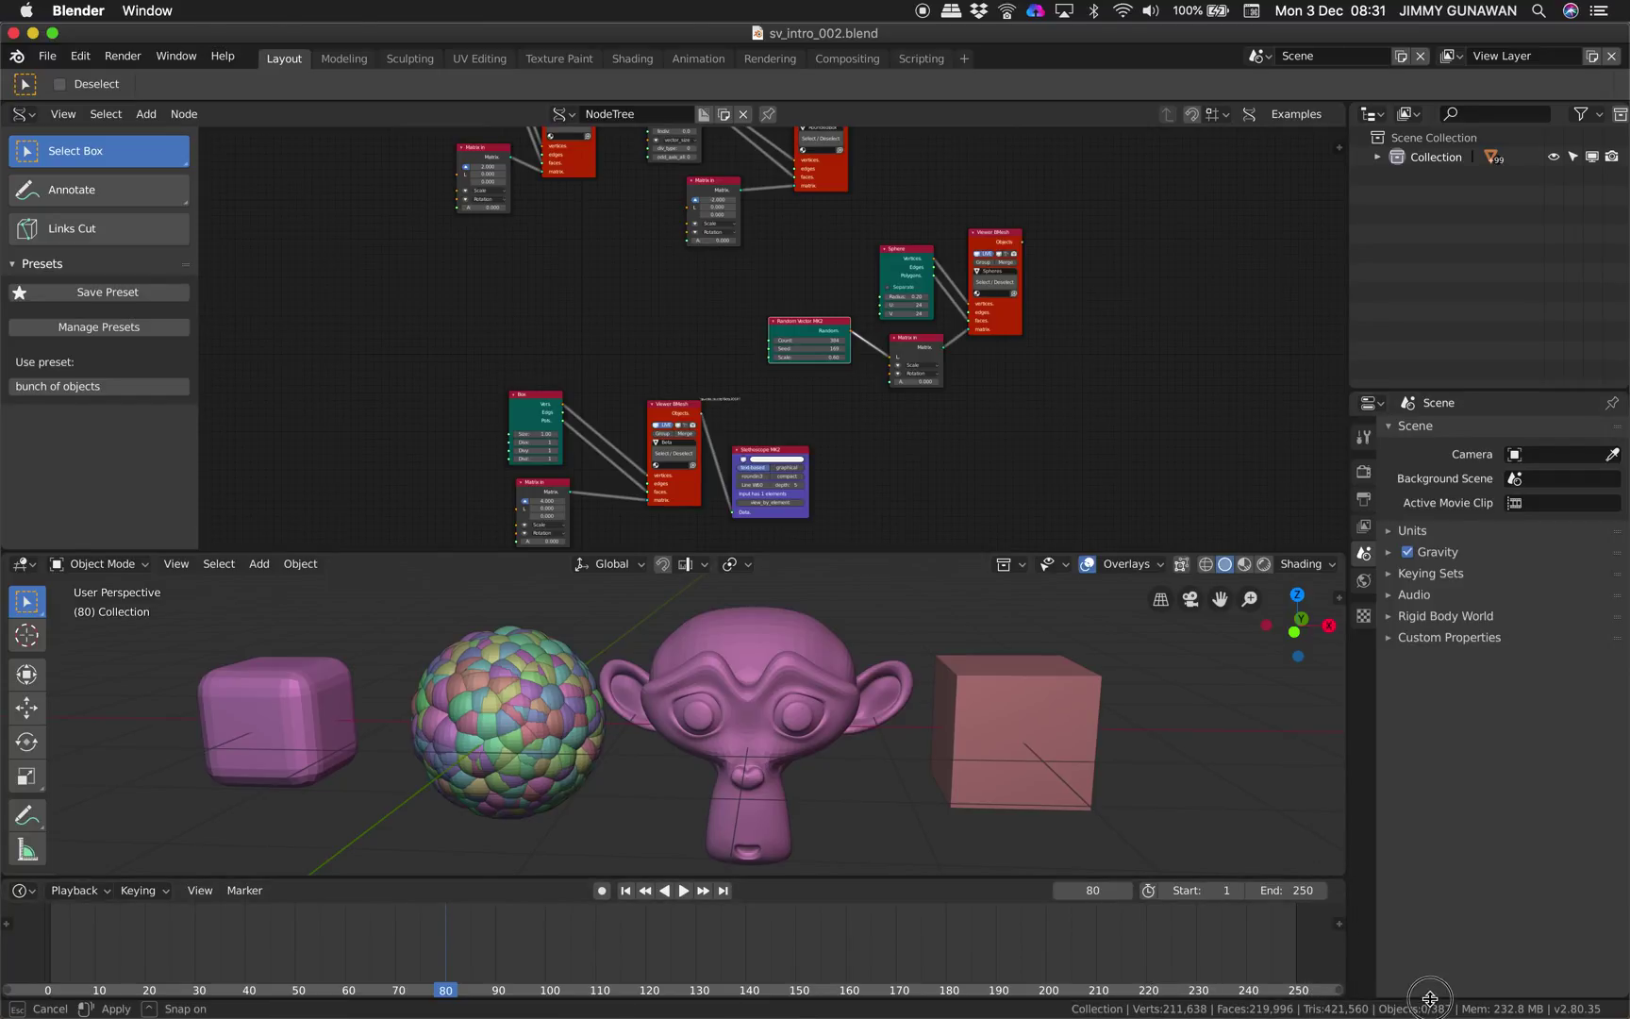
Hide the status bar and split an Info editor off above the node editor.
mouse_move(1446, 997)
mouse_down()
mouse_move(1448, 1015)
mouse_move(1427, 886)
mouse_move(1431, 1015)
mouse_up()
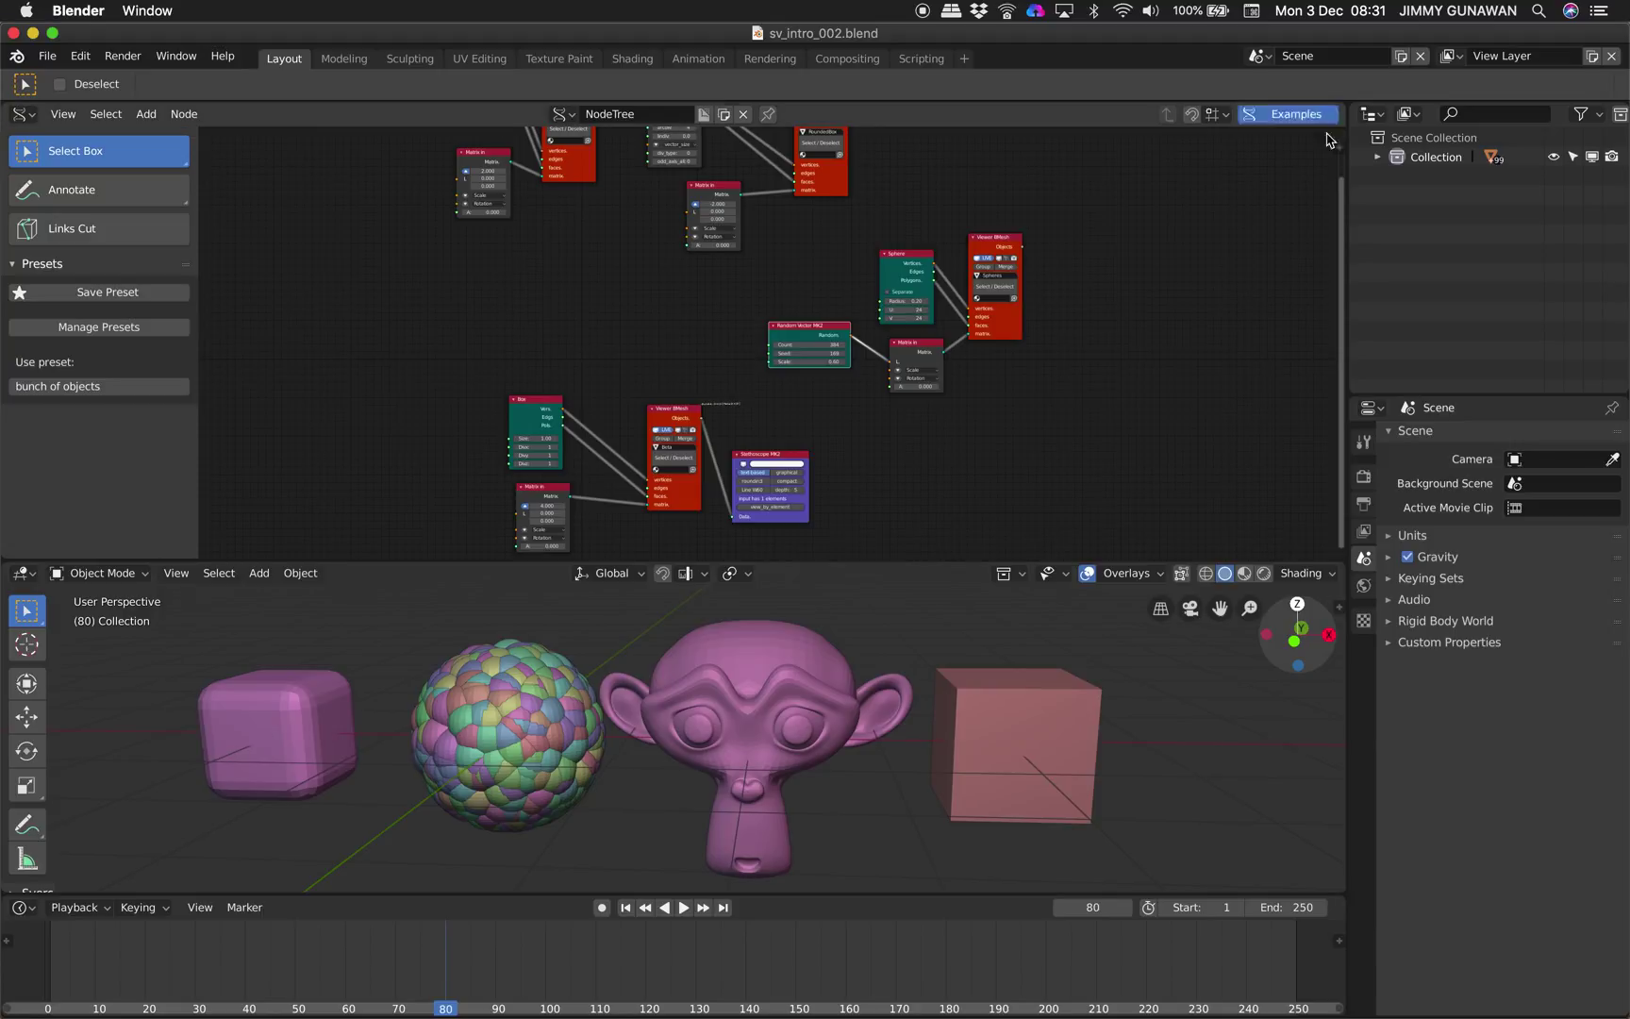
drag(1344, 102, 1321, 224)
click(26, 114)
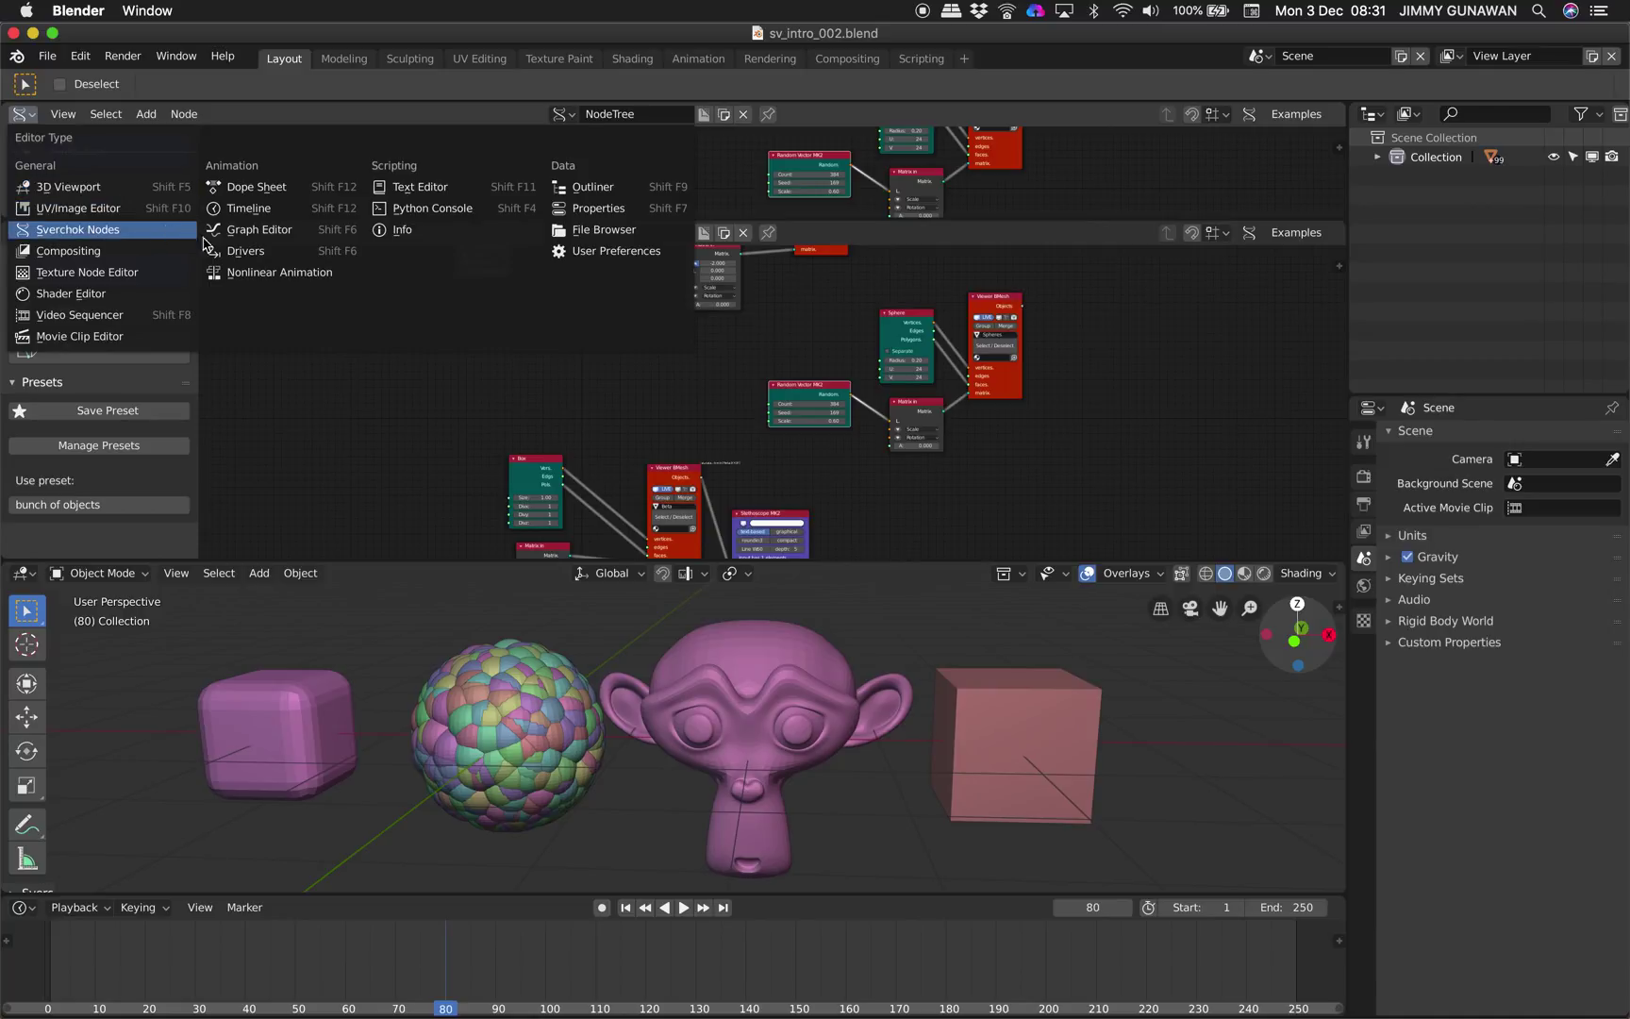
click(406, 233)
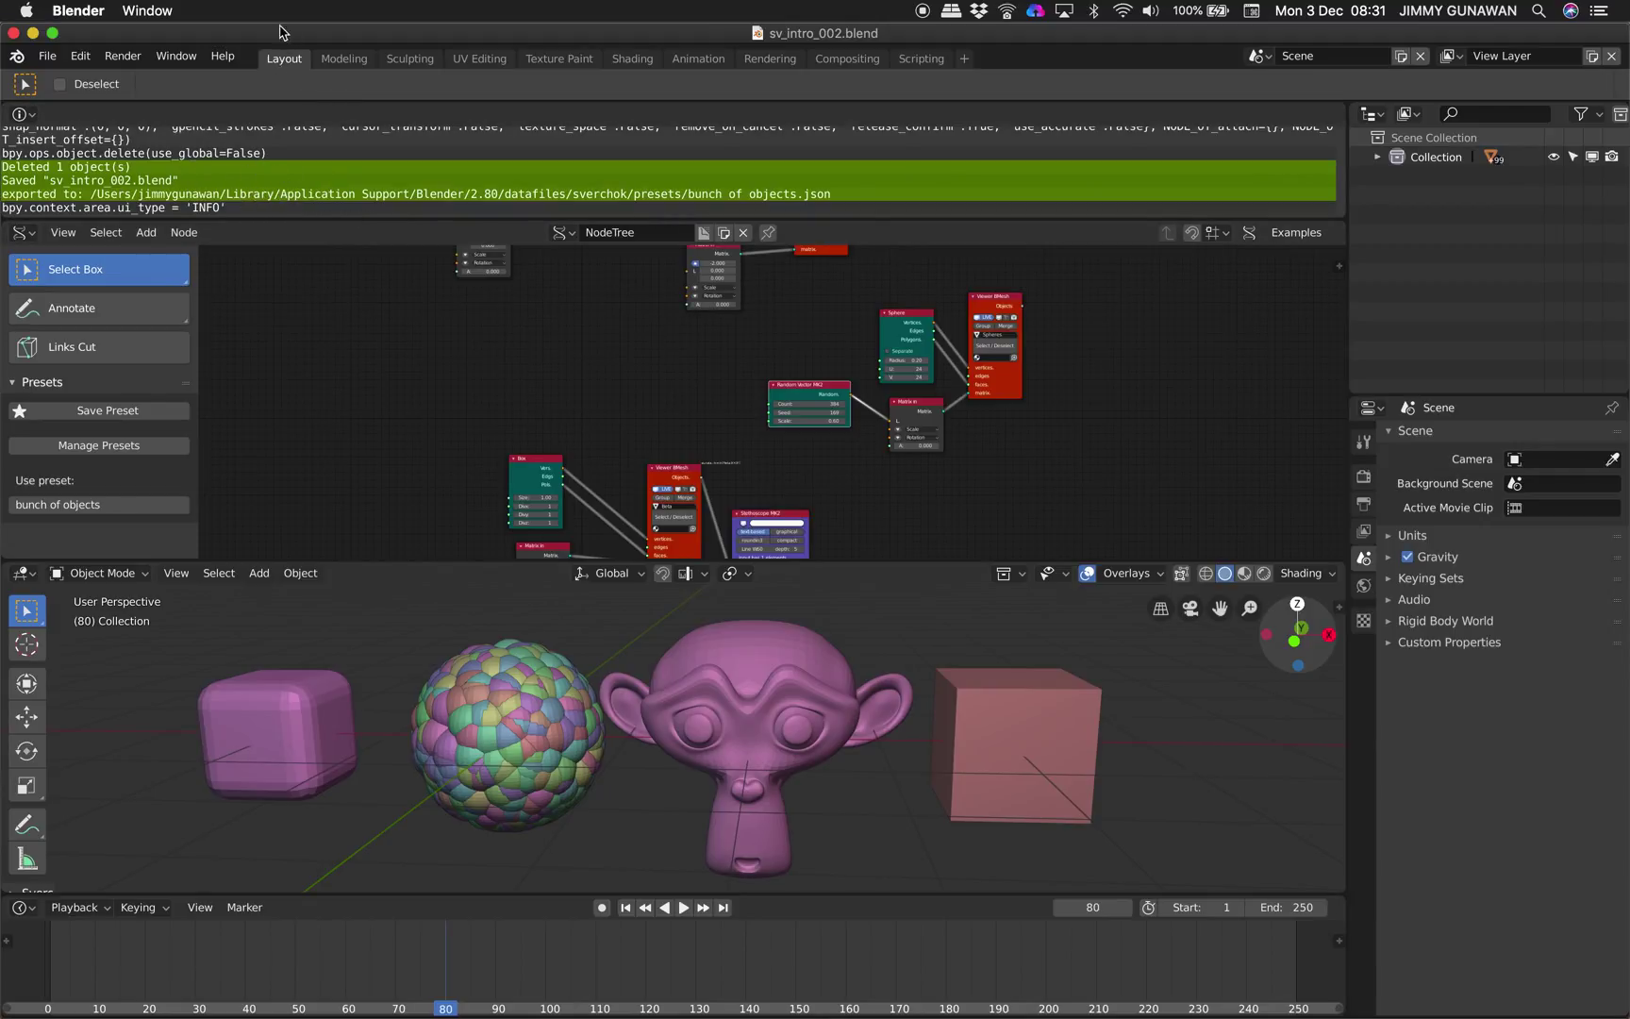
Switch the Blender window to full screen.
click(54, 34)
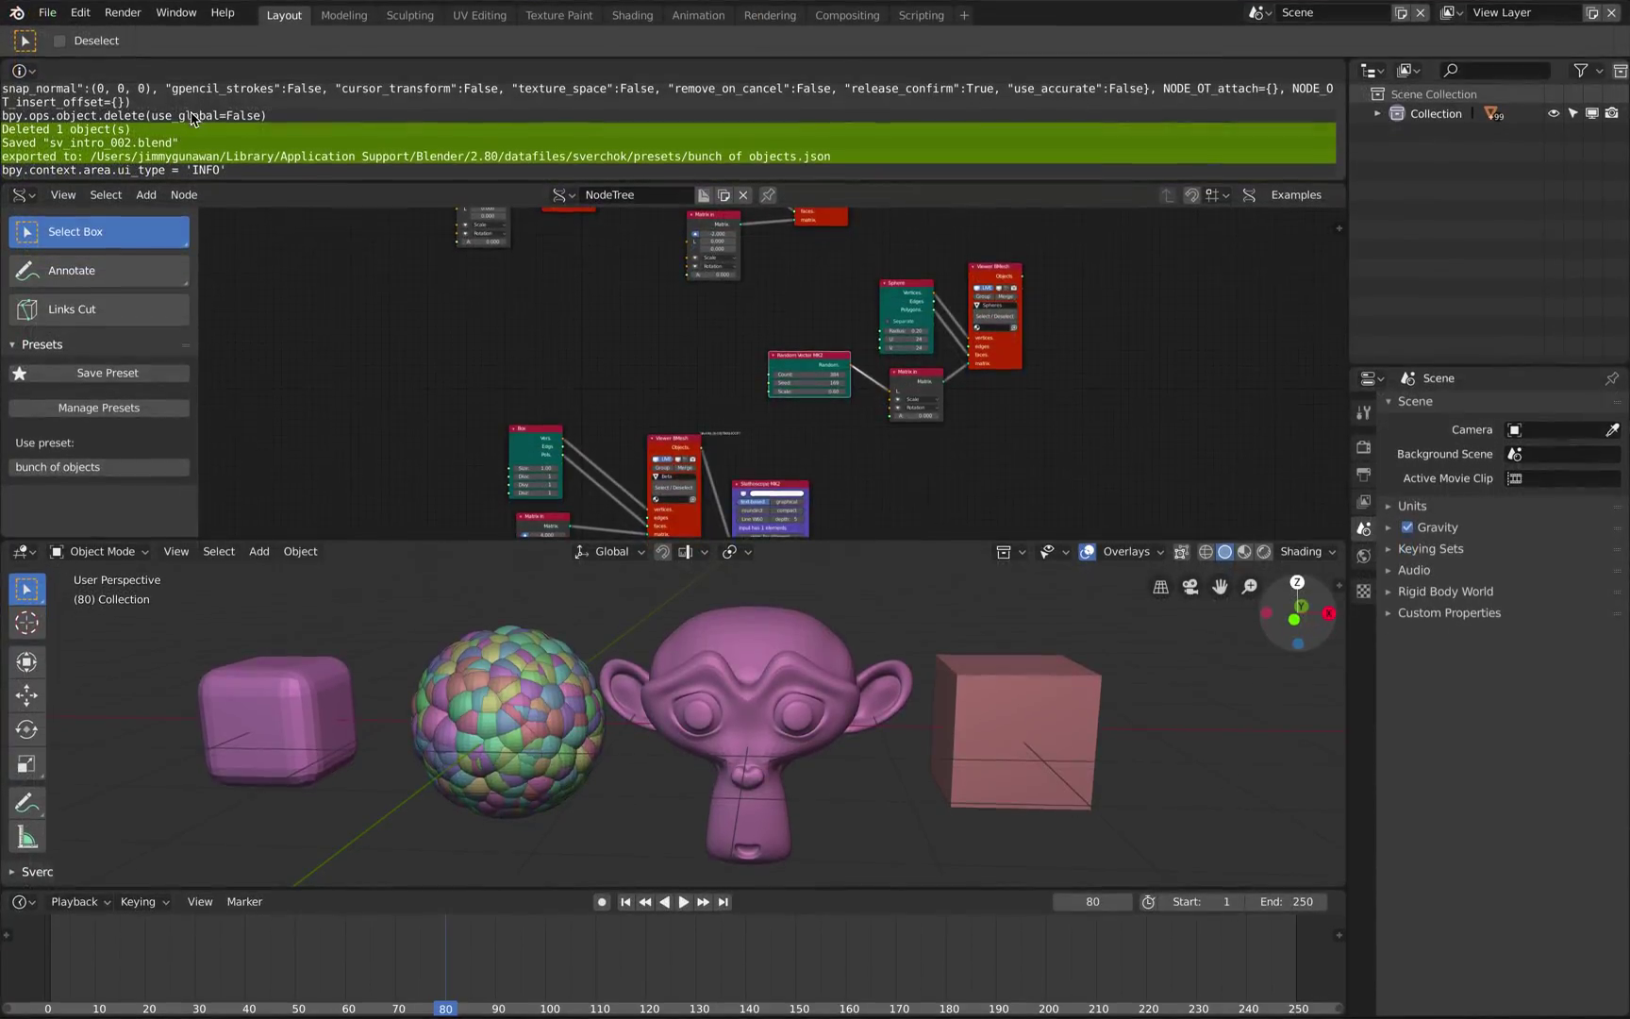
Select the "exported to" path entry for bunch of objects.json in the Info editor.
click(25, 70)
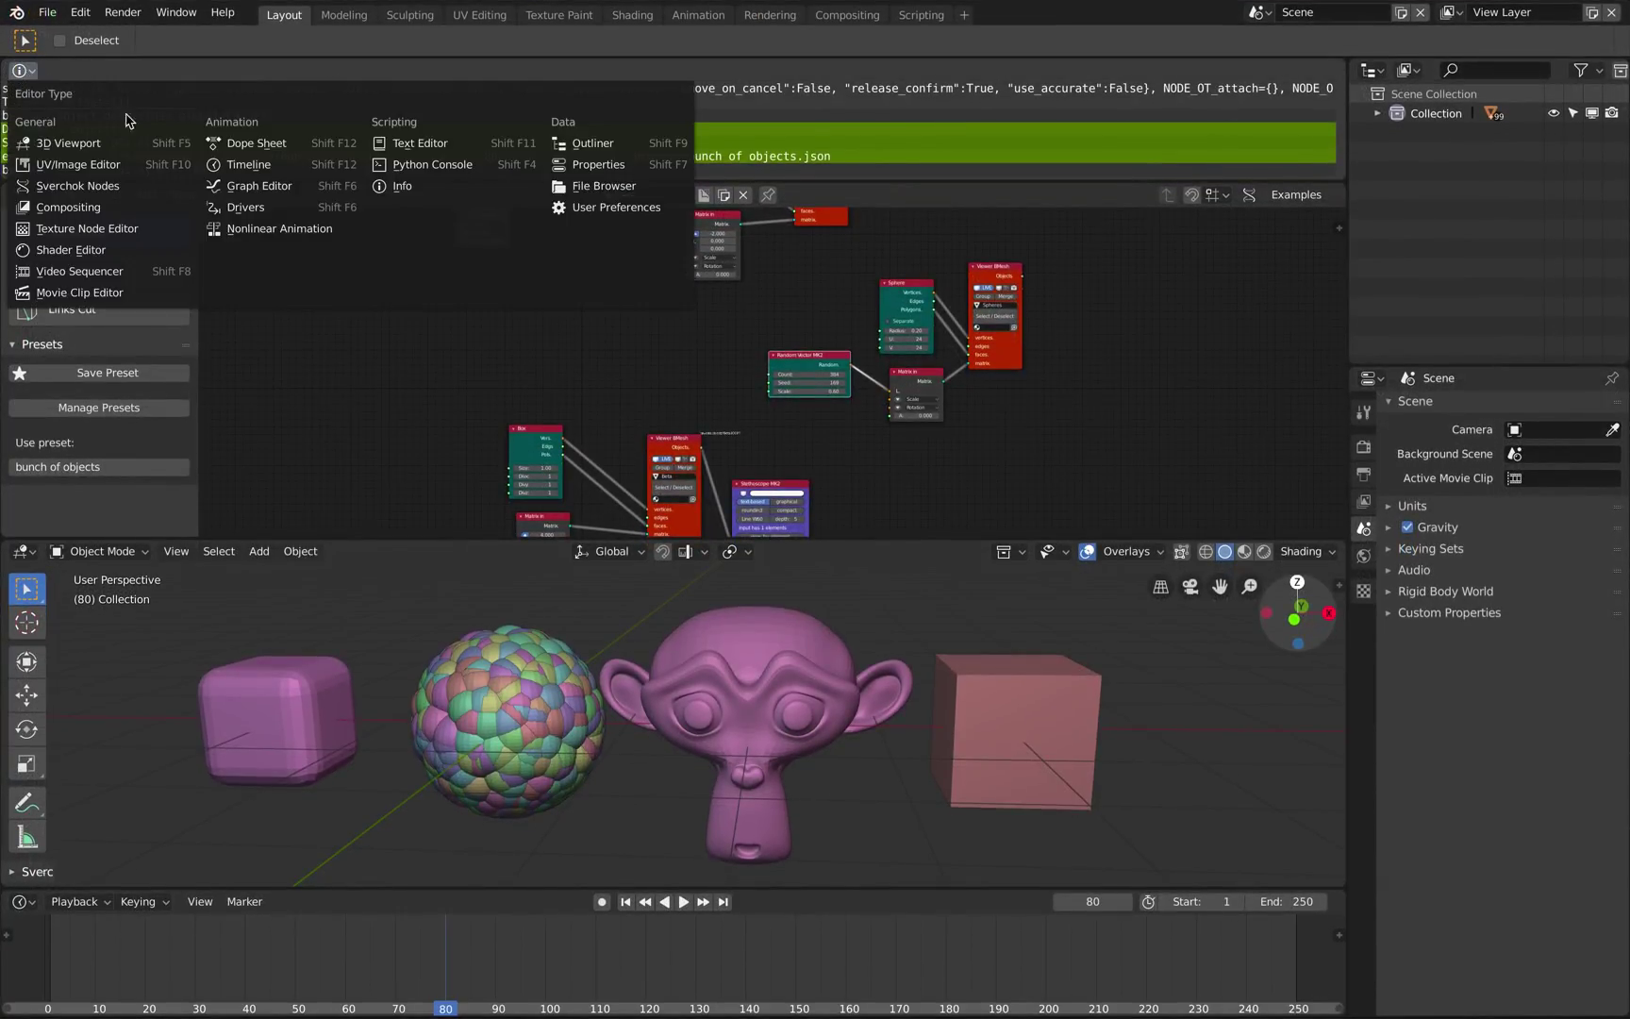
click(396, 81)
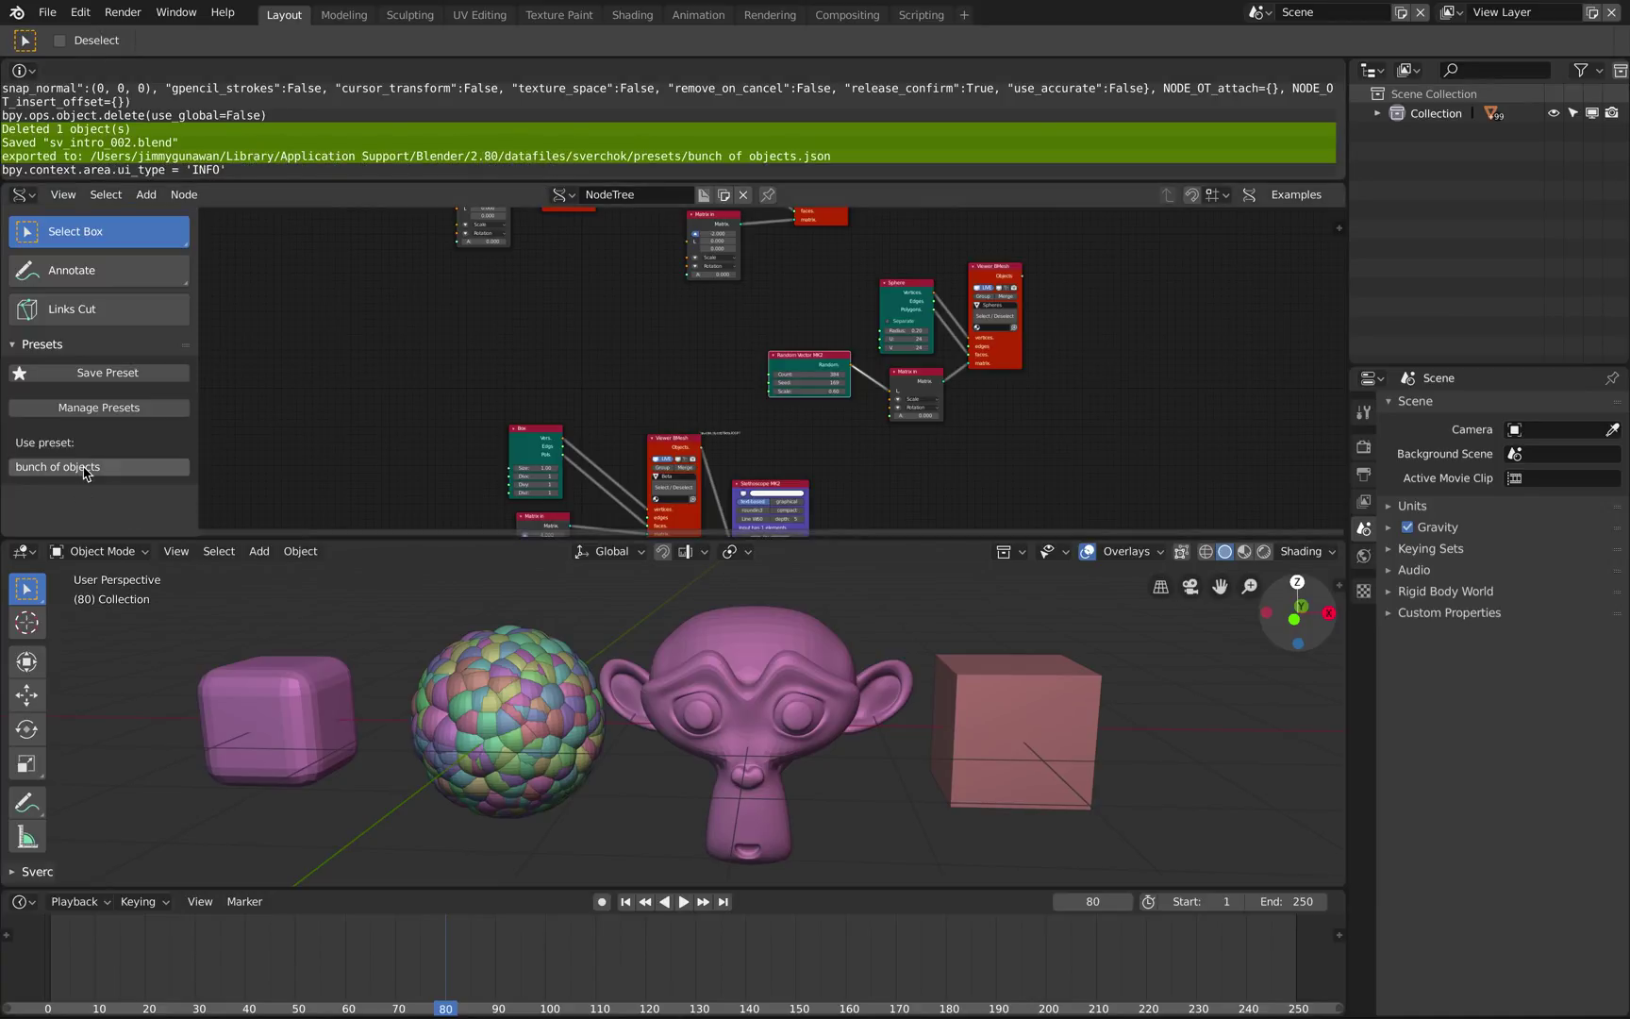
click(408, 158)
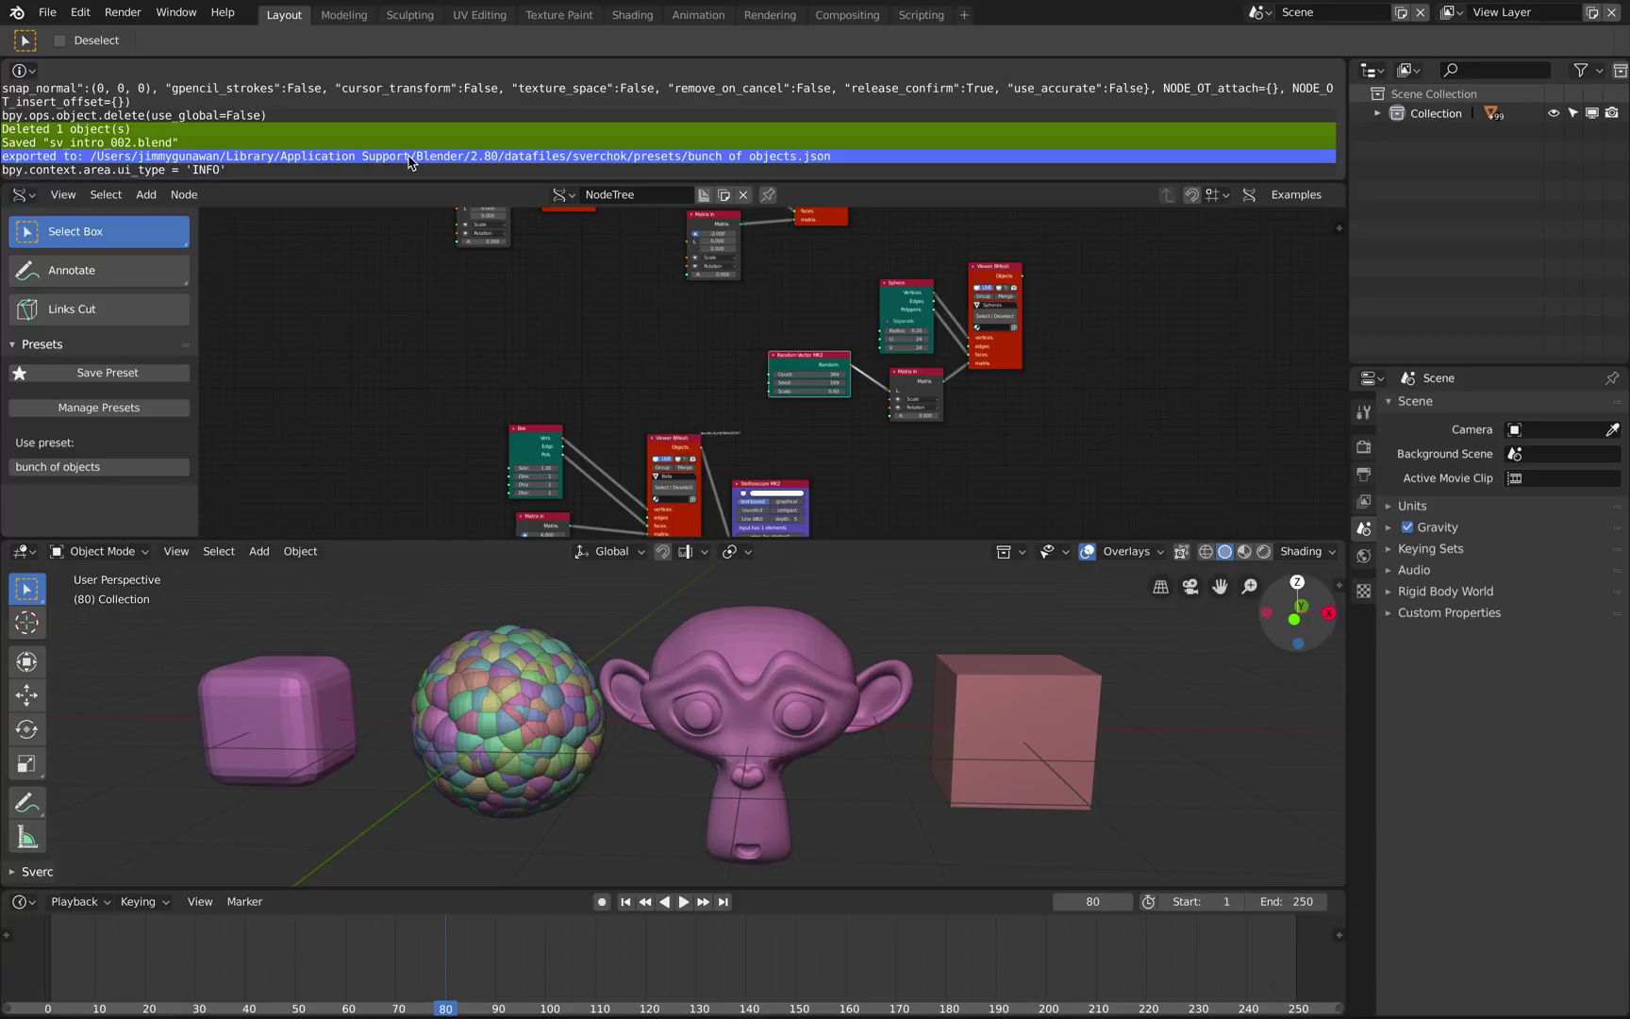
Switch to Finder and paste the copied preset export path into the Go to Folder prompt.
key(ctrl+Left)
click(844, 65)
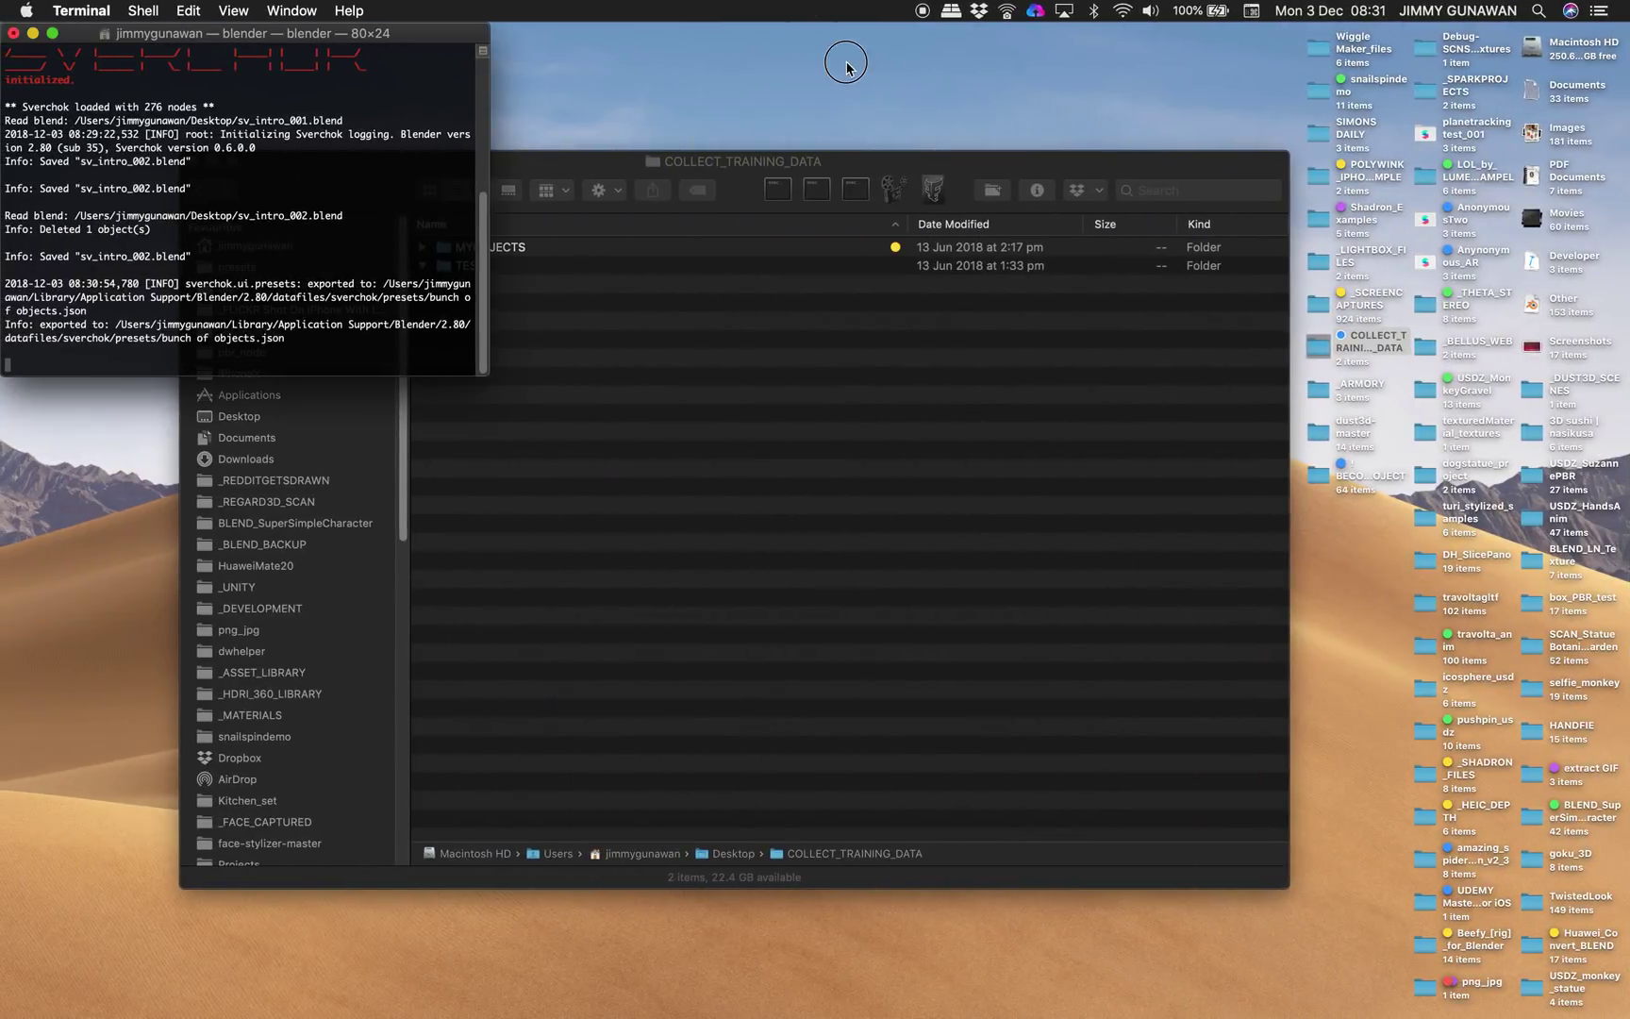
click(762, 64)
click(255, 12)
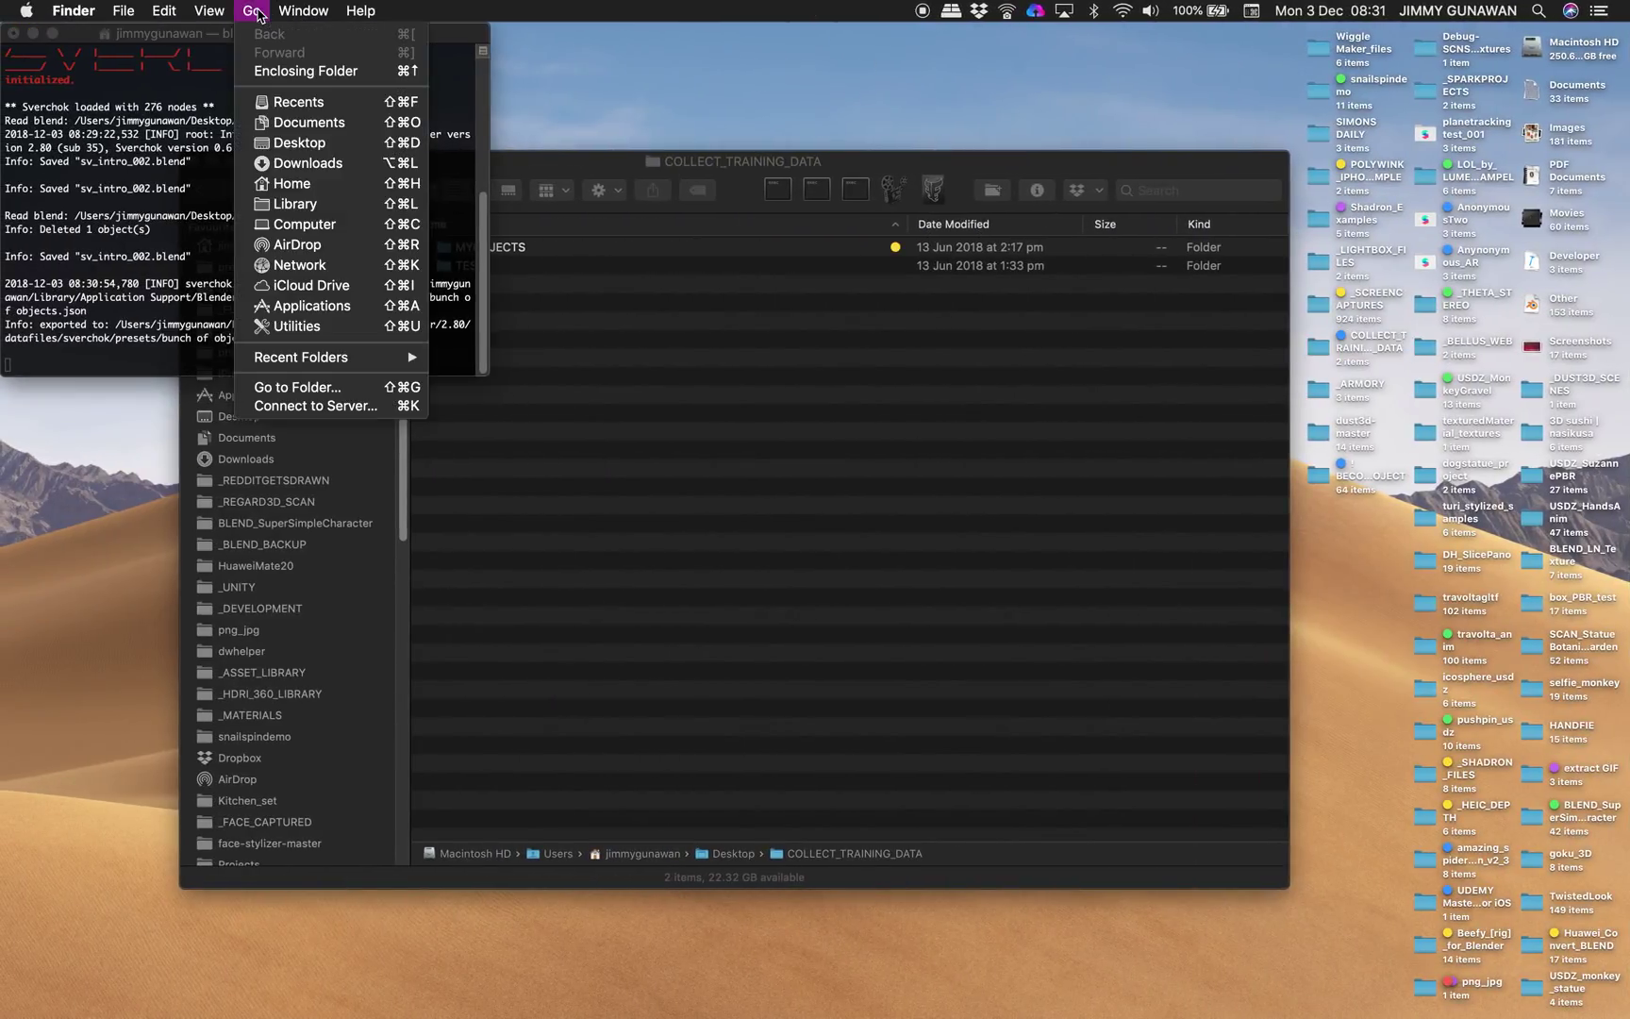
click(314, 387)
key(super+v)
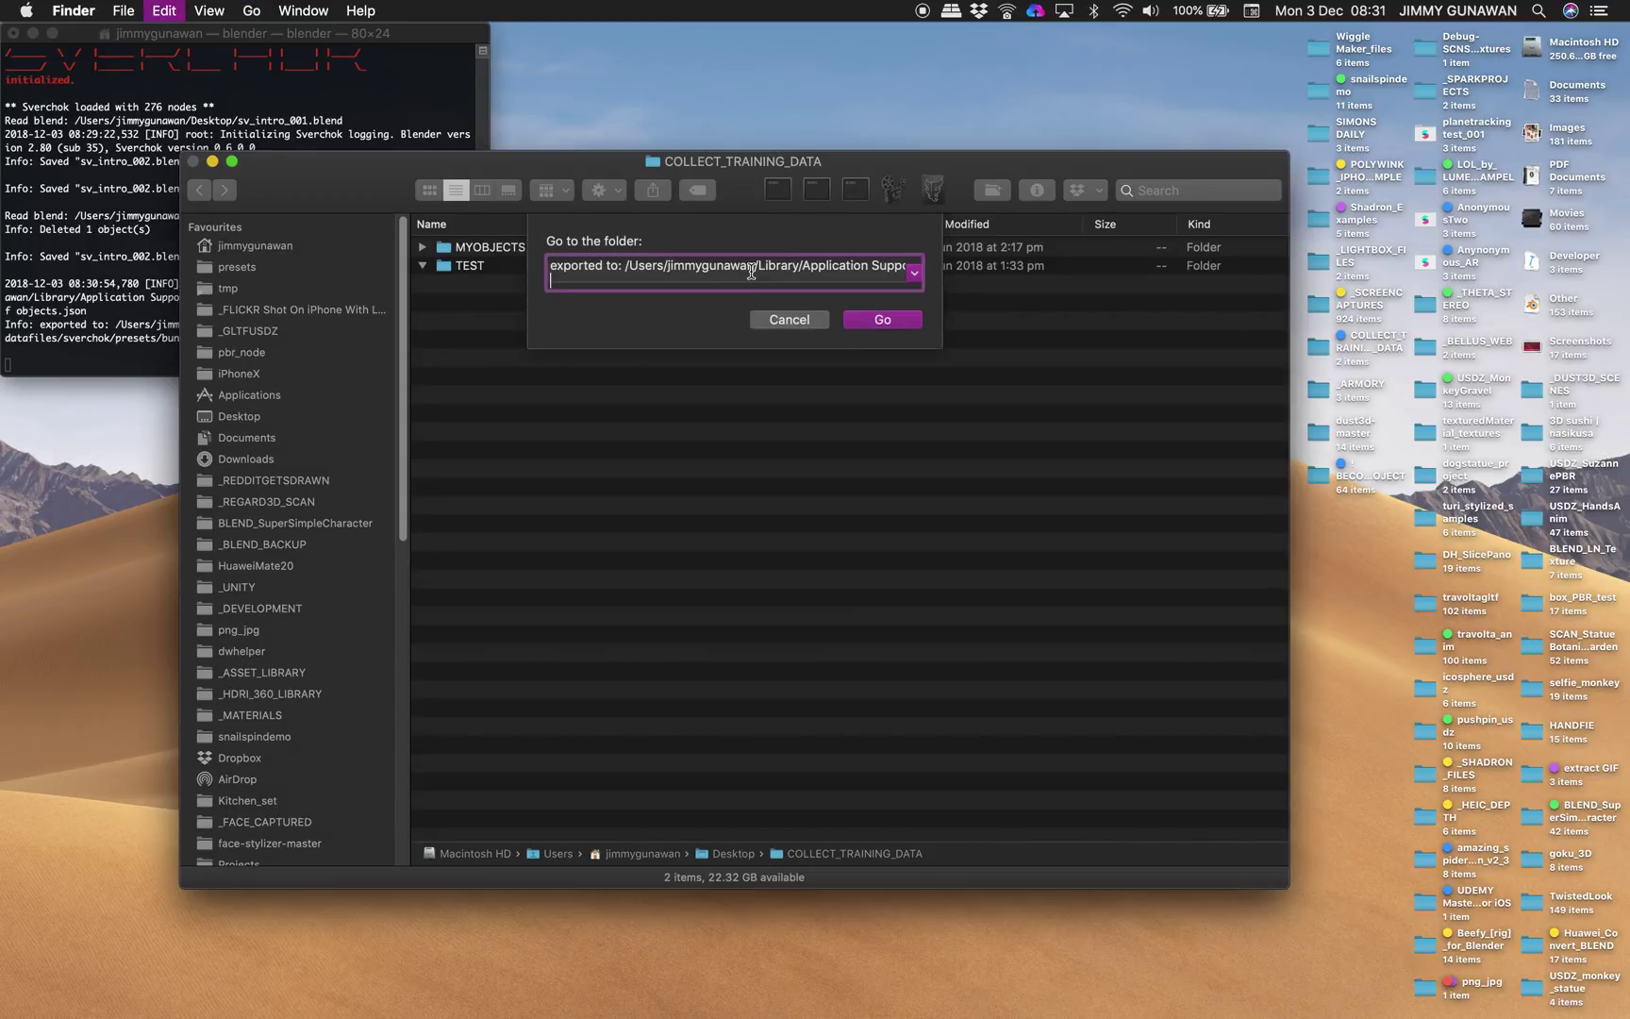
Trim the "exported to:" prefix and the bunch of objects.json file name from the path, and go to the presets folder.
drag(625, 265, 505, 264)
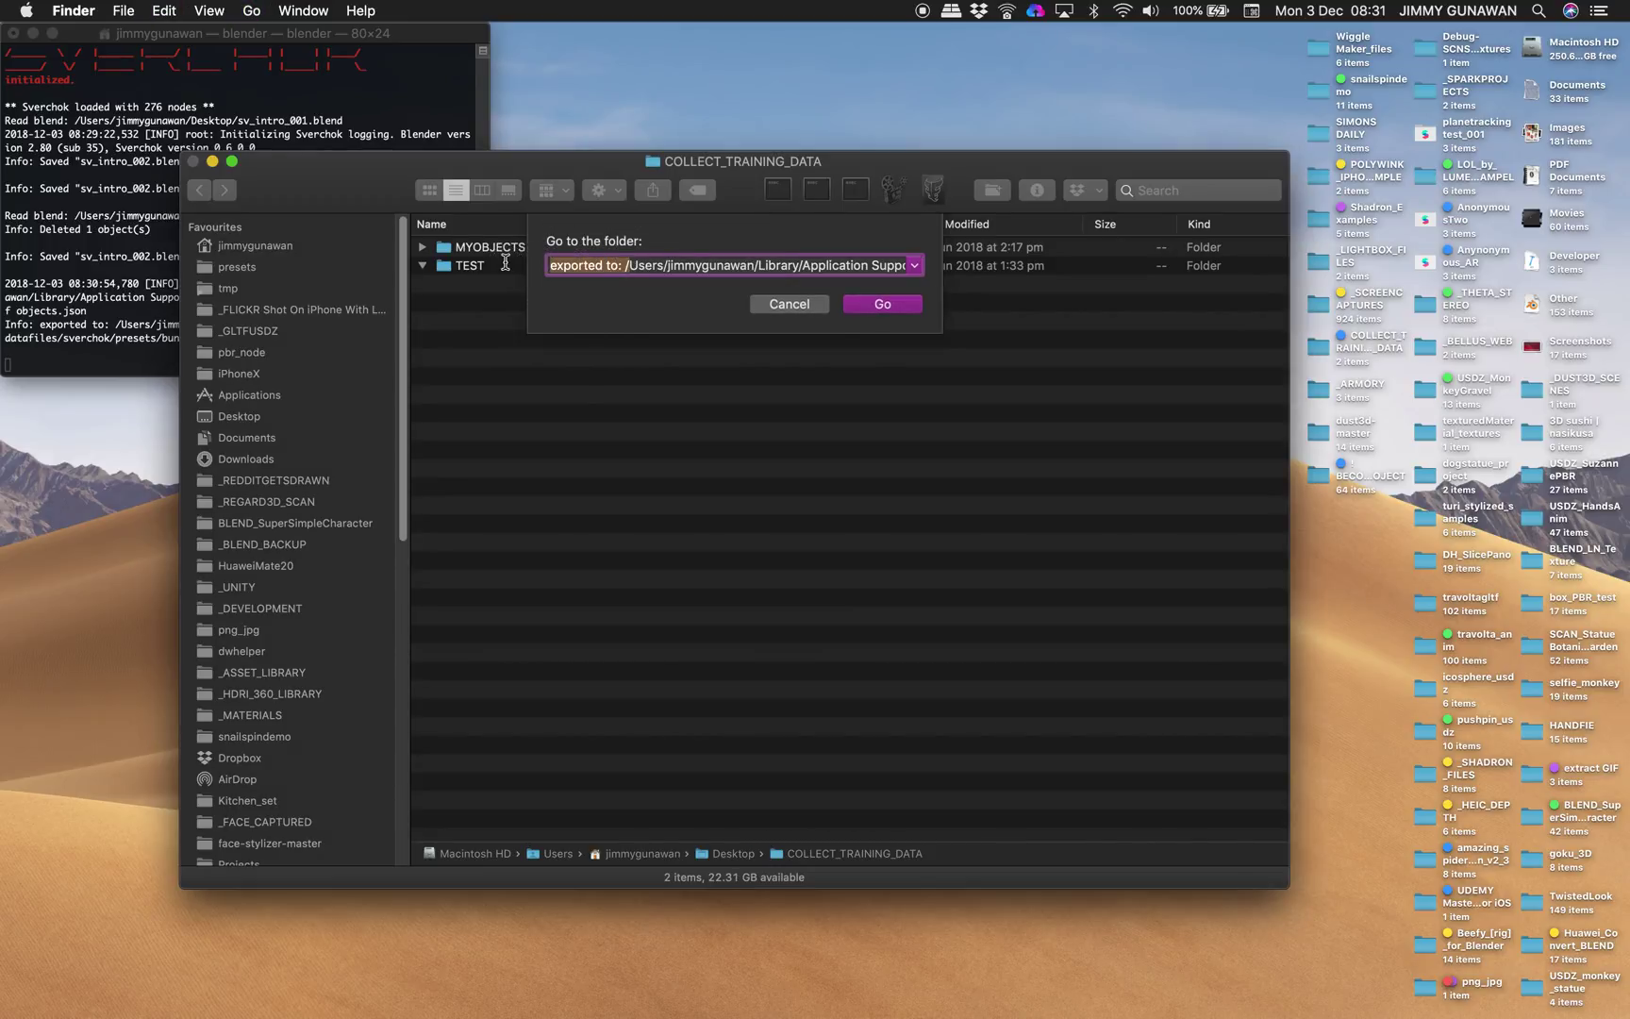
key(BackSpace)
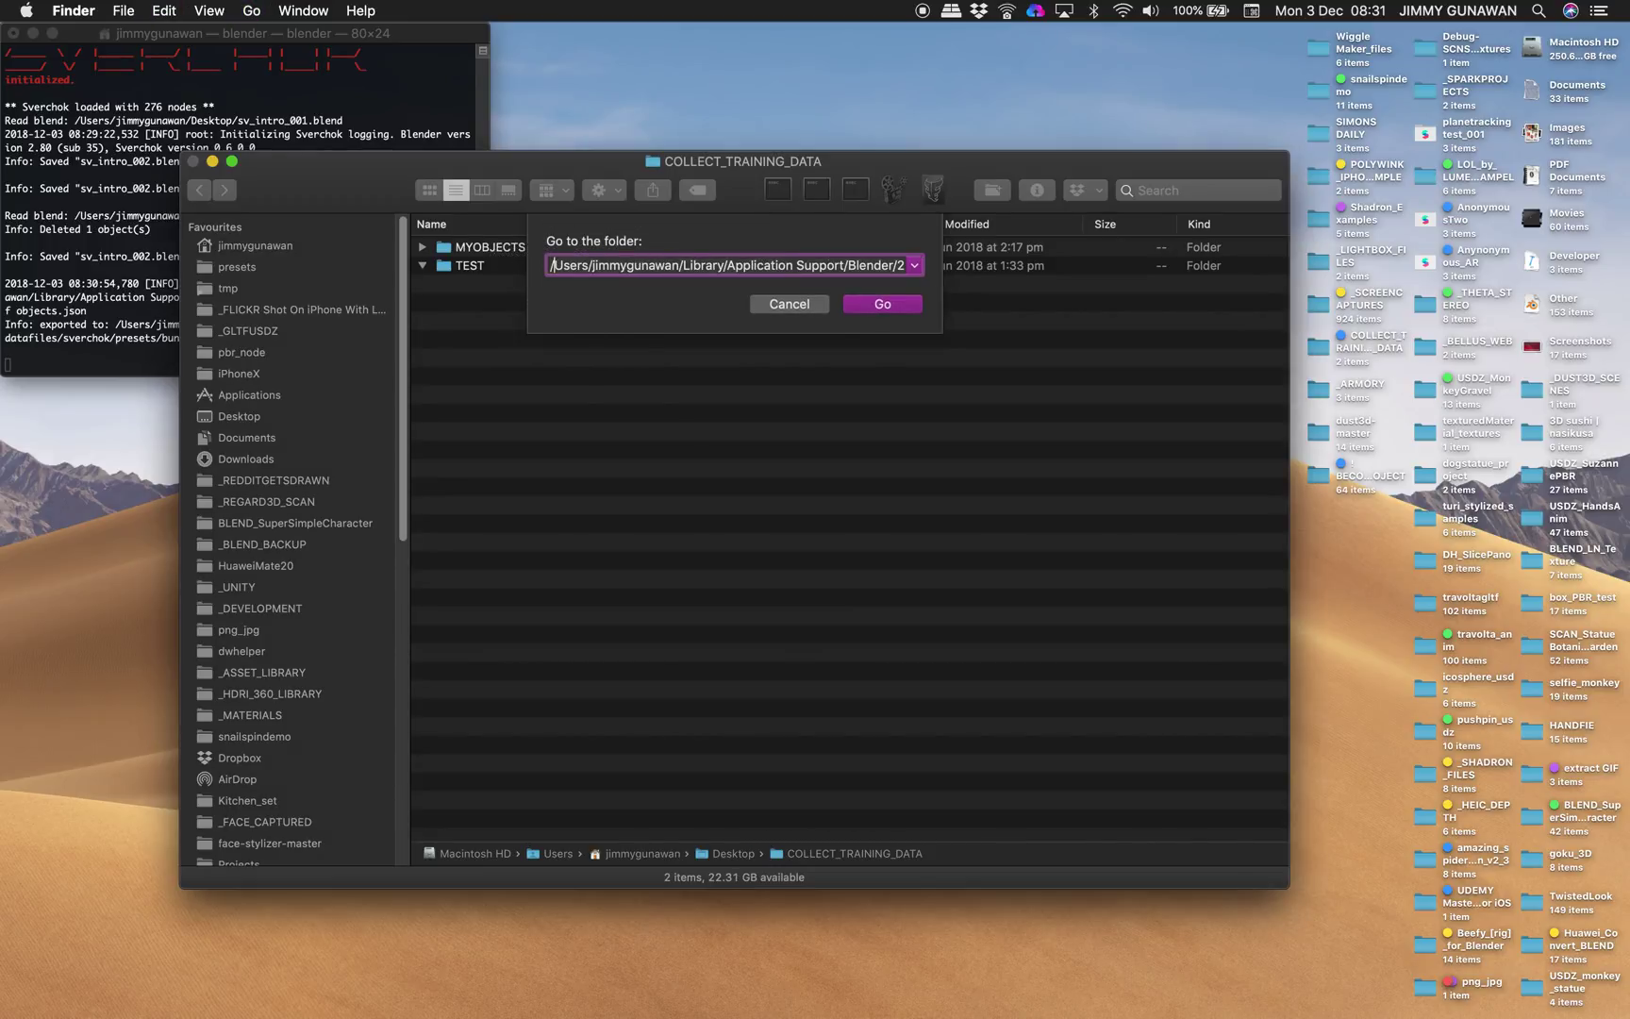
drag(870, 263, 1072, 265)
click(857, 265)
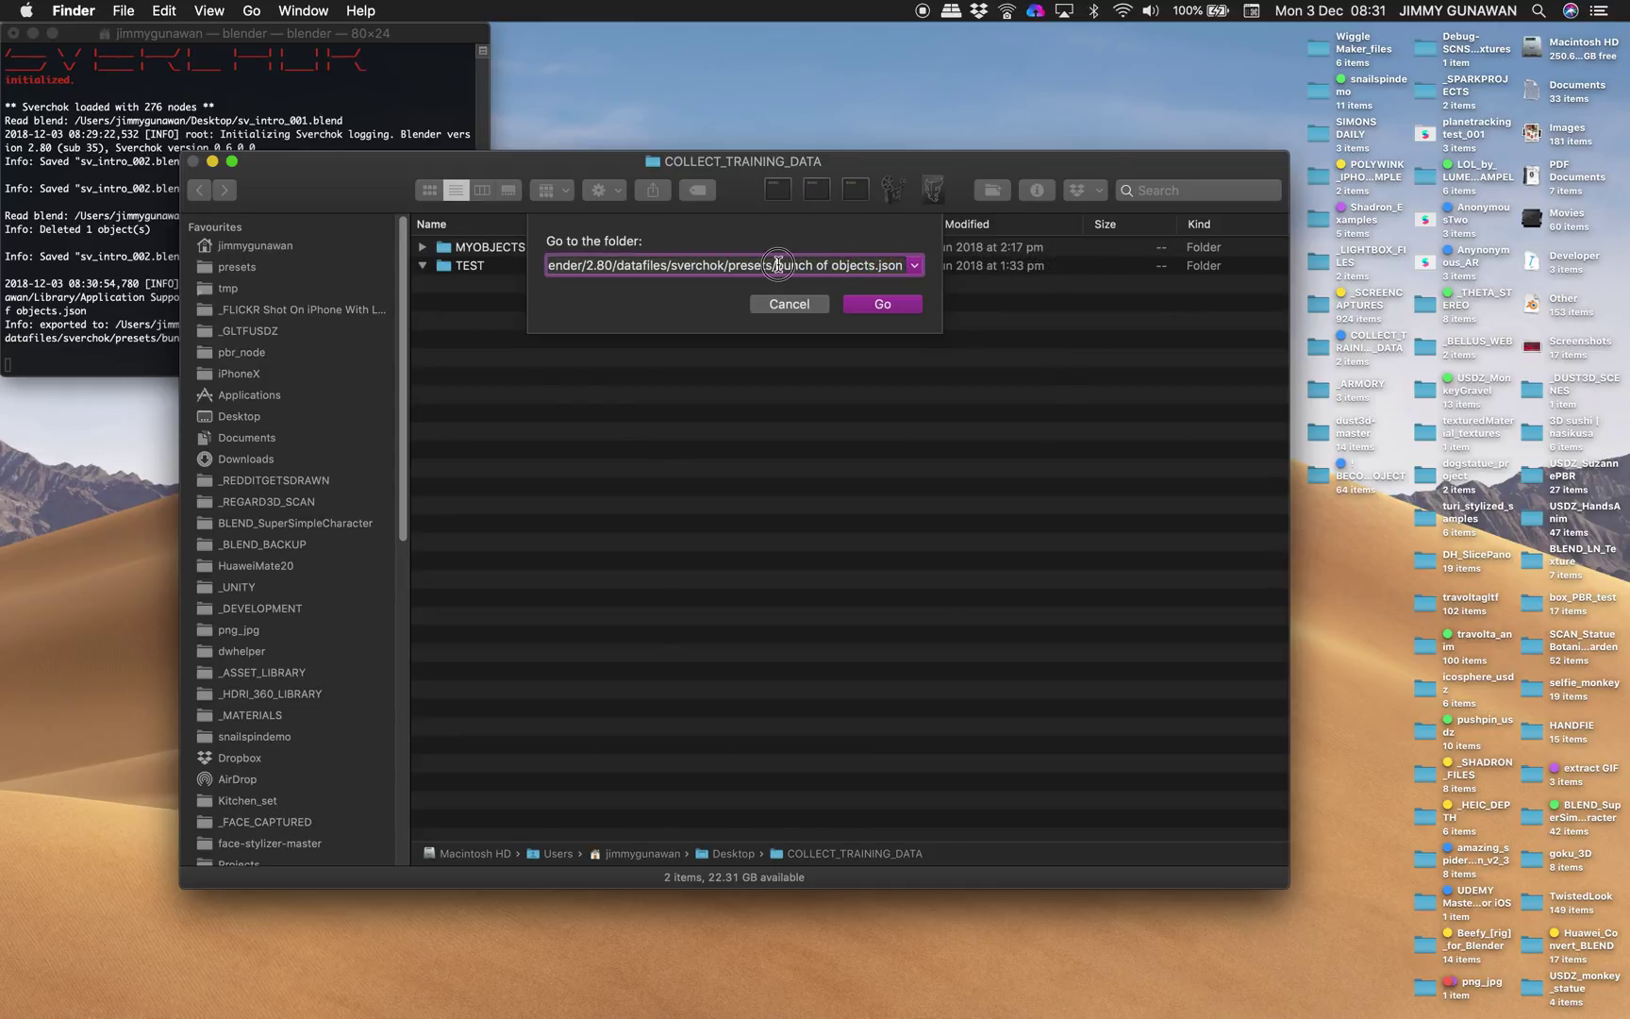
drag(777, 264, 961, 270)
key(BackSpace)
click(898, 303)
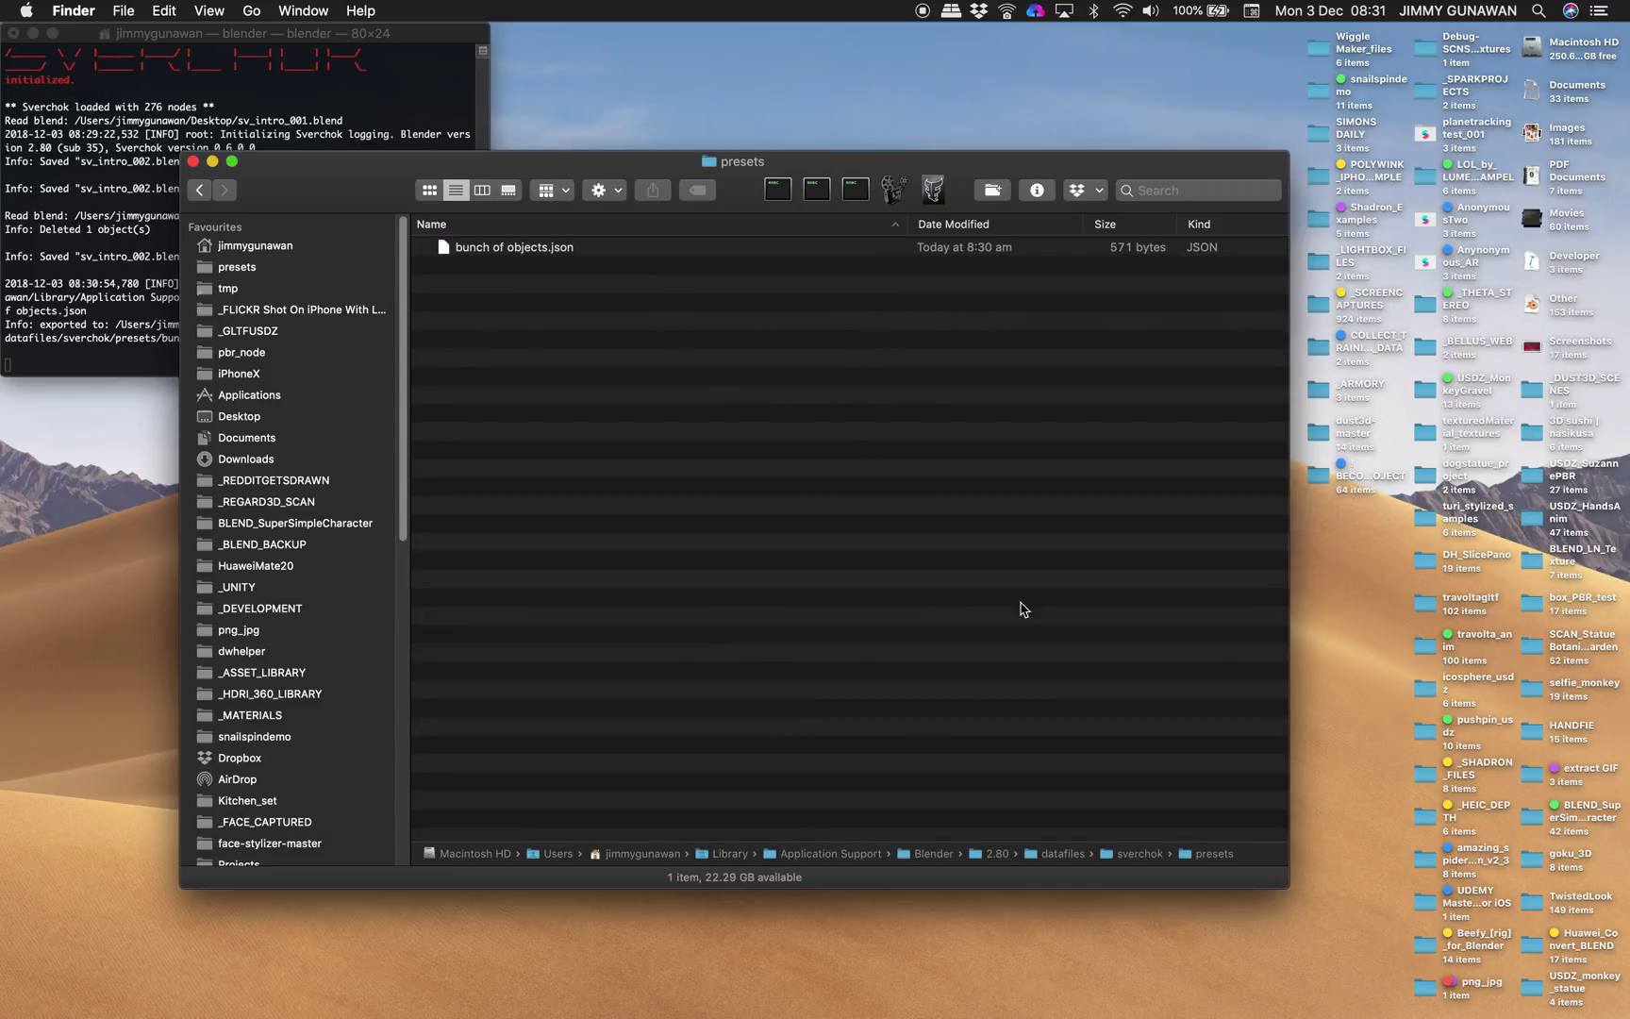
Shrink and reposition the Finder window, and open bunch of objects.json in Sublime Text to view its contents.
drag(1291, 880, 1061, 846)
drag(745, 202, 931, 223)
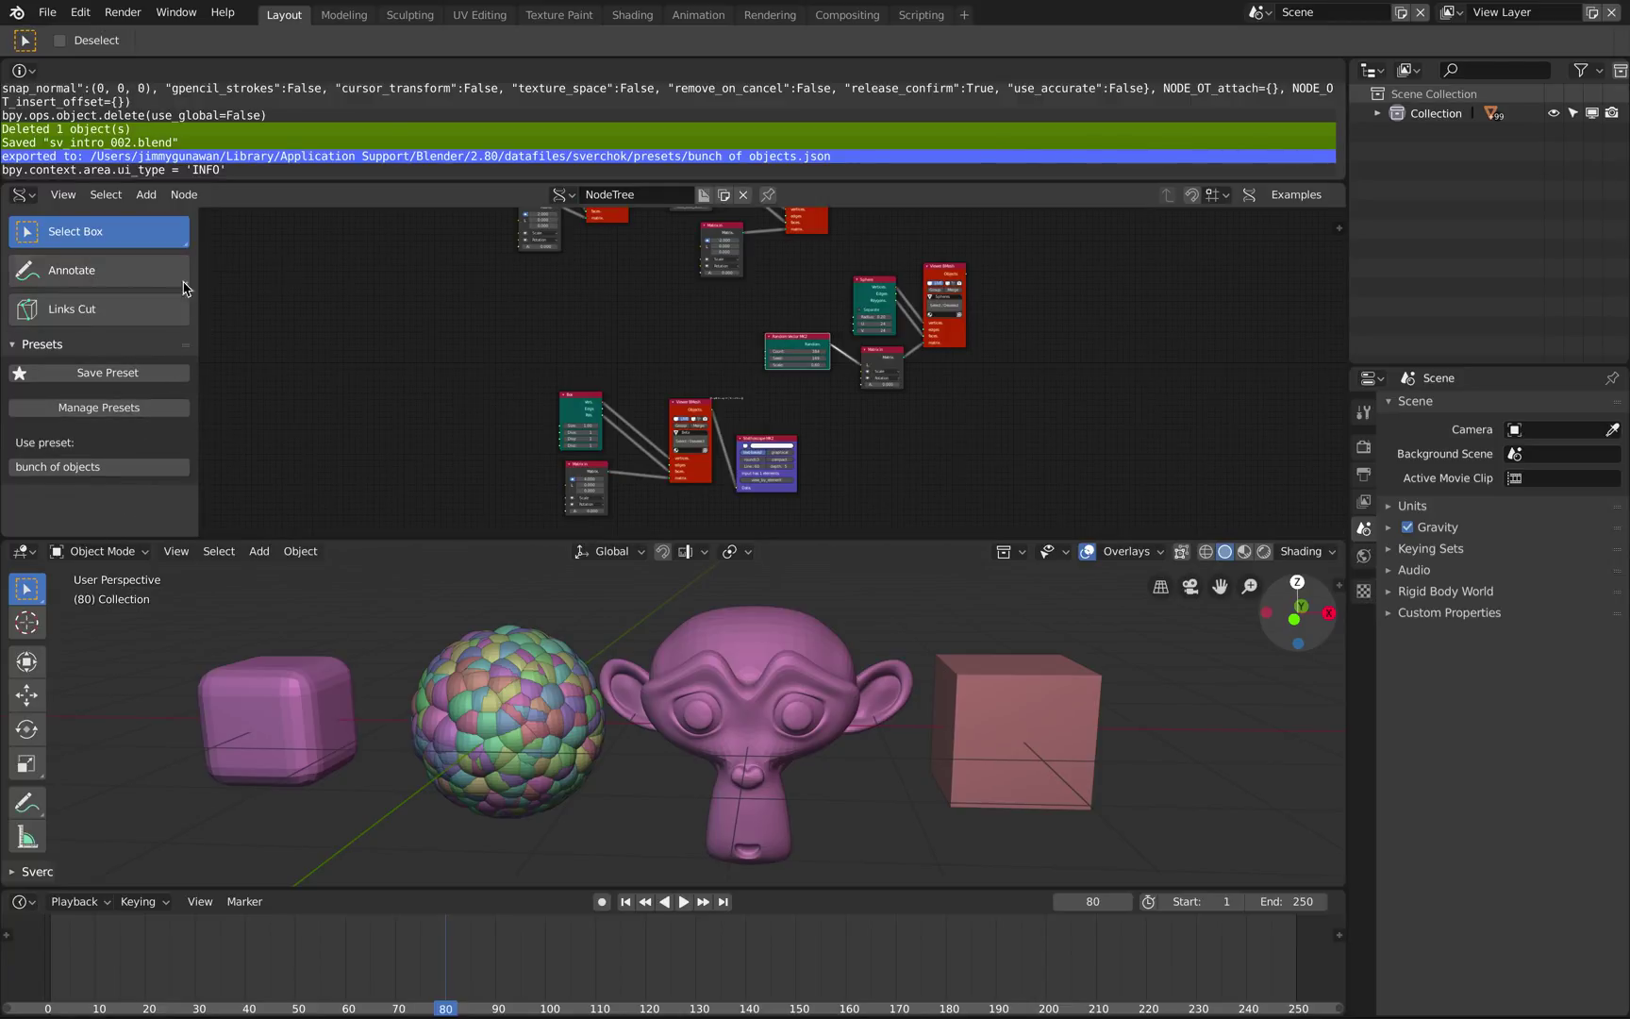
middle_drag(463, 386, 455, 391)
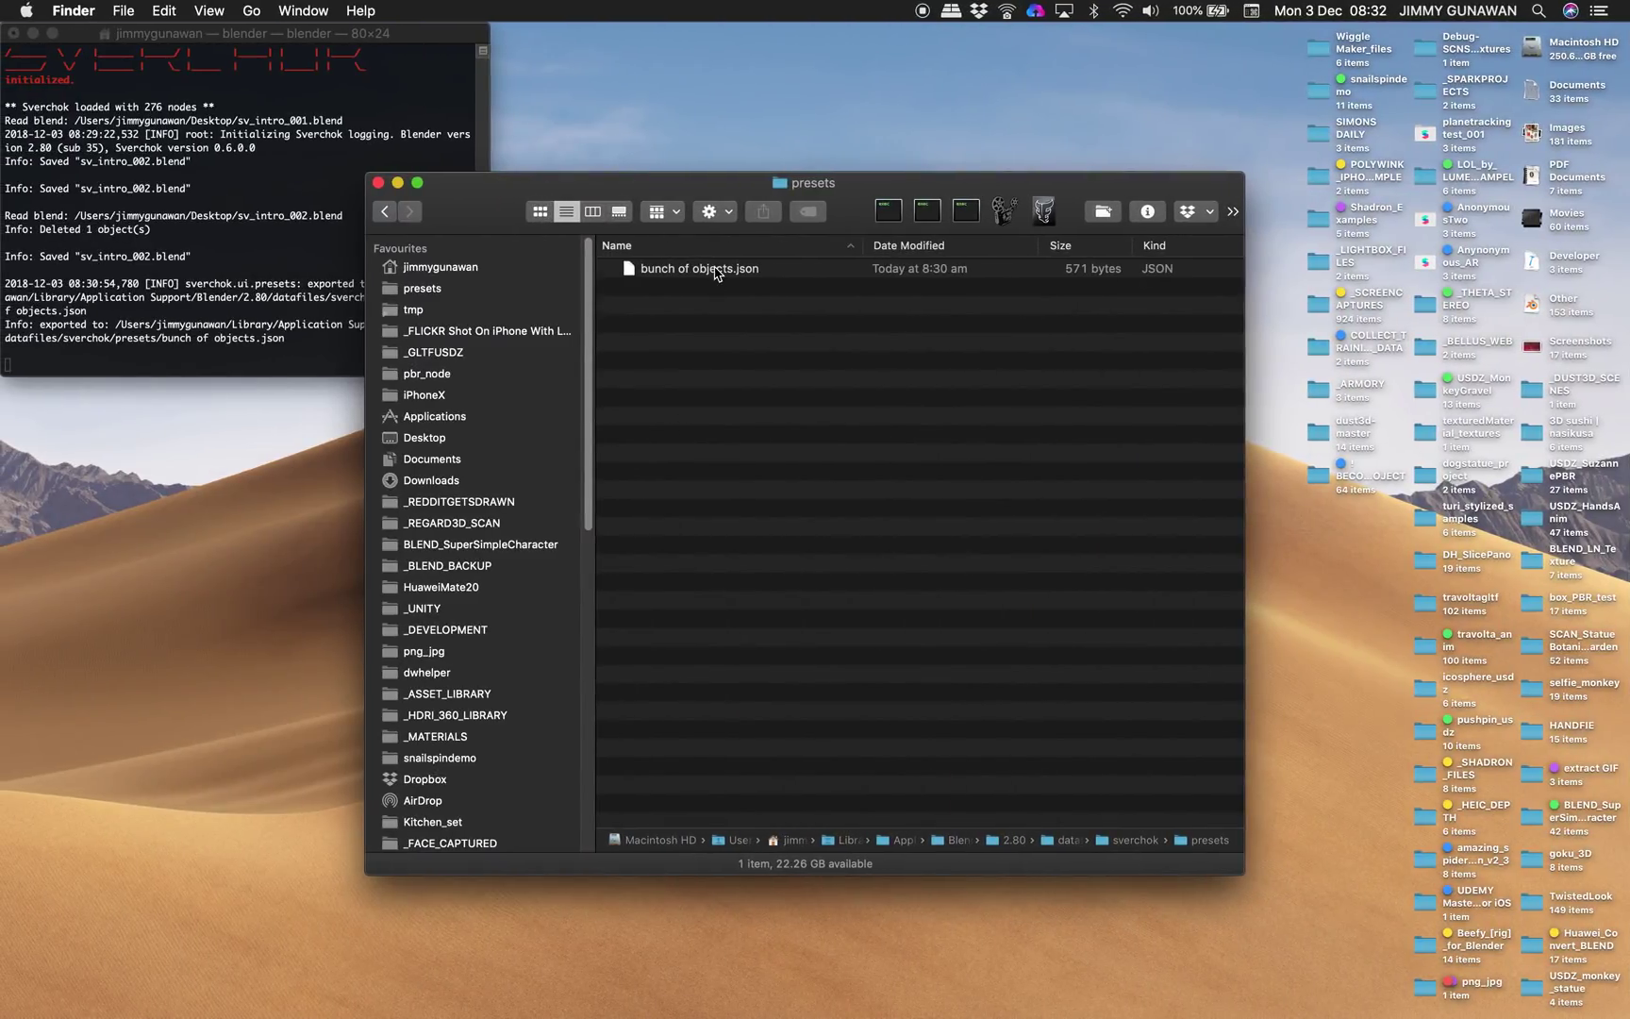
right_click(716, 270)
mouse_move(769, 300)
click(1011, 294)
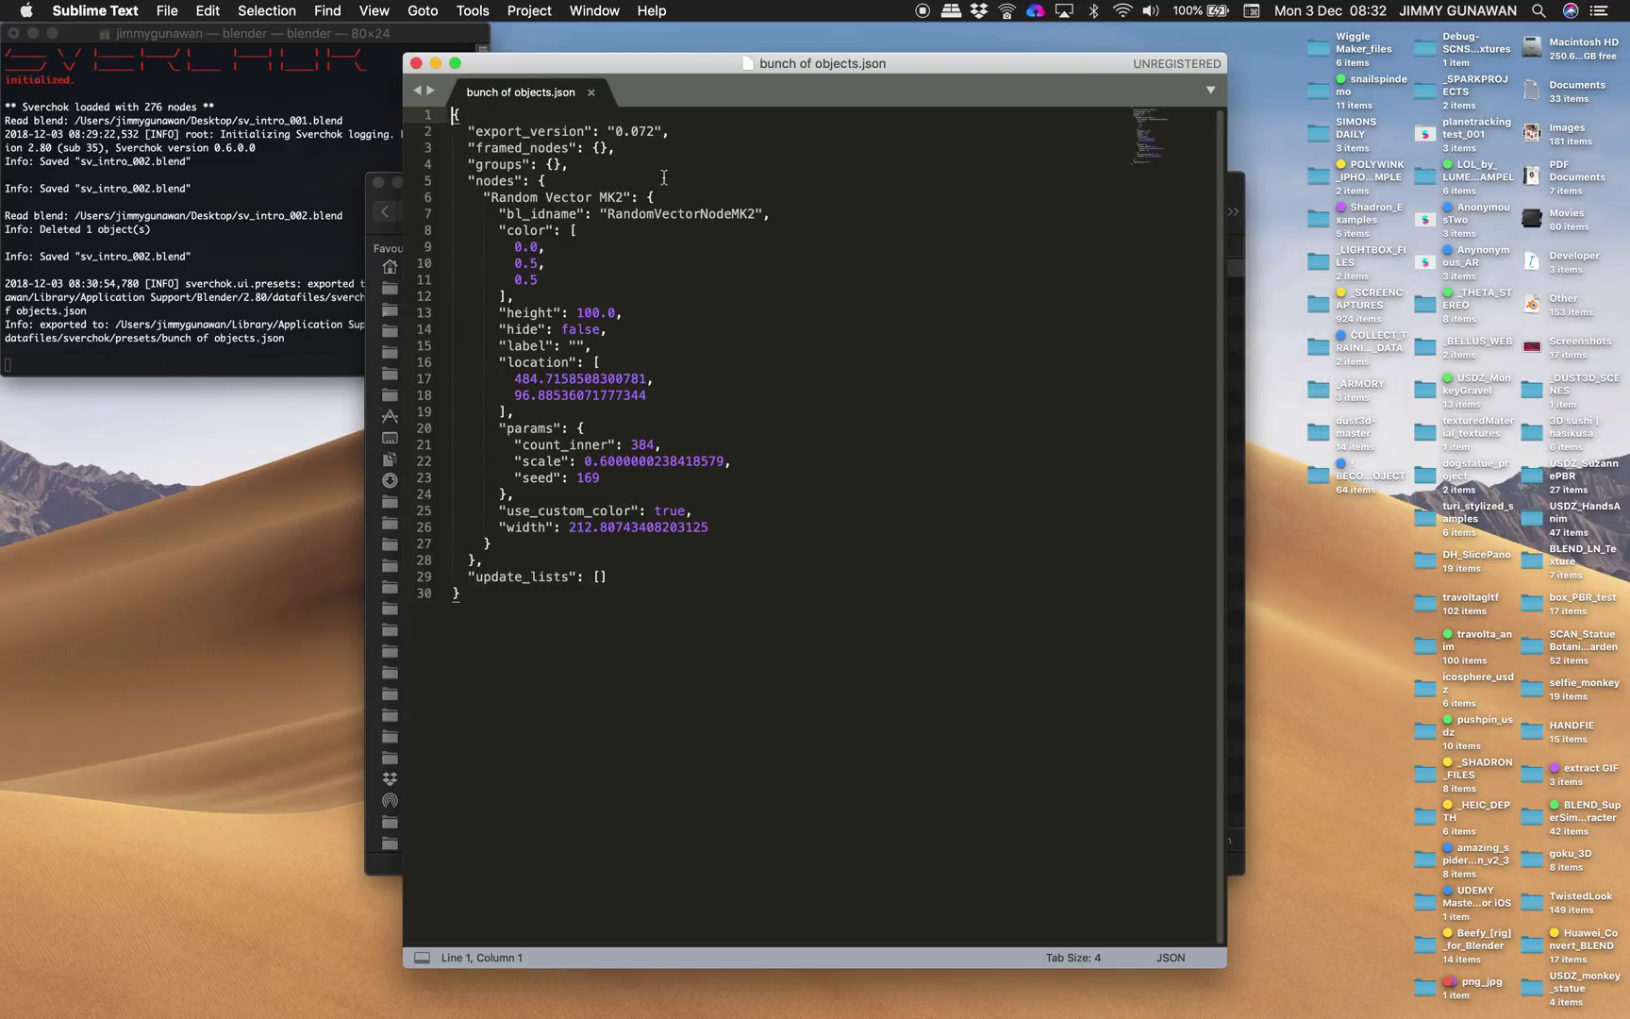
drag(661, 70, 659, 69)
drag(627, 594, 600, 285)
click(600, 286)
Switch back to Blender, select all nodes in the tree and save them over the "bunch of objects" preset.
key(ctrl+Right)
ctrl+middle_drag(548, 304, 548, 378)
key(a)
key(a)
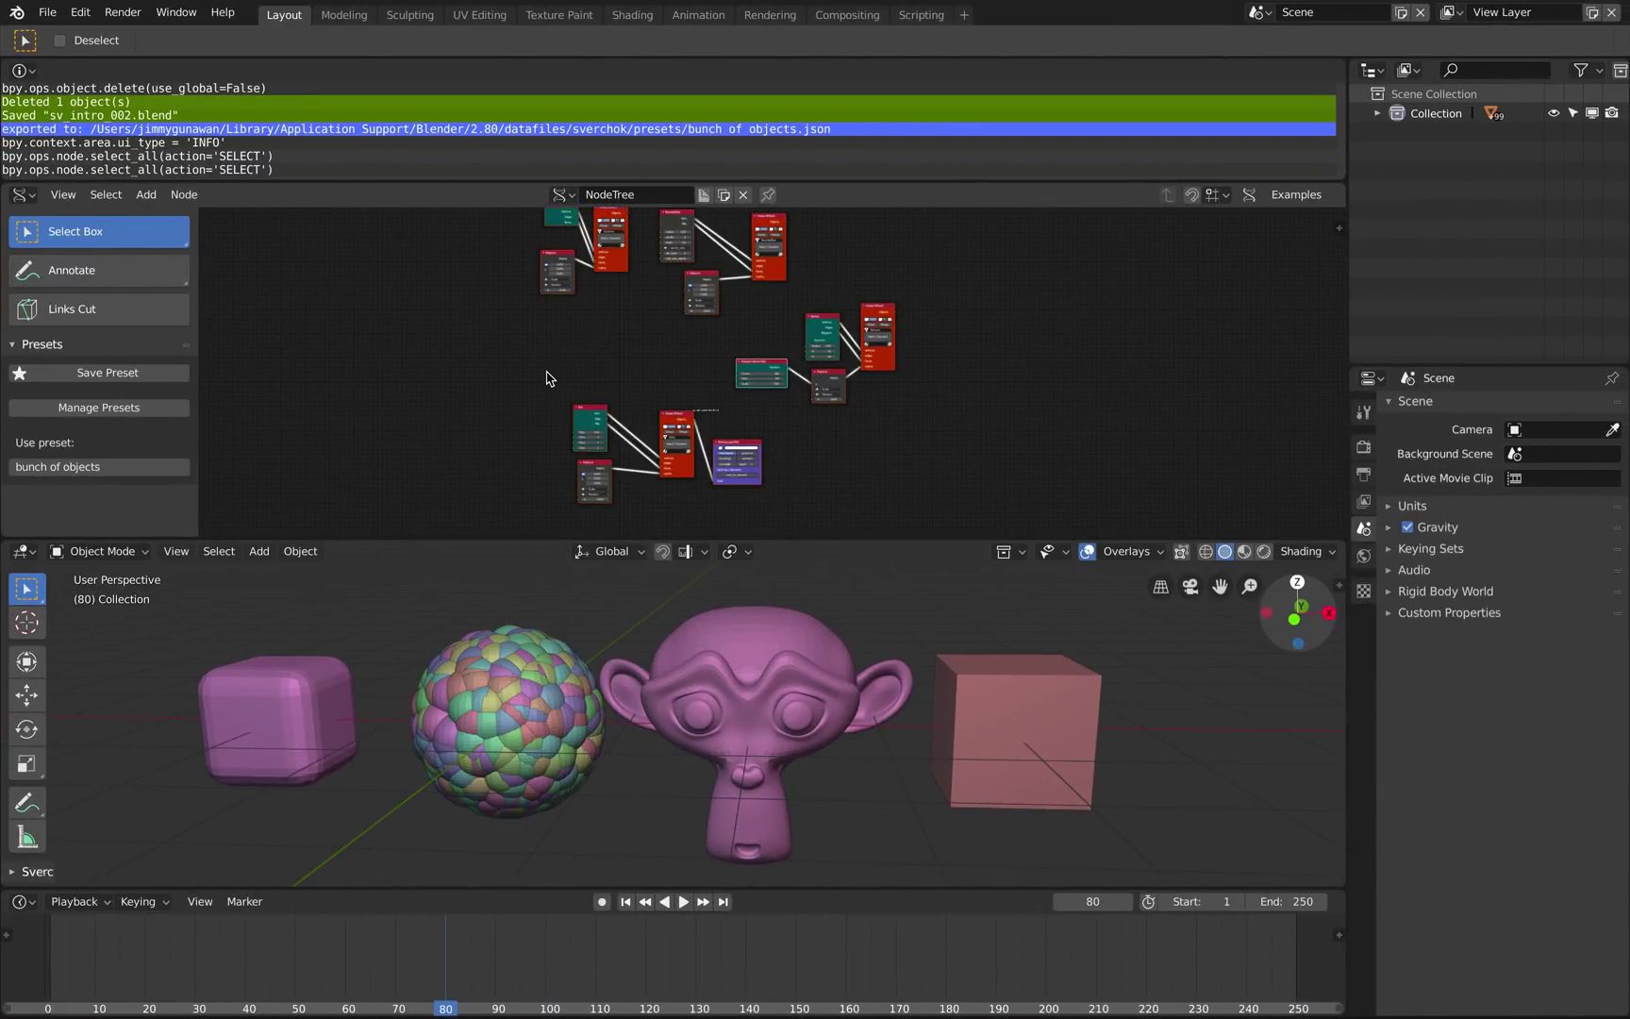
key(a)
key(a)
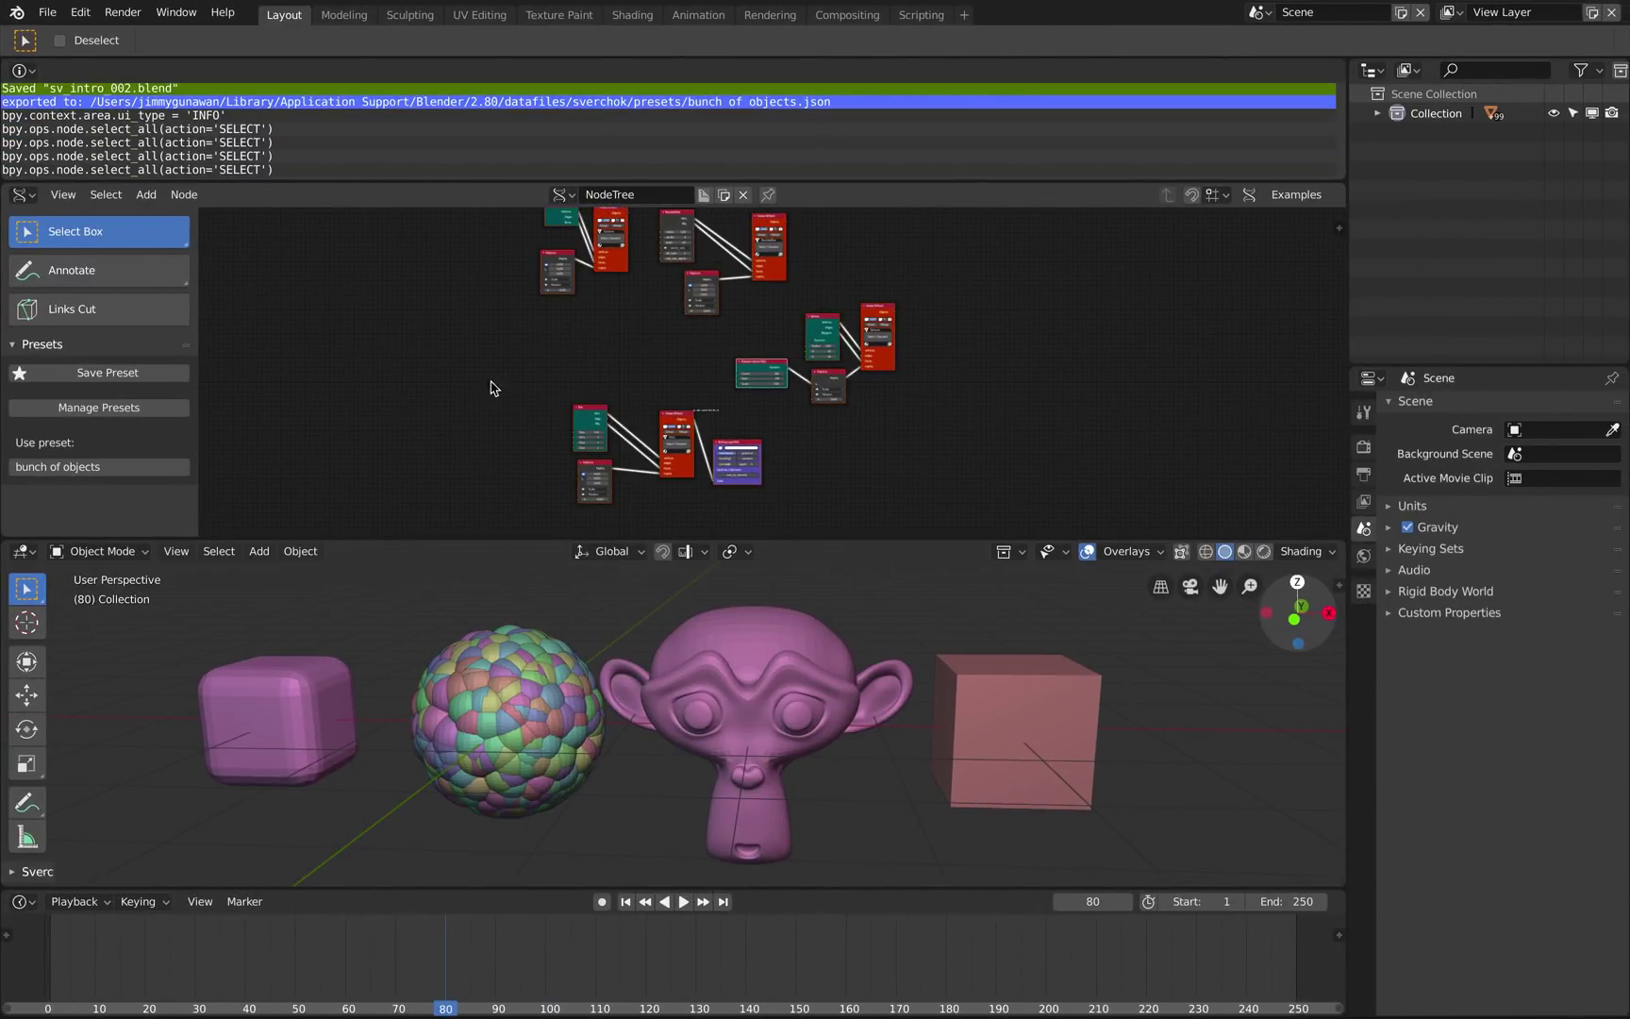
click(156, 373)
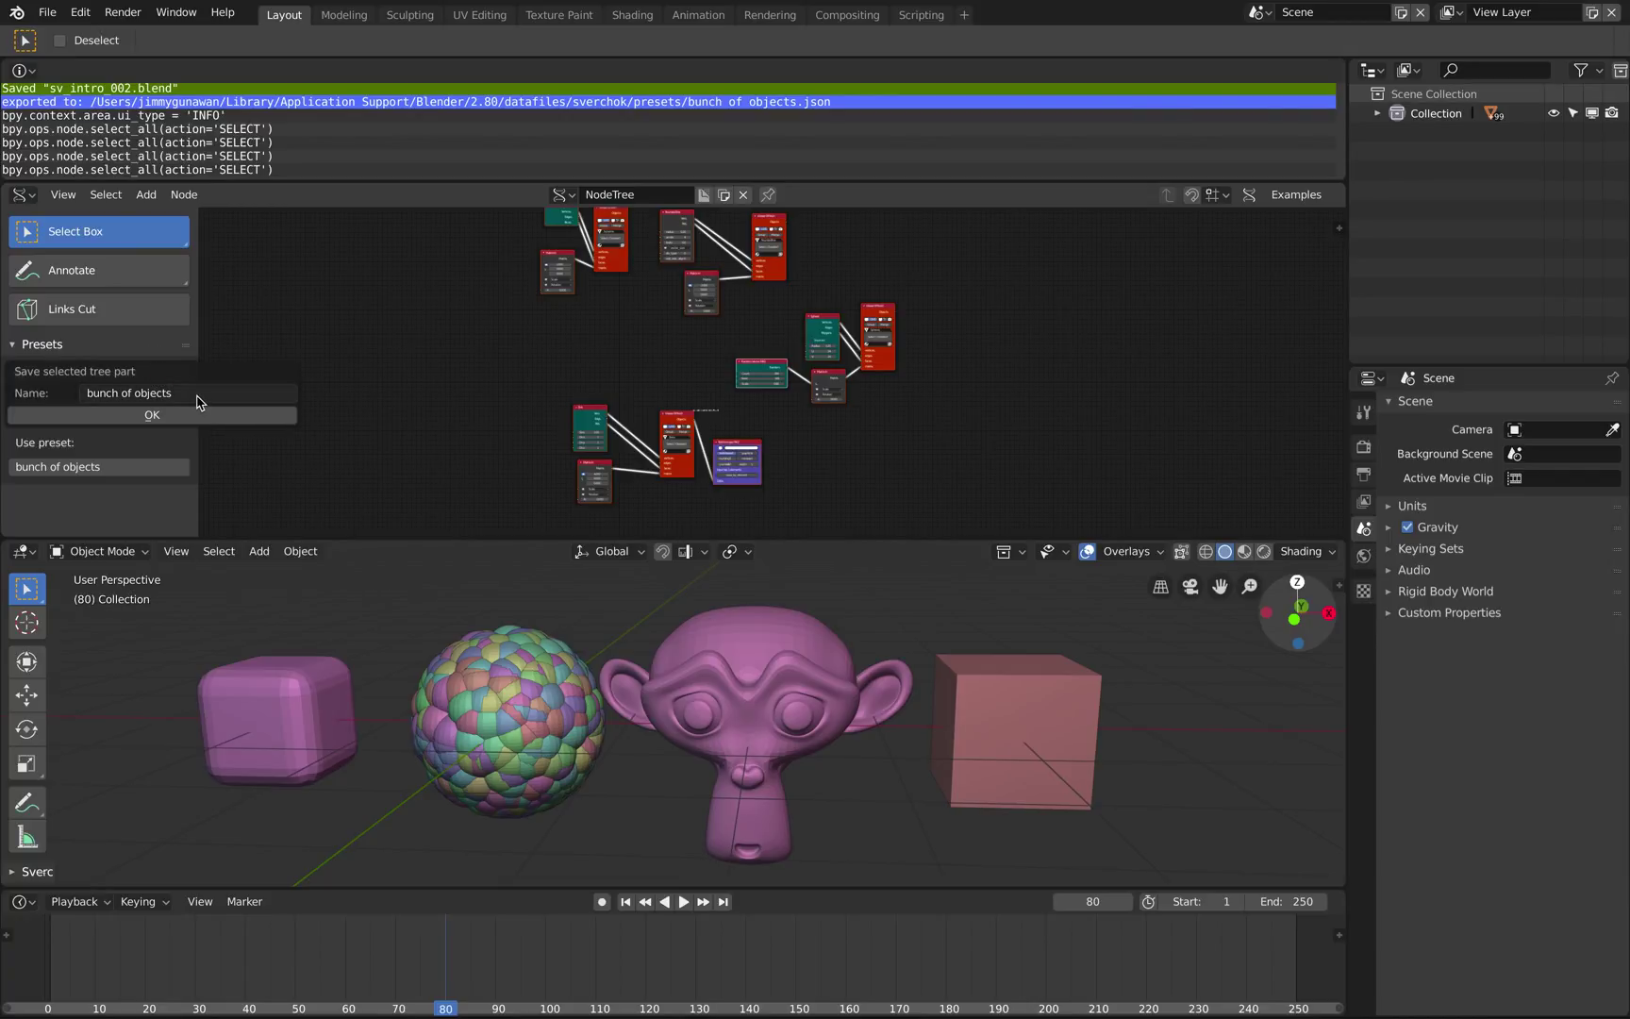
click(193, 414)
Check the re-exported bunch of objects.json in Sublime Text and return to Blender.
key(ctrl+Left)
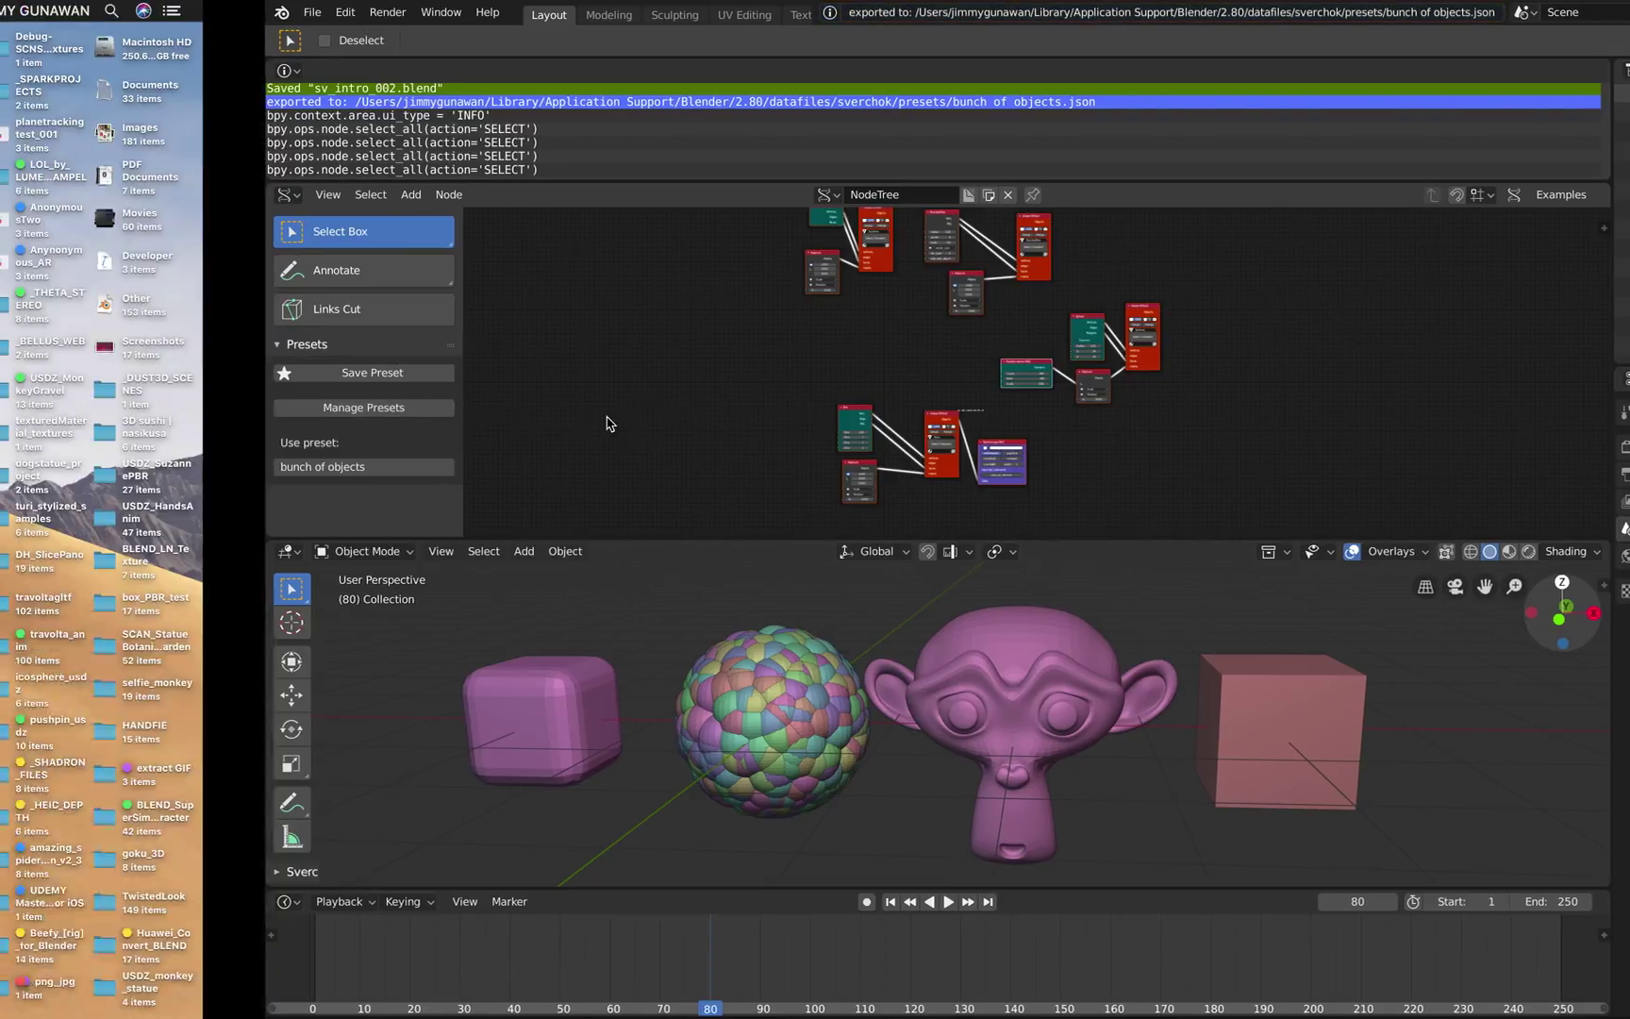
click(667, 286)
drag(1145, 193, 1198, 268)
key(ctrl+Right)
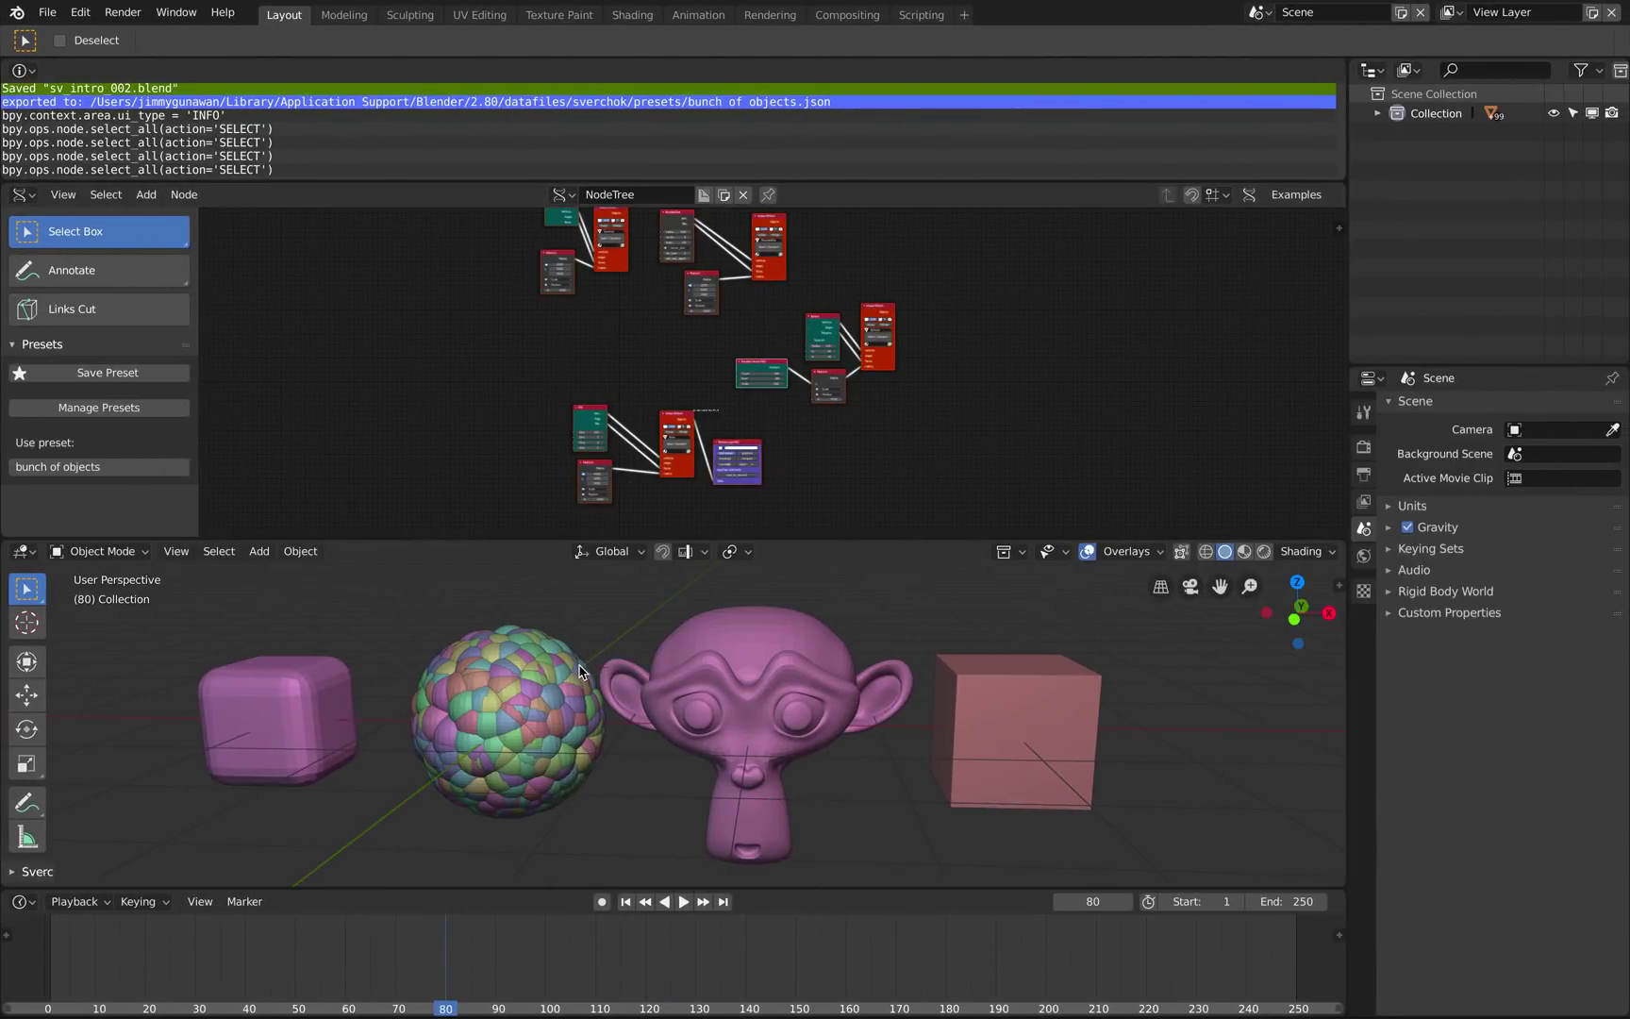
Start a new Blender file with the default cube scene.
click(47, 14)
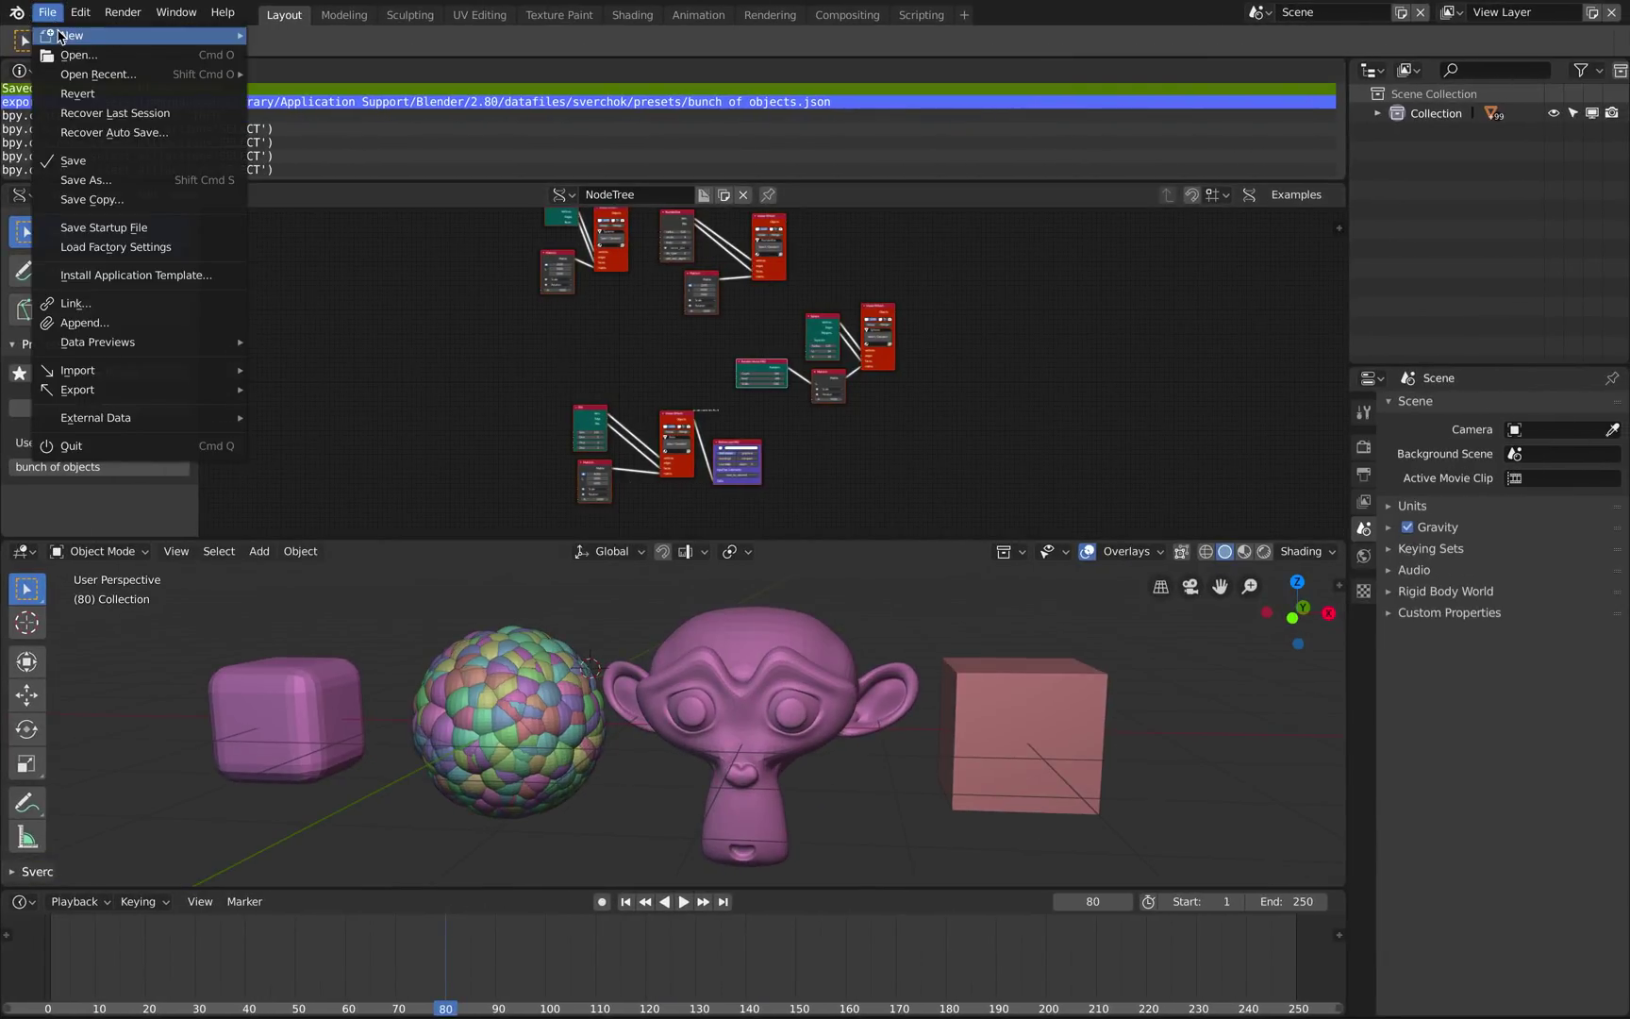
mouse_move(59, 35)
click(283, 37)
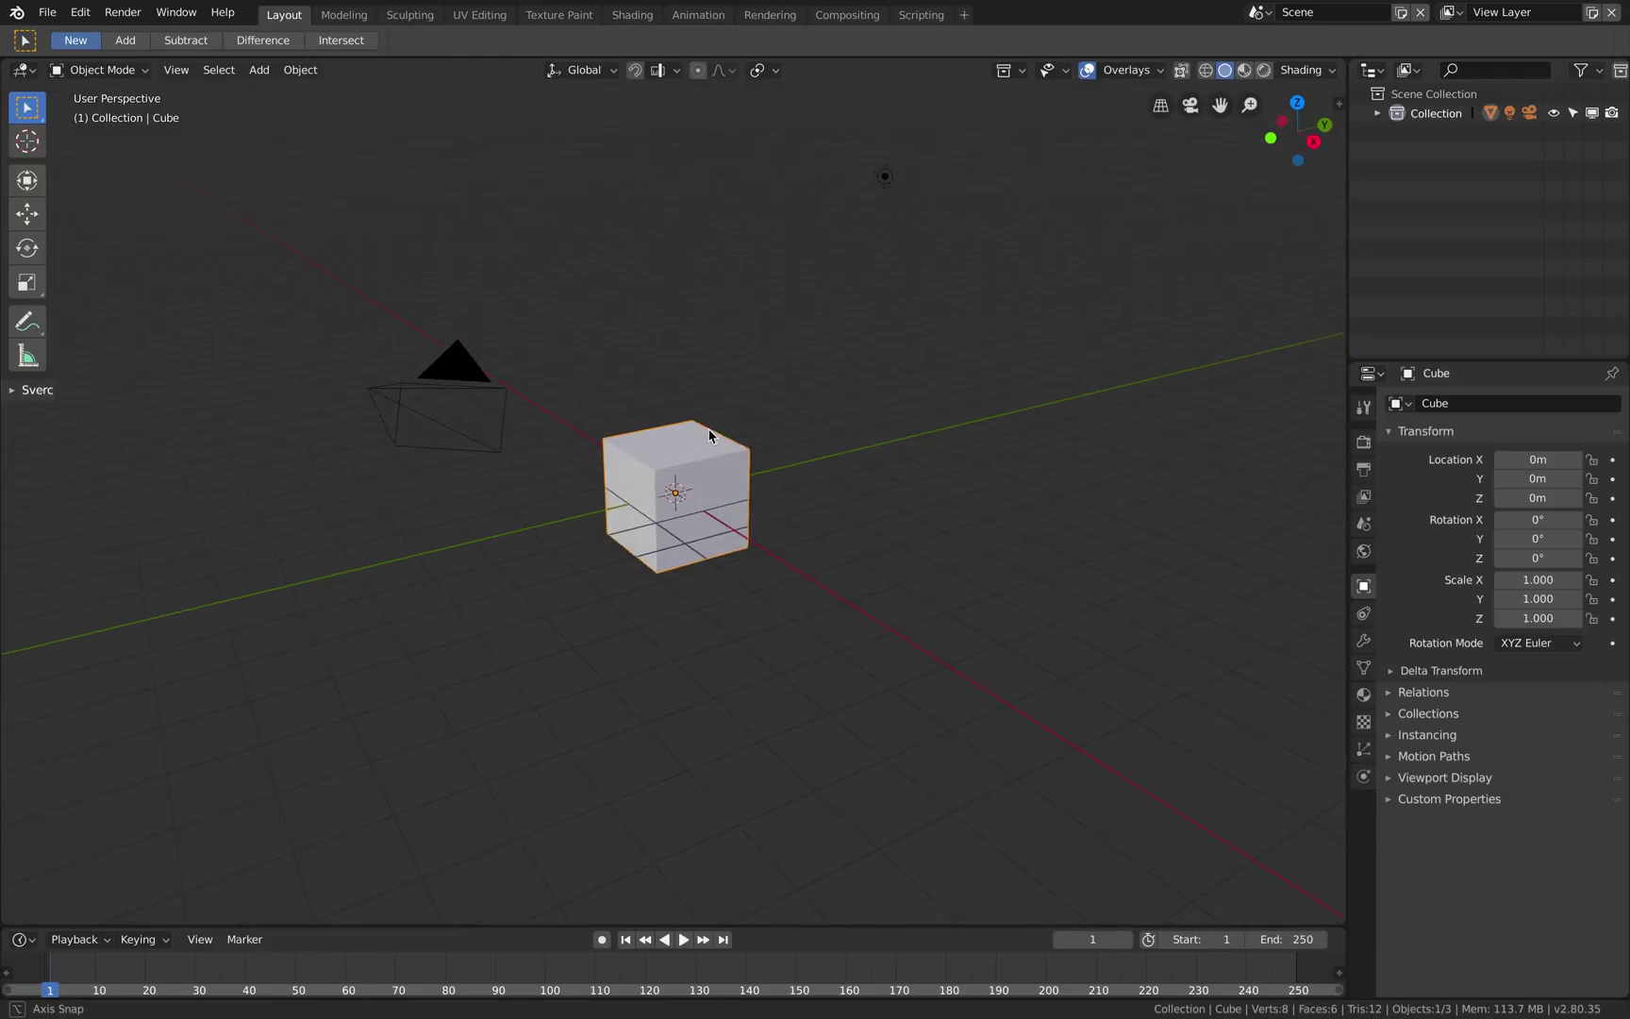
middle_drag(710, 435, 722, 437)
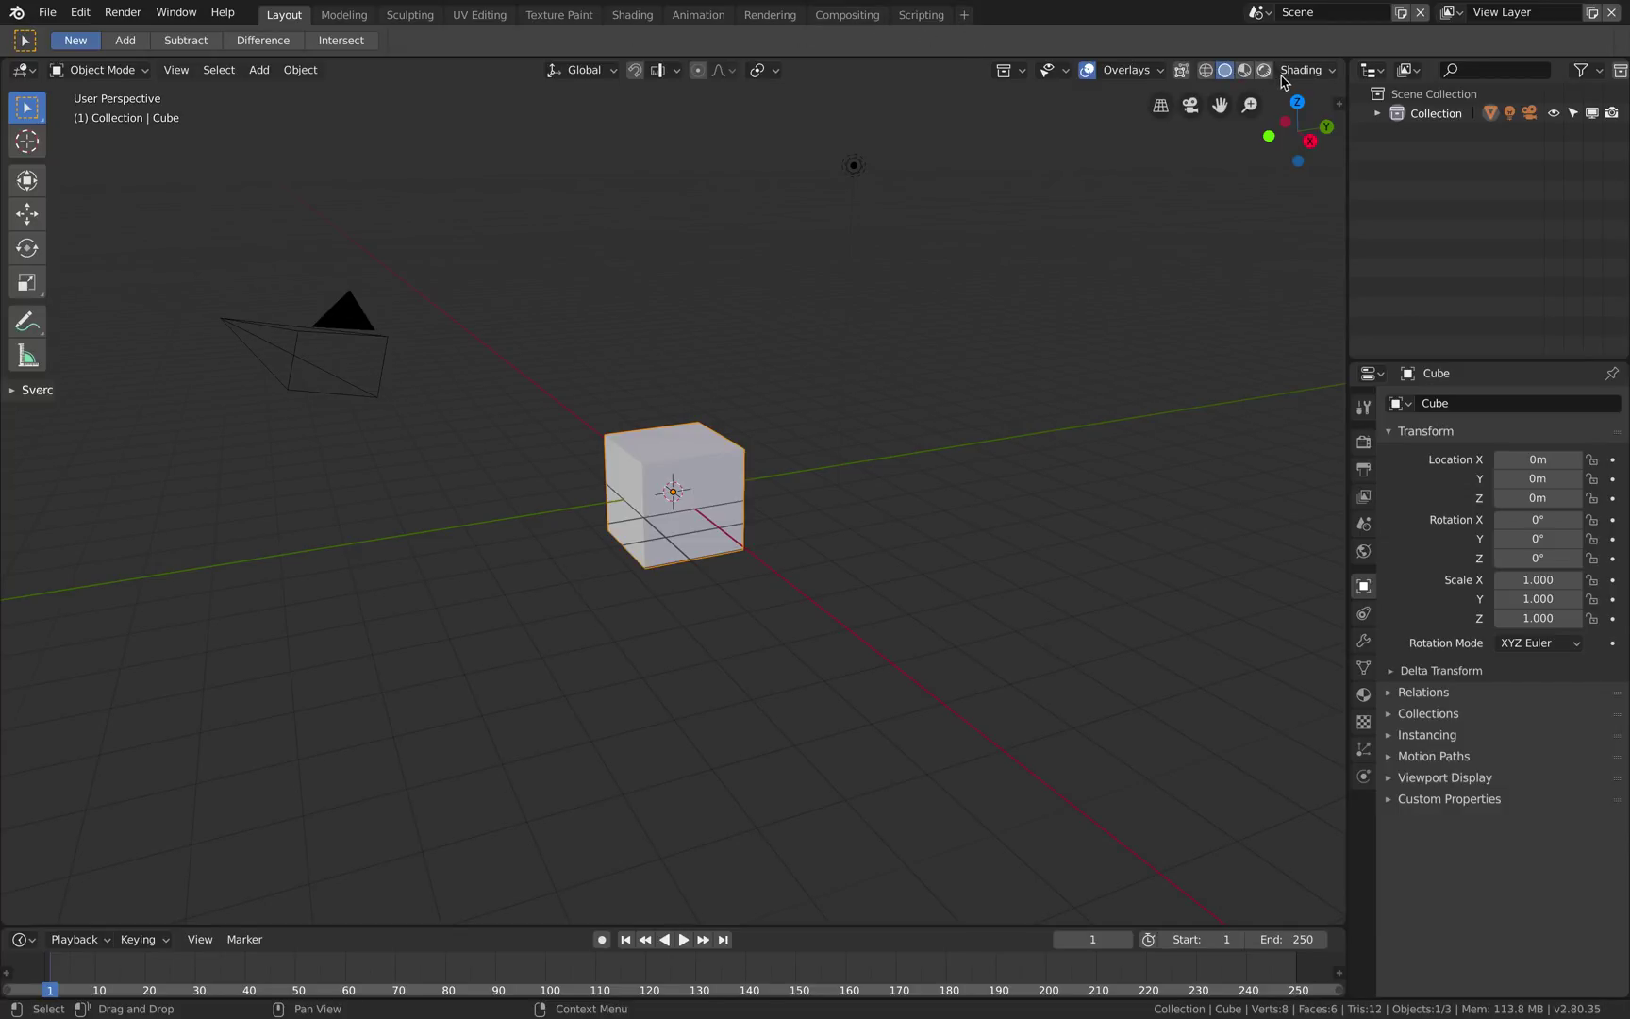
Split the 3D viewport into upper and lower areas, make the upper one a Sverchok Nodes editor and create a new node tree.
drag(1345, 58, 1345, 451)
click(20, 71)
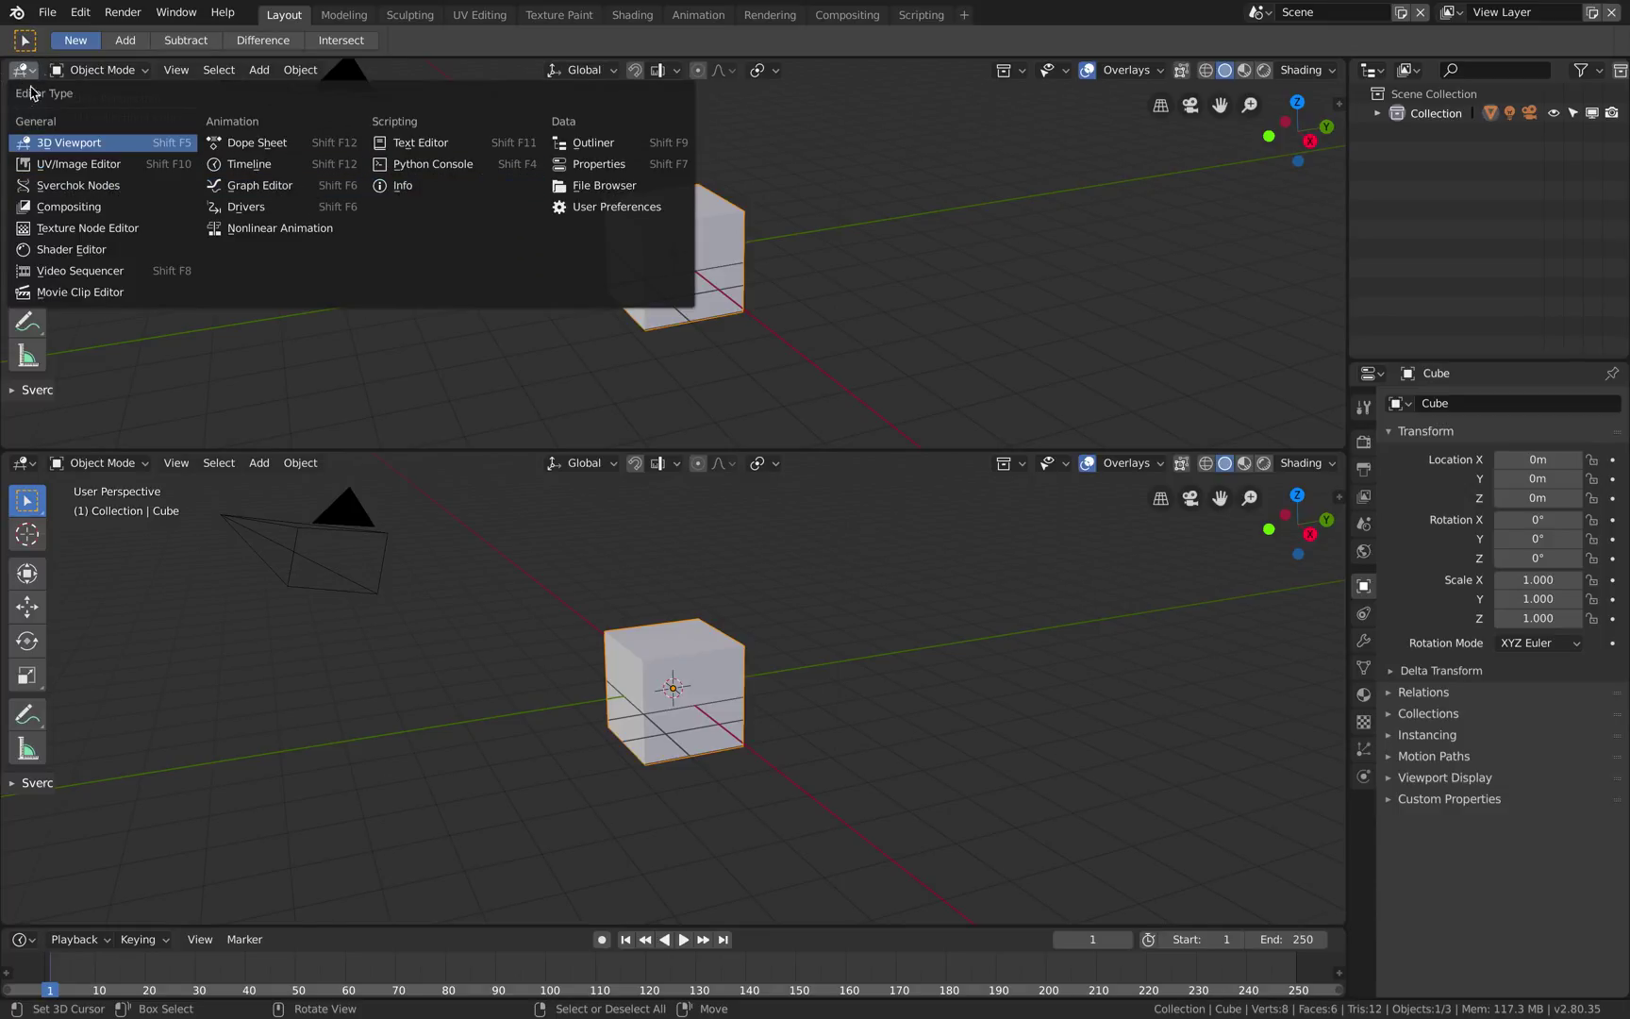
click(69, 142)
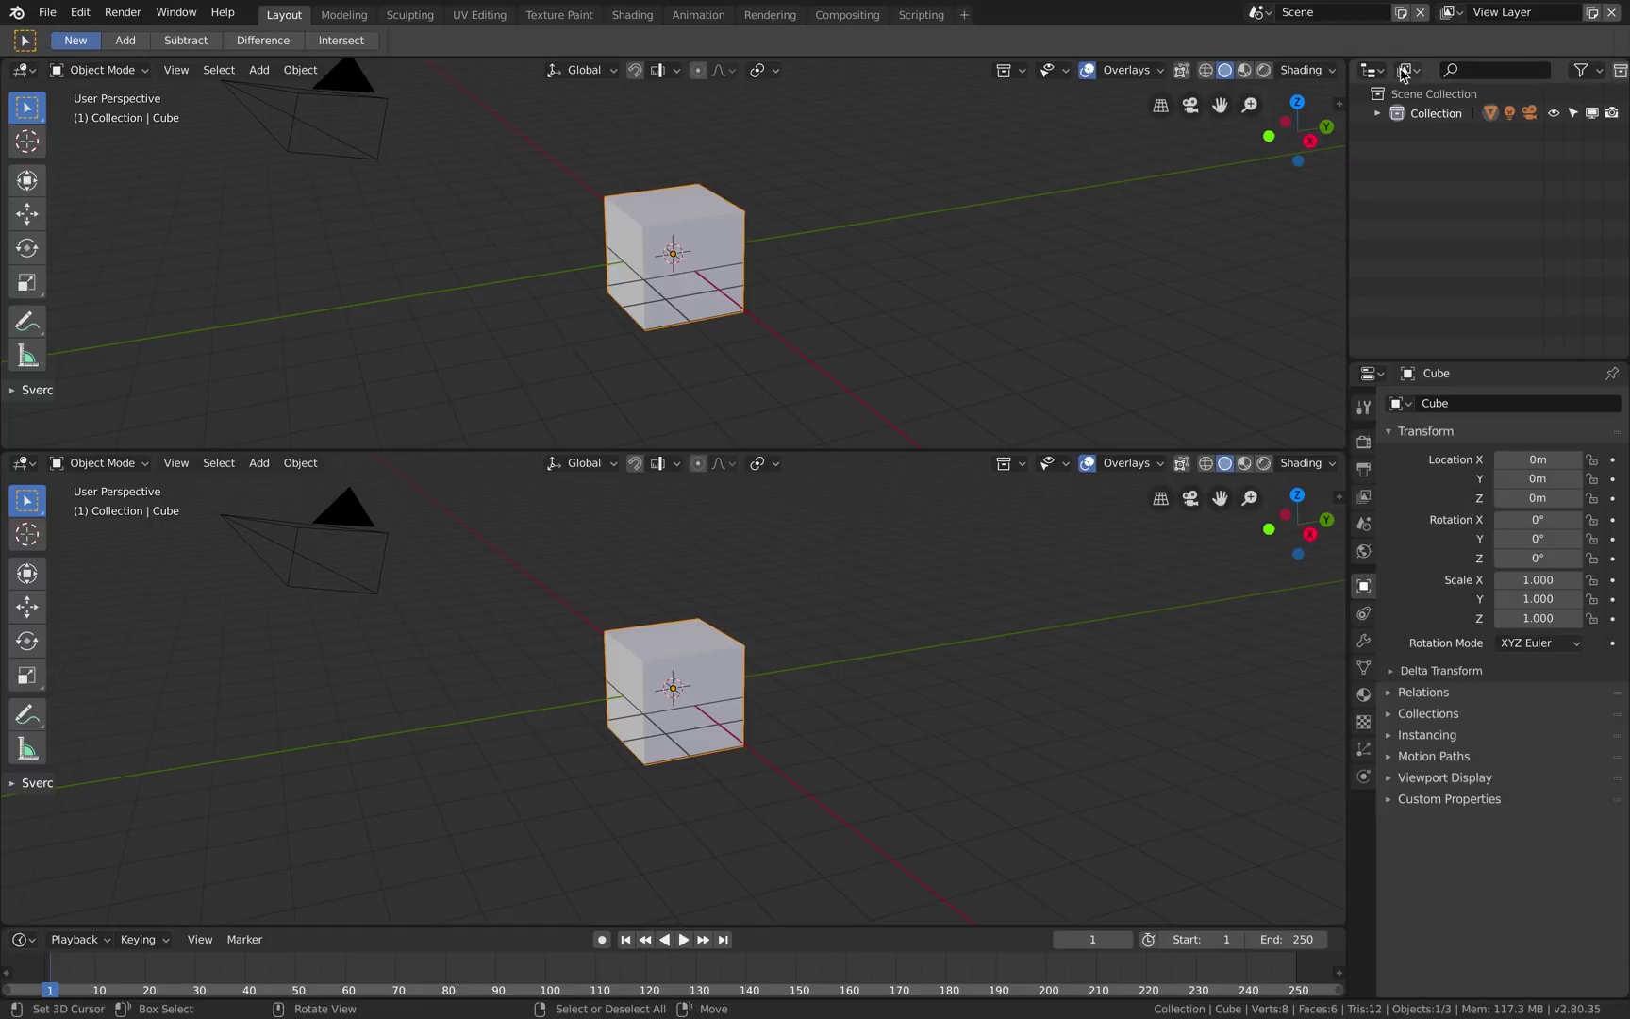
click(28, 73)
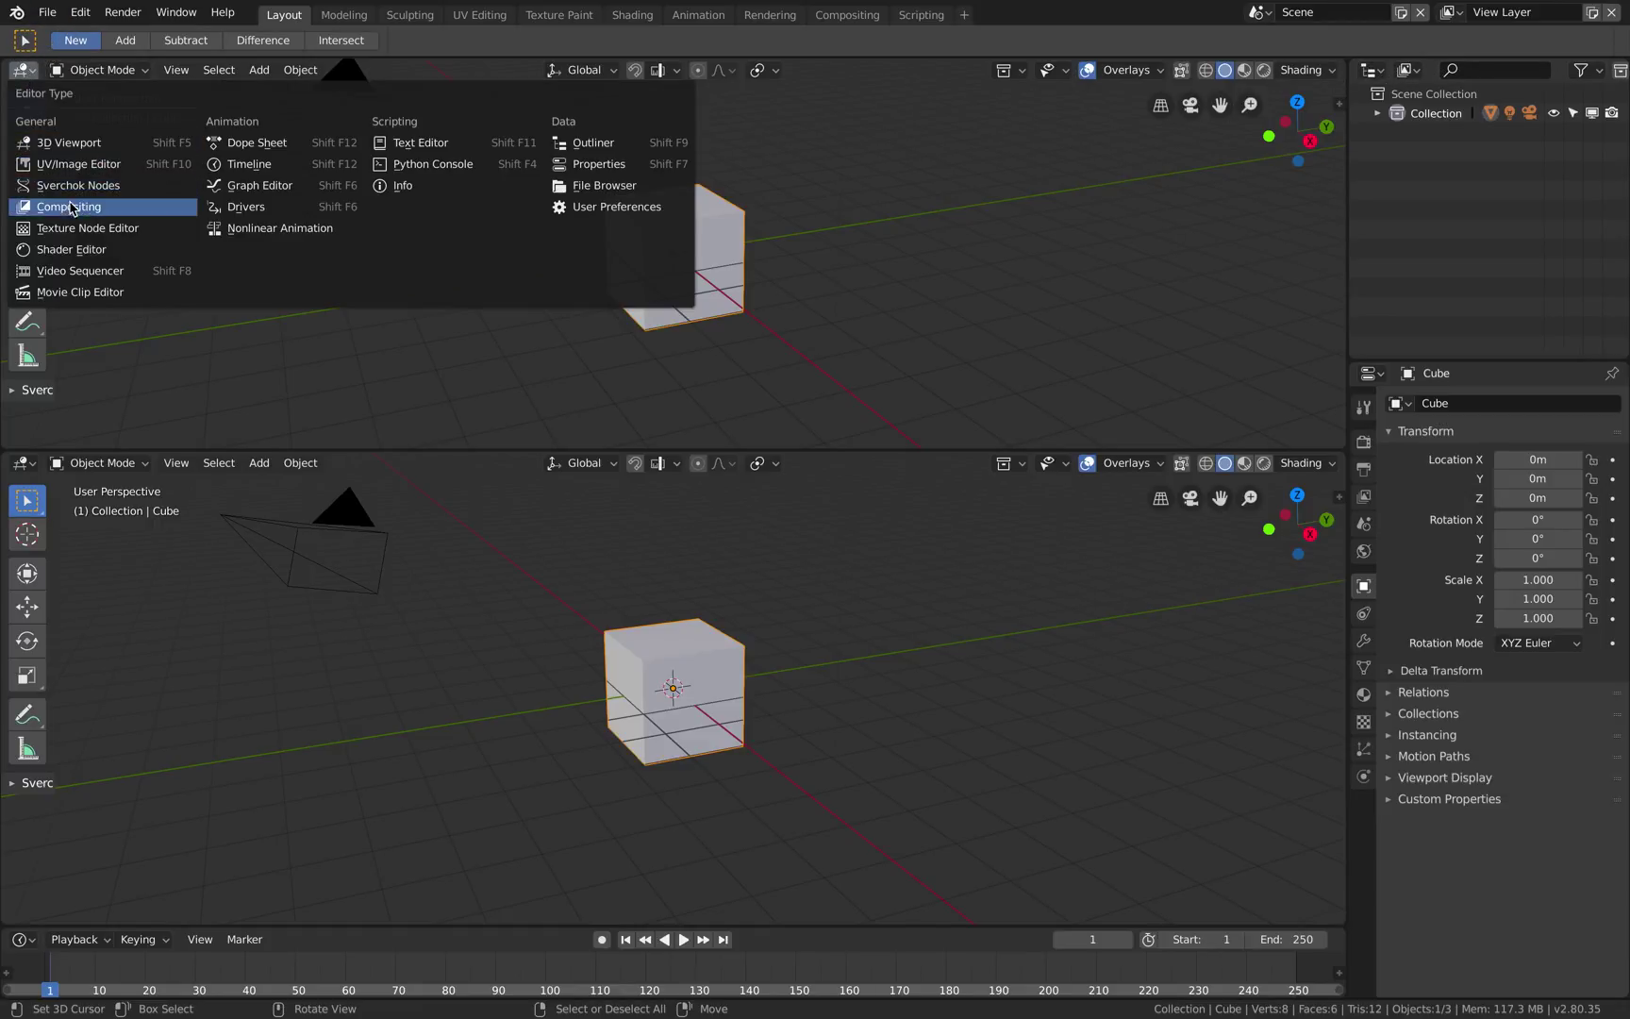
click(98, 187)
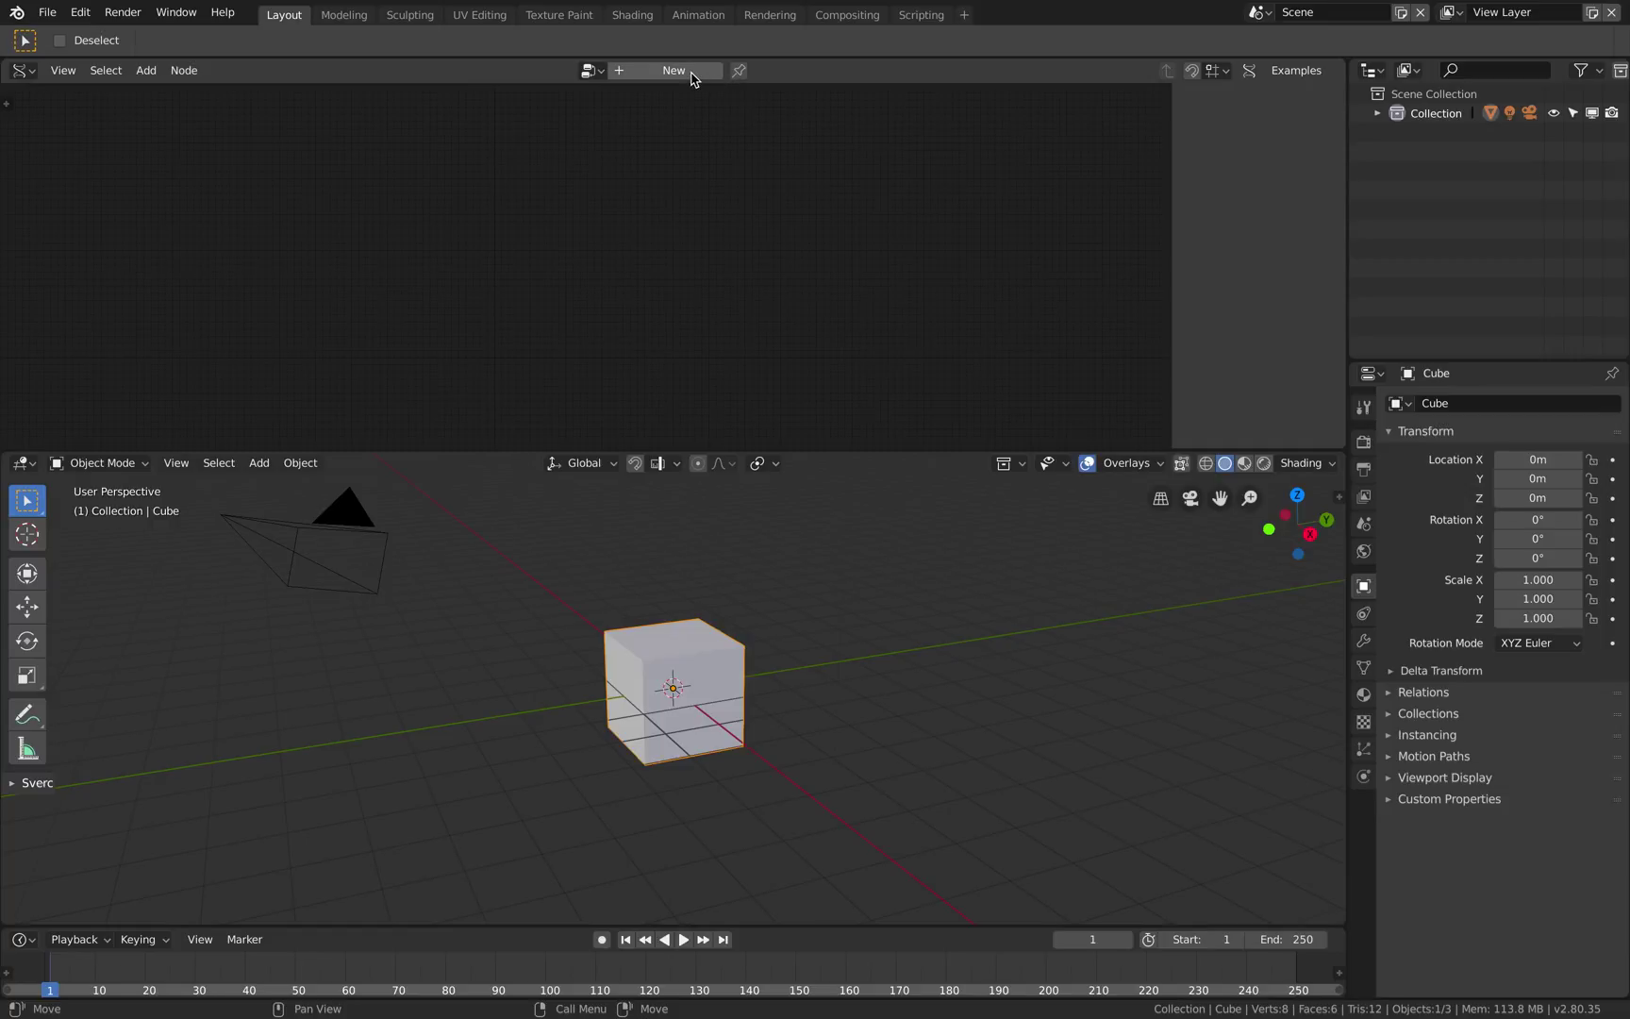
click(691, 74)
Show the Sverchok node editor's tool shelf and widen it.
click(24, 74)
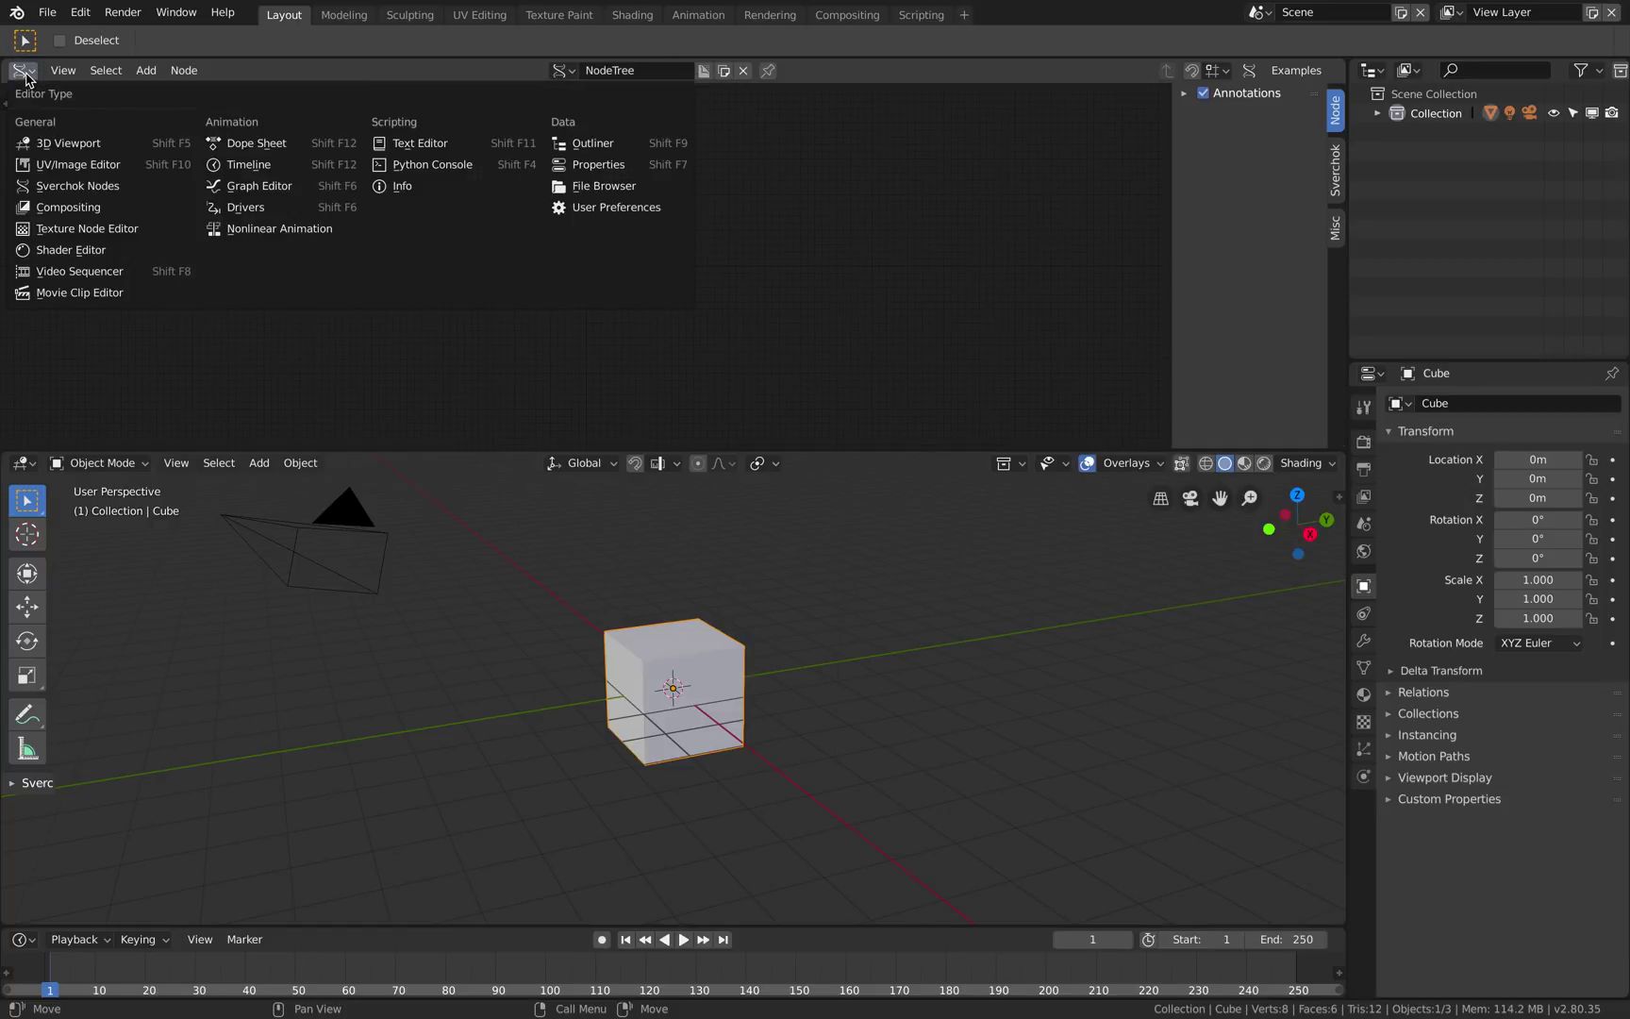
key(c)
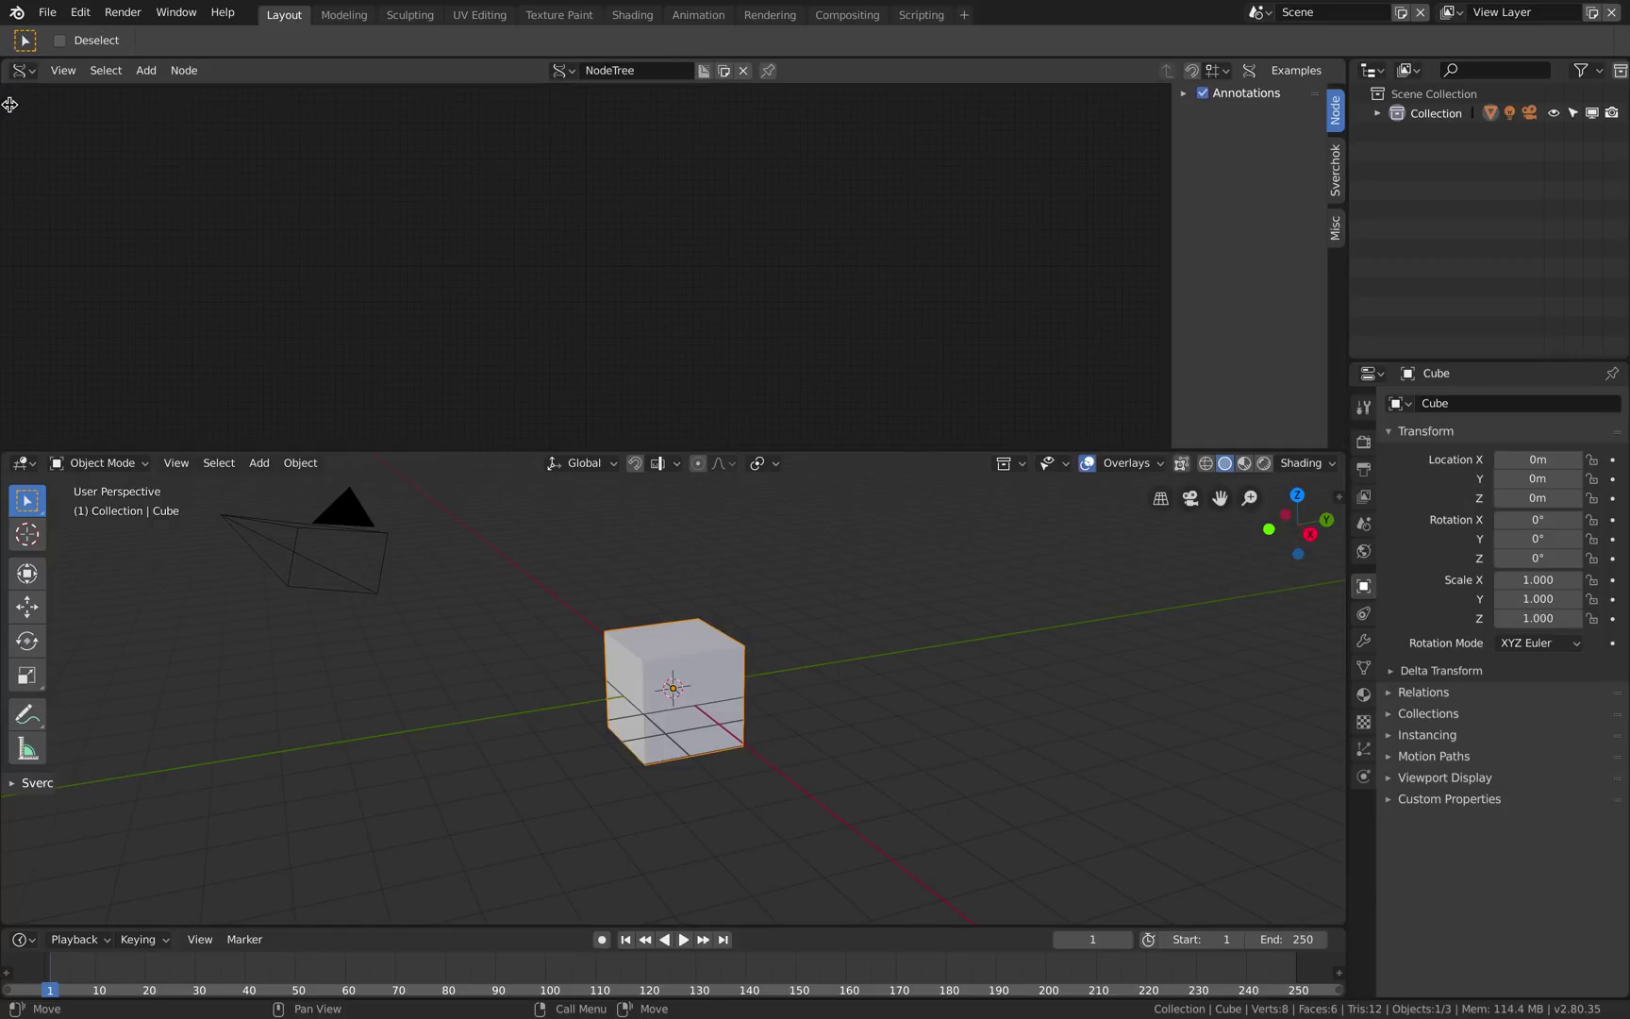
click(9, 104)
drag(56, 239, 281, 266)
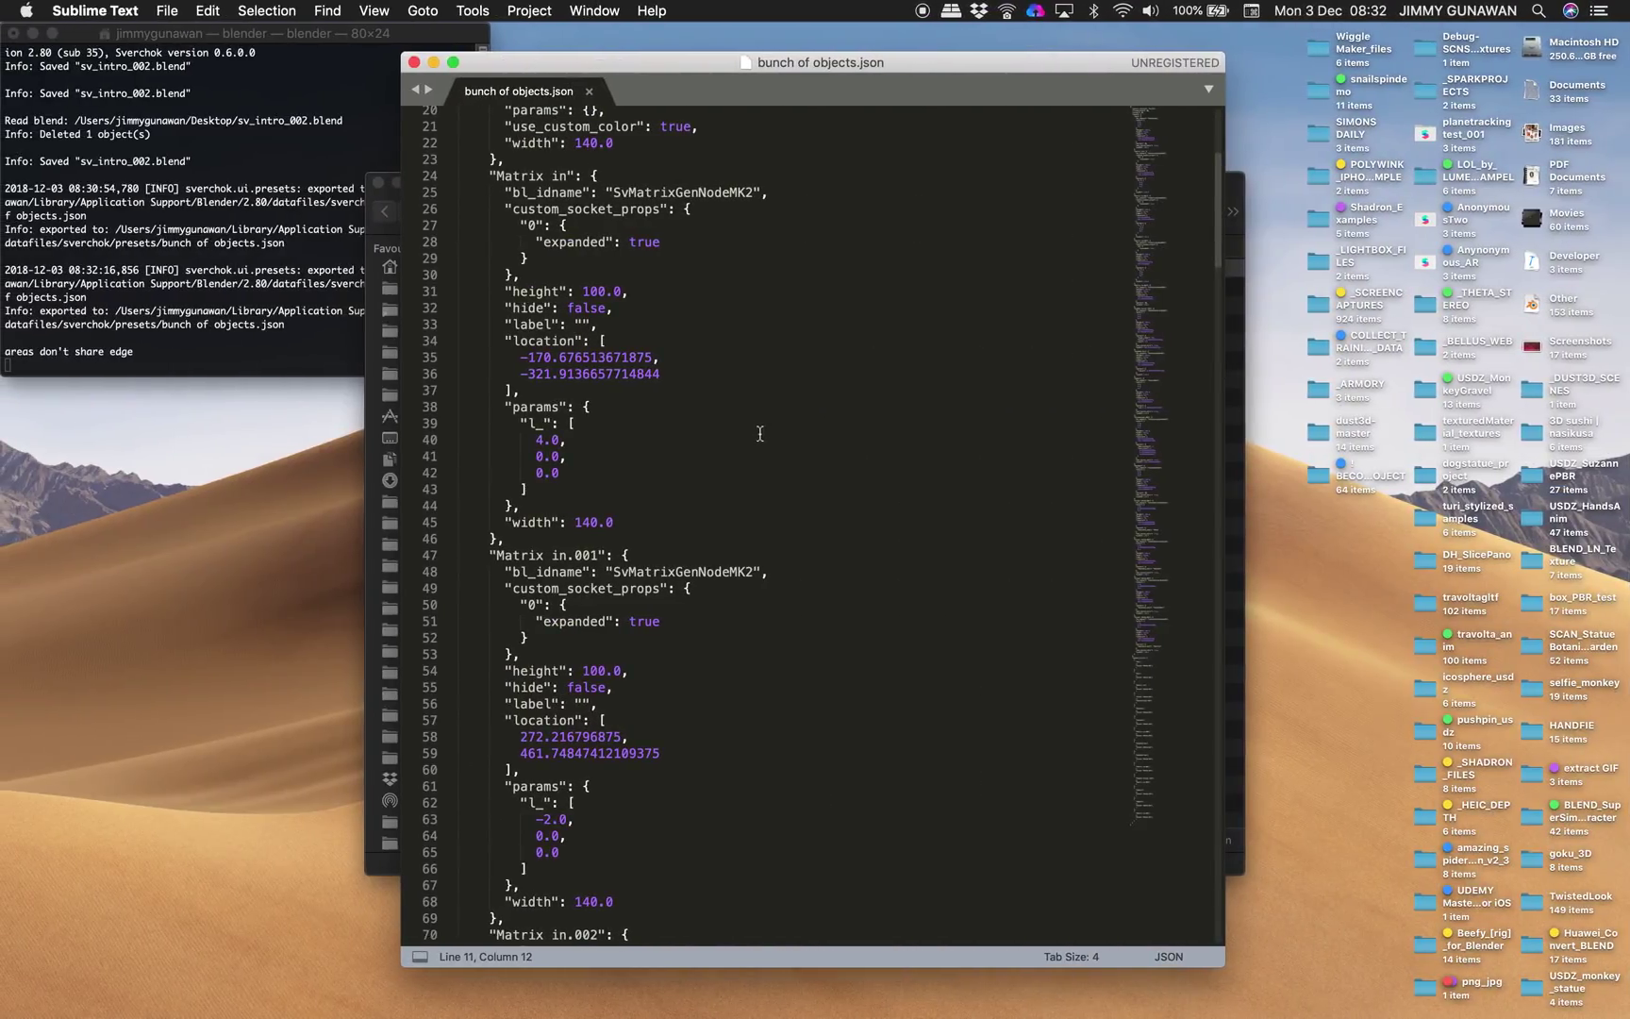
Switch to Sublime Text and examine the node definitions and update_lists entries in bunch of objects.json.
scroll(764, 486, down, 15)
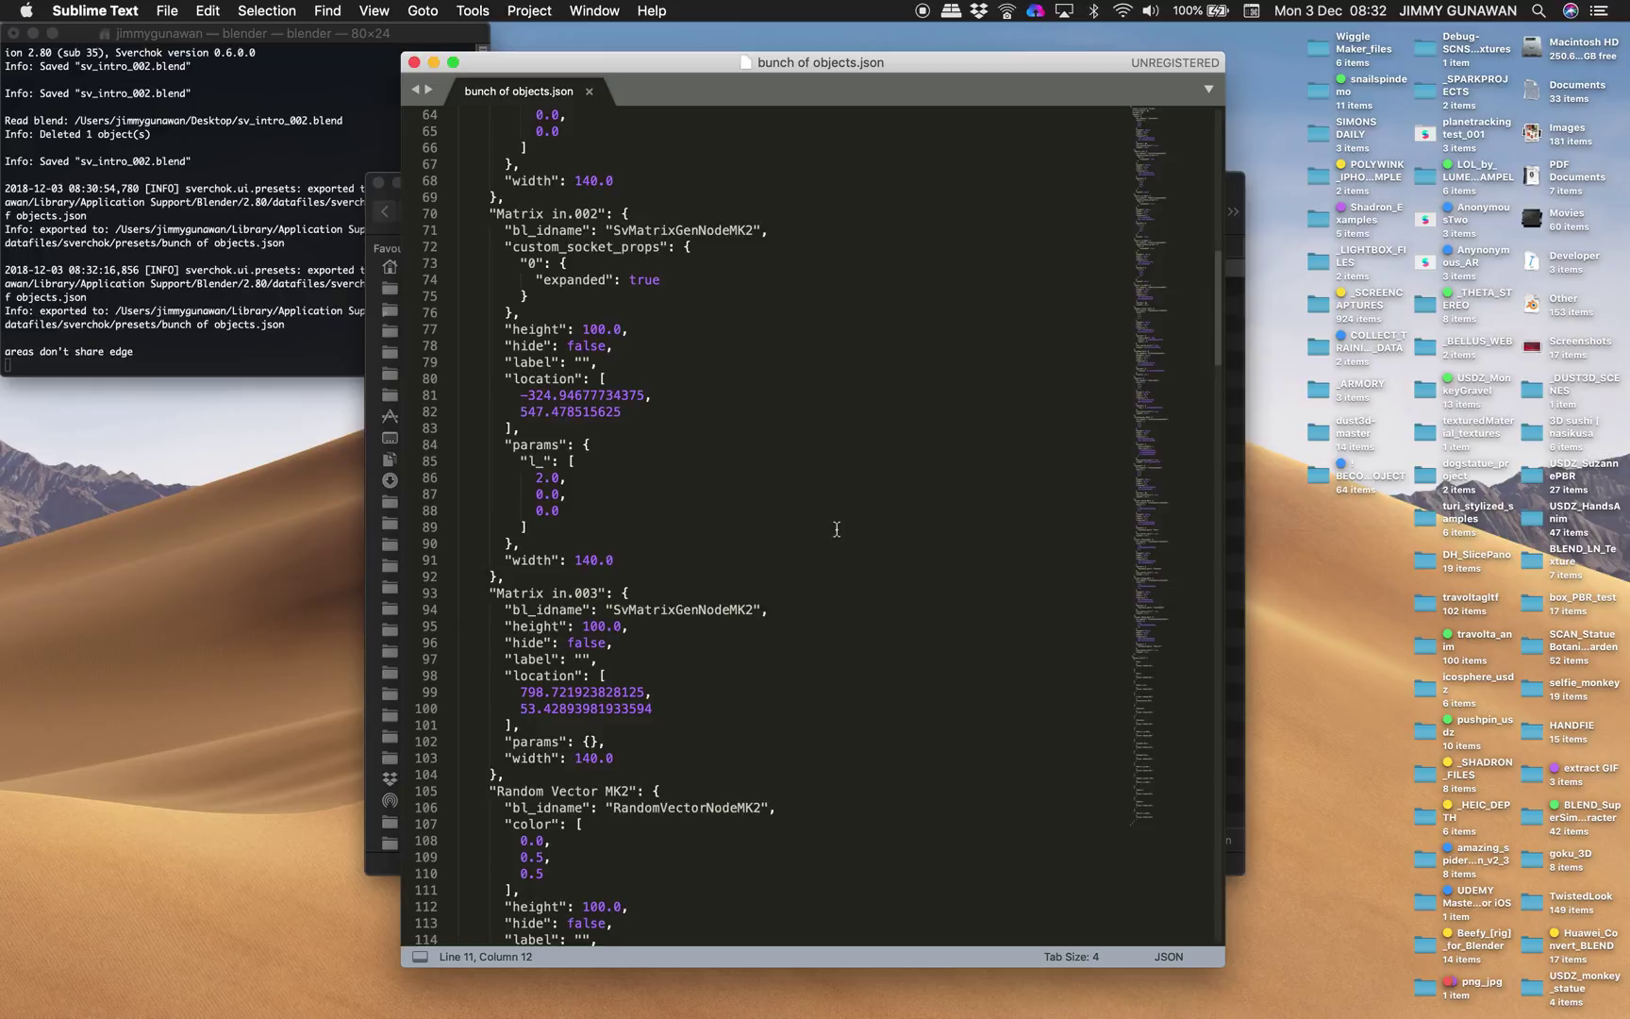
scroll(844, 538, down, 5)
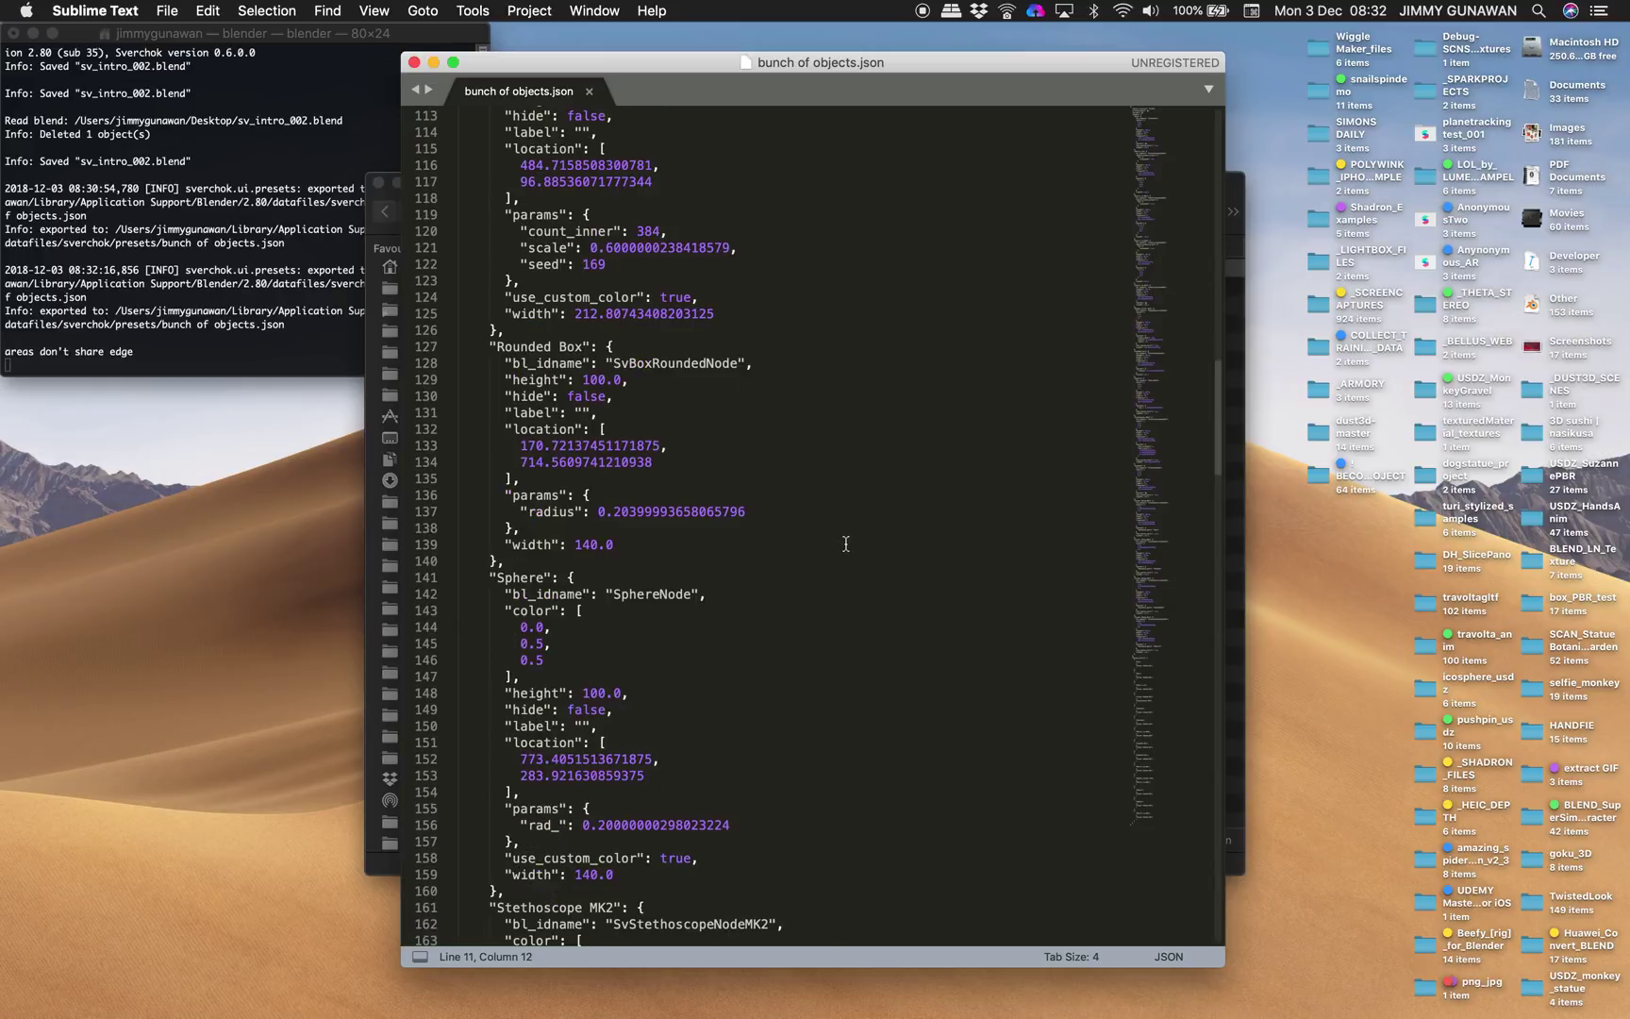
scroll(847, 543, down, 5)
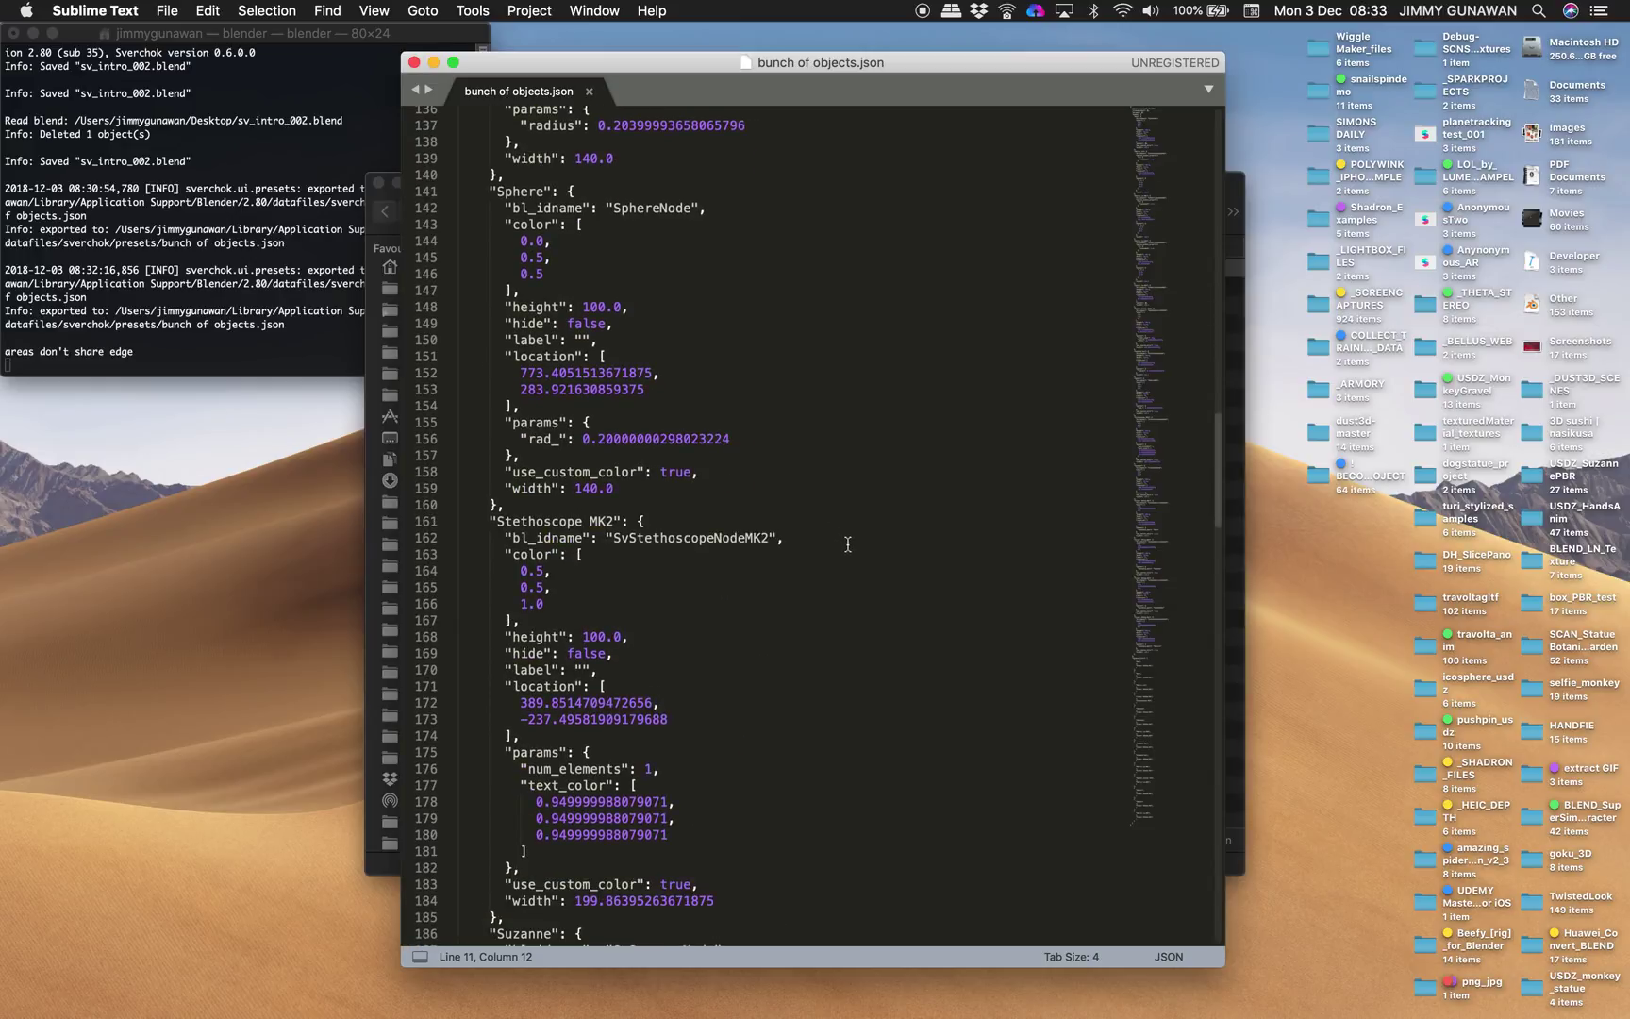
scroll(849, 545, down, 13)
scroll(1009, 557, down, 4)
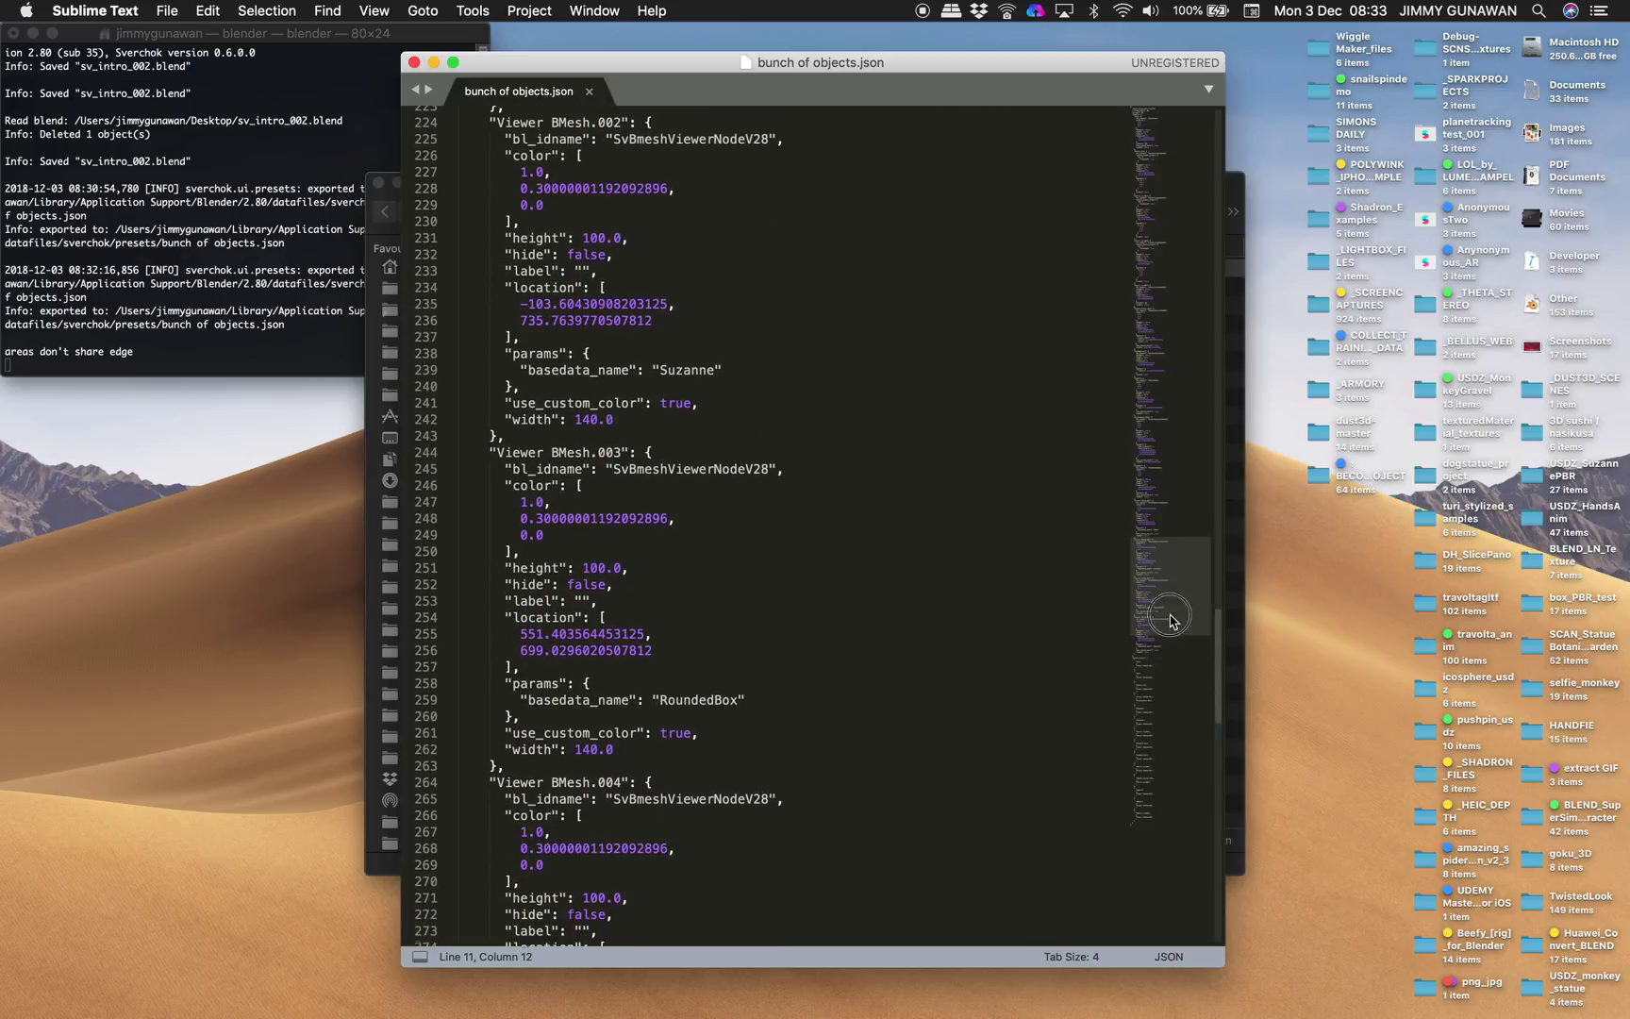
drag(1172, 619, 1180, 692)
click(750, 562)
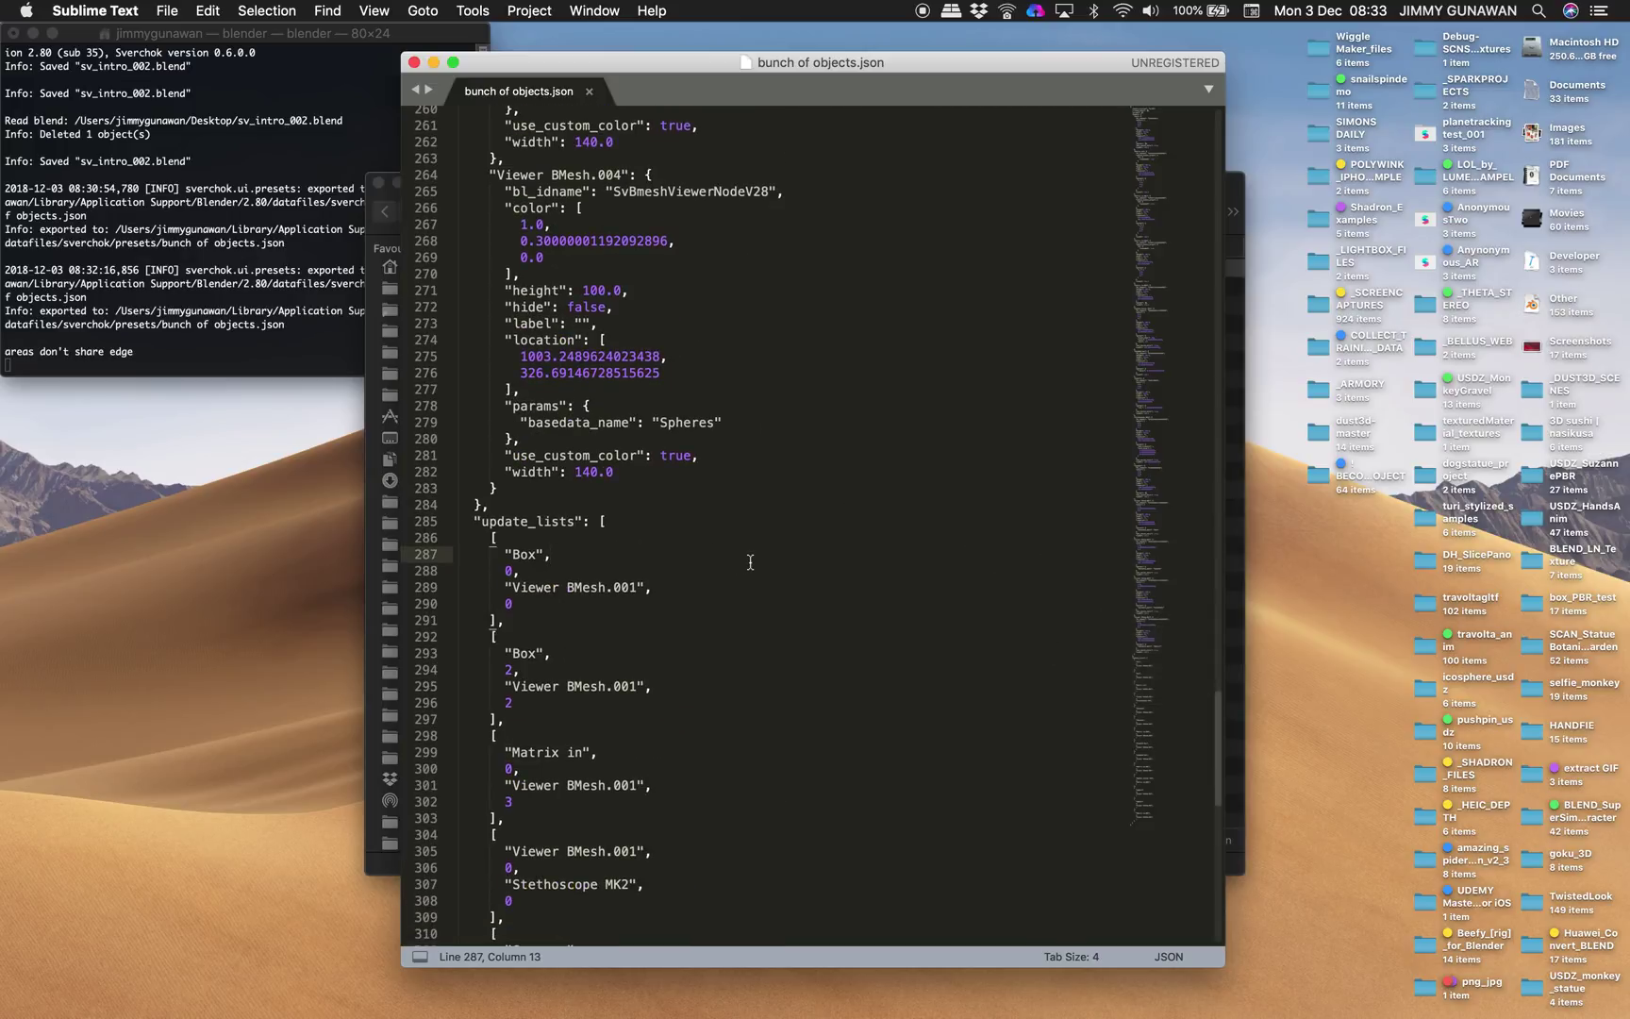
Search the file for 38 and set the Random Vector MK2 node's count_inner parameter to 50.
key(super+f)
text(38)
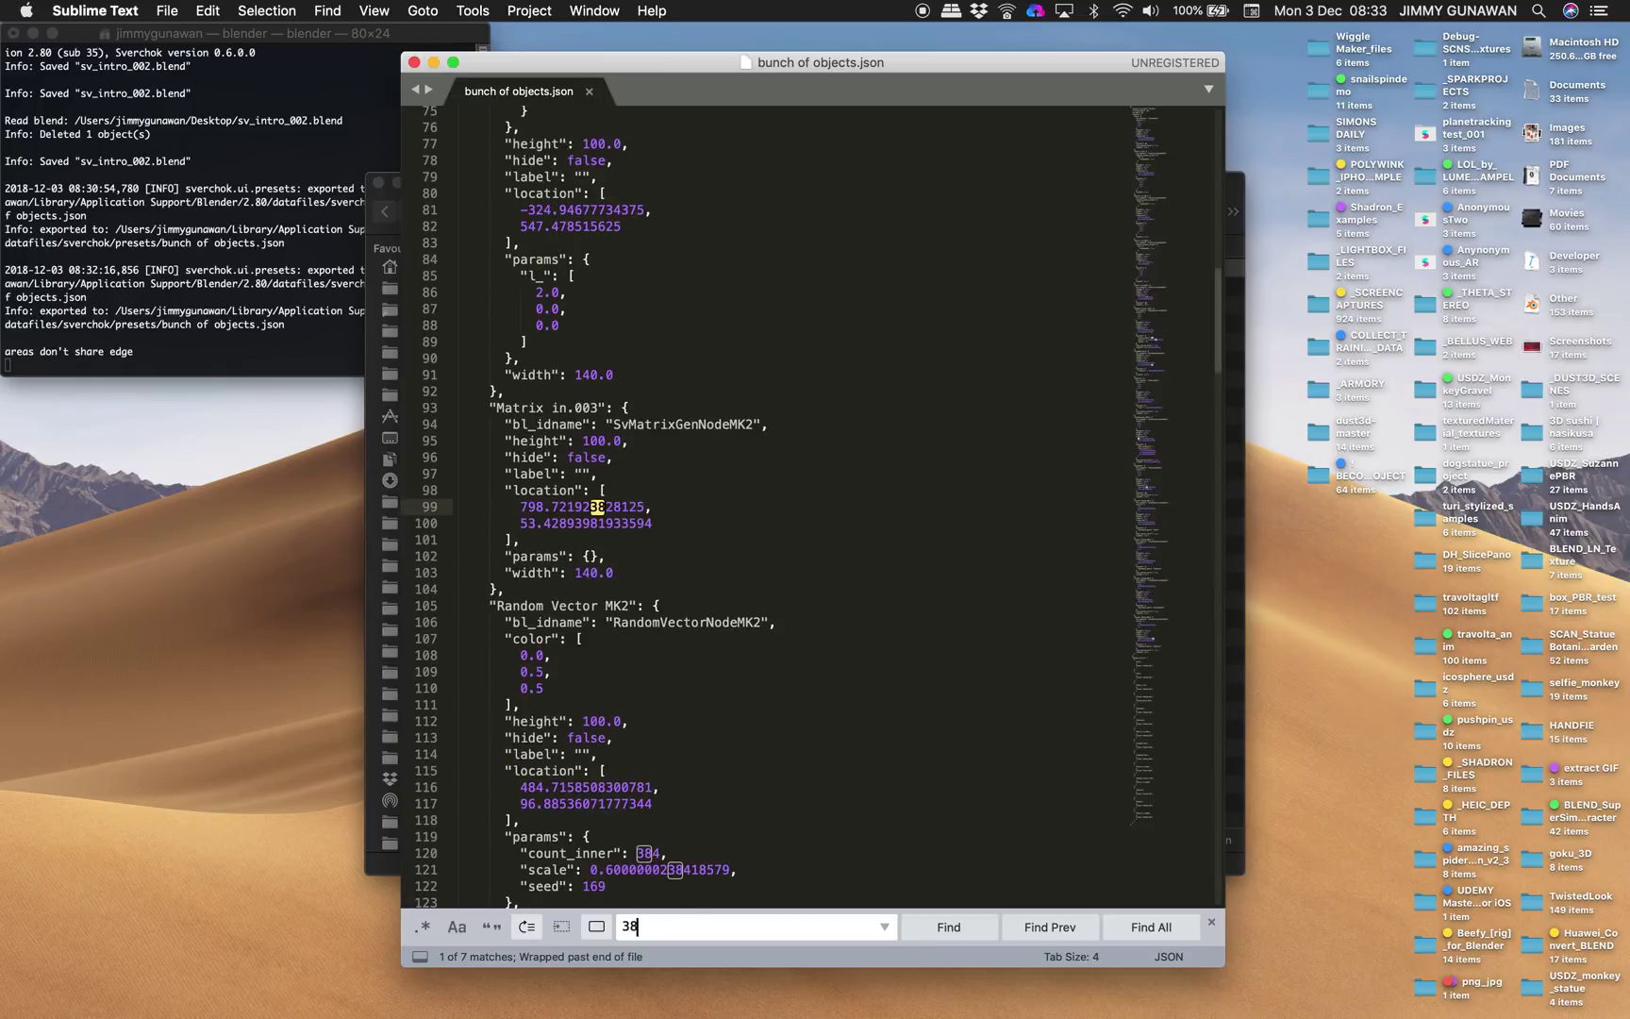
click(769, 701)
scroll(739, 717, down, 3)
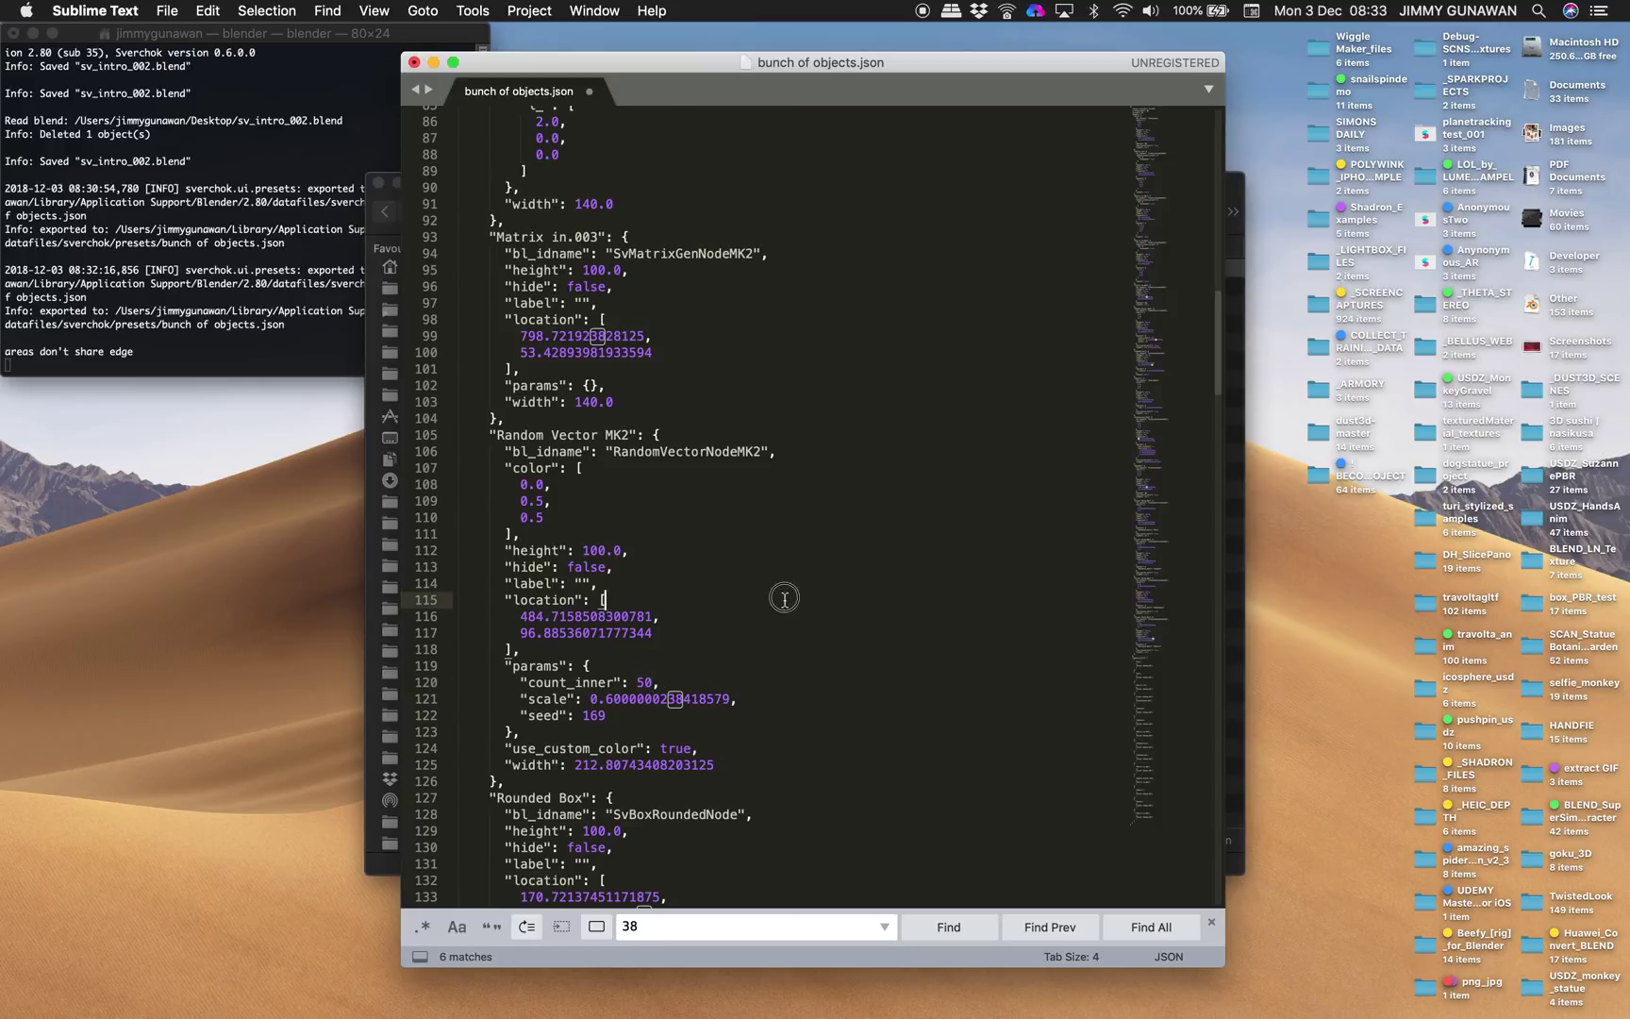
Save the edited bunch of objects.json and switch back to Blender.
key(super+s)
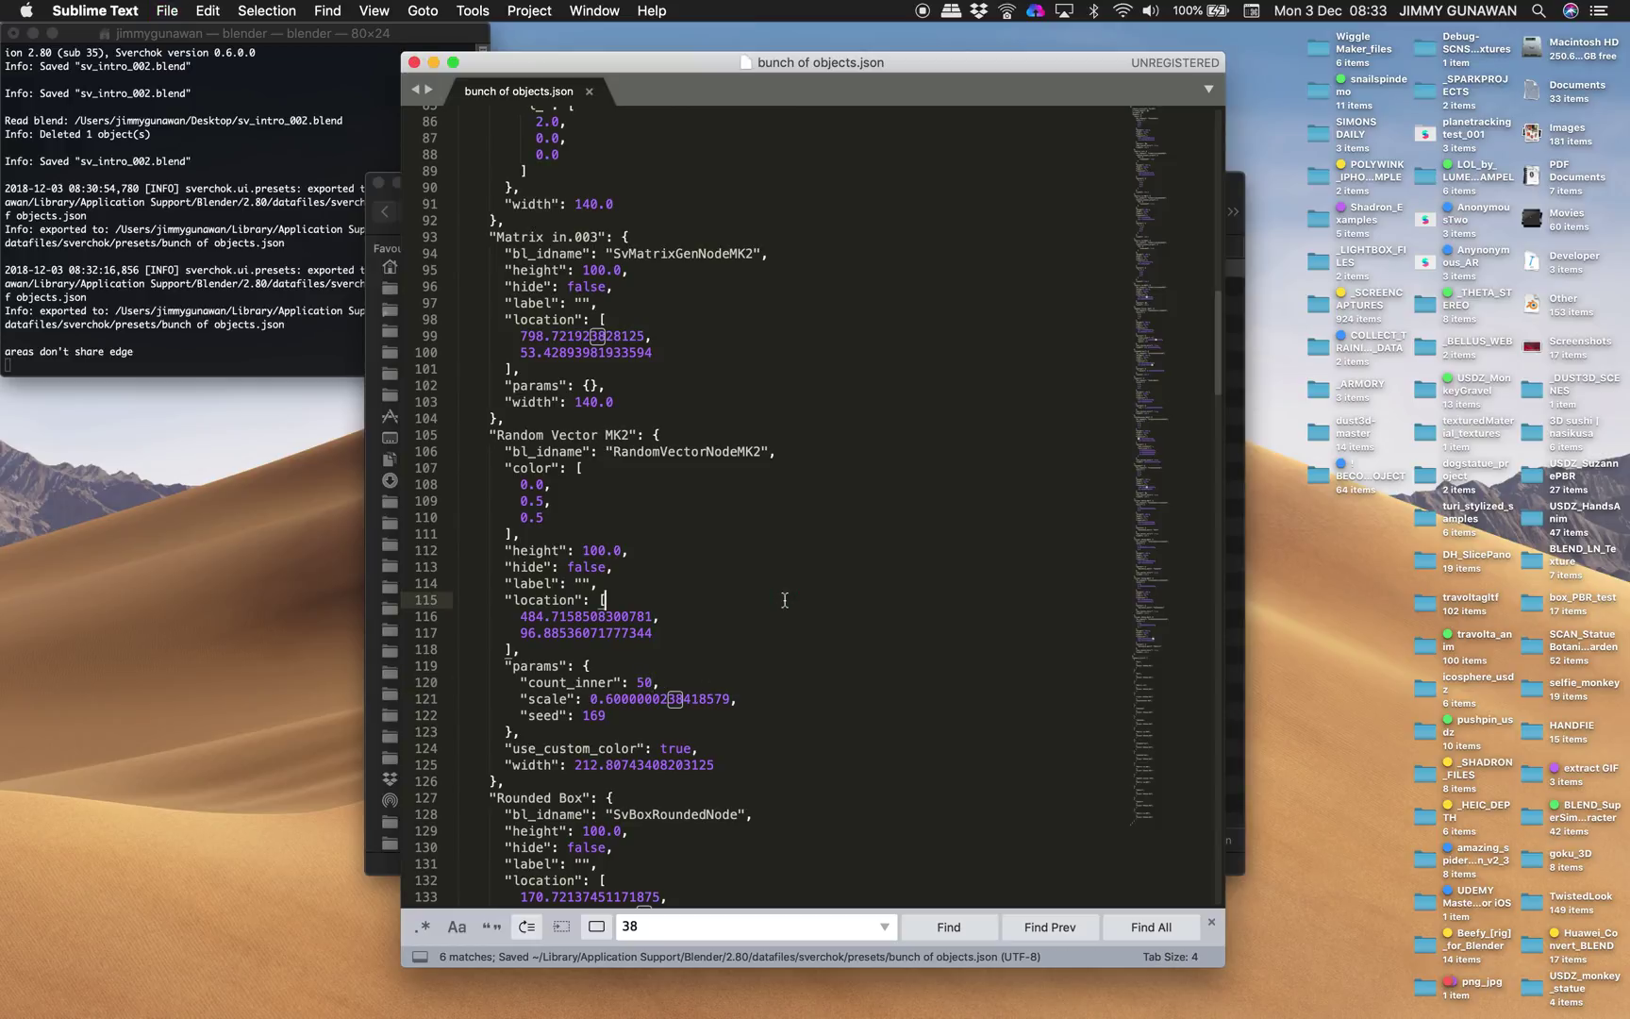
key(ctrl+Right)
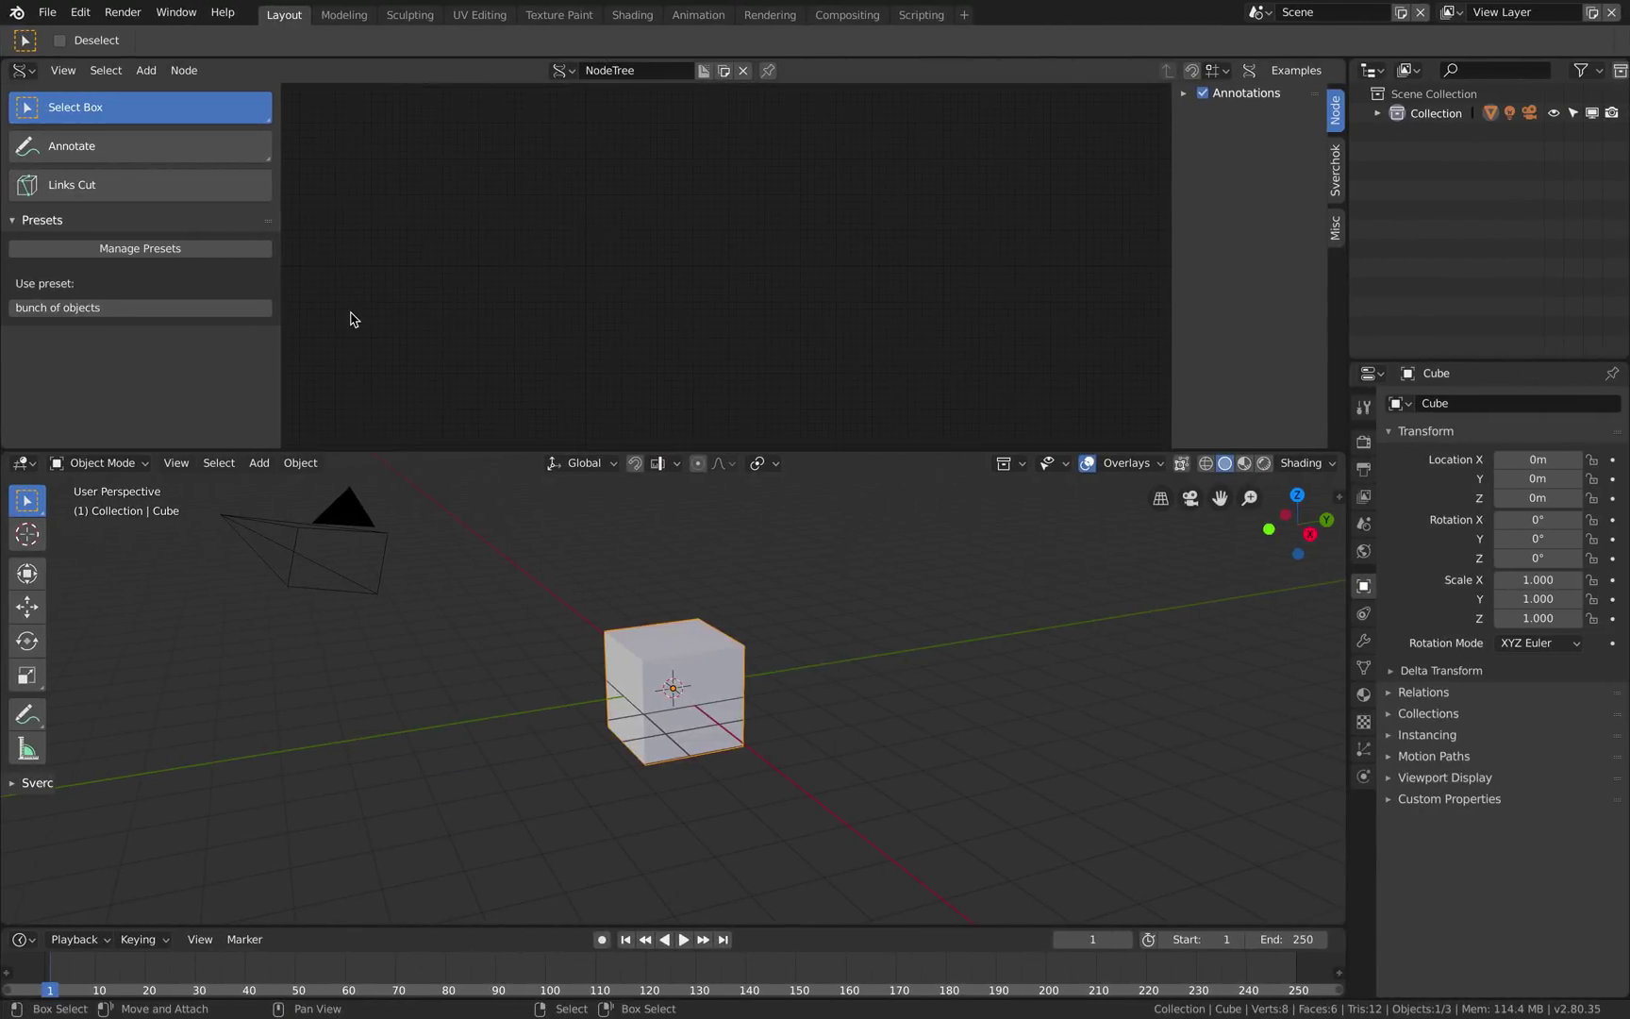
Delete all the default objects from the scene.
middle_drag(586, 630, 613, 628)
scroll(613, 628, down, 3)
key(a)
key(x)
click(619, 630)
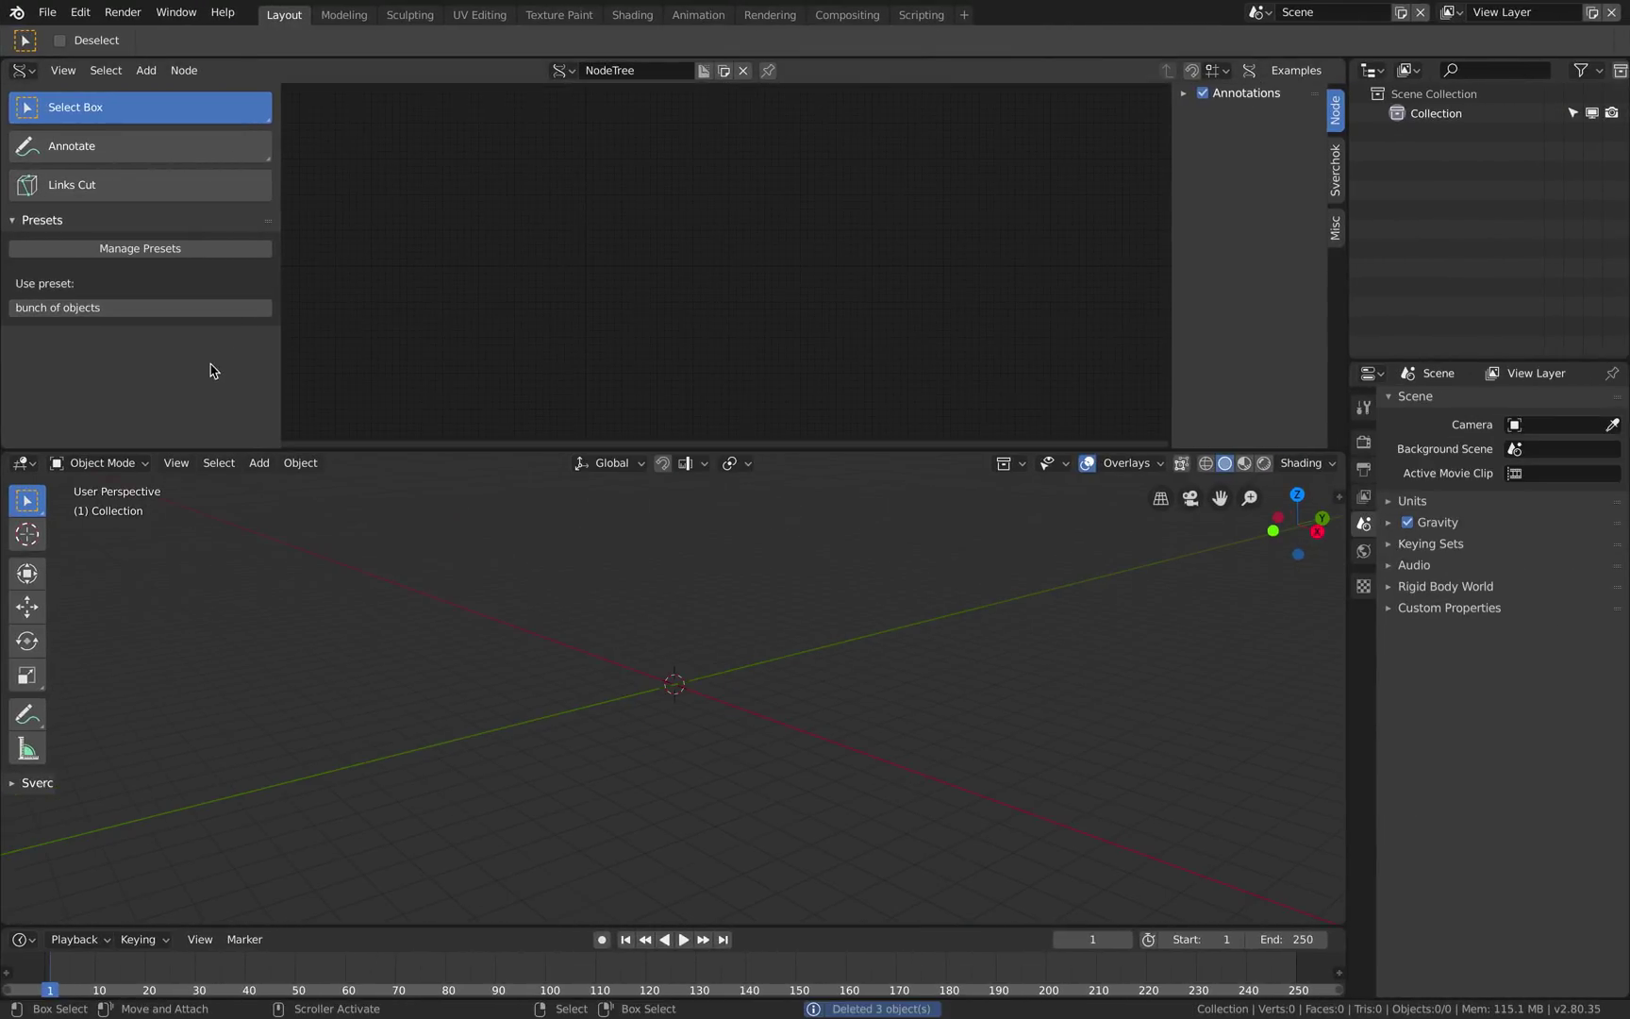
Load the bunch of objects preset into the node tree, place its nodes and focus on the Random Vector MK2 node.
click(189, 309)
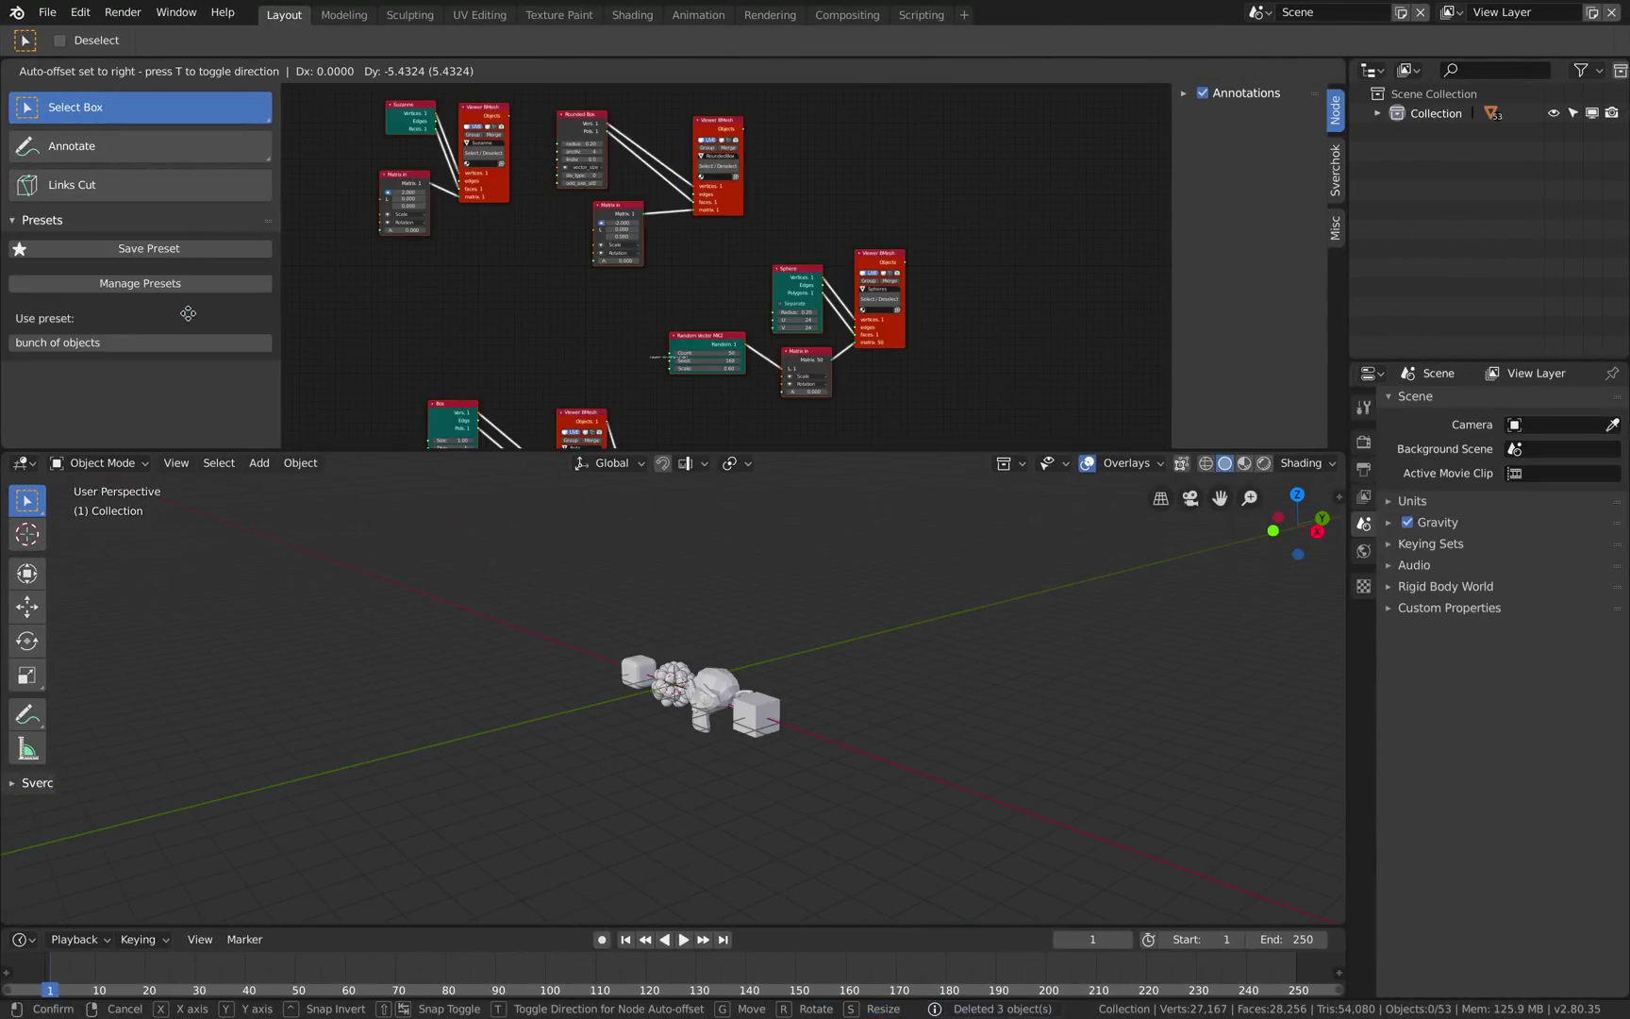
click(300, 348)
scroll(700, 290, up, 4)
scroll(720, 269, up, 4)
middle_drag(828, 375, 641, 237)
scroll(641, 237, up, 4)
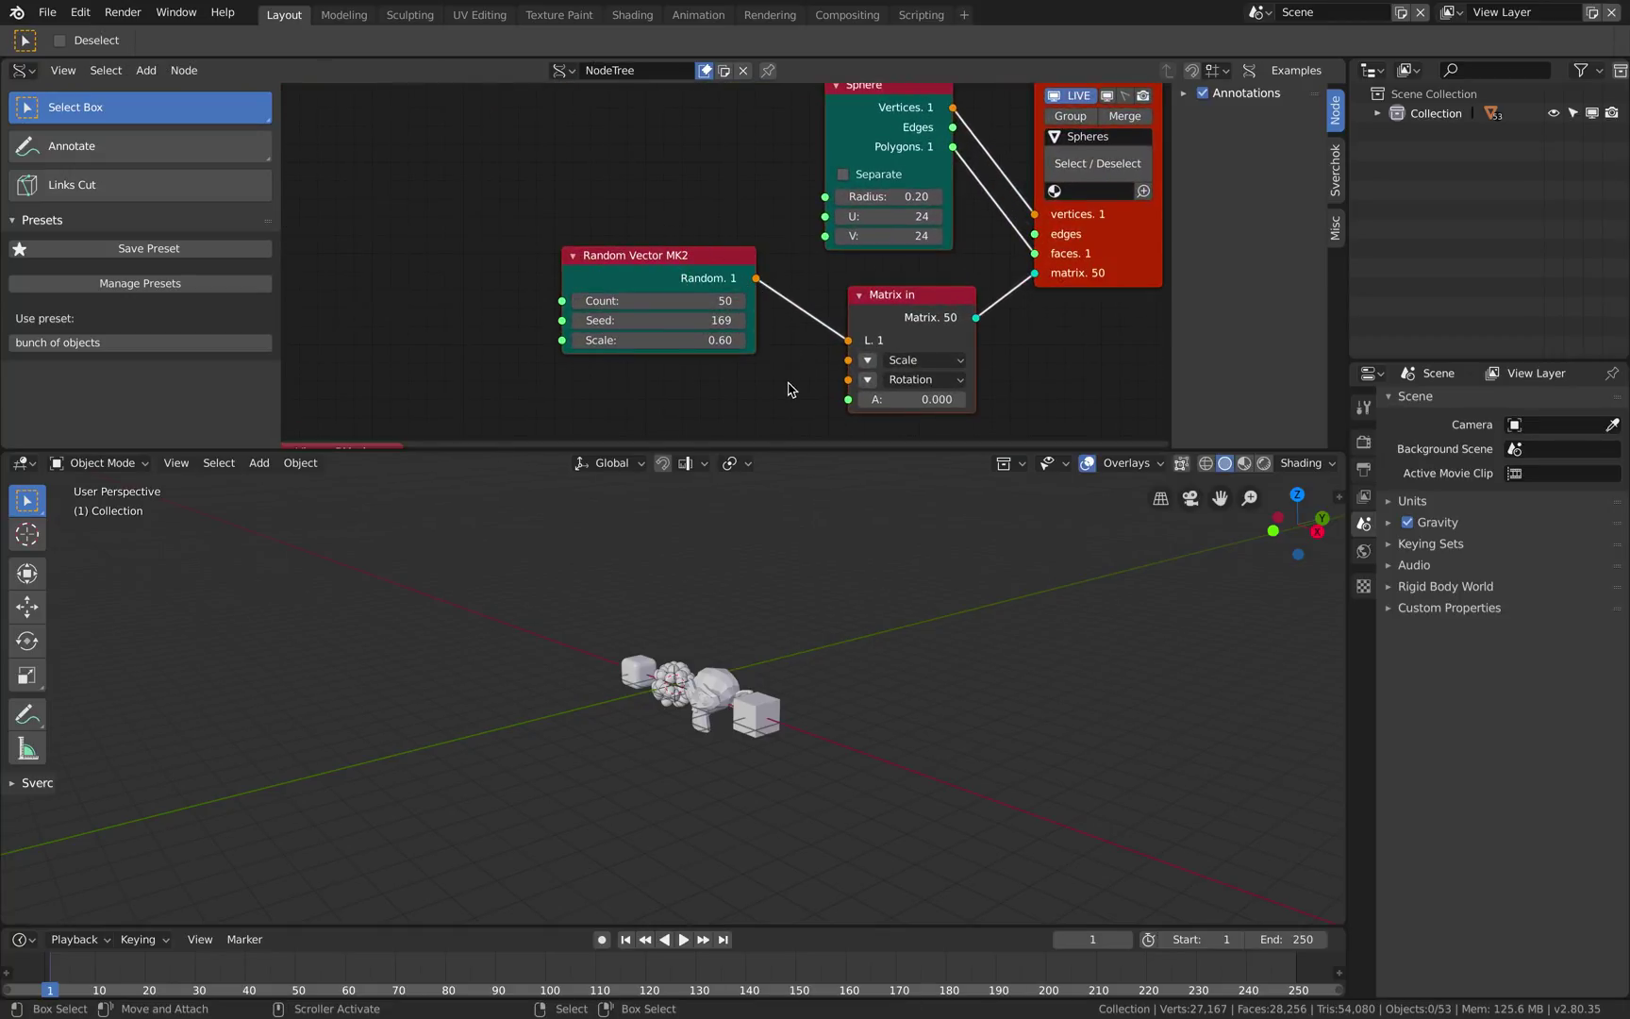
Switch to Sublime Text, widen the window and examine the node definitions in bunch of objects.json.
key(ctrl+Left)
drag(687, 63, 566, 66)
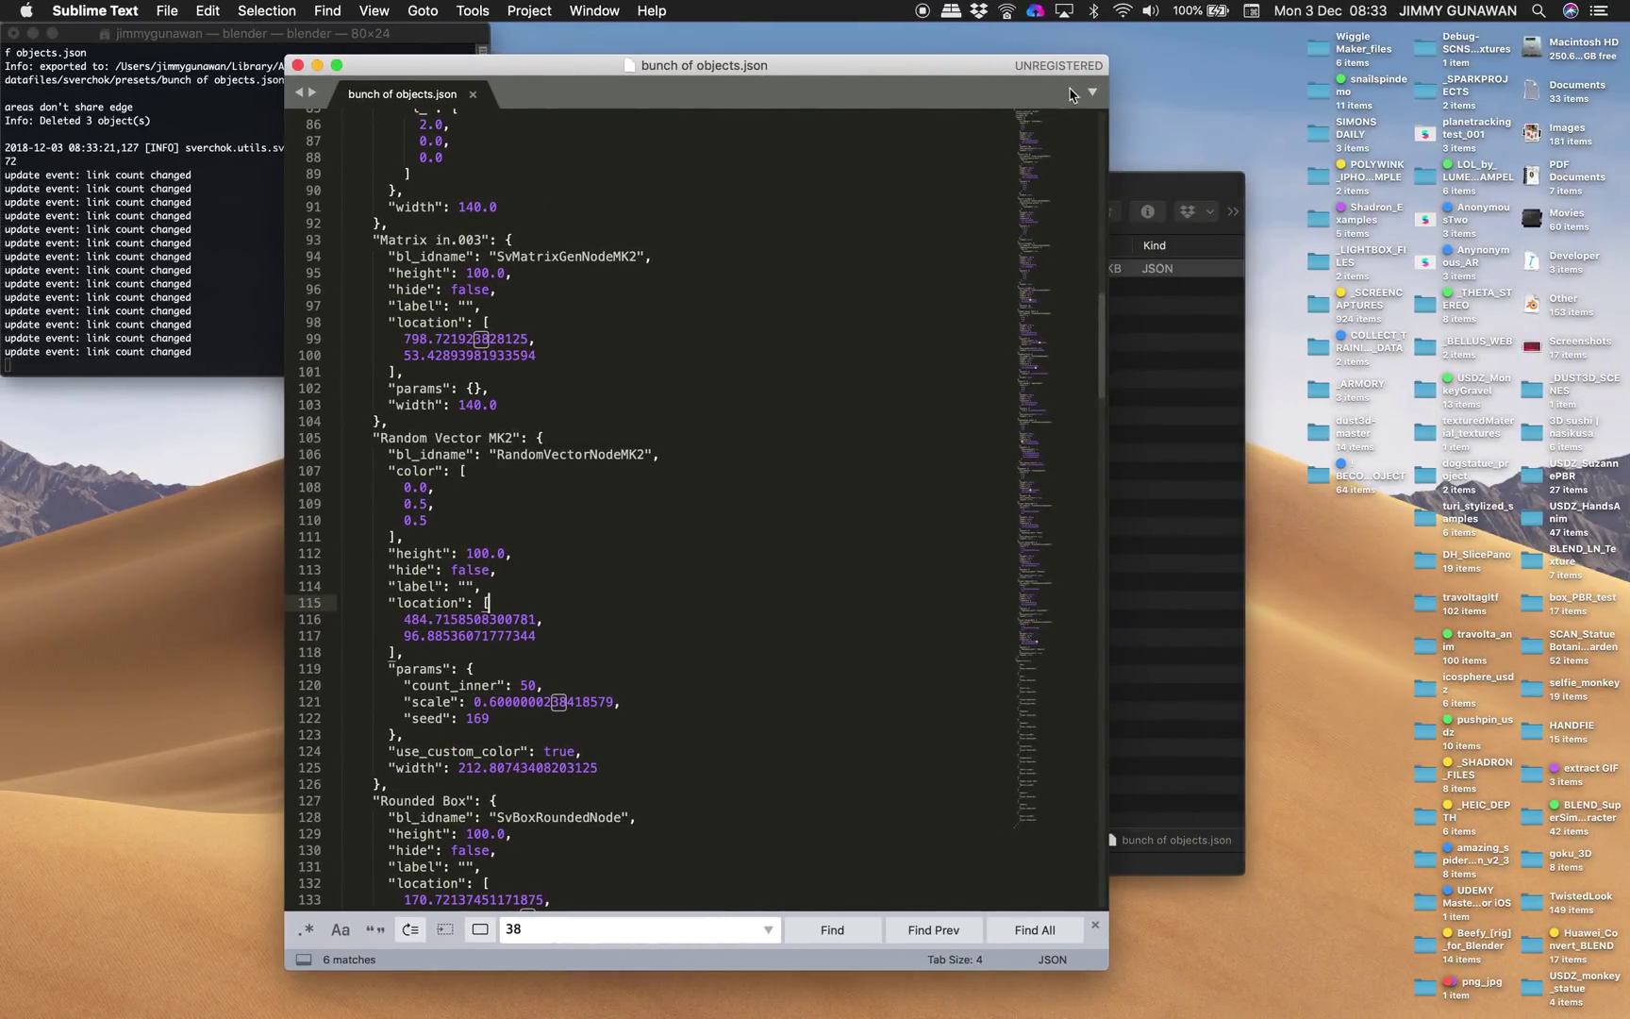
drag(1104, 63, 1352, 60)
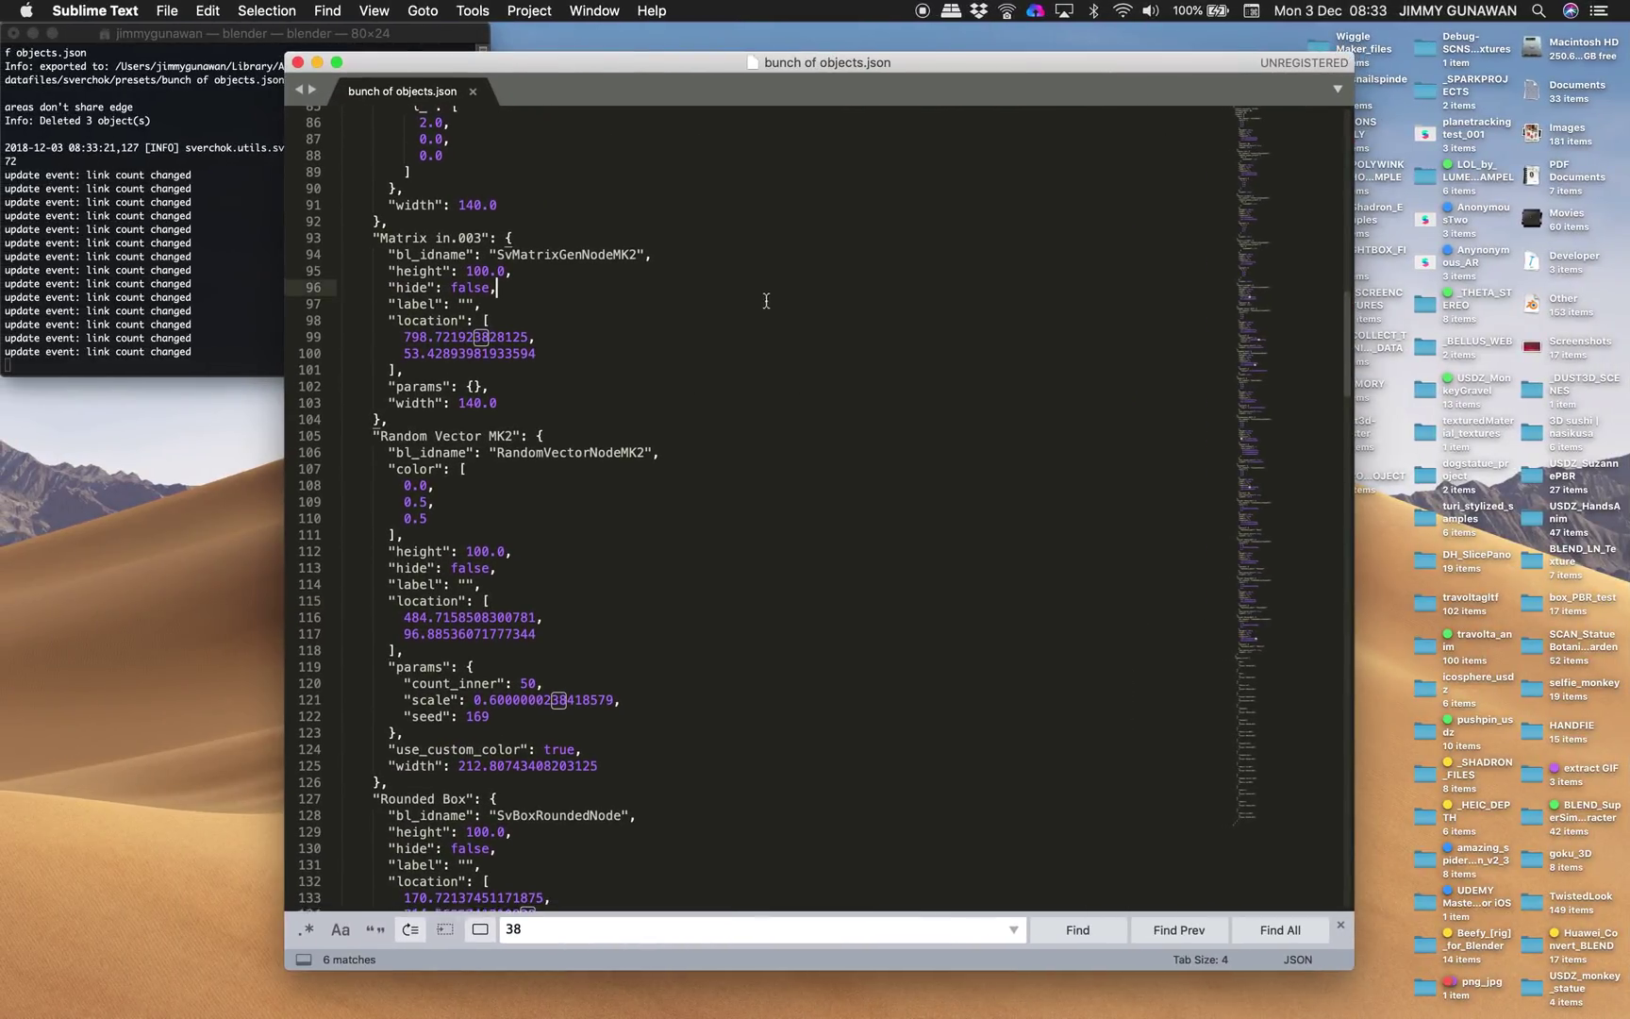
drag(1264, 325, 1279, 132)
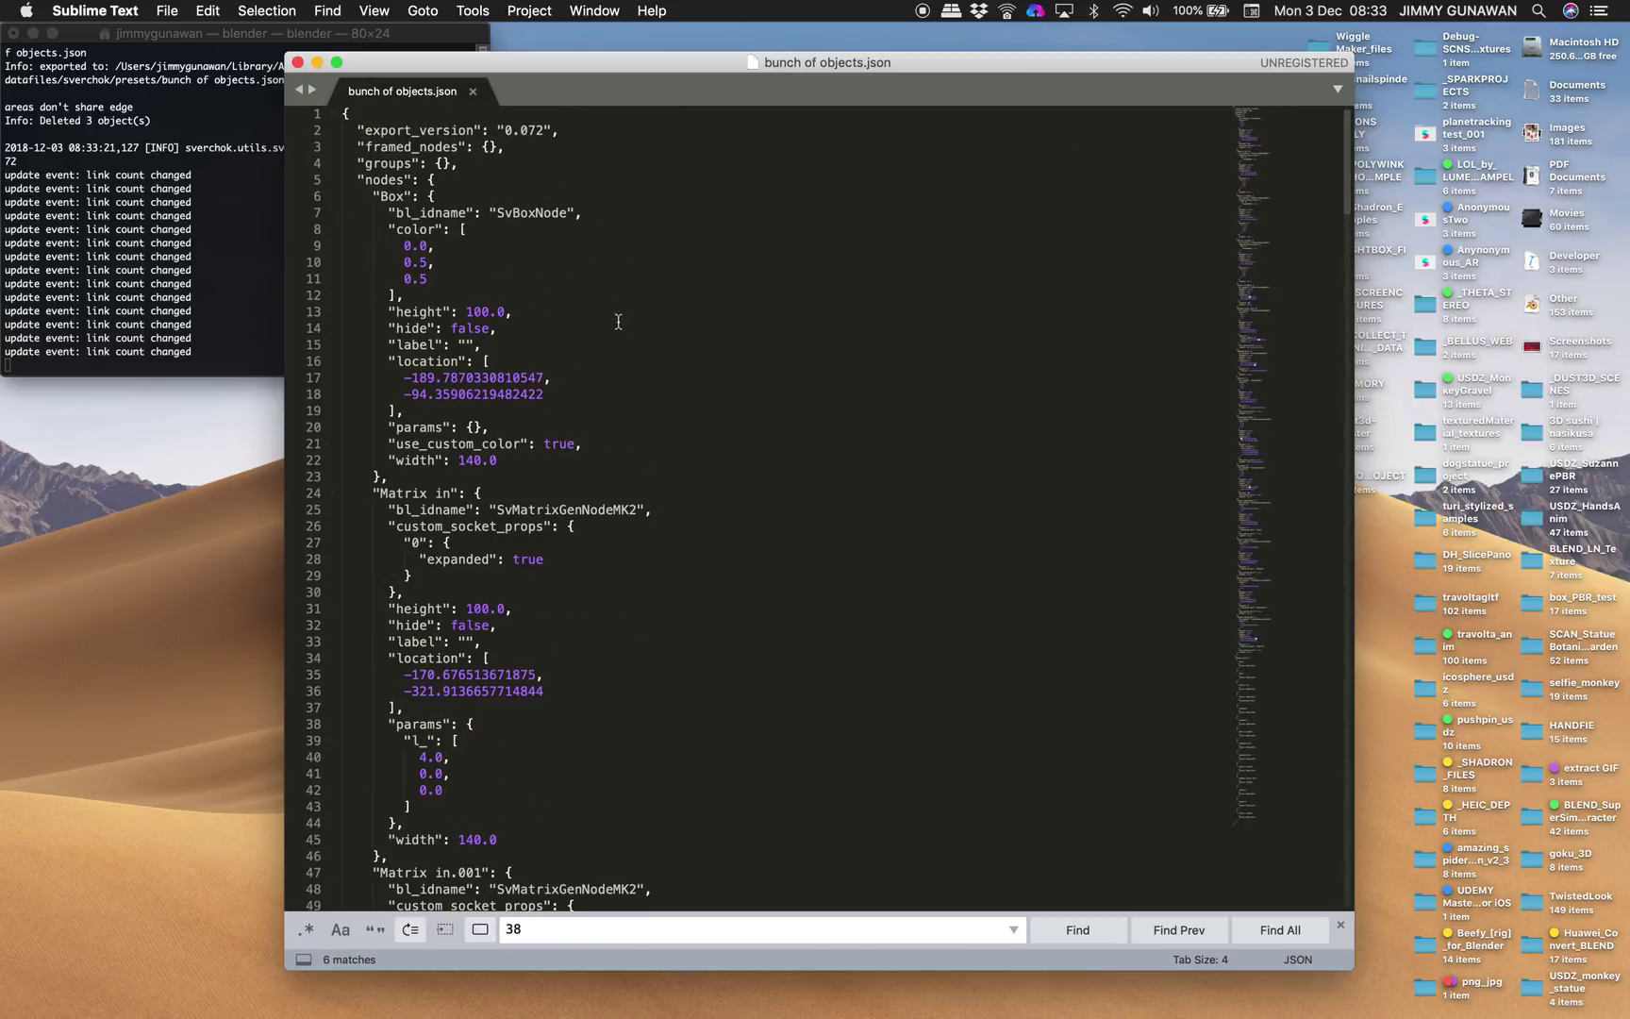
drag(1306, 184, 1308, 368)
Switch back to Blender, inspect the generated objects from the front and select the rounded box.
key(ctrl+Right)
scroll(1002, 629, up, 6)
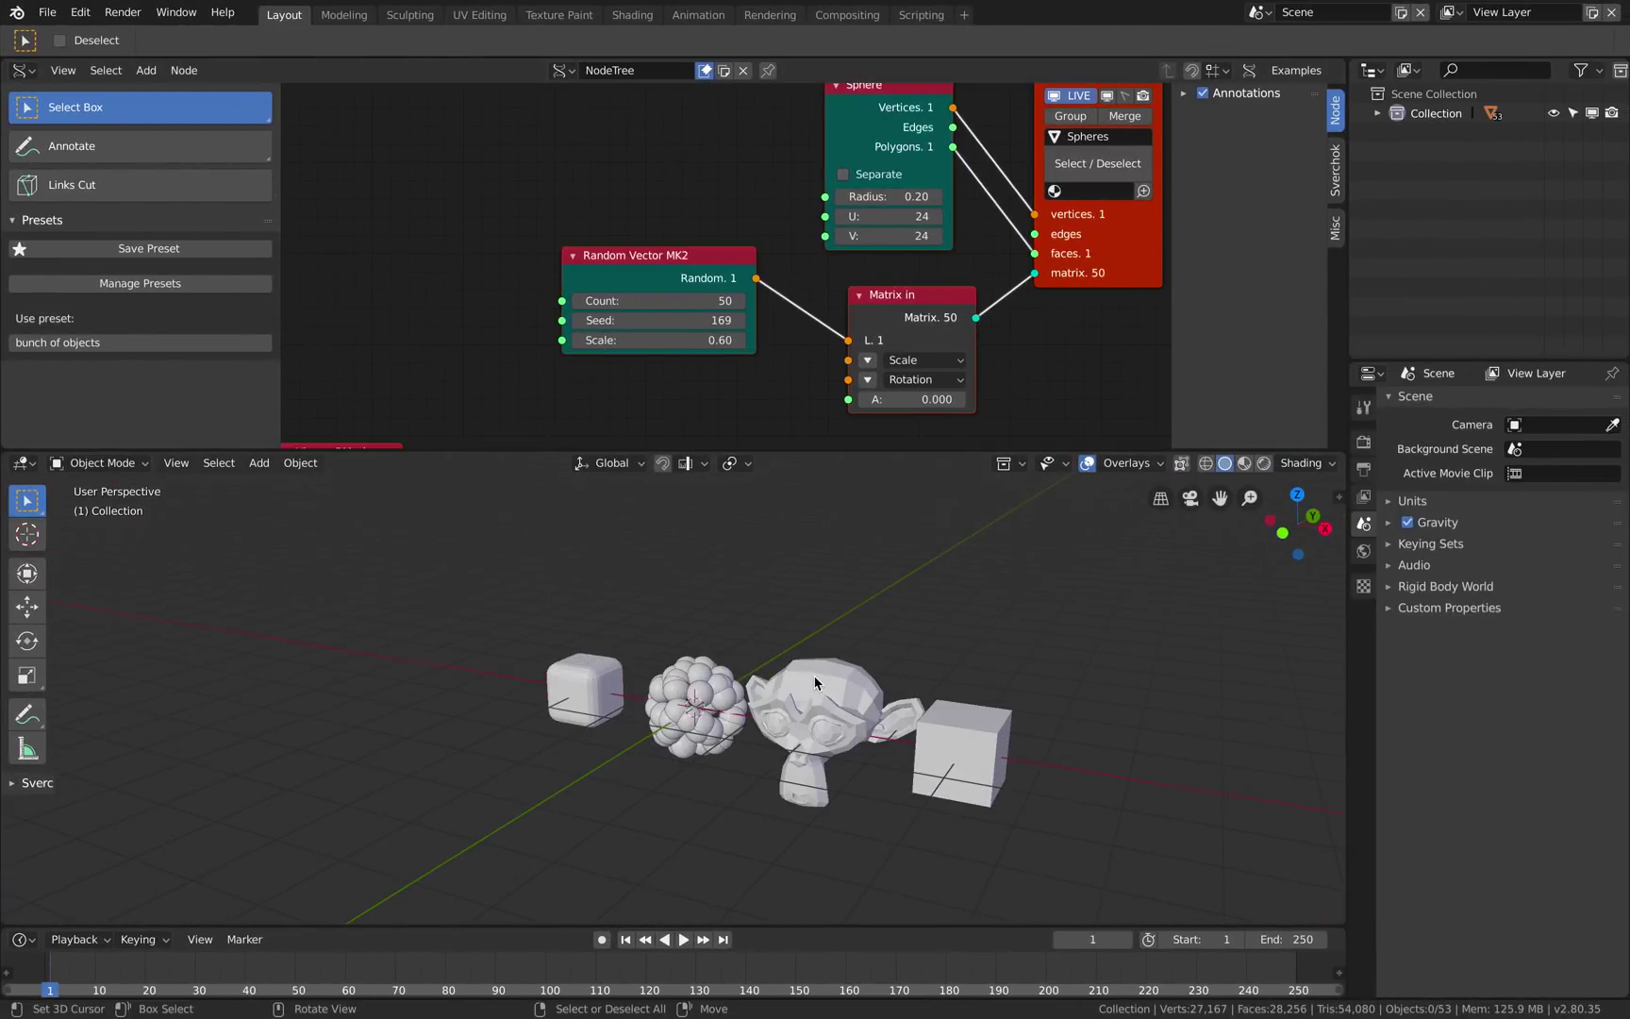
middle_drag(750, 635, 573, 651)
scroll(782, 662, down, 3)
right_click(790, 670)
right_click(943, 693)
click(469, 676)
scroll(713, 655, up, 3)
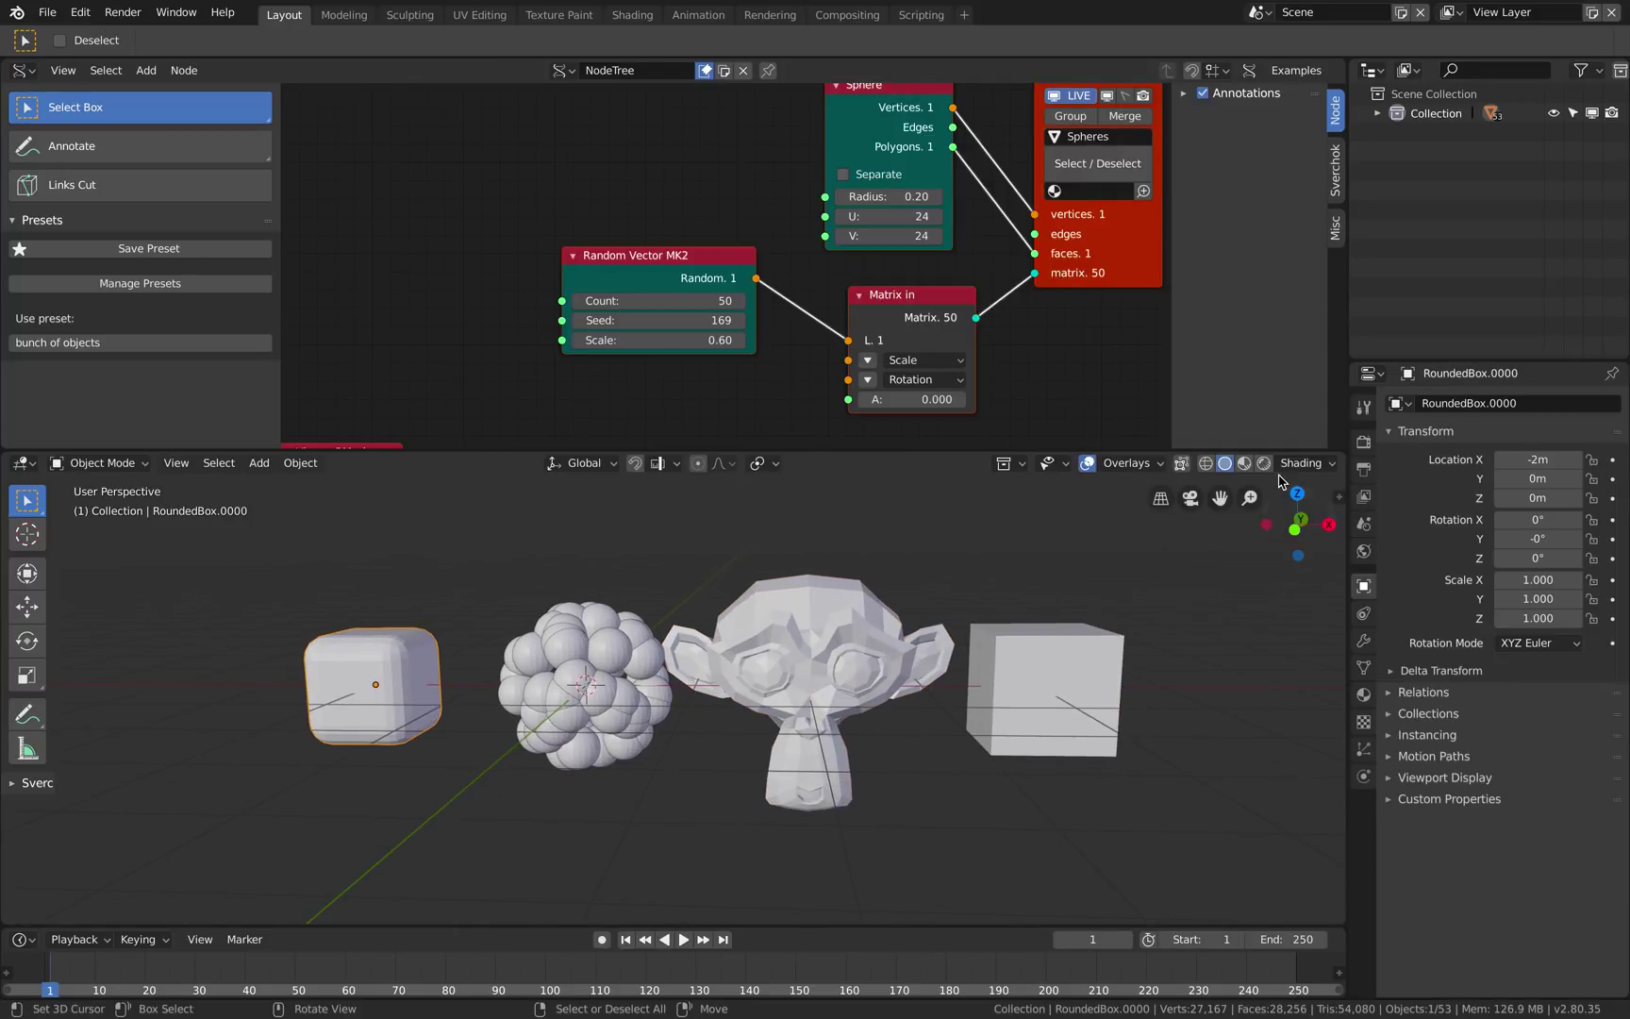
Try the material preview shading, then set the 3D viewport to Solid shading with MatCap lighting.
click(1244, 462)
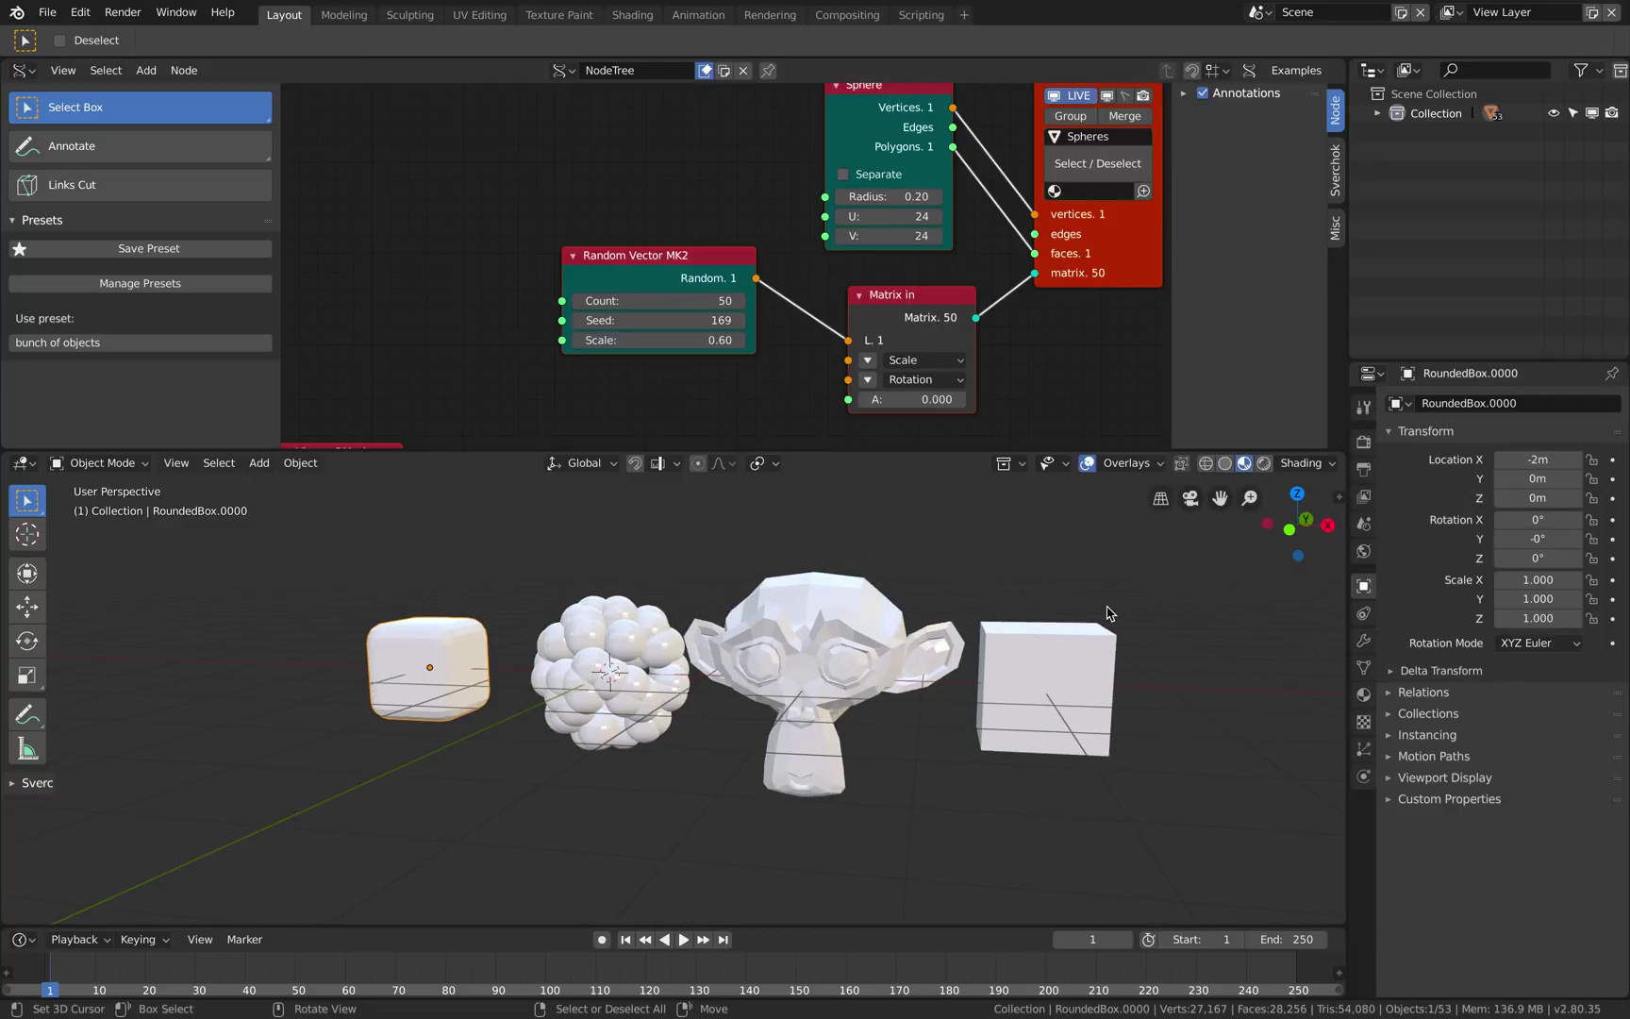
click(1306, 462)
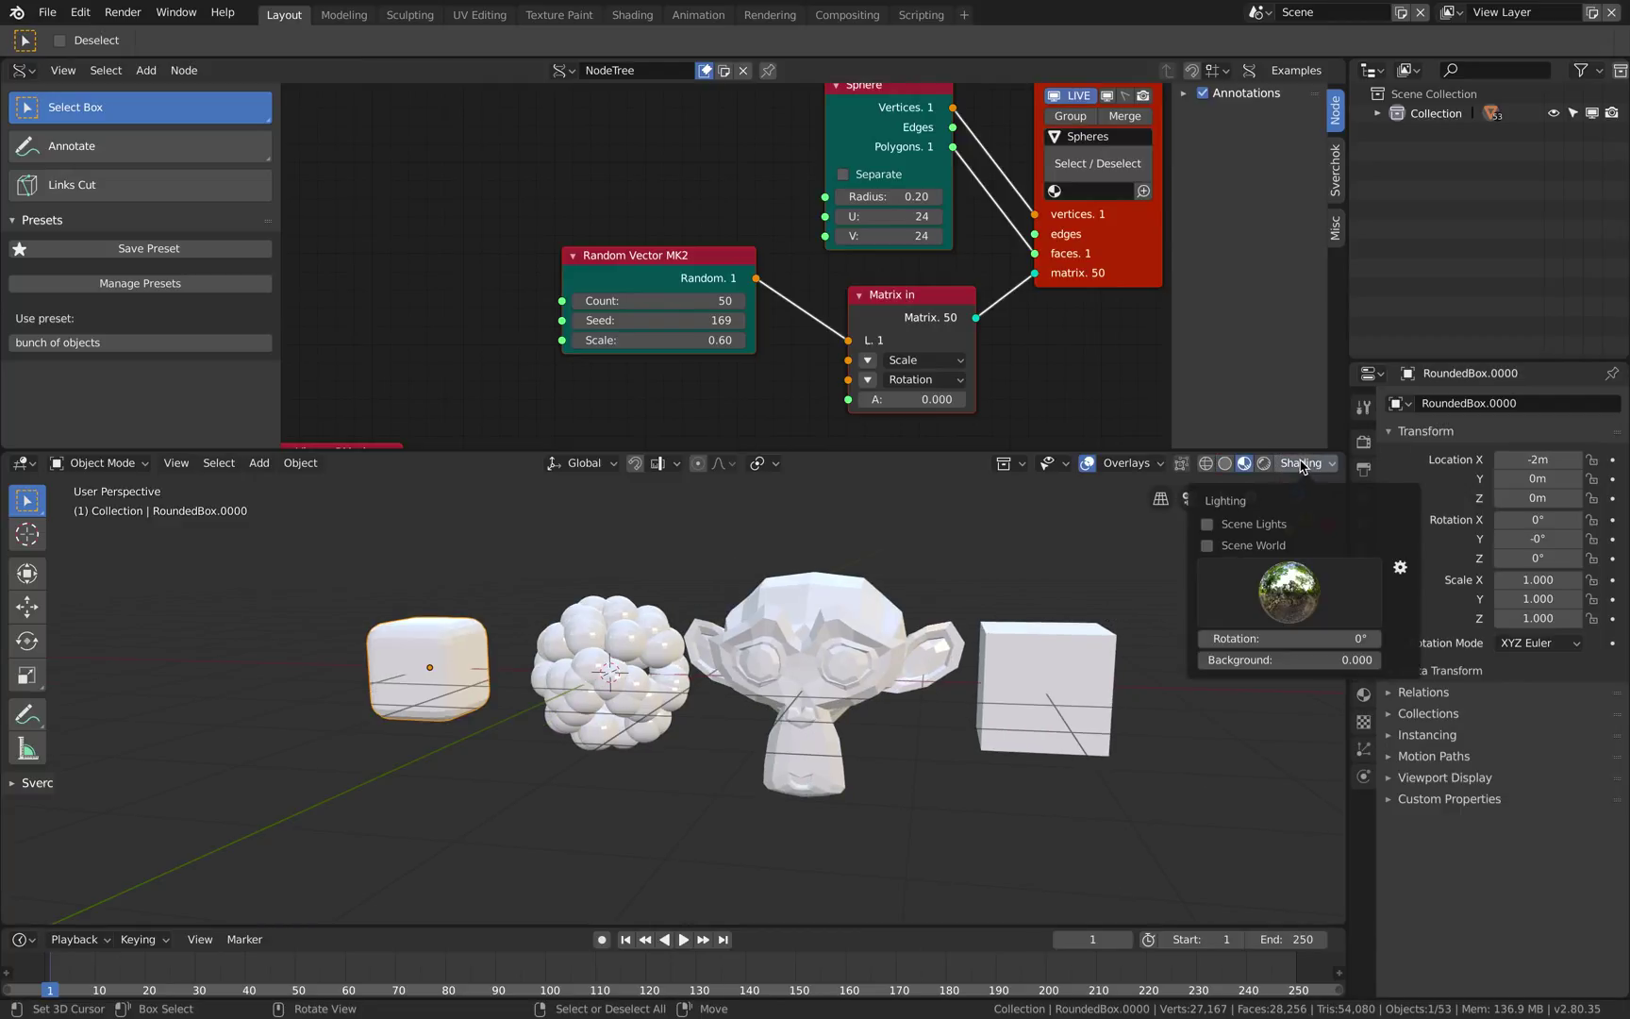
click(1242, 463)
click(1226, 462)
click(1331, 463)
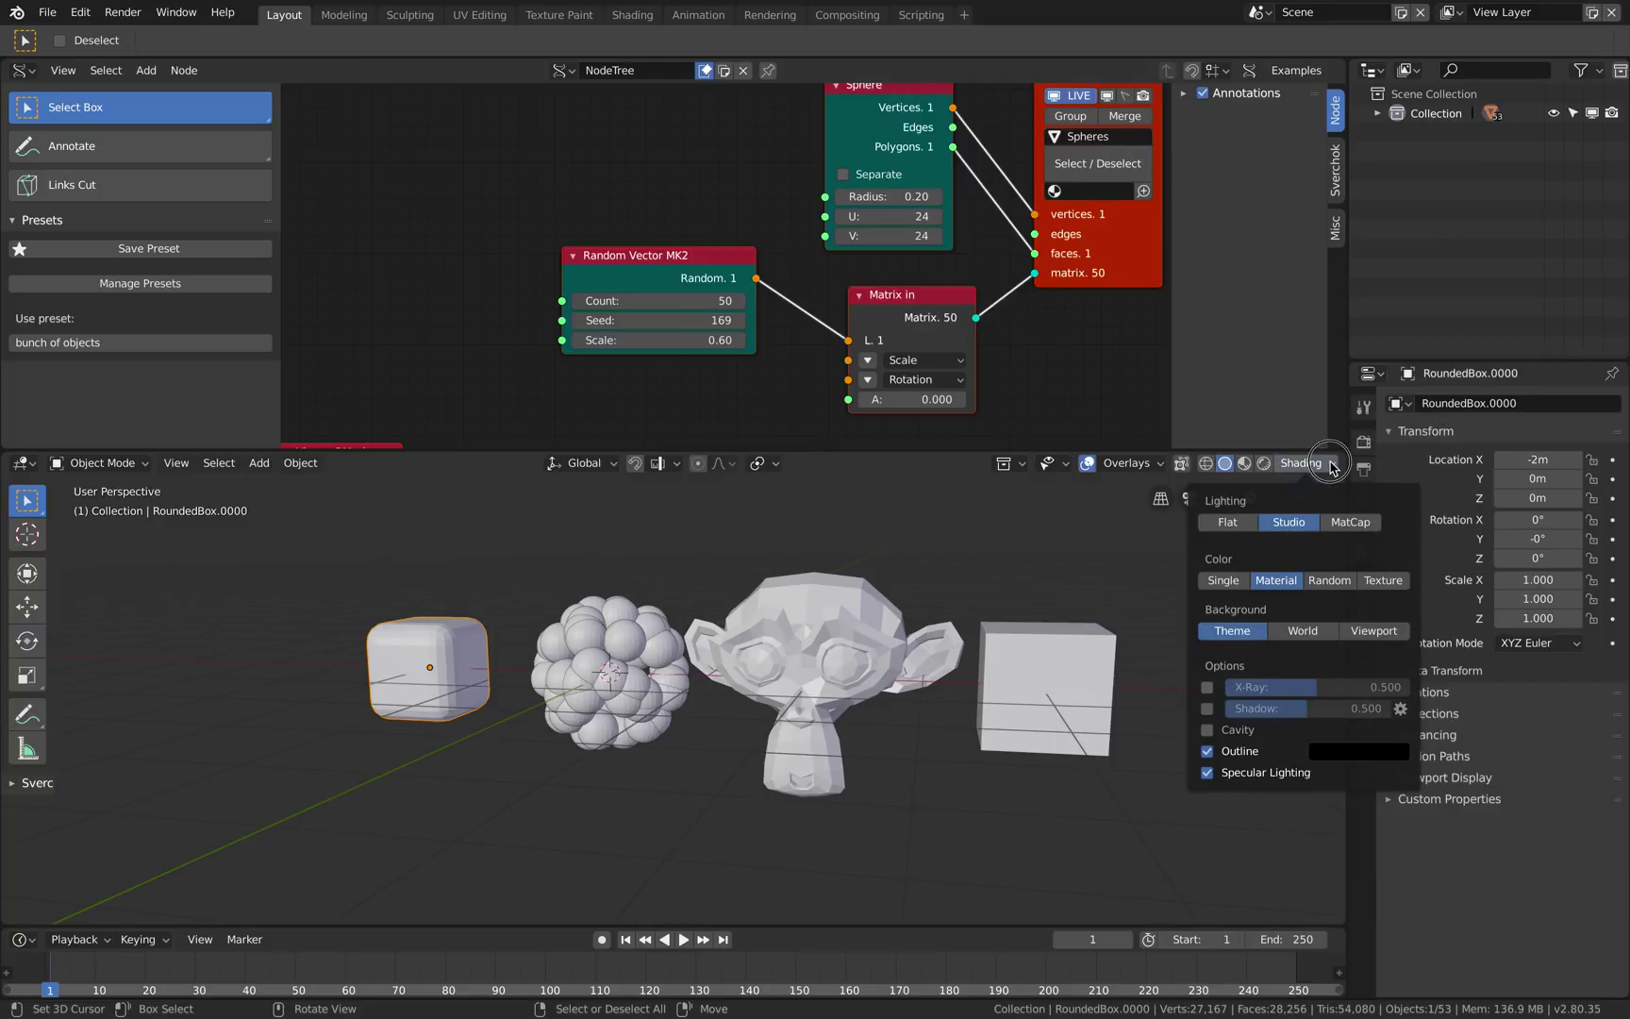
click(1339, 522)
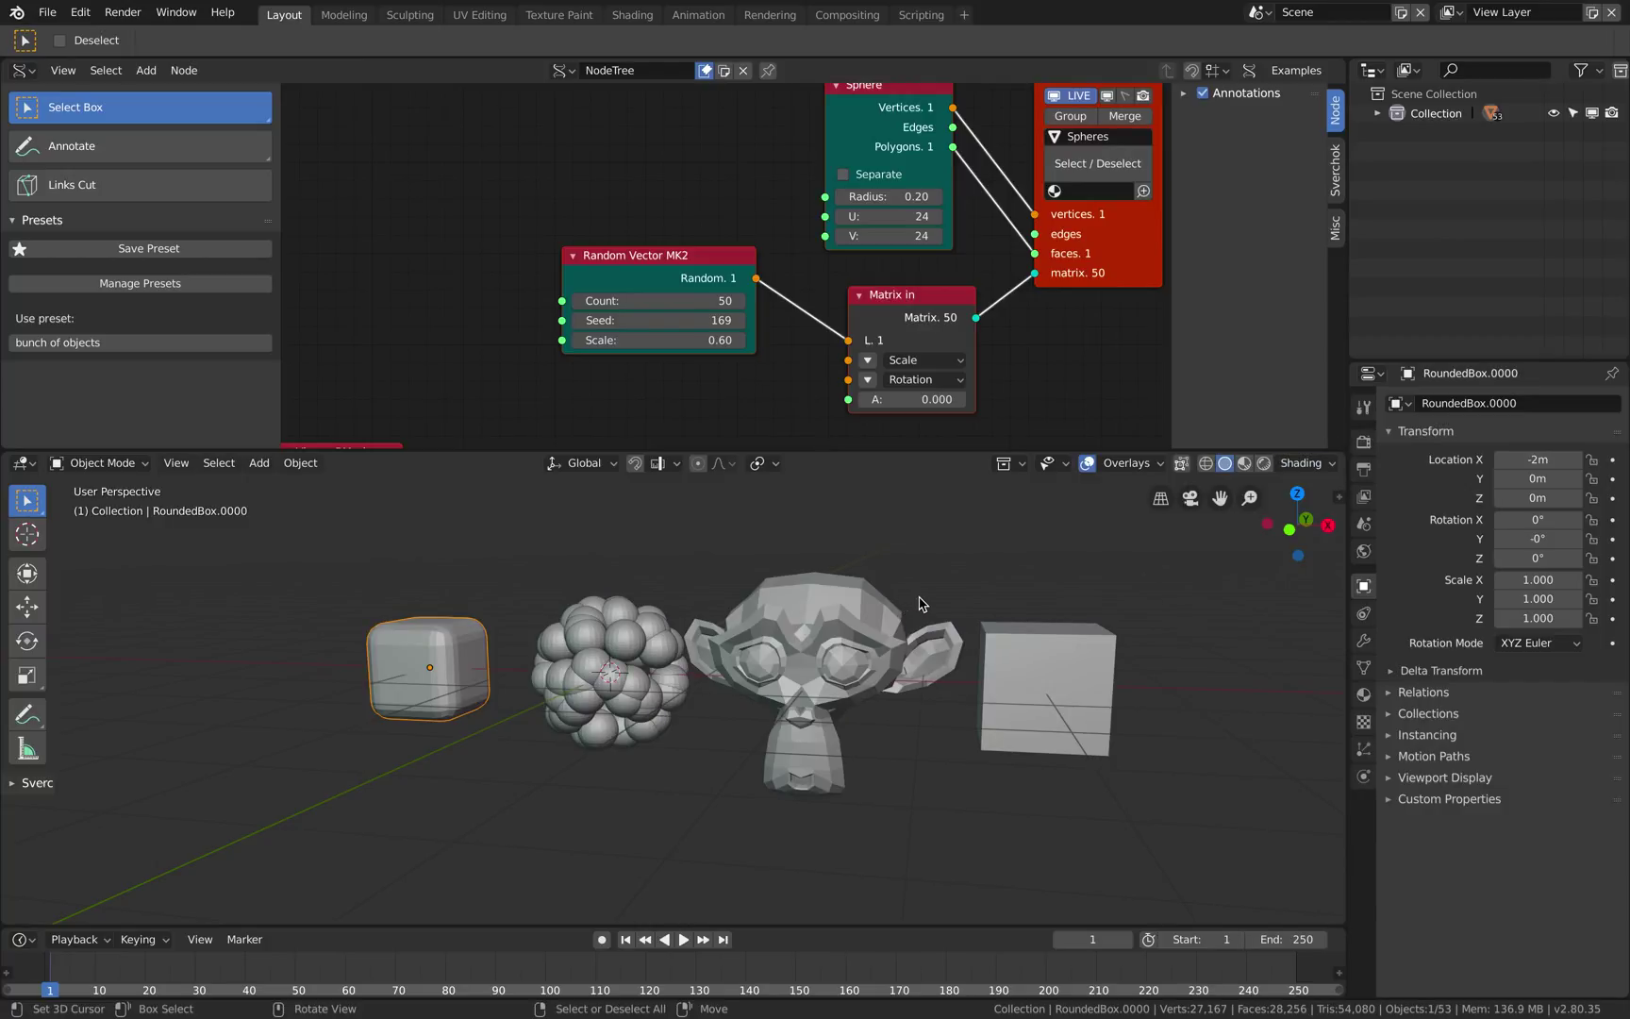
Frame more of the node tree and make the node editor area slightly taller.
scroll(923, 604, up, 3)
scroll(598, 278, down, 4)
middle_drag(598, 278, 722, 316)
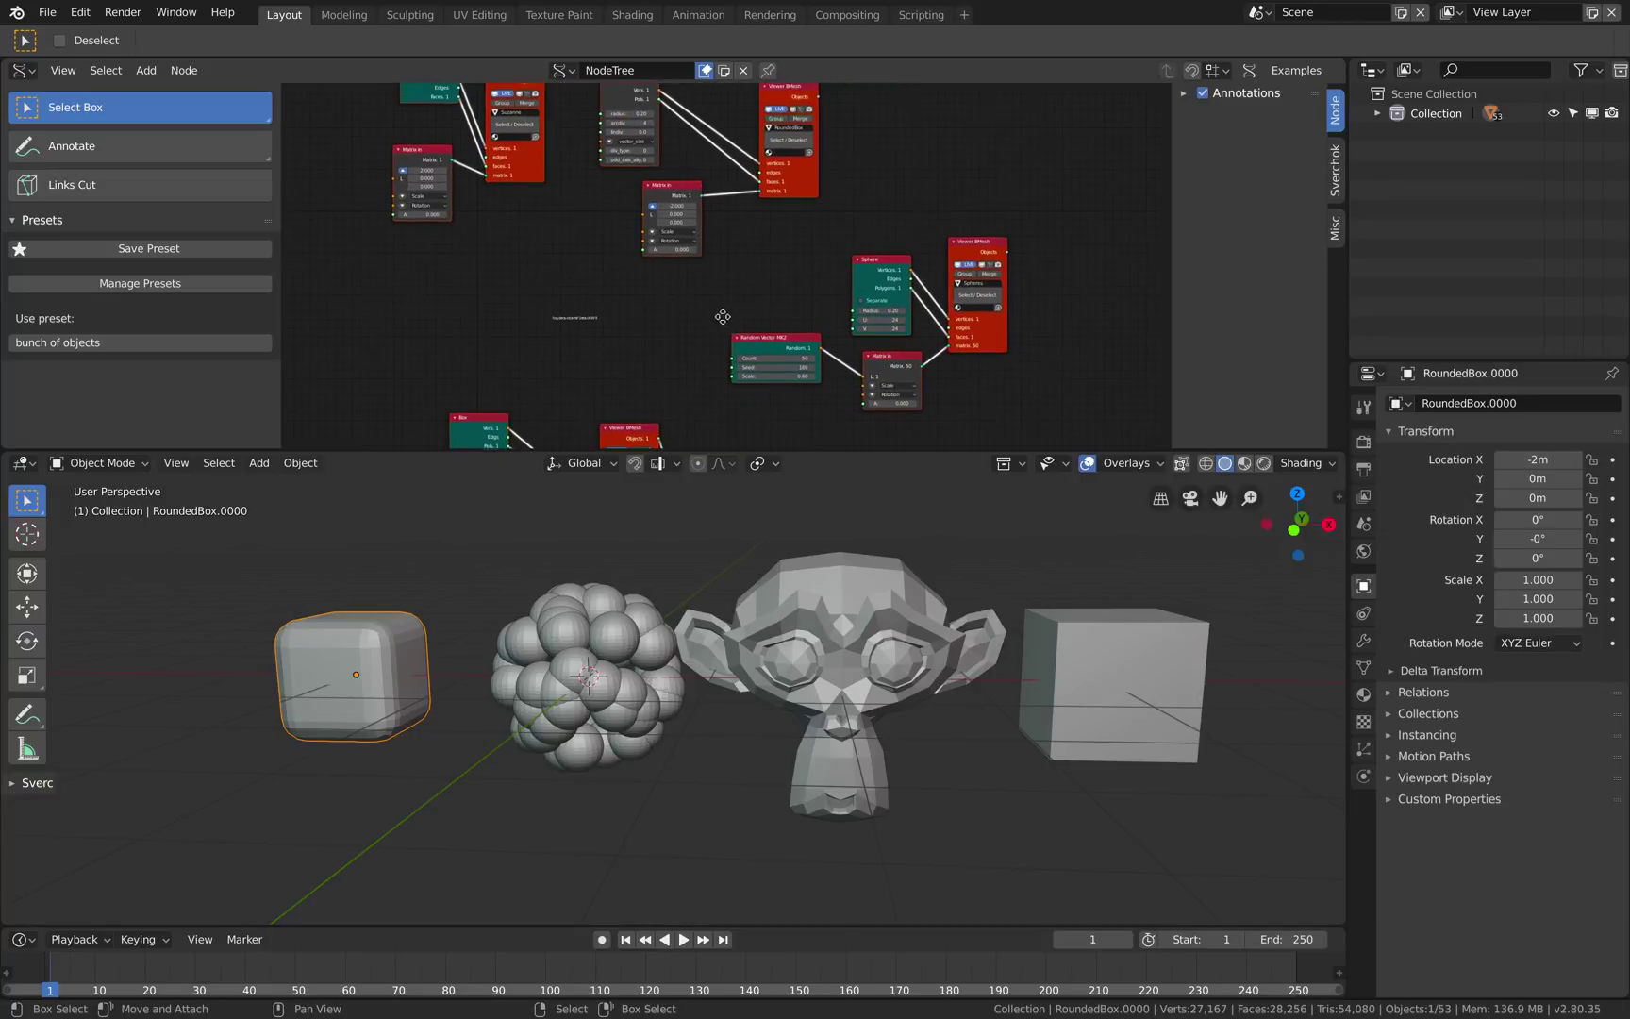
scroll(723, 316, down, 1)
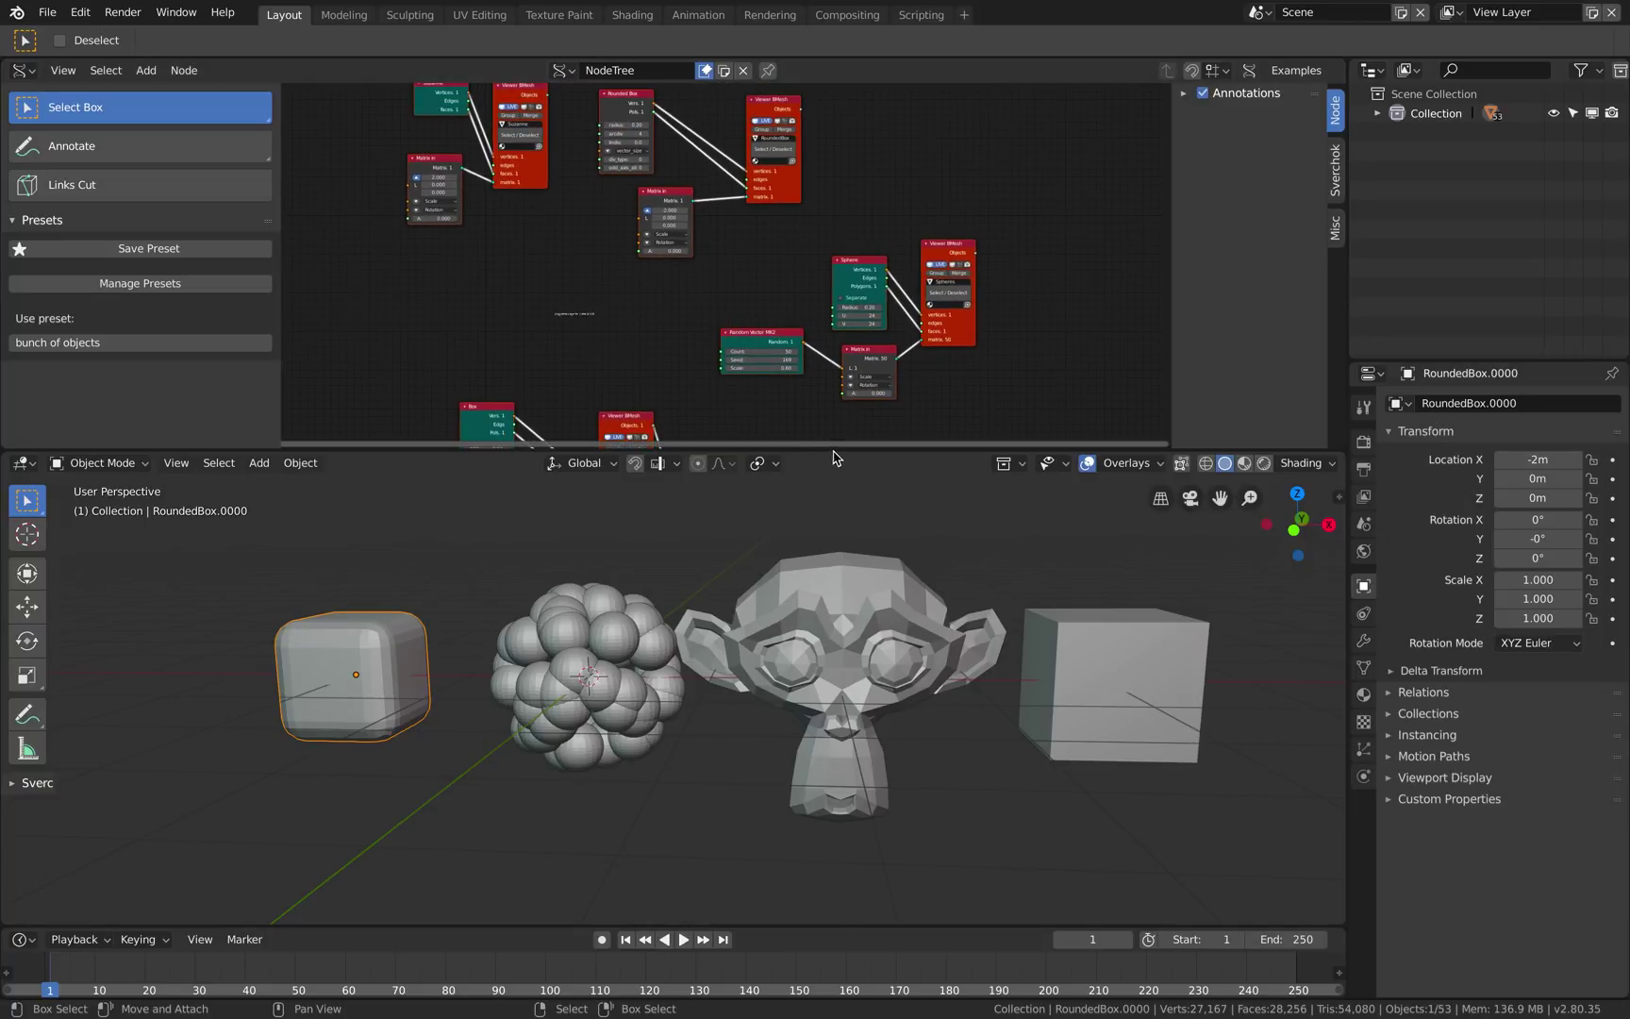
drag(831, 459, 830, 477)
middle_drag(693, 564, 666, 567)
Expand Collection in the Outliner to examine the generated objects, then collapse it.
click(1379, 113)
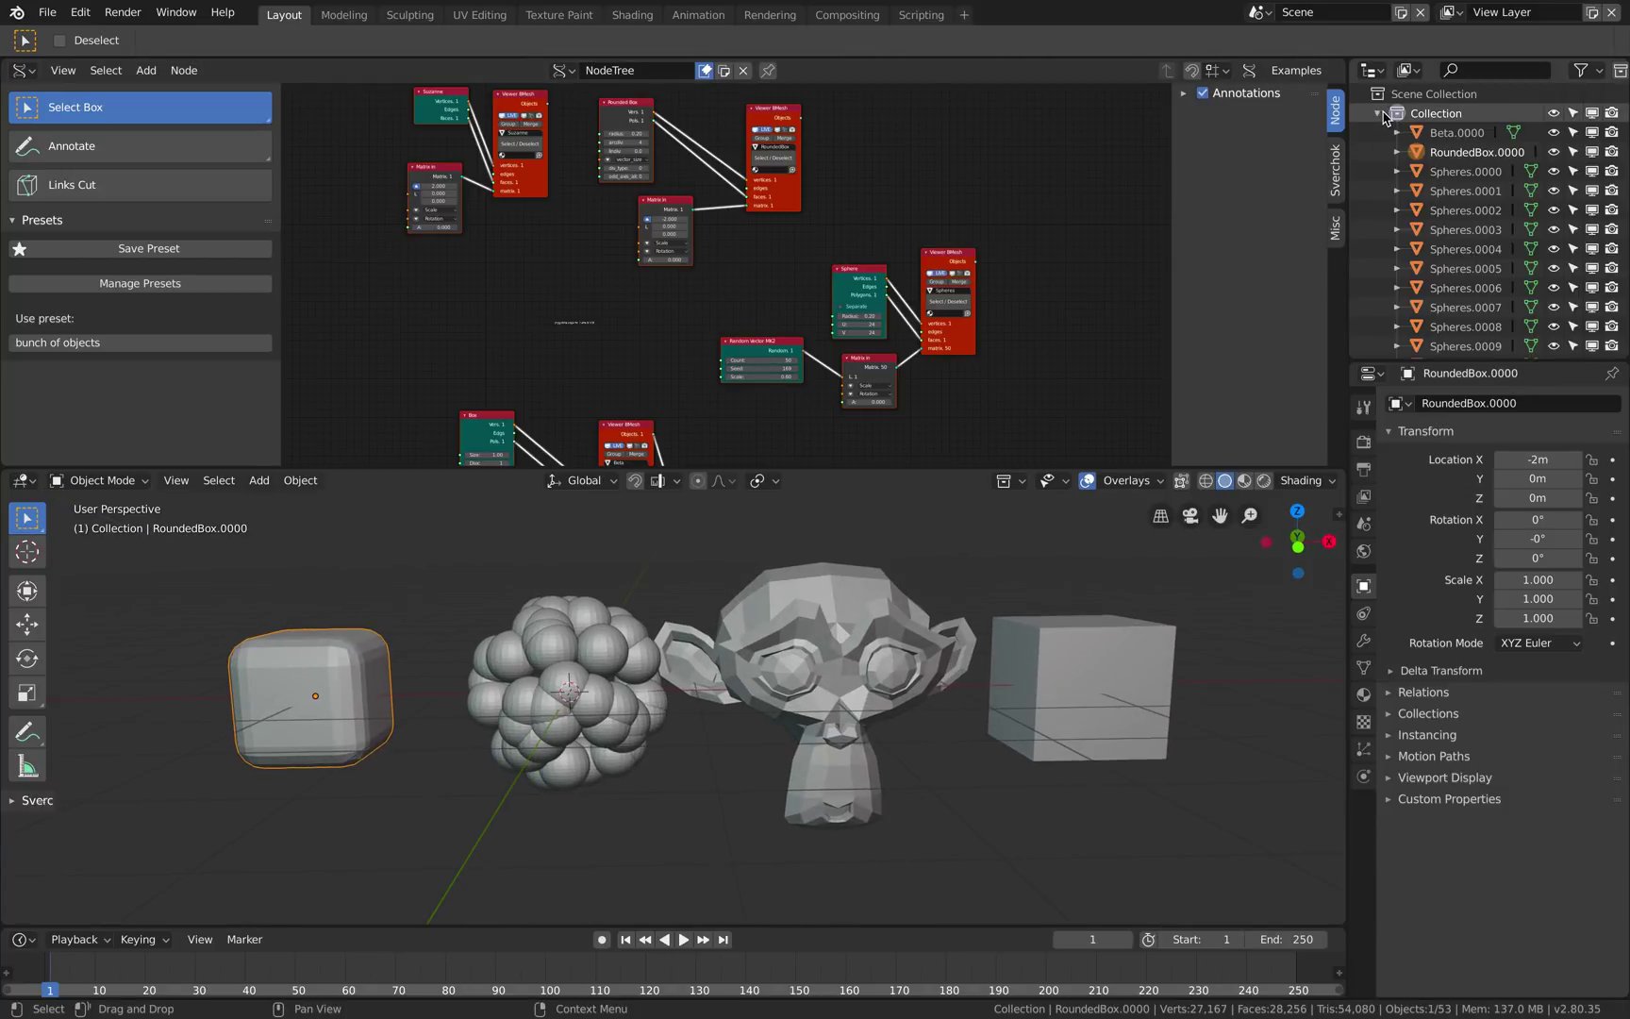
scroll(1593, 216, down, 5)
scroll(1593, 216, up, 5)
click(1380, 113)
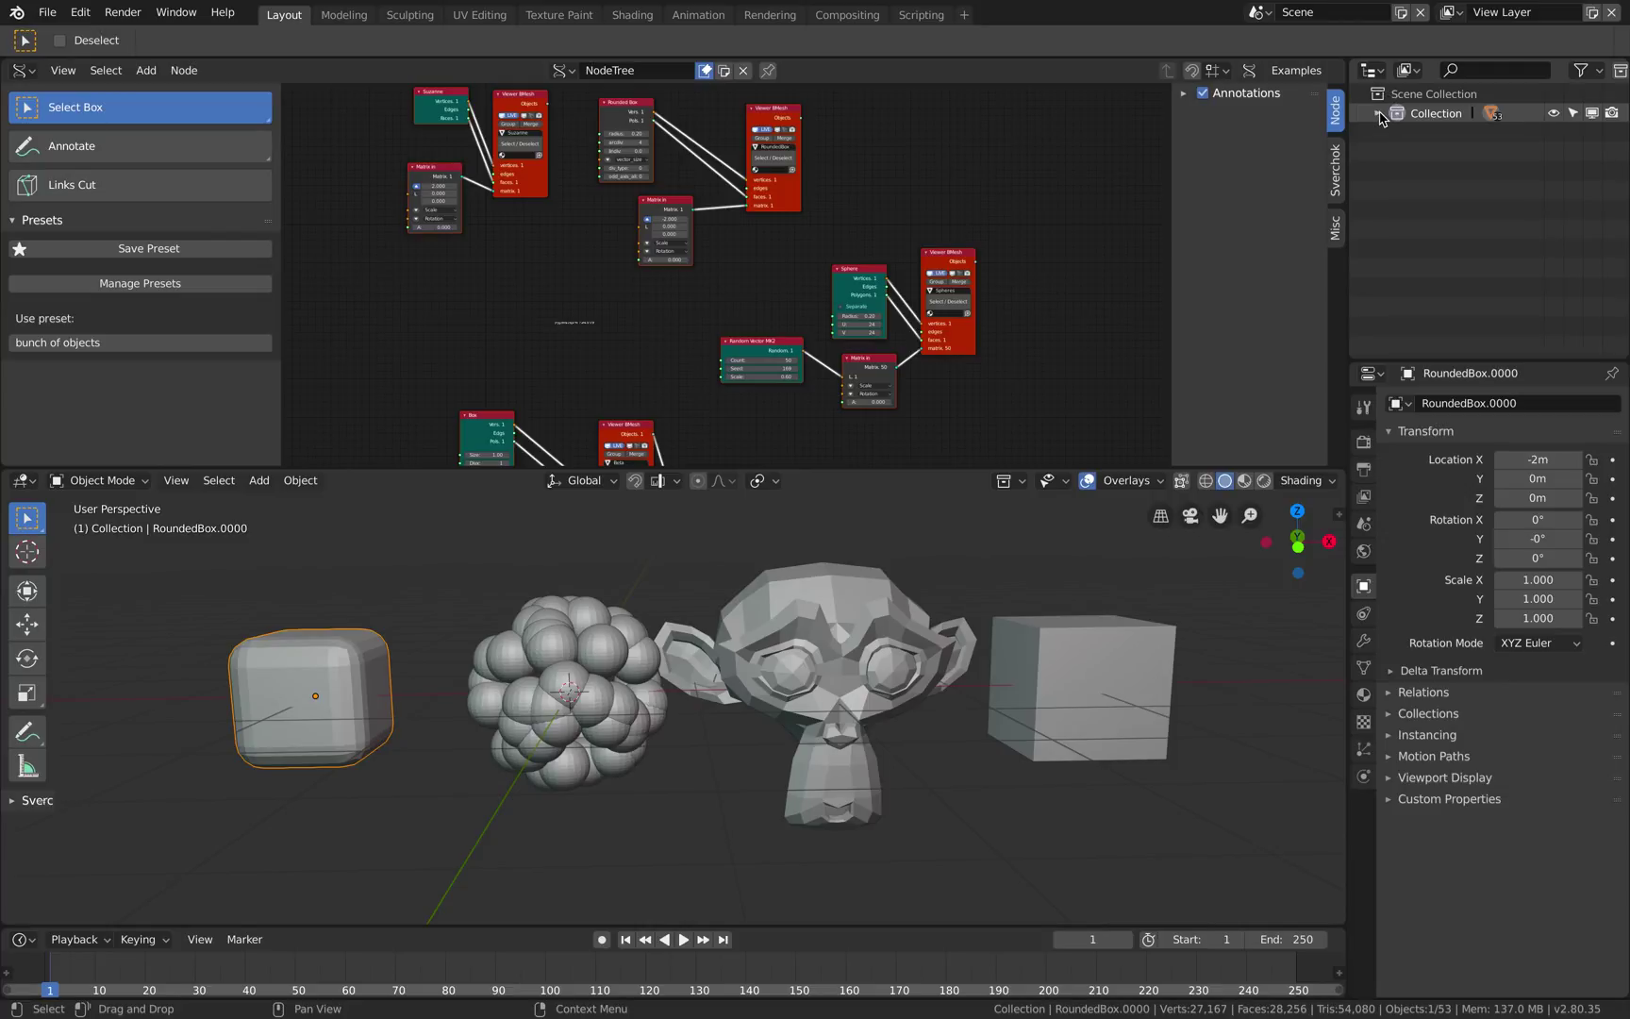
middle_drag(981, 584, 969, 582)
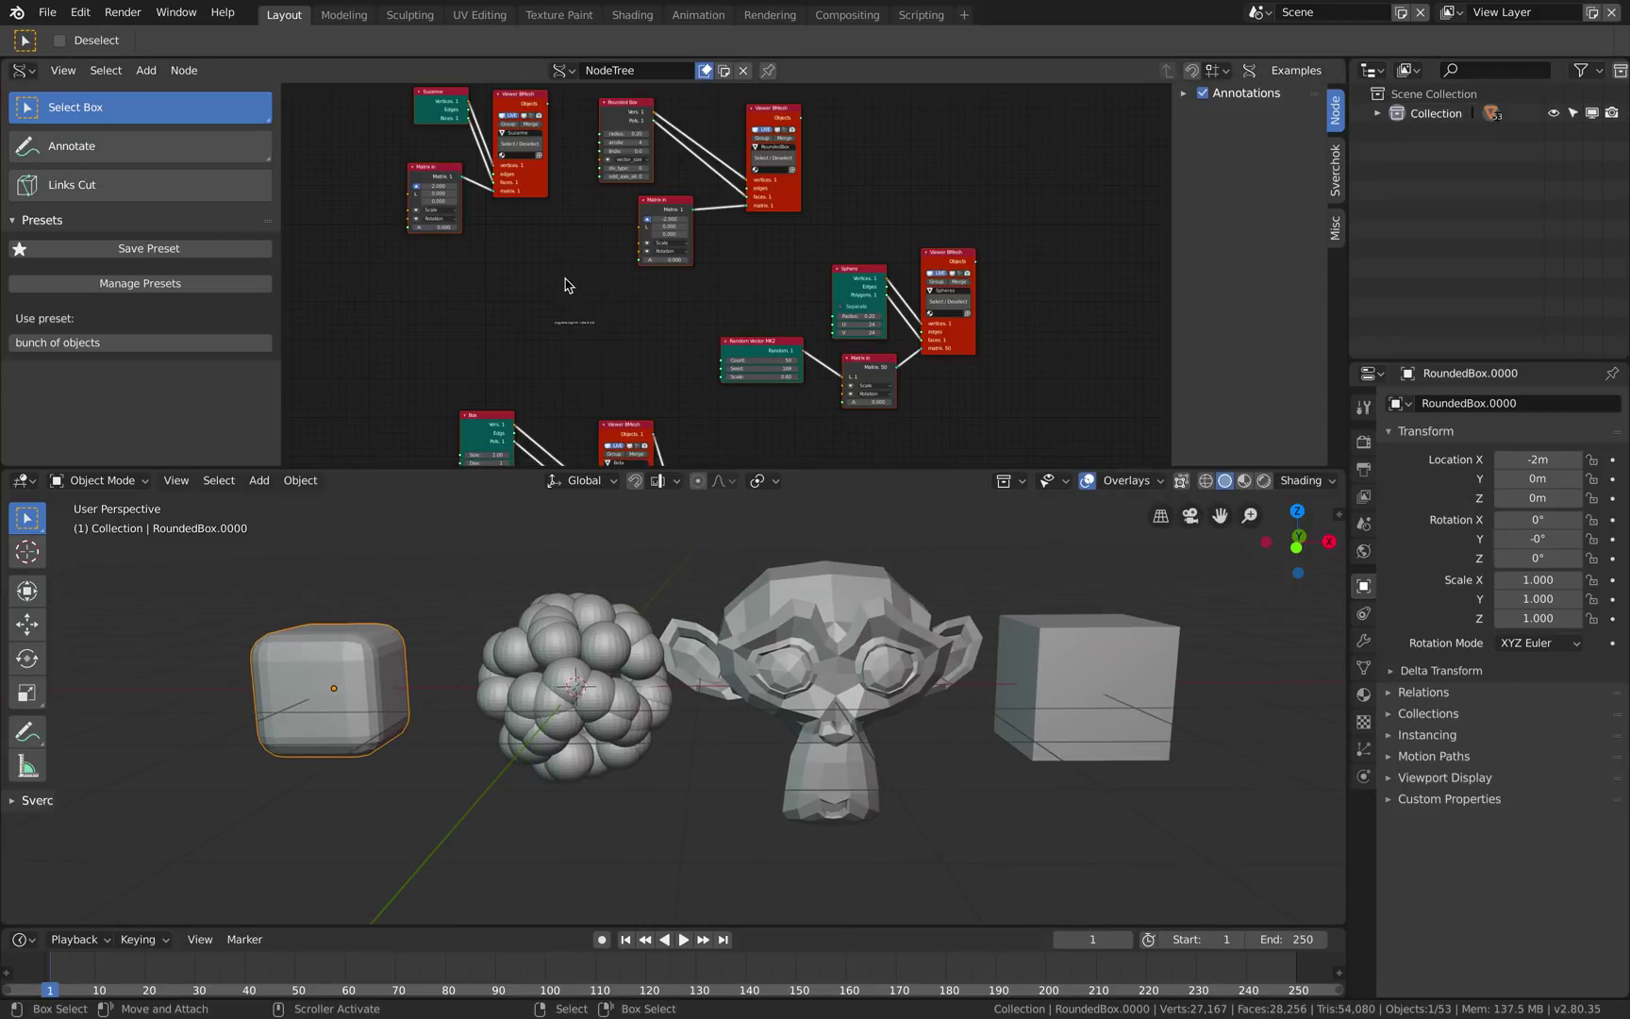
middle_drag(768, 574, 762, 570)
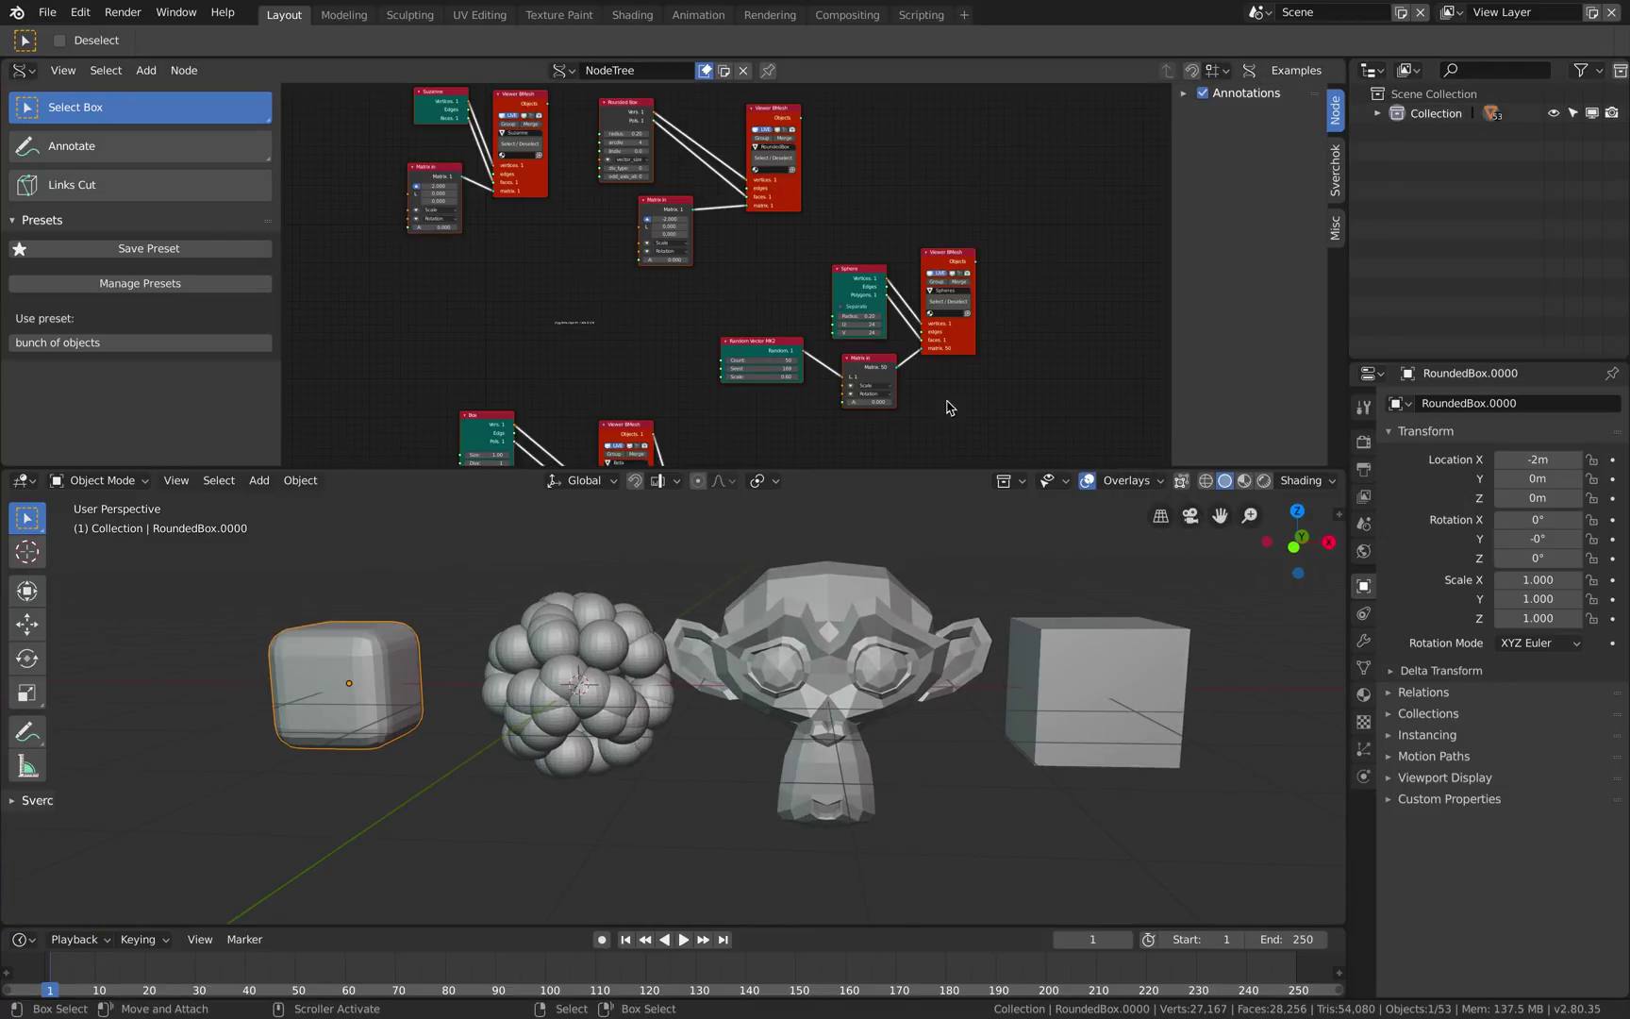
Set the 3D viewport's object color to Random.
click(1307, 480)
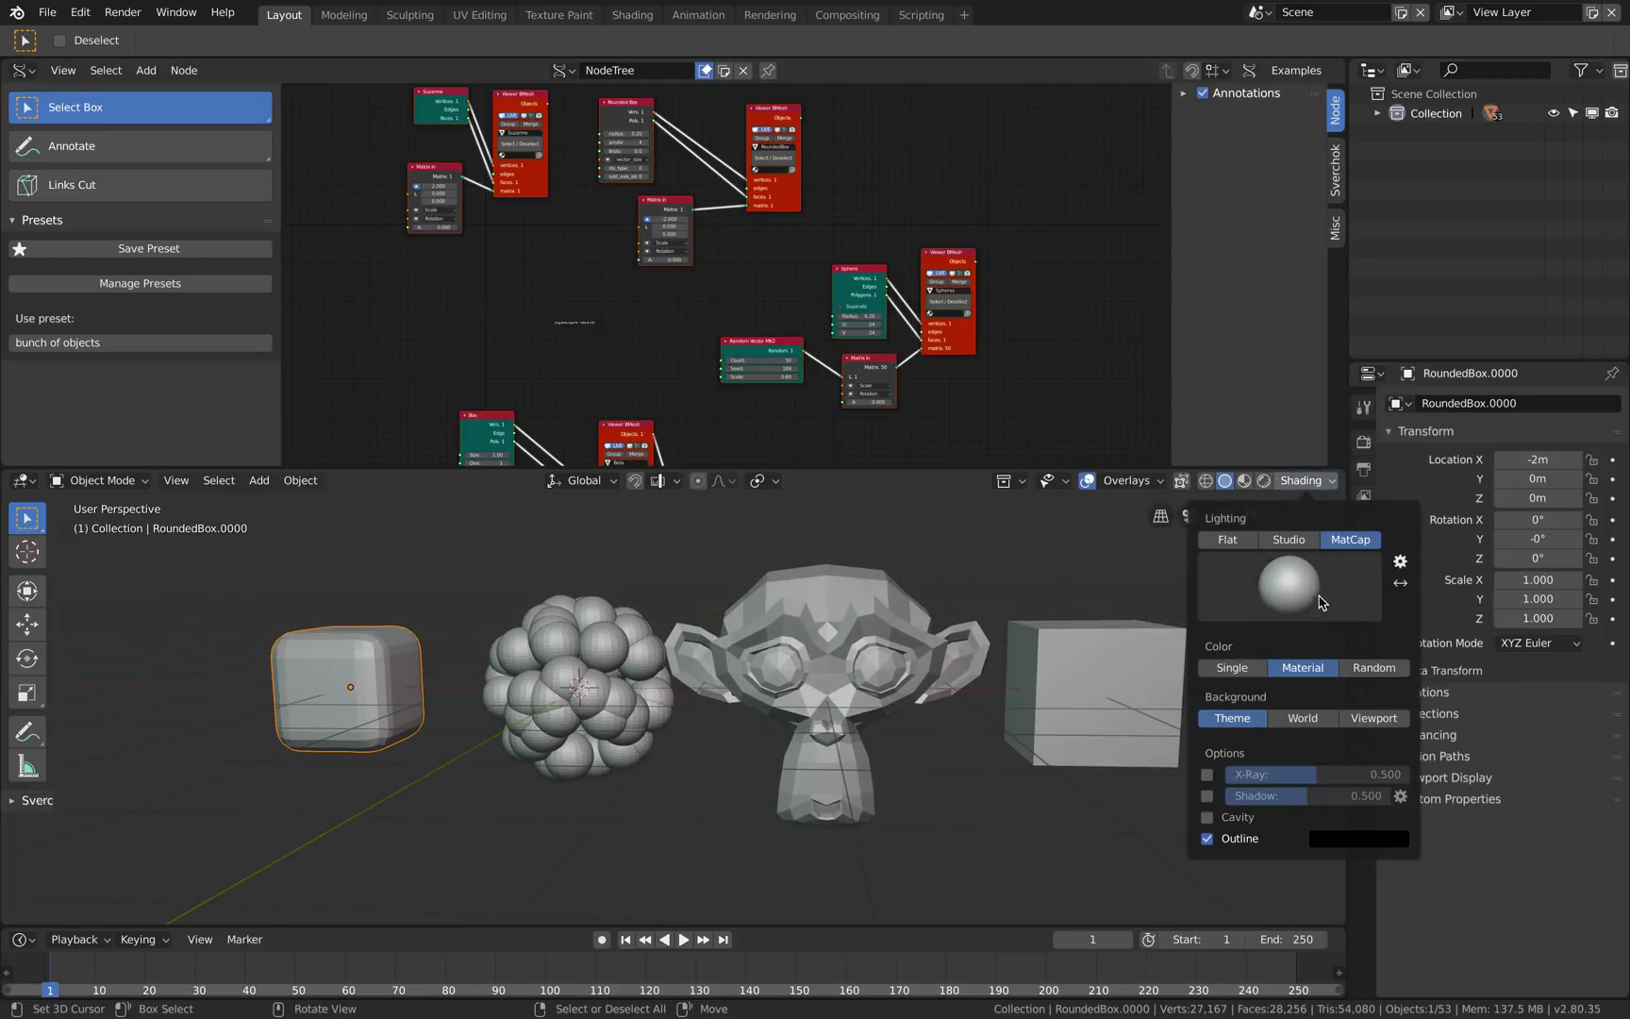
click(1373, 668)
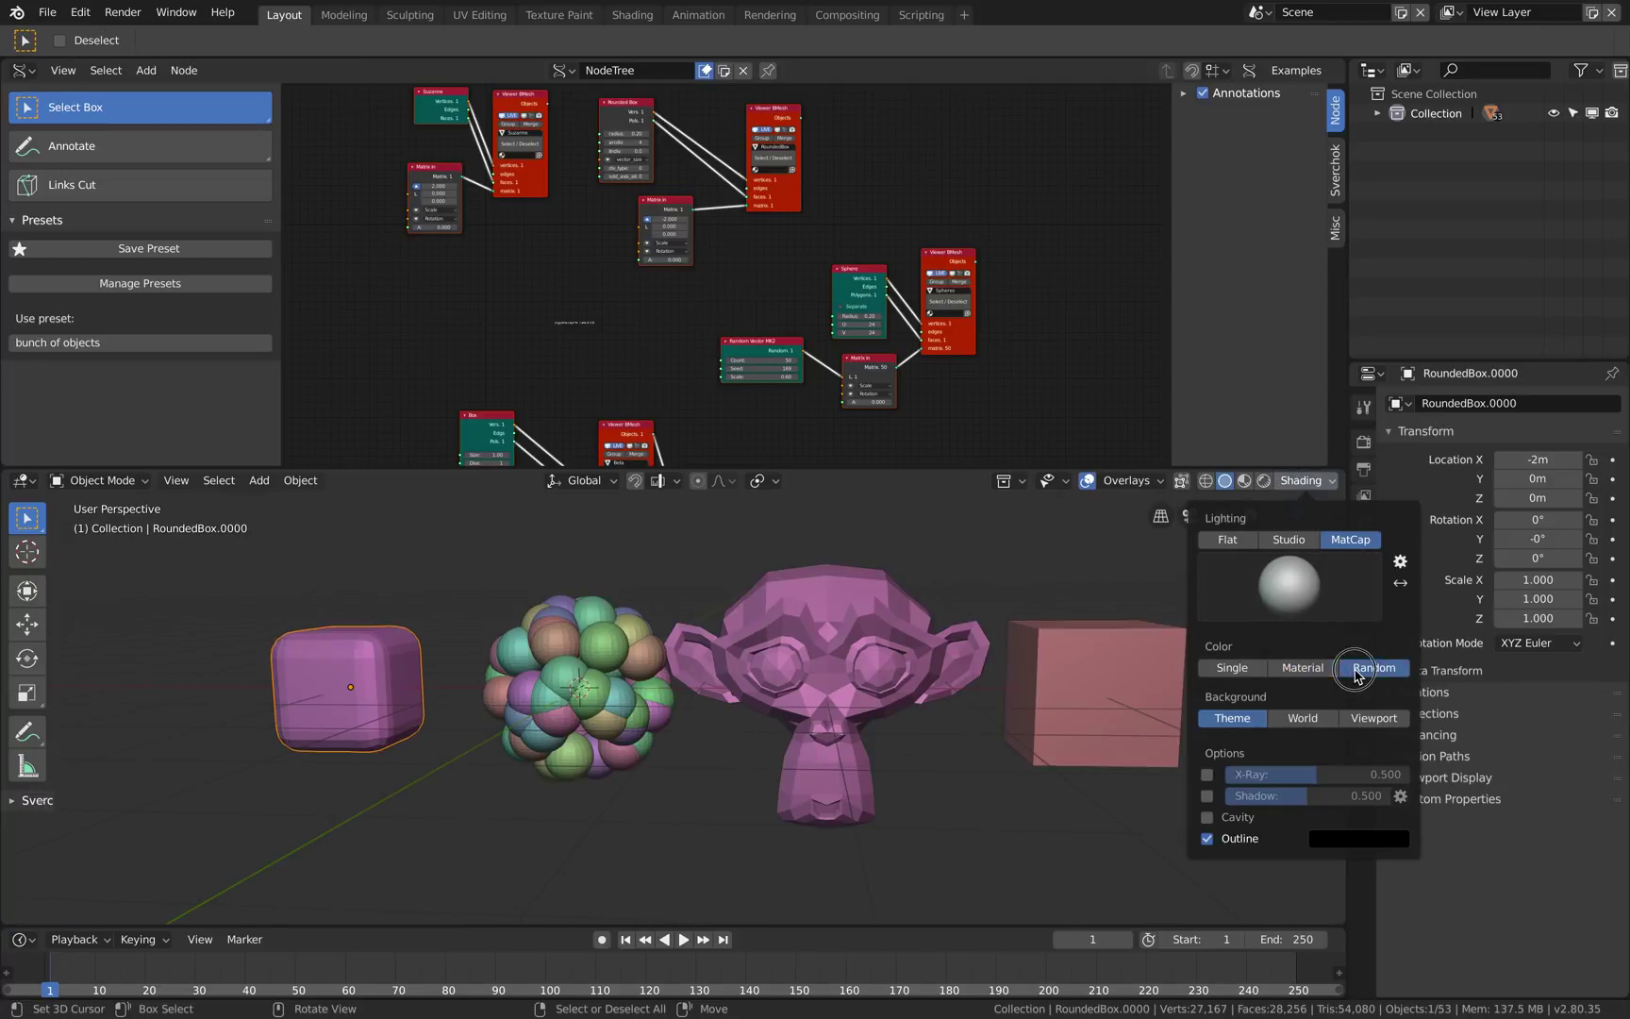
scroll(996, 637, down, 3)
scroll(995, 637, up, 4)
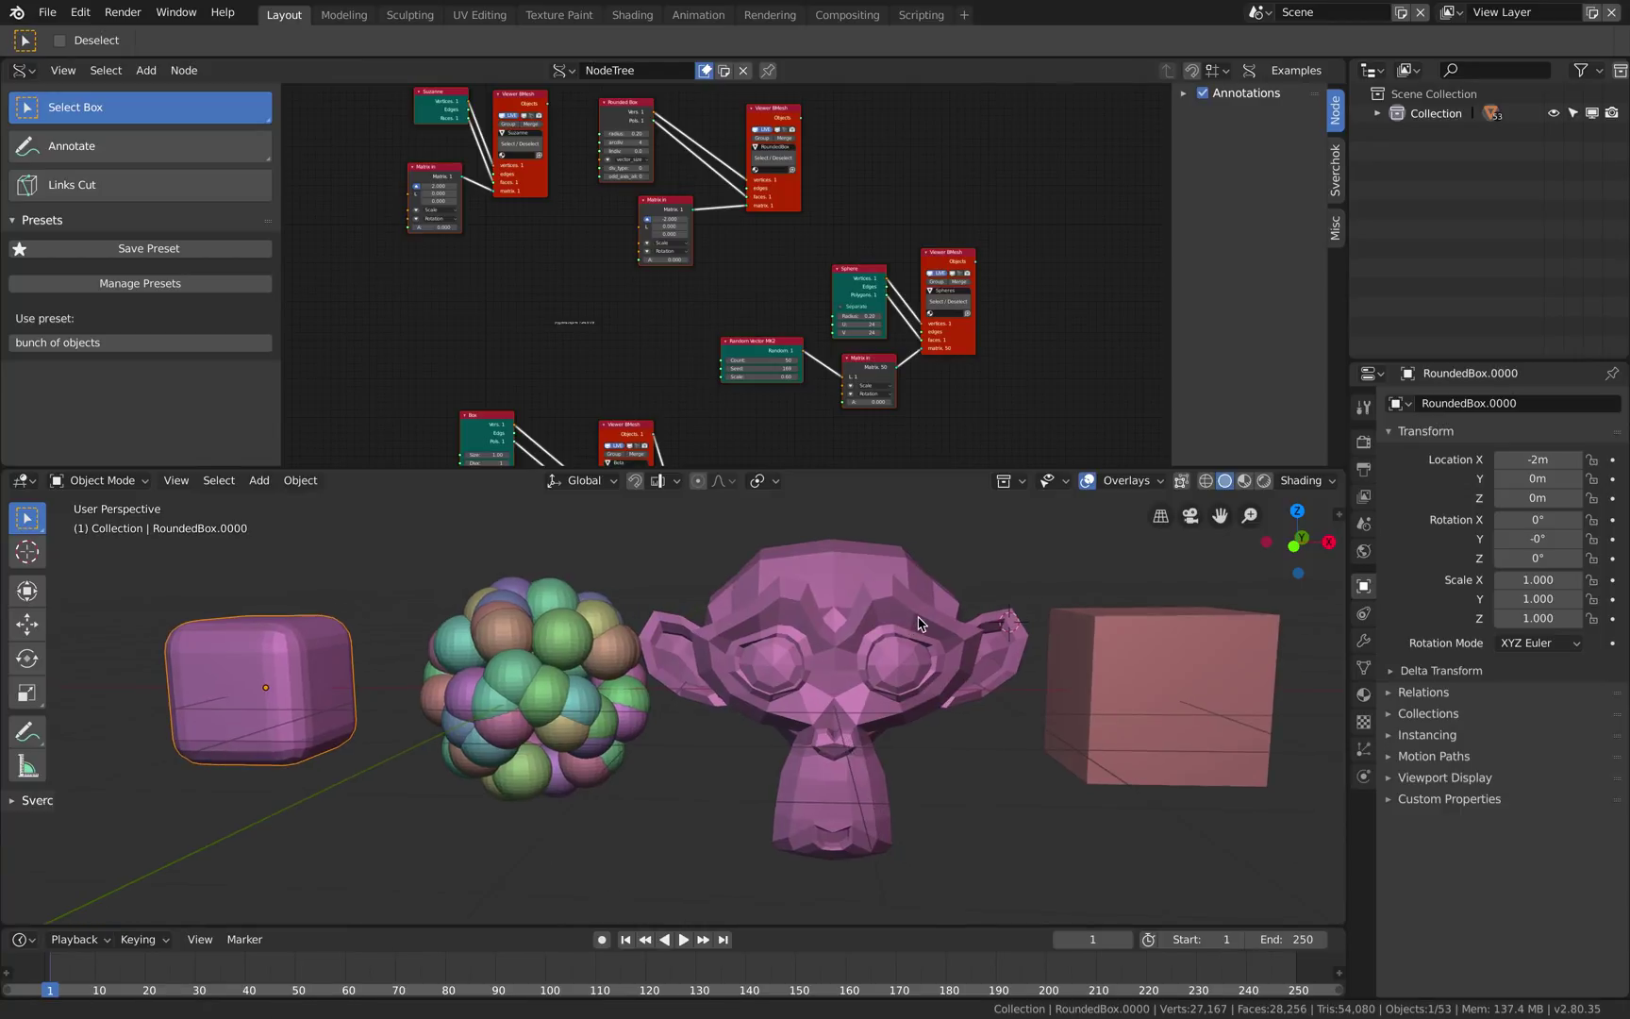
Select the Suzanne Viewer BMesh node, expand its properties and enable smooth shade.
scroll(929, 297, up, 2)
click(998, 248)
scroll(1006, 214, up, 2)
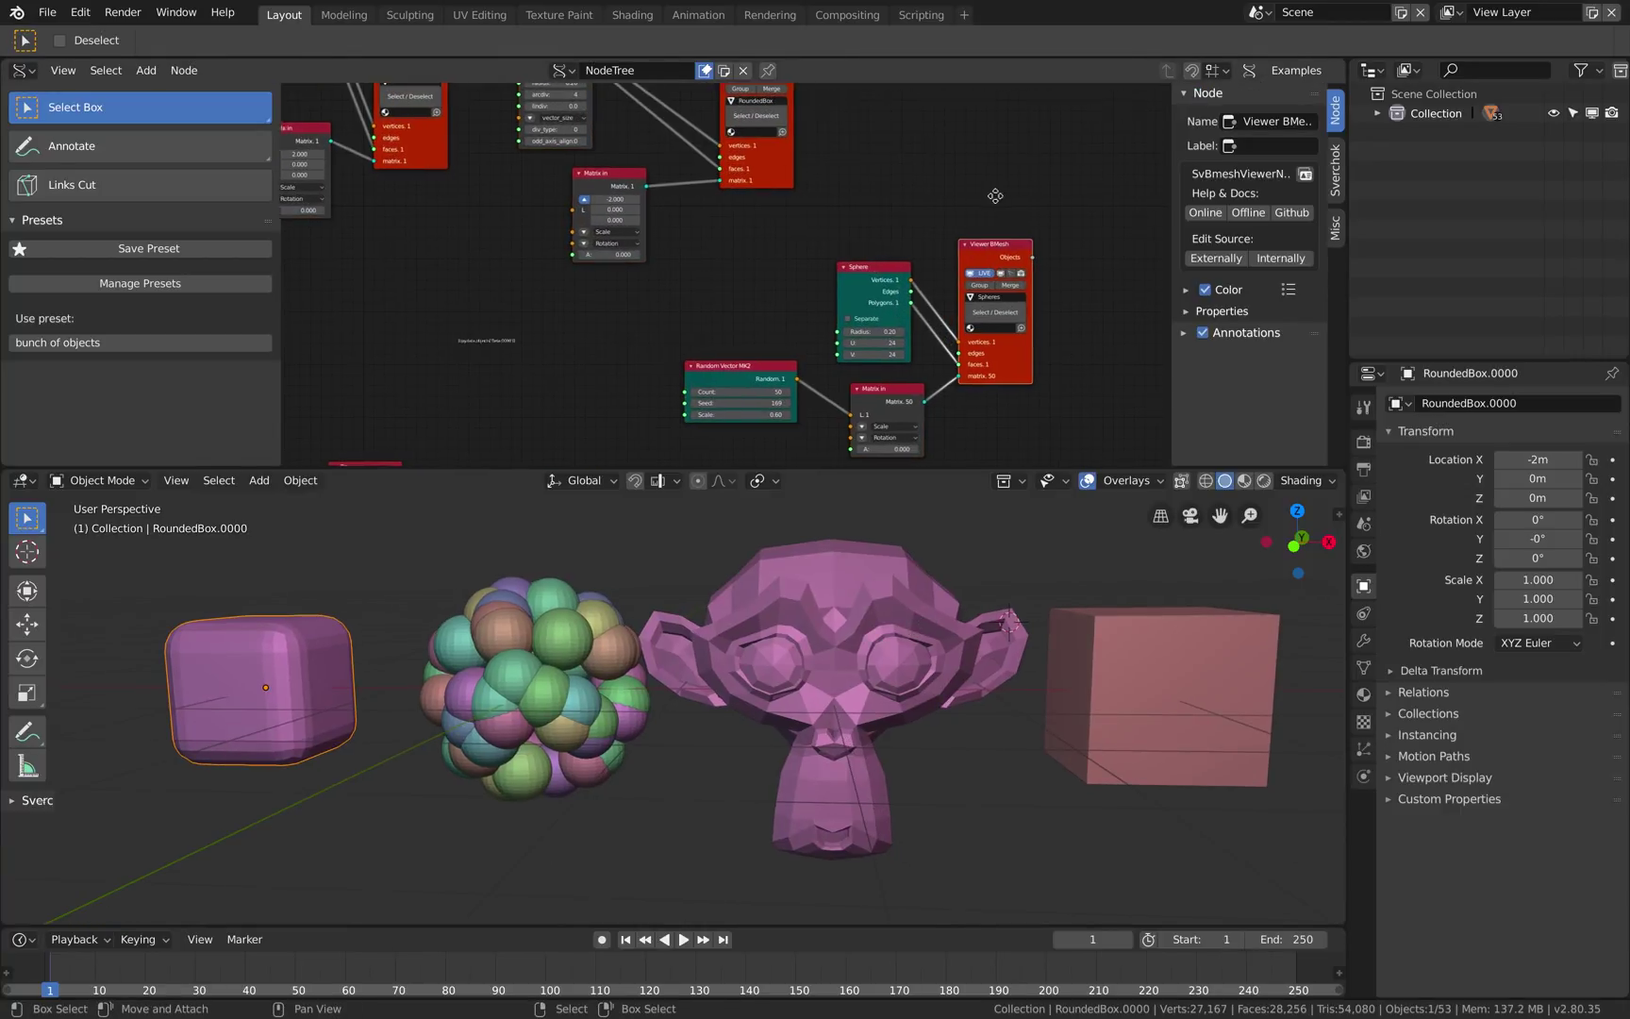
middle_drag(994, 234, 912, 166)
middle_drag(781, 196, 1026, 402)
scroll(752, 326, up, 1)
scroll(661, 332, up, 1)
scroll(500, 244, up, 1)
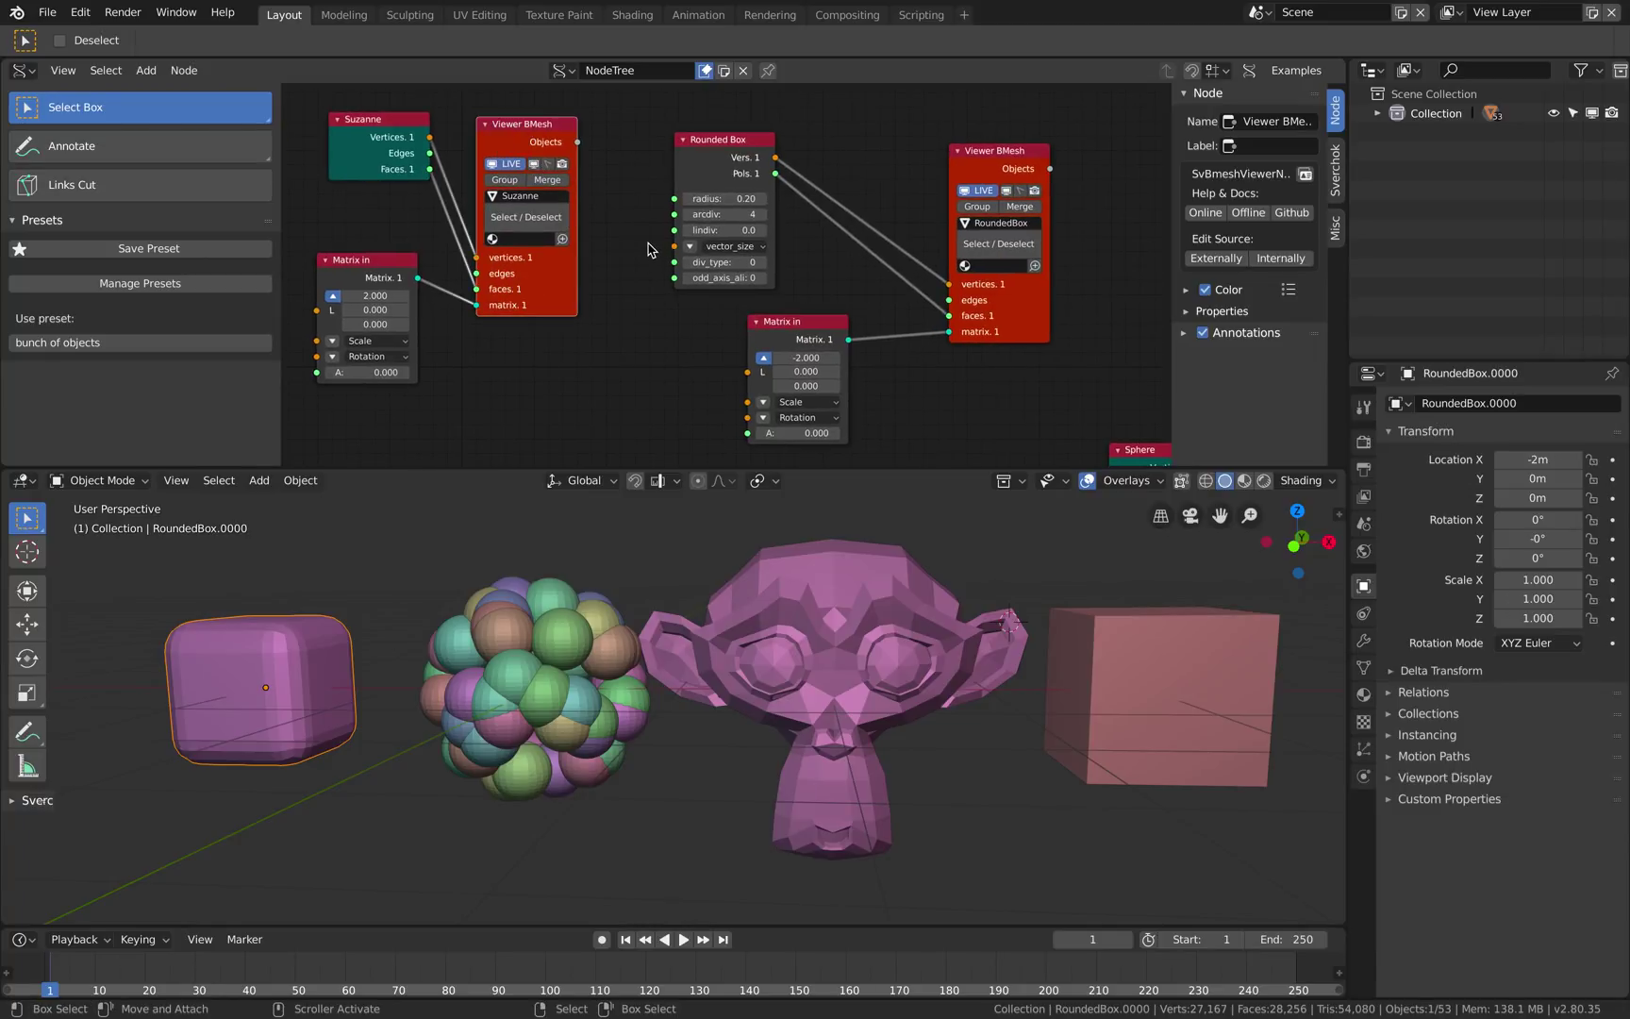
key(shift+a)
key(Escape)
drag(547, 134, 563, 134)
click(1209, 314)
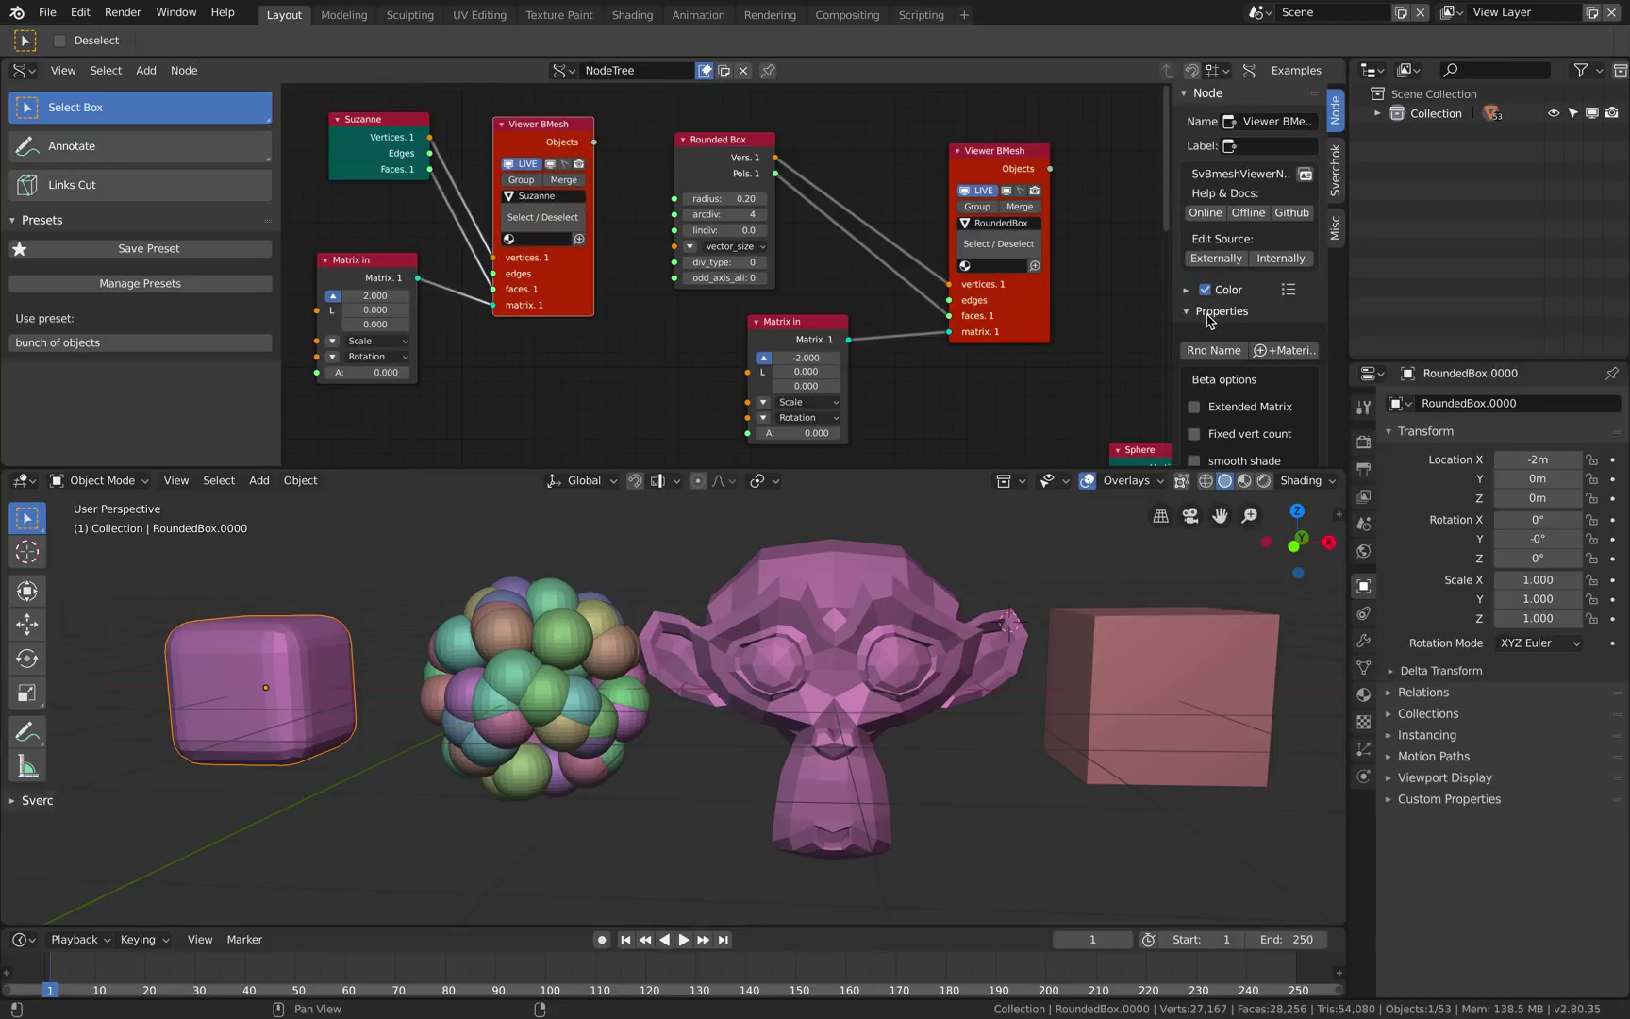
scroll(1254, 412, down, 2)
click(1220, 389)
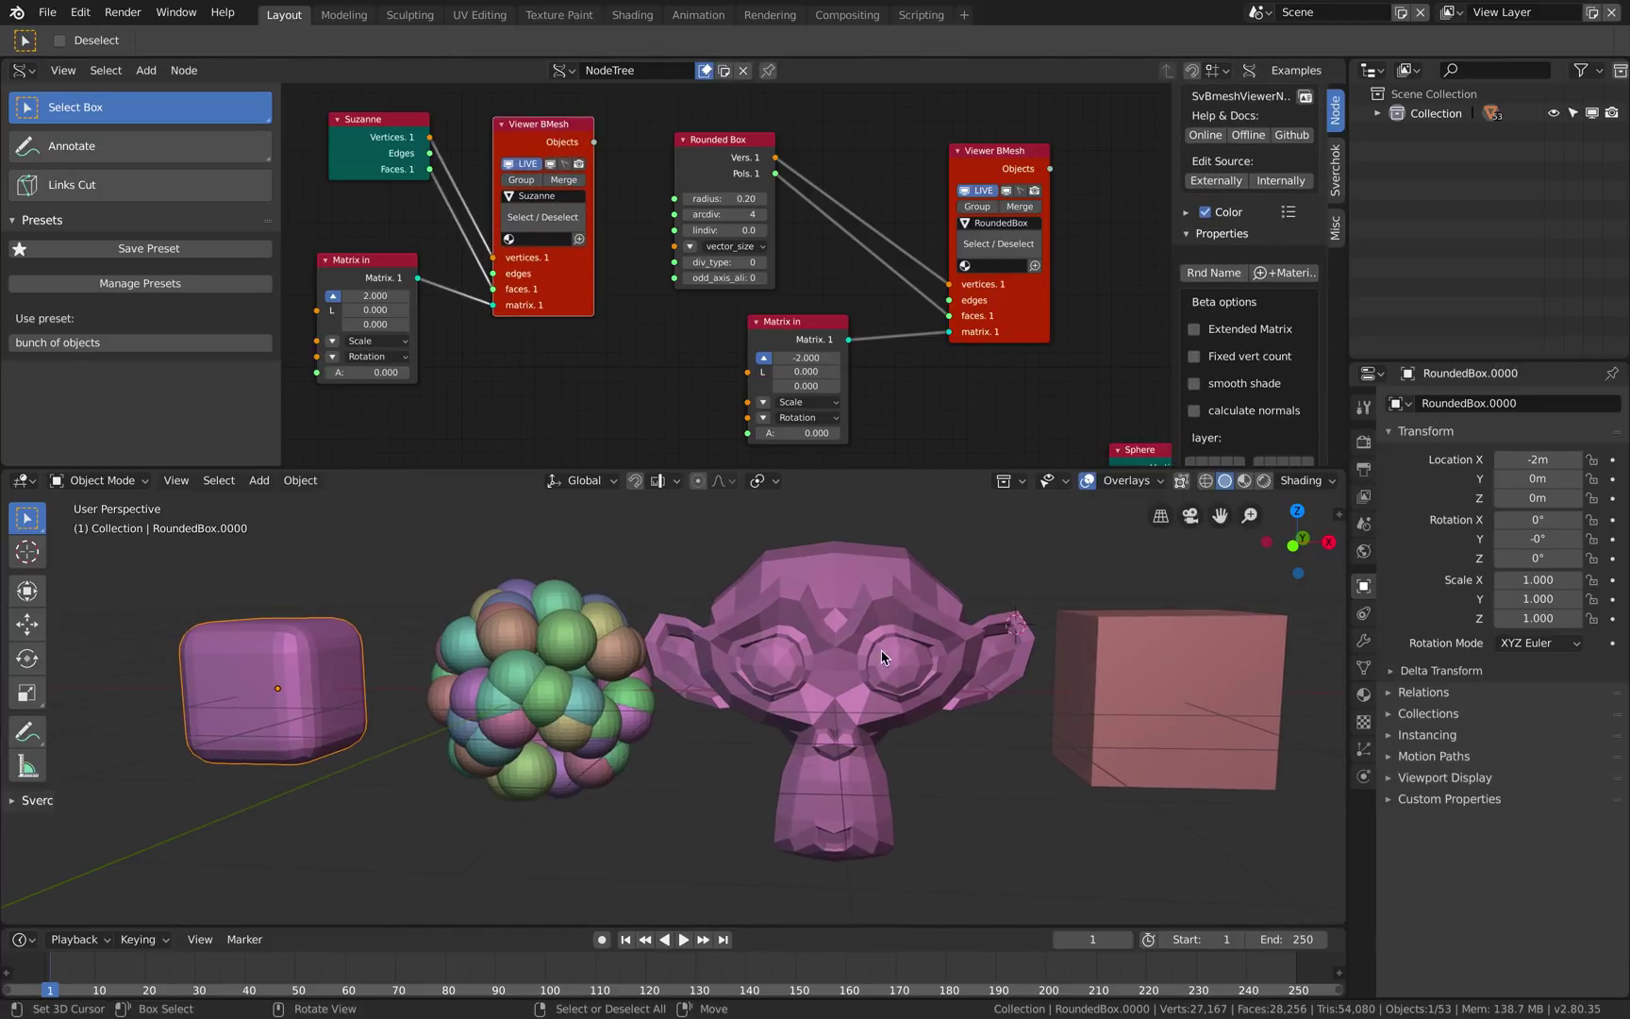
Enable smooth shade on the Spheres Viewer BMesh node.
middle_drag(550, 313, 556, 213)
right_click(595, 594)
middle_drag(848, 310, 434, 277)
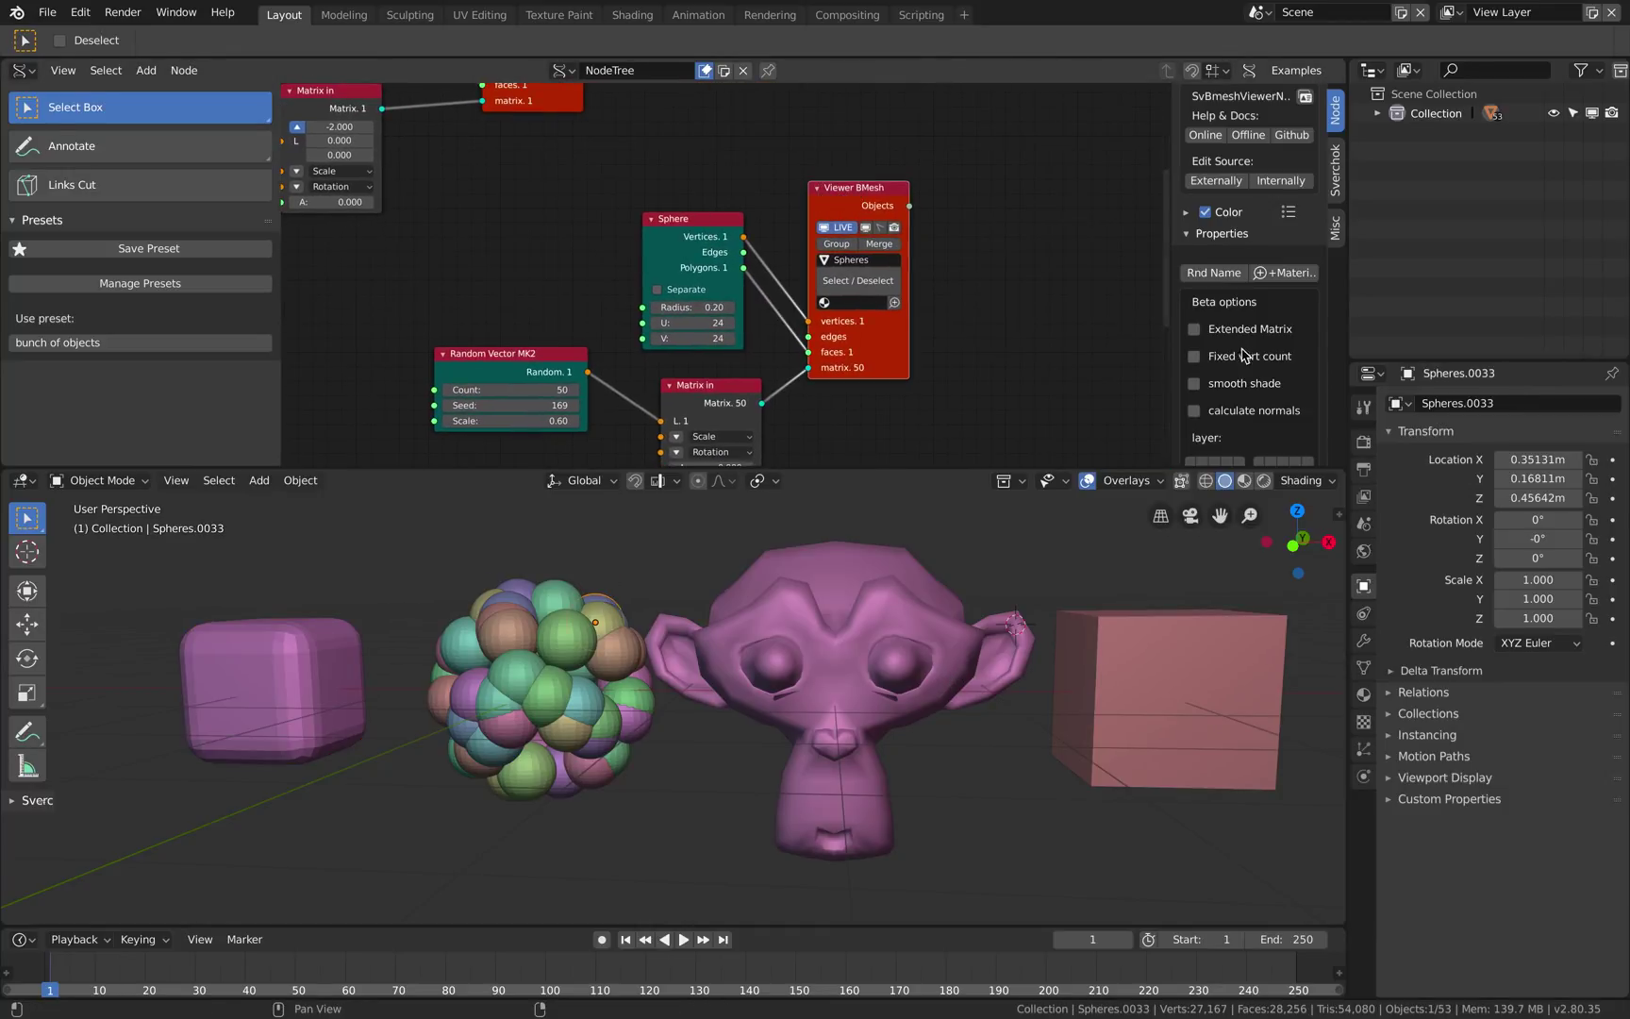
click(1229, 384)
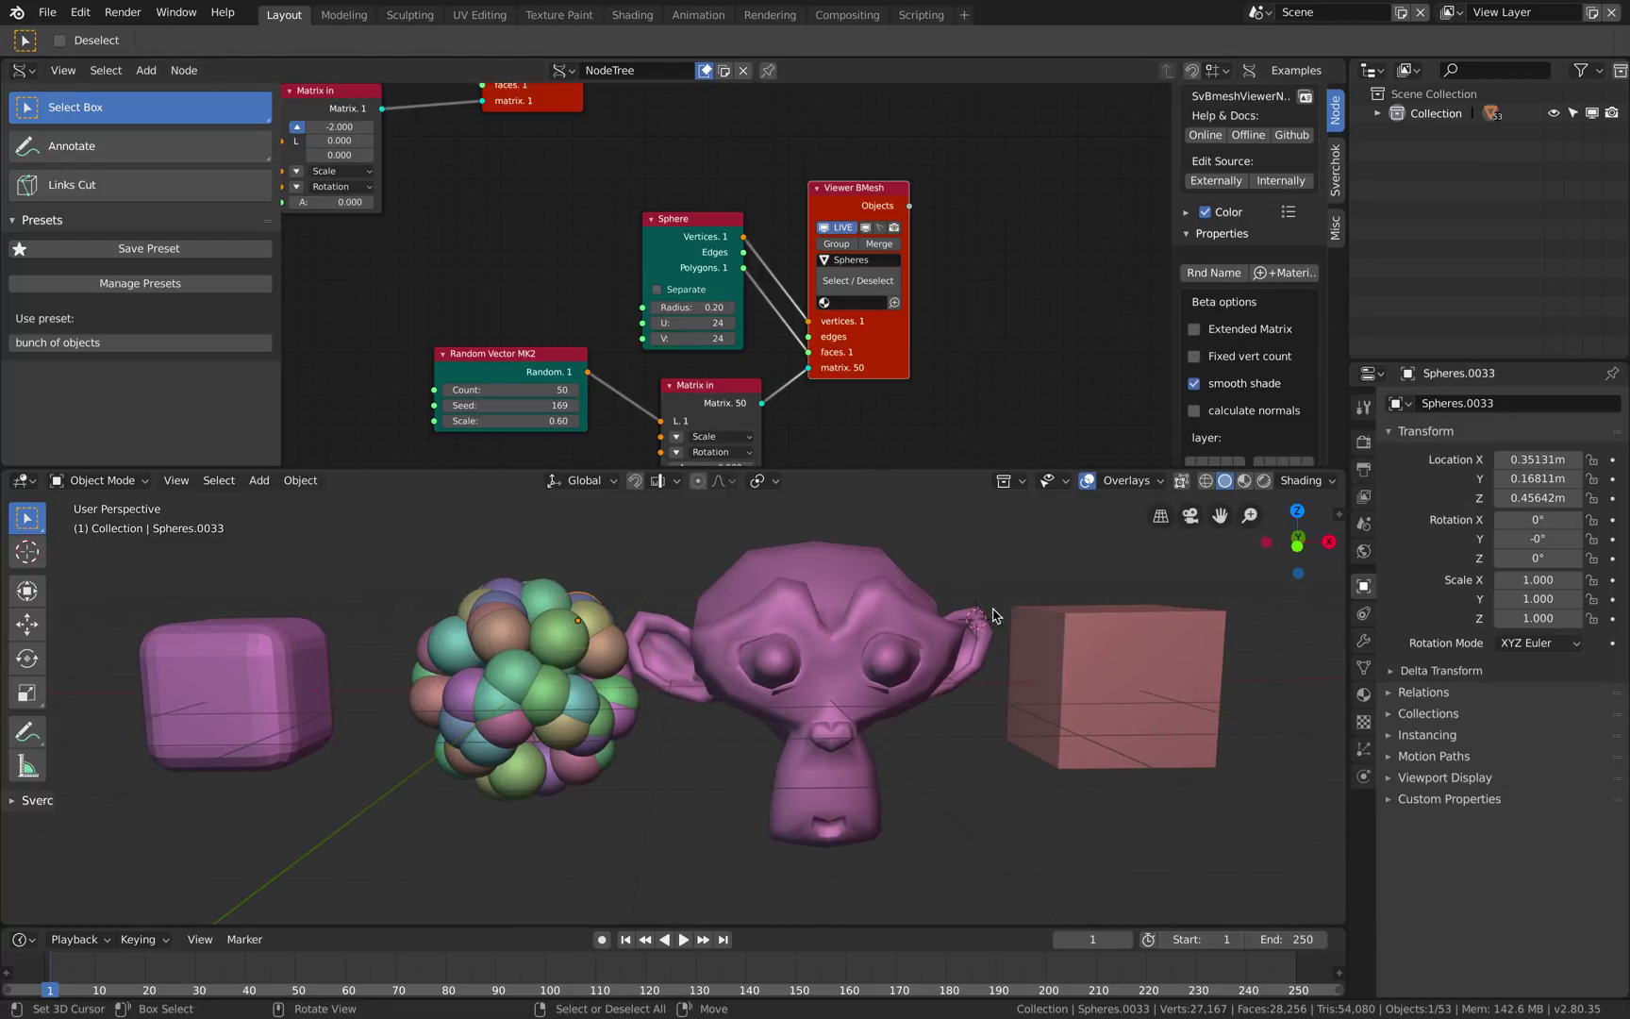
Select the Suzanne monkey head and give it a level 2 subdivision.
click(864, 646)
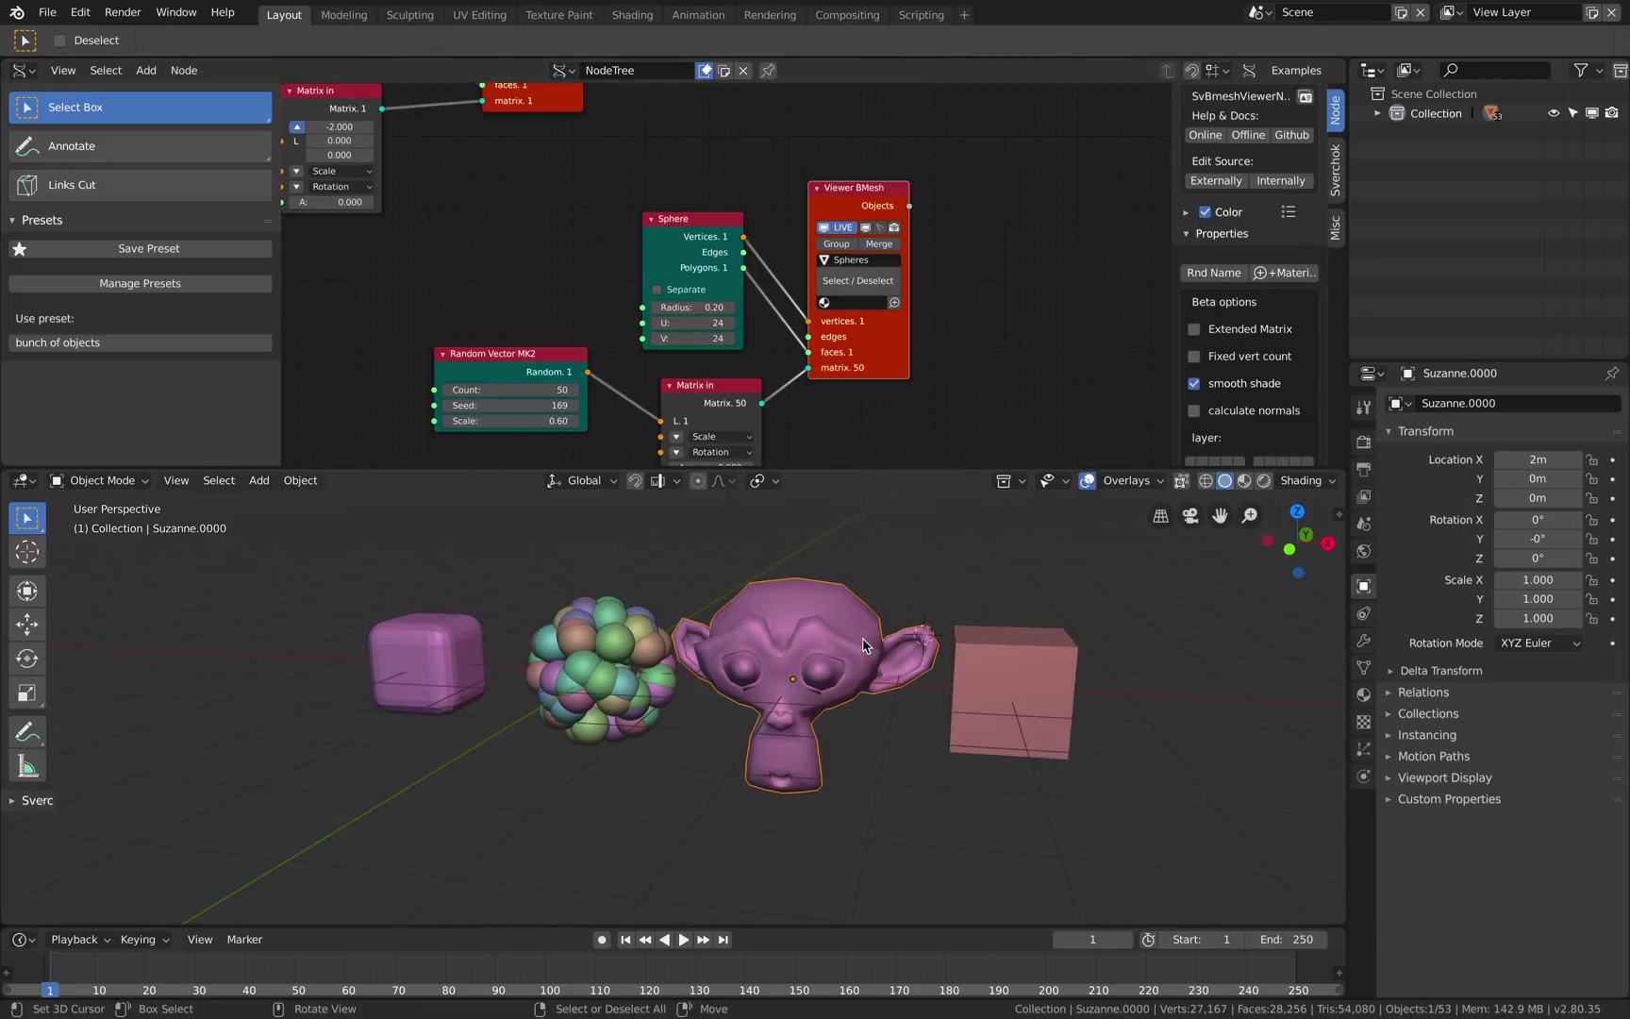
key(ctrl+2)
Save the Blender file to the Desktop using sv_intro_002.blend as the file name.
key(ctrl+s)
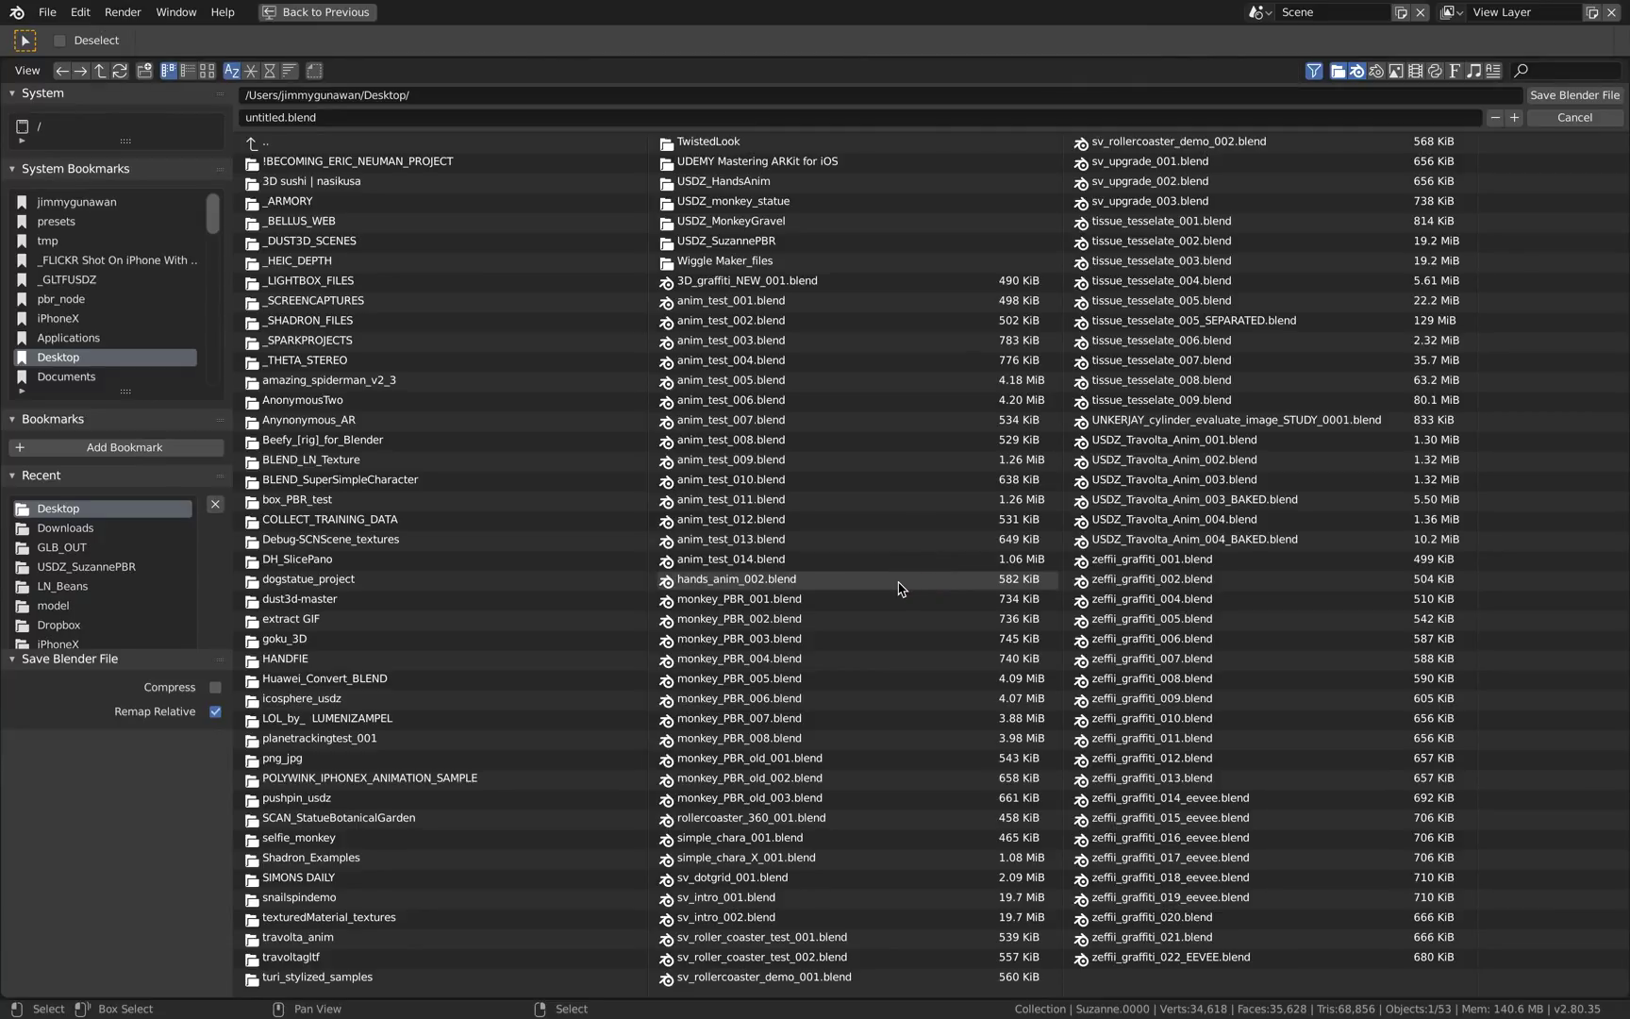
click(262, 115)
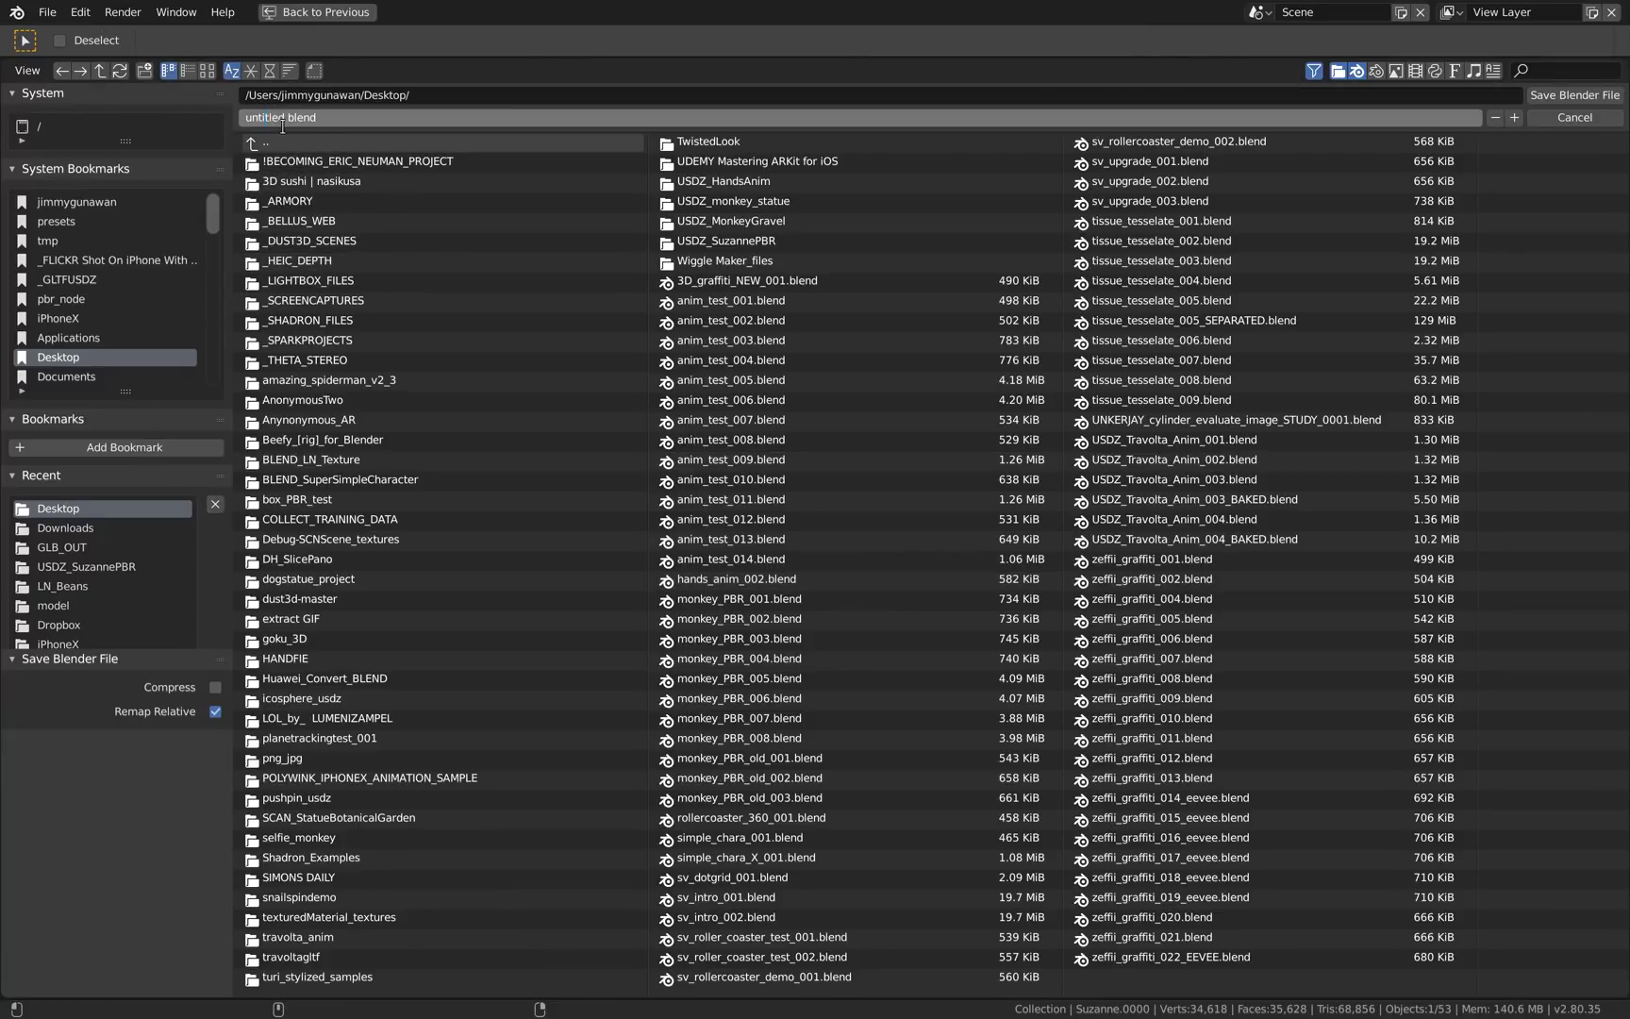
key(Escape)
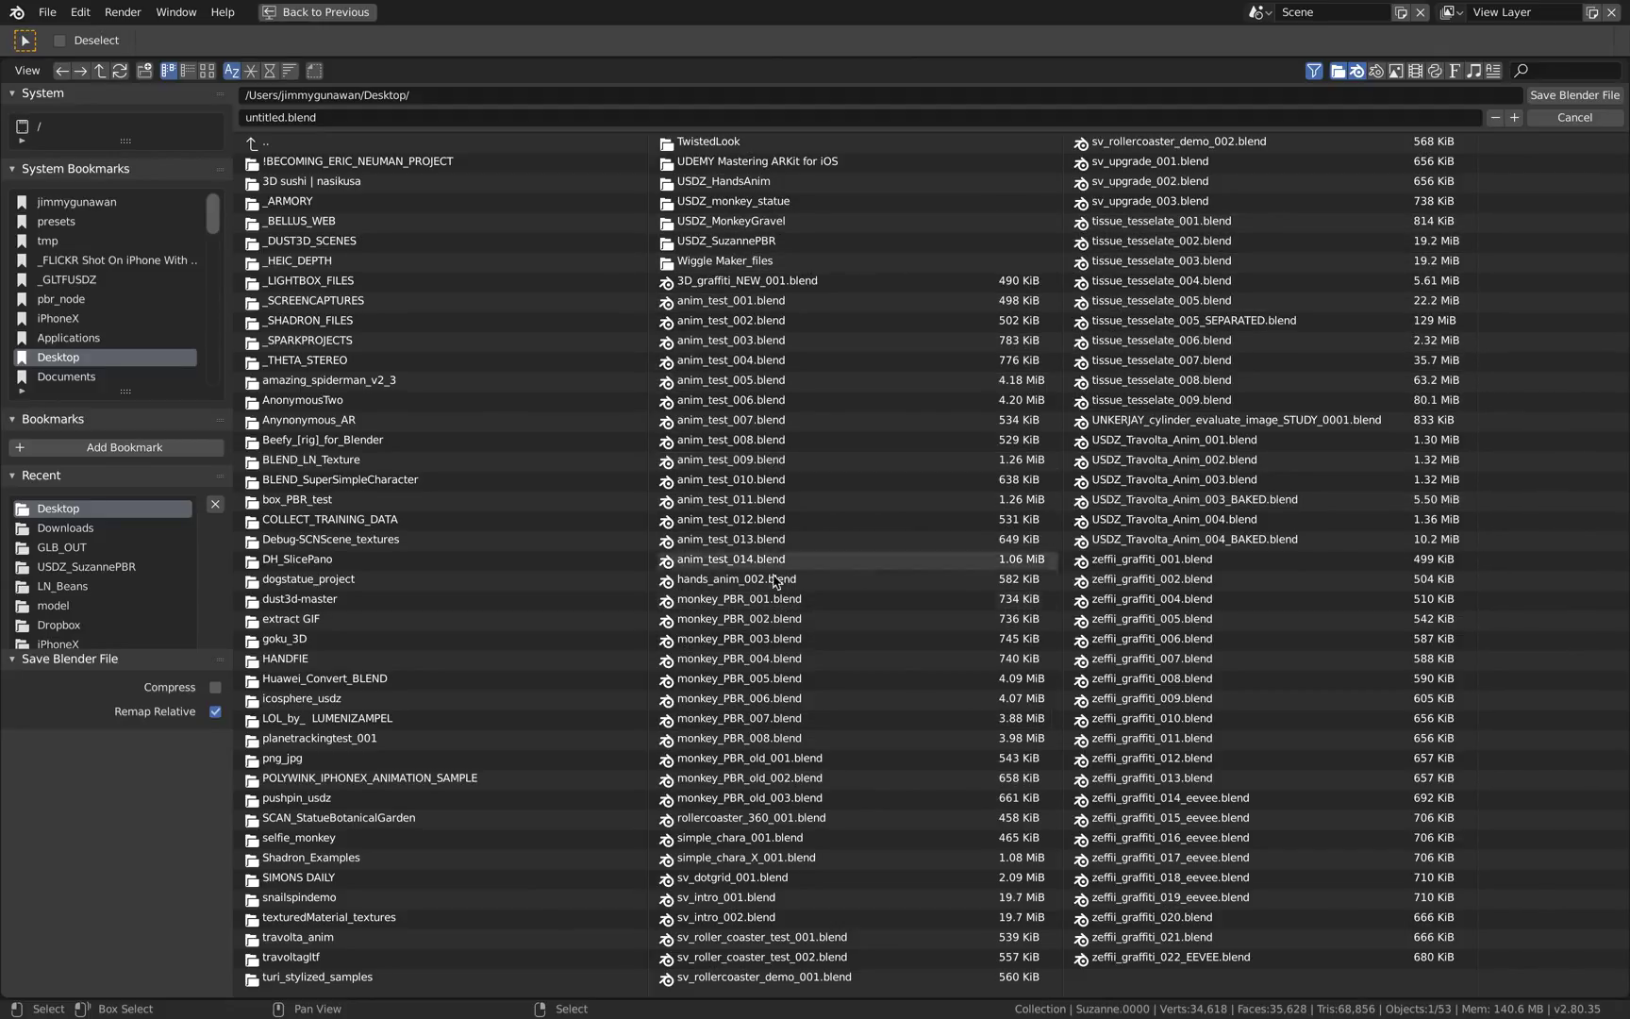
click(791, 916)
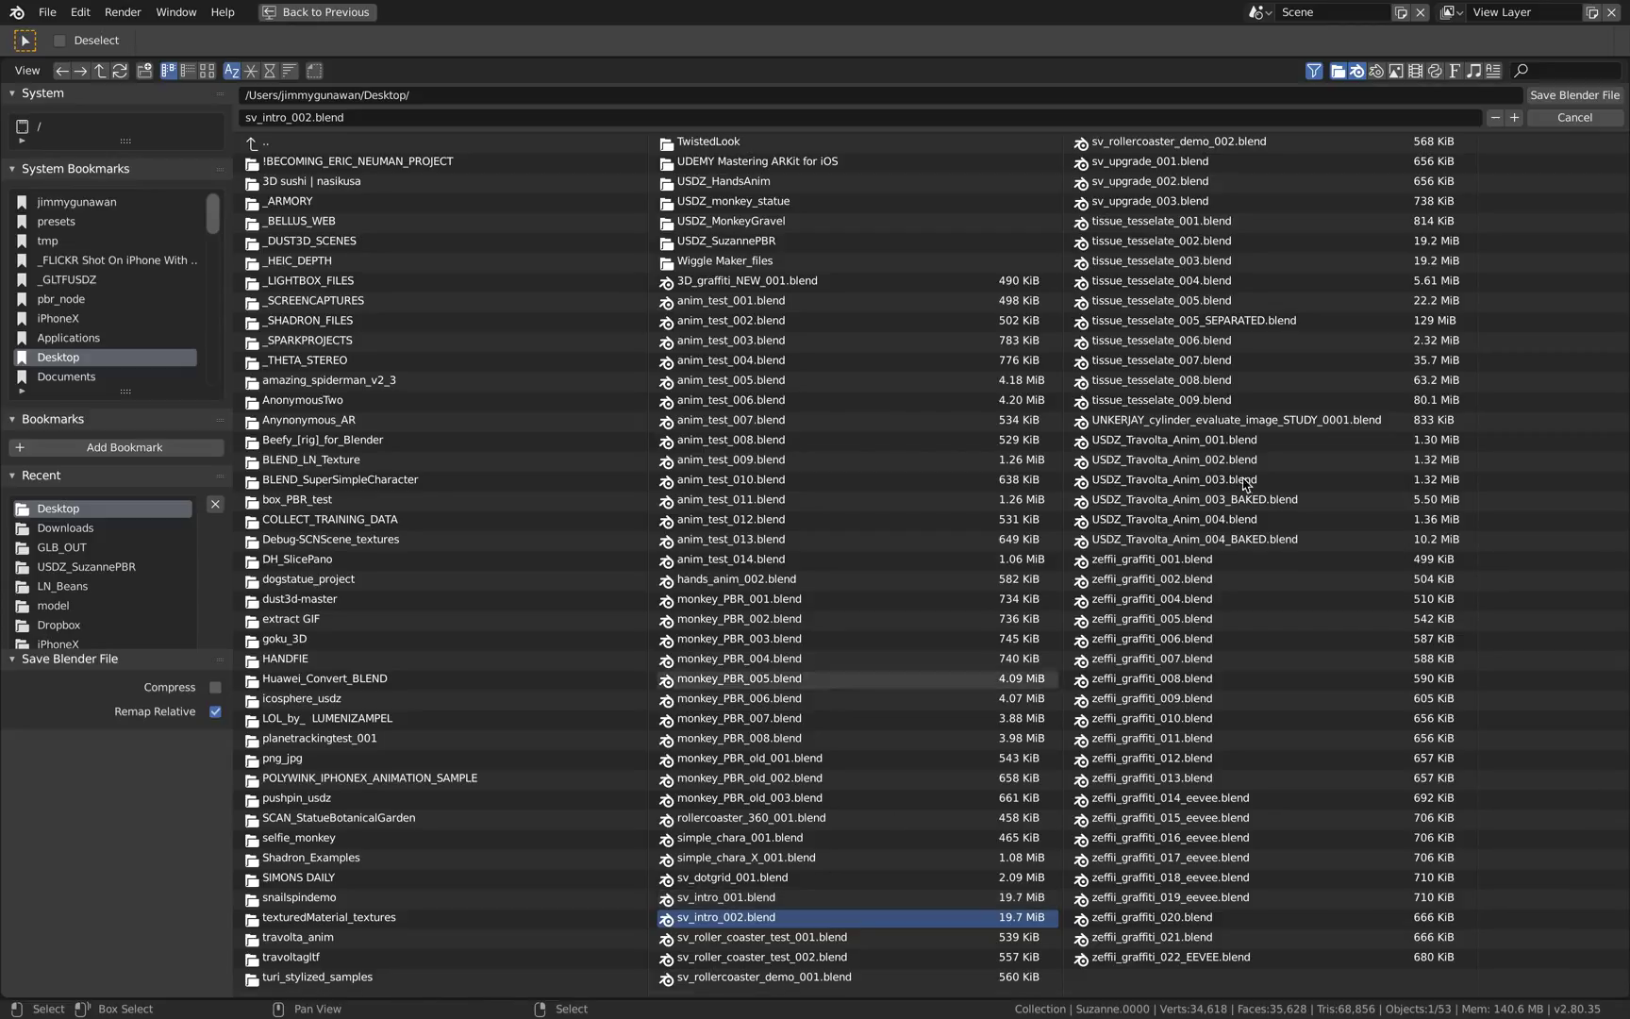
click(1551, 97)
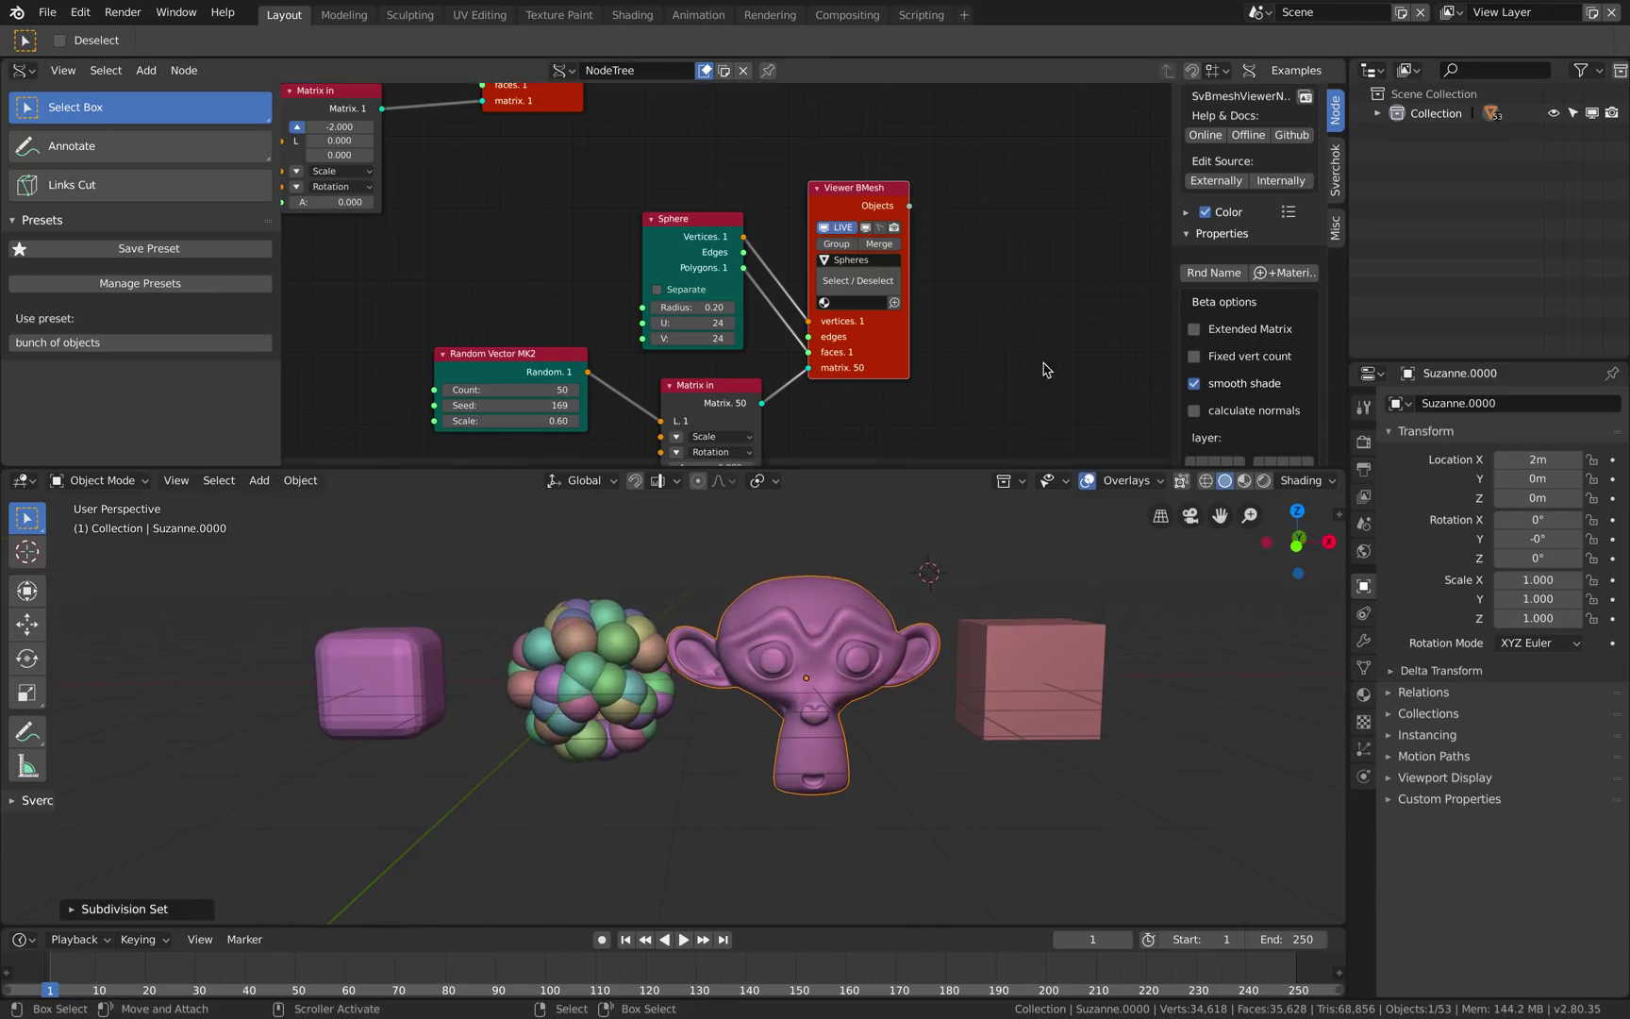
Collapse the node editor's sidebar and narrow its tool region to give the node tree more room.
scroll(1041, 321, down, 2)
middle_drag(1037, 310, 1101, 281)
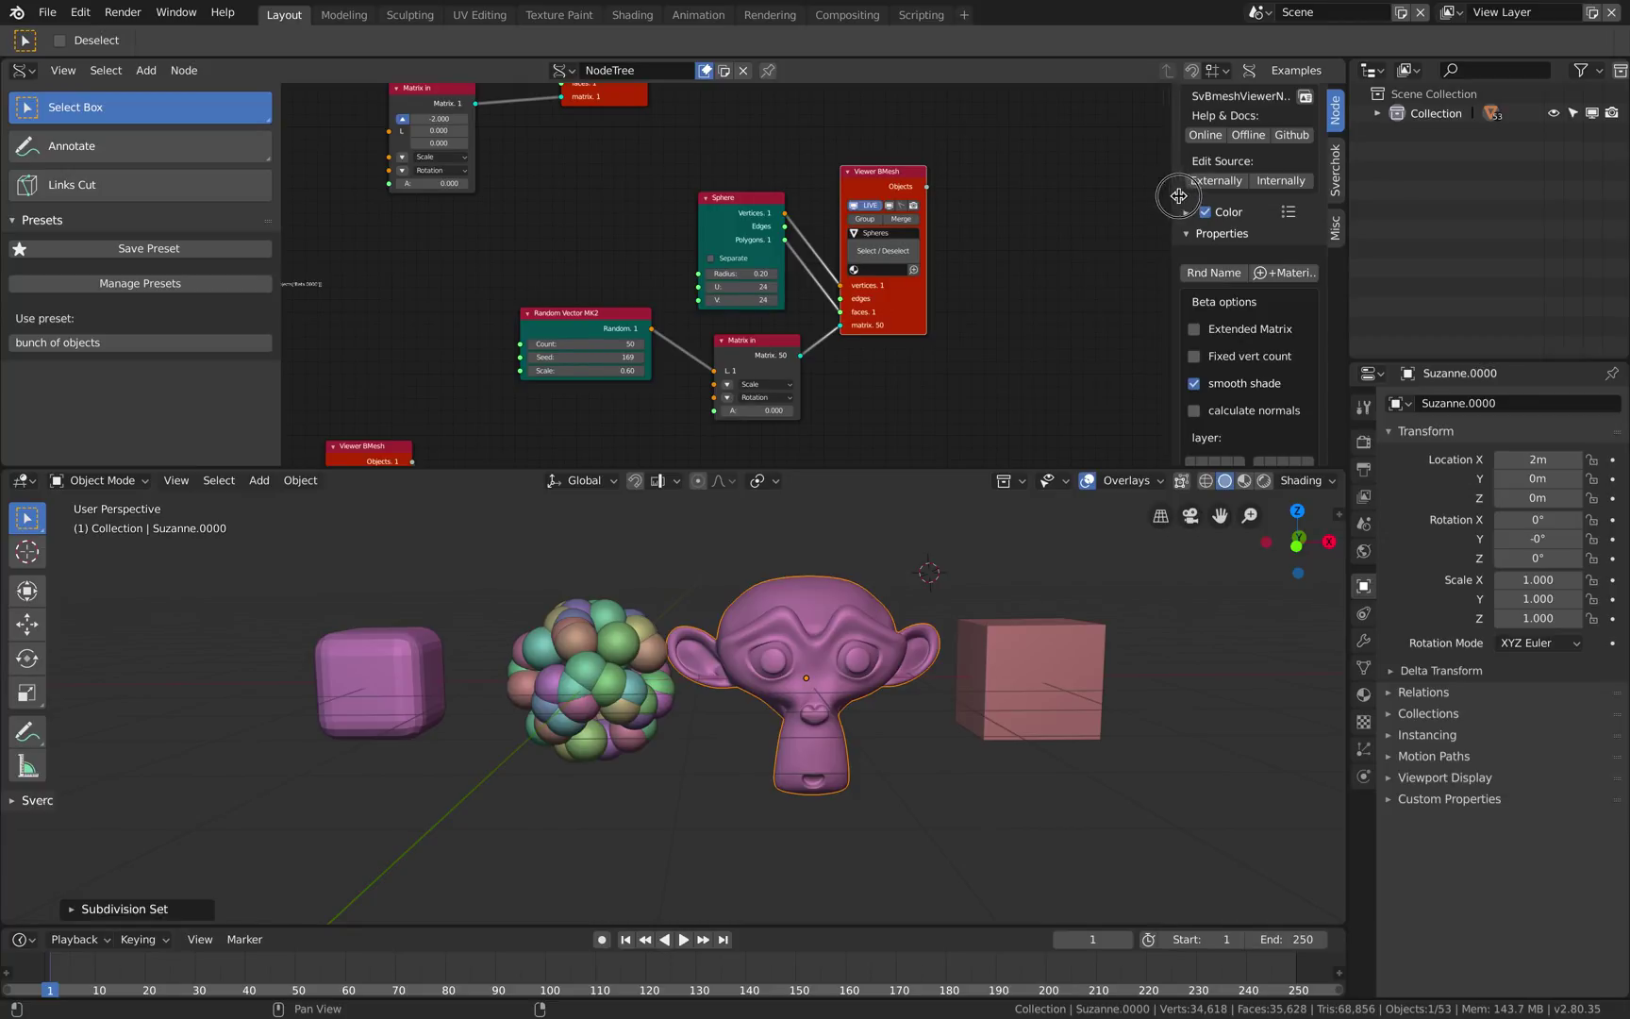
drag(1175, 196, 1325, 198)
scroll(1057, 247, down, 2)
middle_drag(1002, 258, 1194, 281)
scroll(1115, 281, down, 3)
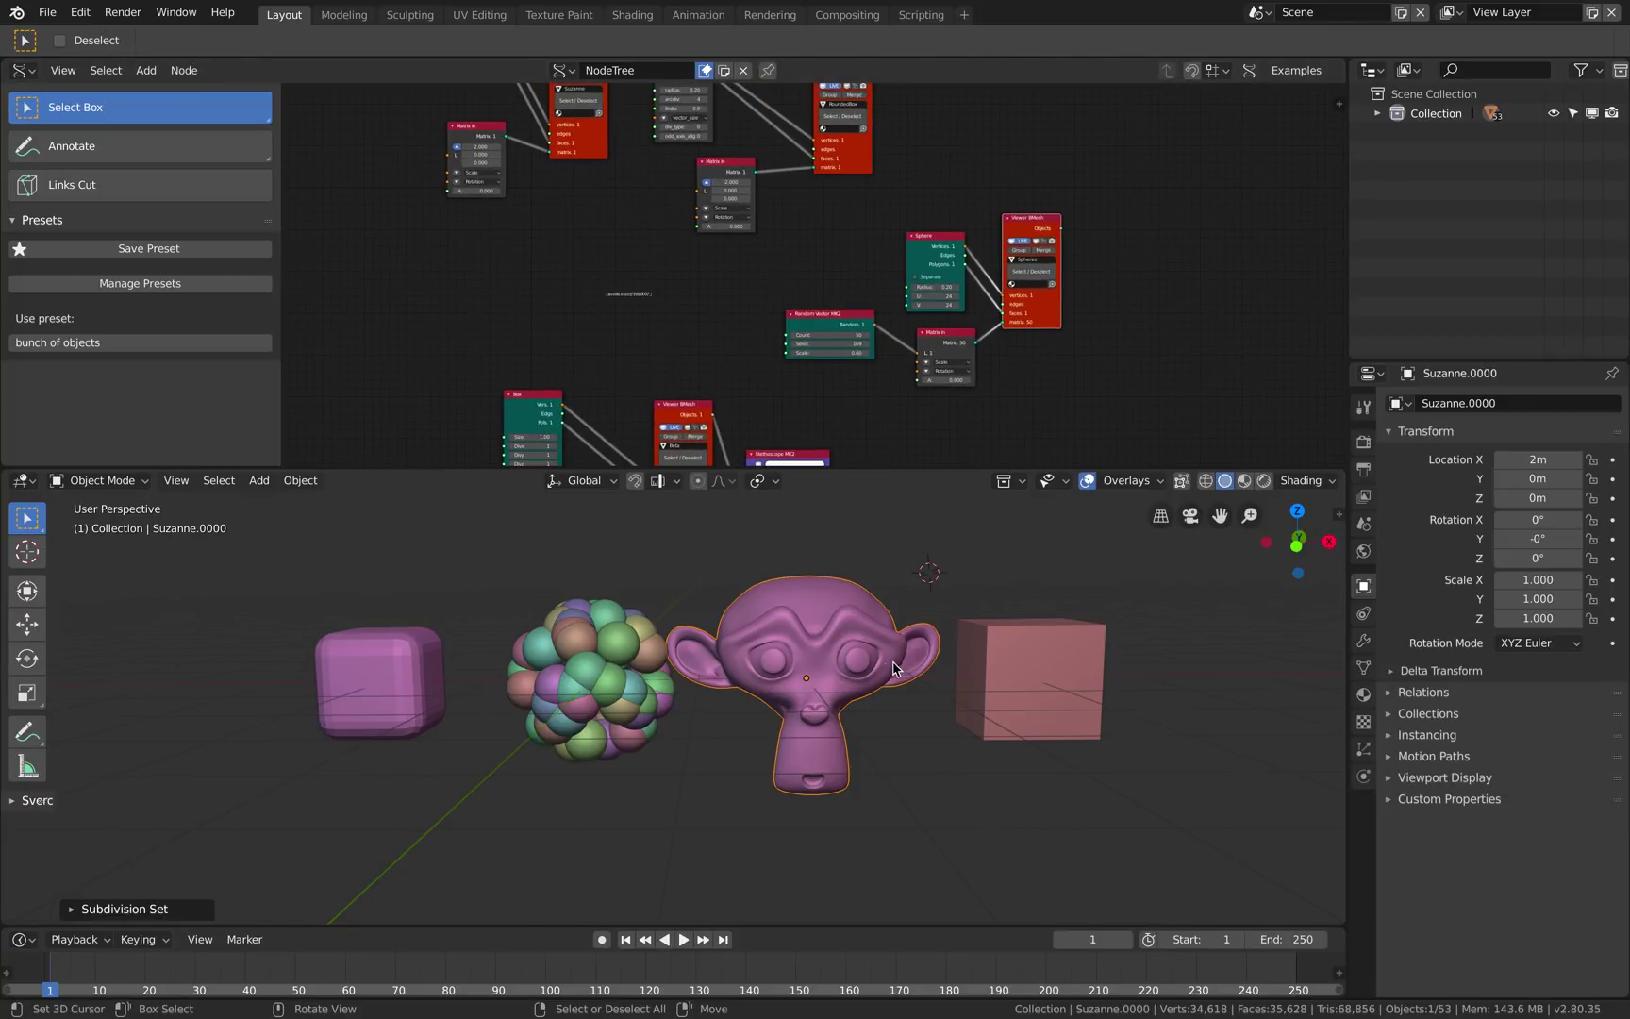
middle_drag(895, 668, 684, 544)
drag(283, 238, 241, 239)
middle_drag(408, 276, 437, 276)
scroll(623, 286, down, 1)
middle_drag(618, 285, 493, 274)
middle_drag(1142, 238, 991, 193)
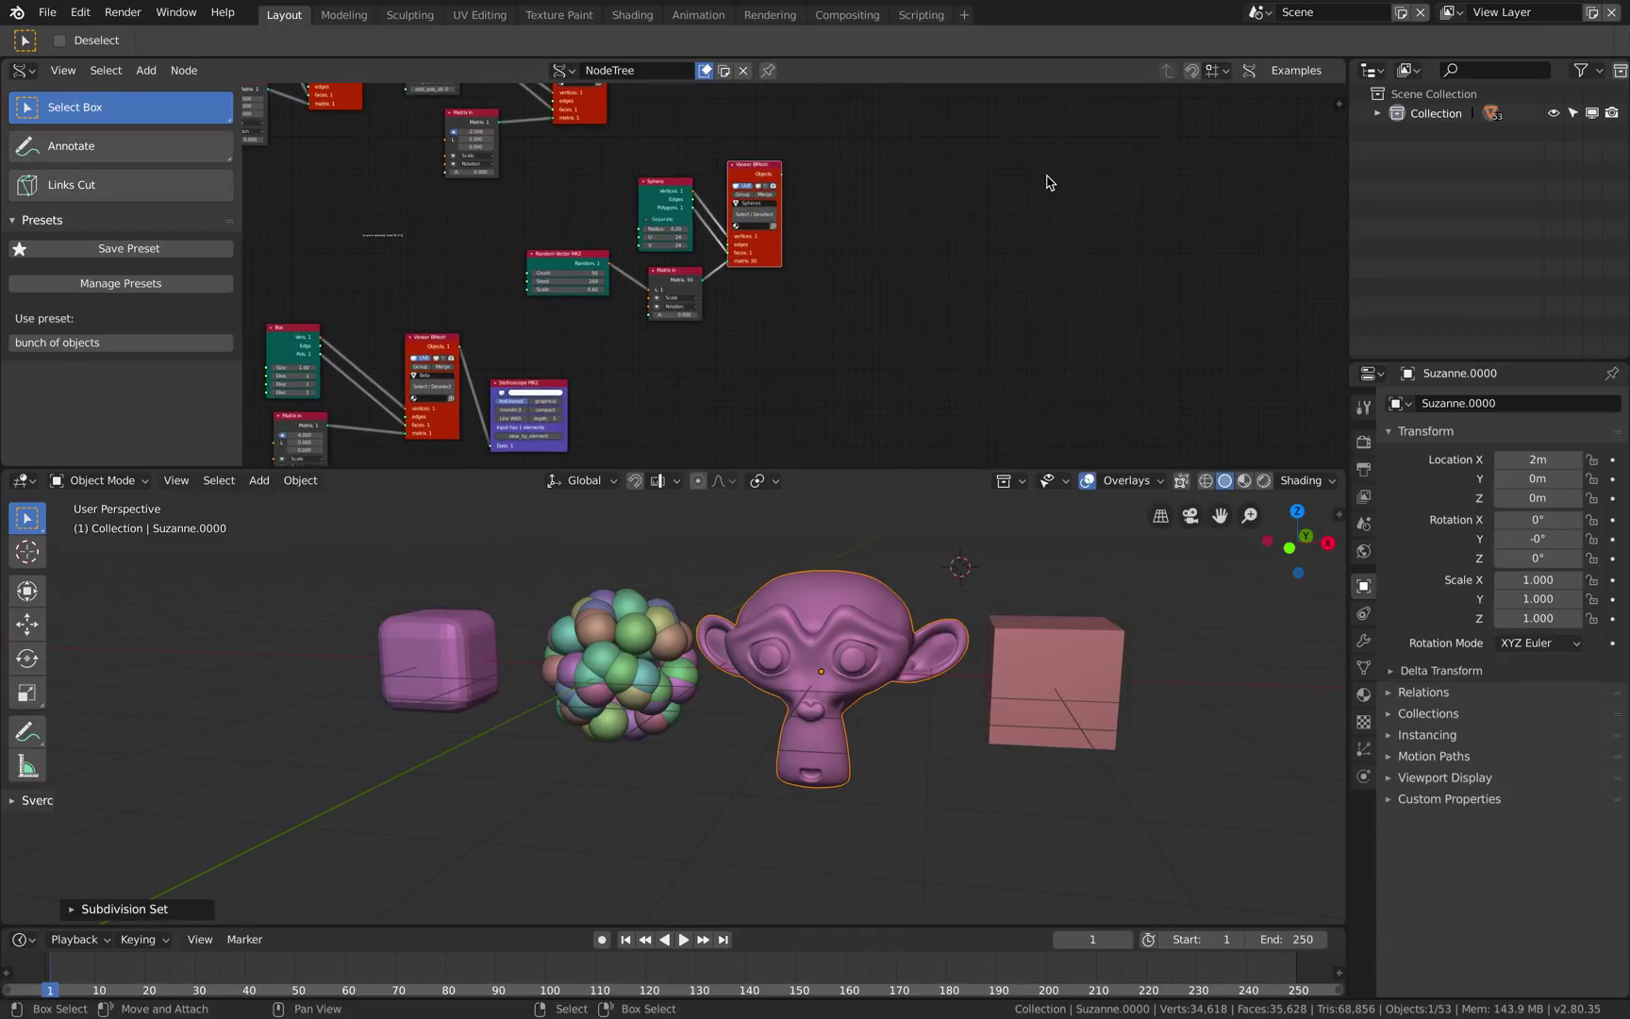
key(shift+a)
mouse_move(1055, 213)
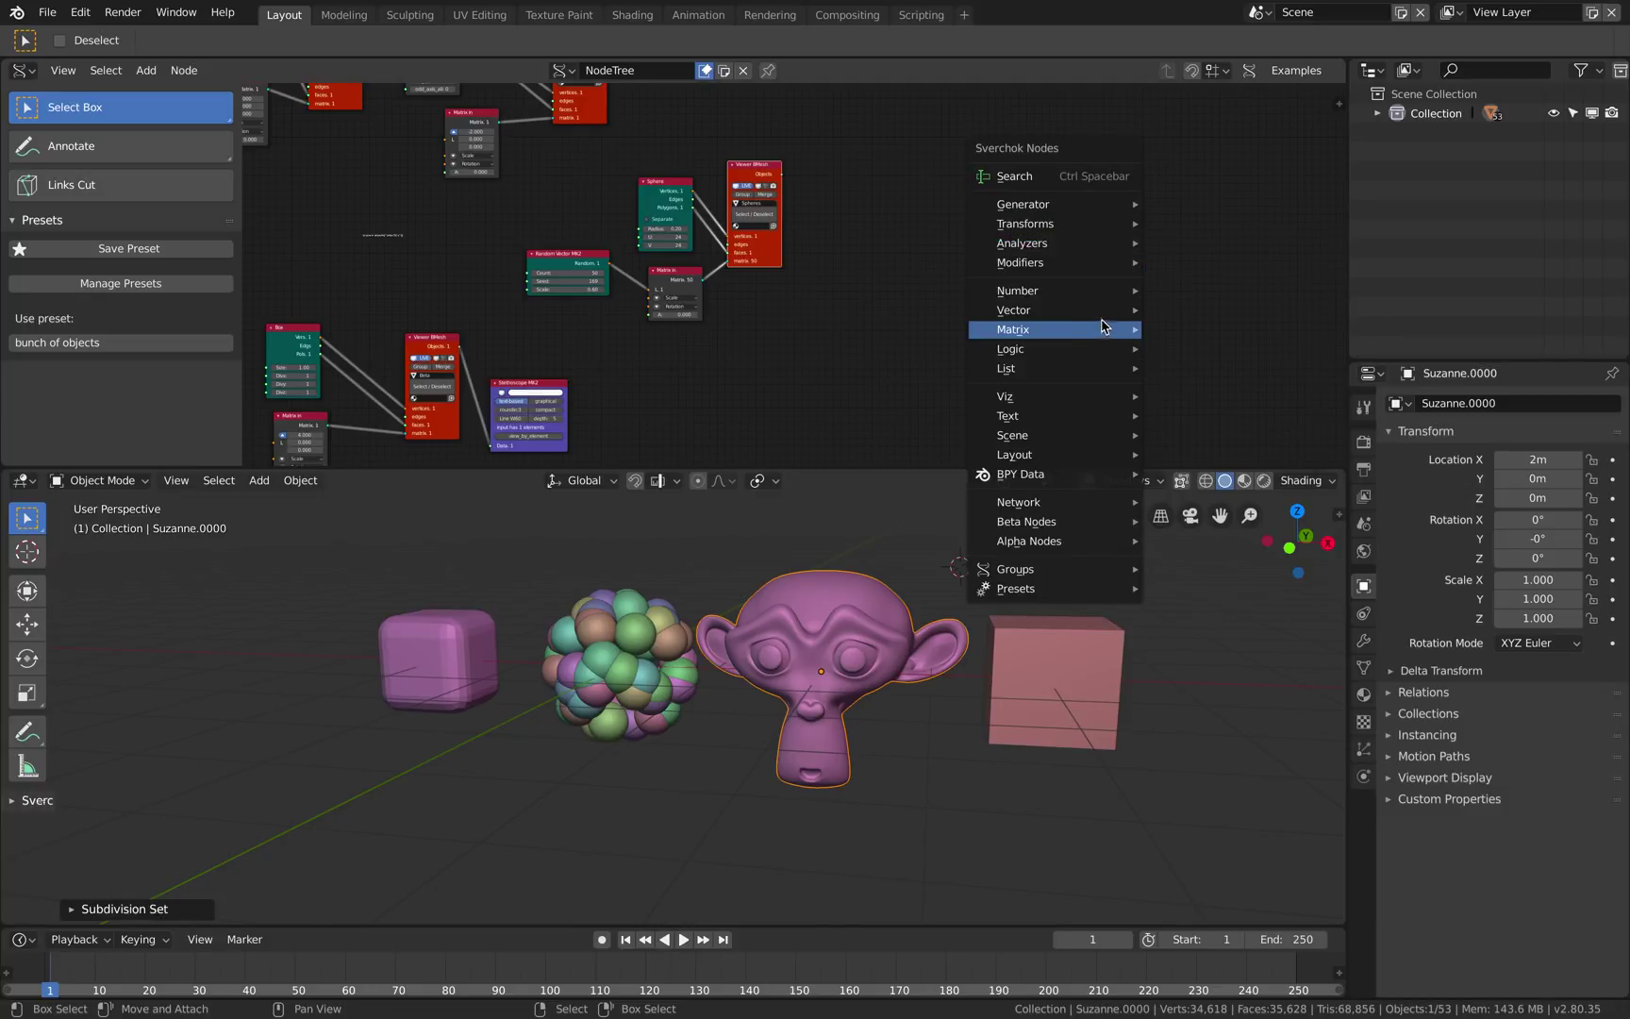
mouse_move(1093, 336)
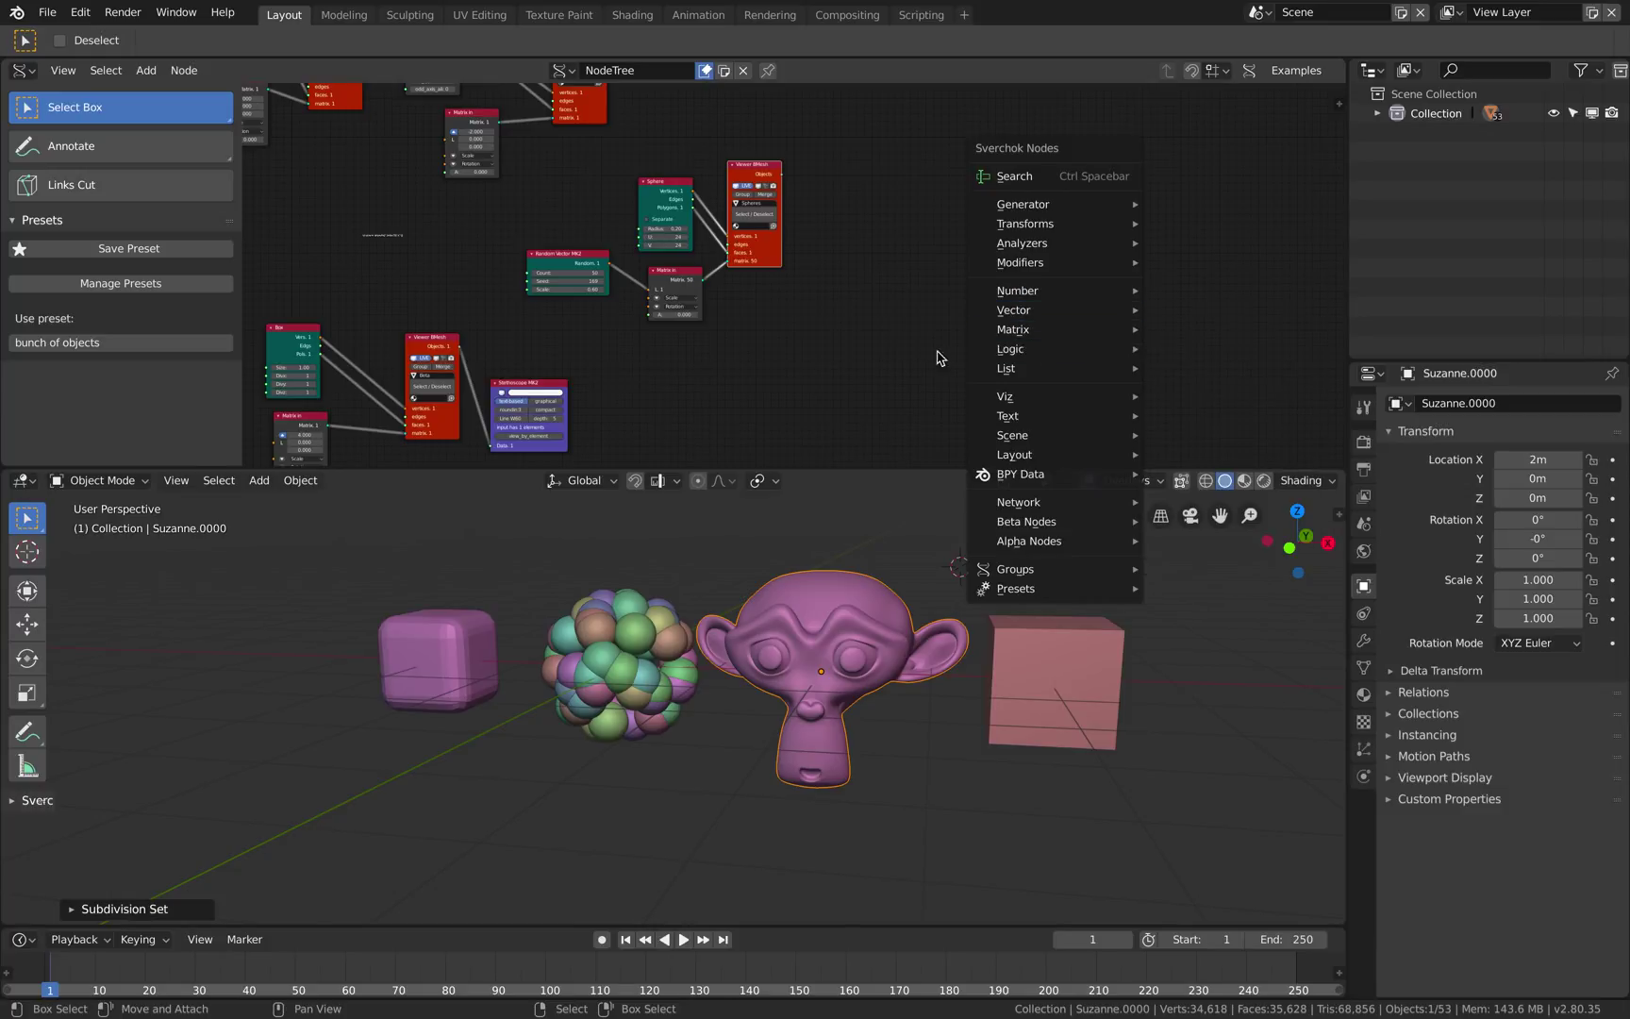
scroll(978, 646, up, 4)
scroll(981, 651, up, 1)
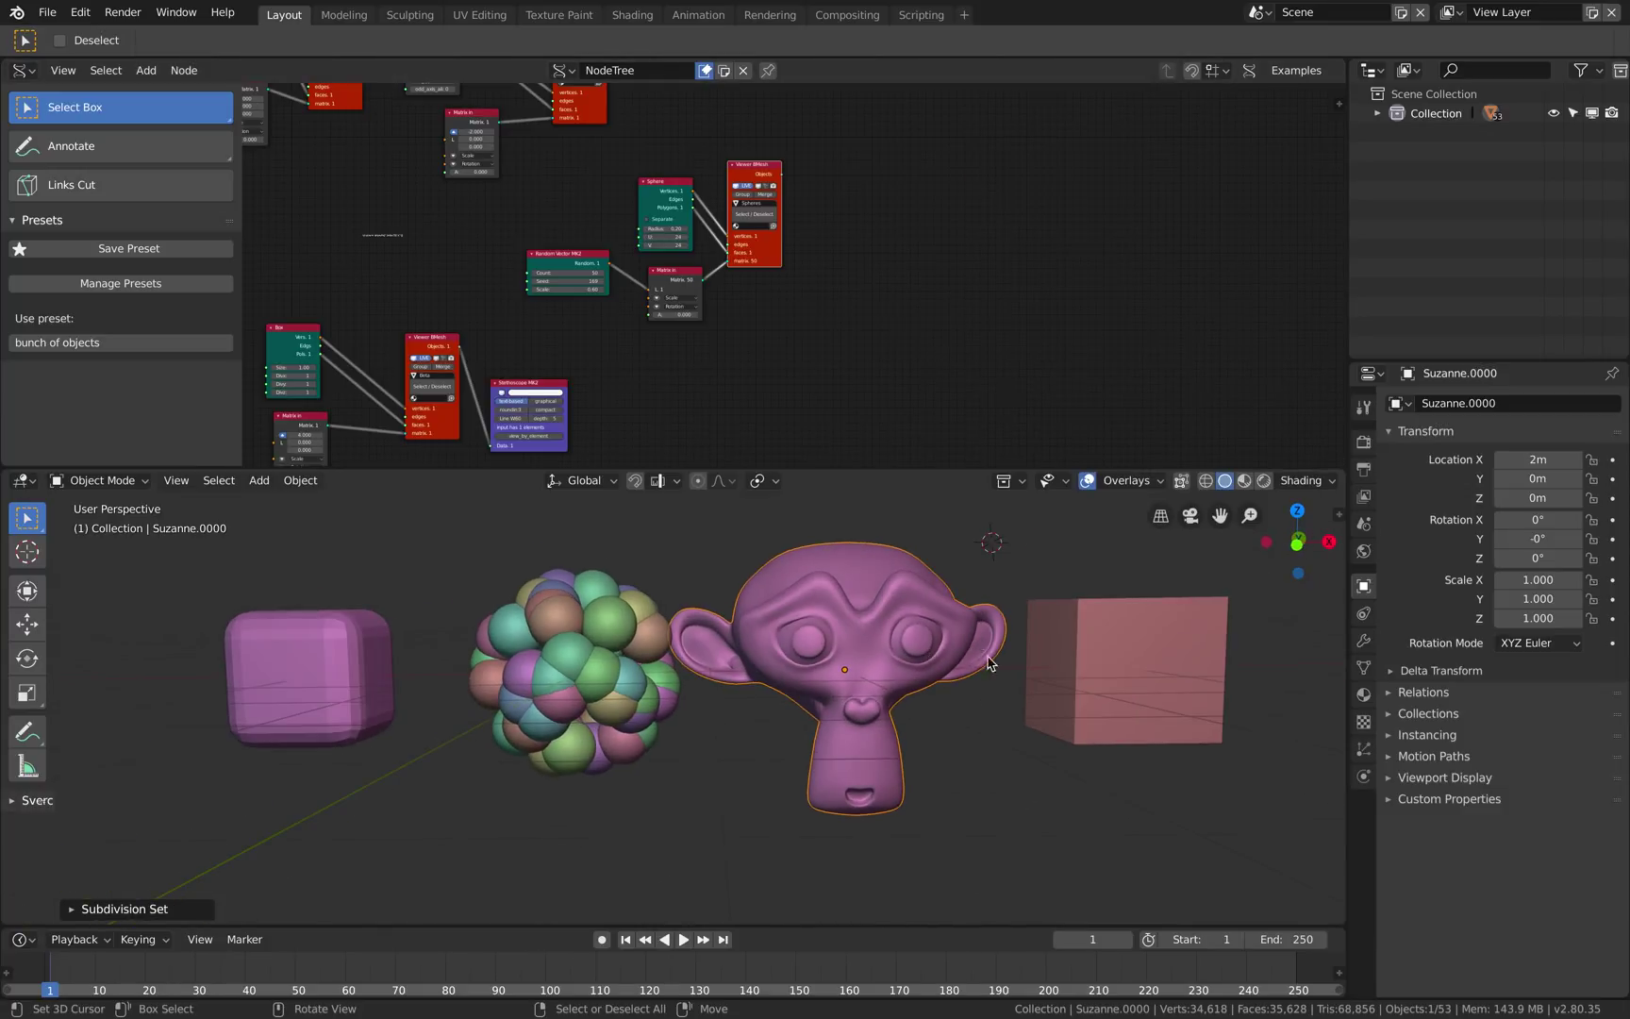
scroll(974, 781, down, 2)
scroll(972, 768, down, 1)
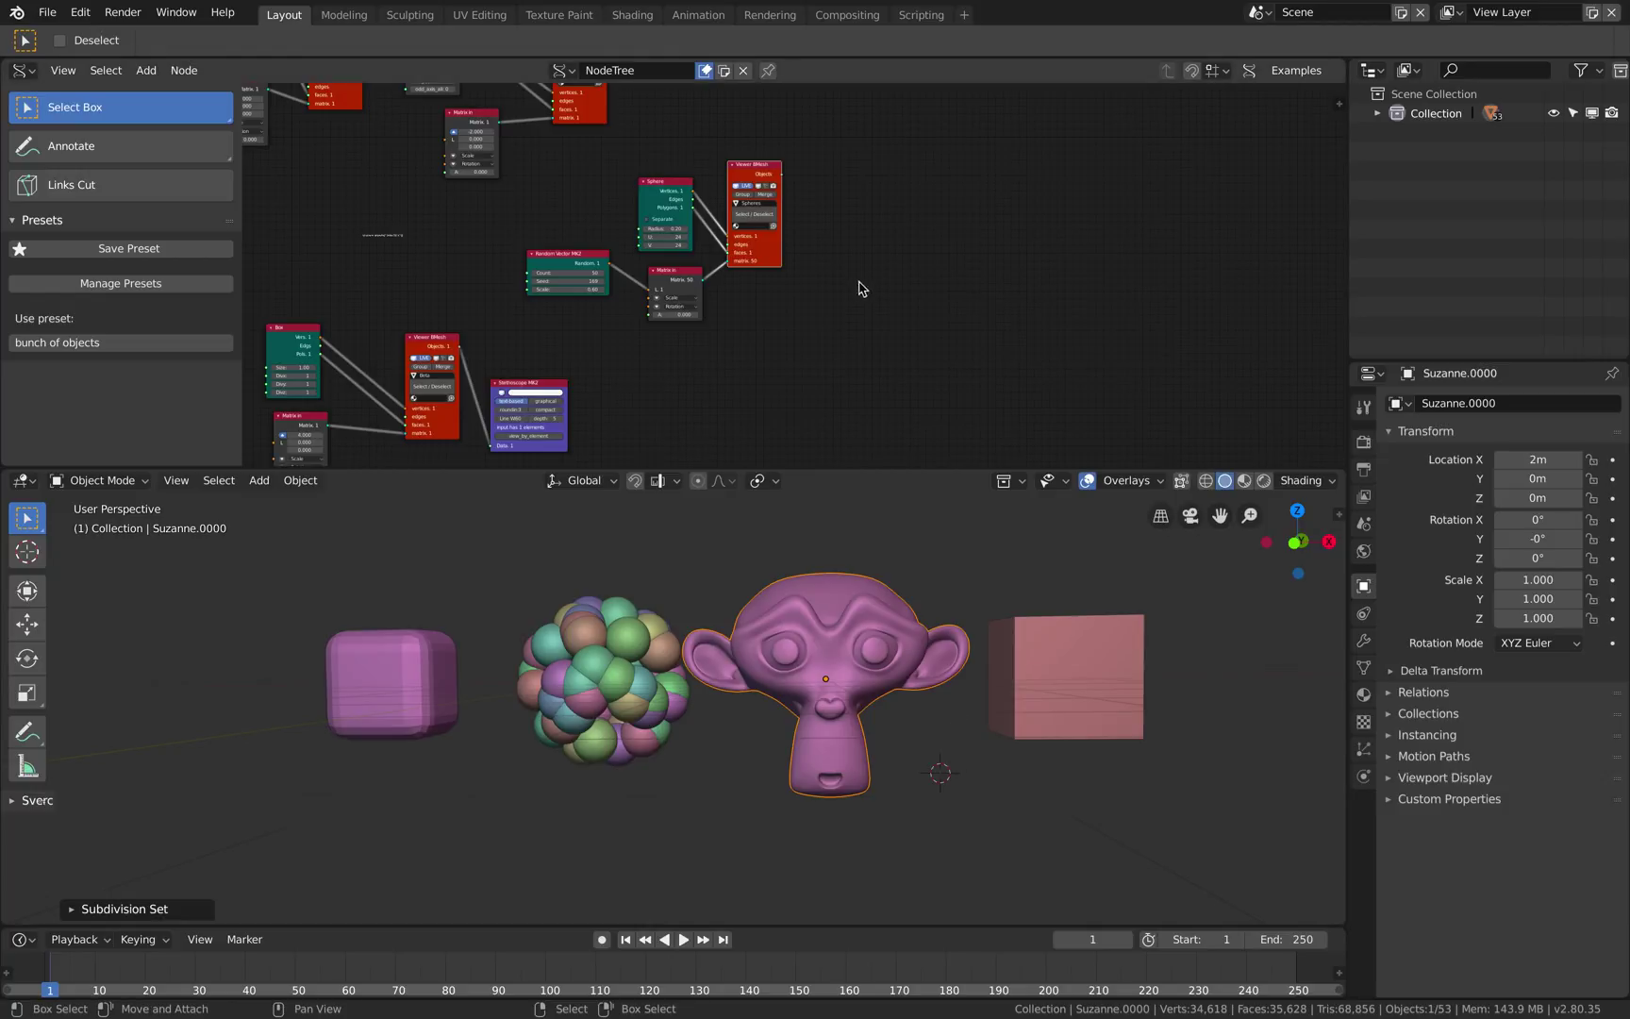
Make the node editor slightly taller against the 3D viewport so that all node groups fit in it.
scroll(897, 329, down, 2)
scroll(898, 329, down, 2)
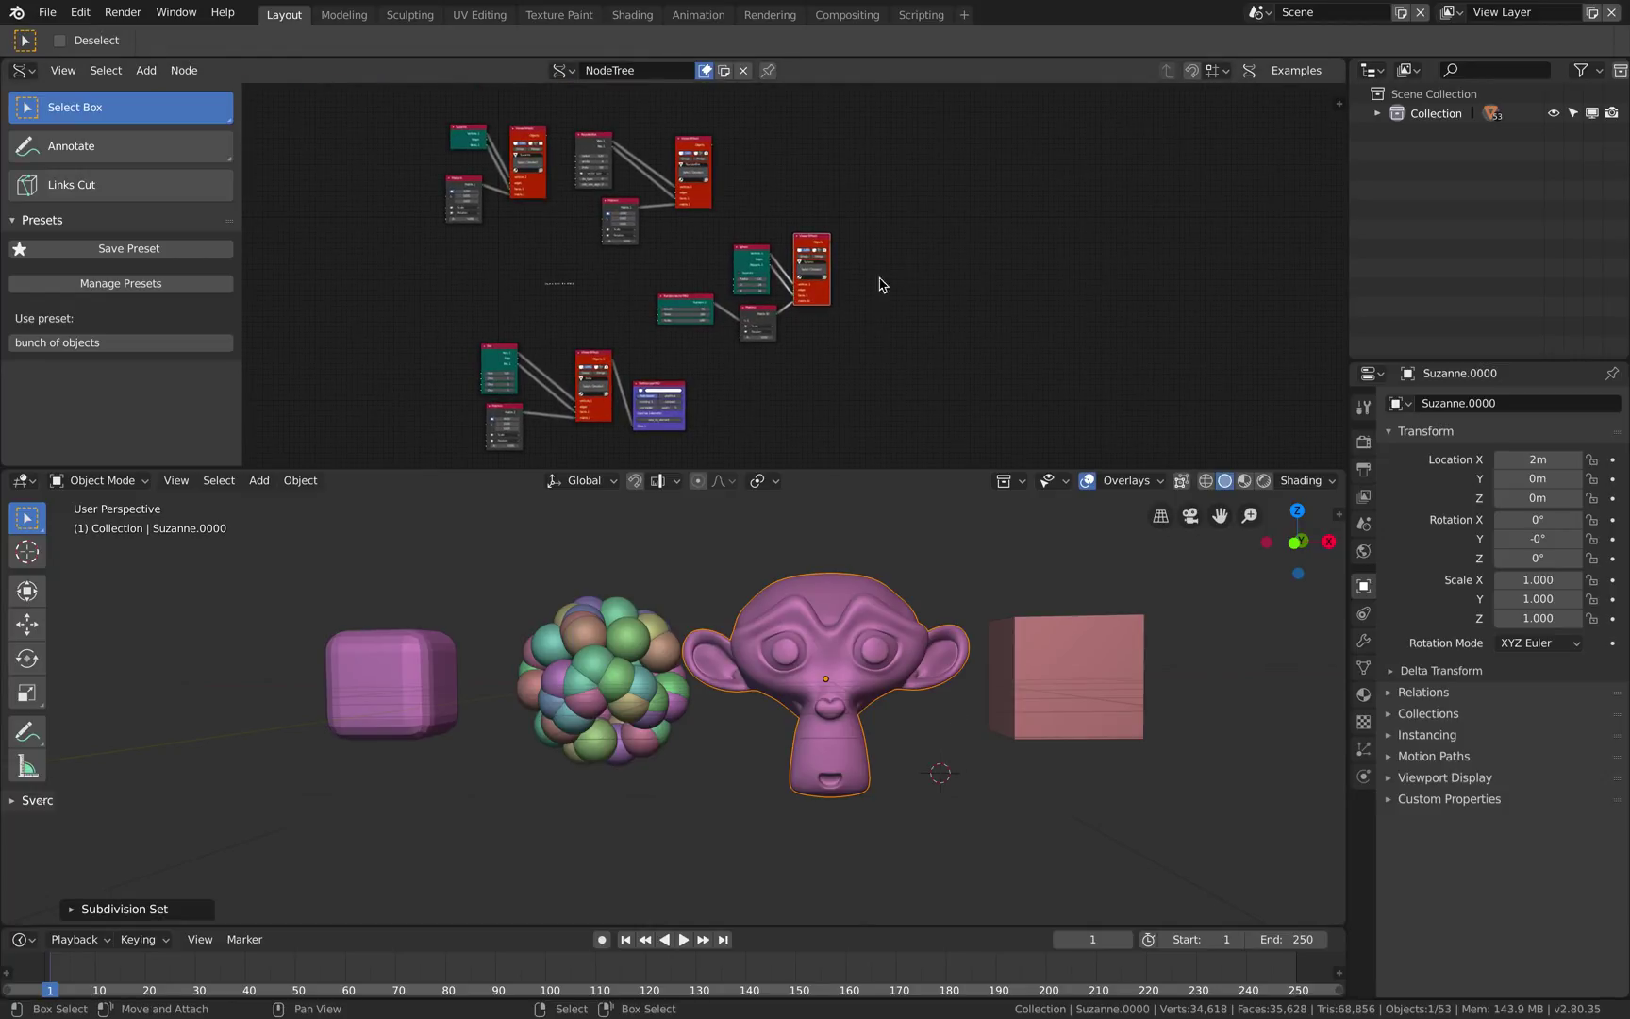
middle_drag(992, 708, 985, 710)
middle_drag(928, 596, 928, 566)
scroll(928, 285, up, 3)
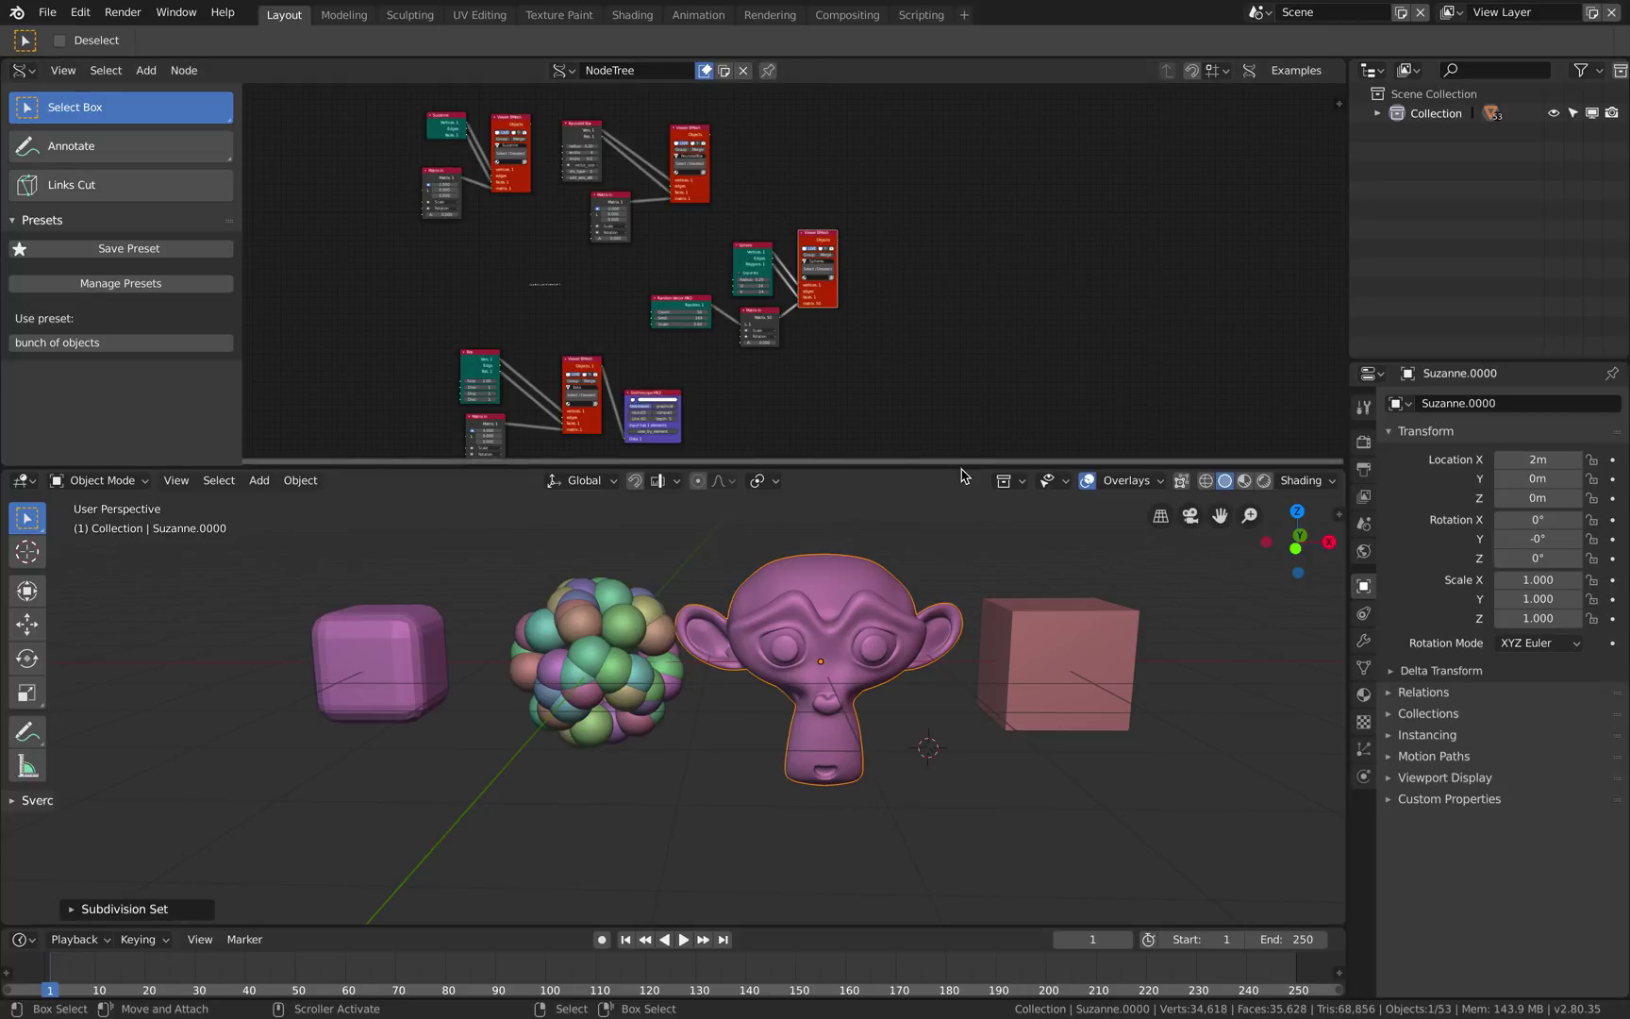
drag(957, 462, 957, 490)
middle_drag(970, 311, 970, 304)
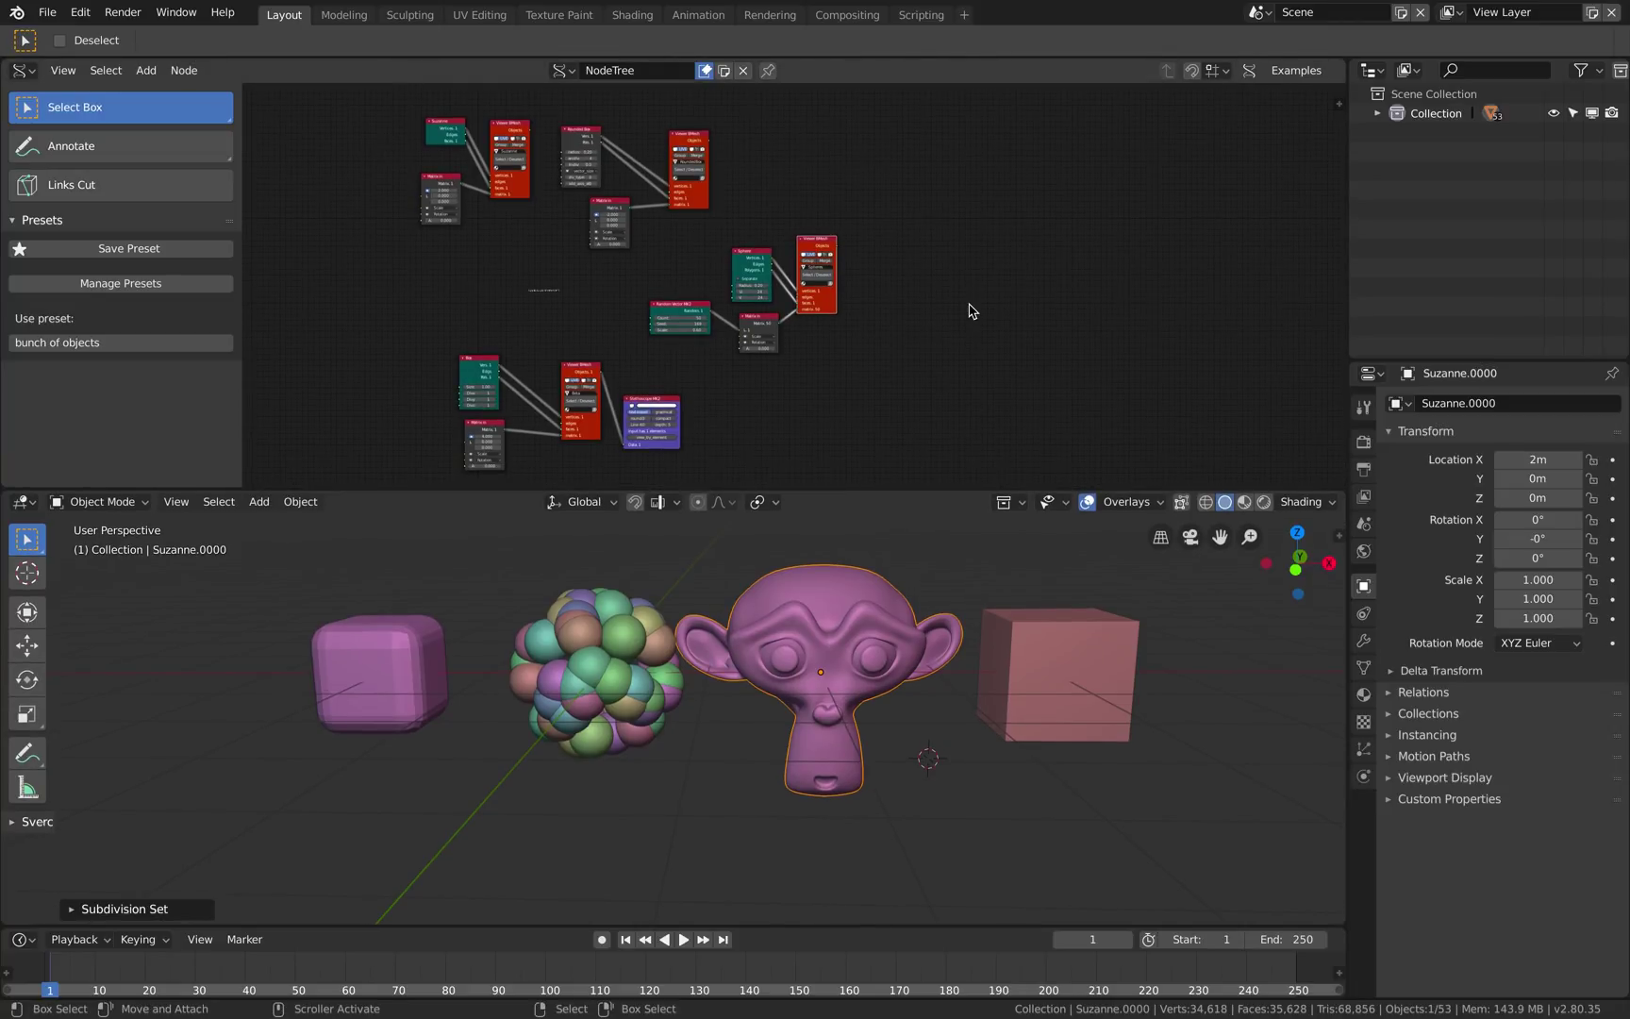